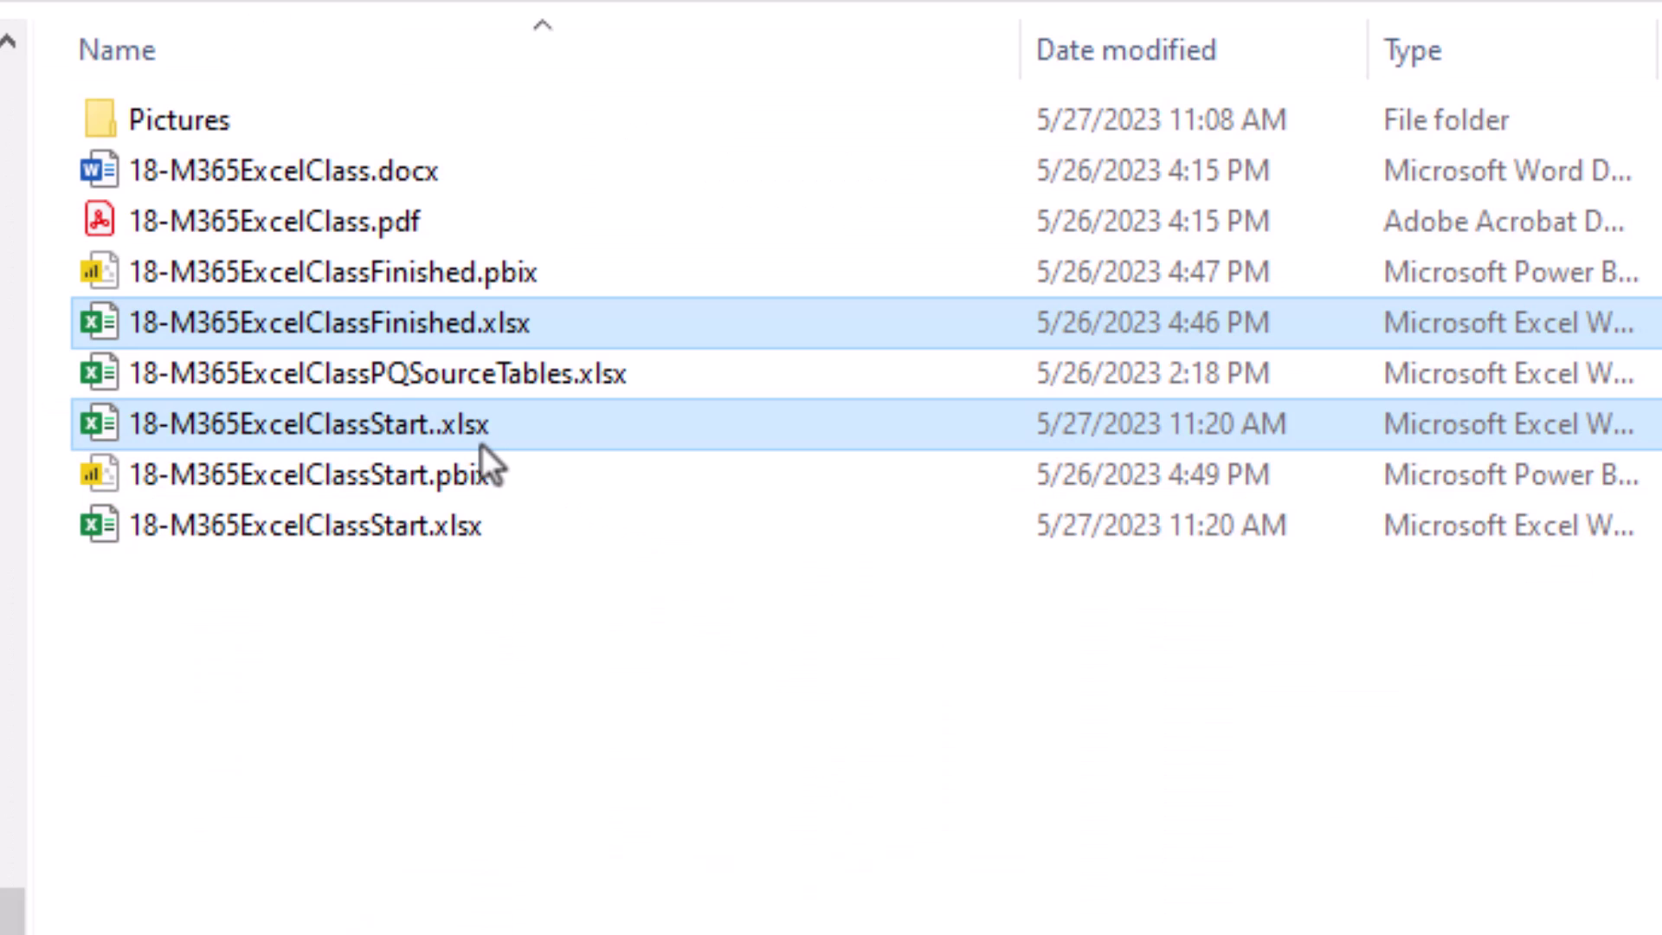
Look over the Excel and Power BI start and finished files and the 18-M365ExcelClassPQSourceTables.xlsx workbook in the class folder.
mouse_move(479, 444)
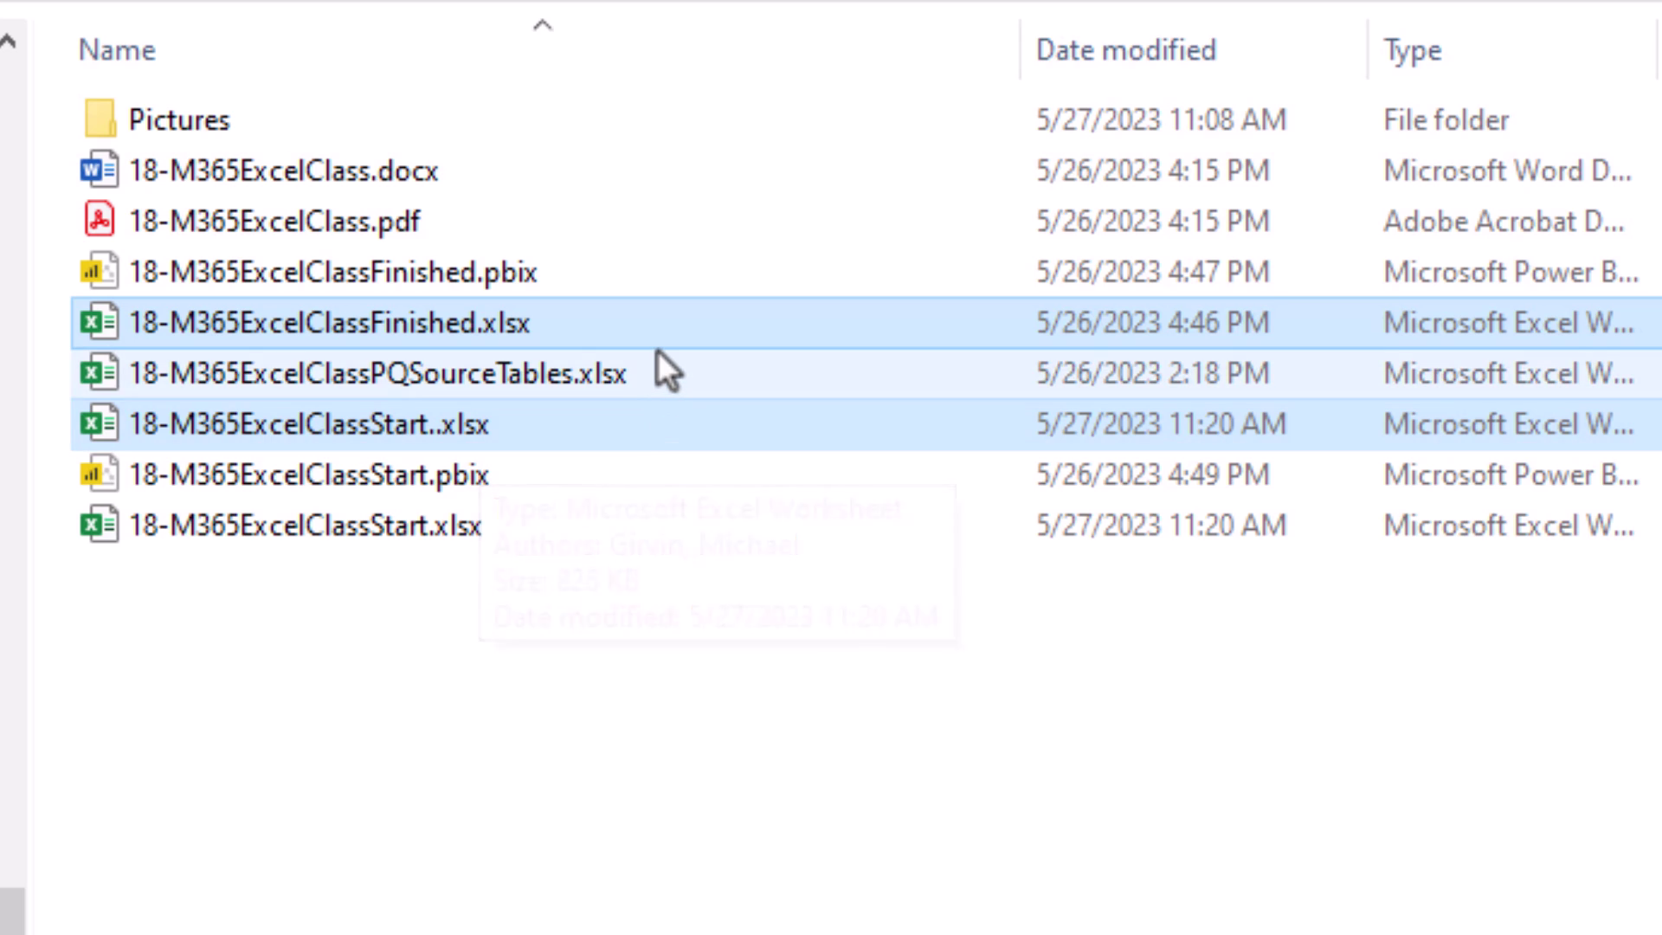
click(421, 475)
ctrl+click(454, 288)
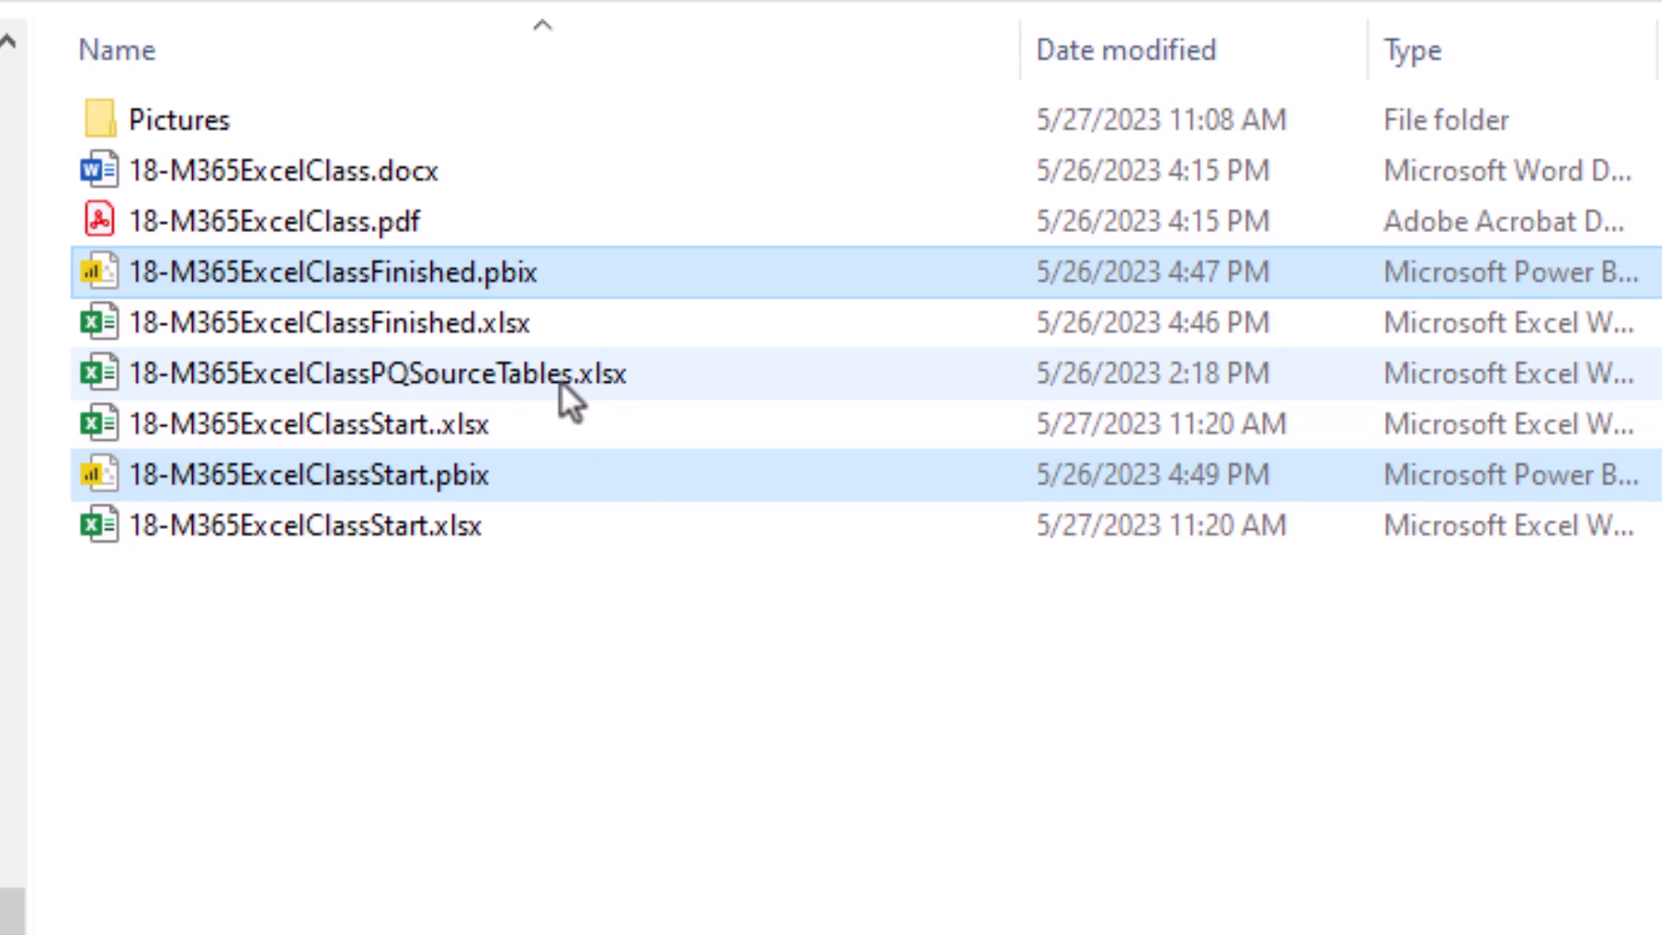
click(561, 382)
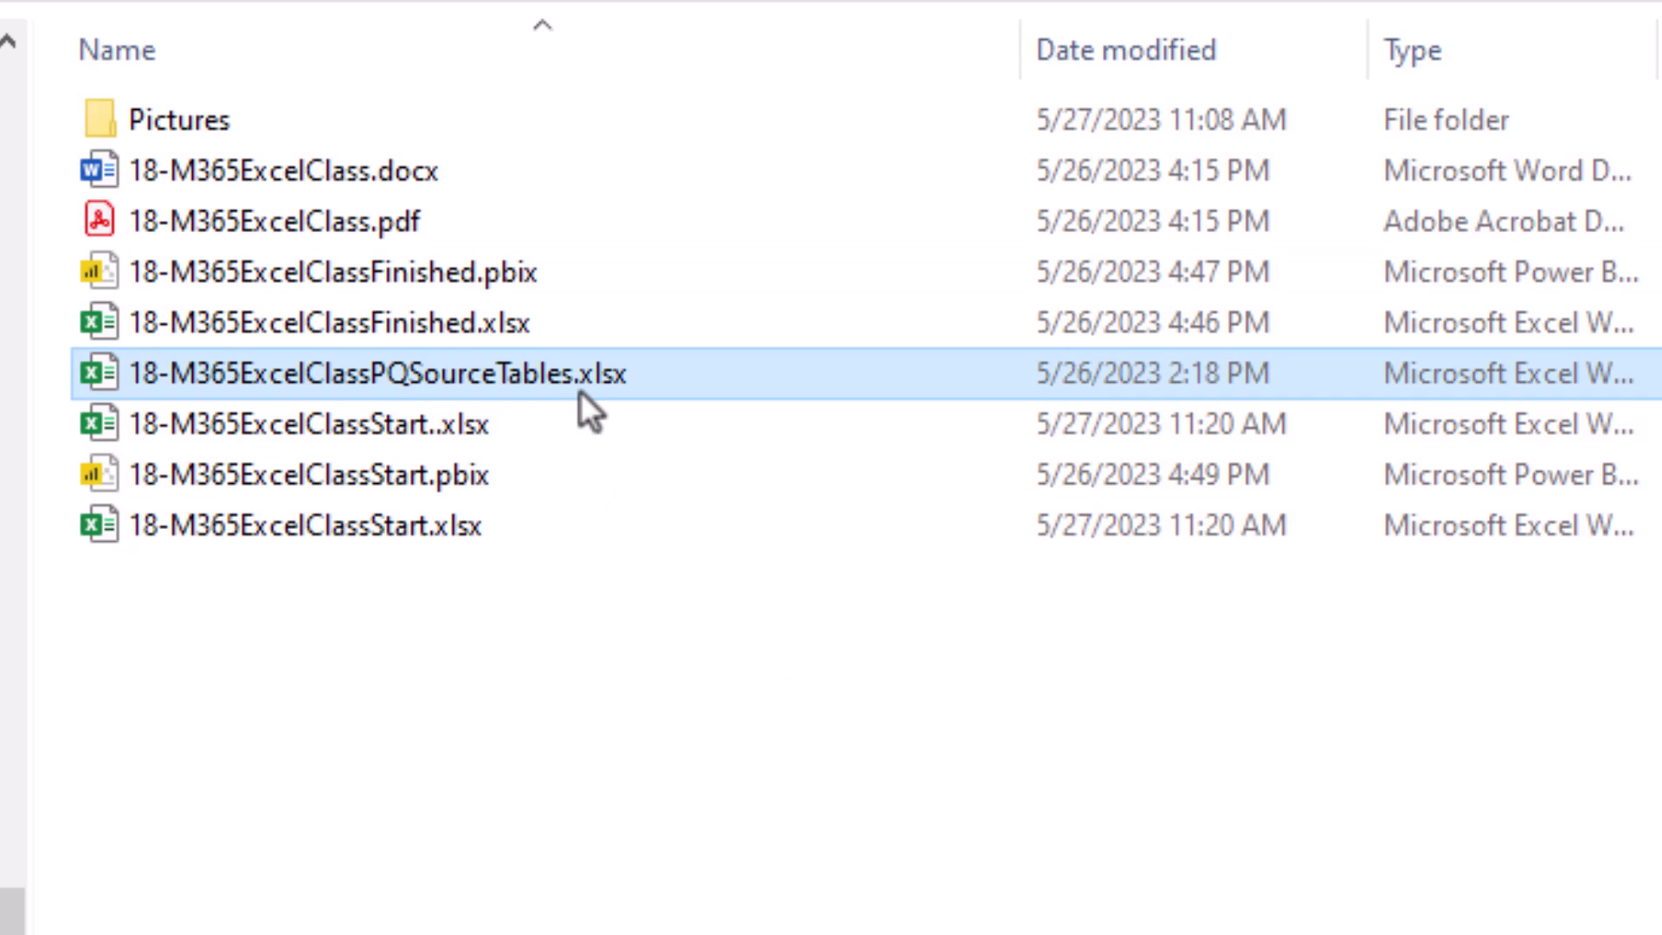
click(416, 490)
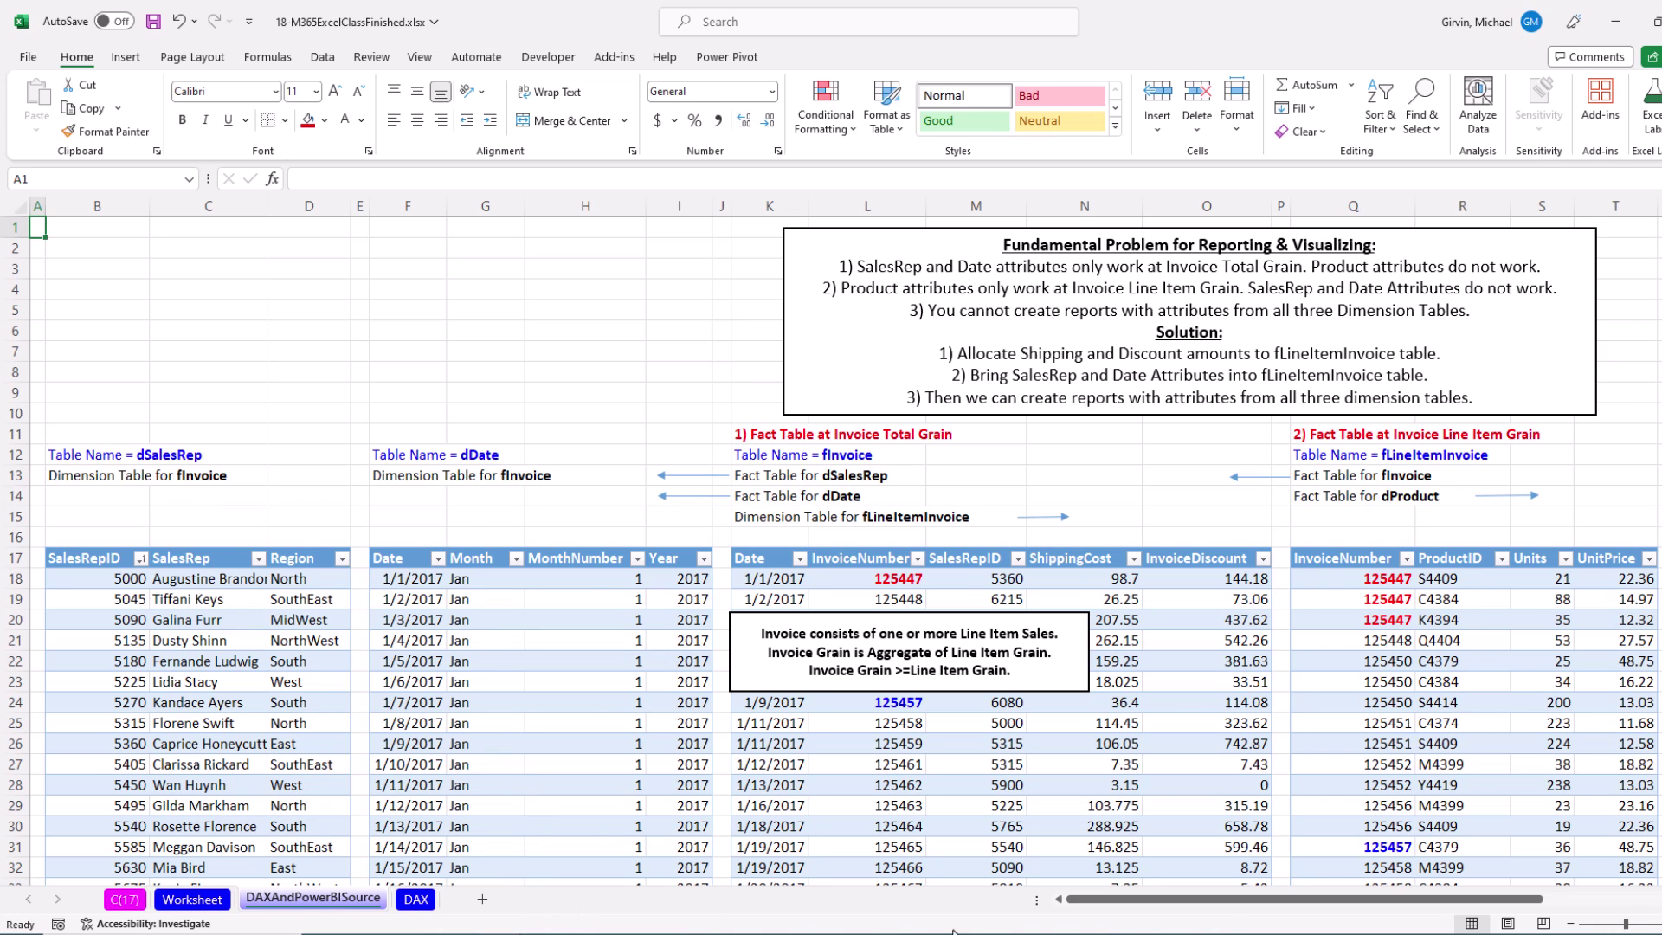
Examine the fact and dimension tables on the DAXAndPowerBISource sheet, the data model diagram and the fLineItemInvoicePQ query's GroupInvoiceSalesWeight step.
drag(1177, 901, 1233, 926)
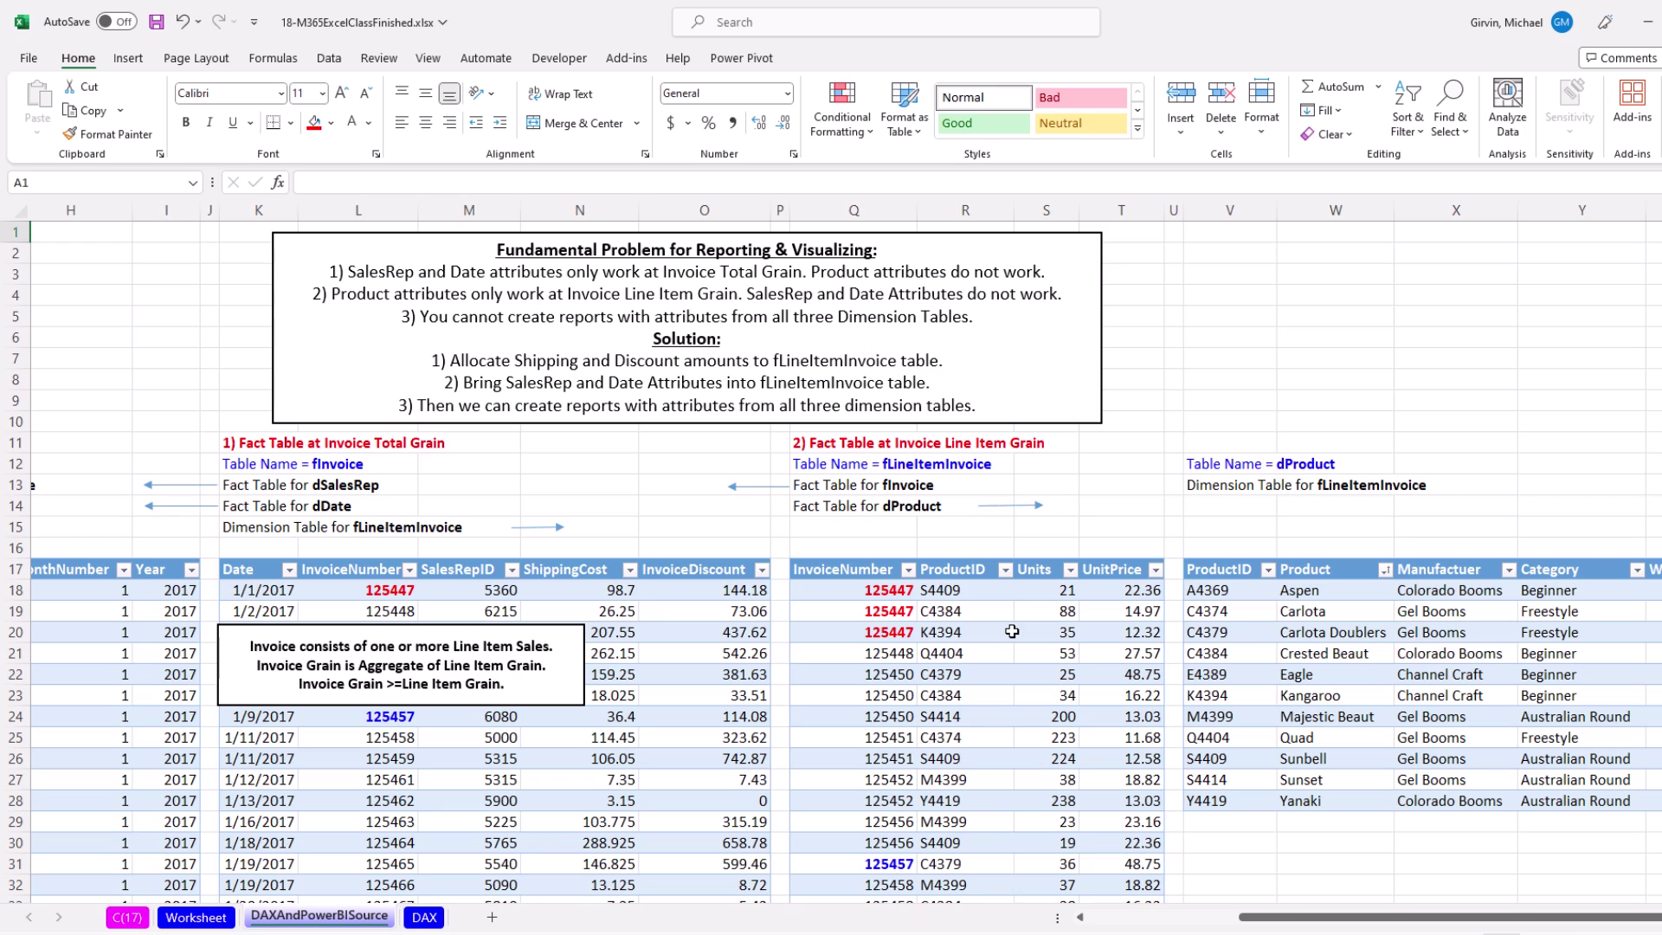
key(ctrl+Page_Up)
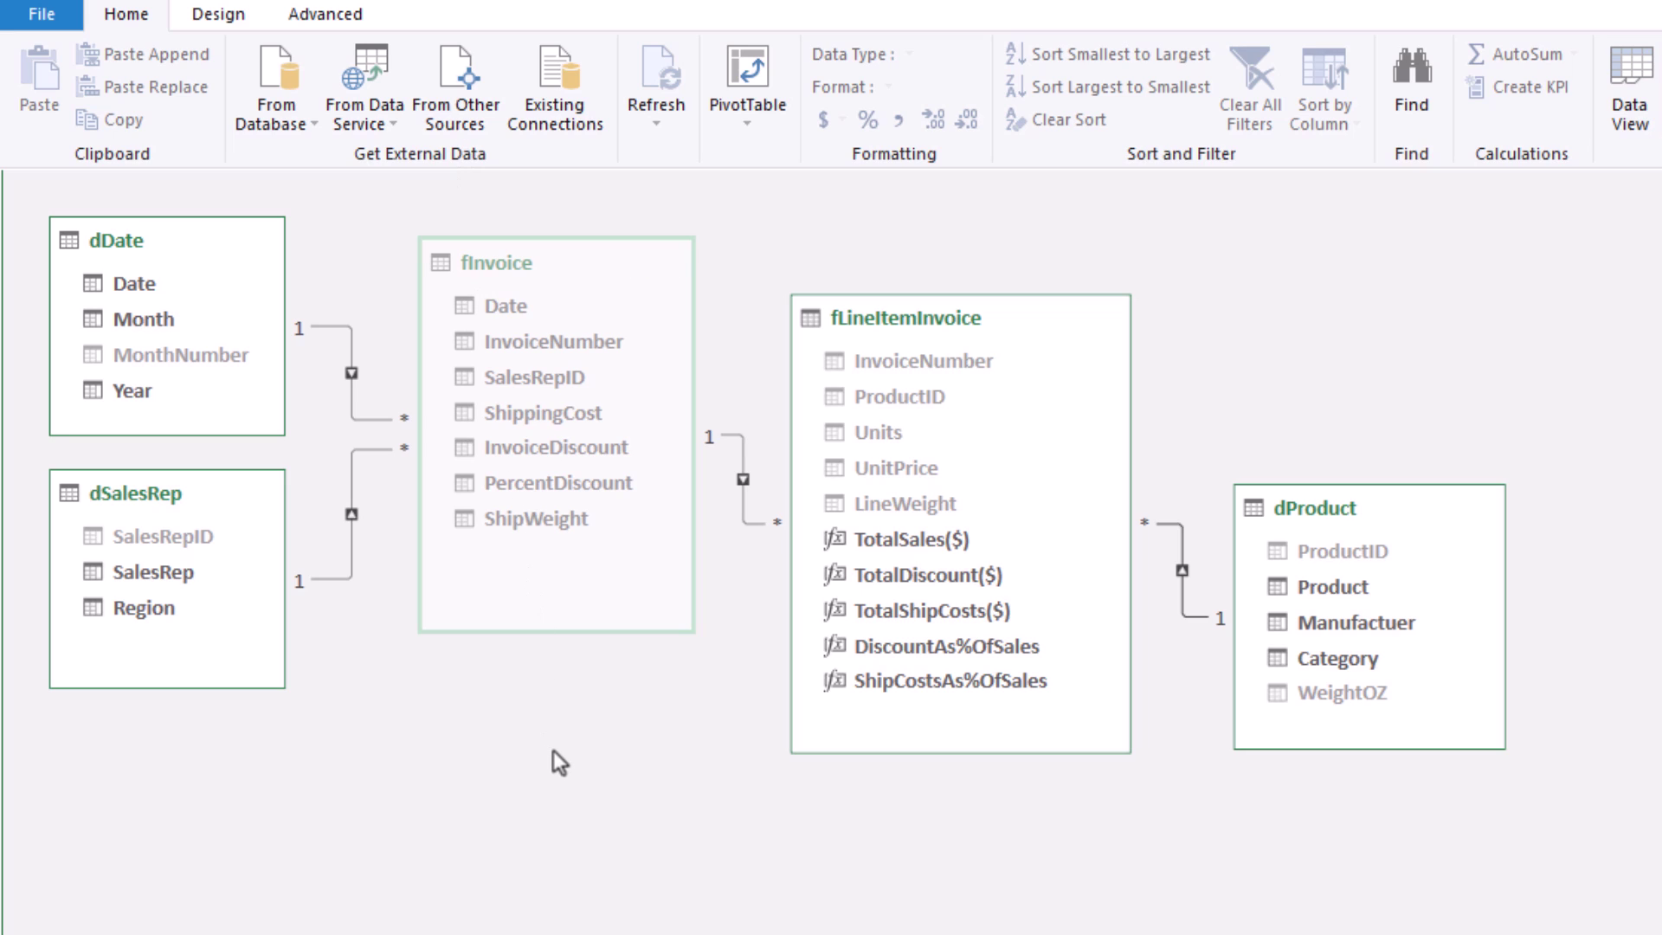
mouse_move(591, 288)
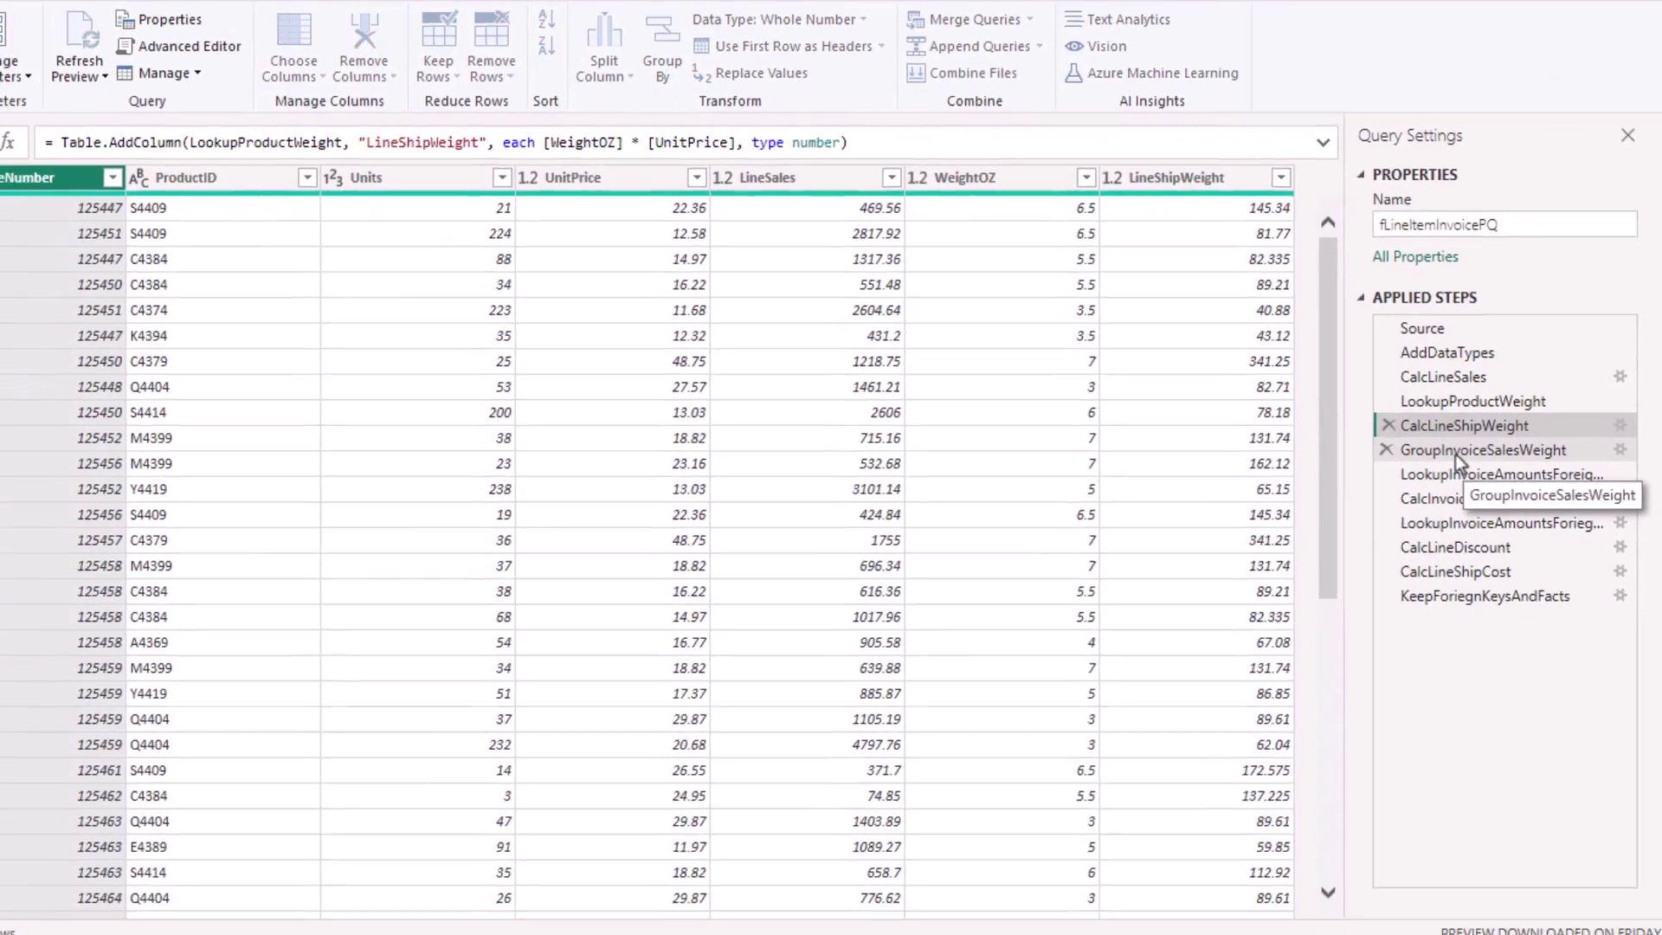
click(1458, 450)
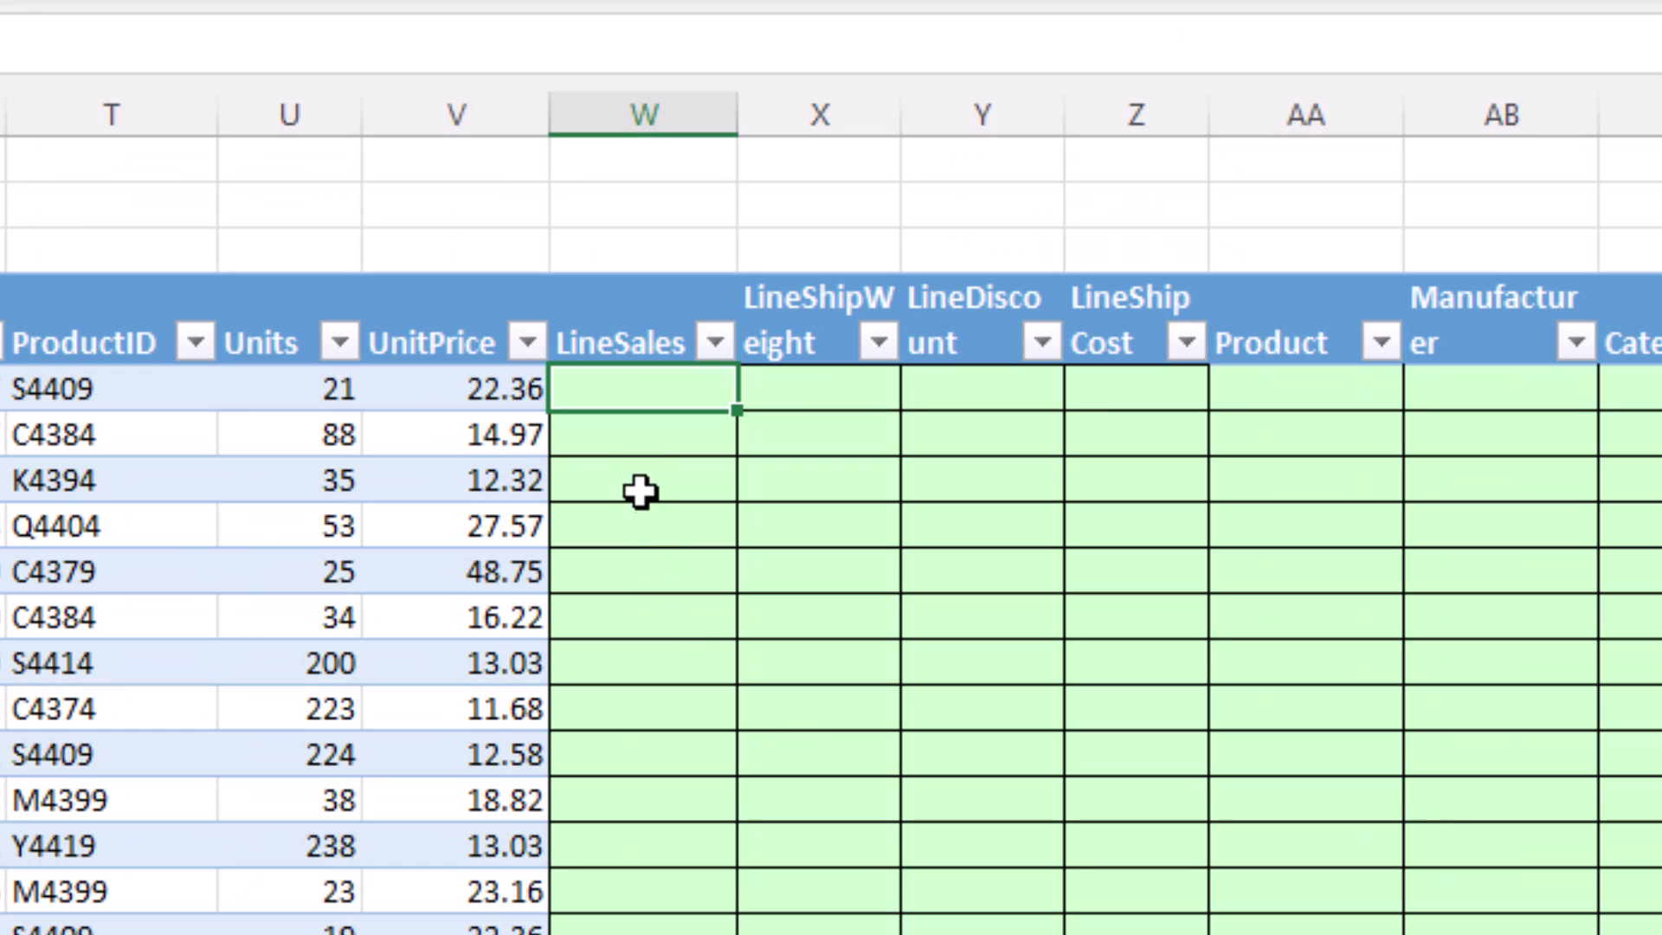
text(=)
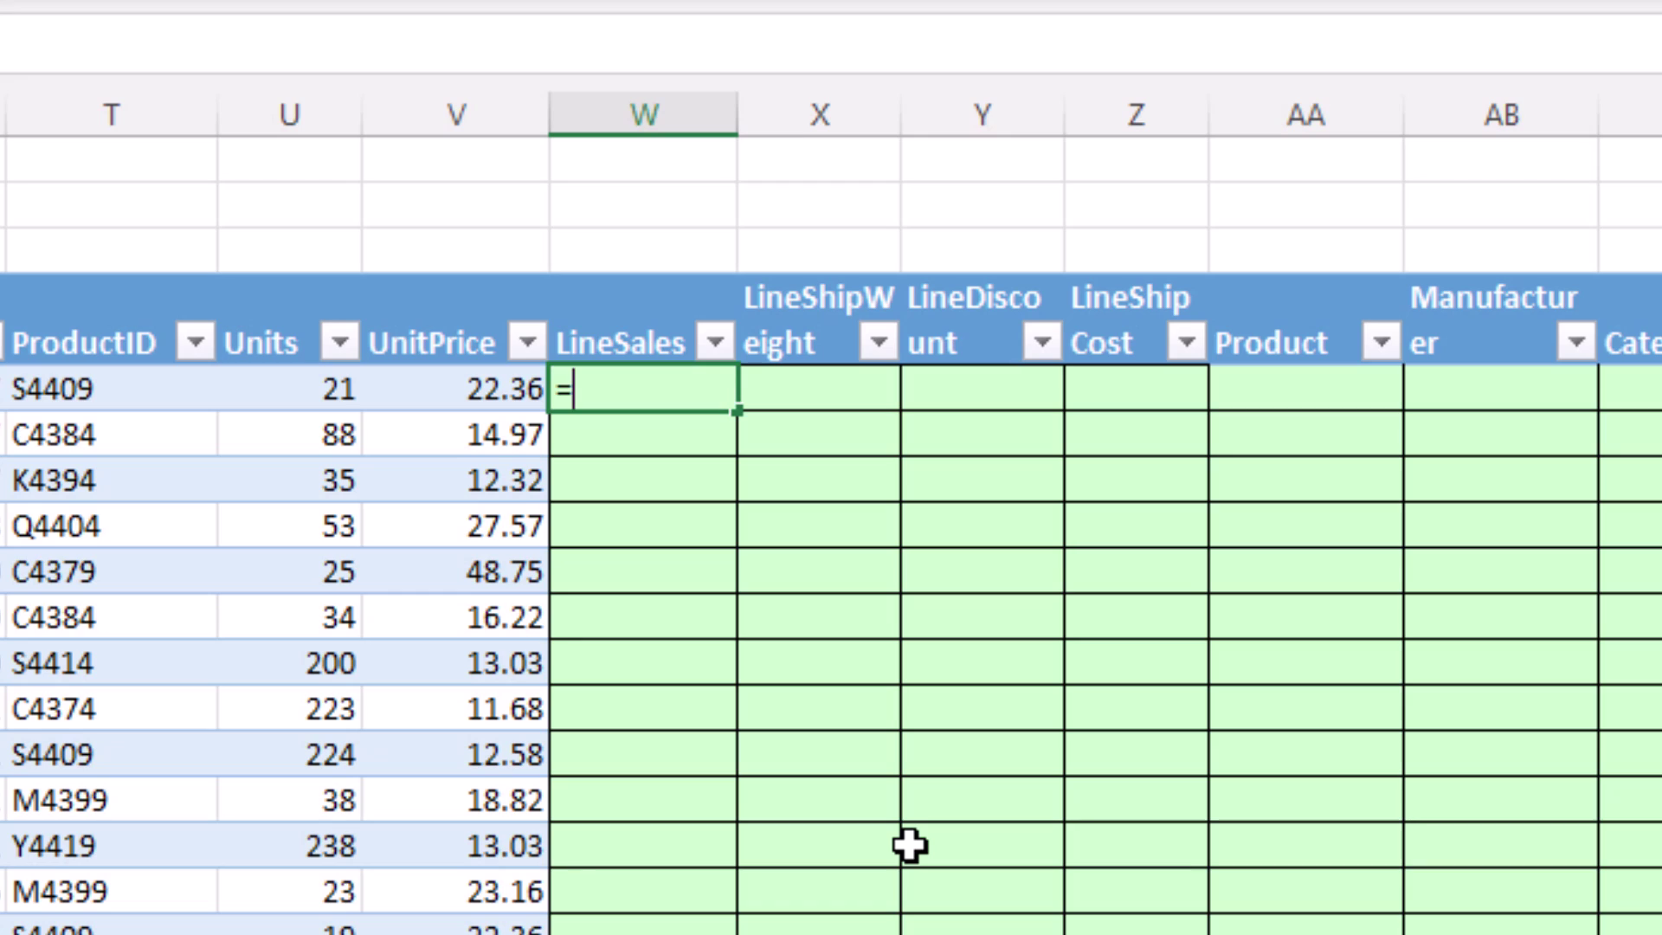
key(Left)
key(Left)
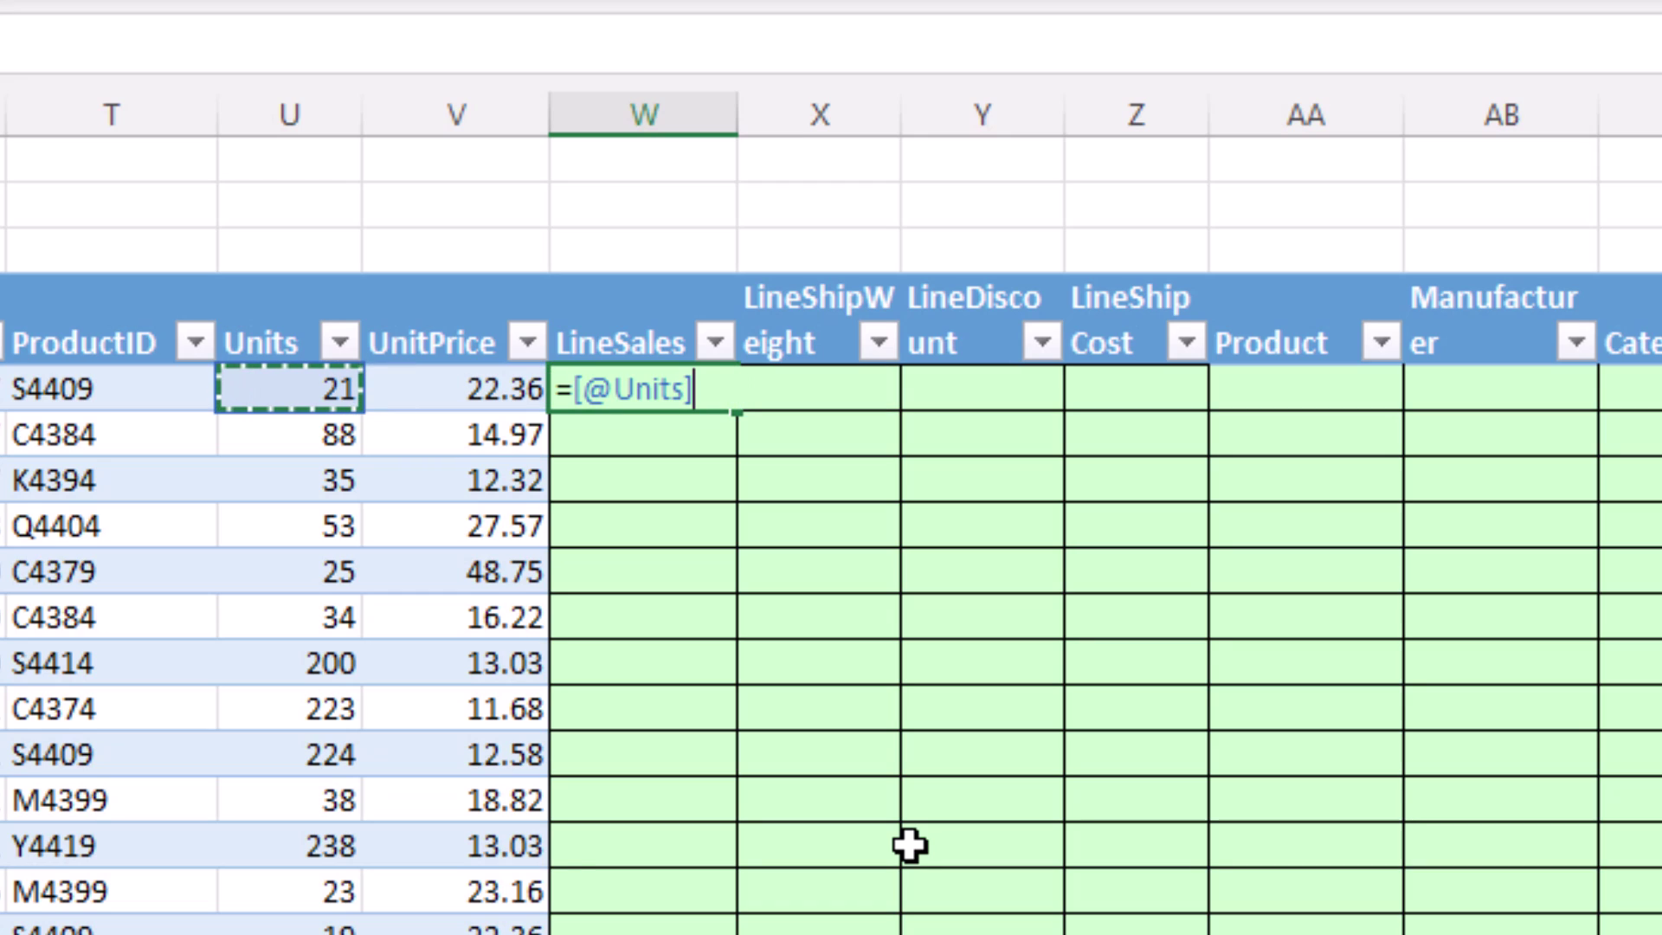
text(*)
key(Left)
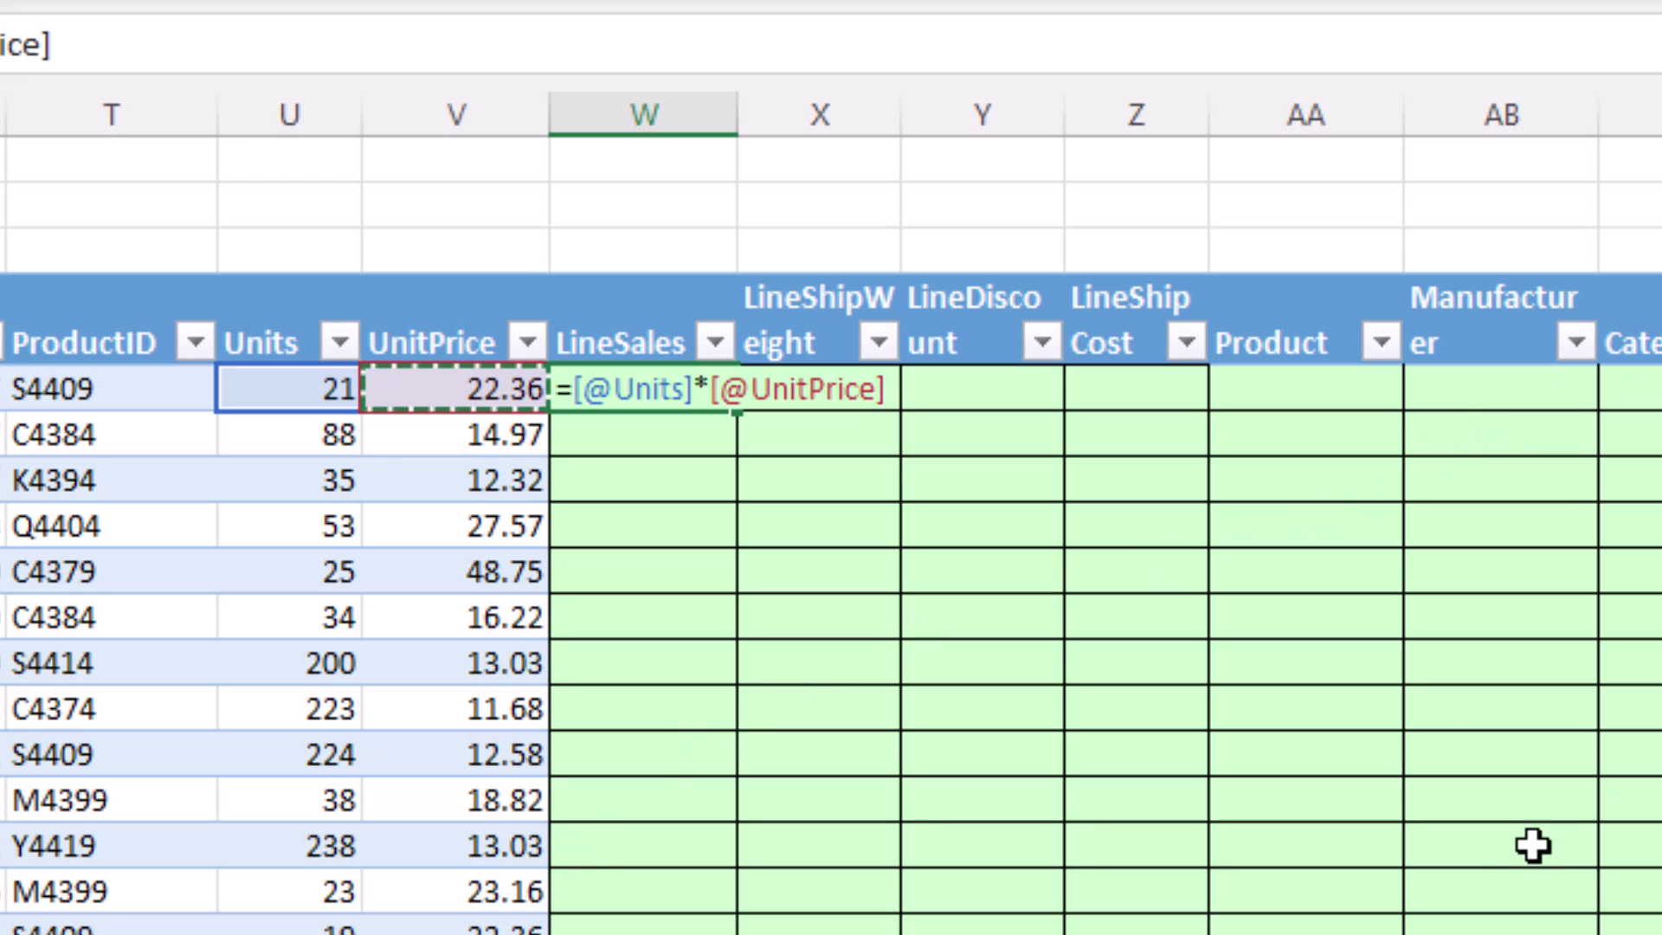
key(Tab)
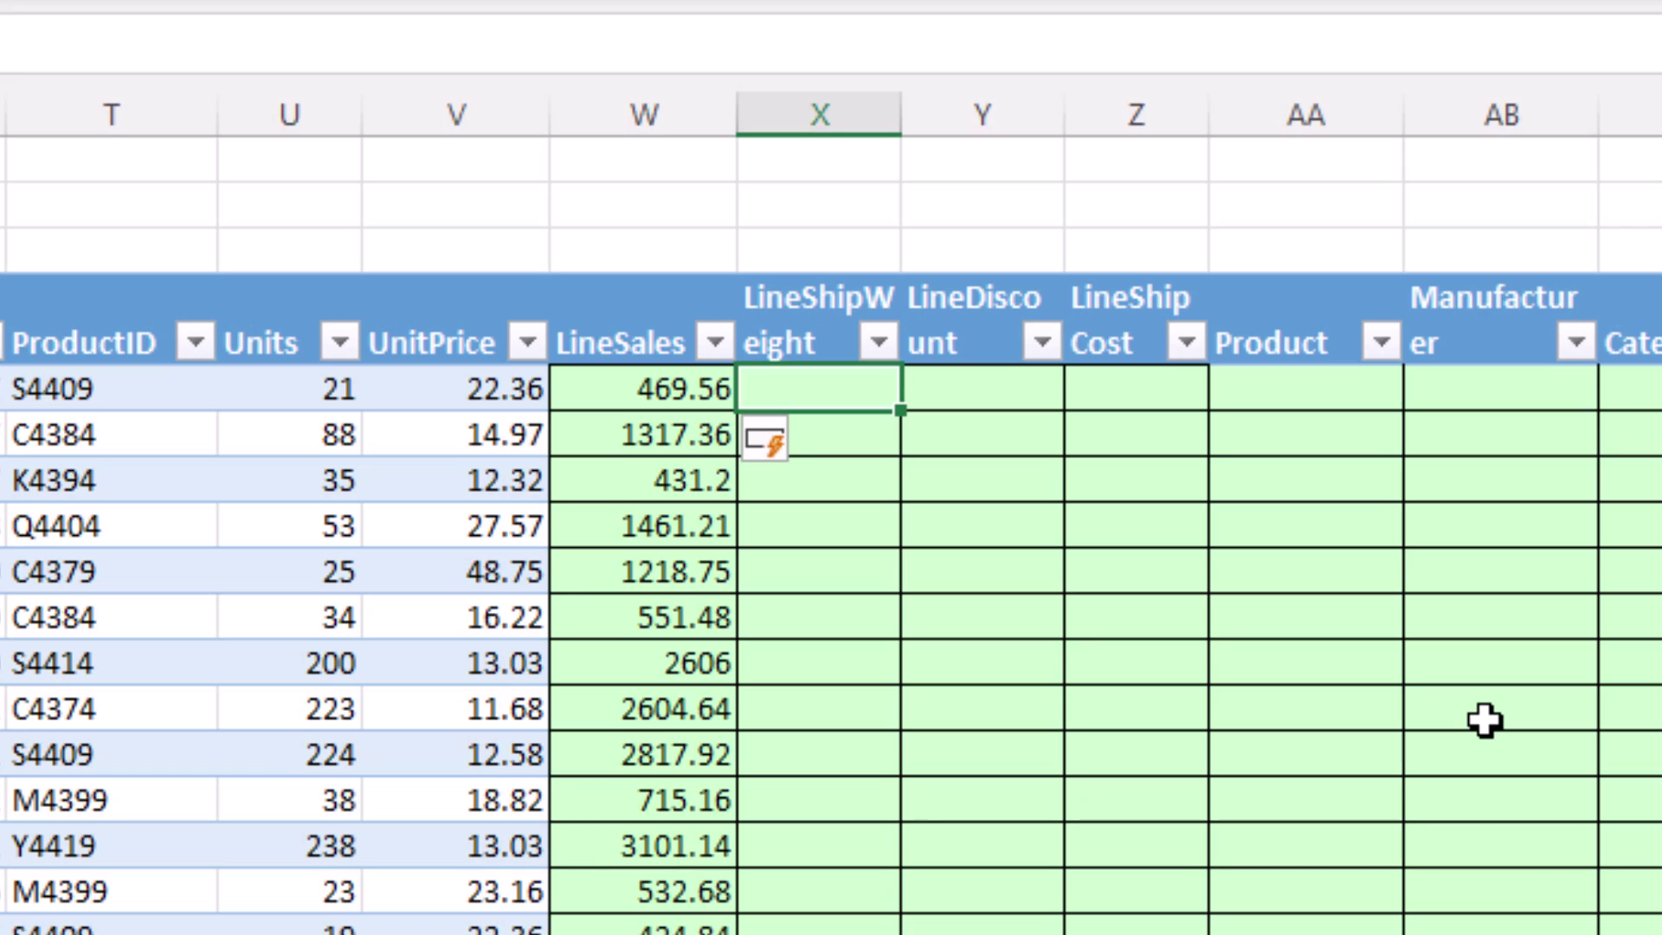
text(=xl)
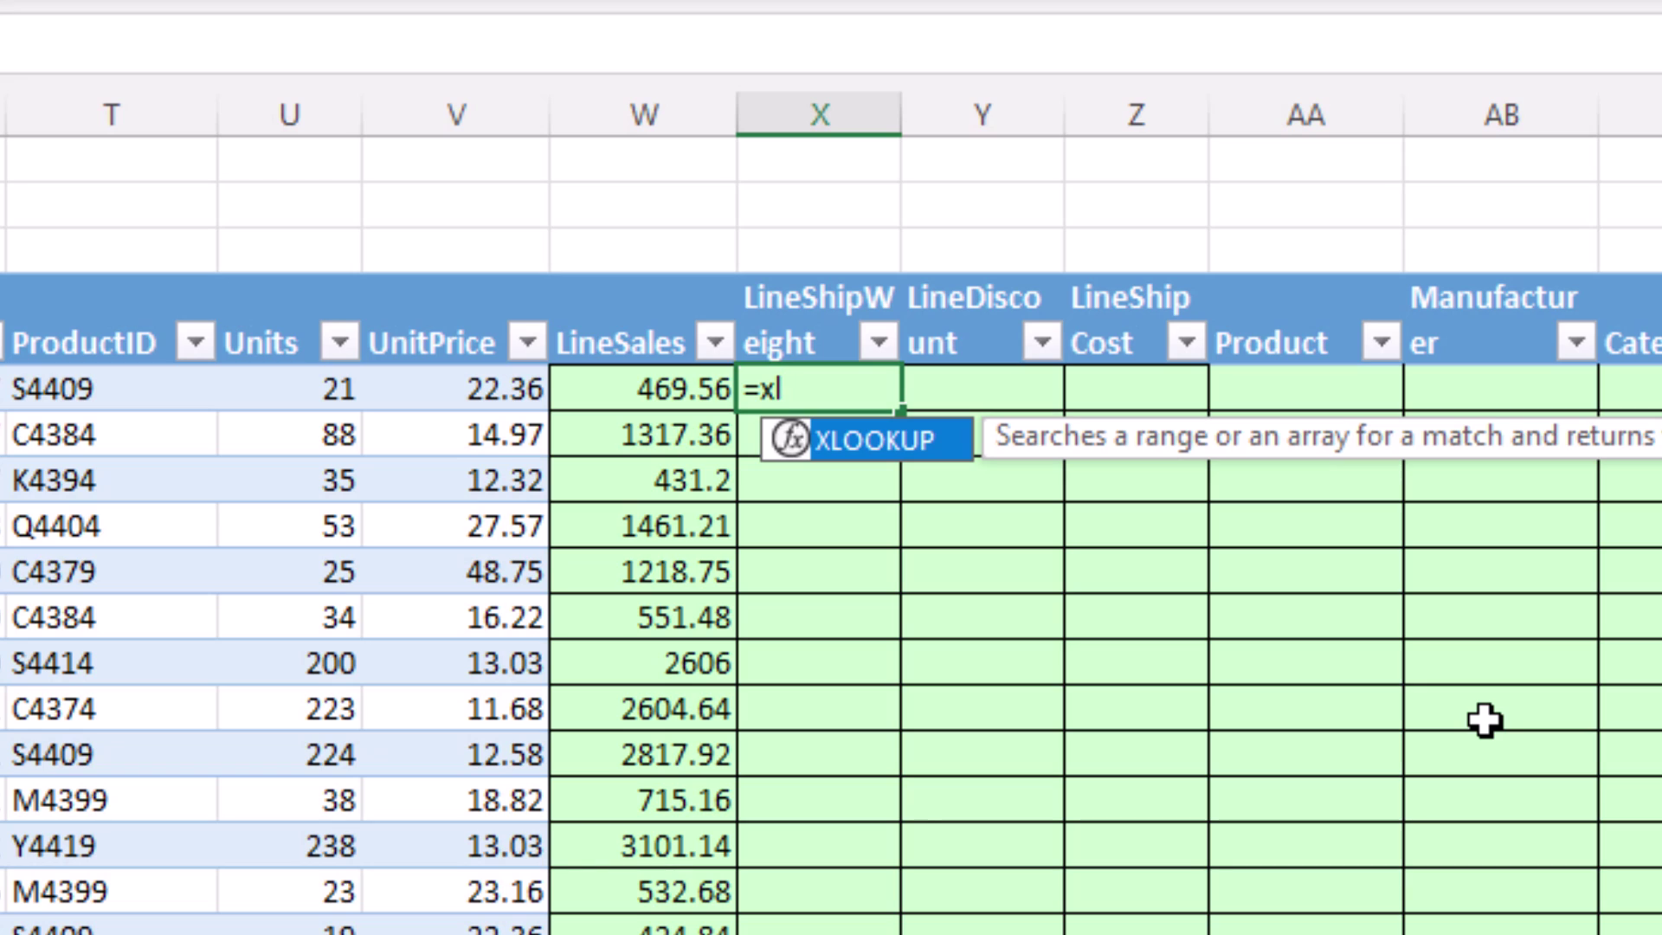
key(Tab)
key(Left)
key(Left)
key(Left)
key(Left)
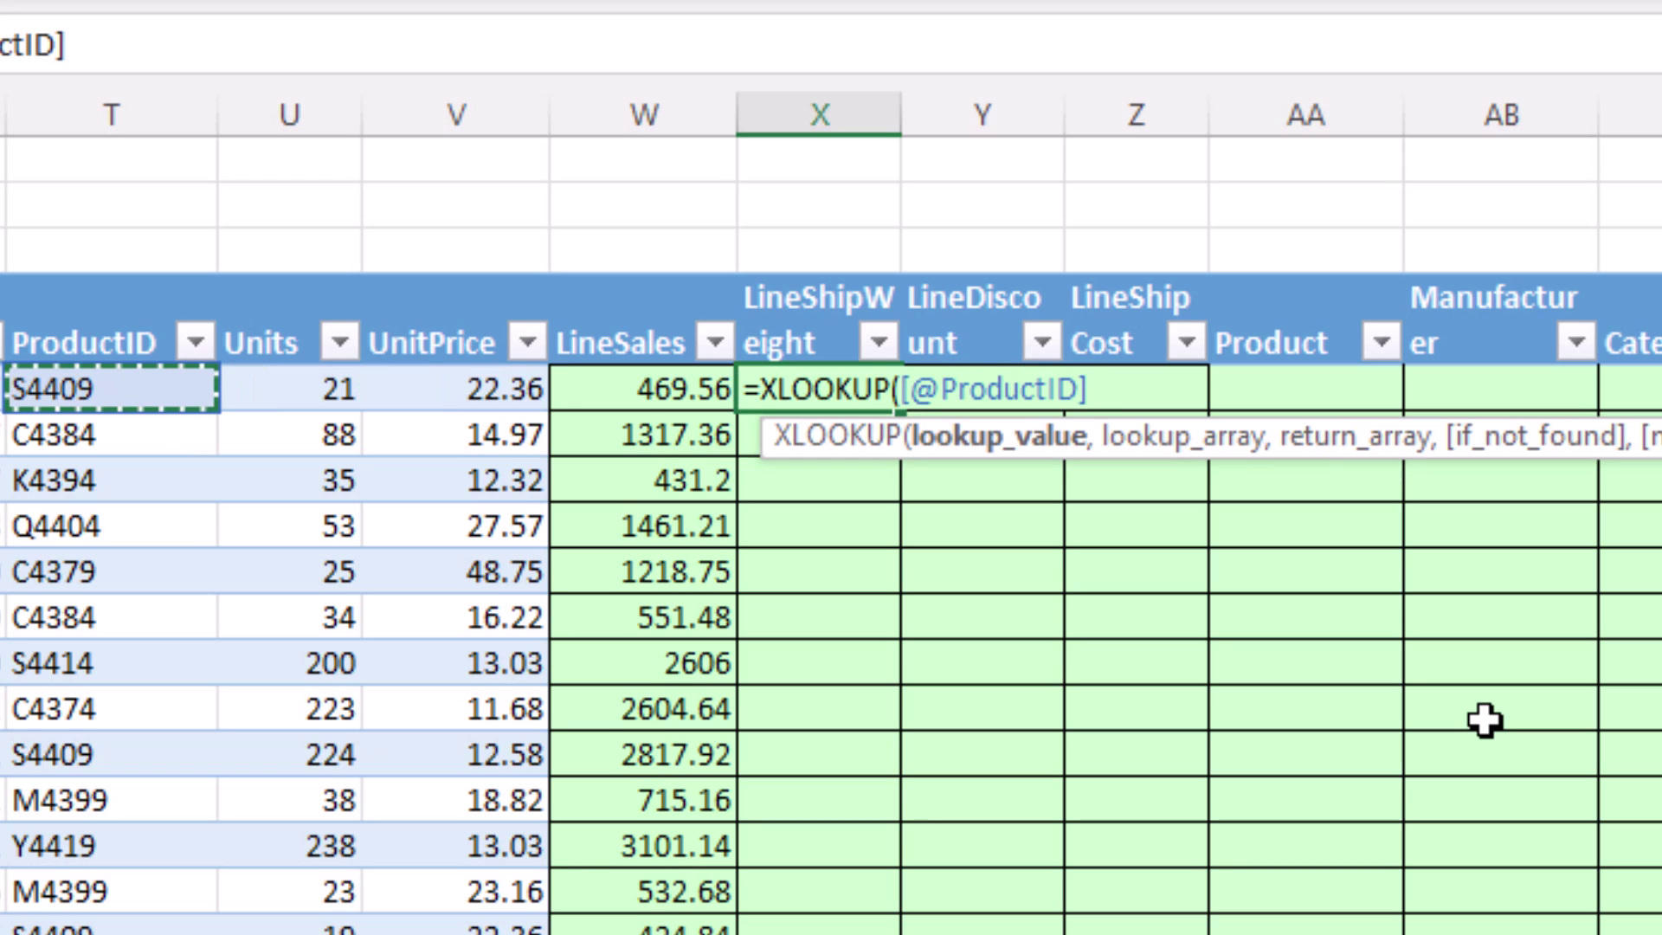
text(,)
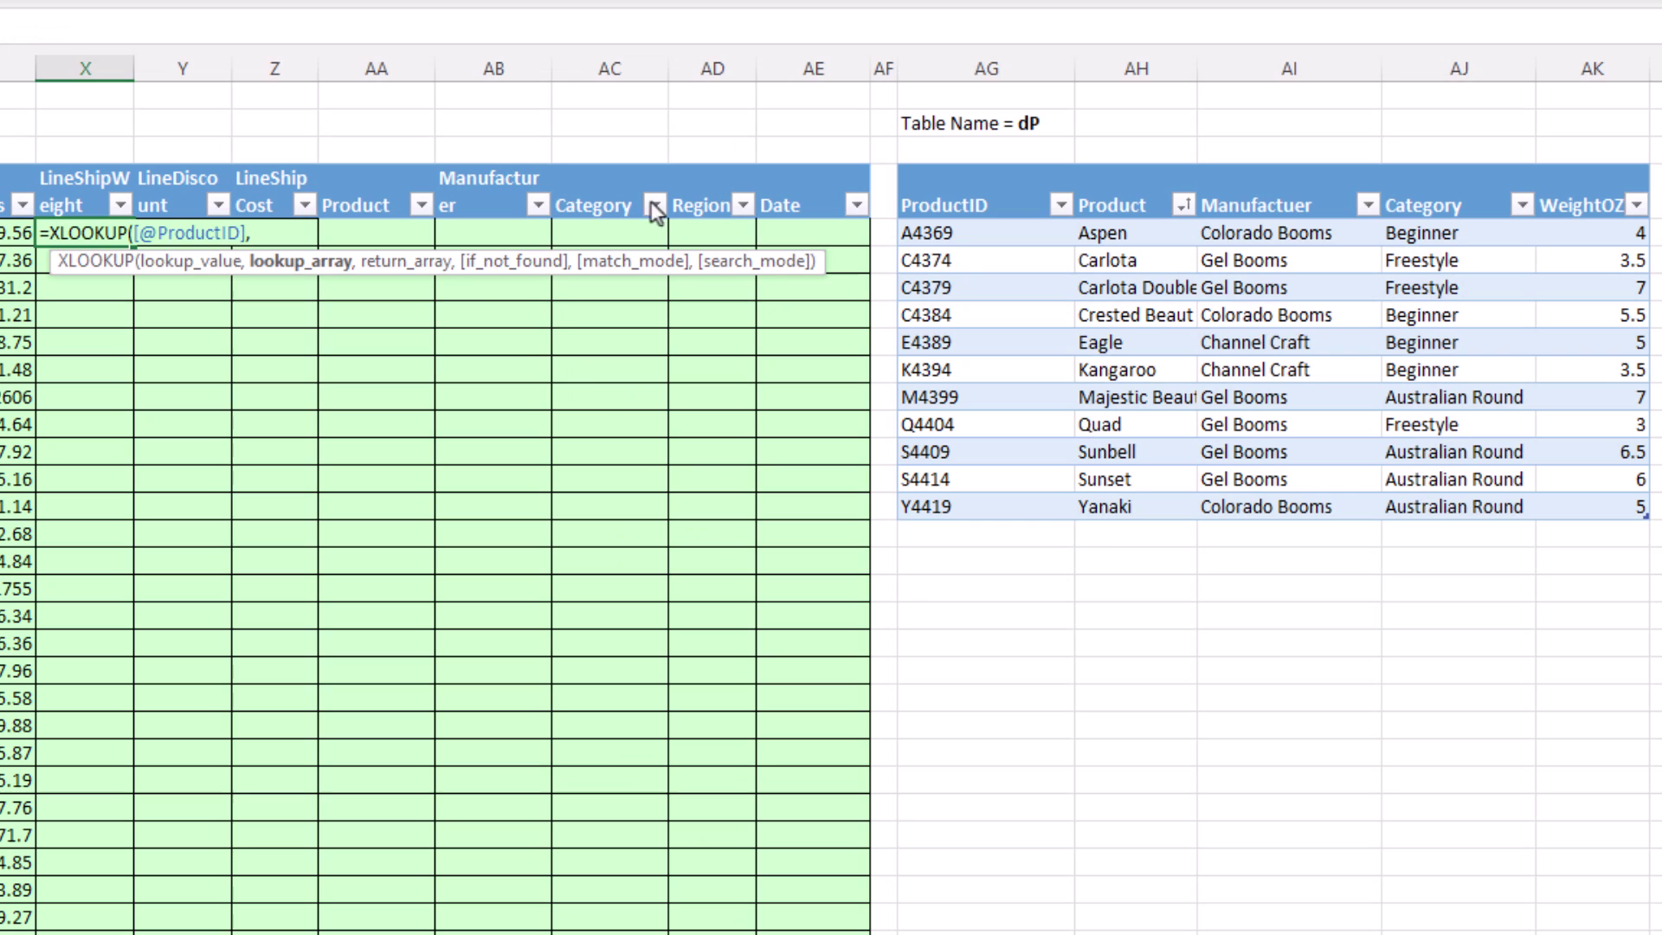
click(1000, 167)
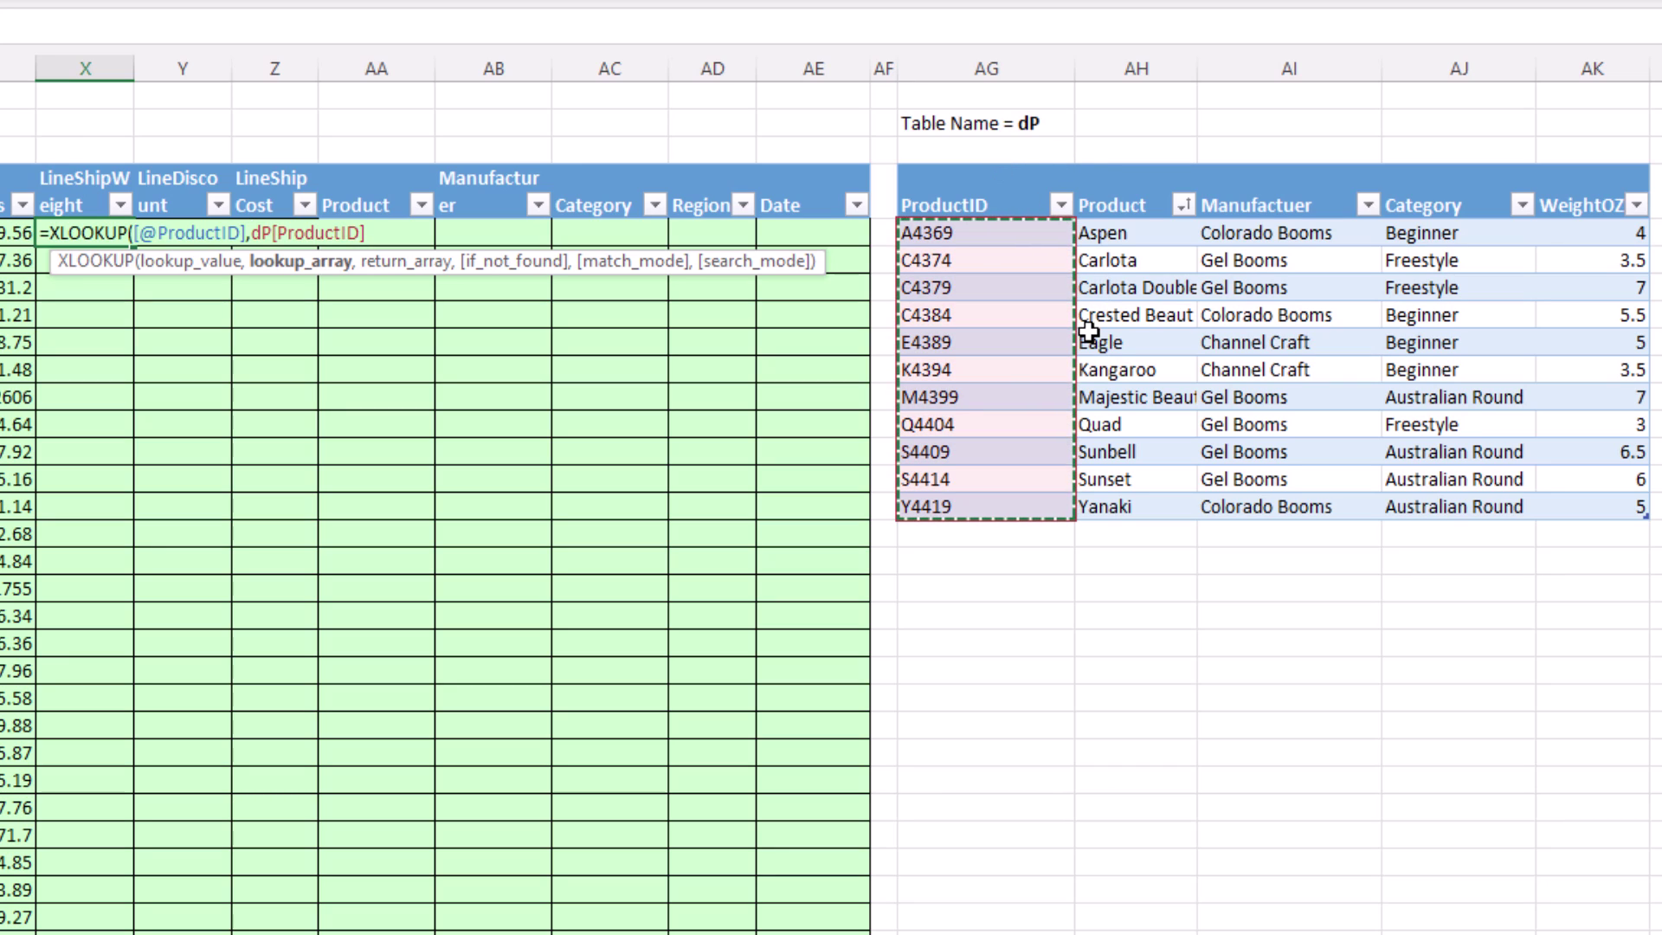
text(,)
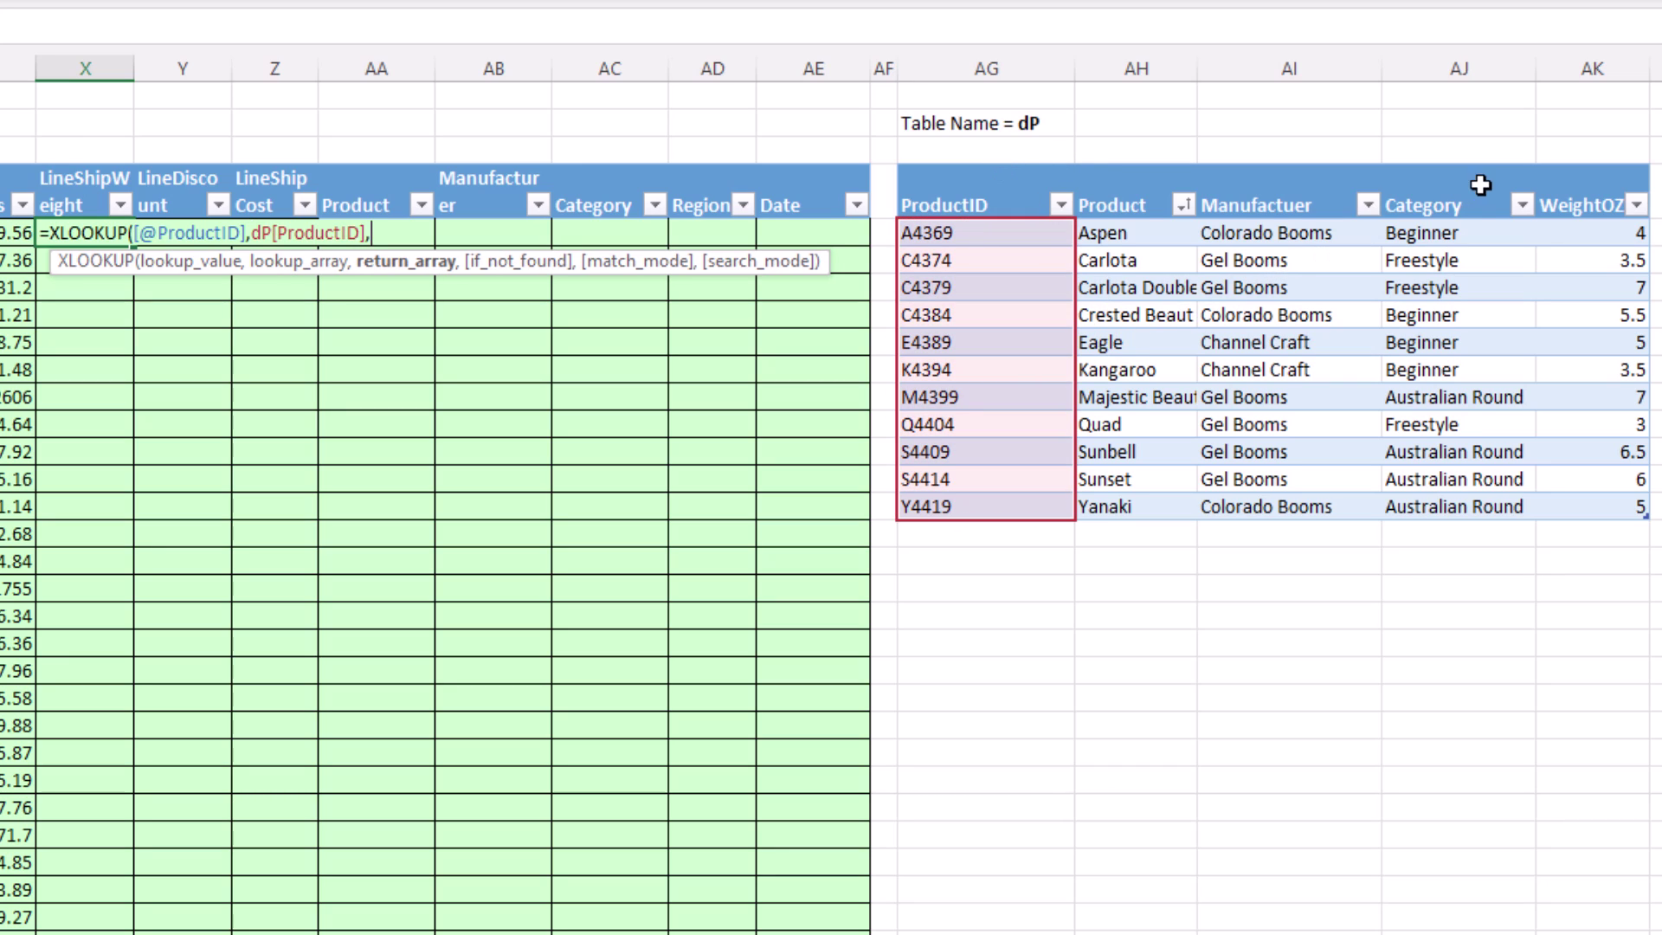
click(1575, 164)
text())
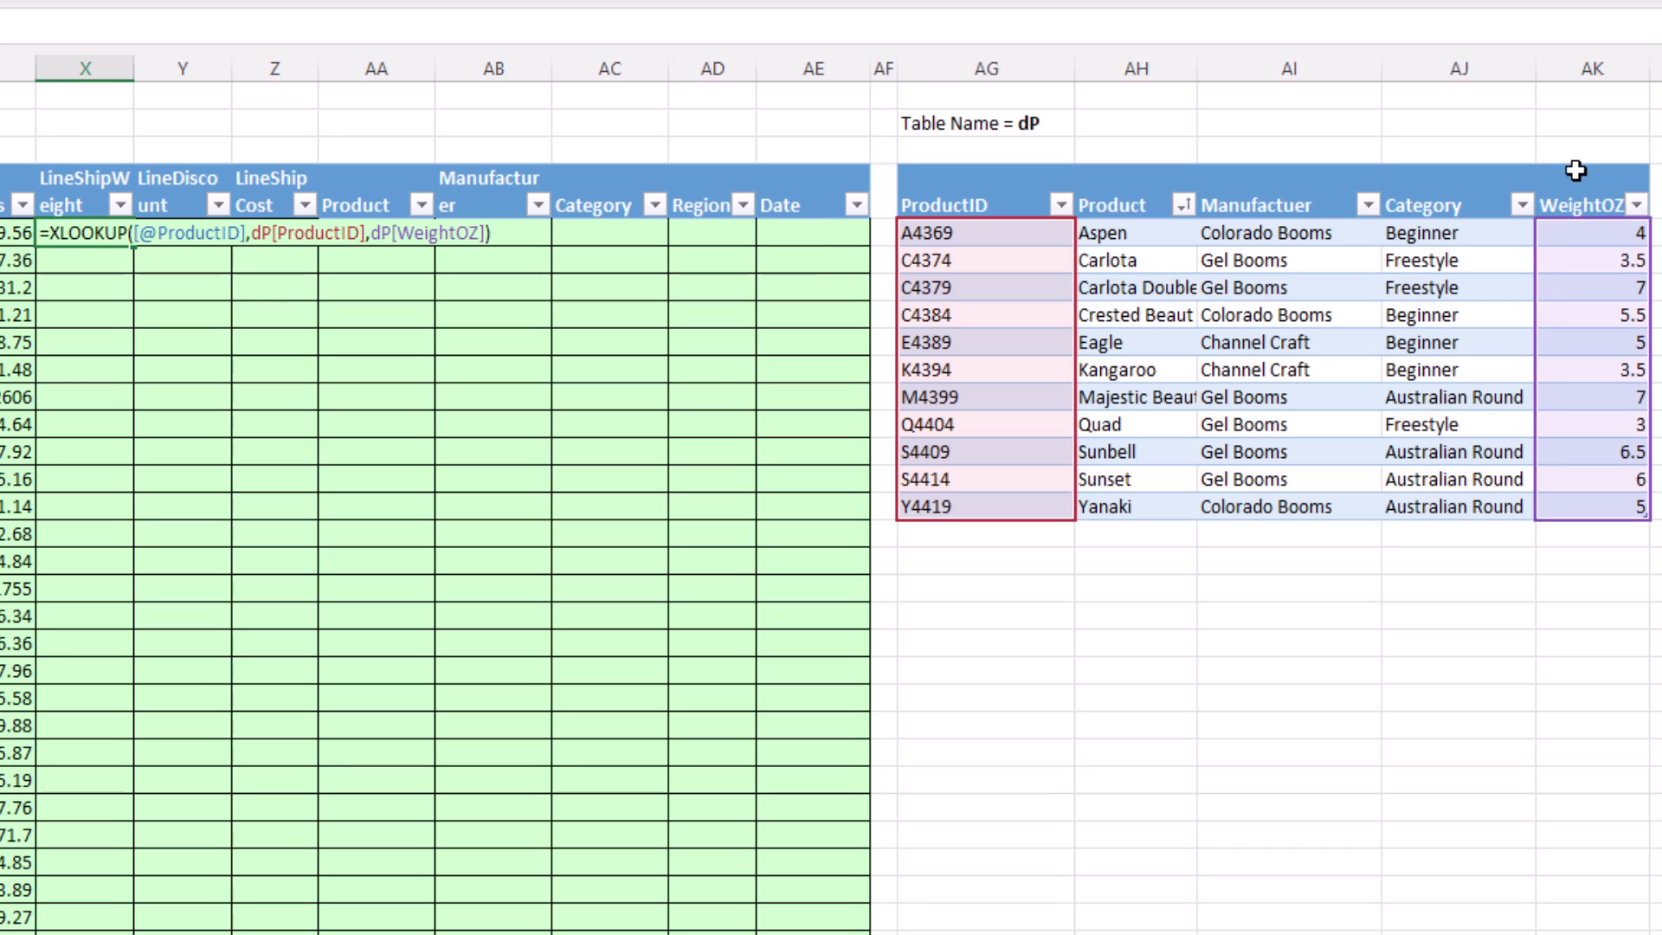
key(ctrl+Return)
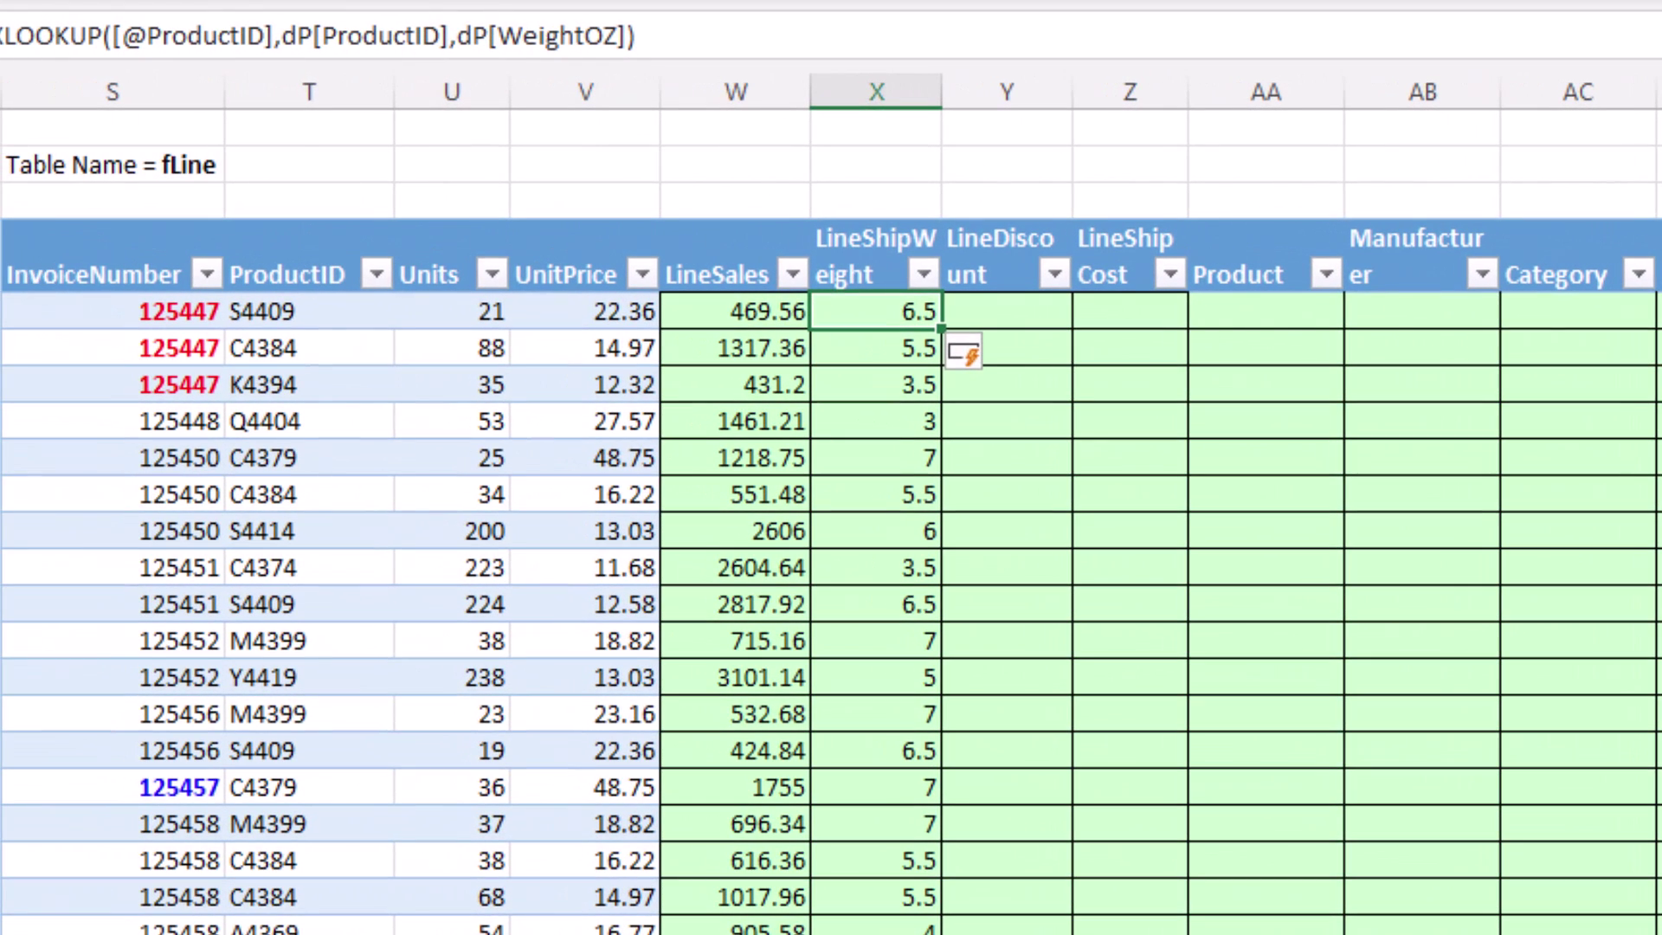
key(F2)
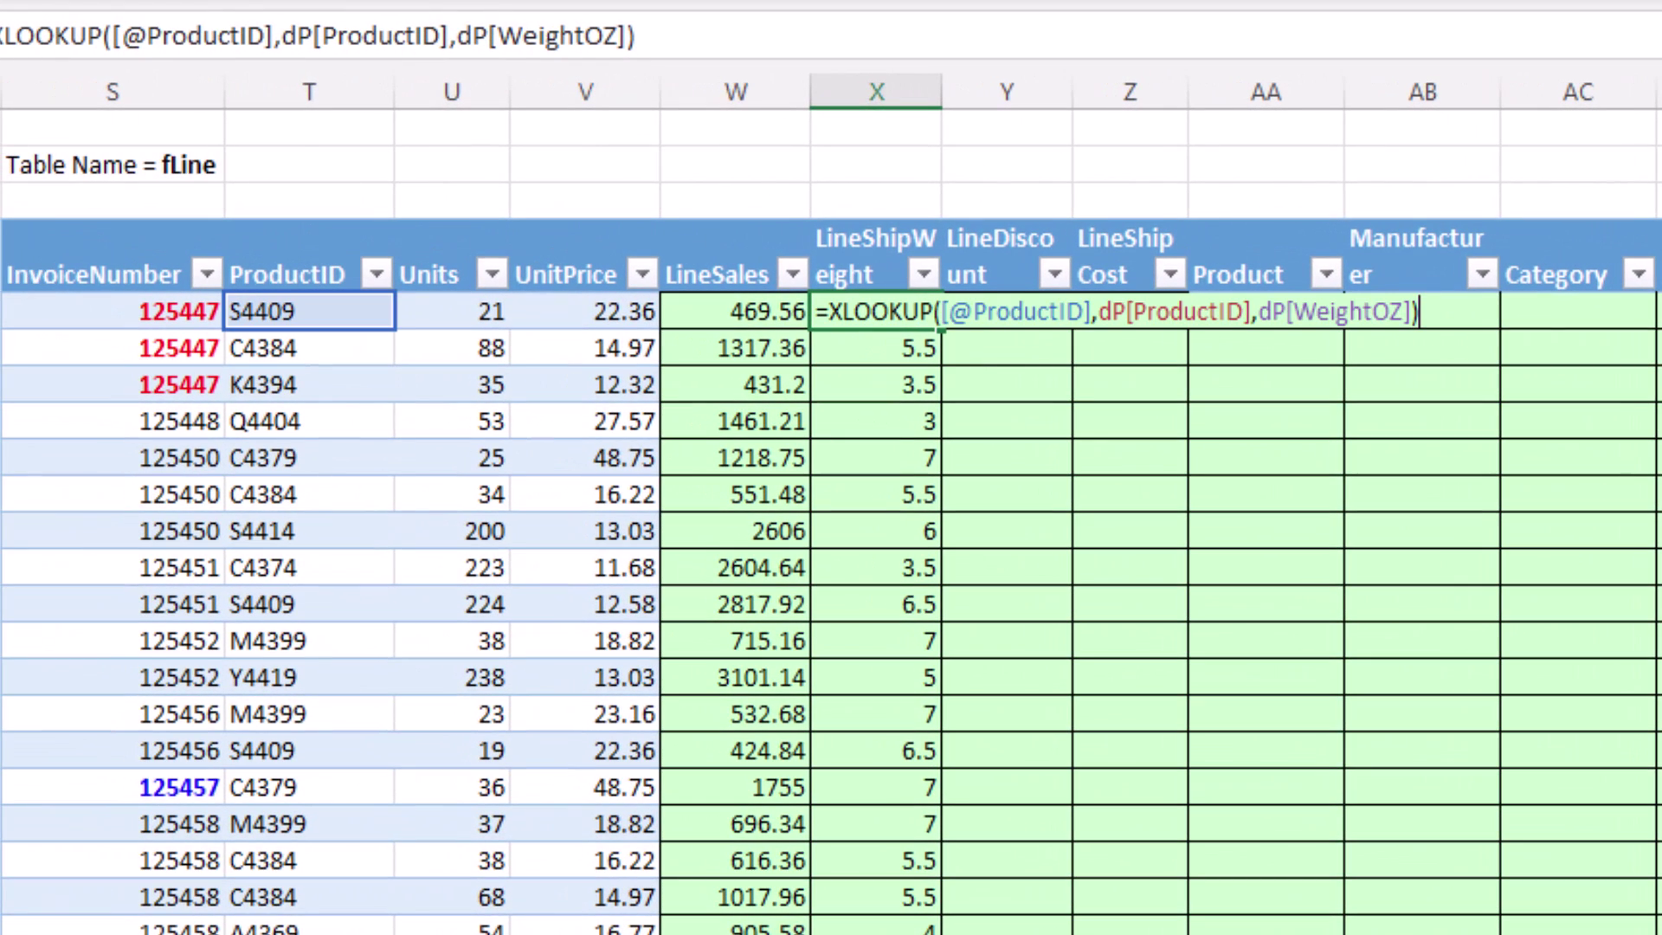
text(*)
click(481, 315)
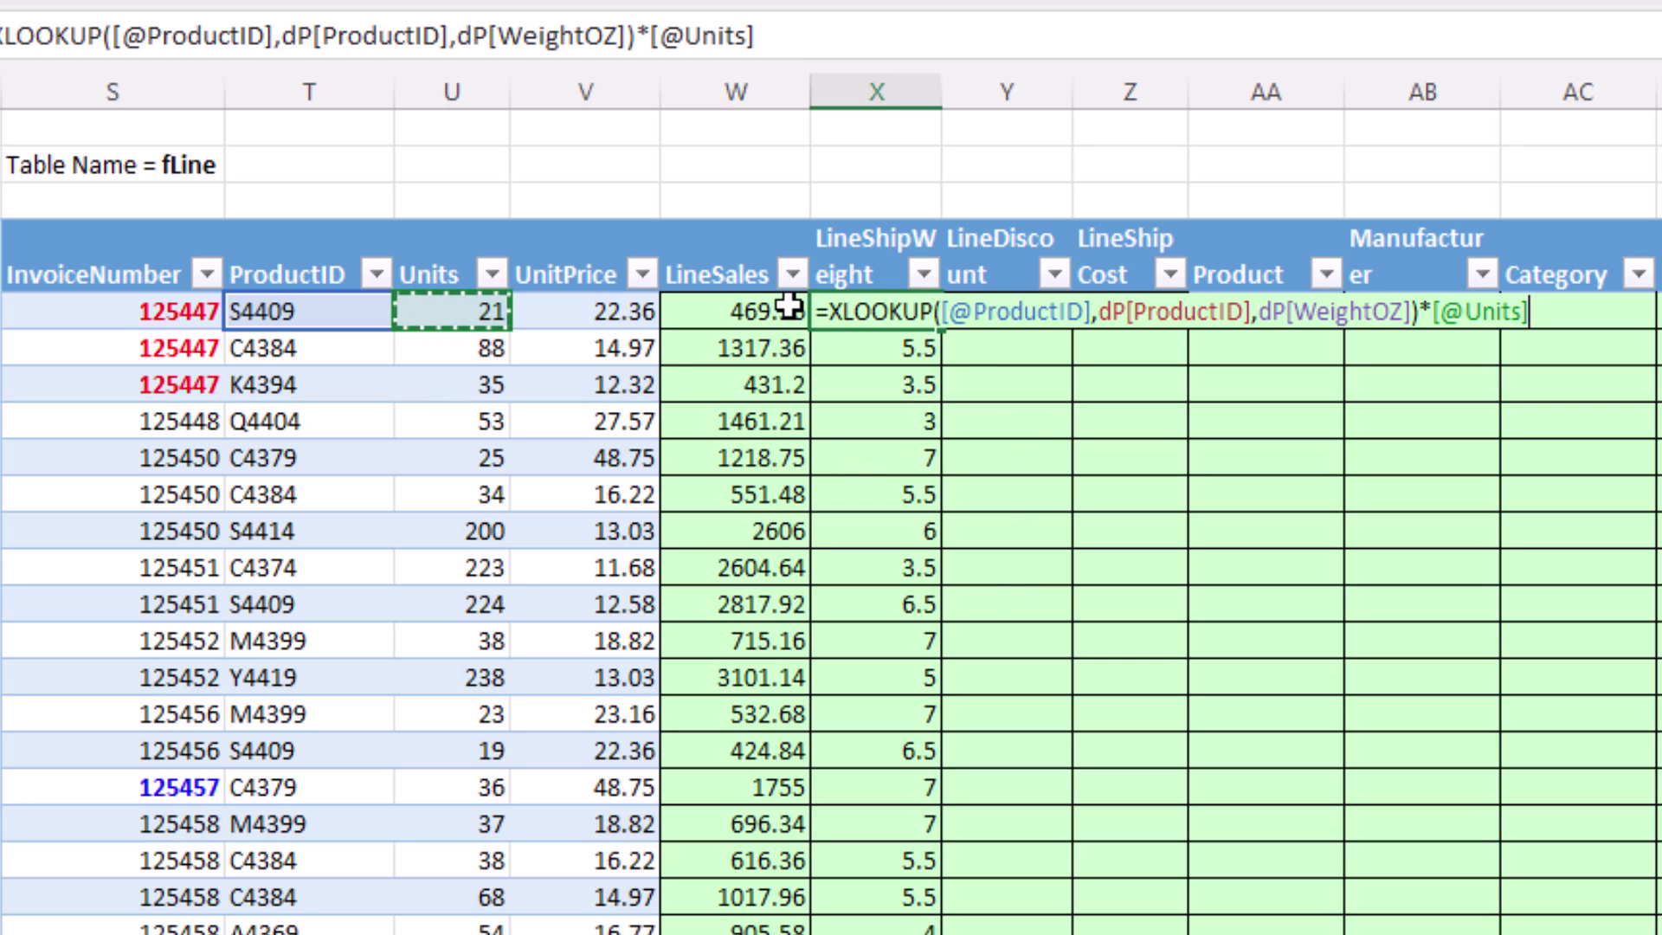
key(ctrl+Return)
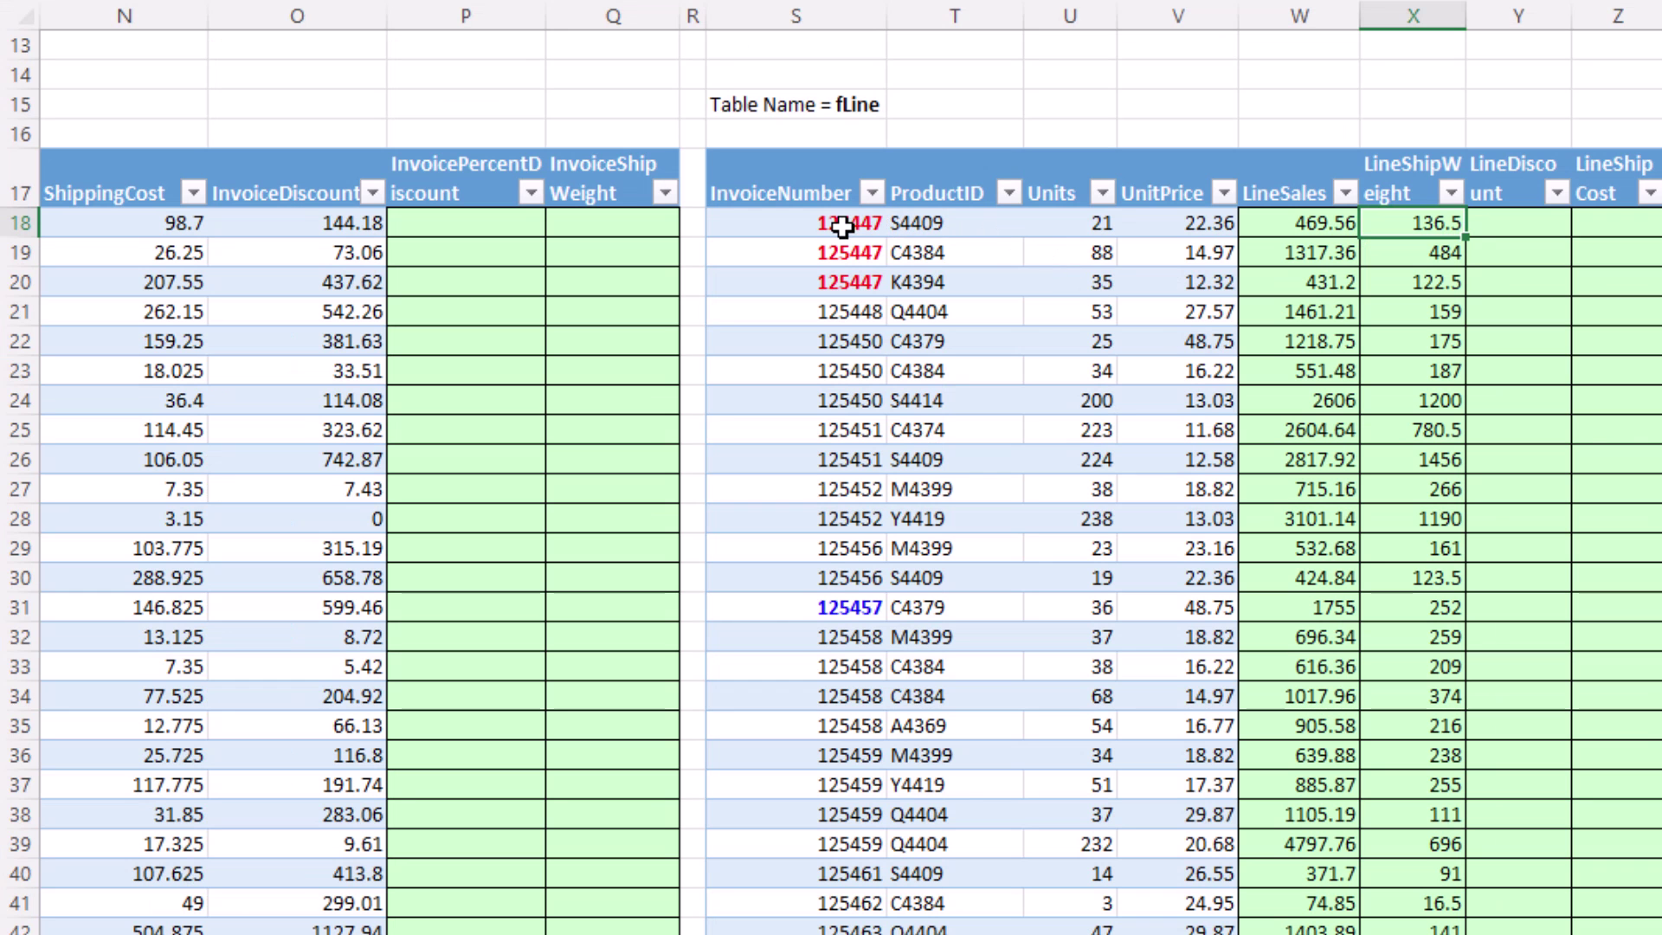
drag(181, 311, 643, 311)
drag(1224, 223, 1411, 286)
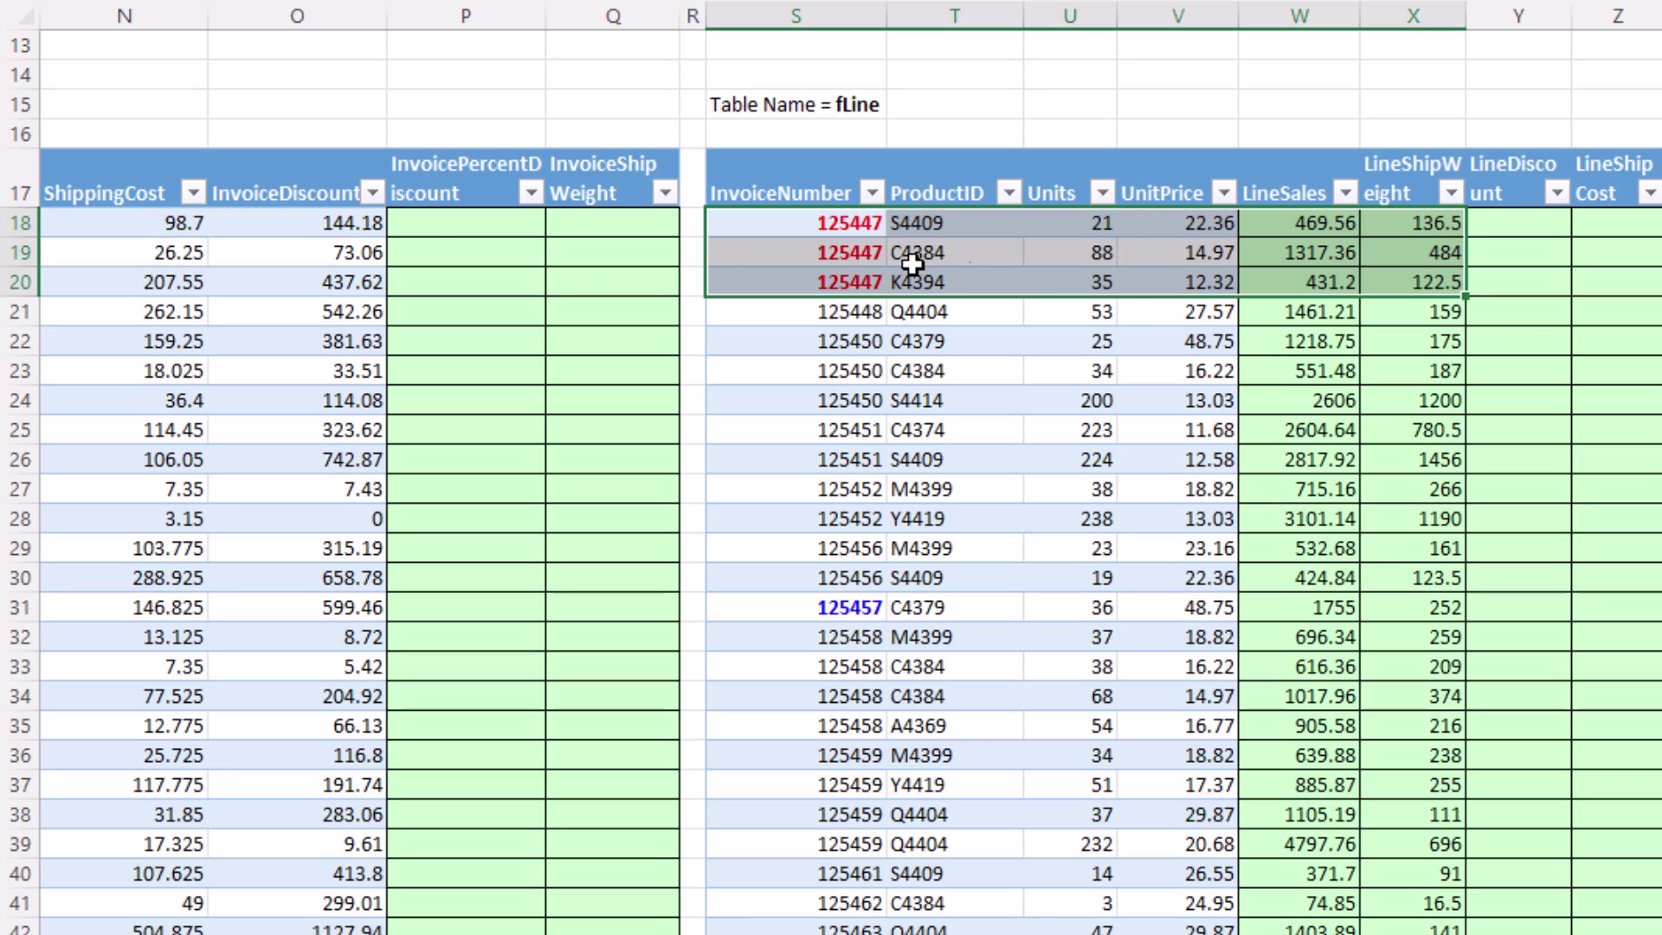
click(432, 230)
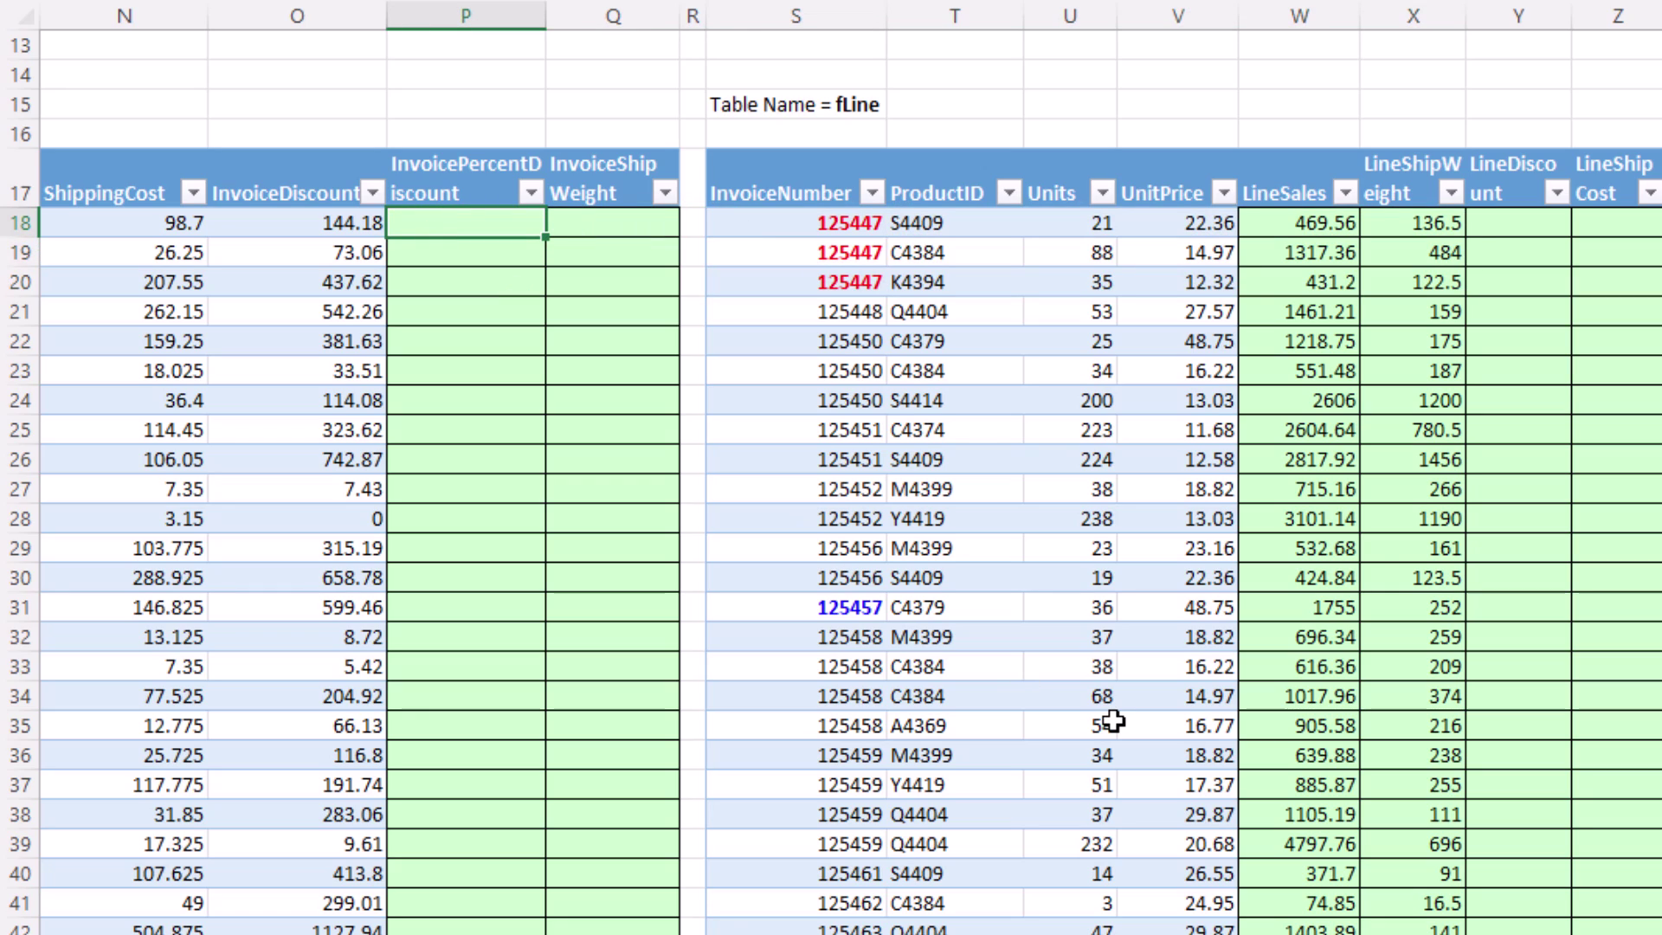
text(=sumi)
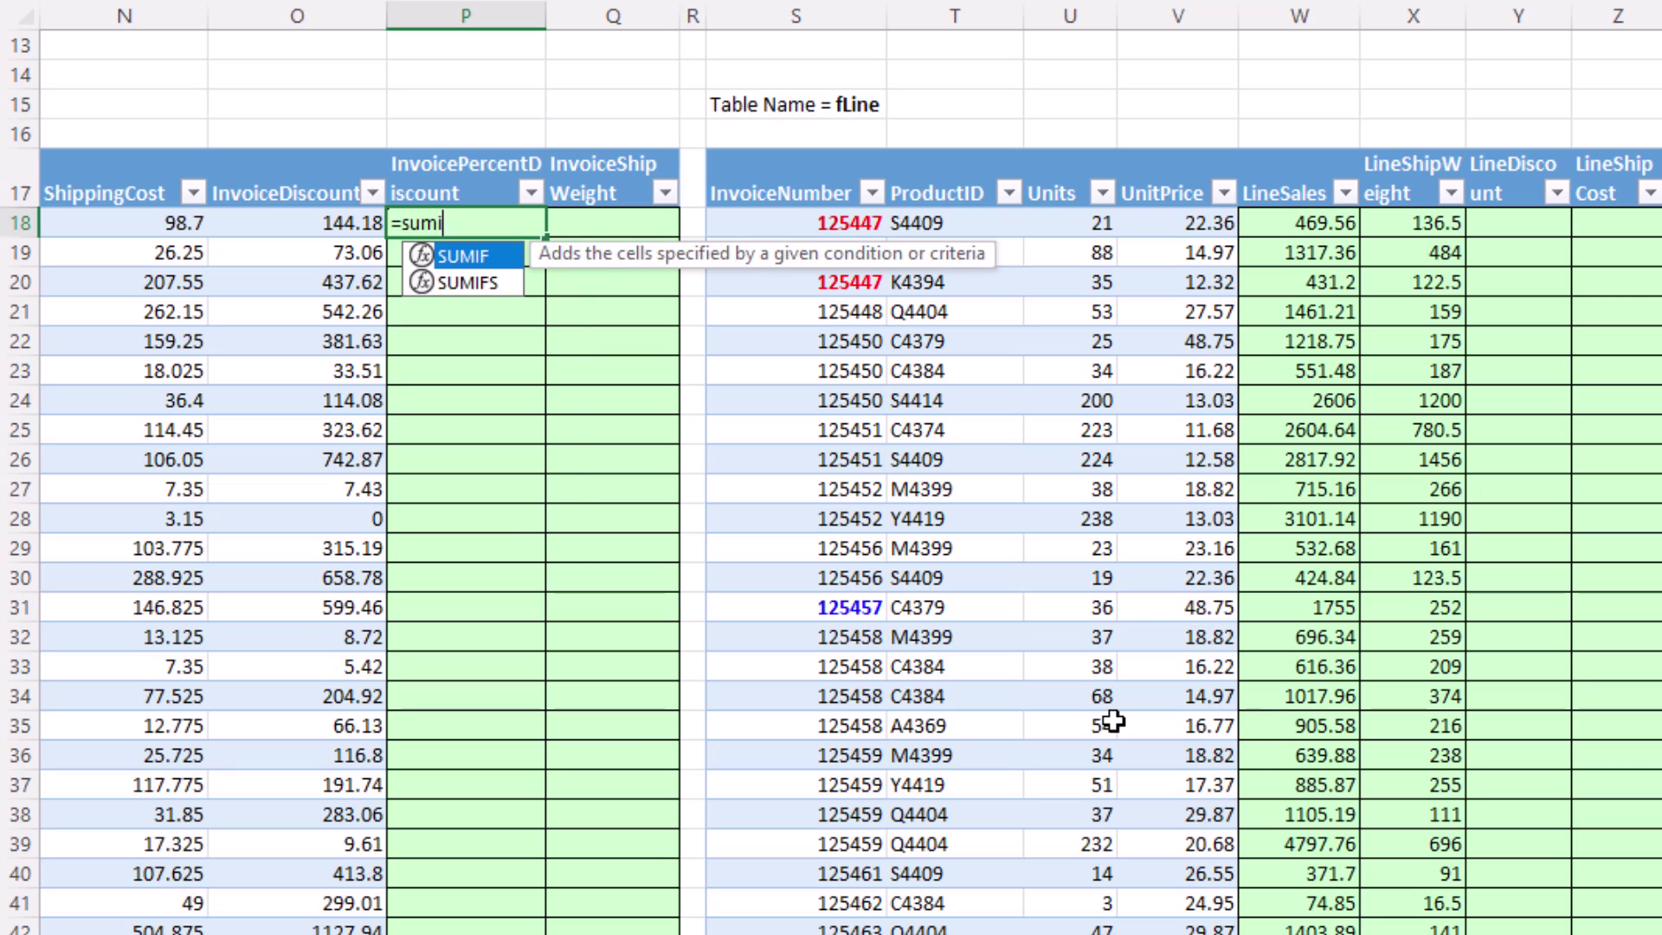
text(fs)
key(Tab)
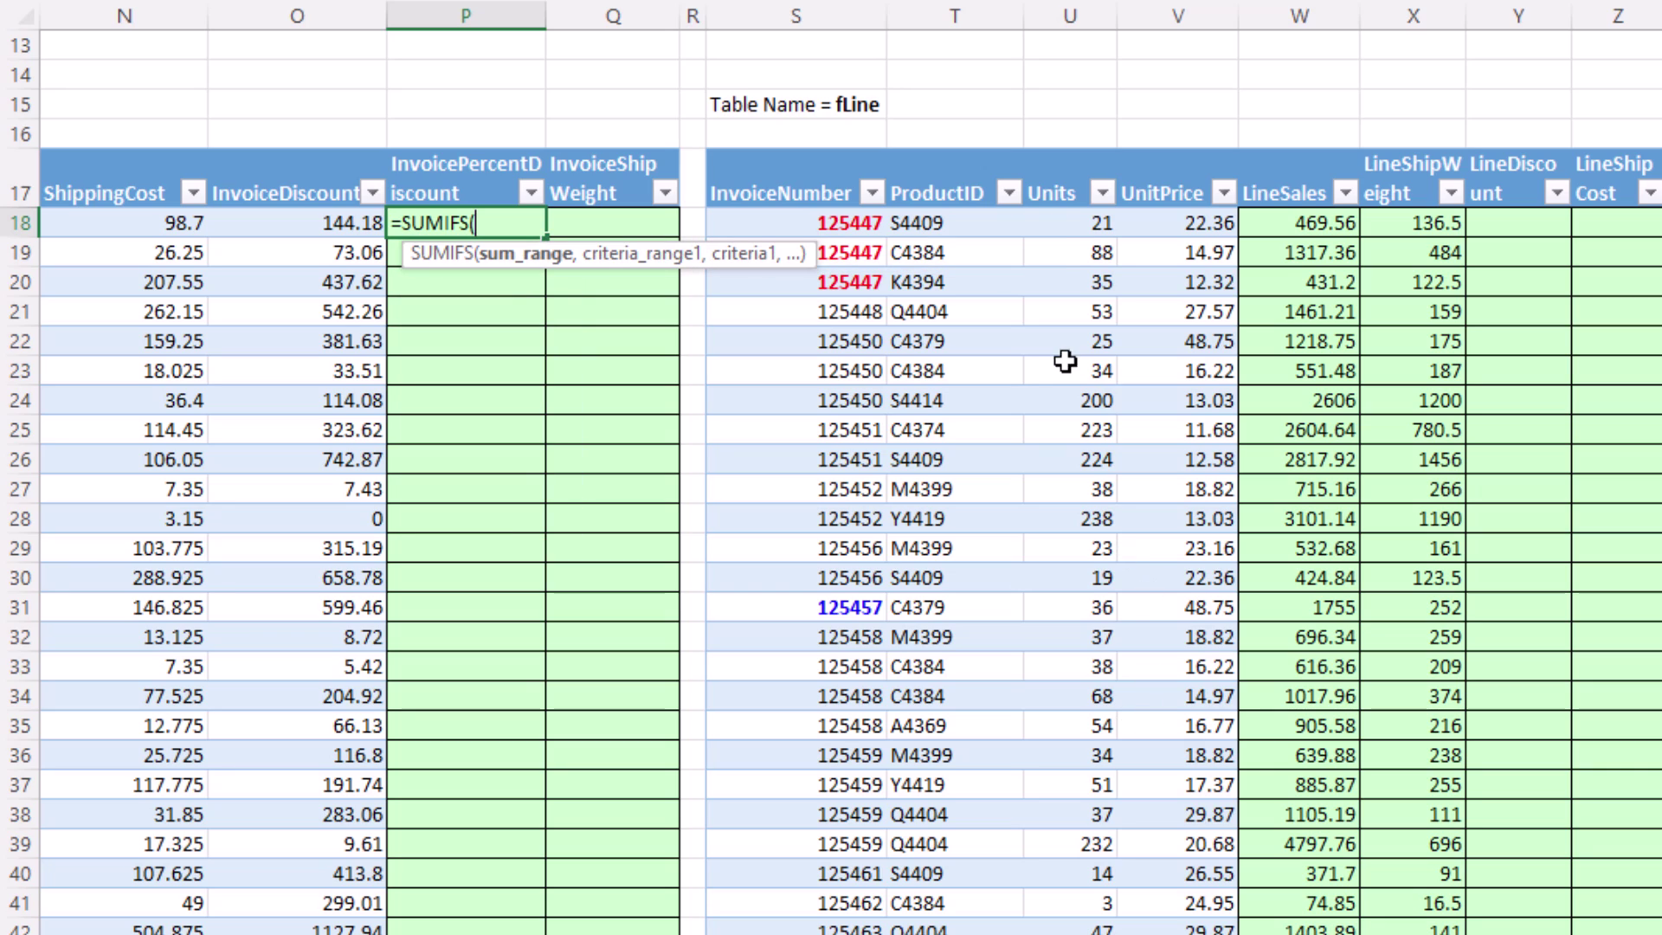
click(1300, 154)
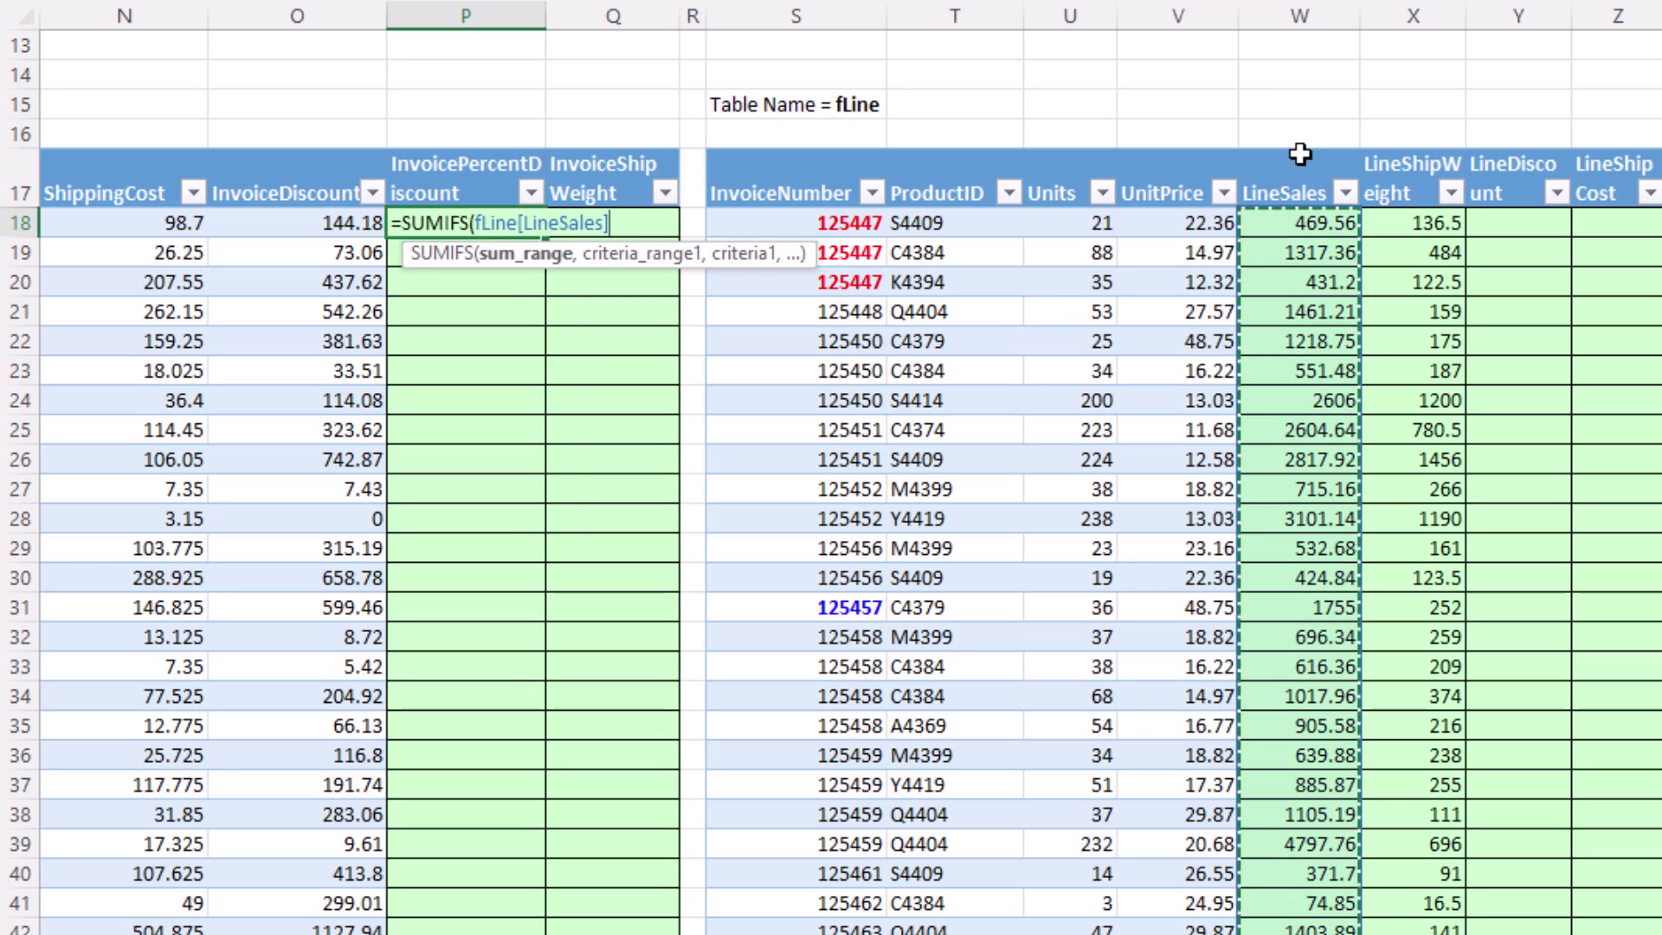
text(,)
click(807, 154)
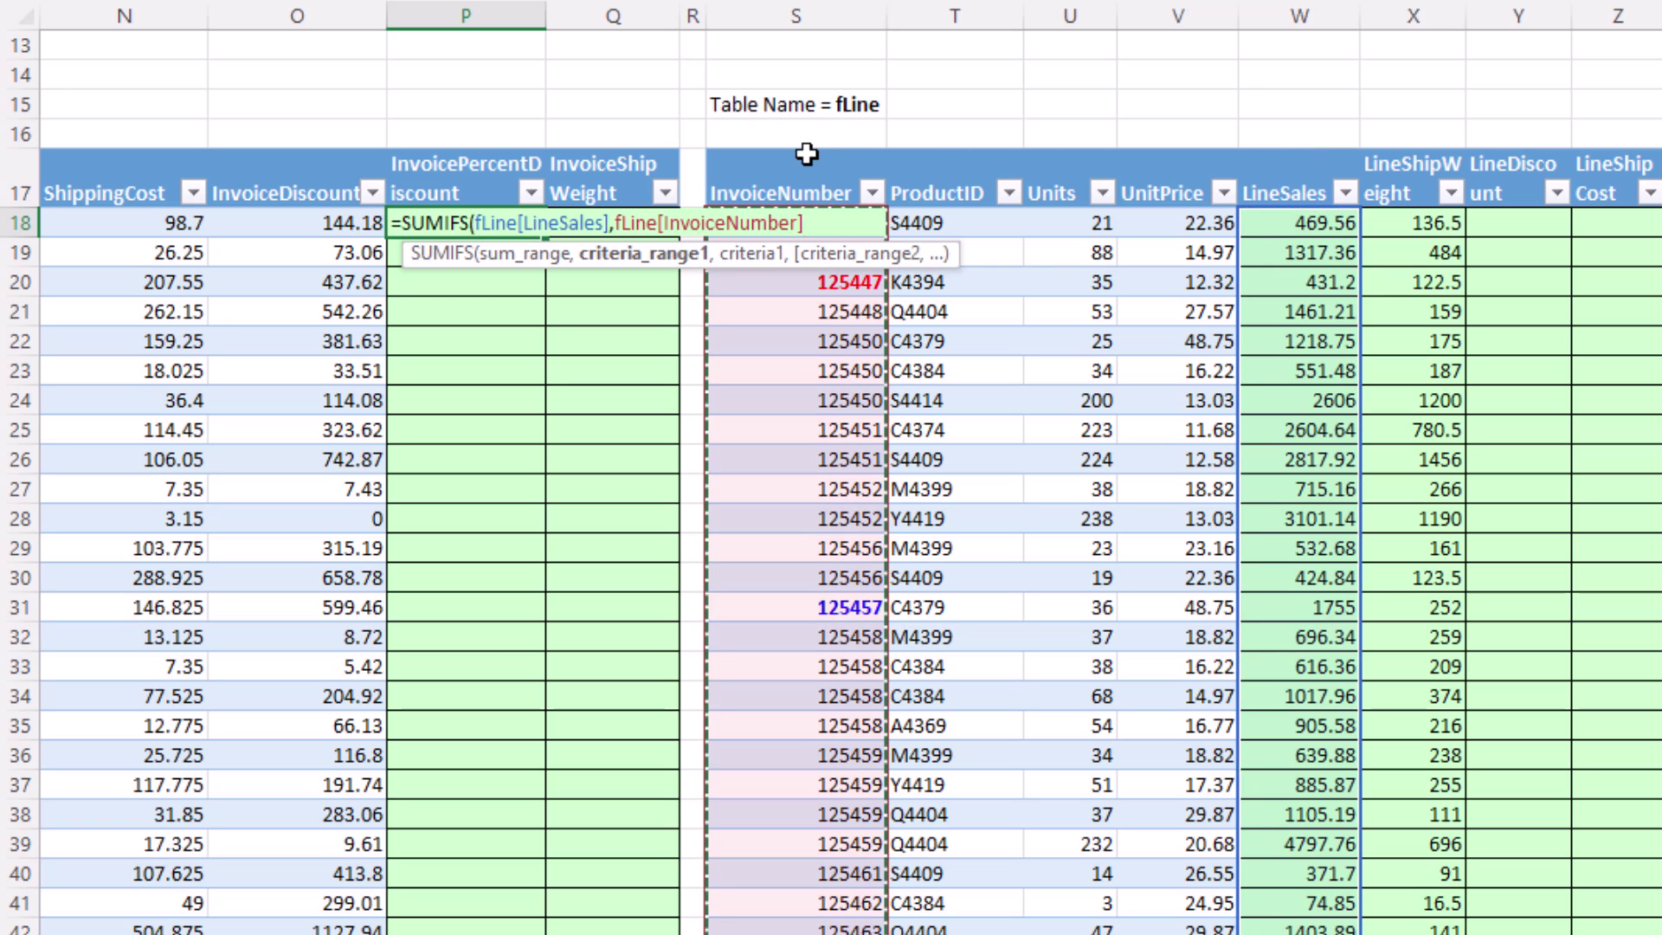
text(,)
scroll(298, 209, left, 2)
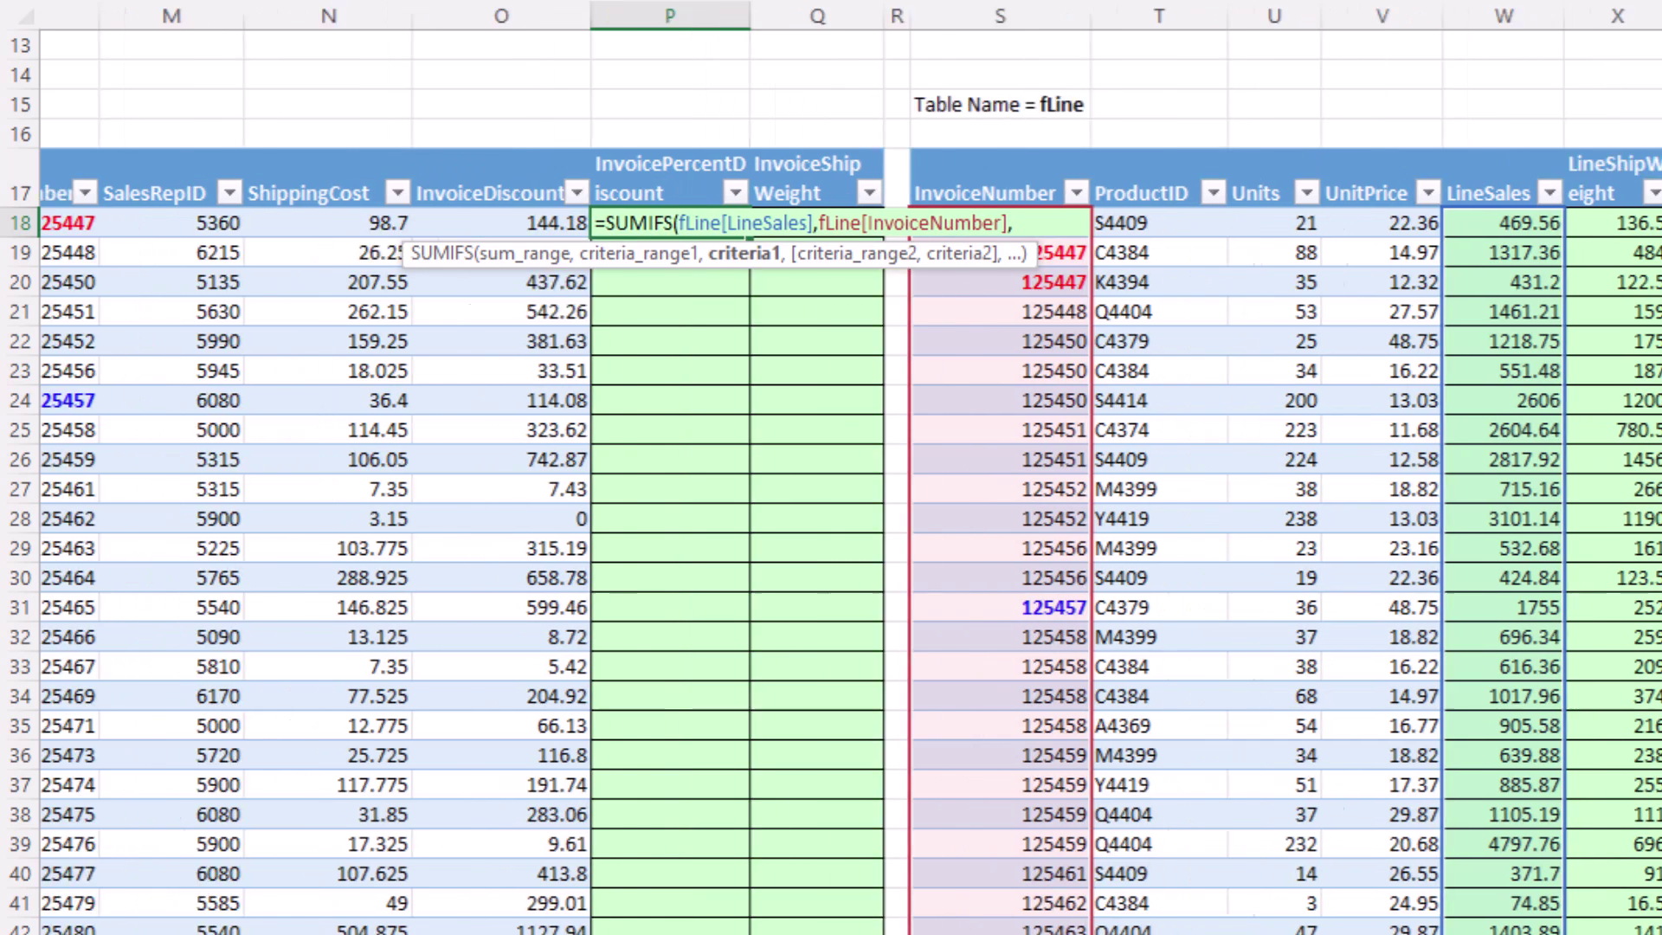
click(169, 221)
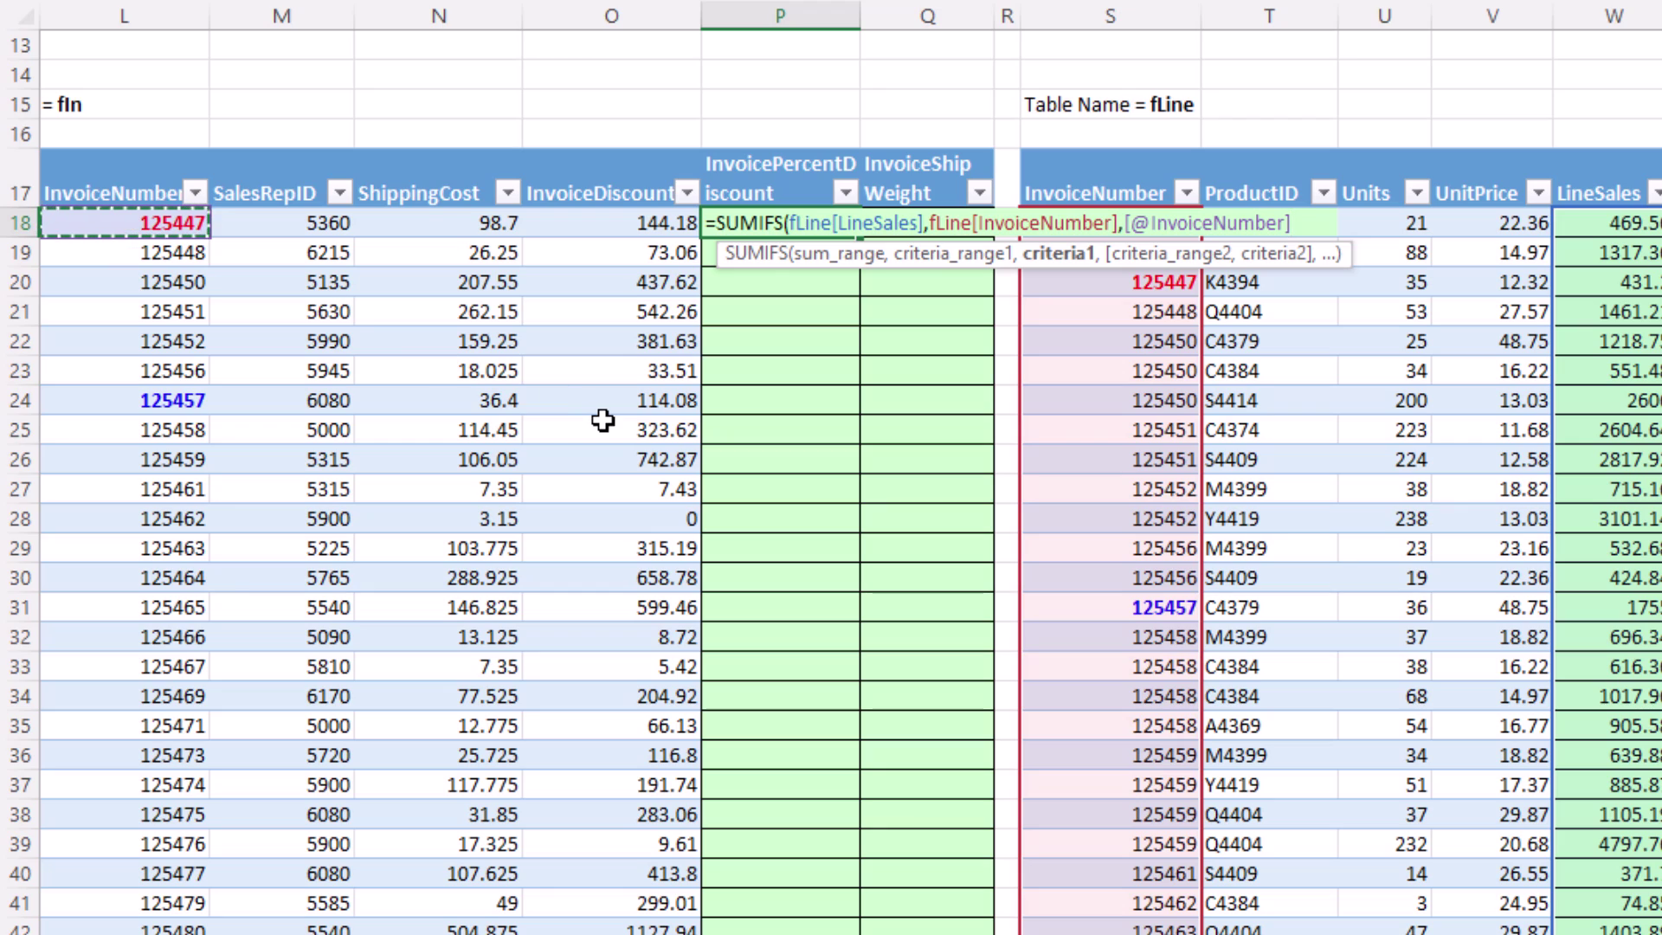
key(ctrl+Return)
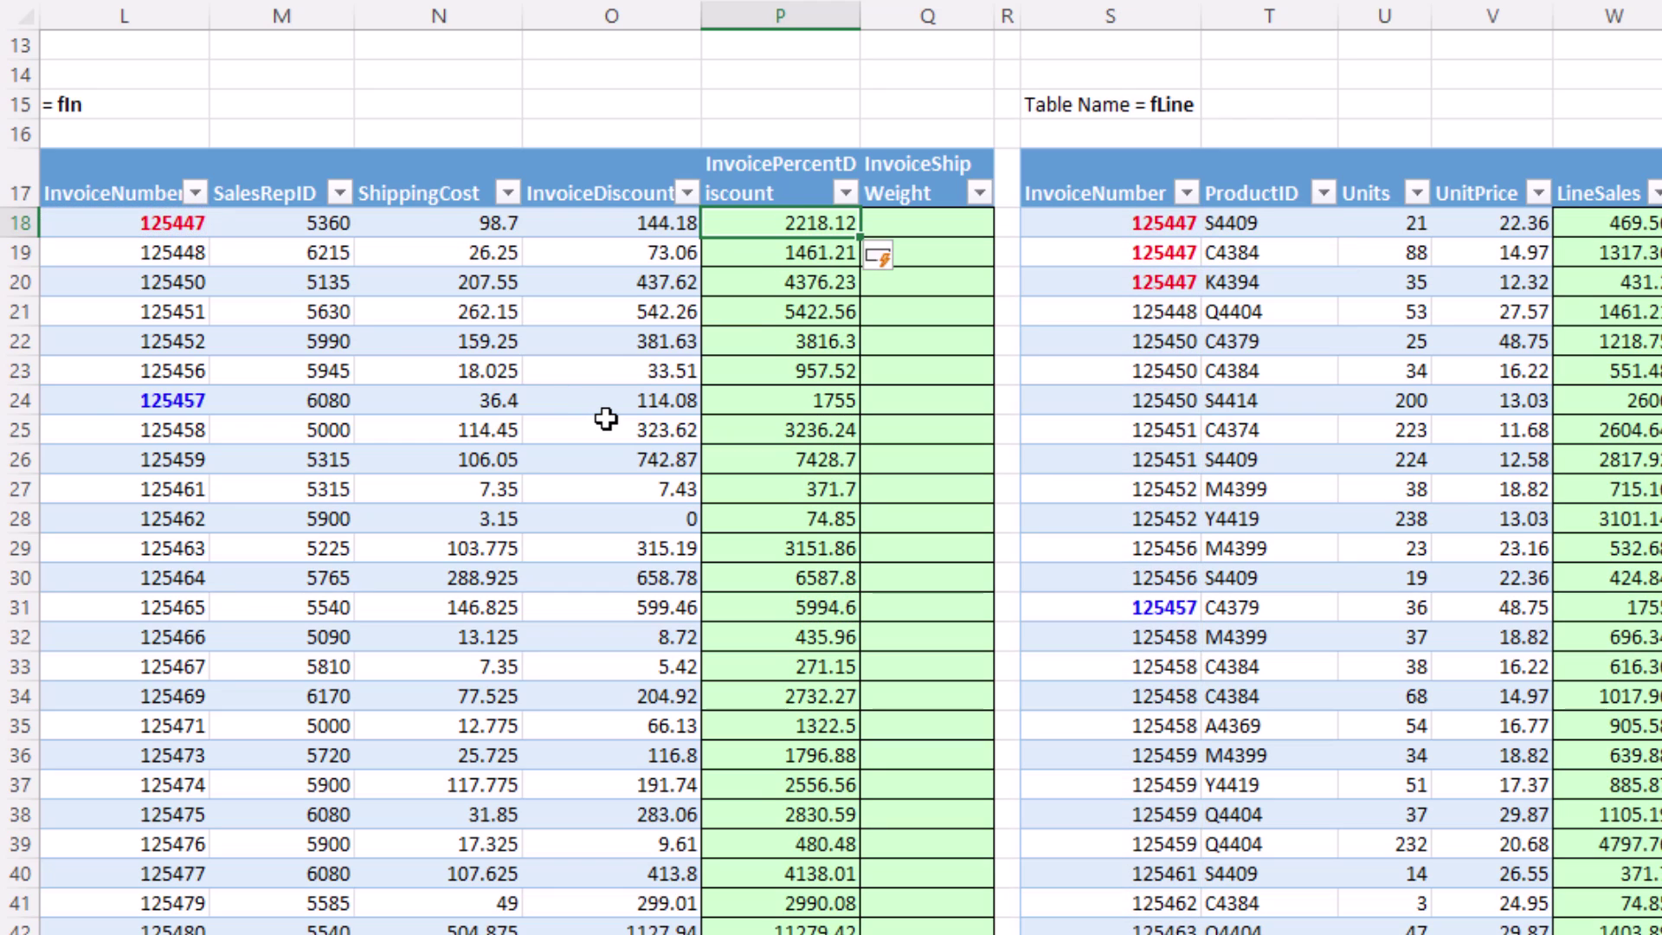
key(F2)
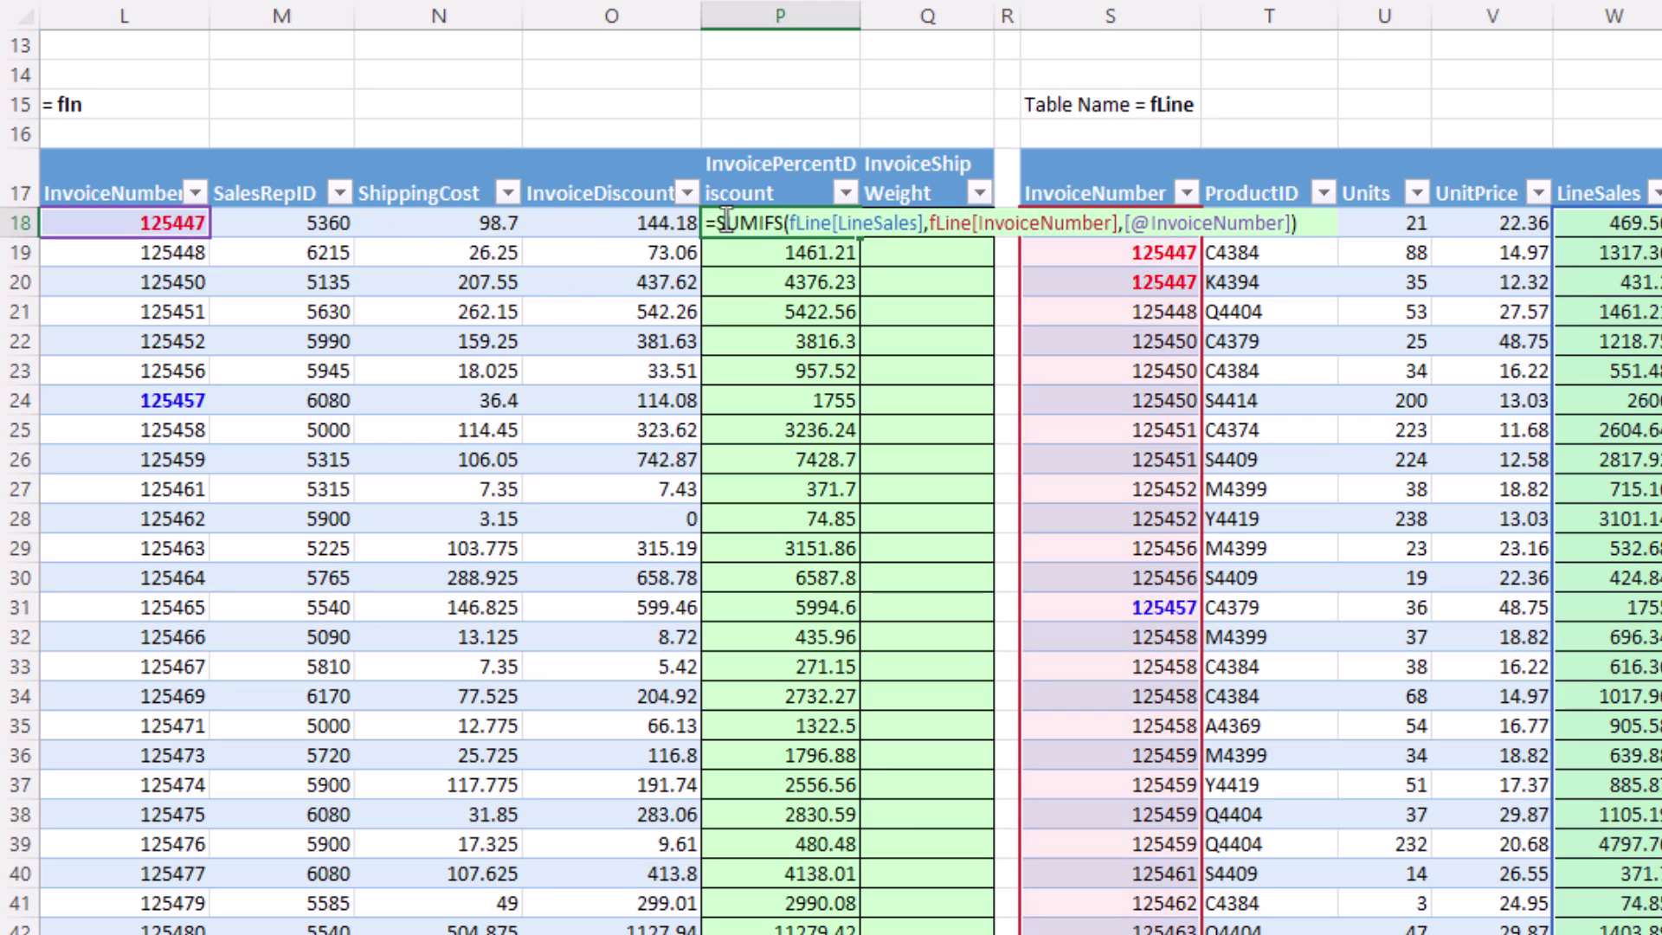
click(721, 227)
click(644, 220)
text(/)
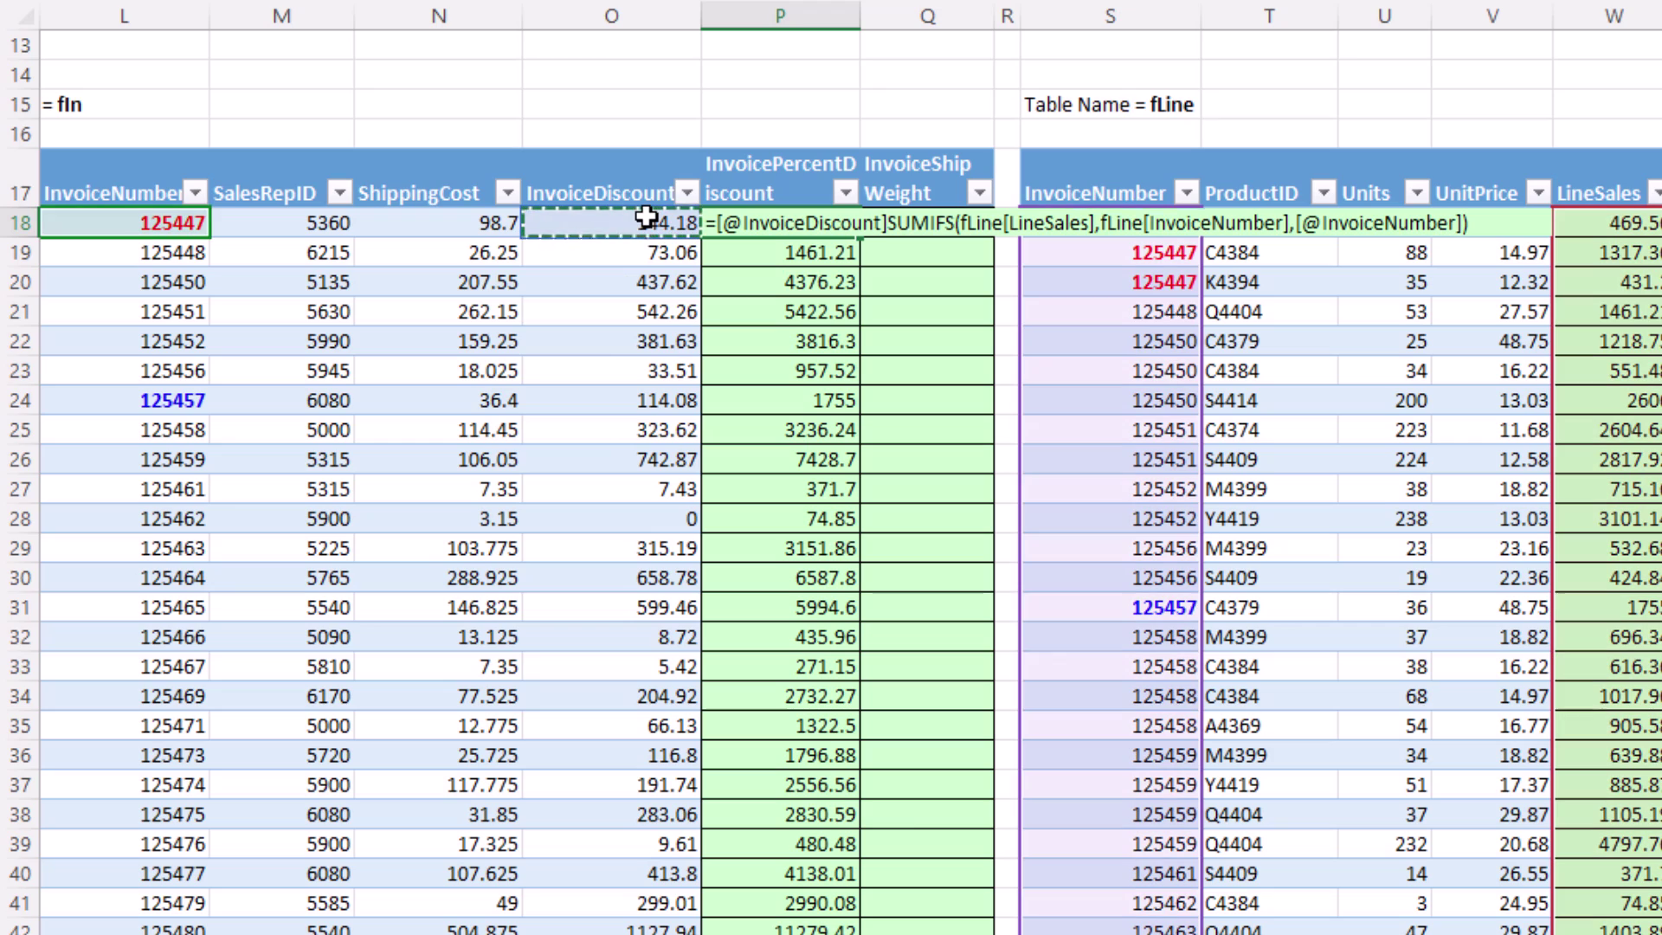
key(ctrl+Return)
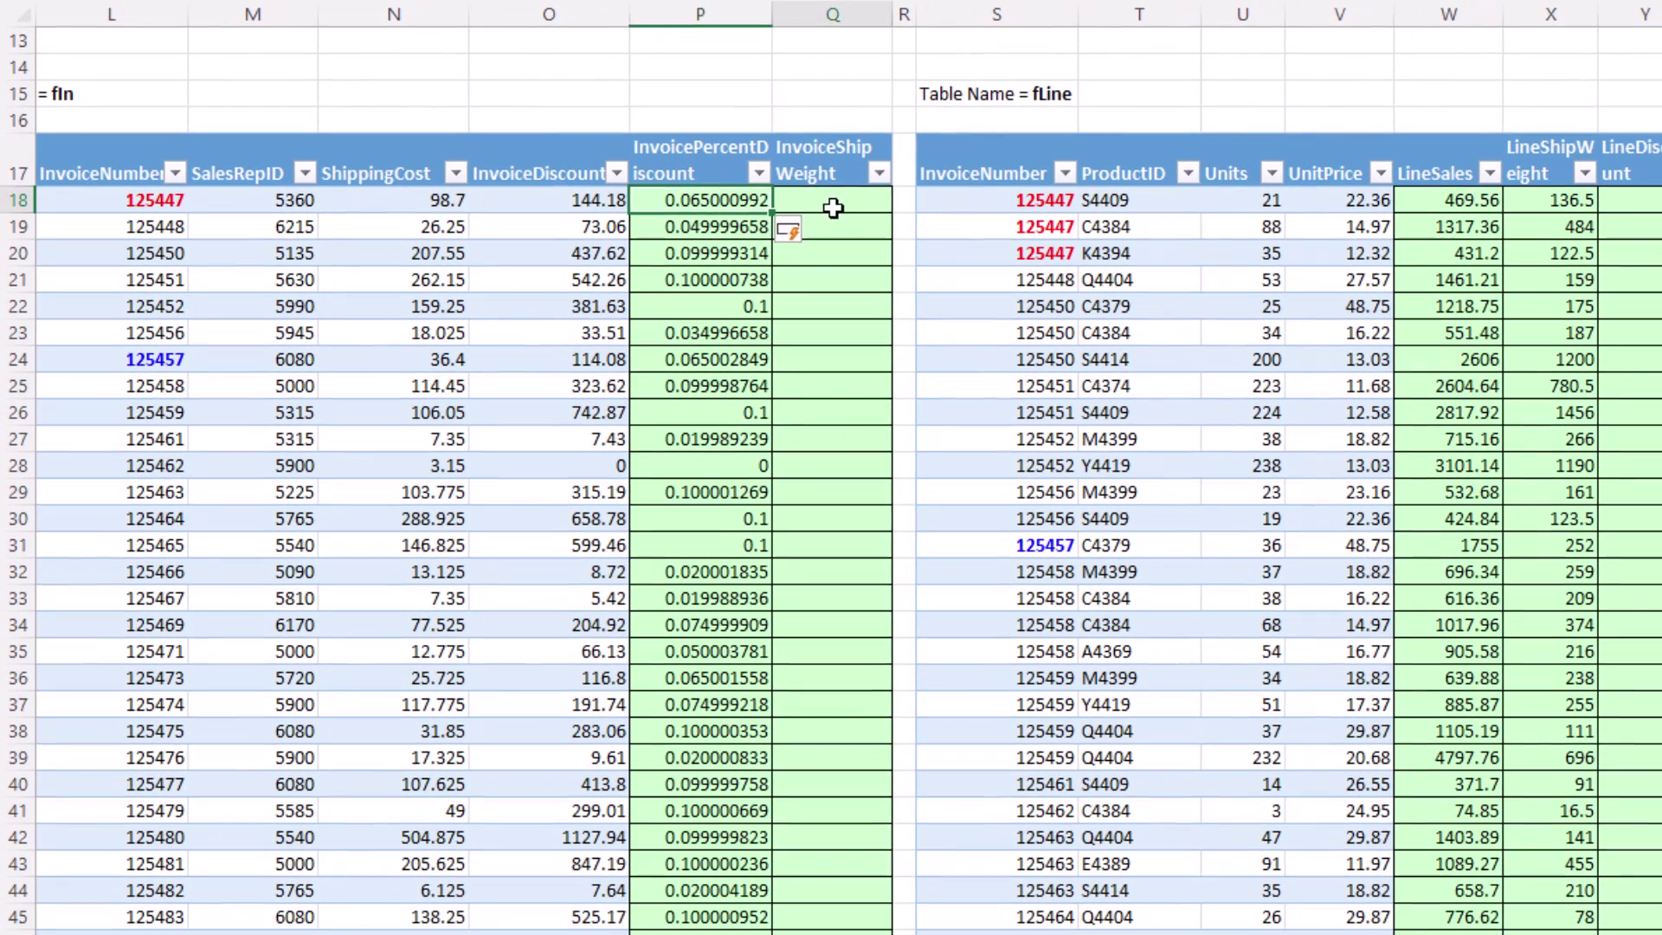
click(950, 228)
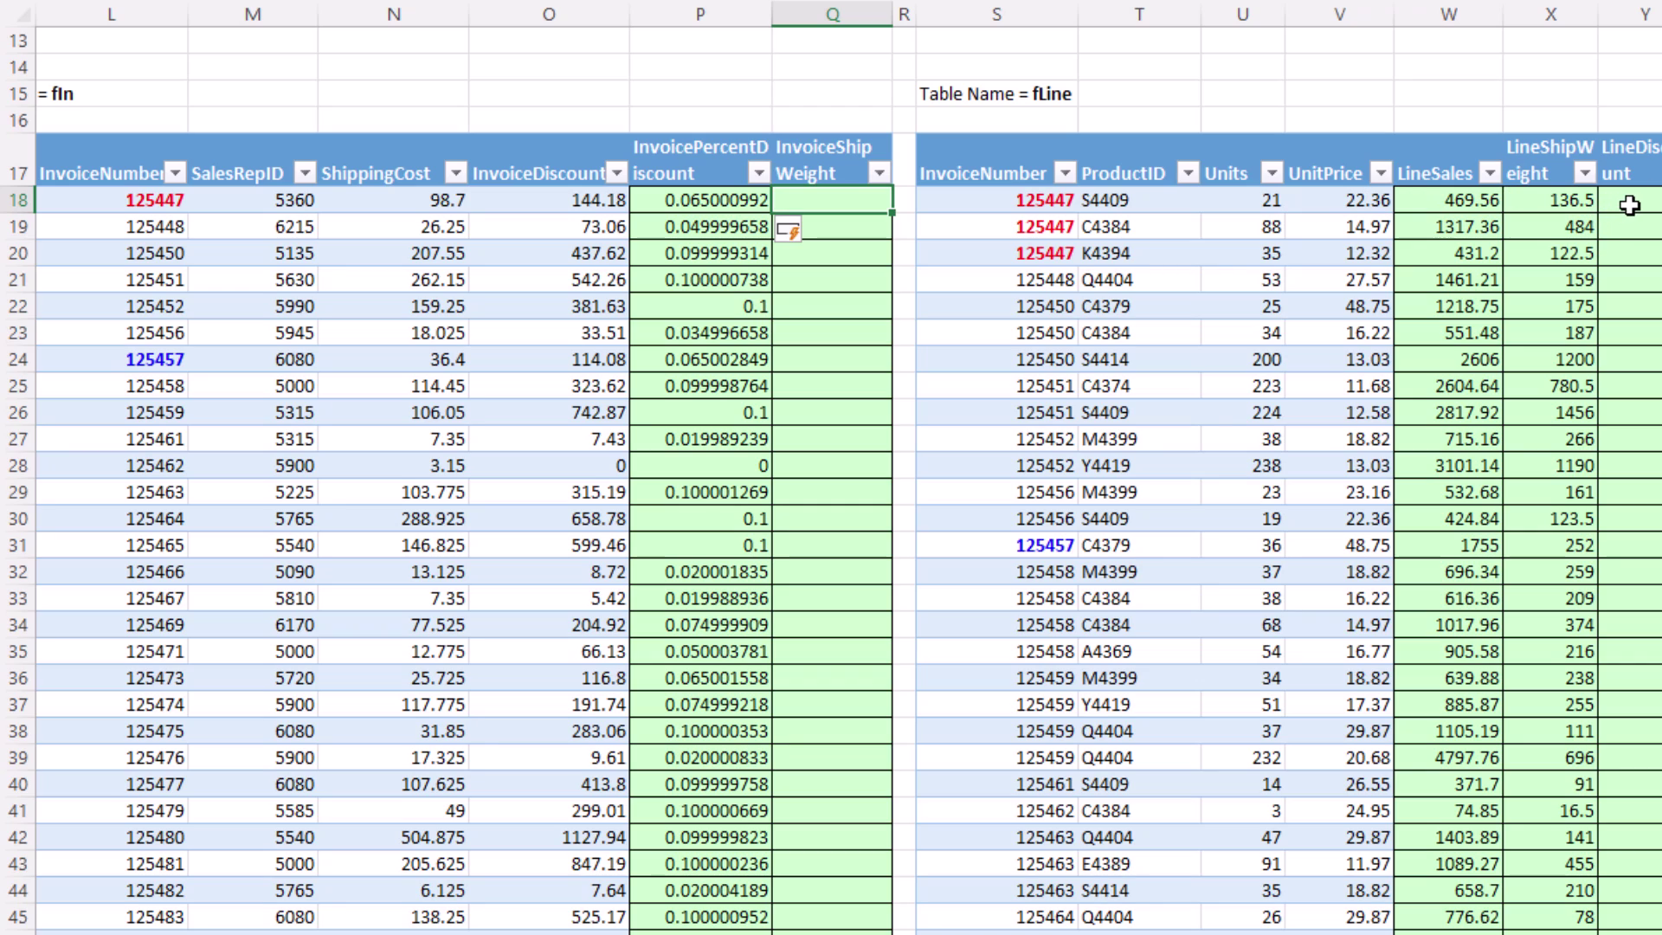
text(=sumi)
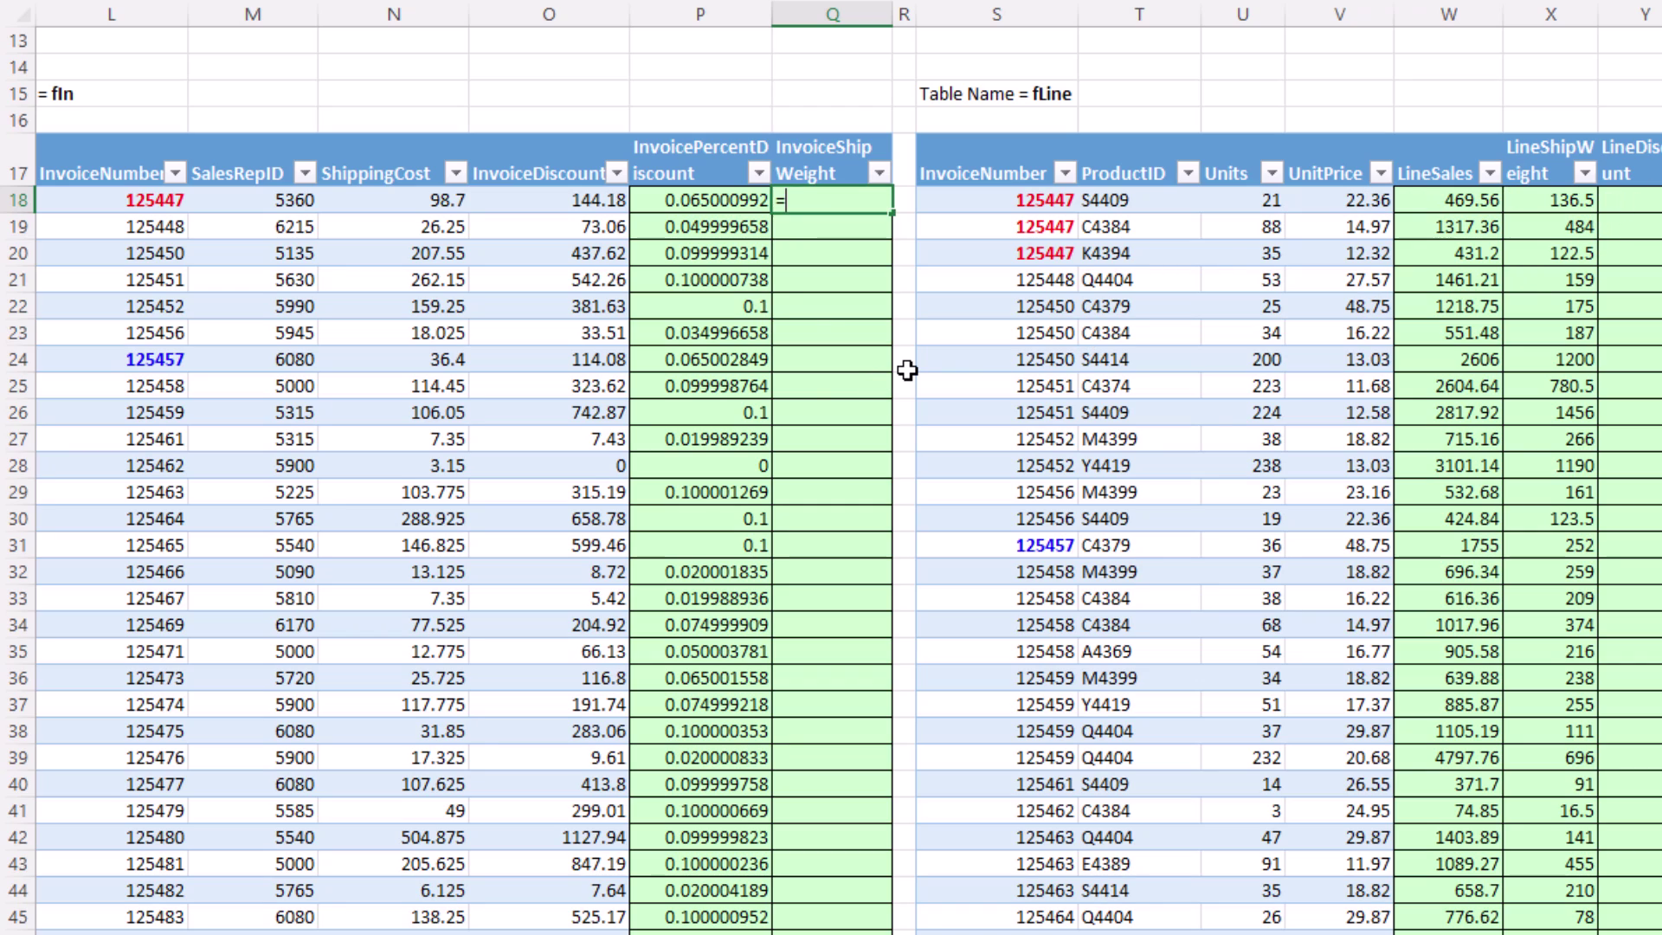
key(Down)
key(Tab)
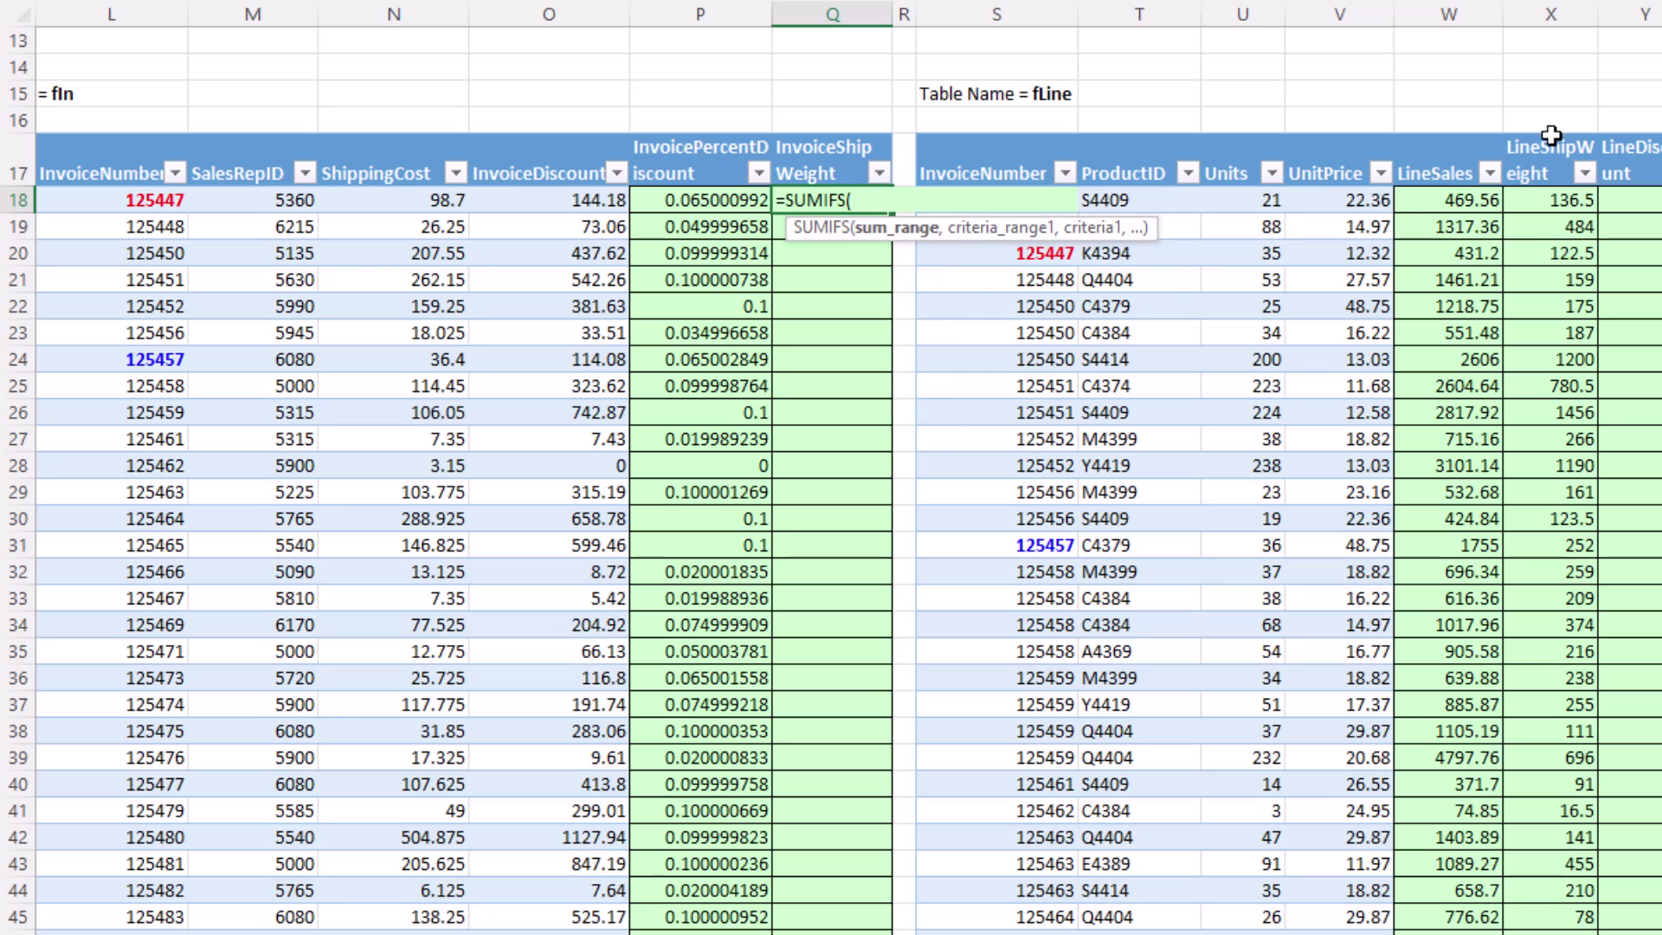
click(1549, 138)
text(,)
click(999, 148)
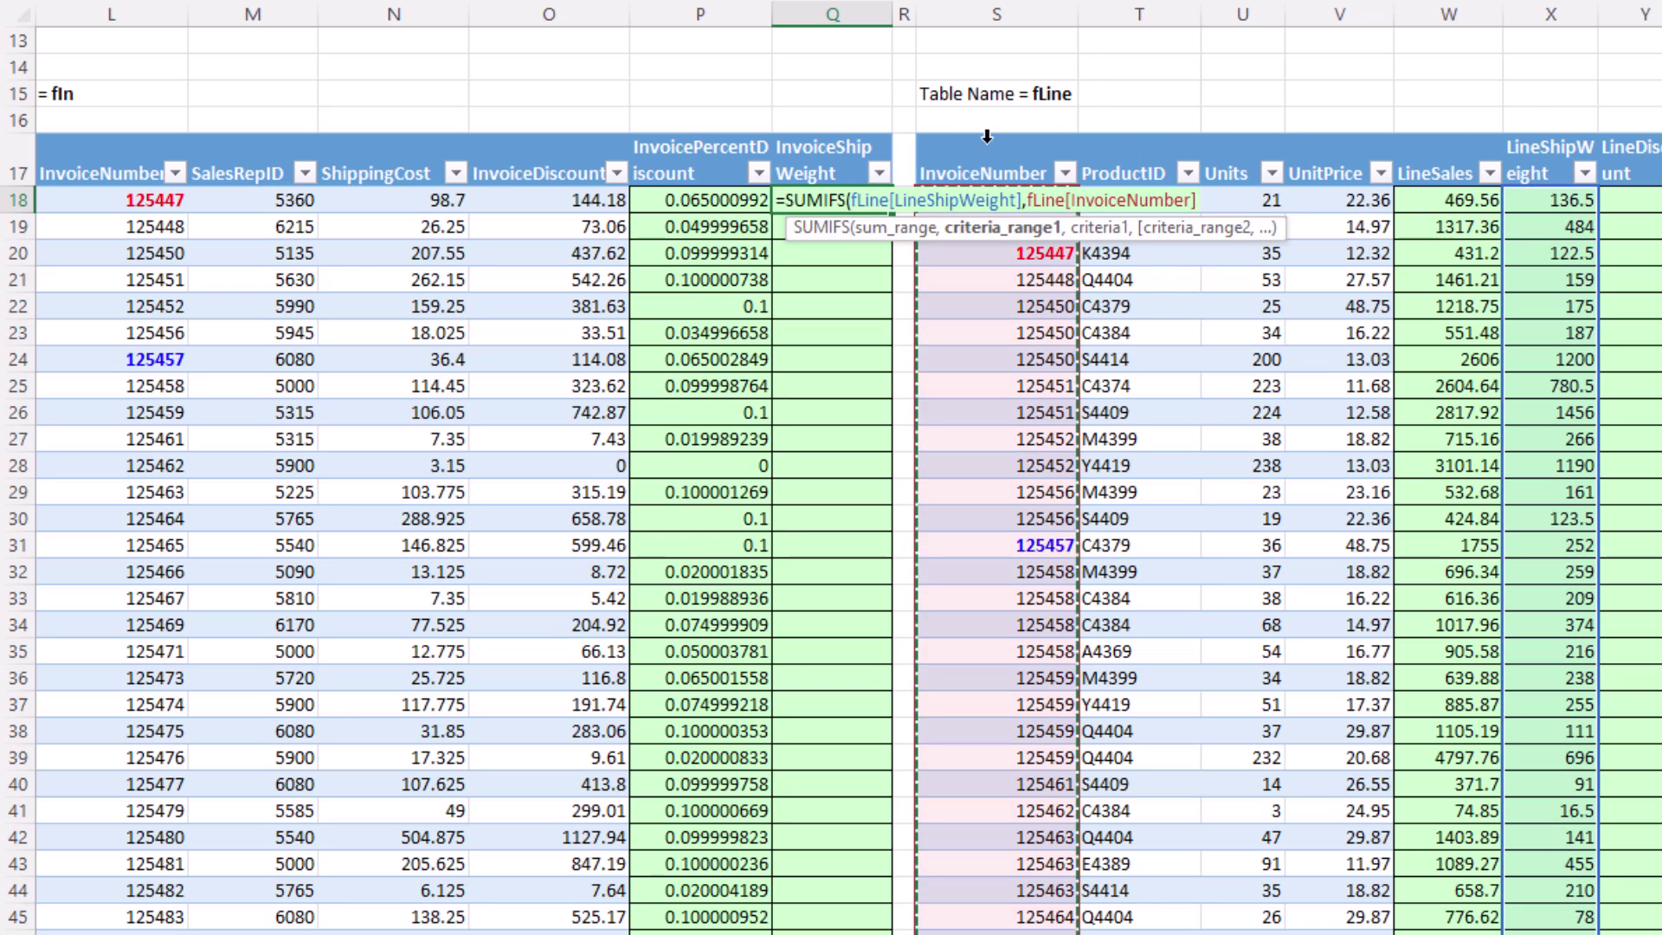
text(,)
click(119, 200)
key(ctrl+Return)
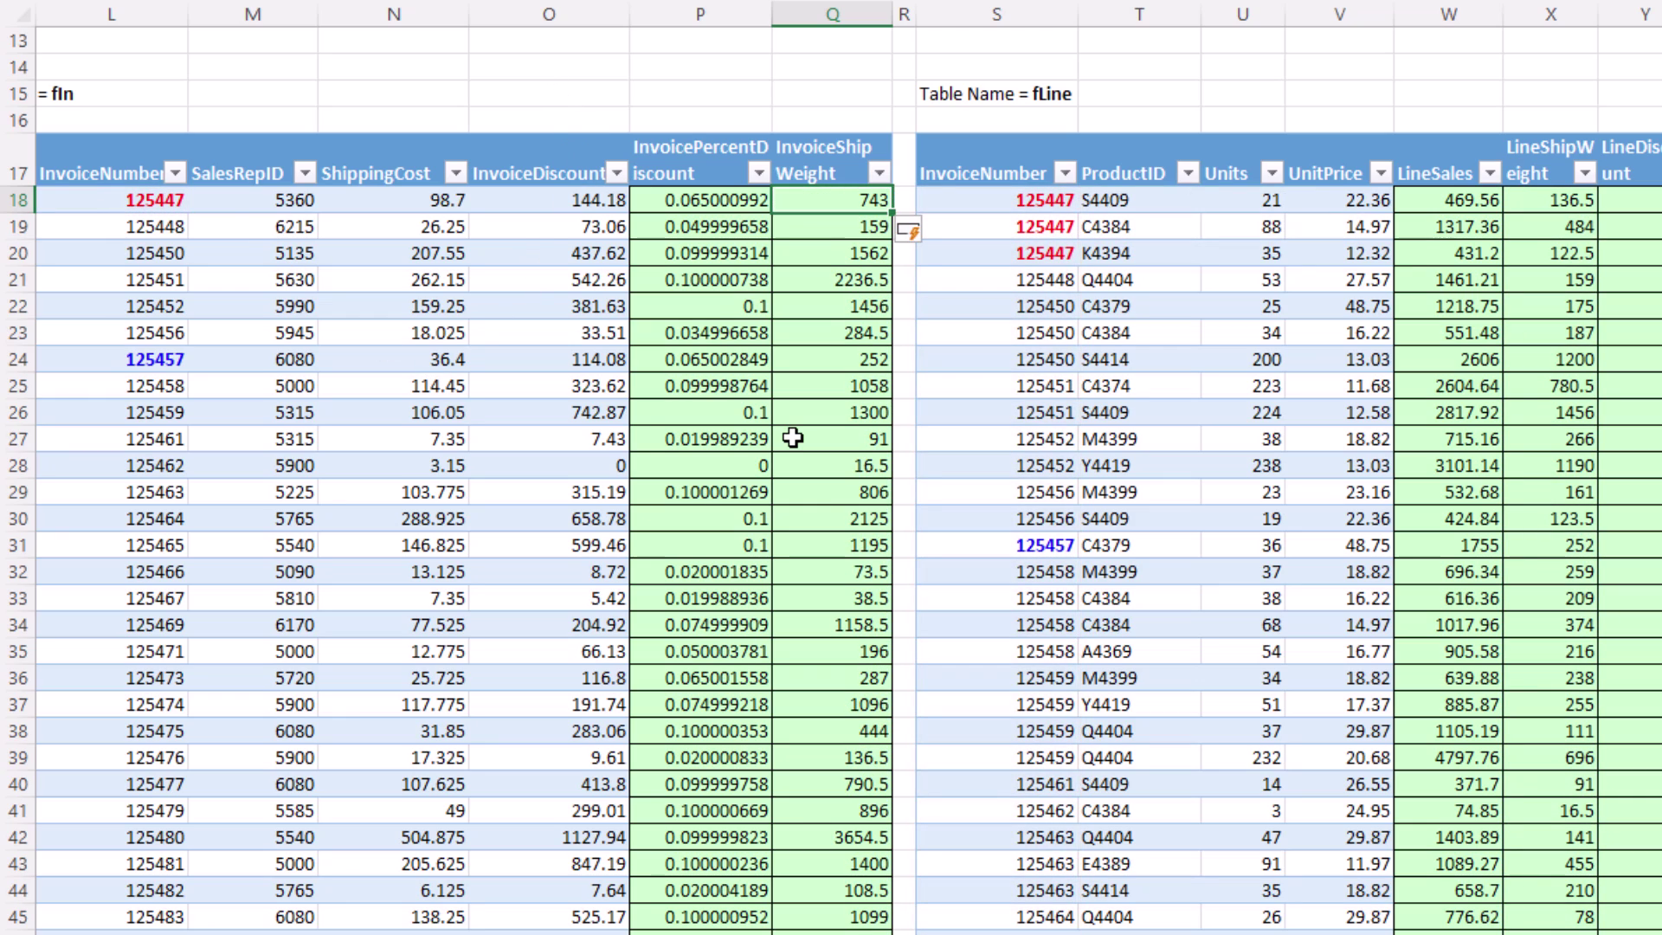
click(1642, 207)
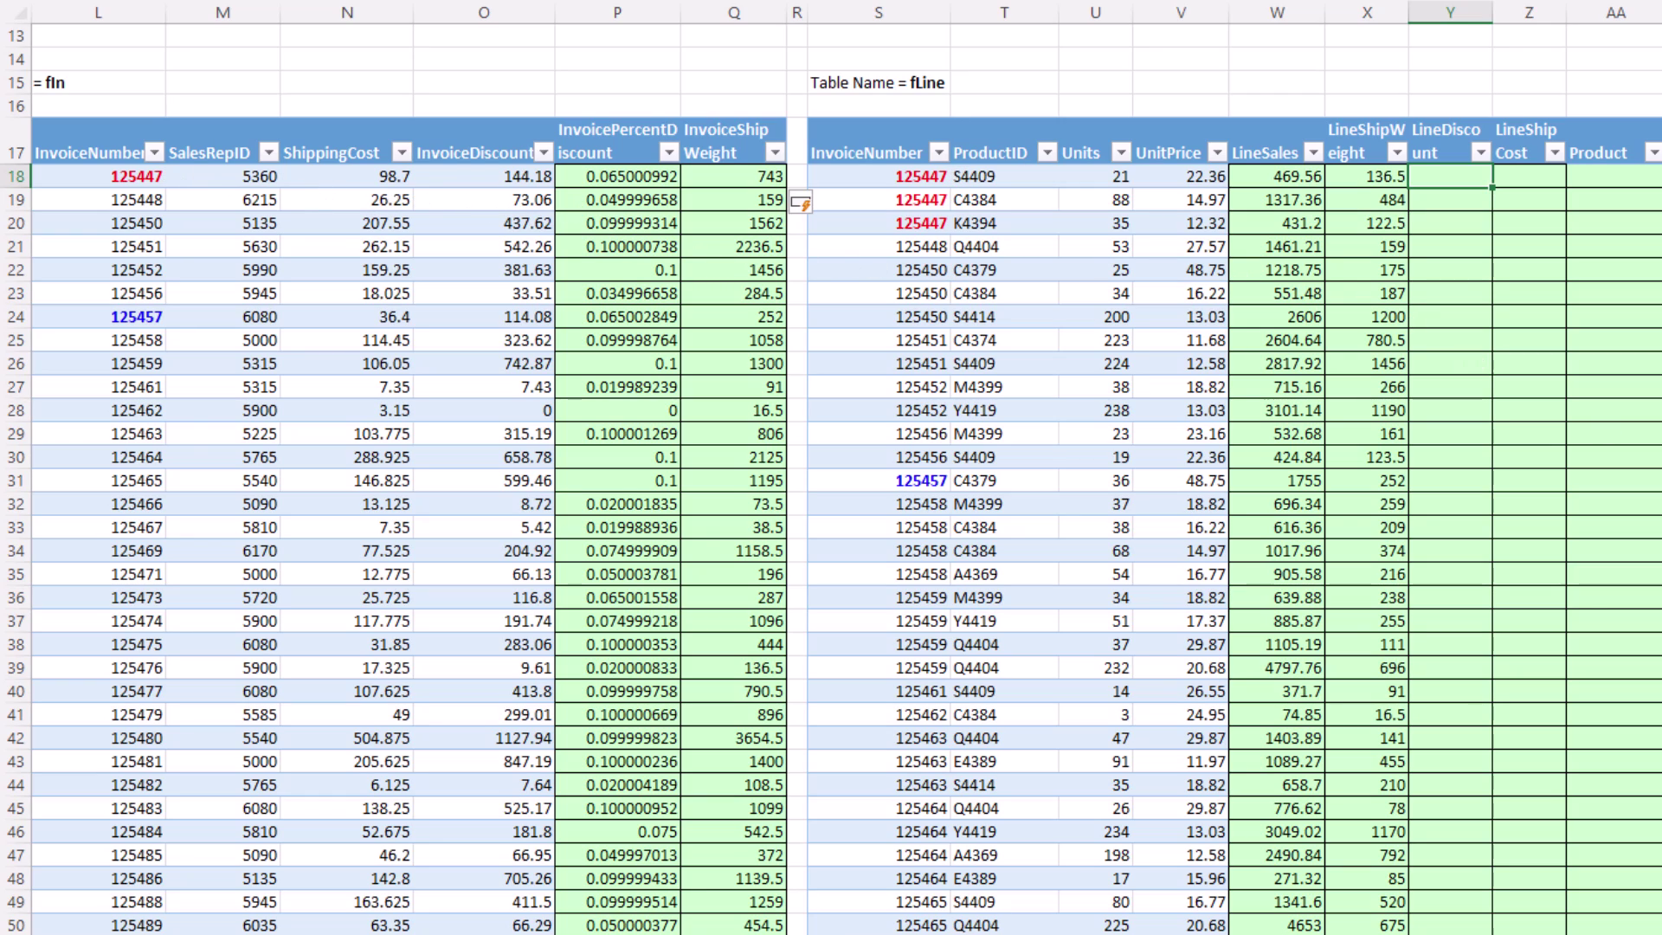
text(=xl)
key(Tab)
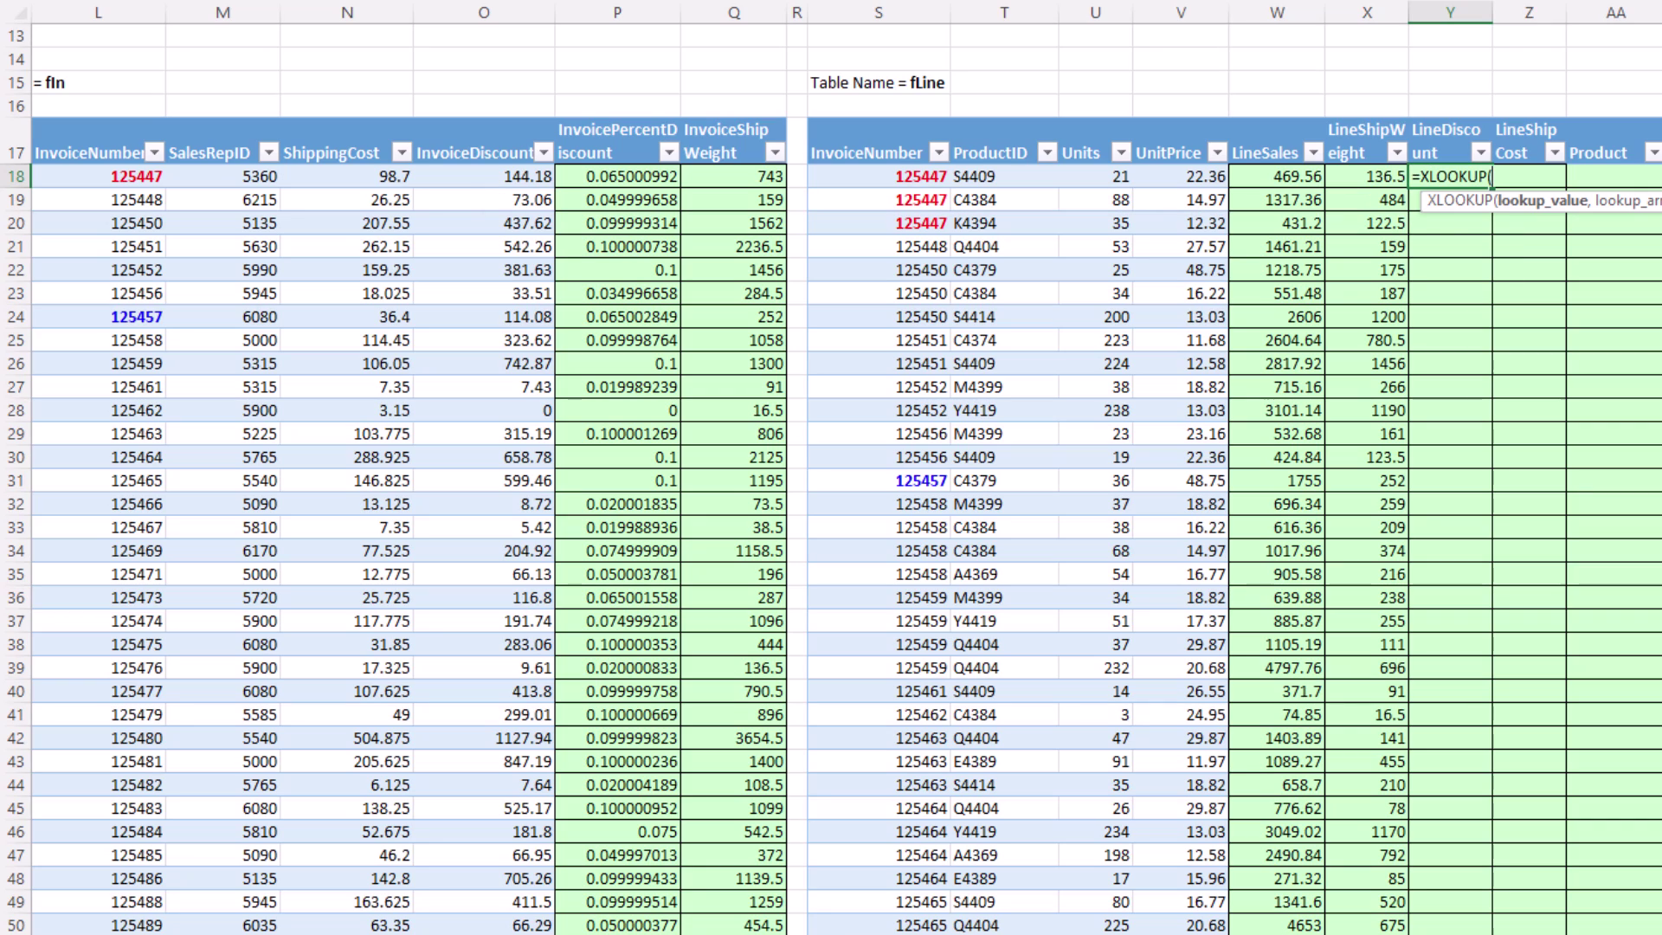
click(901, 184)
text(,)
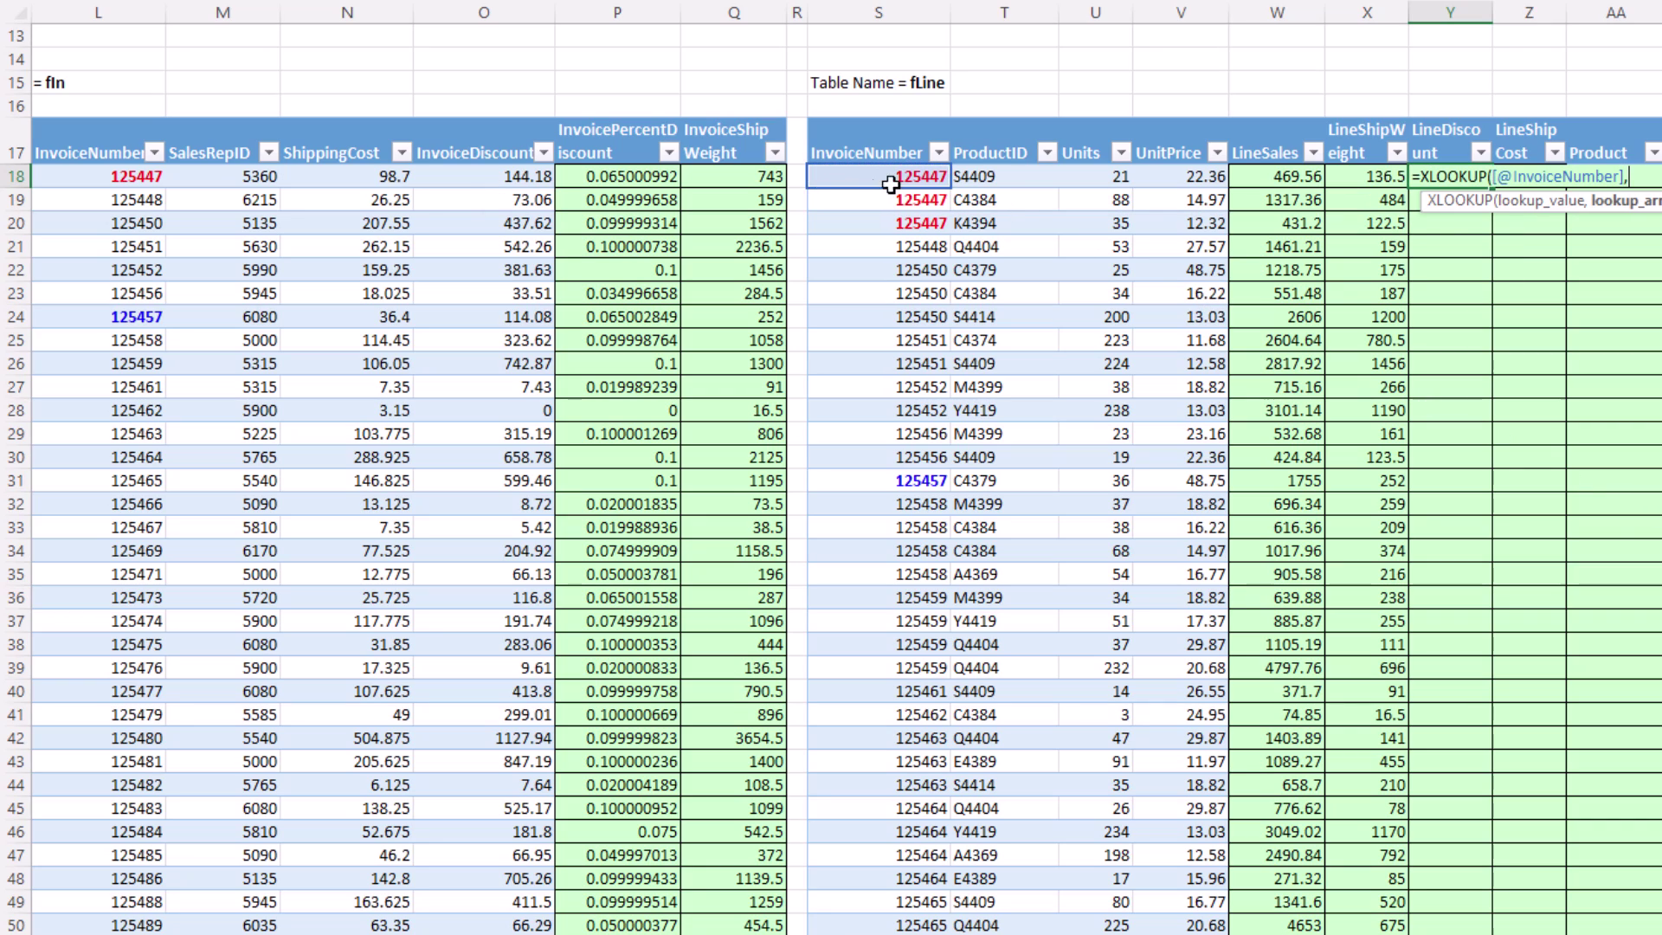
text(,)
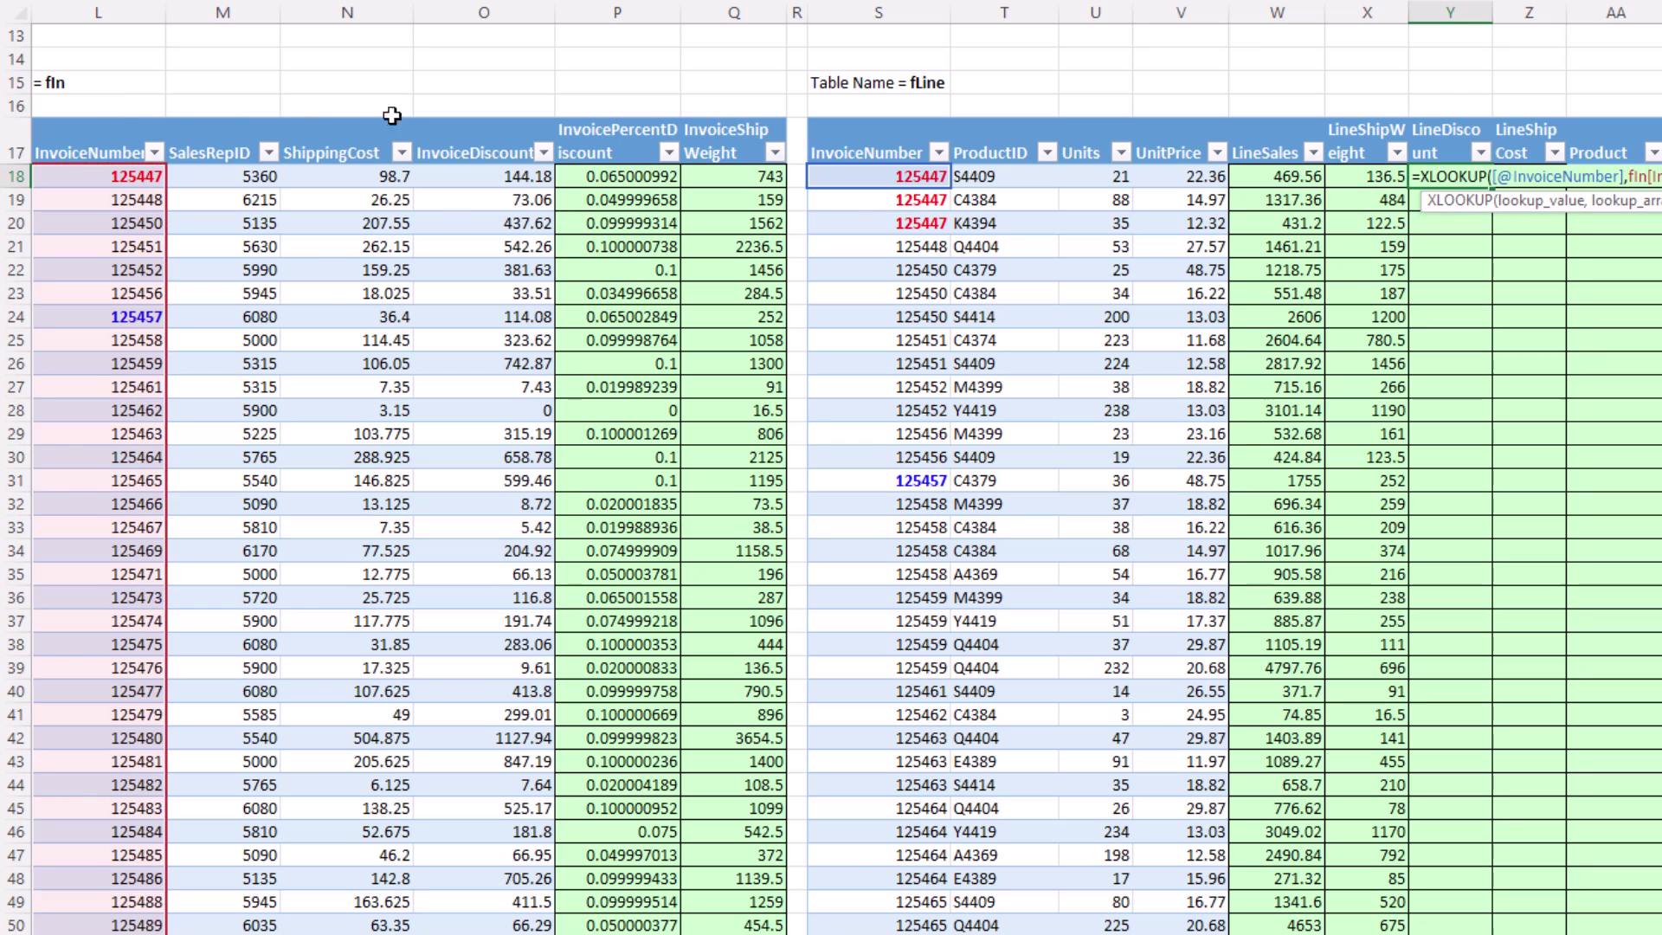
click(578, 118)
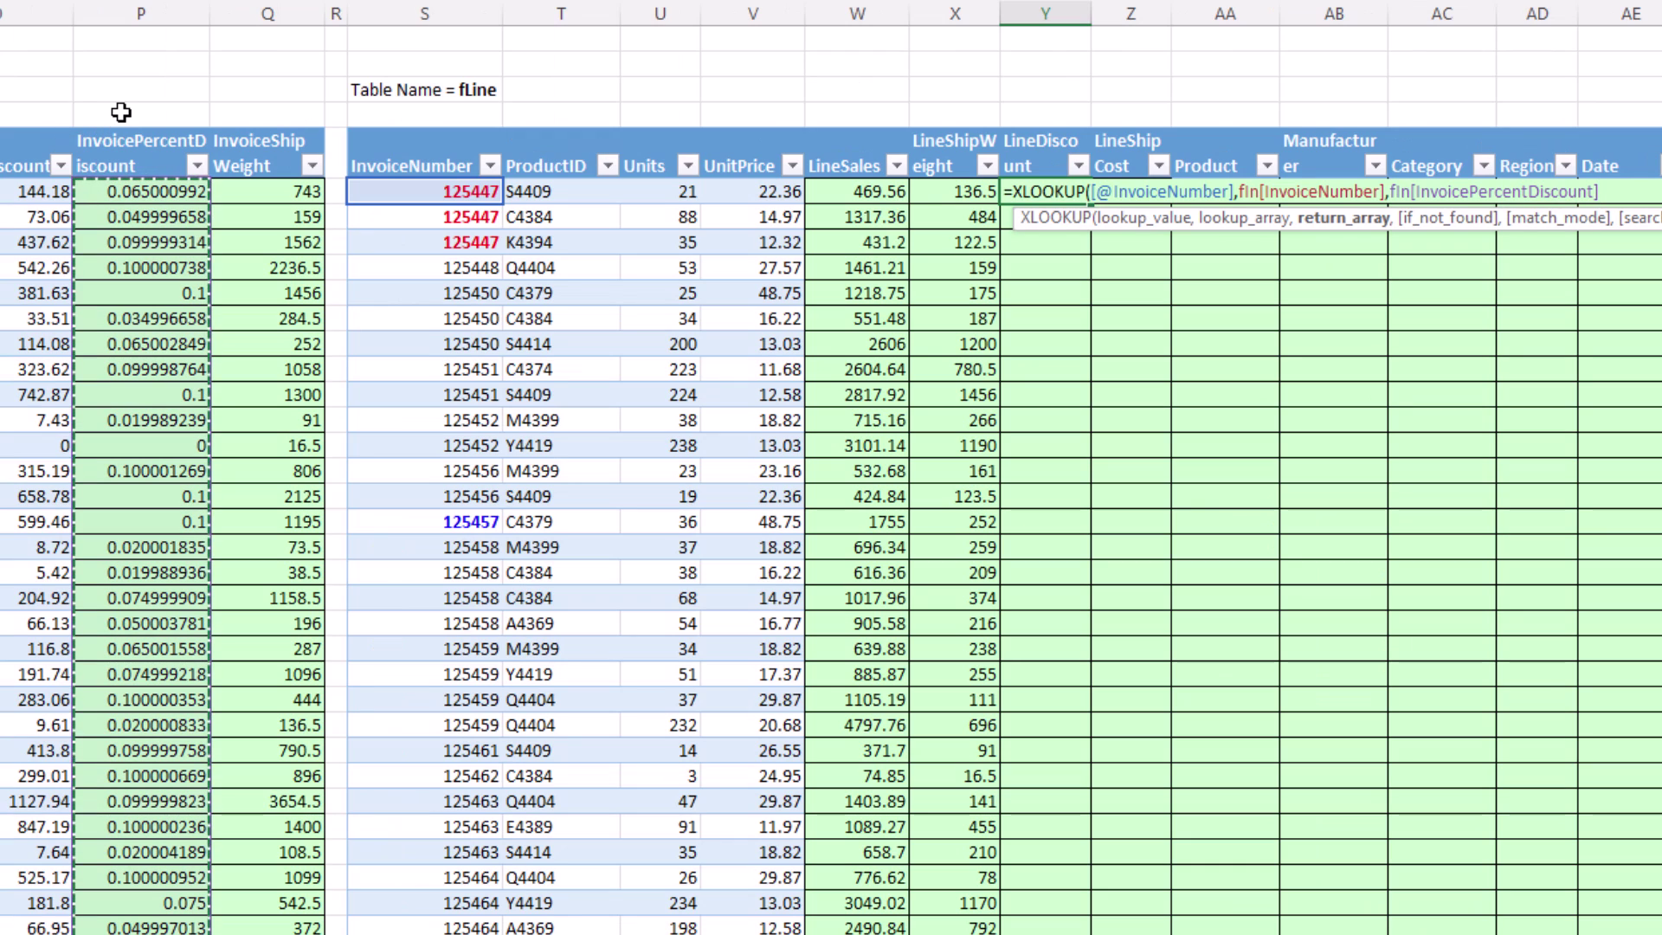
text())
key(Return)
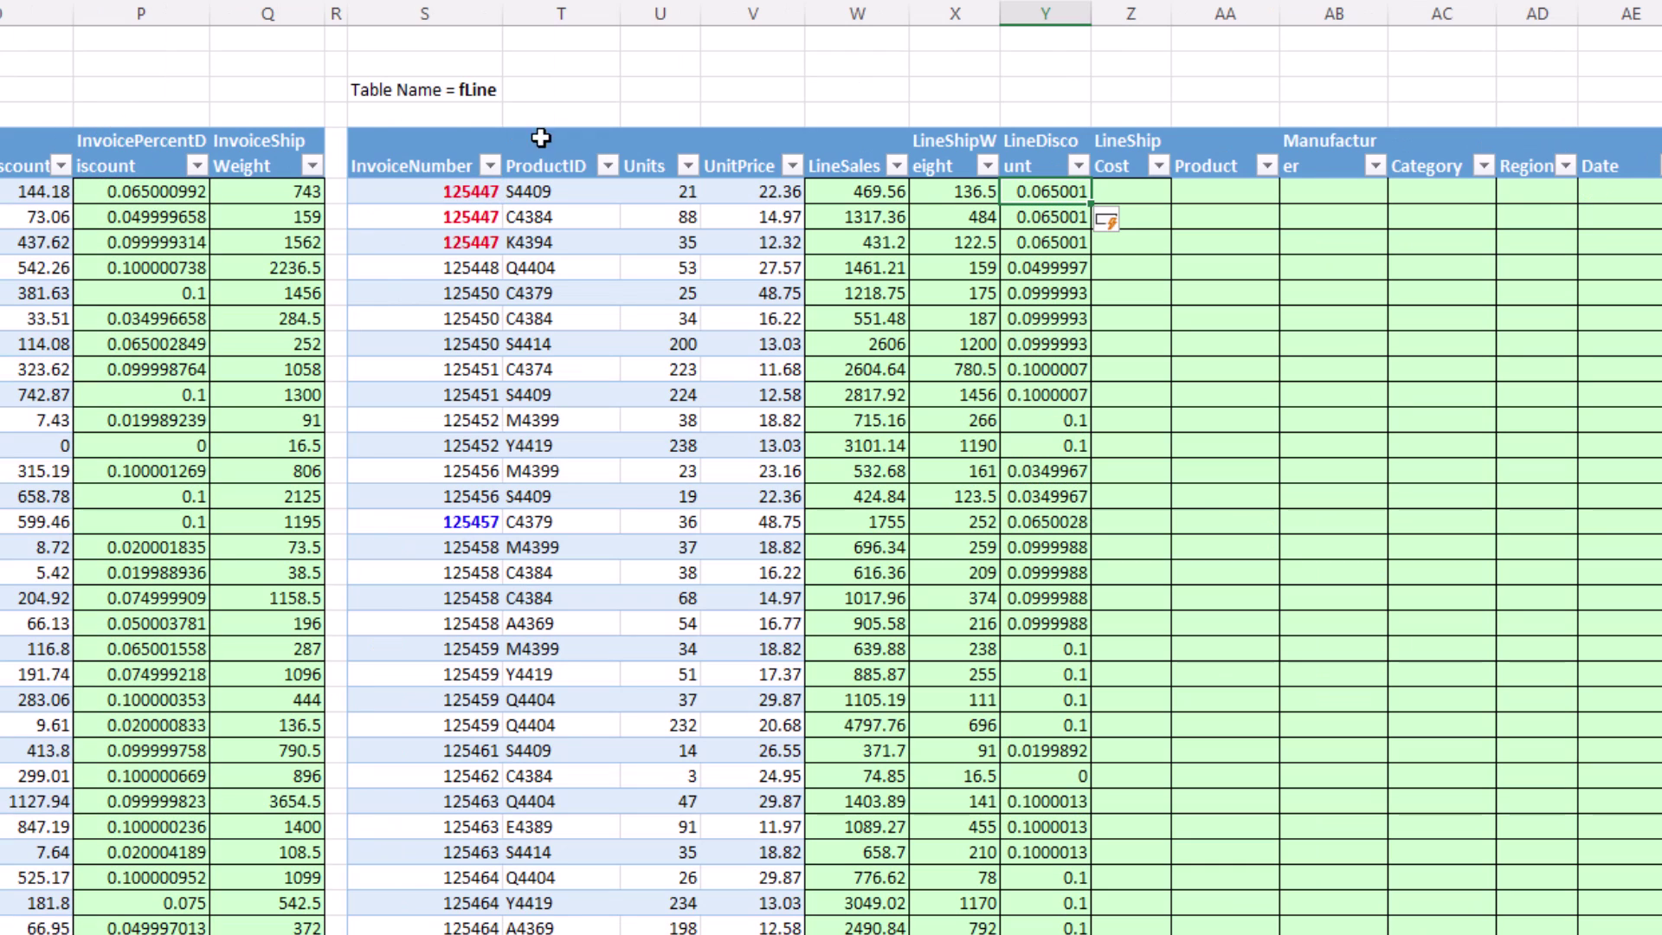
key(F2)
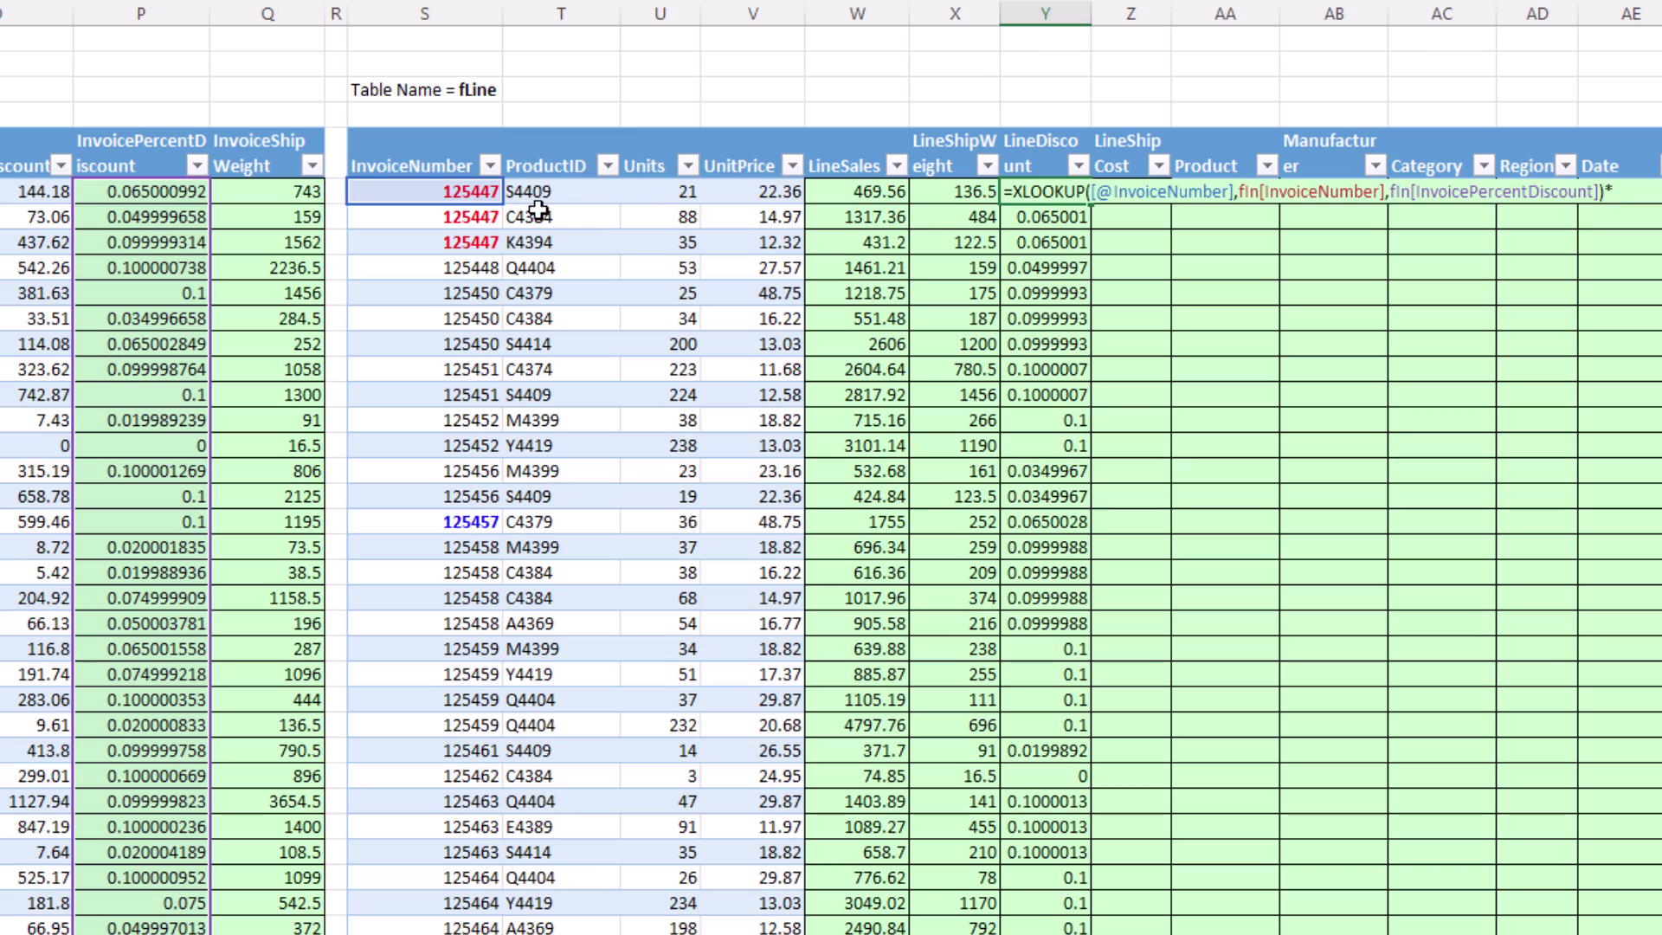
click(857, 191)
key(ctrl+Return)
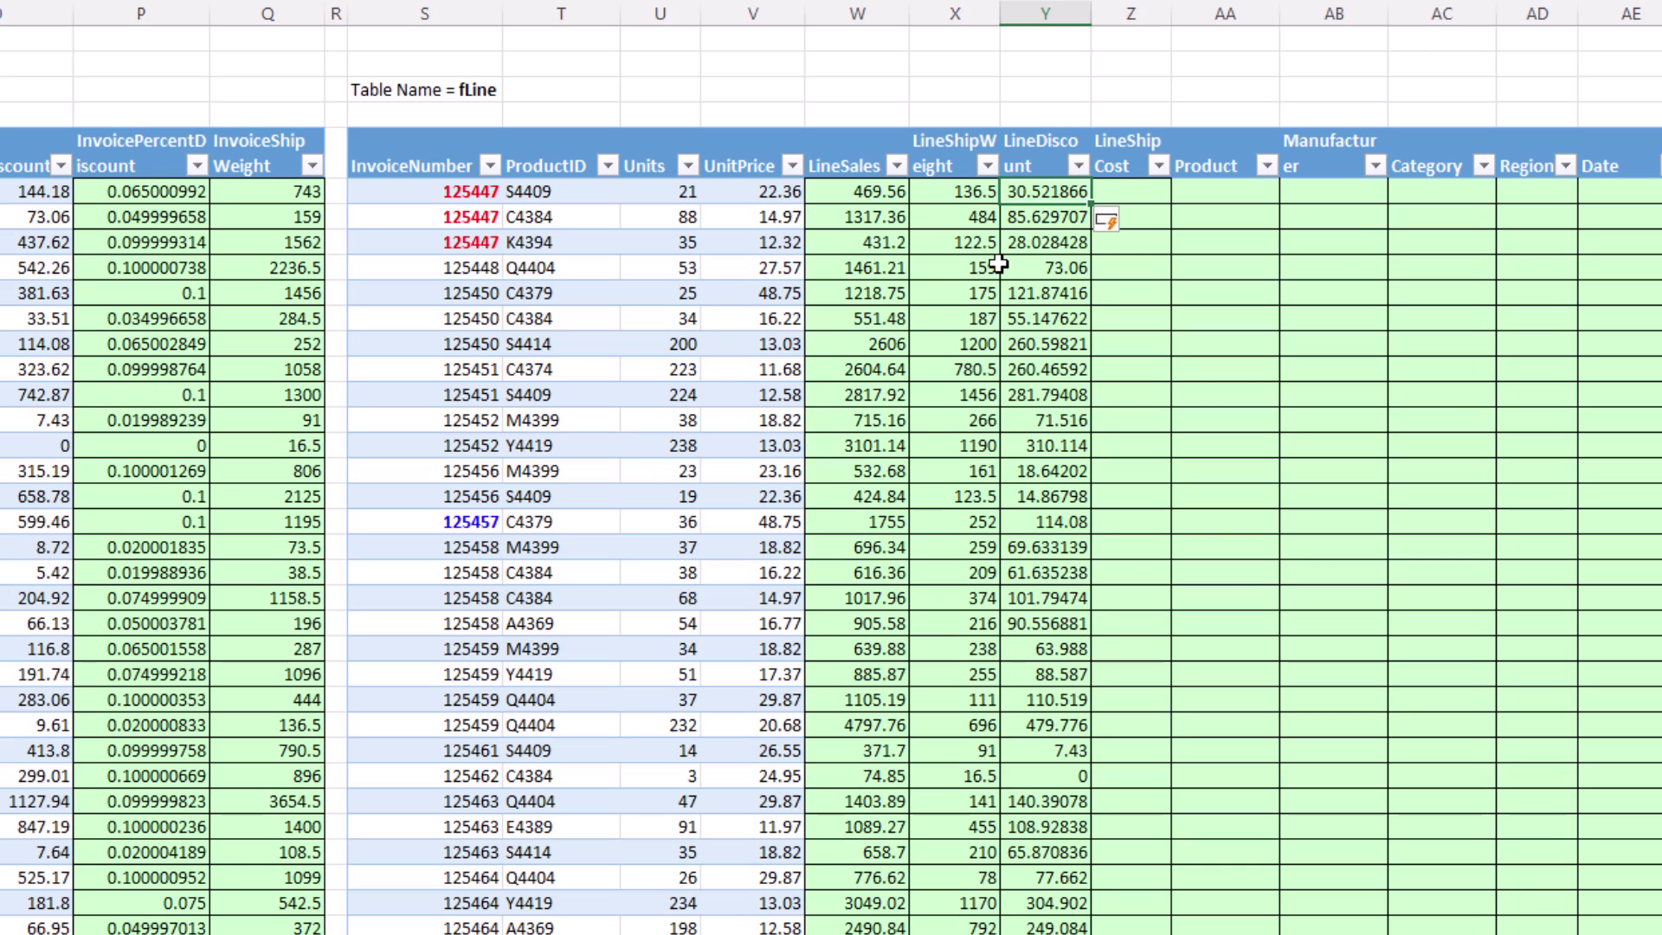
Wrap the LineDiscount formula in ROUND with 2 digits for the whole column.
key(F2)
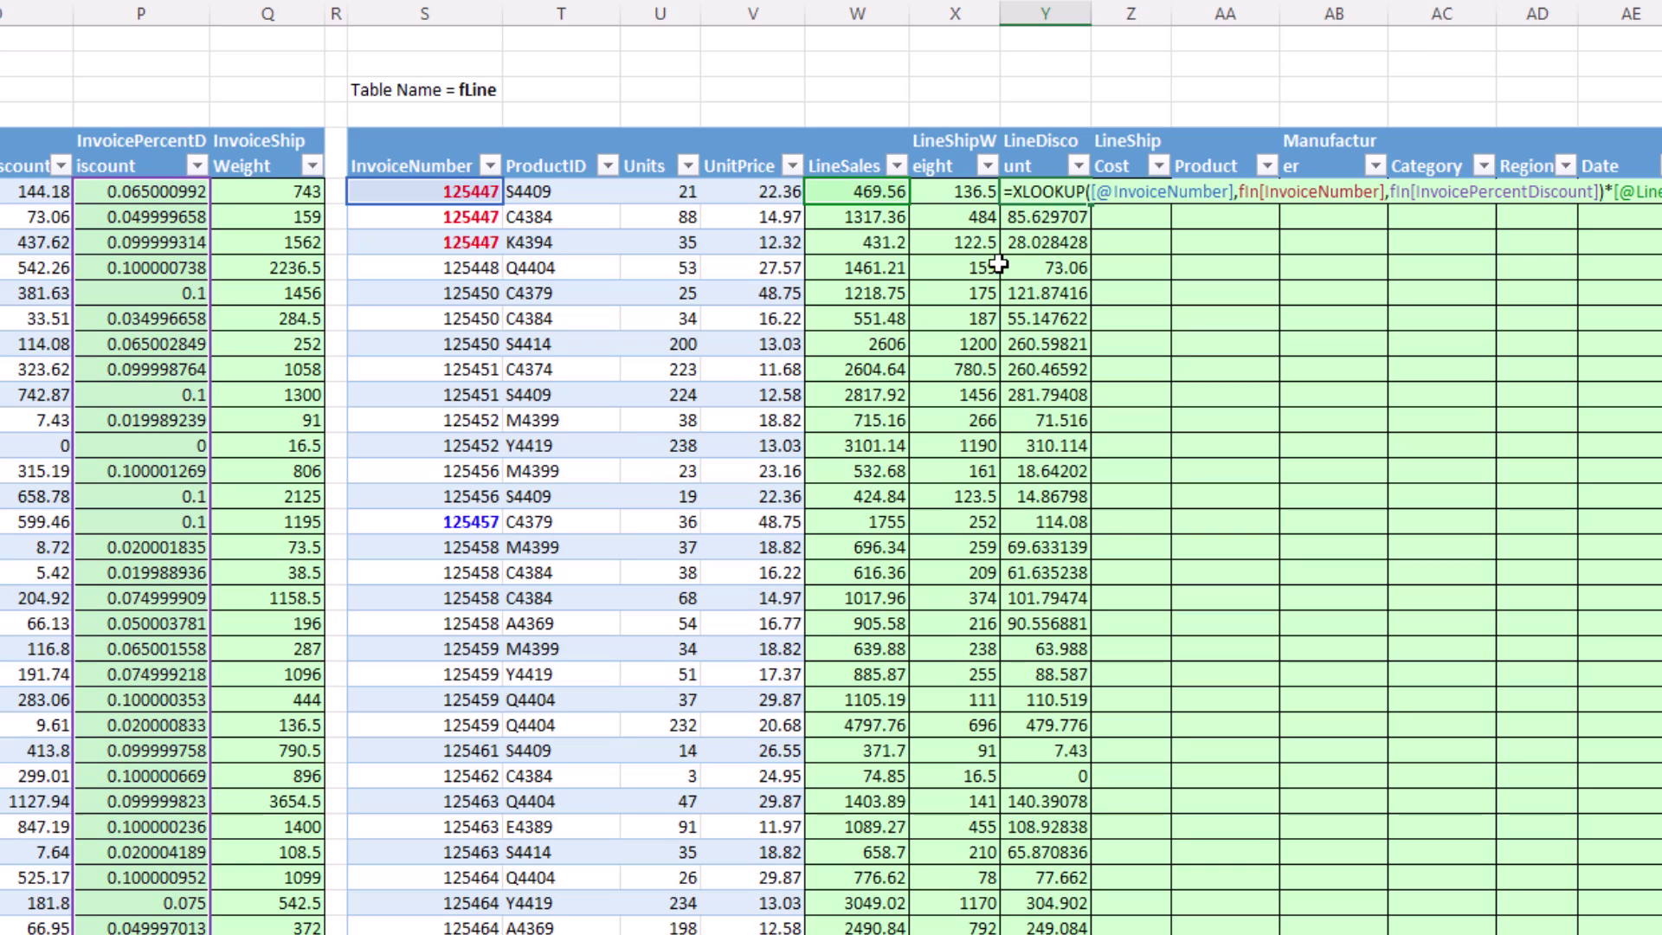
click(1015, 192)
text(rou)
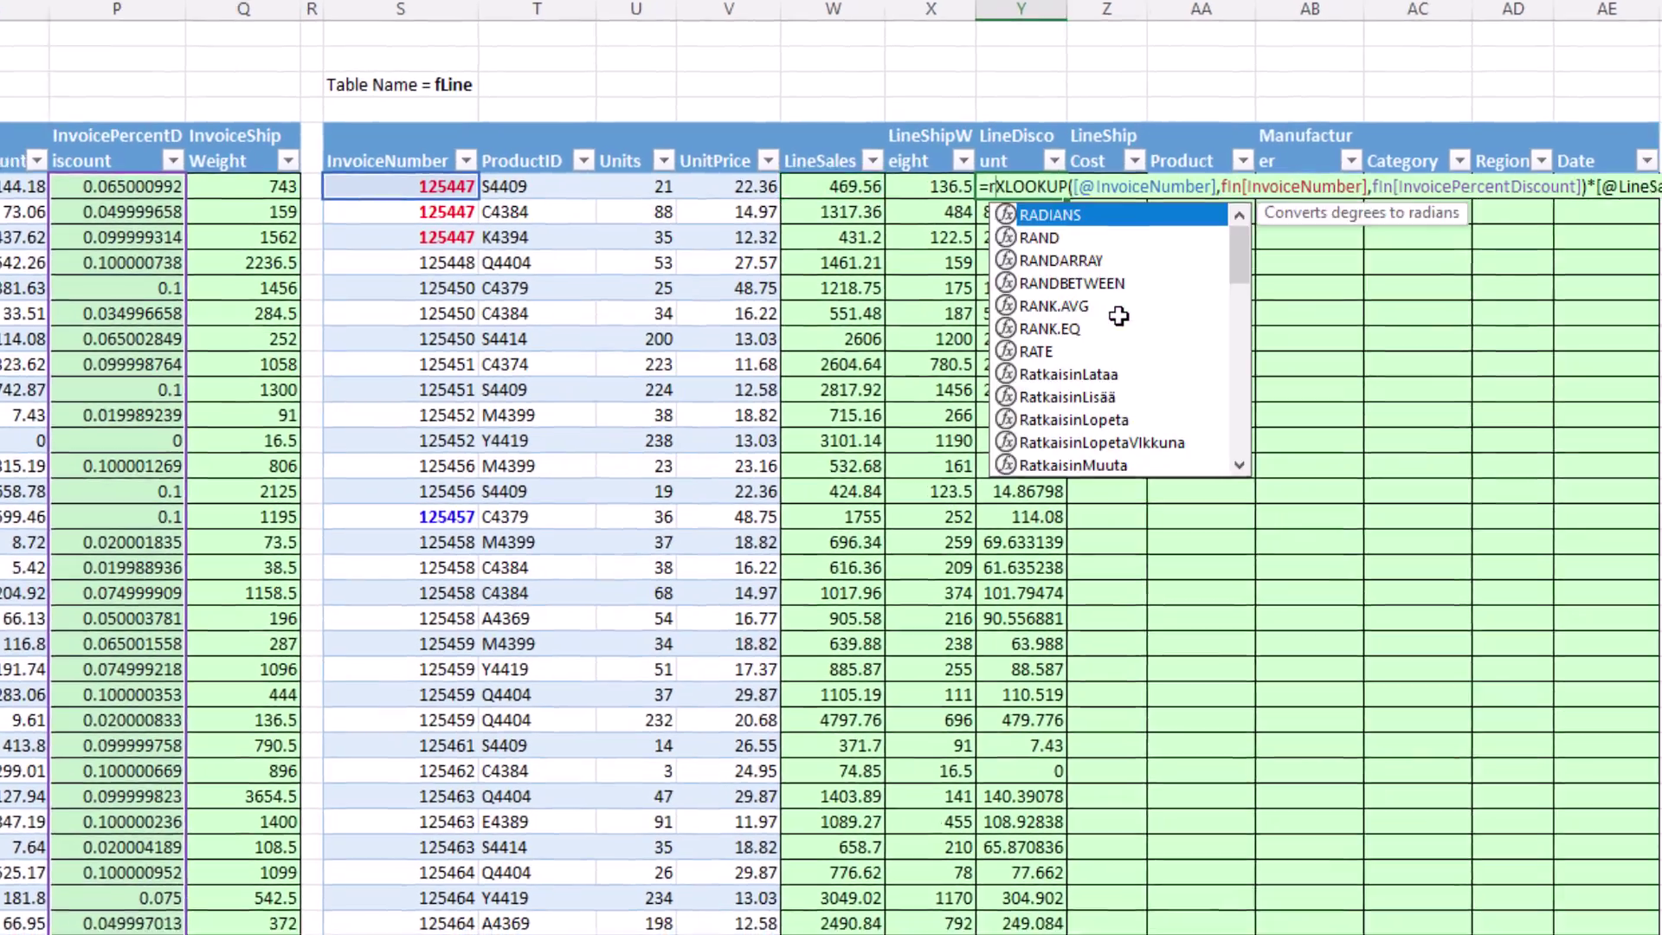
key(Tab)
click(1633, 159)
text(,2))
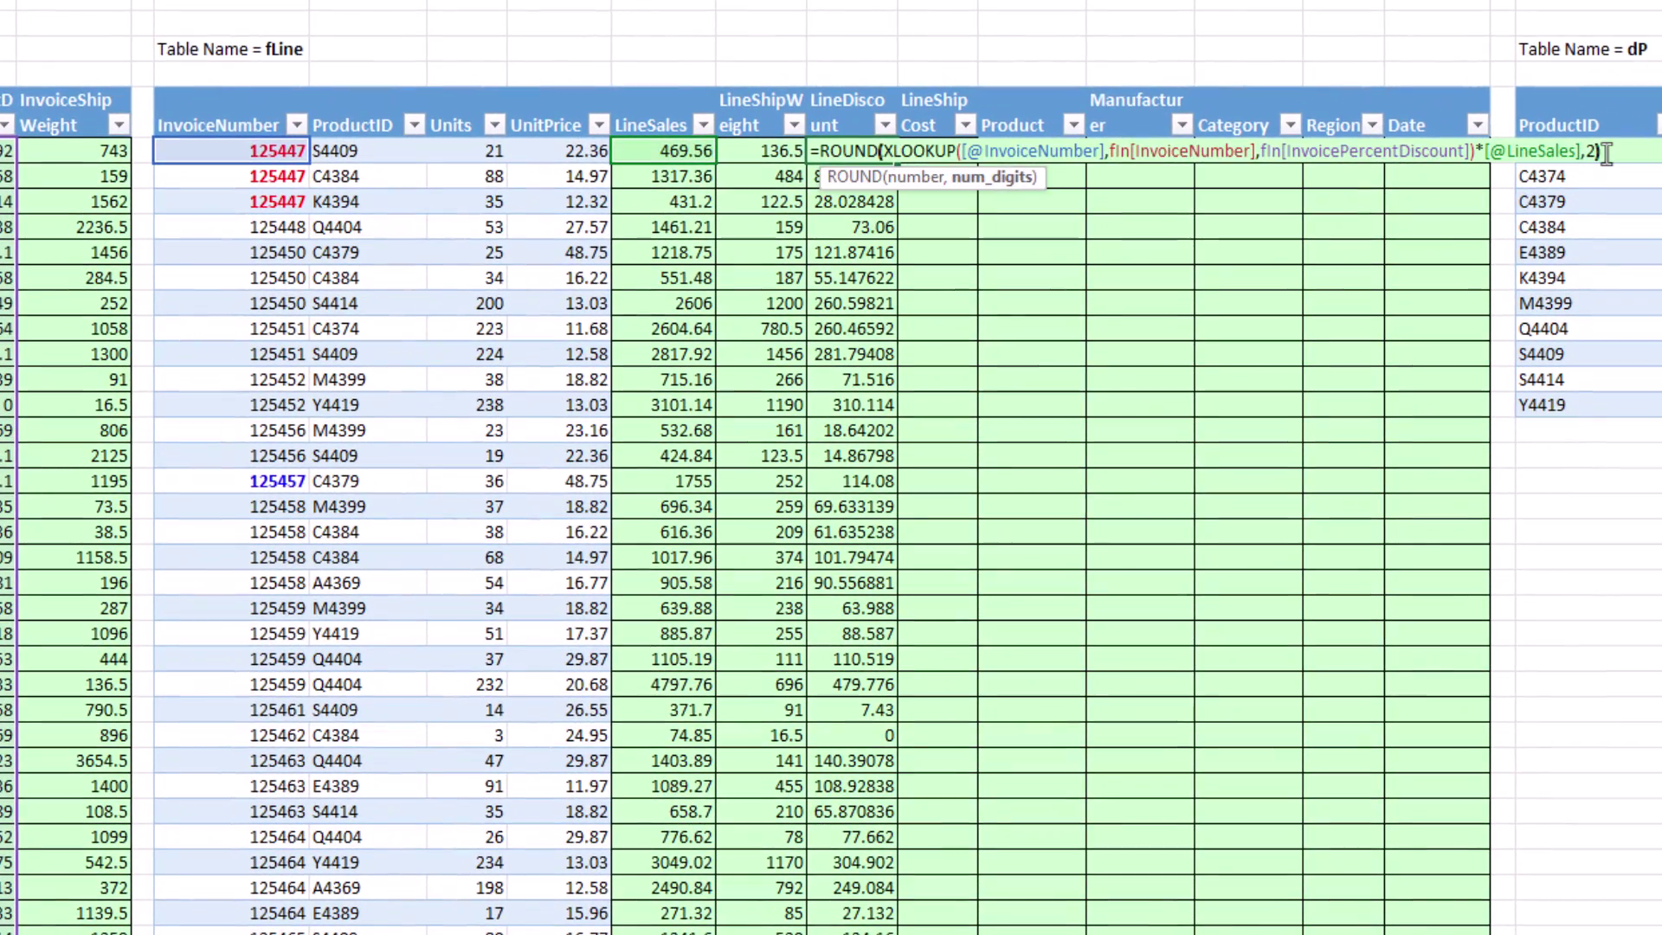
key(Return)
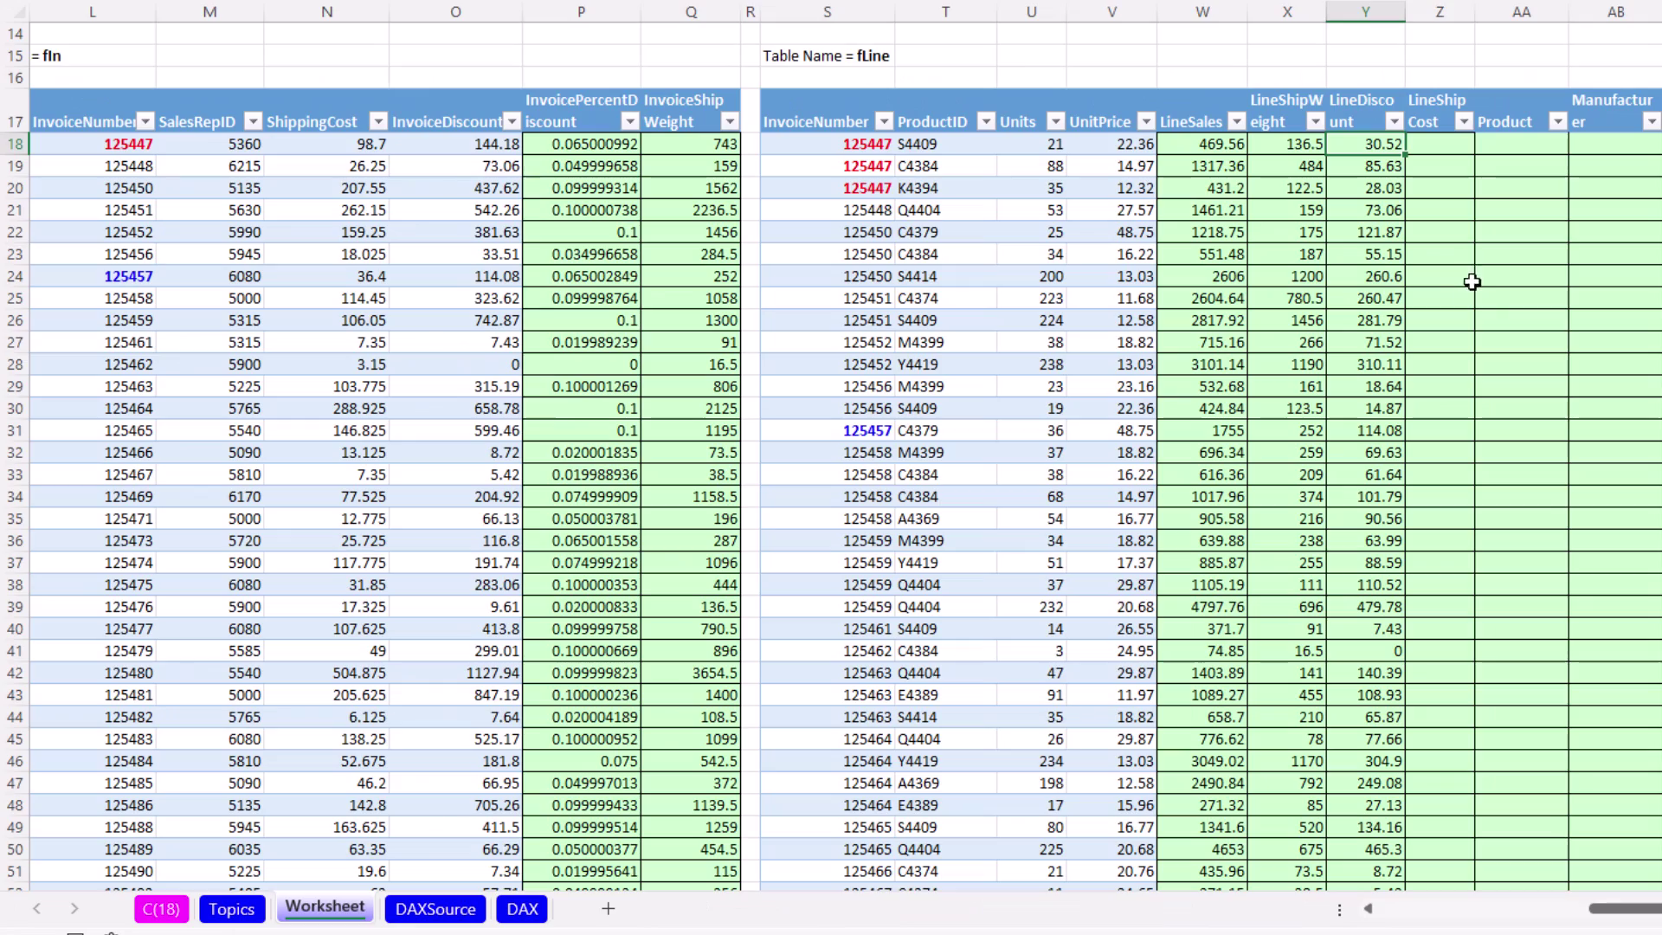
click(937, 150)
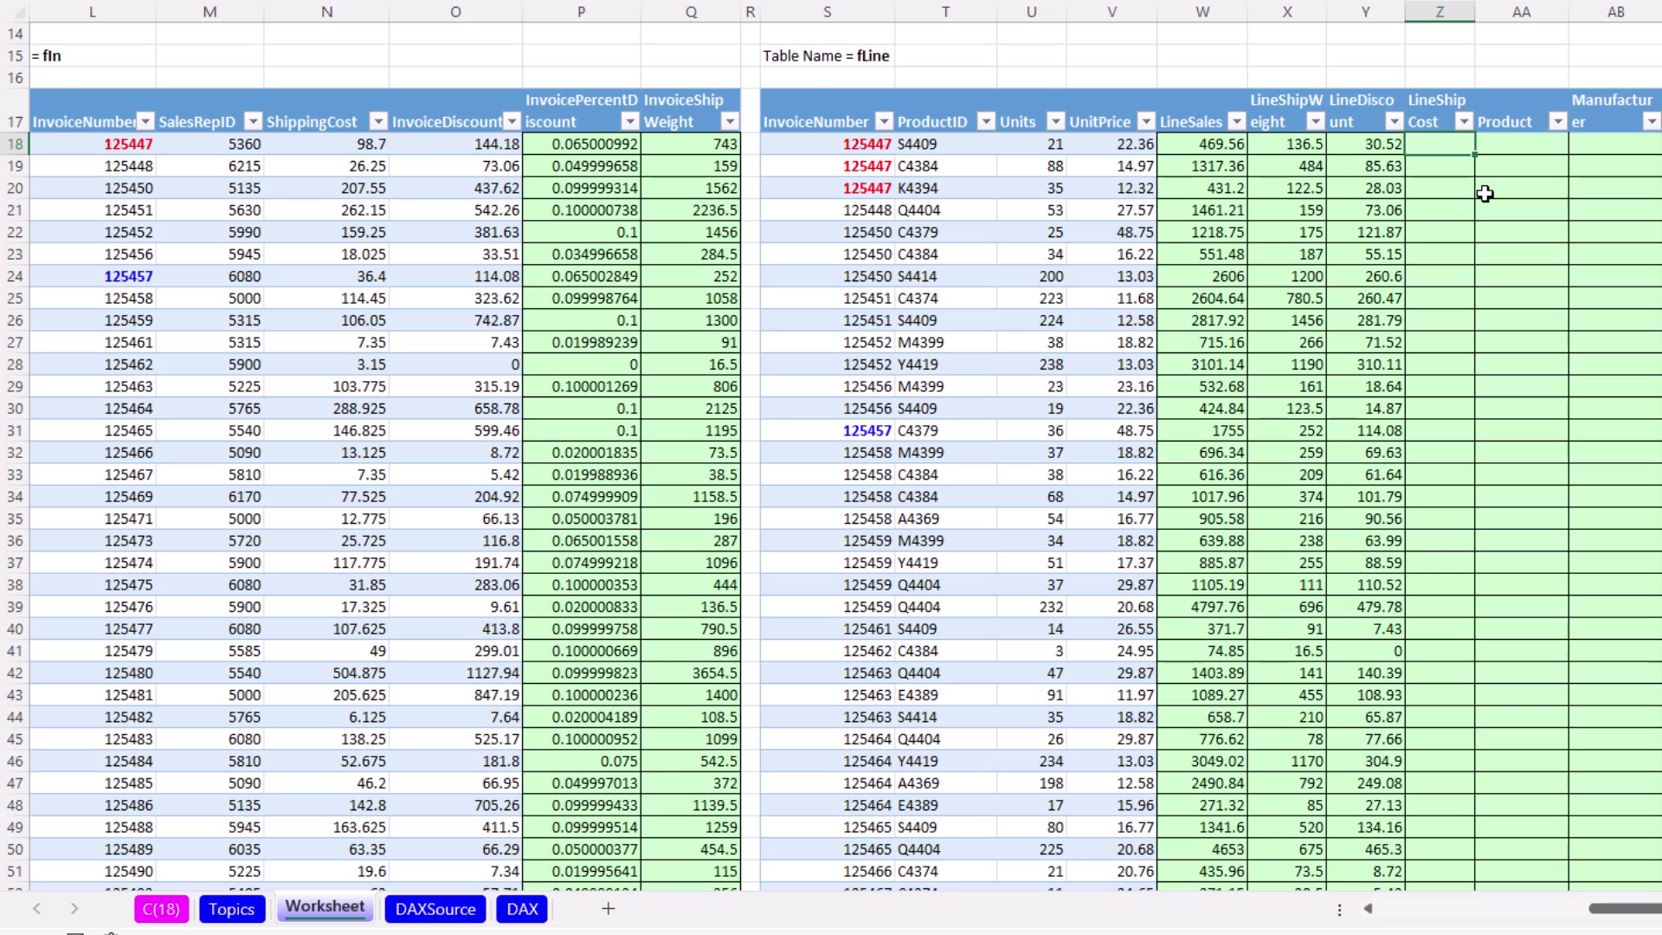
text(=)
key(Left)
key(Left)
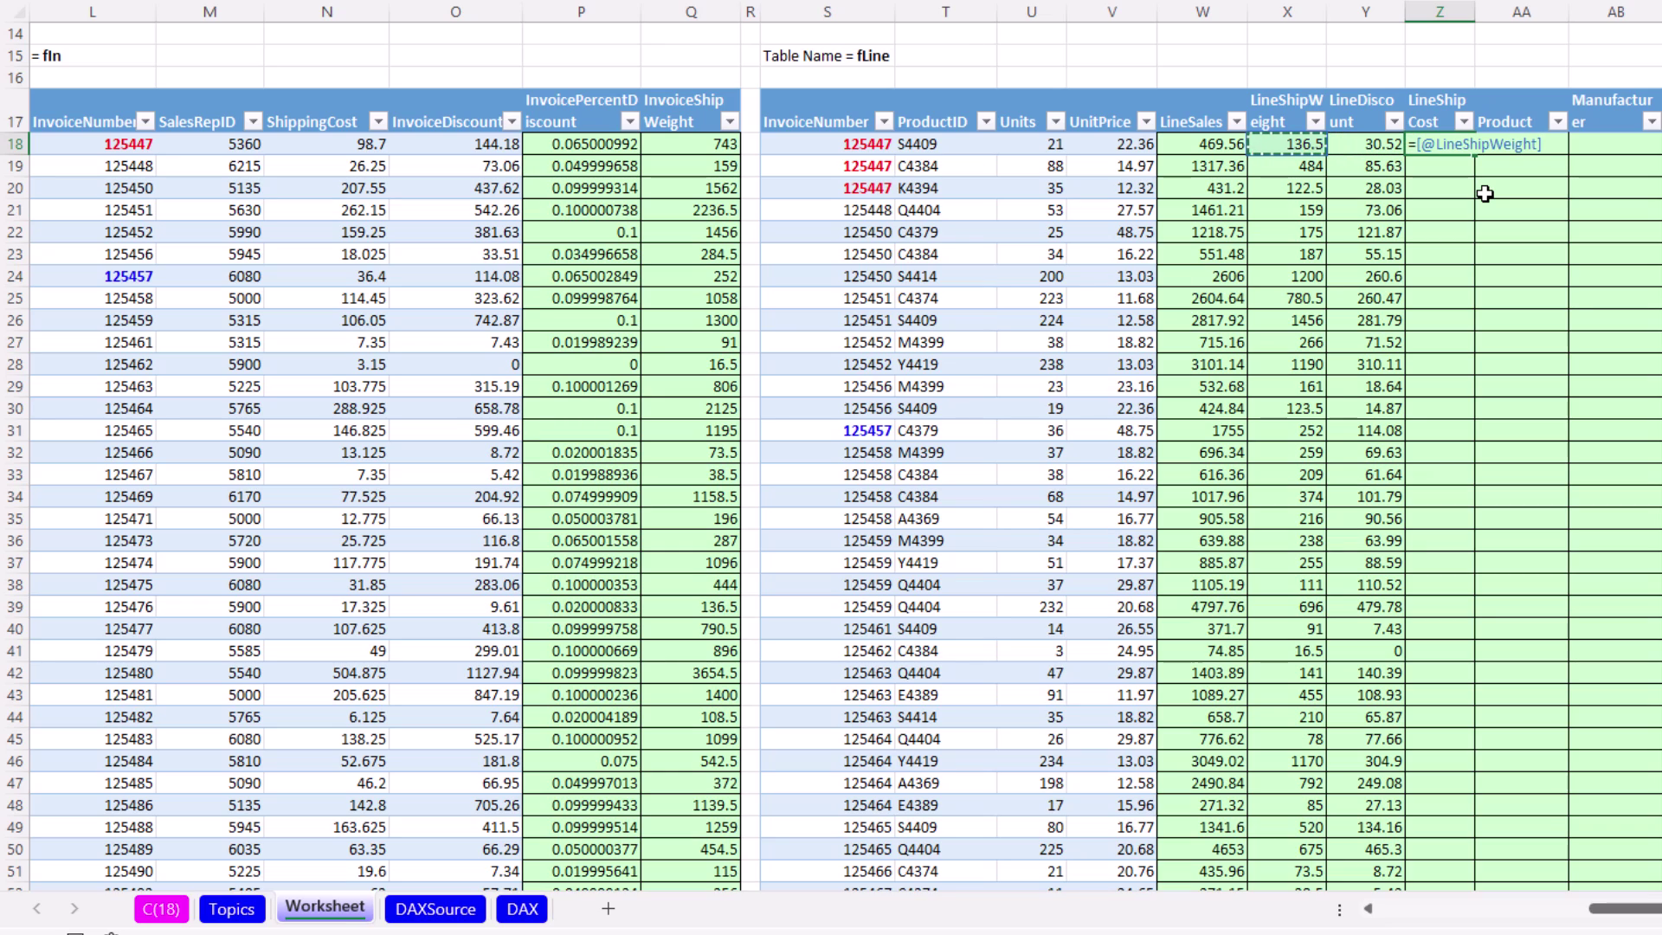
text(/XLOOKUP()
click(854, 149)
text(,)
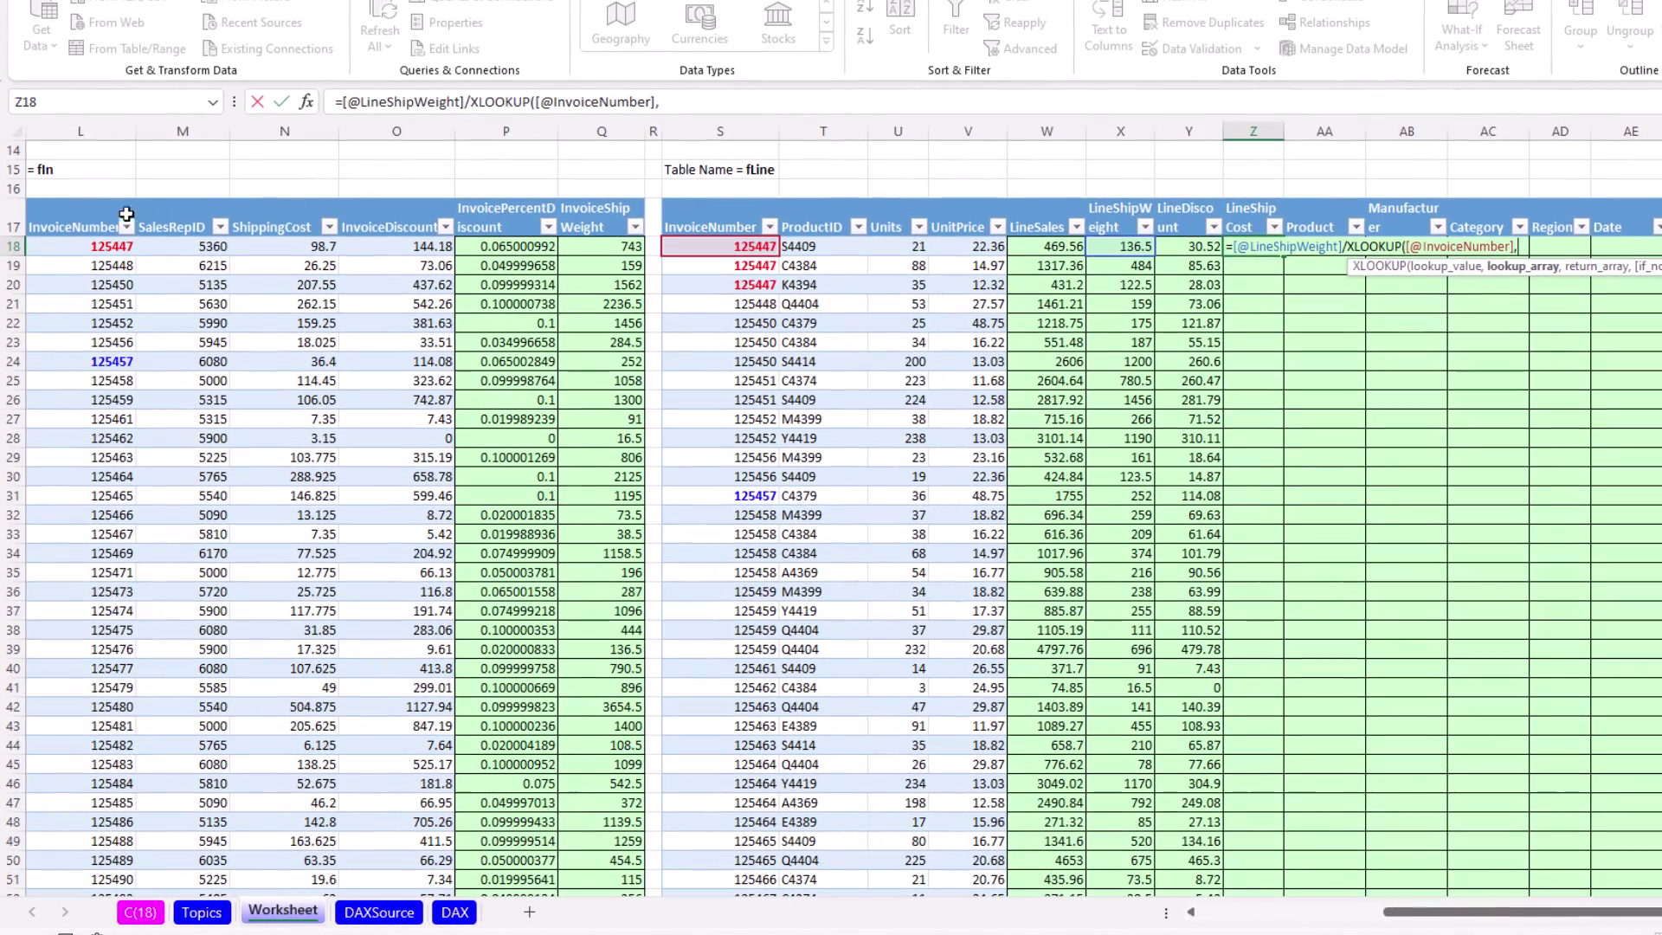
click(106, 197)
text(,)
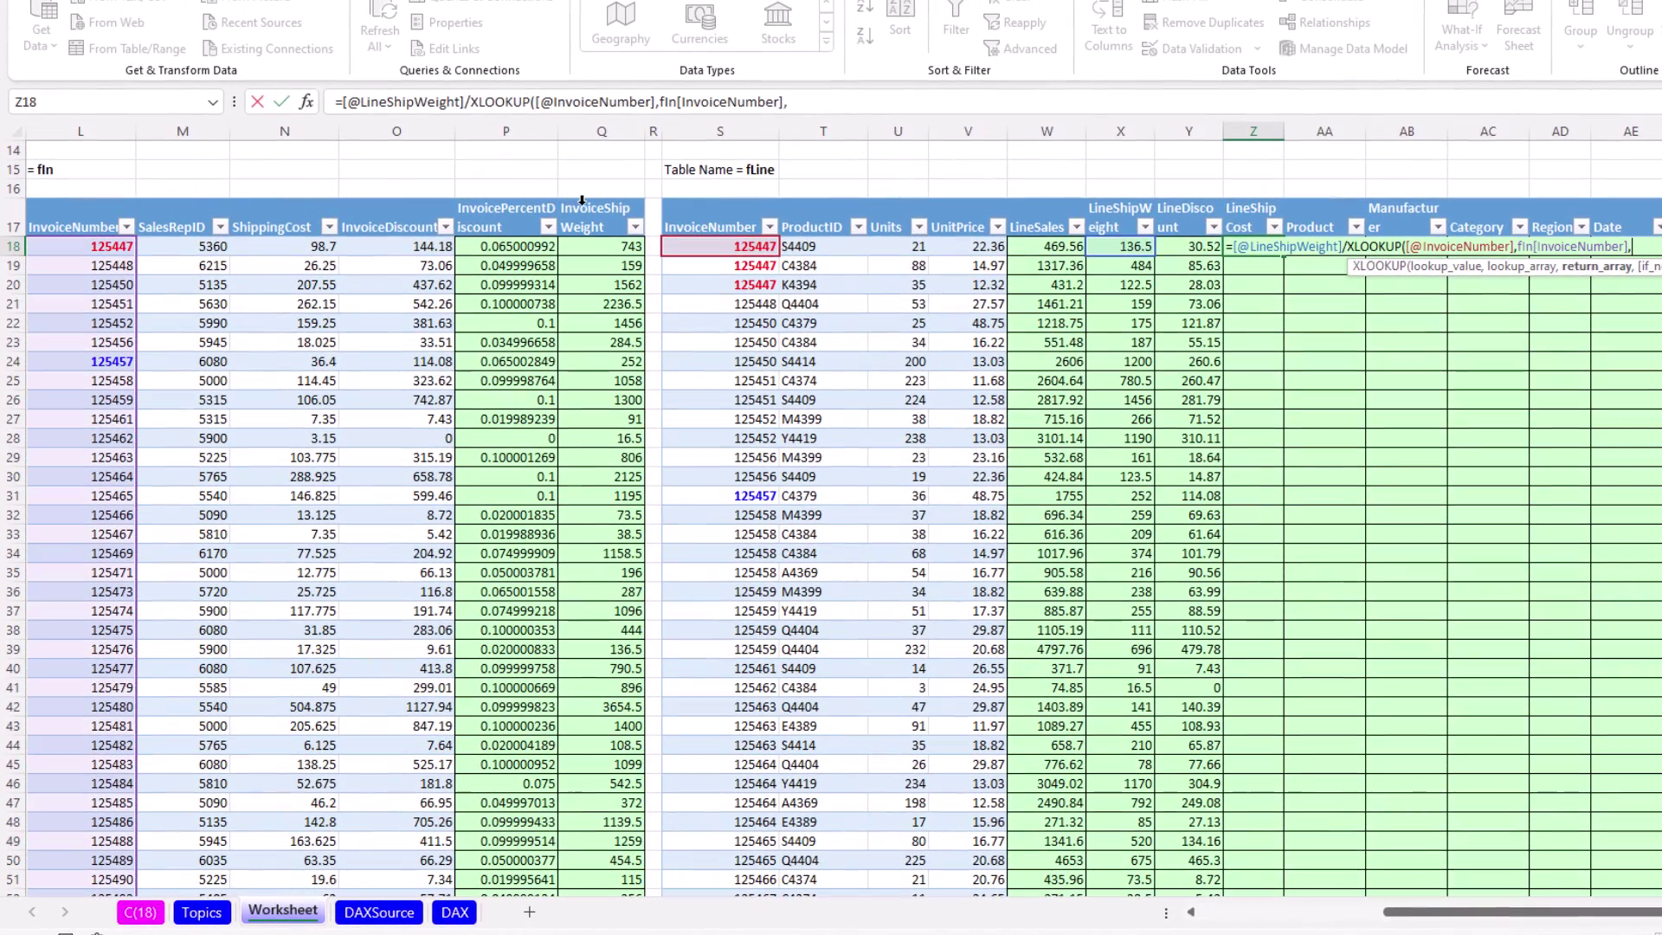
click(581, 201)
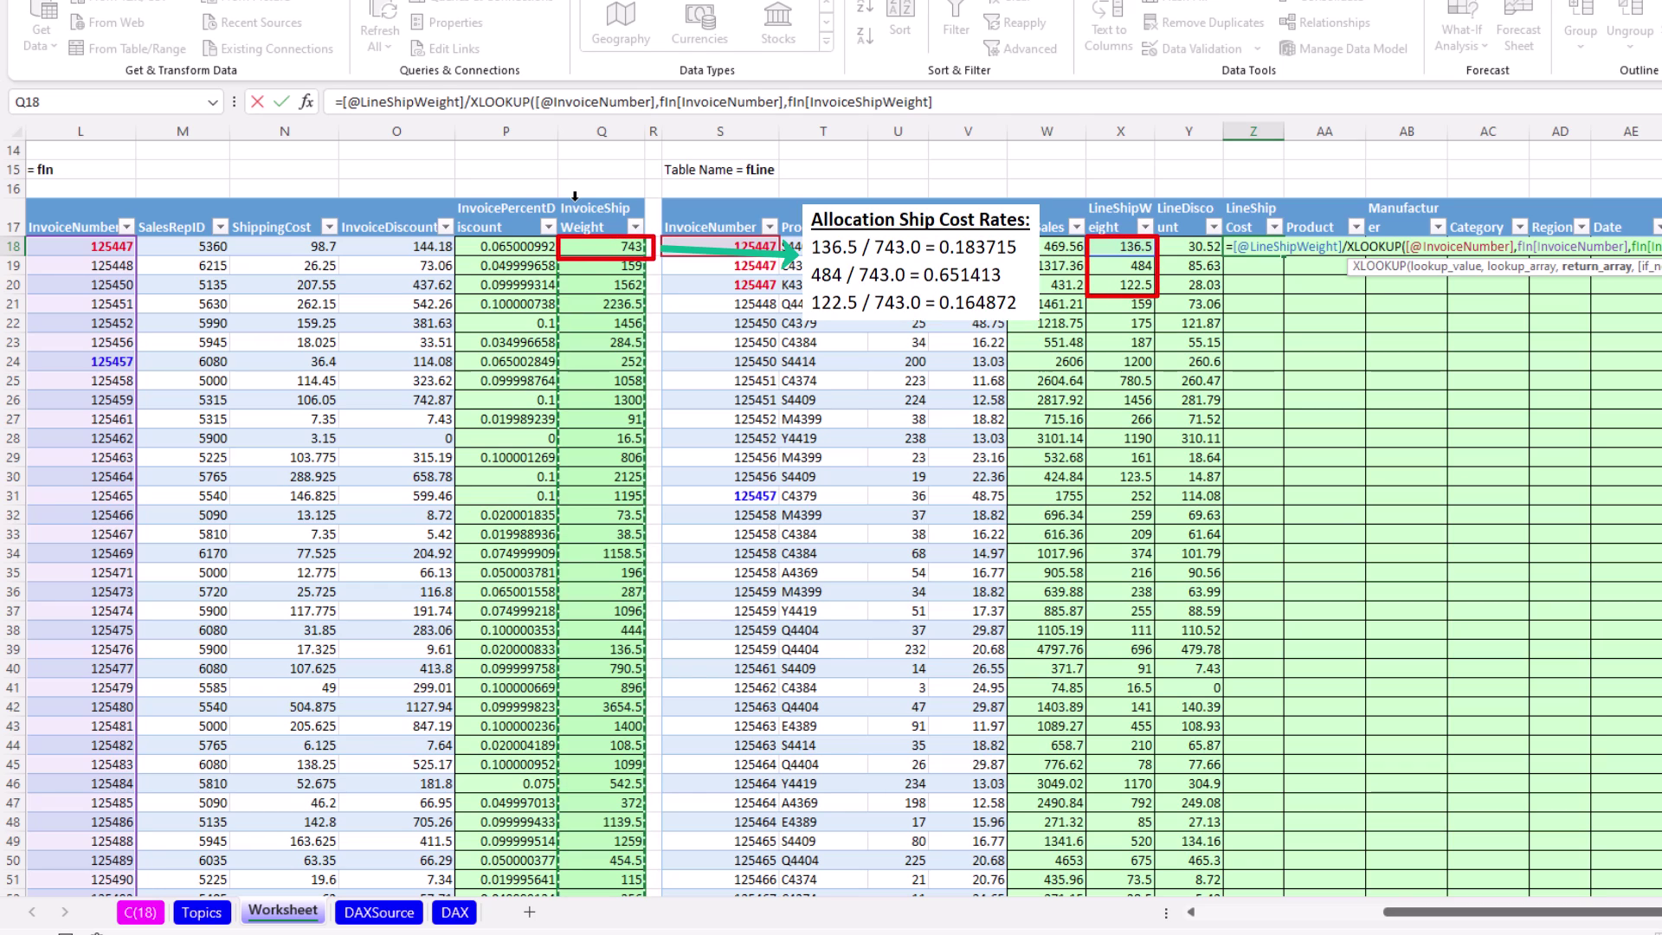
text())
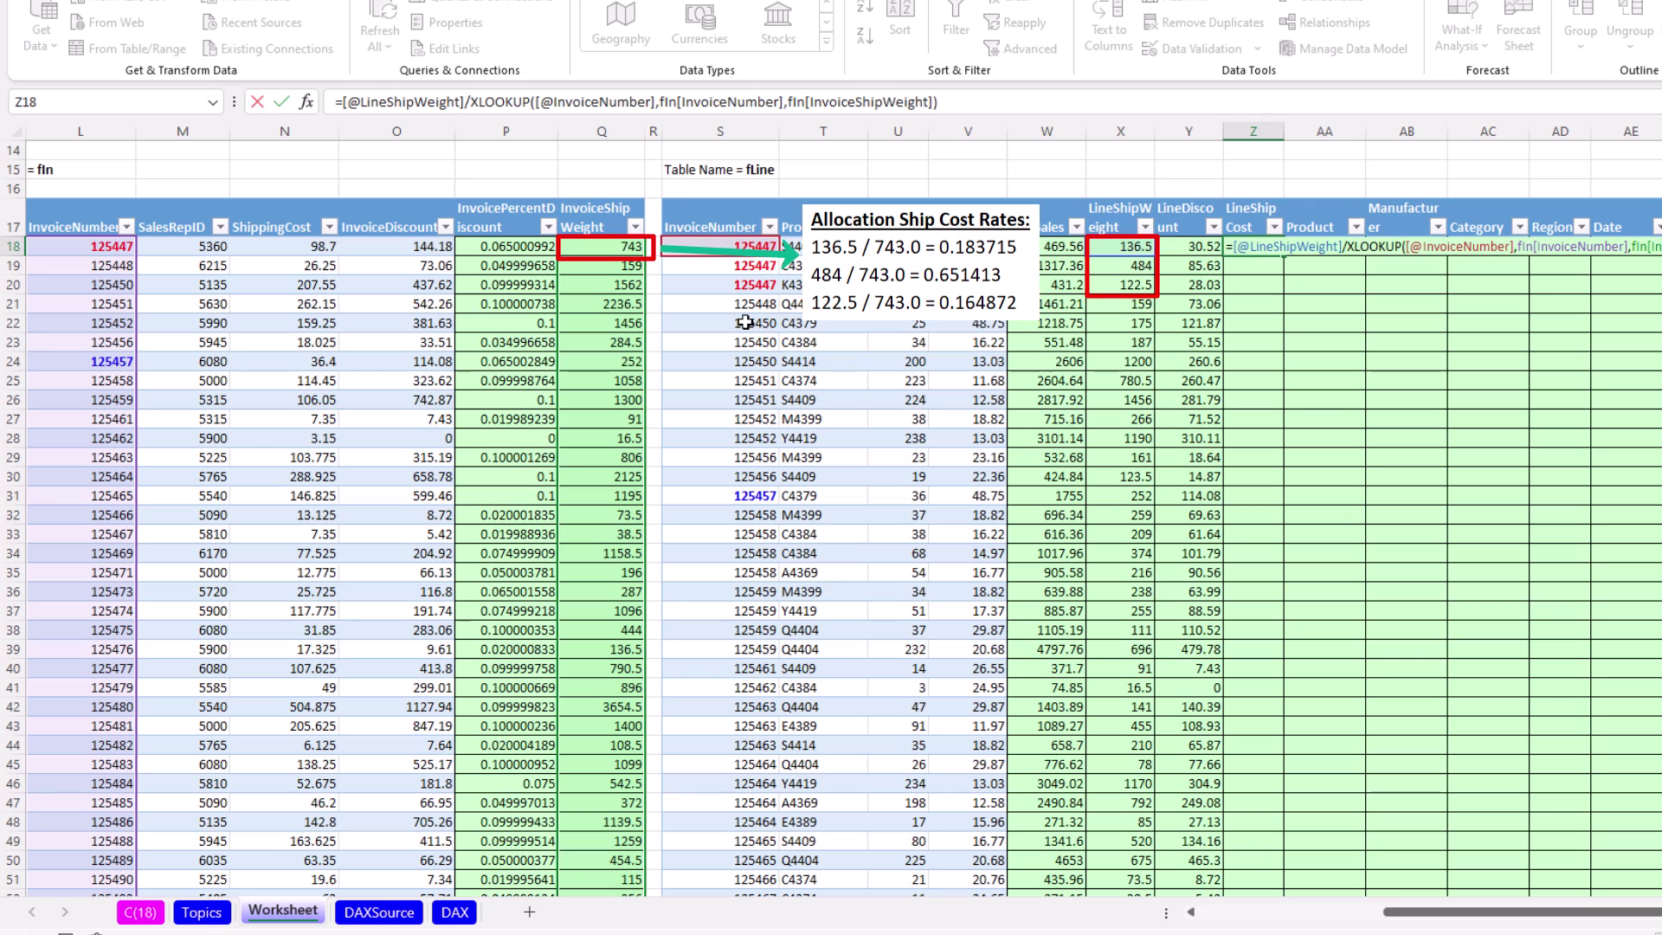
key(Return)
key(Left)
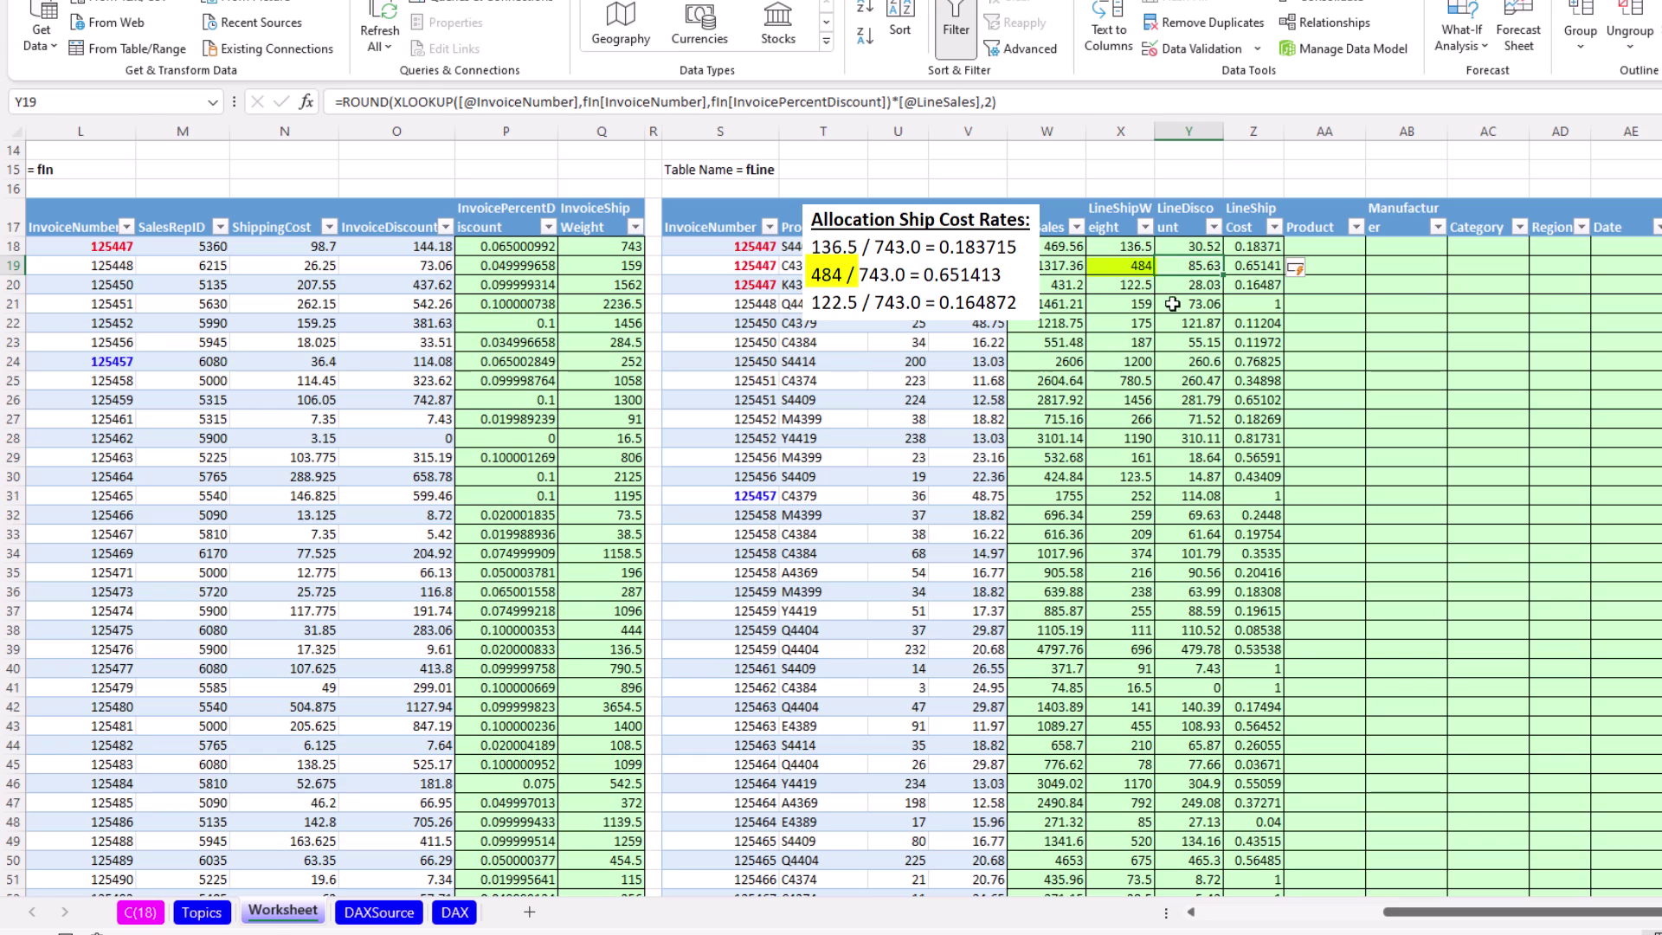
click(1246, 266)
click(1253, 246)
key(F2)
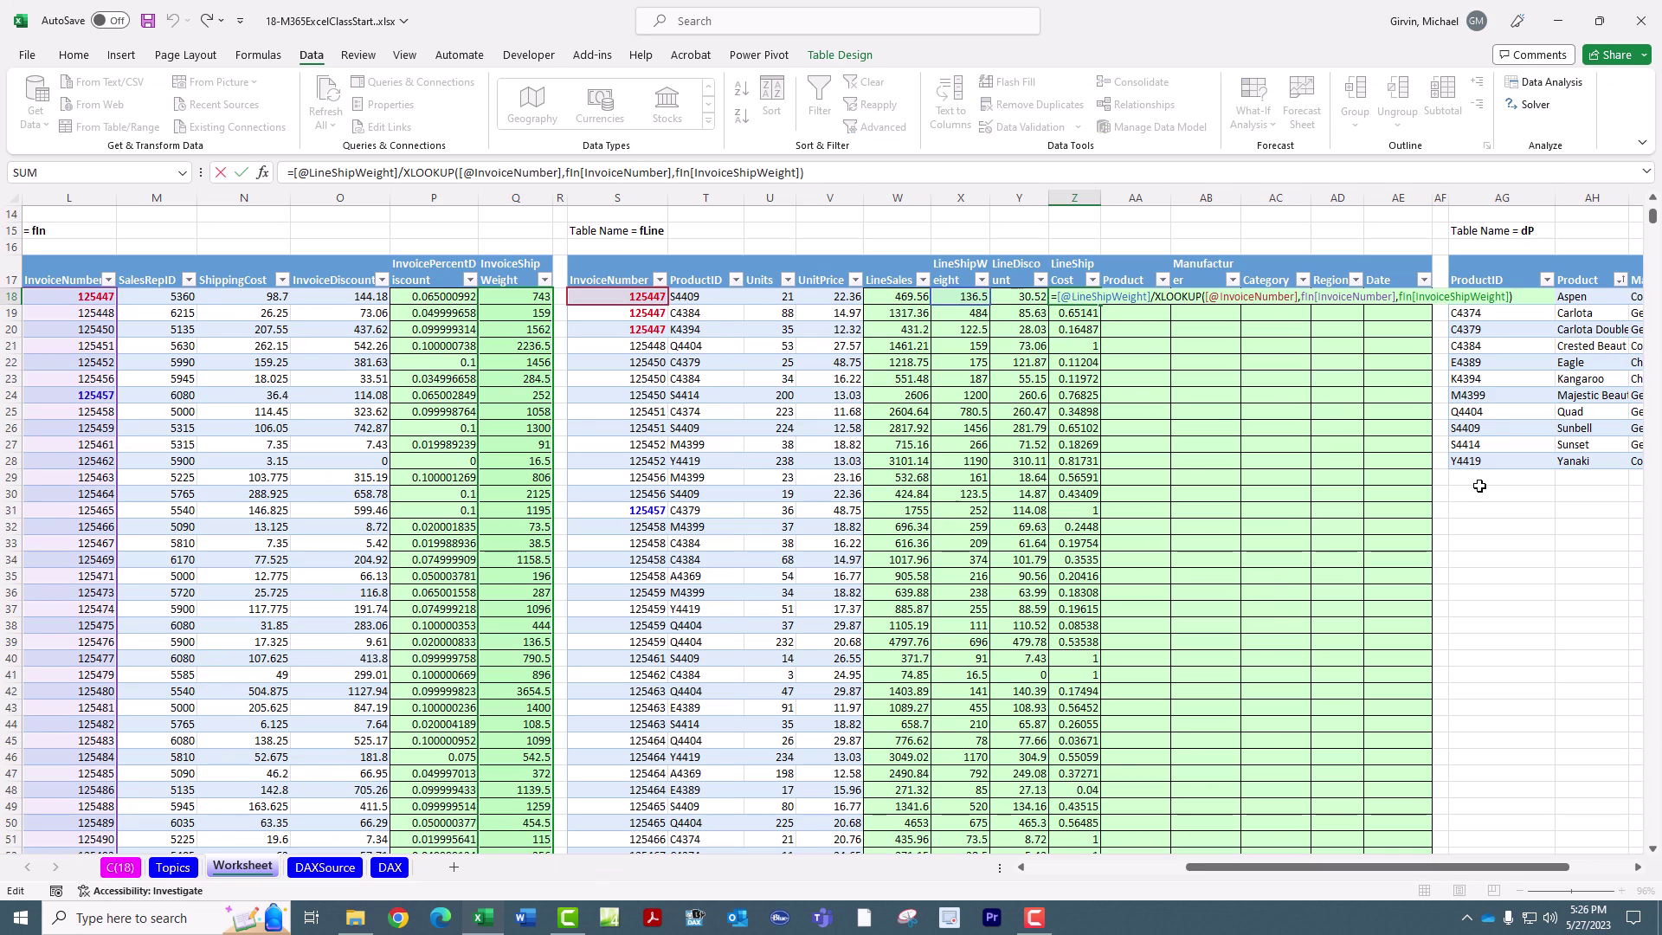
text(*xl)
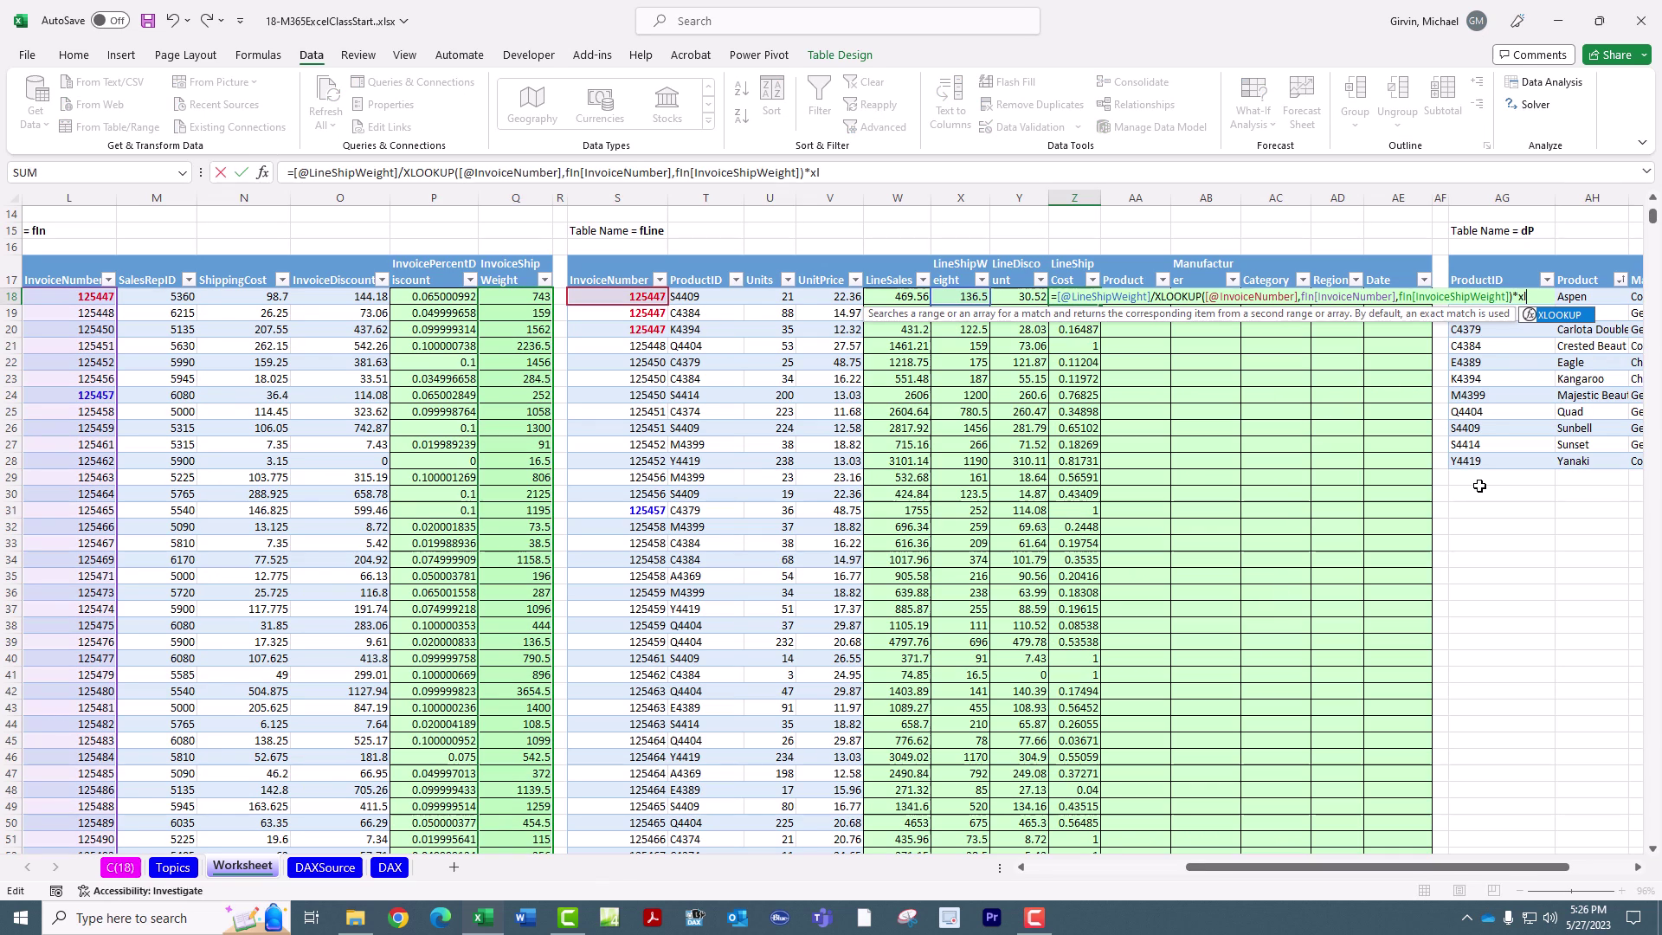
key(Tab)
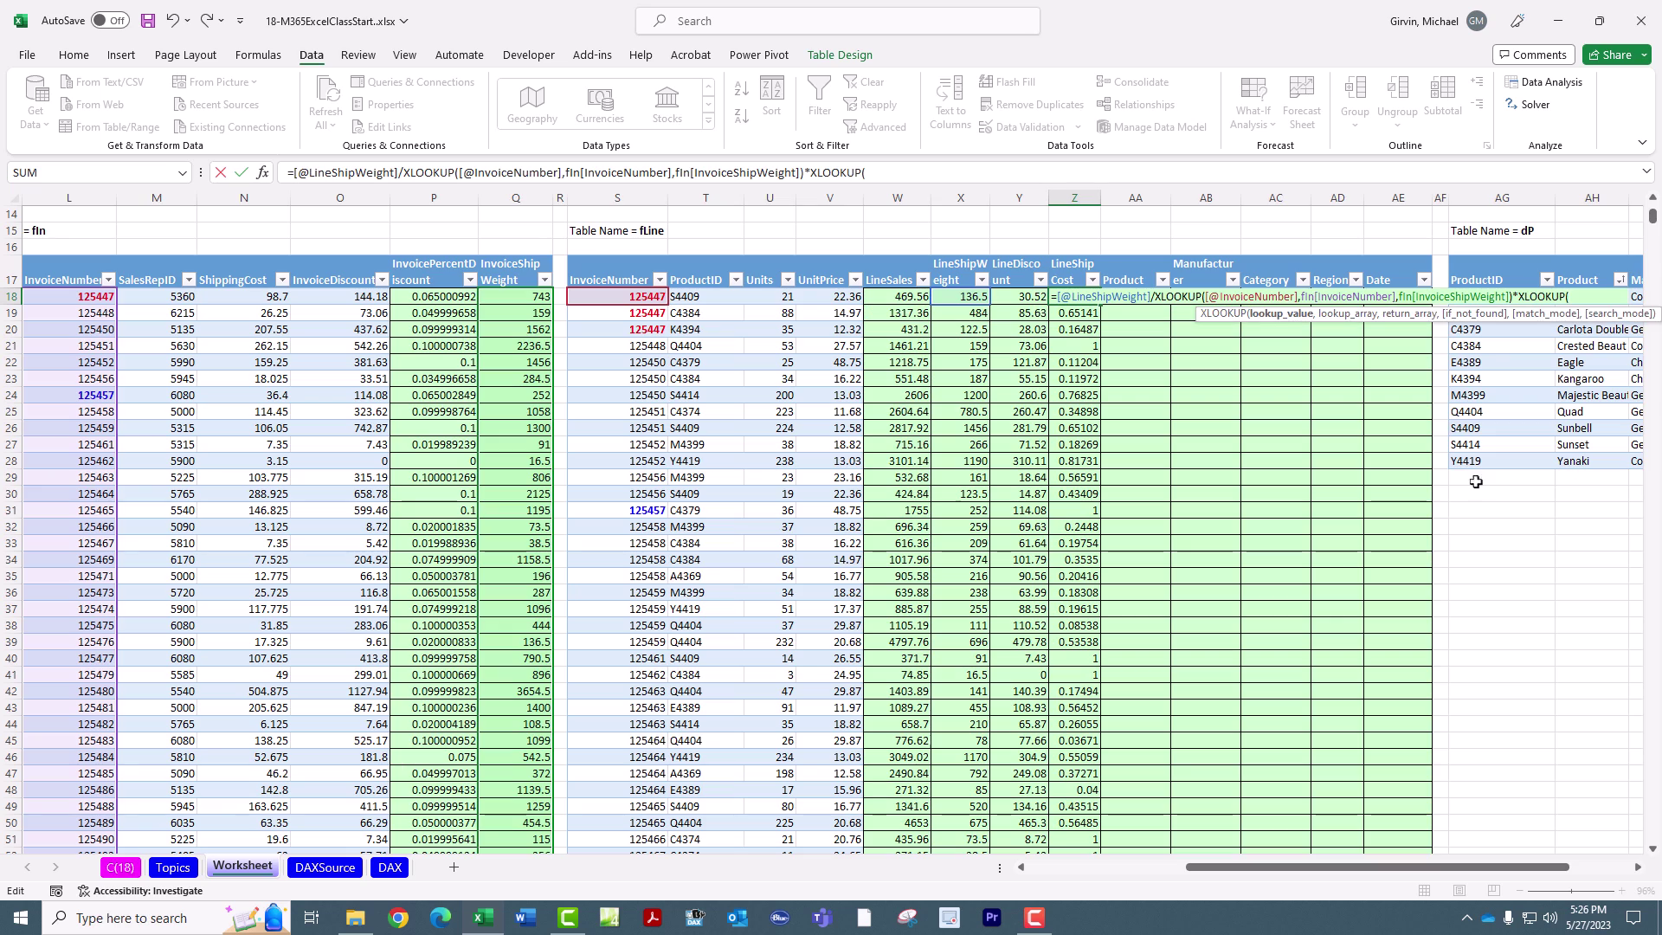
click(638, 296)
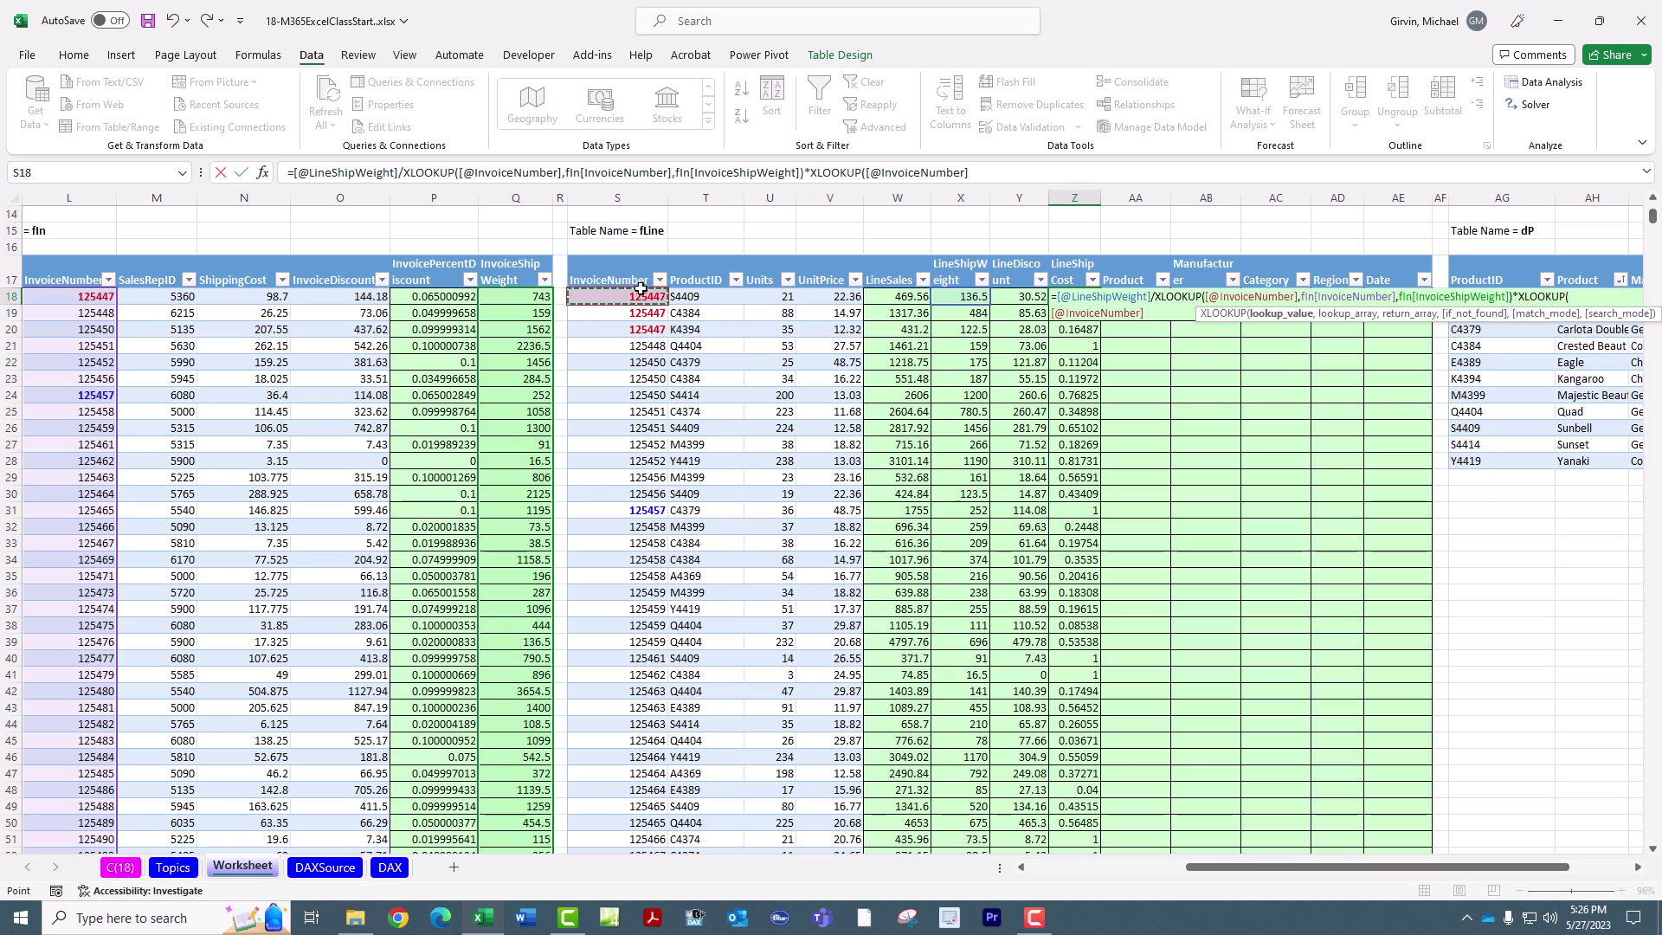
text(,)
key(F2)
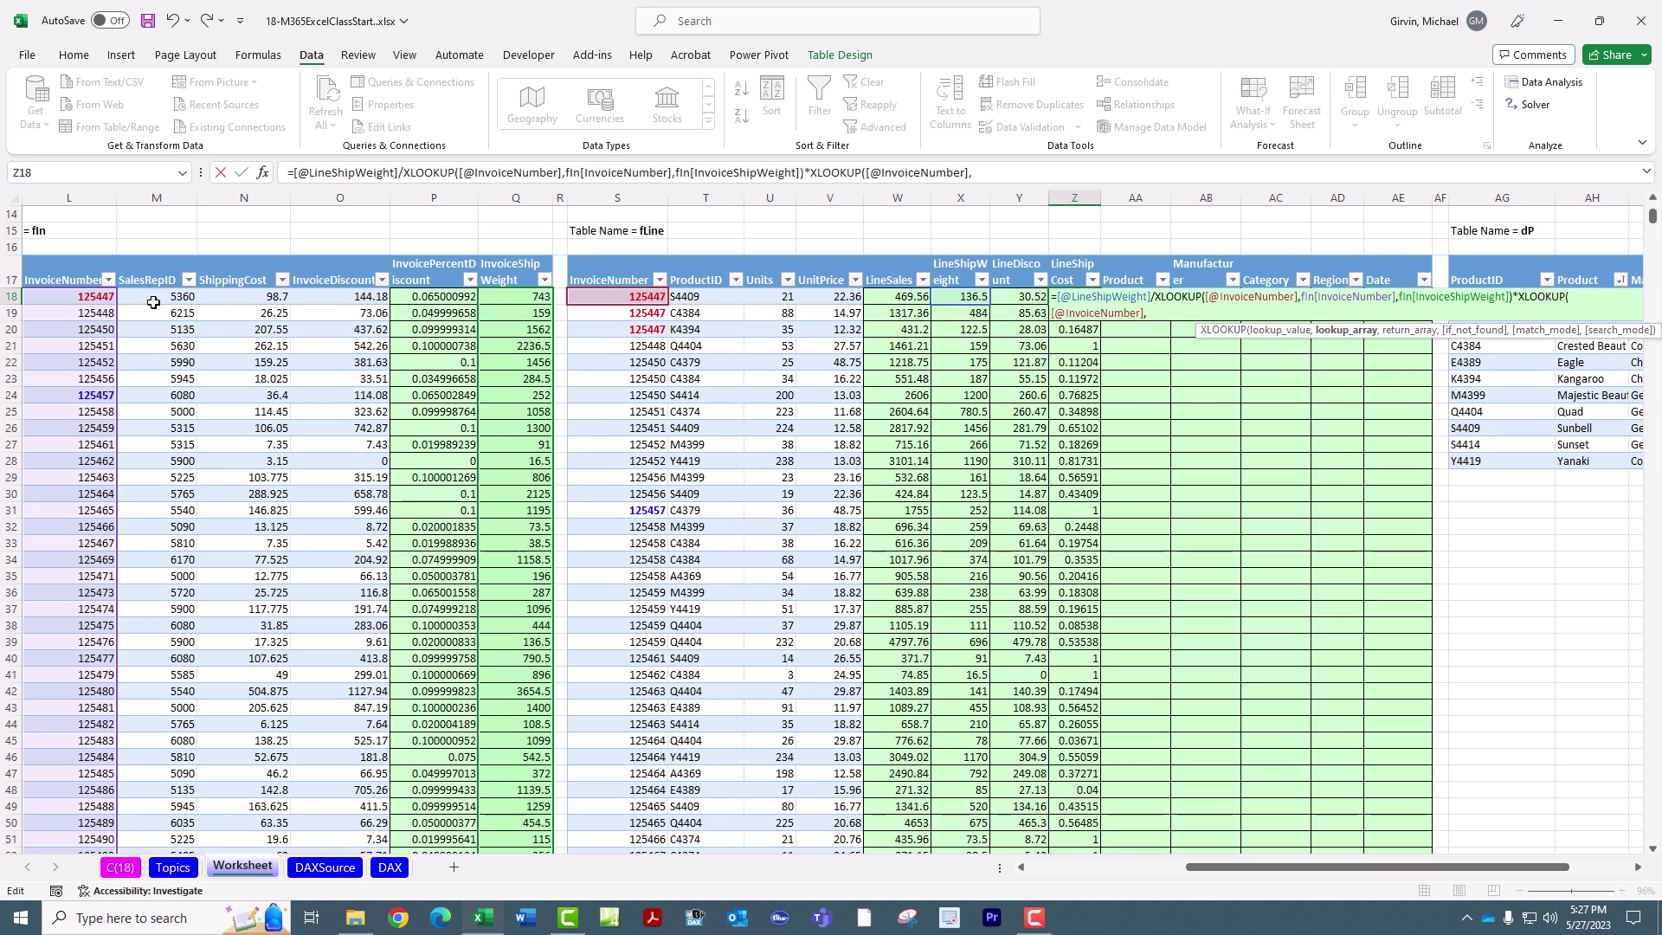
click(77, 254)
text(,)
click(233, 258)
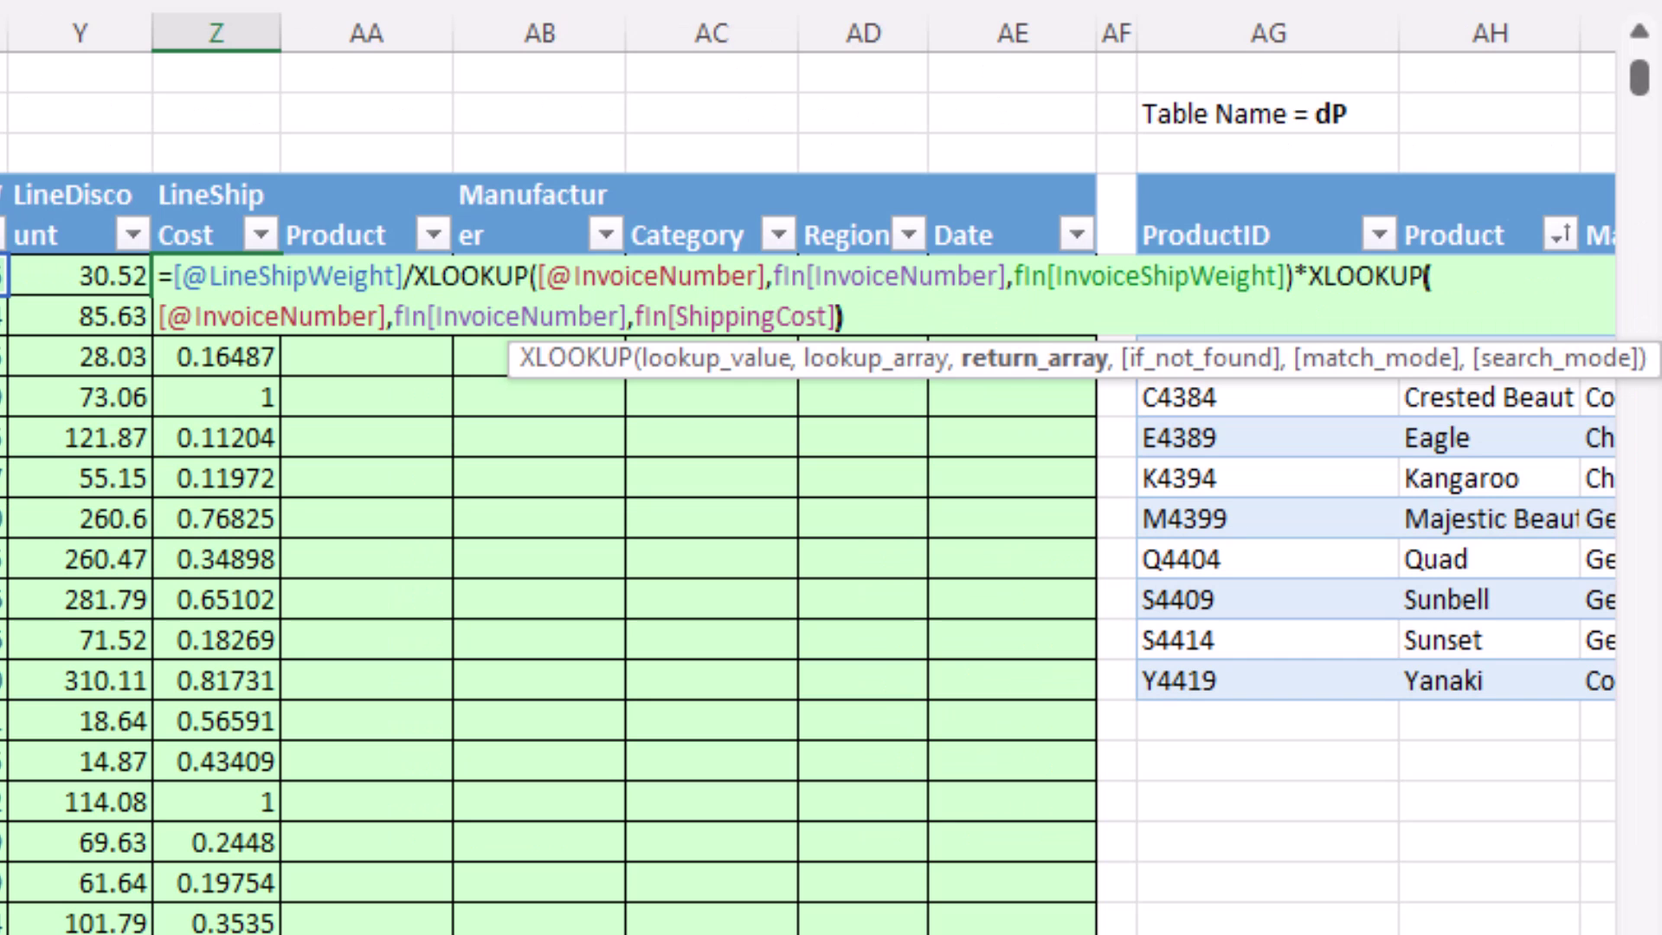
text())
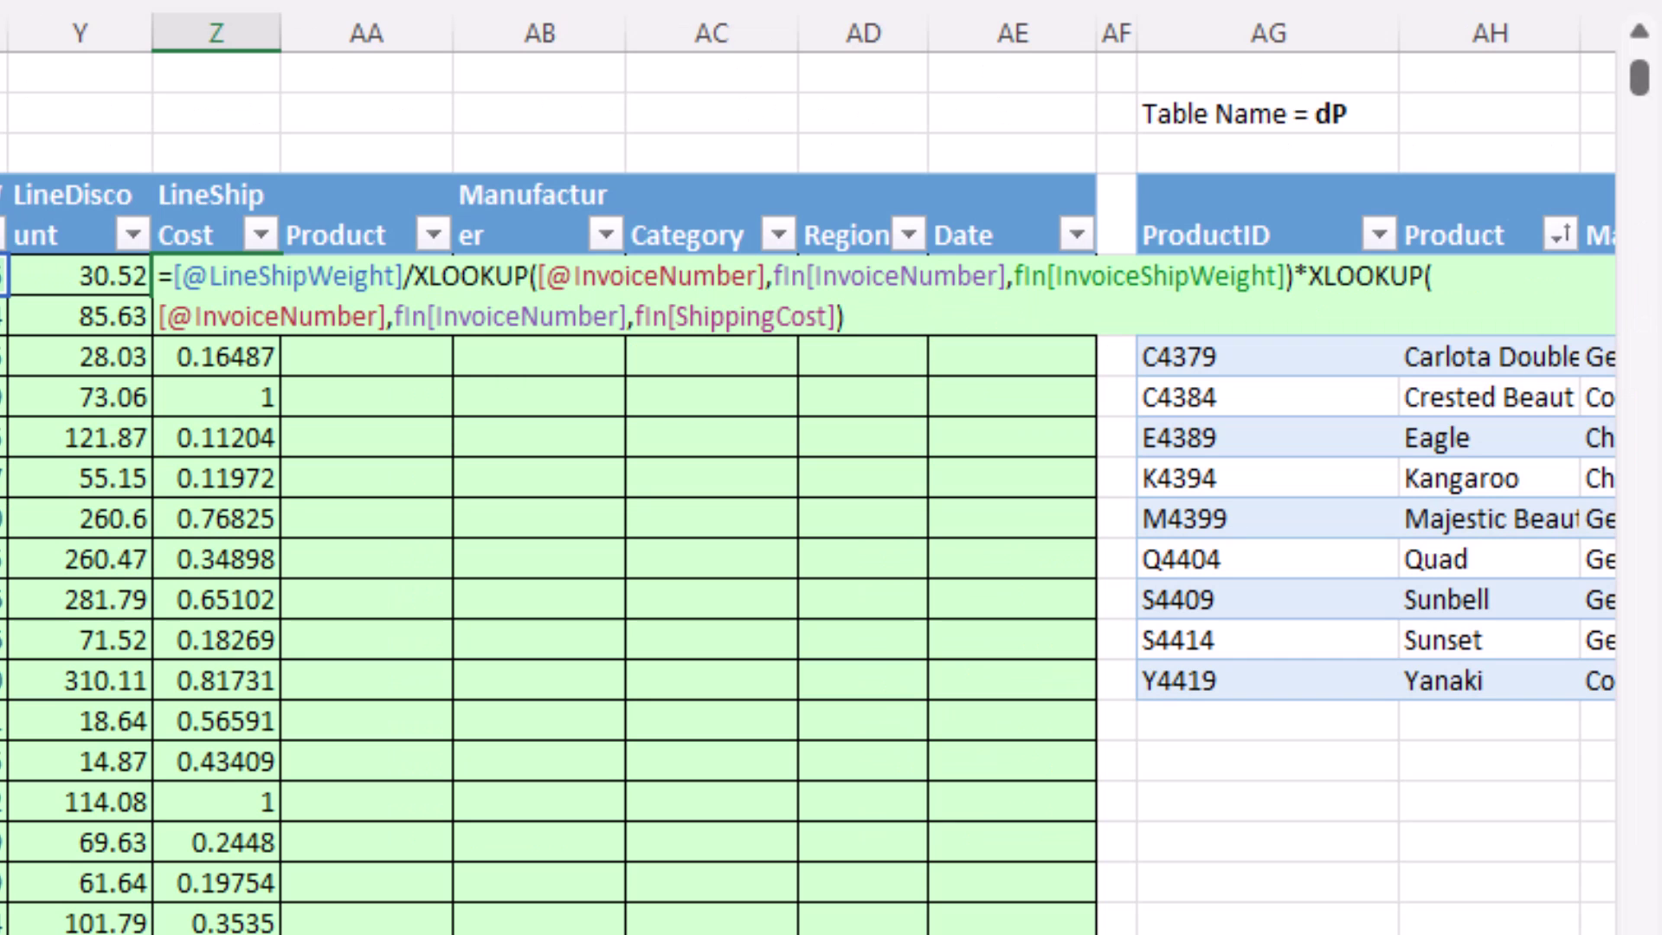
key(Return)
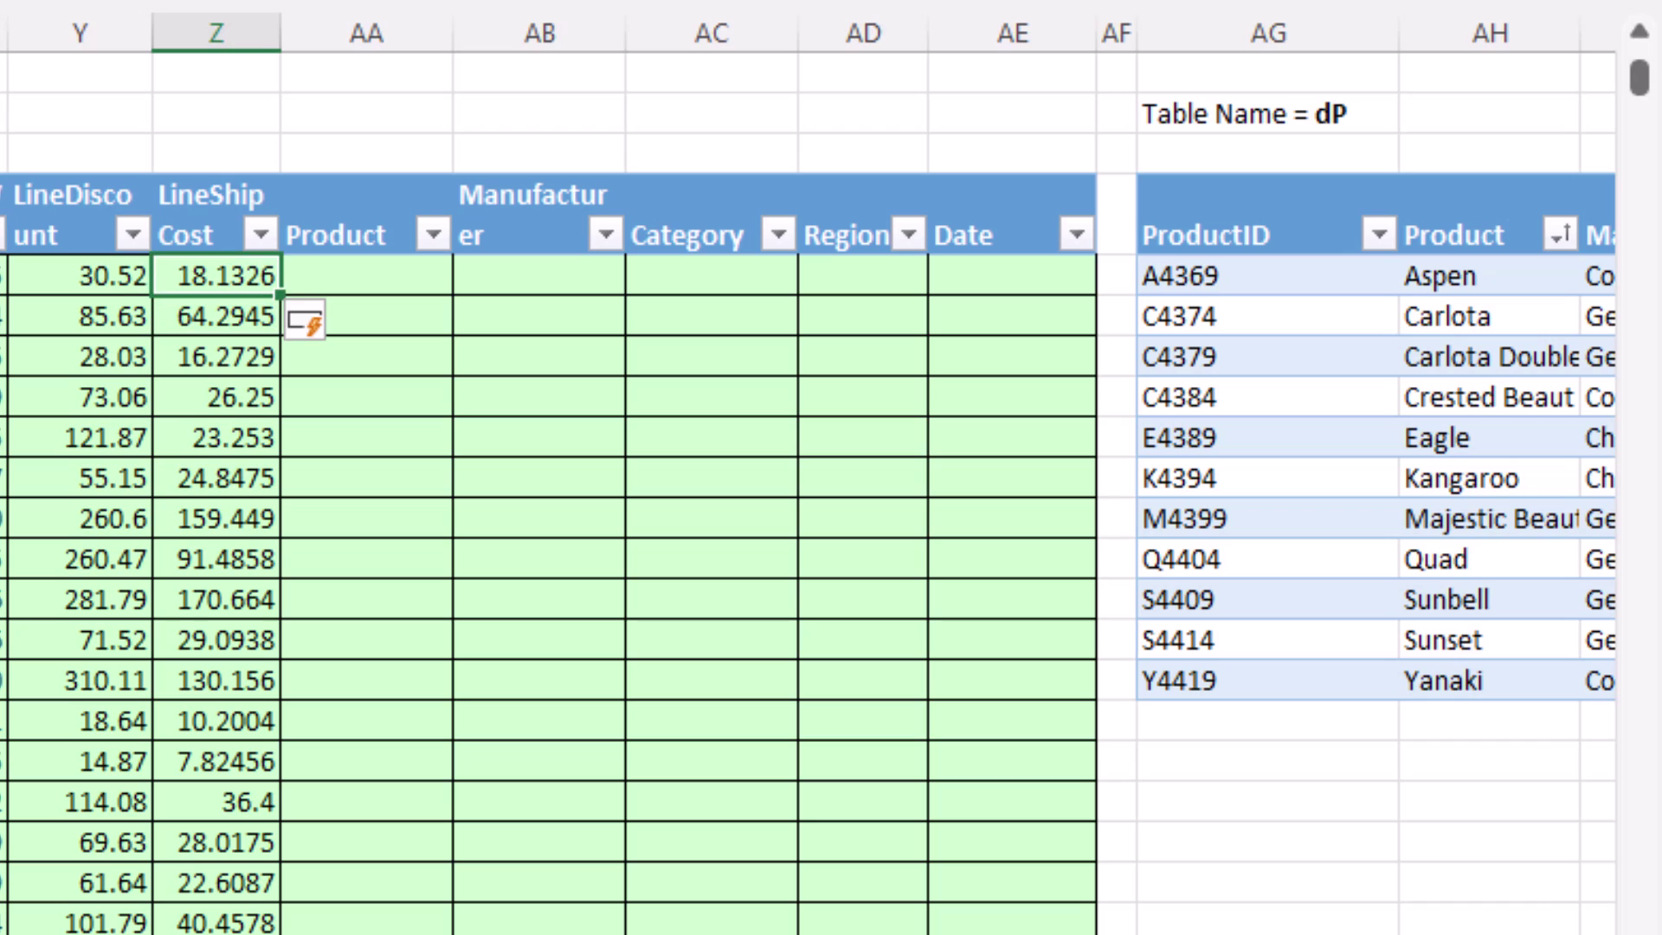
Wrap the LineShipCost formula in ROUND with 2 digits for the whole column.
double_click(166, 275)
text(Round)
key(Tab)
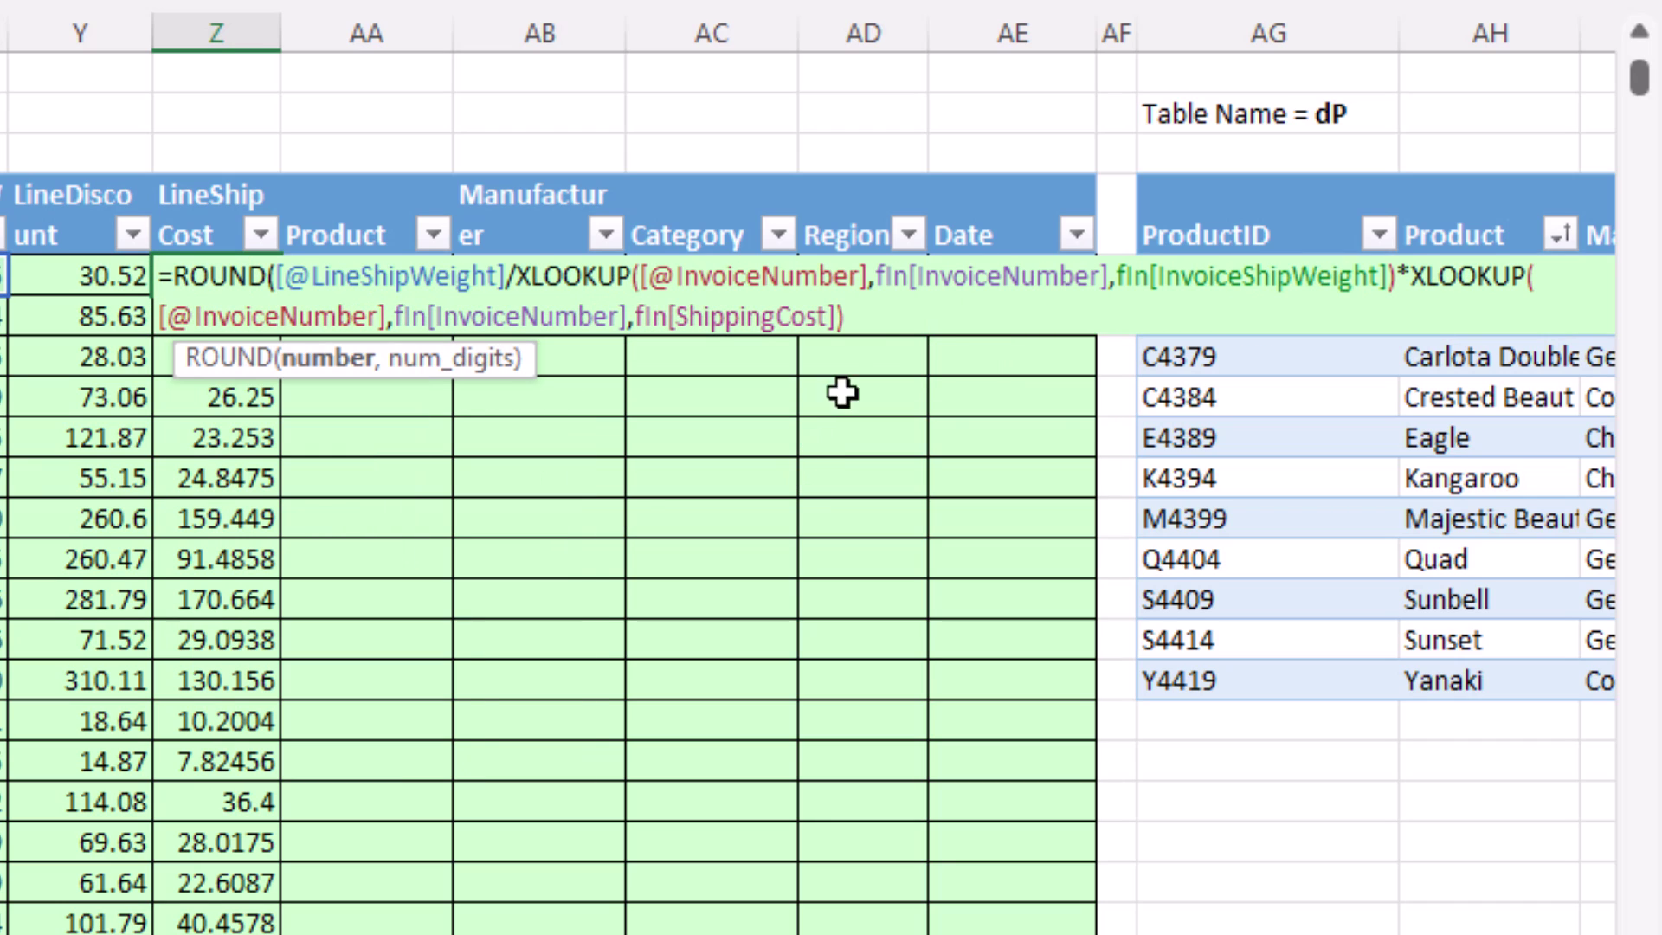
click(927, 313)
text(,2))
key(ctrl+Return)
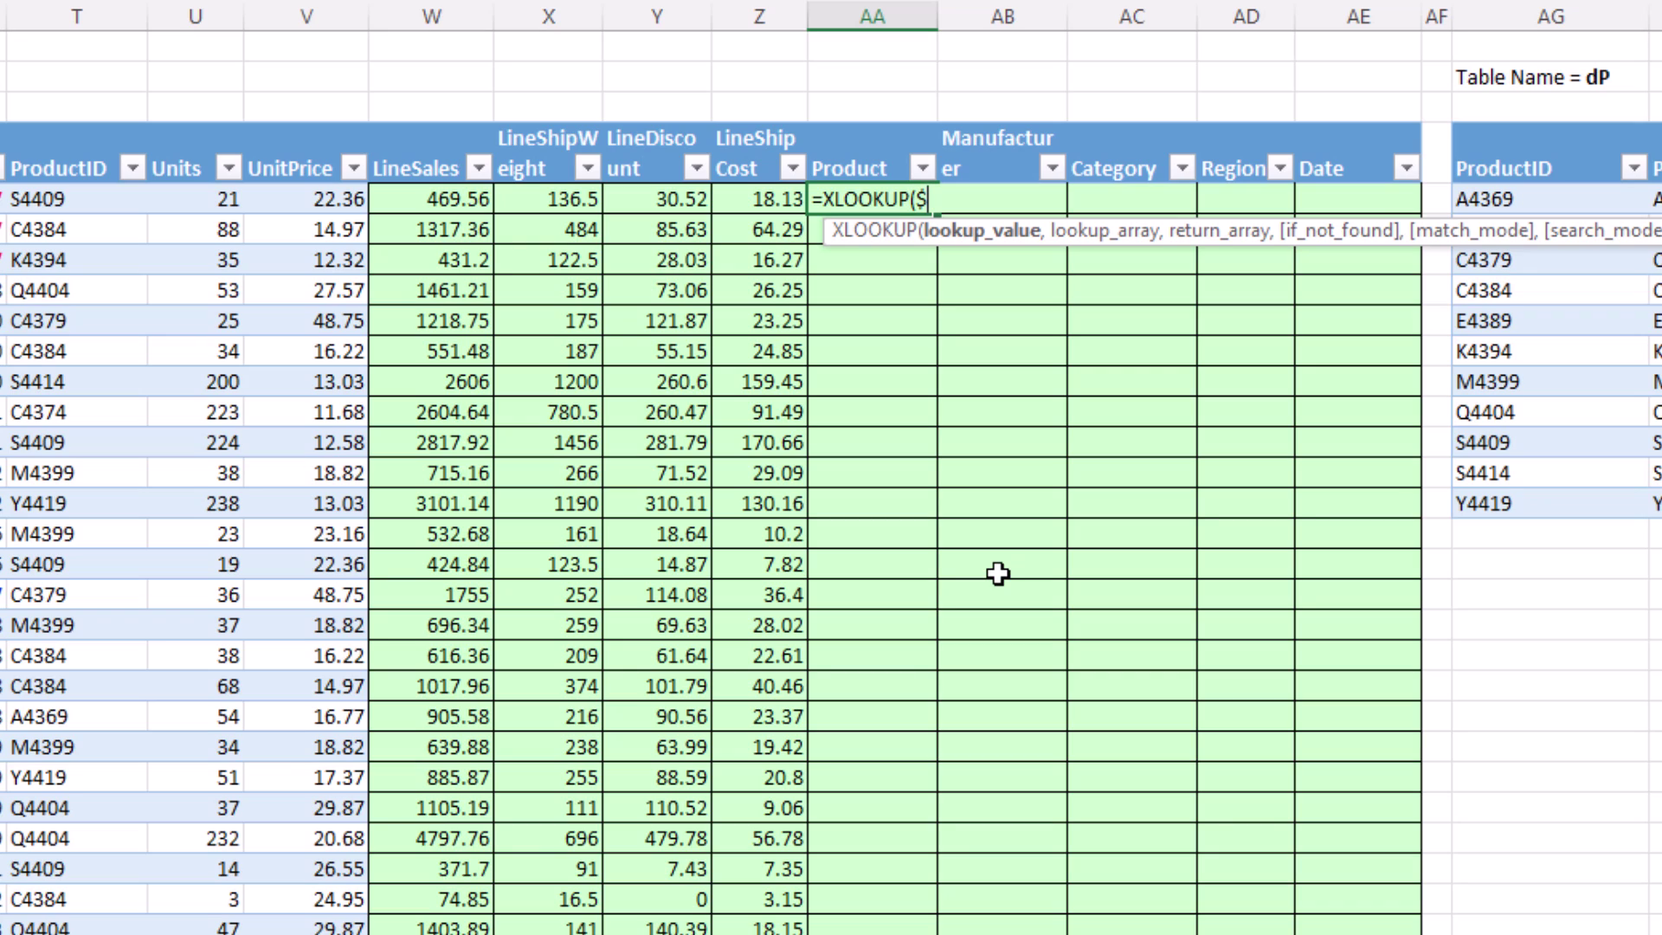
Look up each line's product name in the Product column with =XLOOKUP($T18,$AG$18:$AG$28,dP[Product]).
text(8)
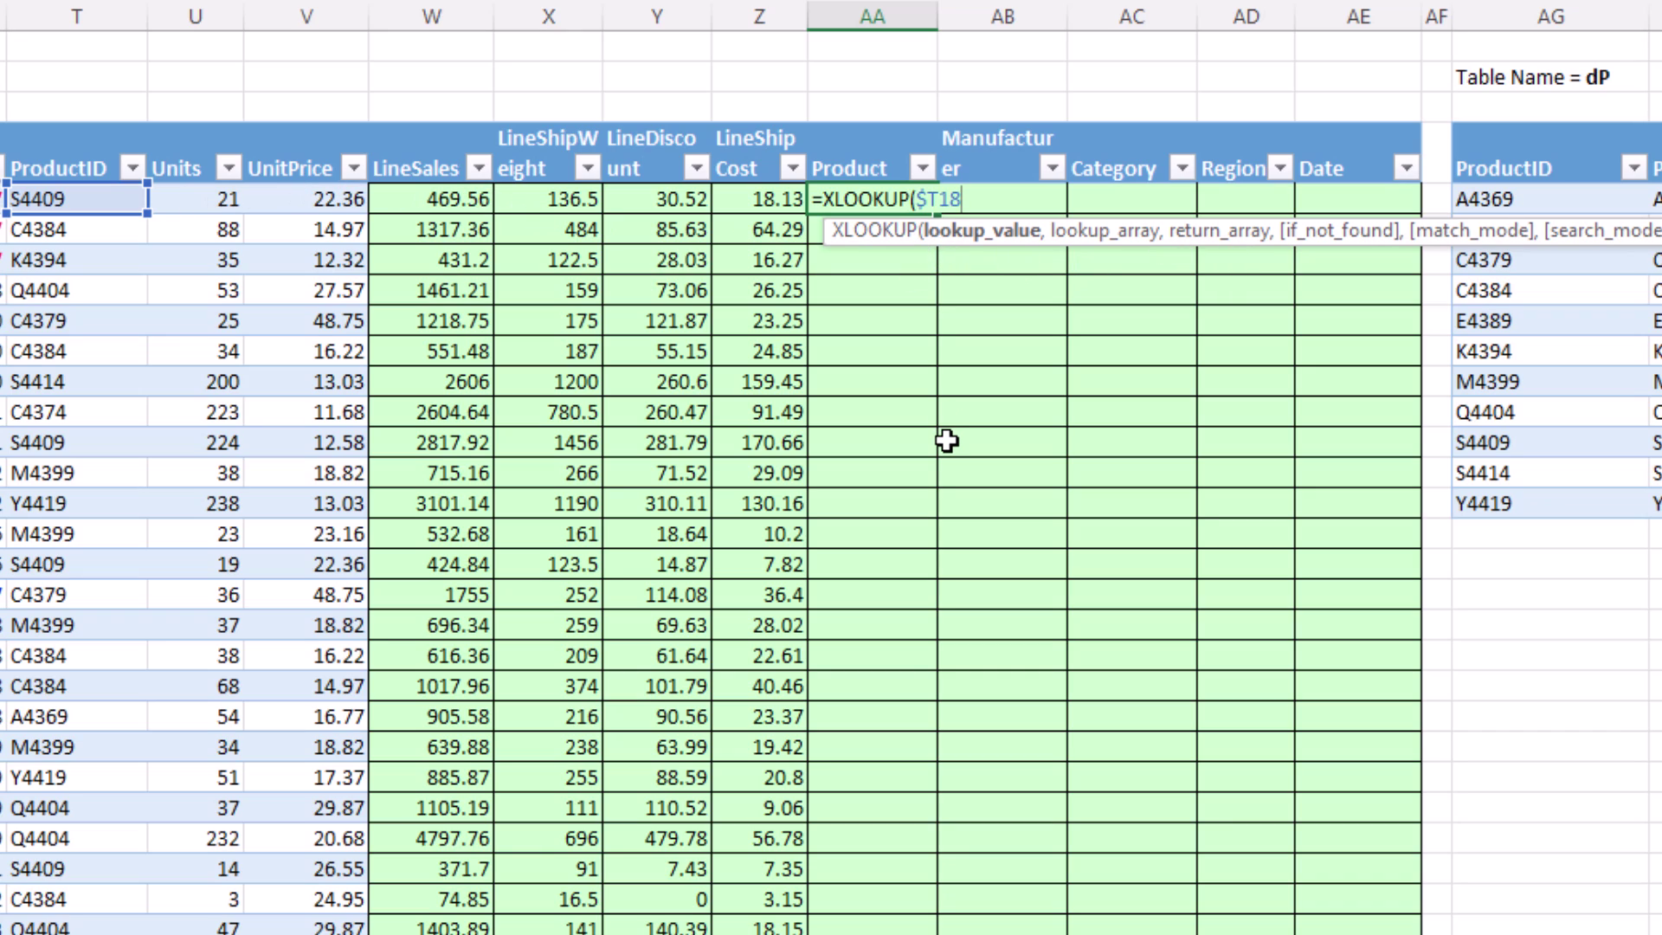
text(,)
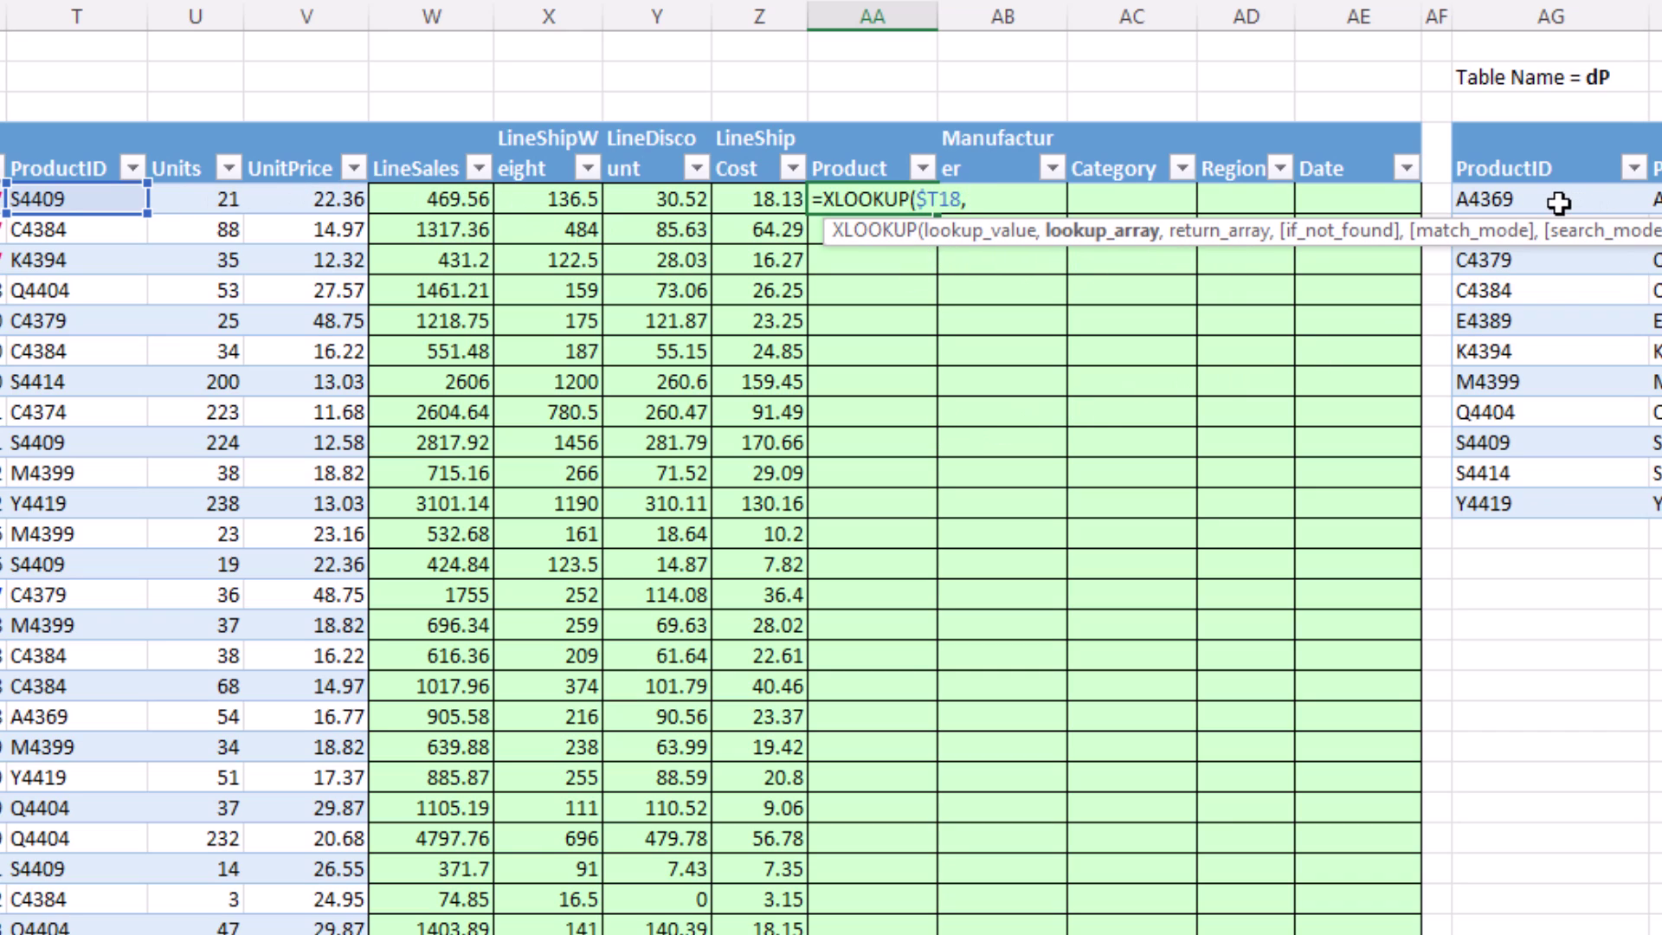
drag(1536, 199, 1533, 495)
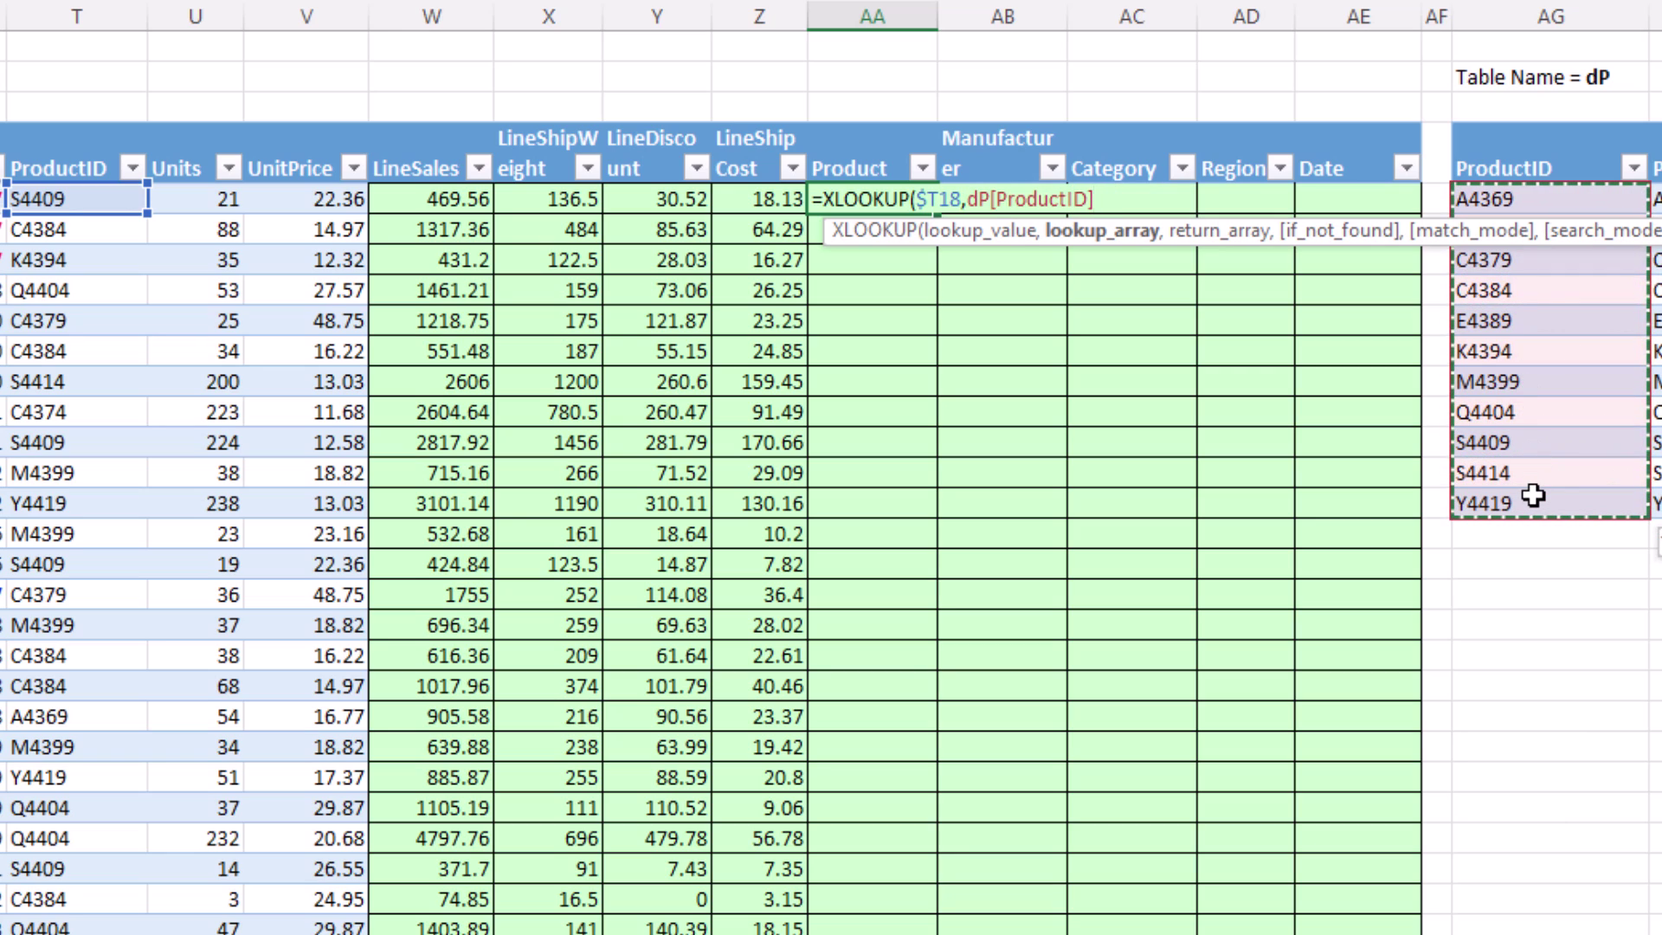
drag(1533, 517, 1533, 522)
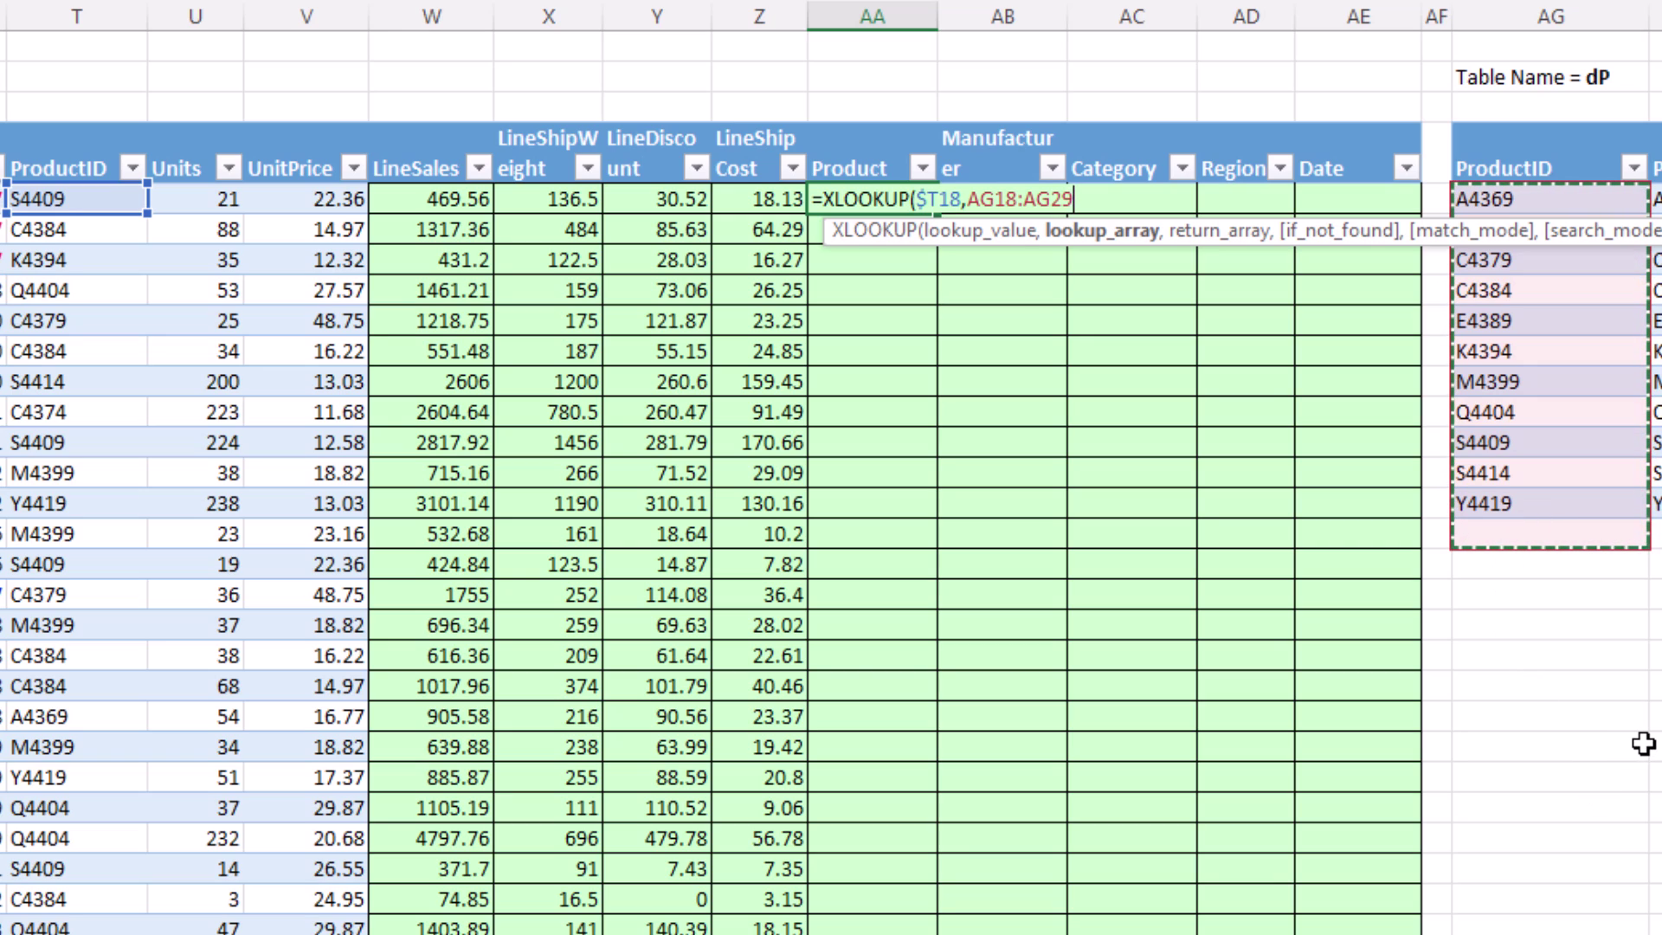
key(F4)
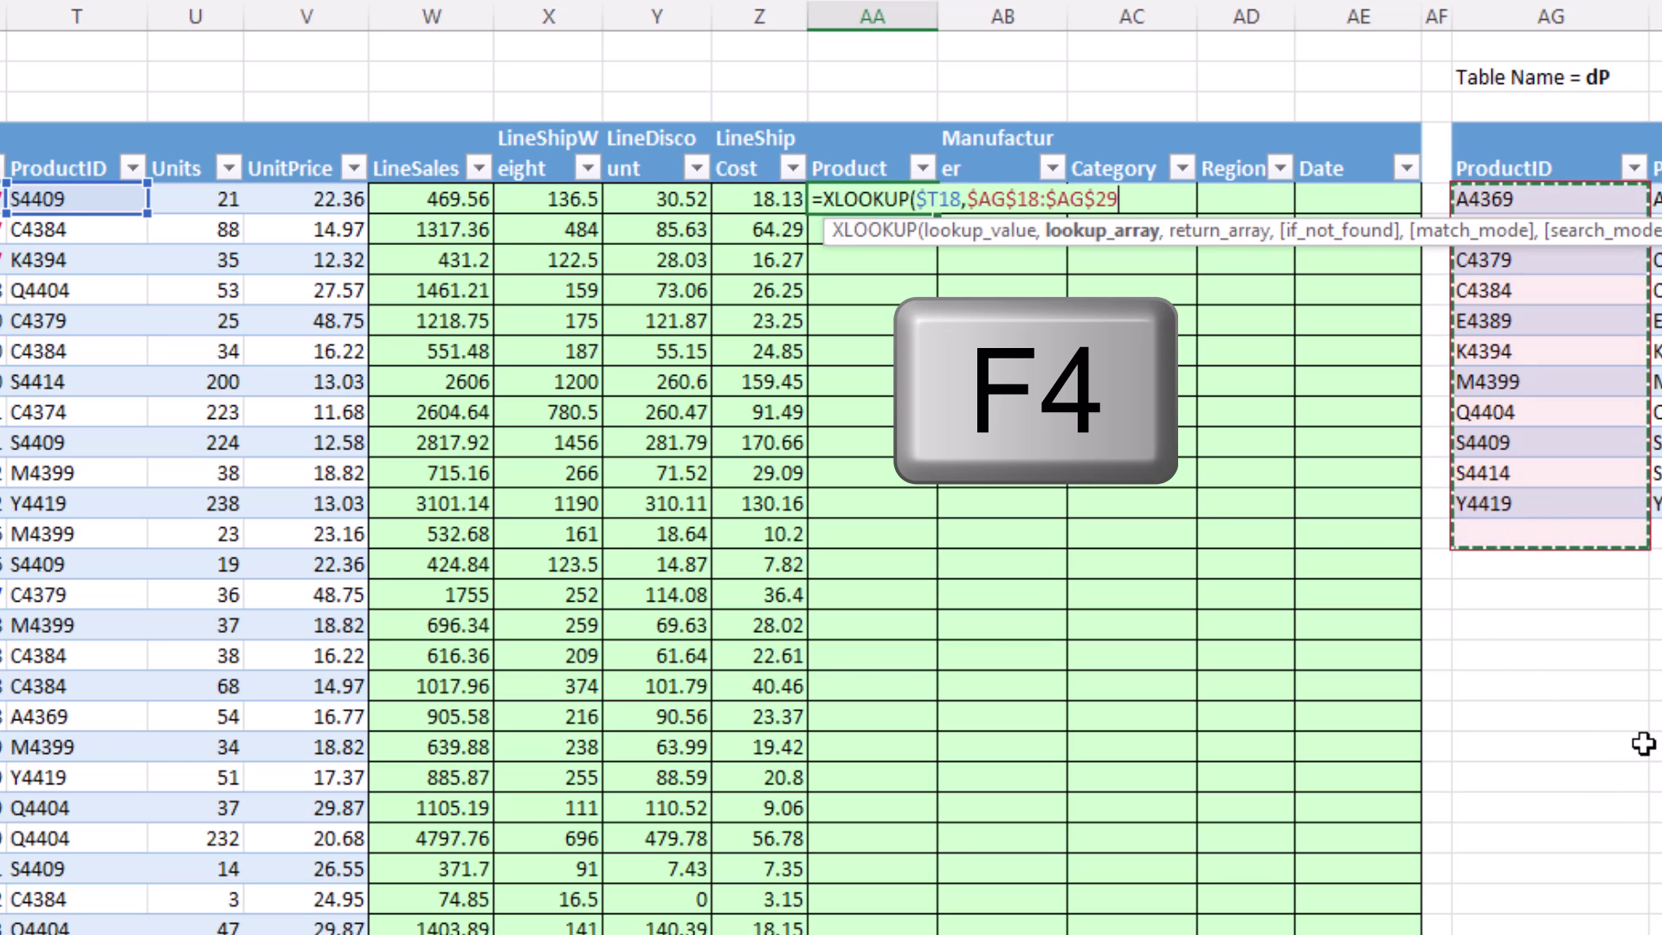
key(BackSpace)
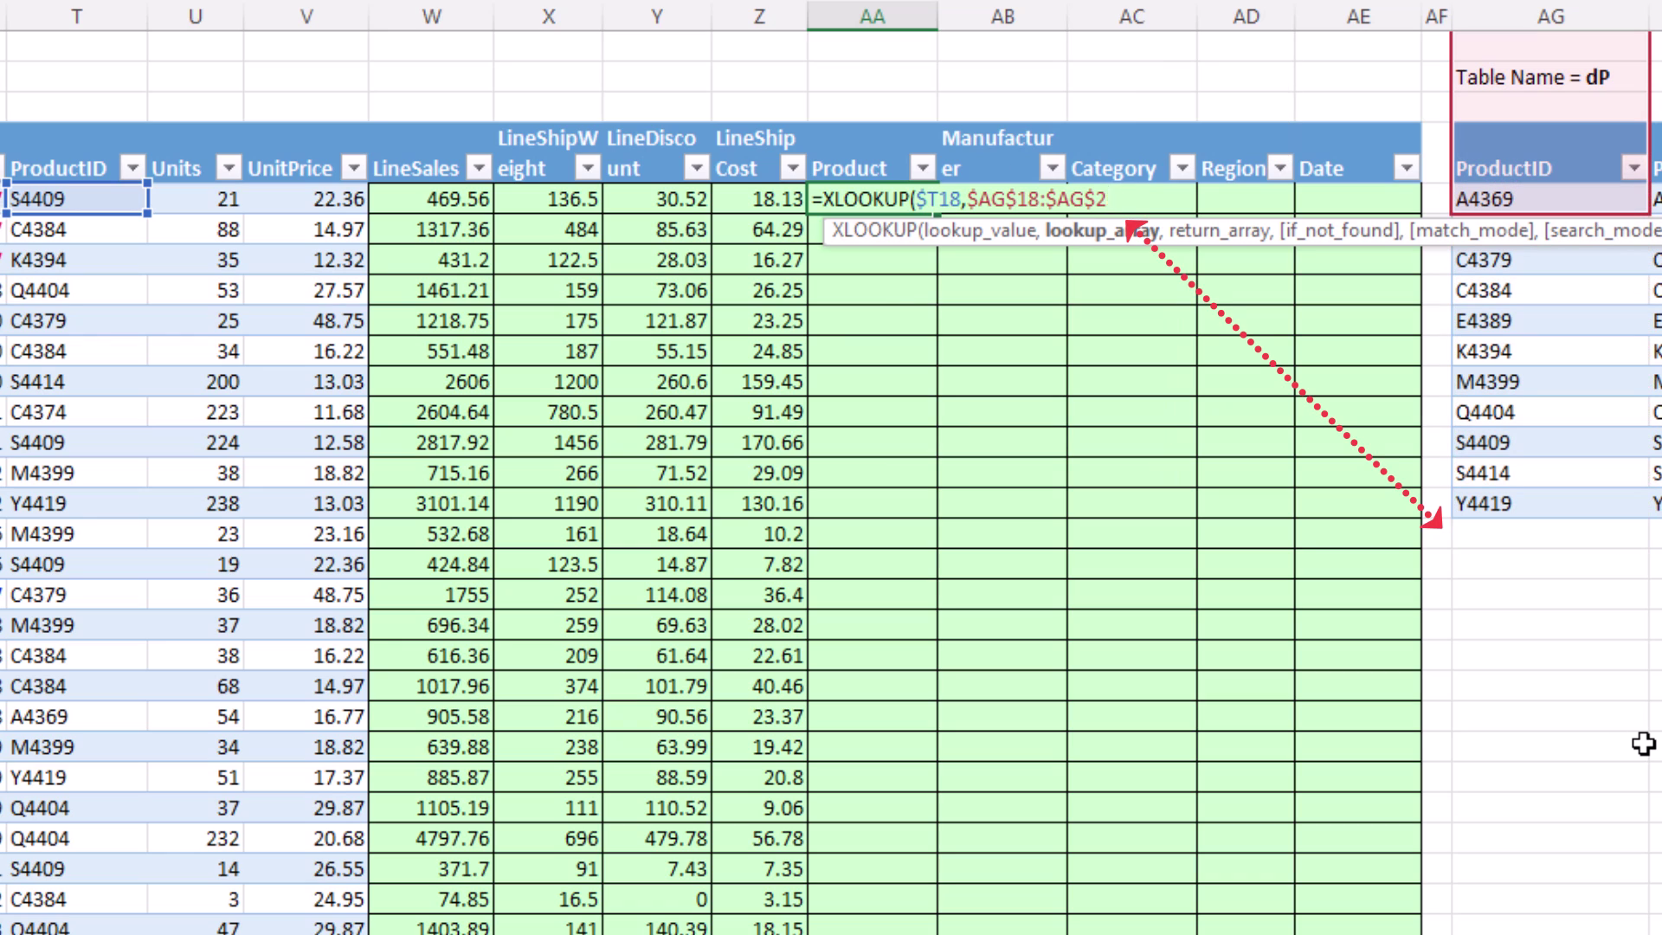
text(8,)
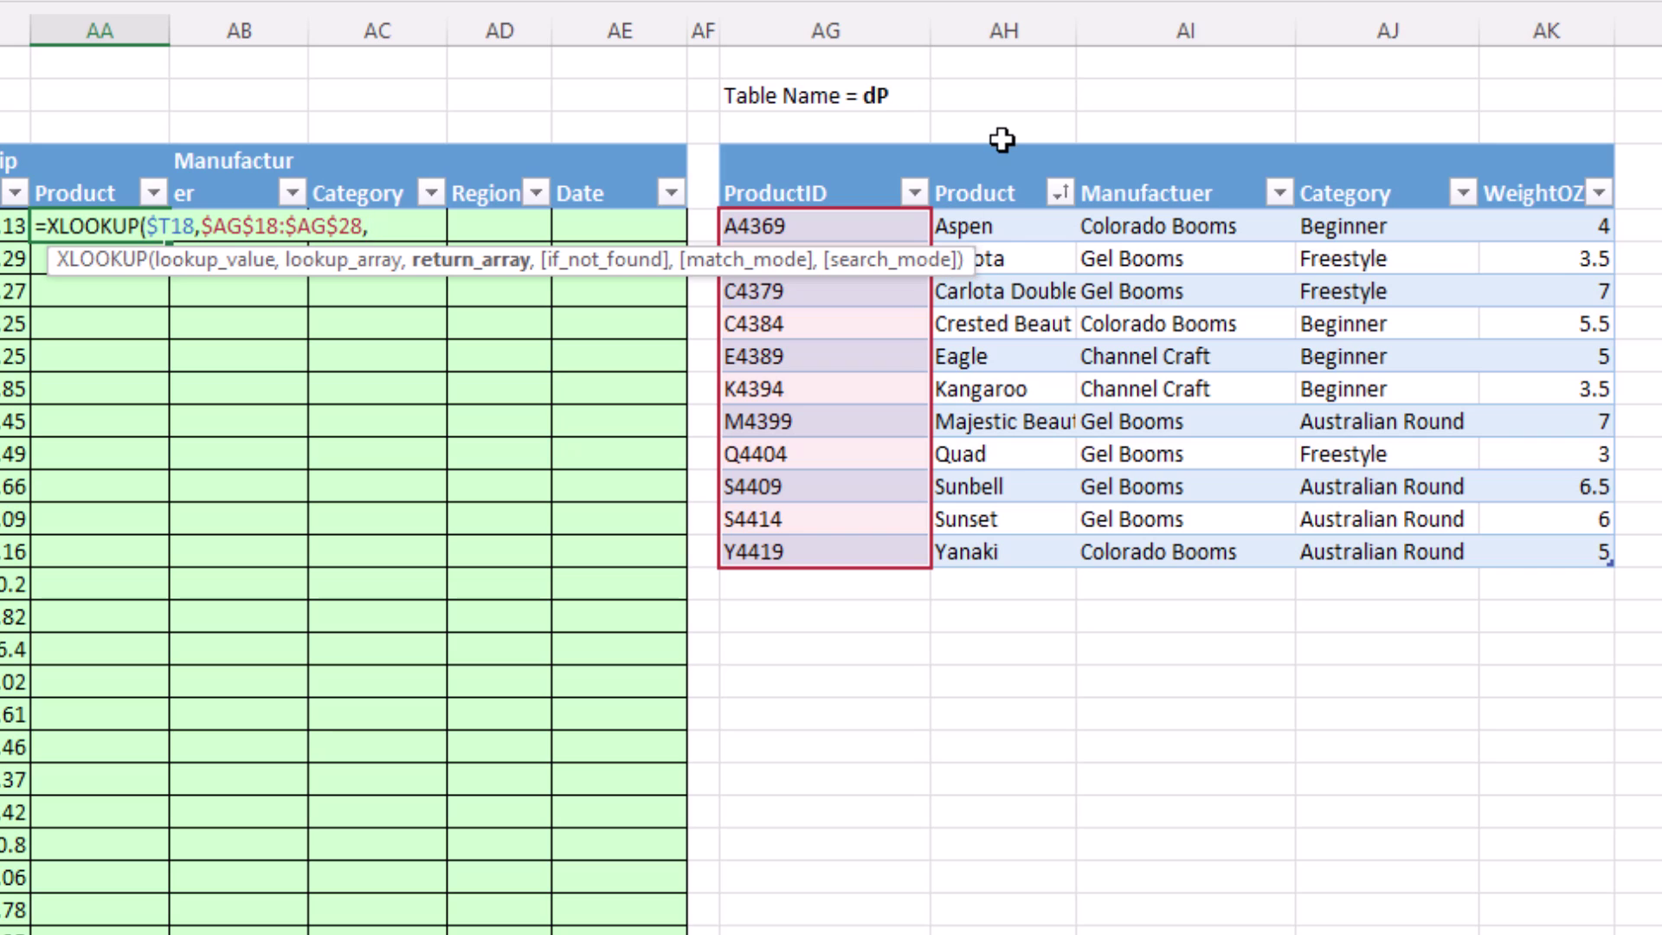
click(989, 155)
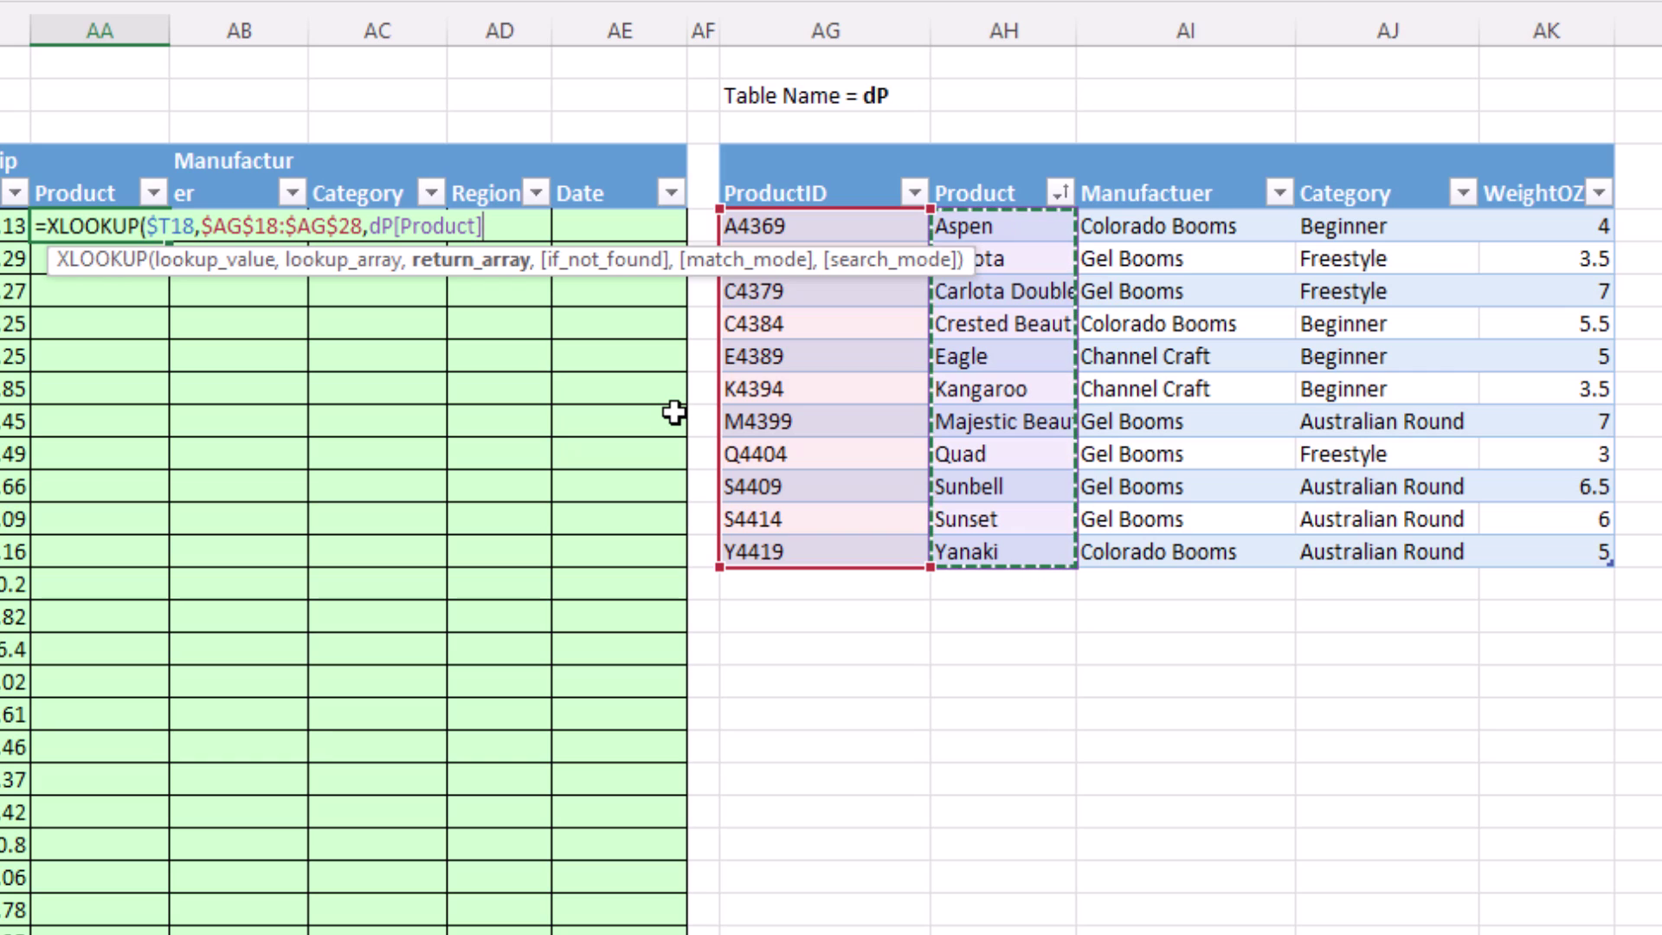
text())
key(ctrl+Return)
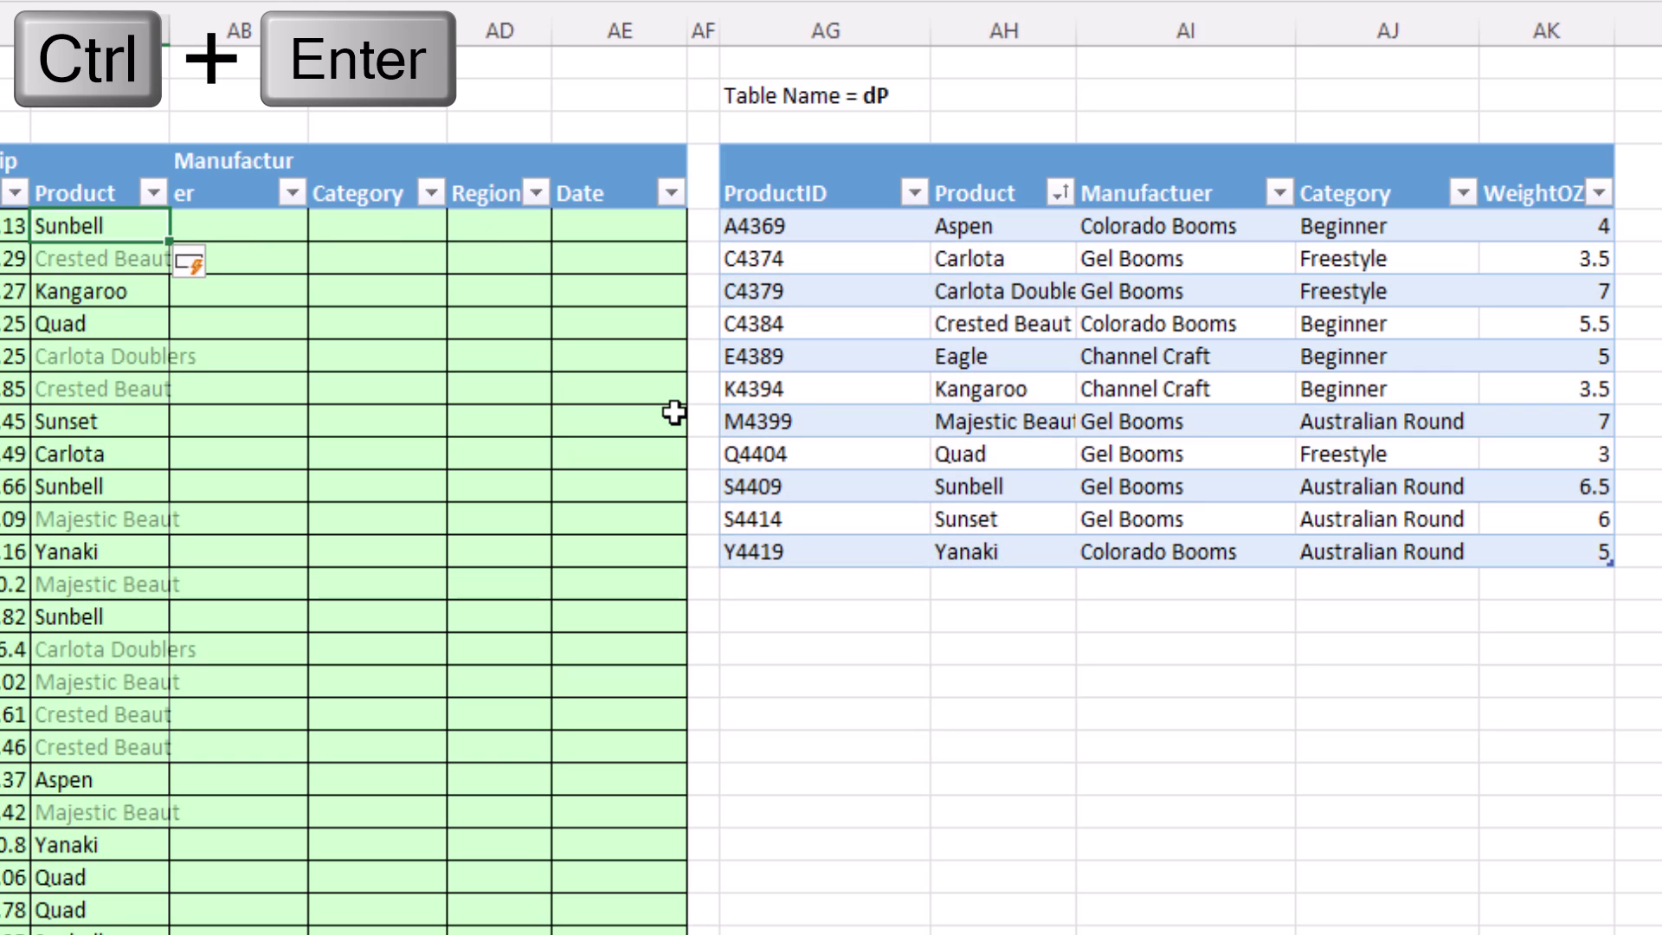
Copy the Product lookup formula across to the Manufacturer and Category columns and fill both down the table.
drag(171, 242, 389, 265)
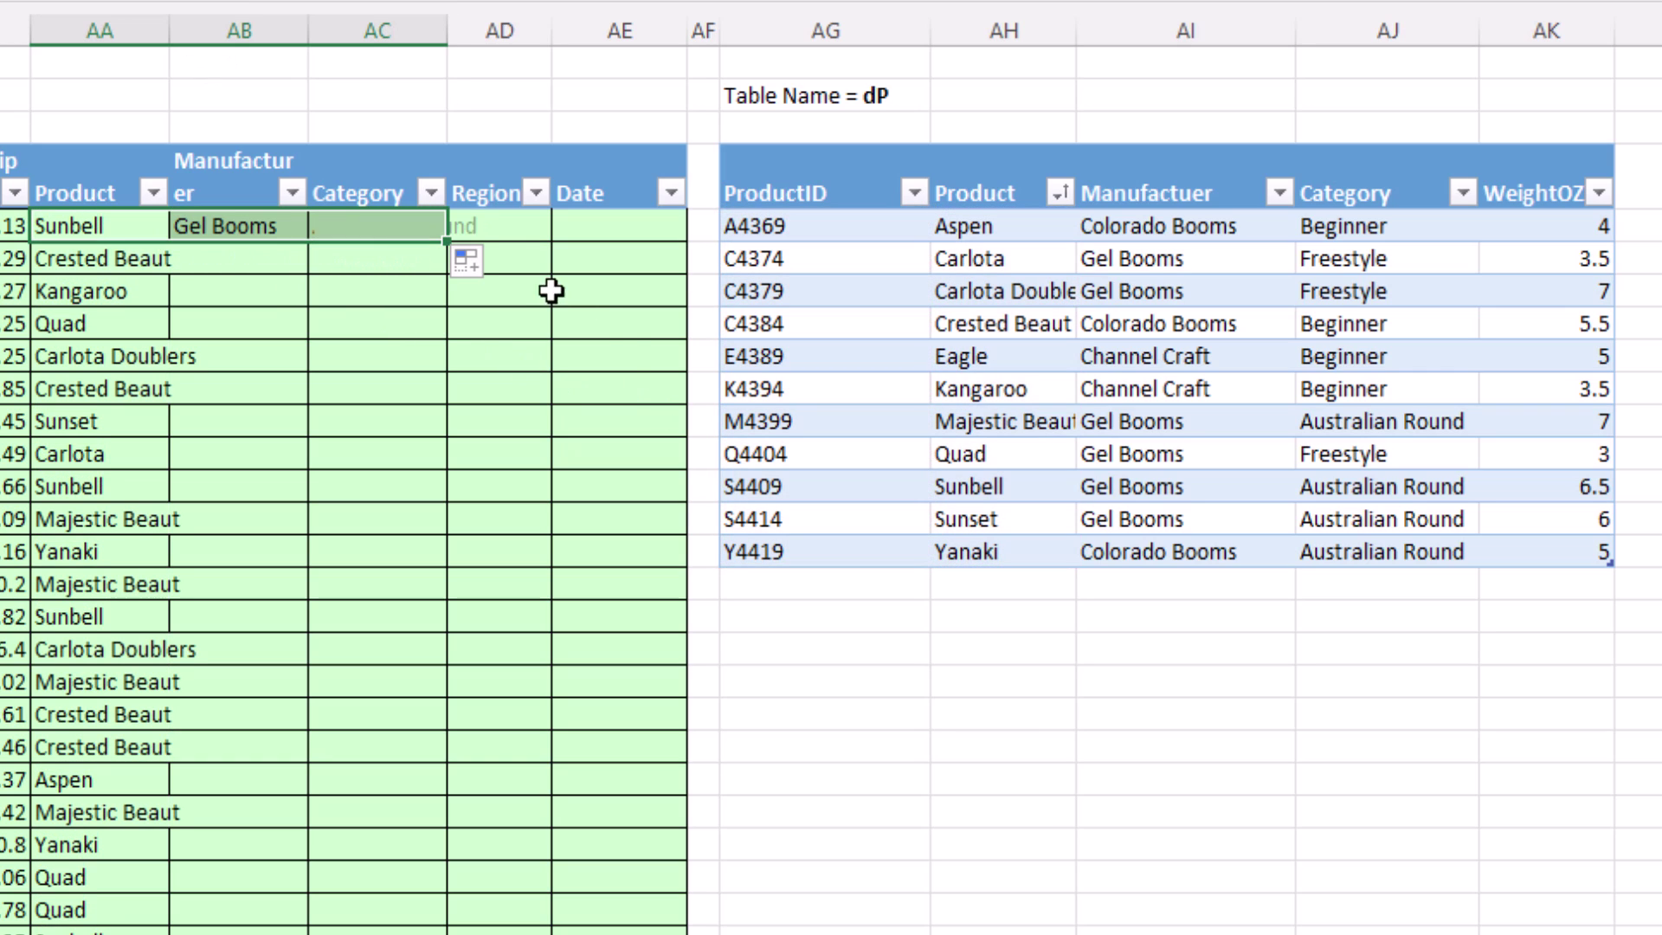
drag(263, 230, 428, 227)
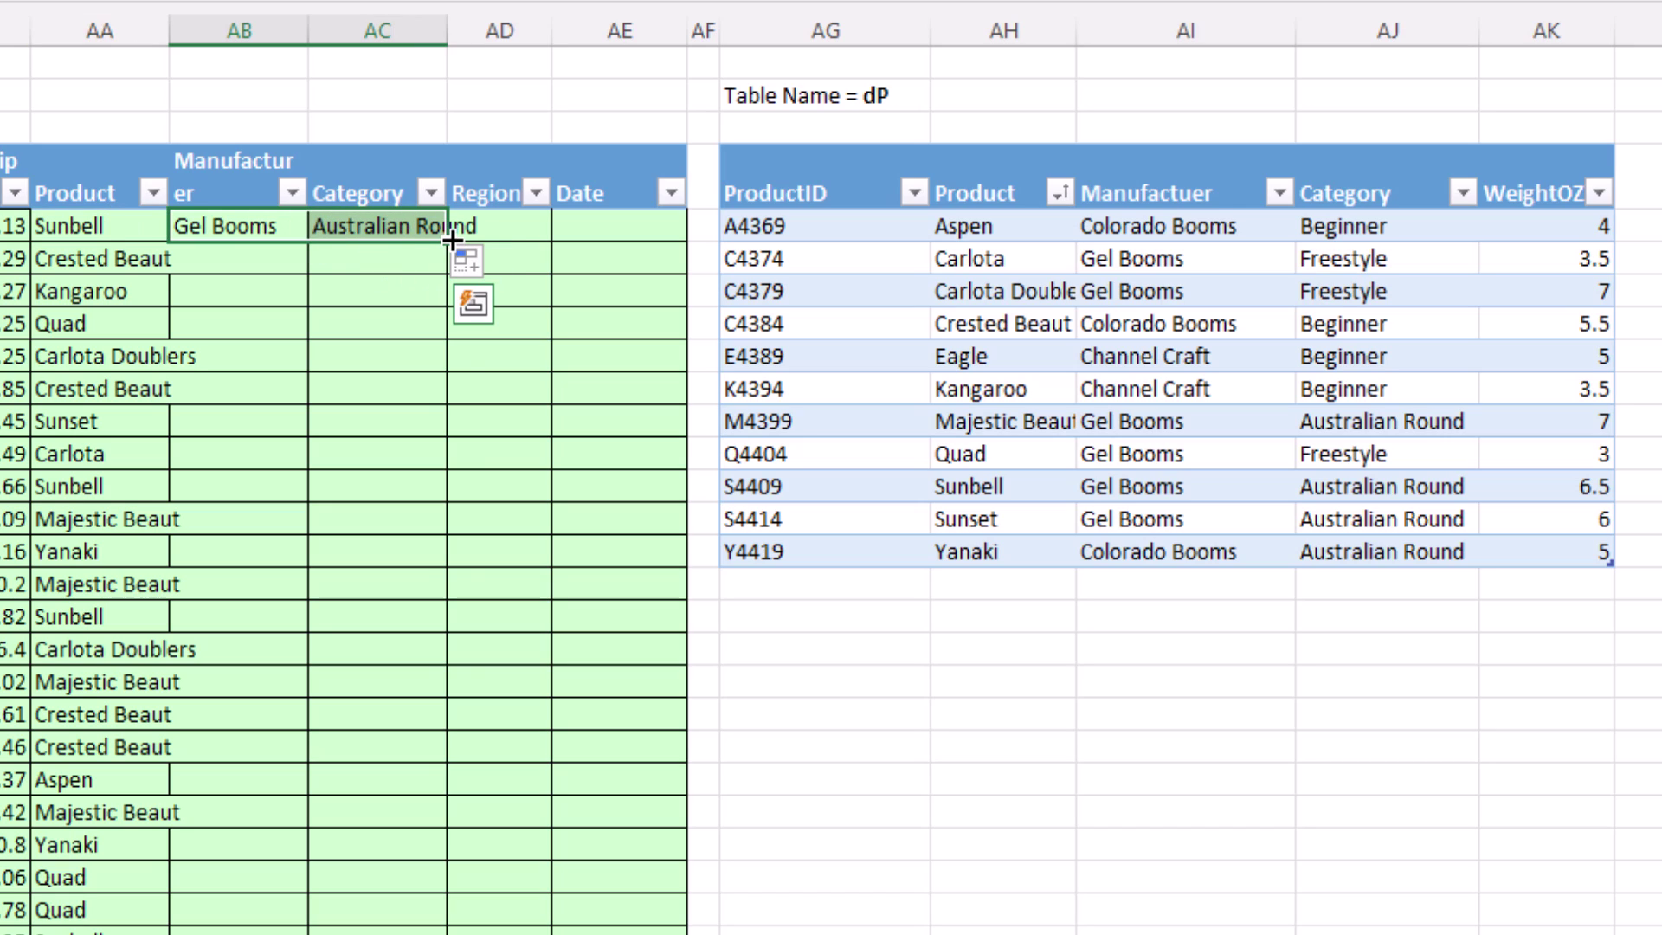
double_click(452, 241)
click(500, 225)
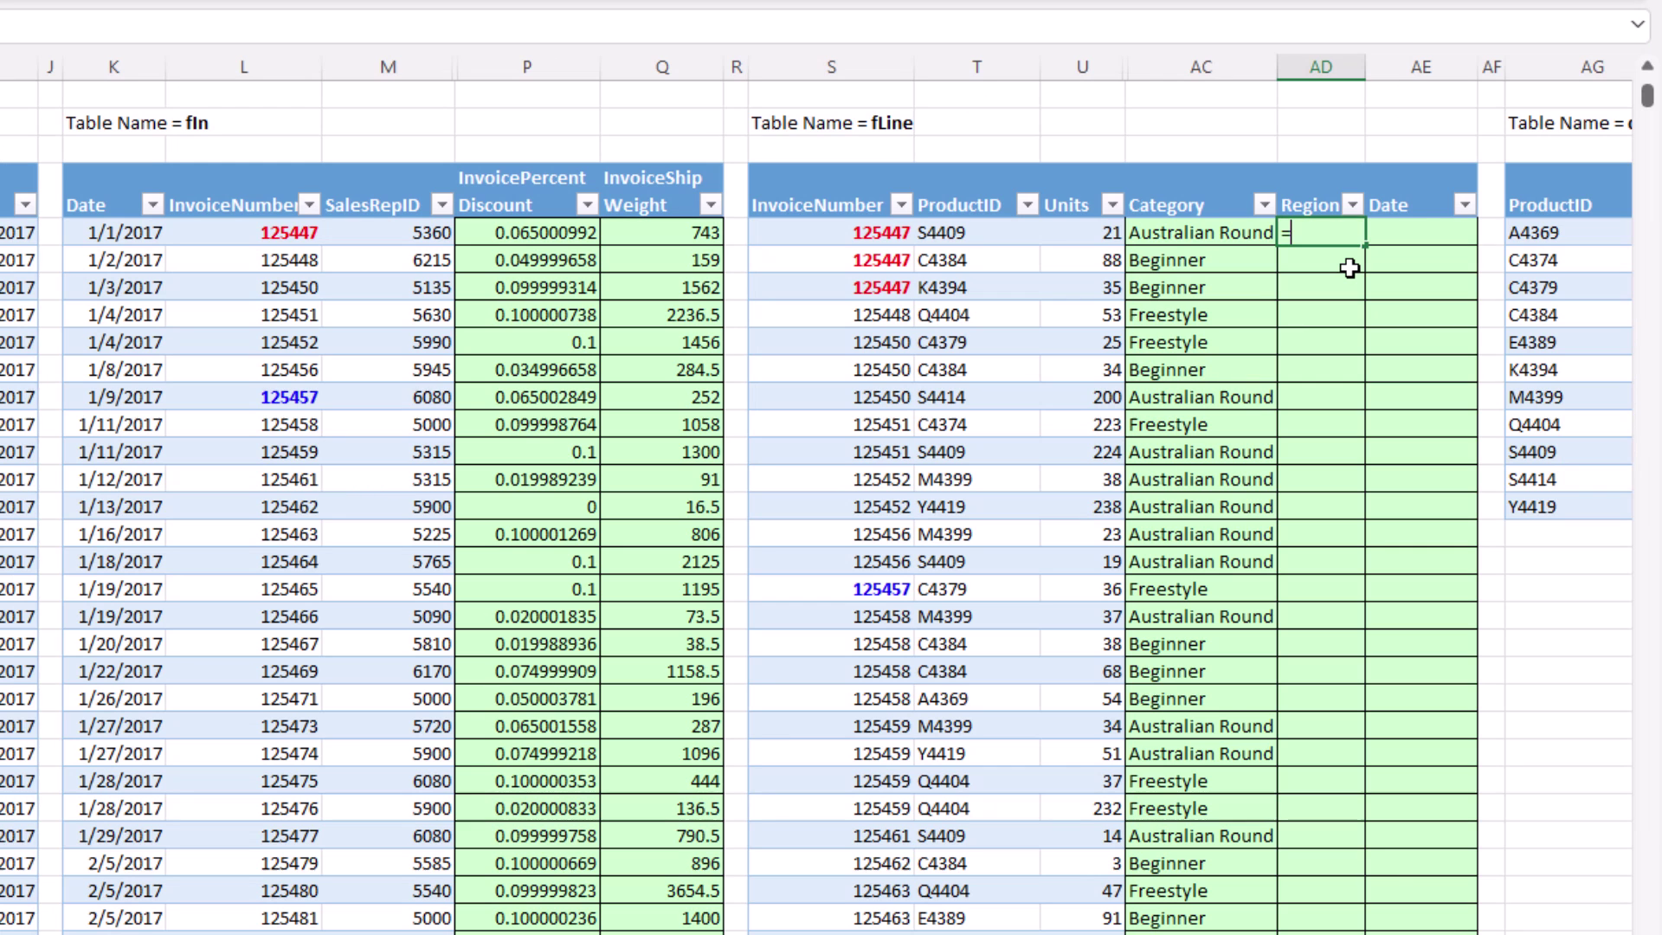
text(=xl)
key(Tab)
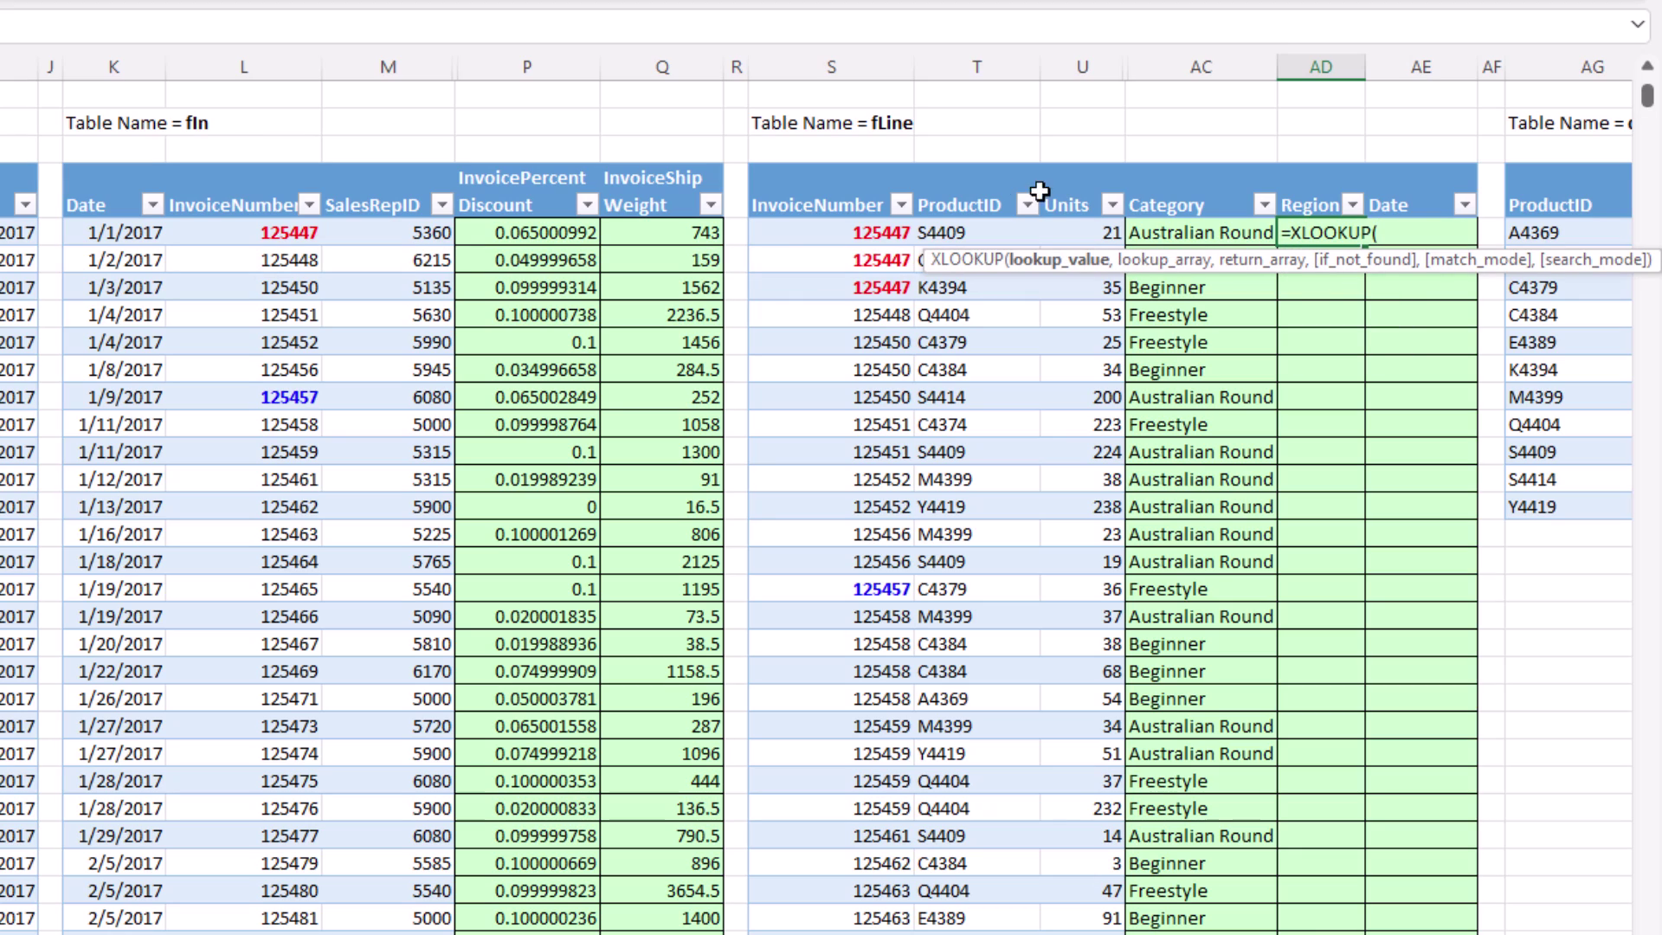
click(859, 228)
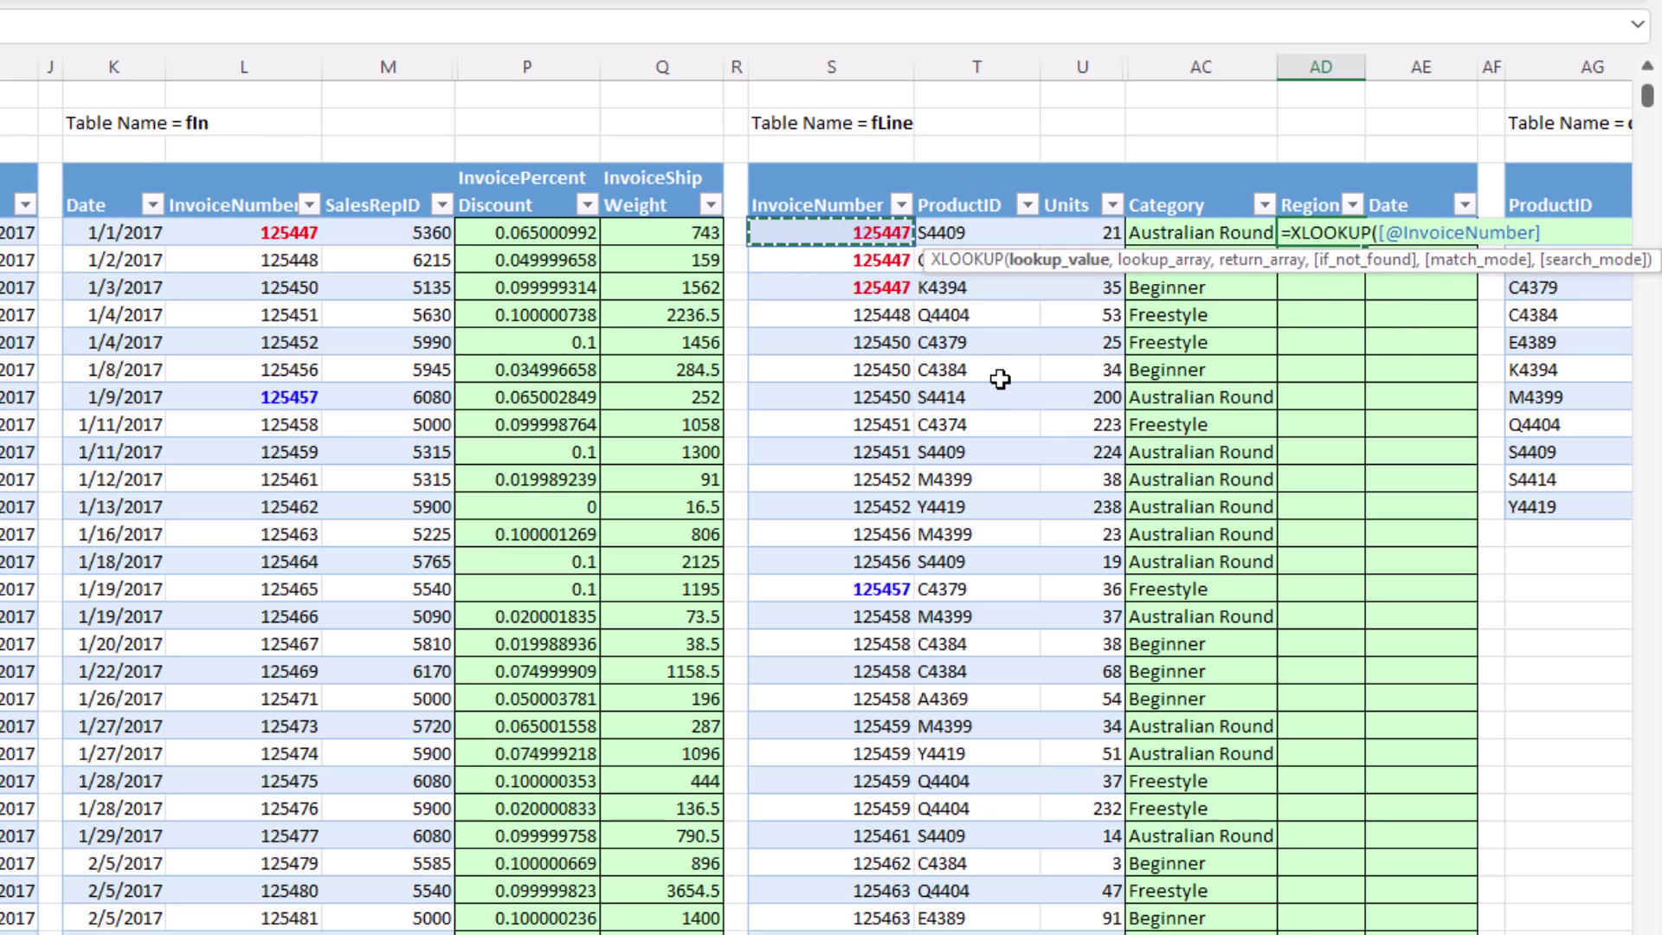
text(,)
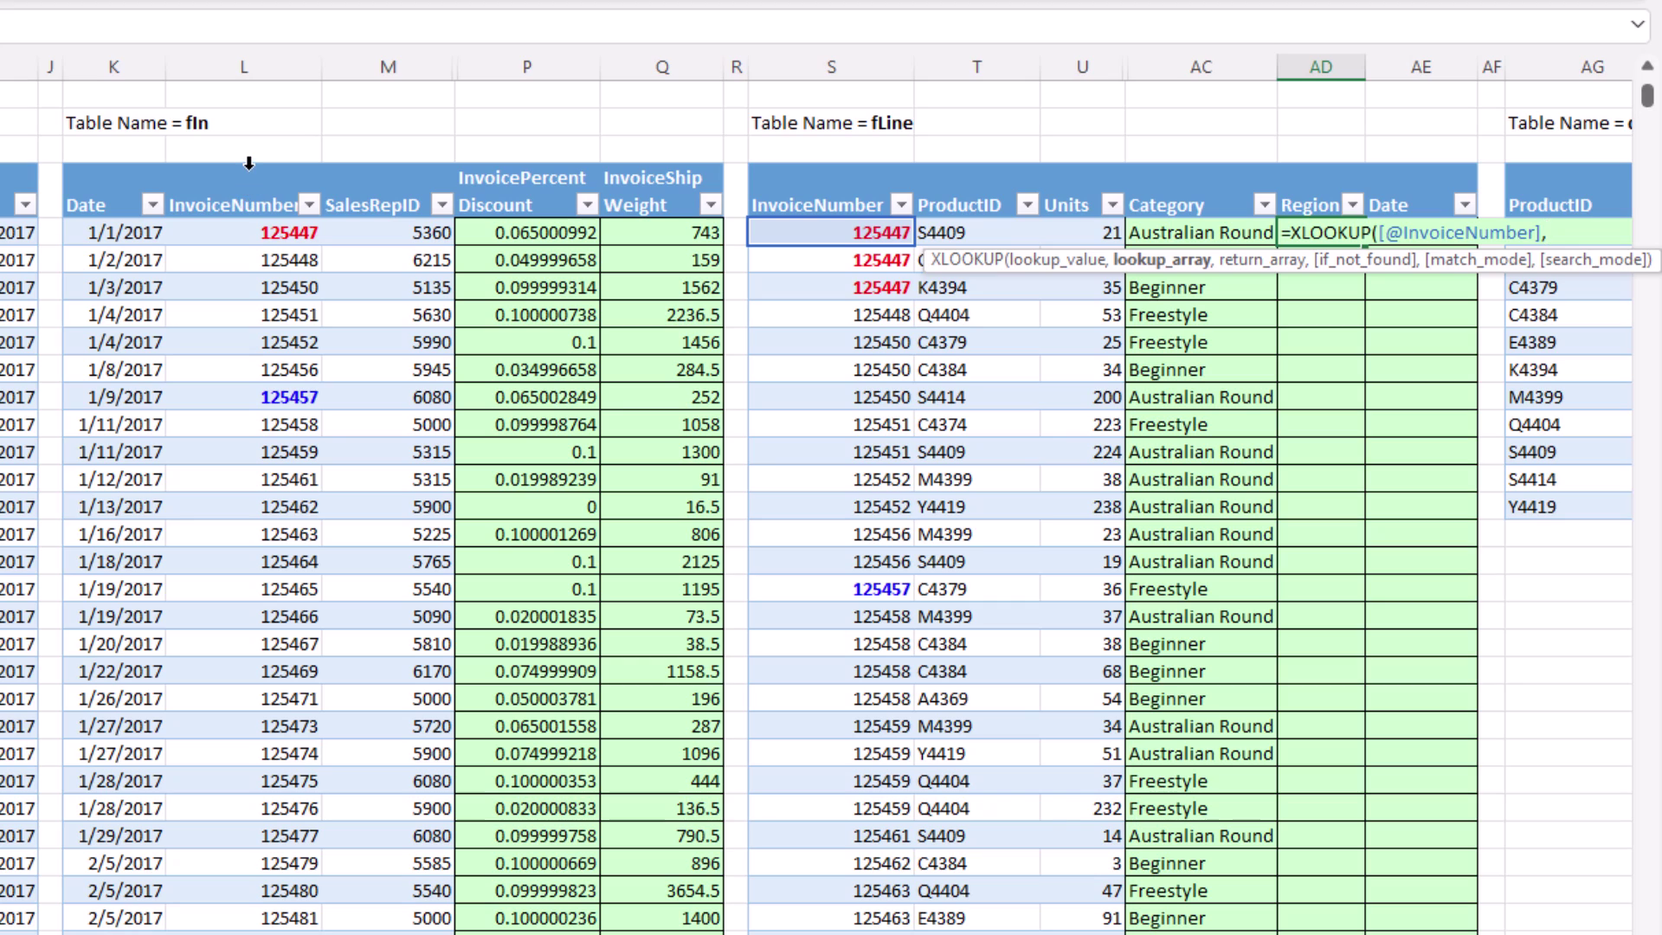
click(248, 163)
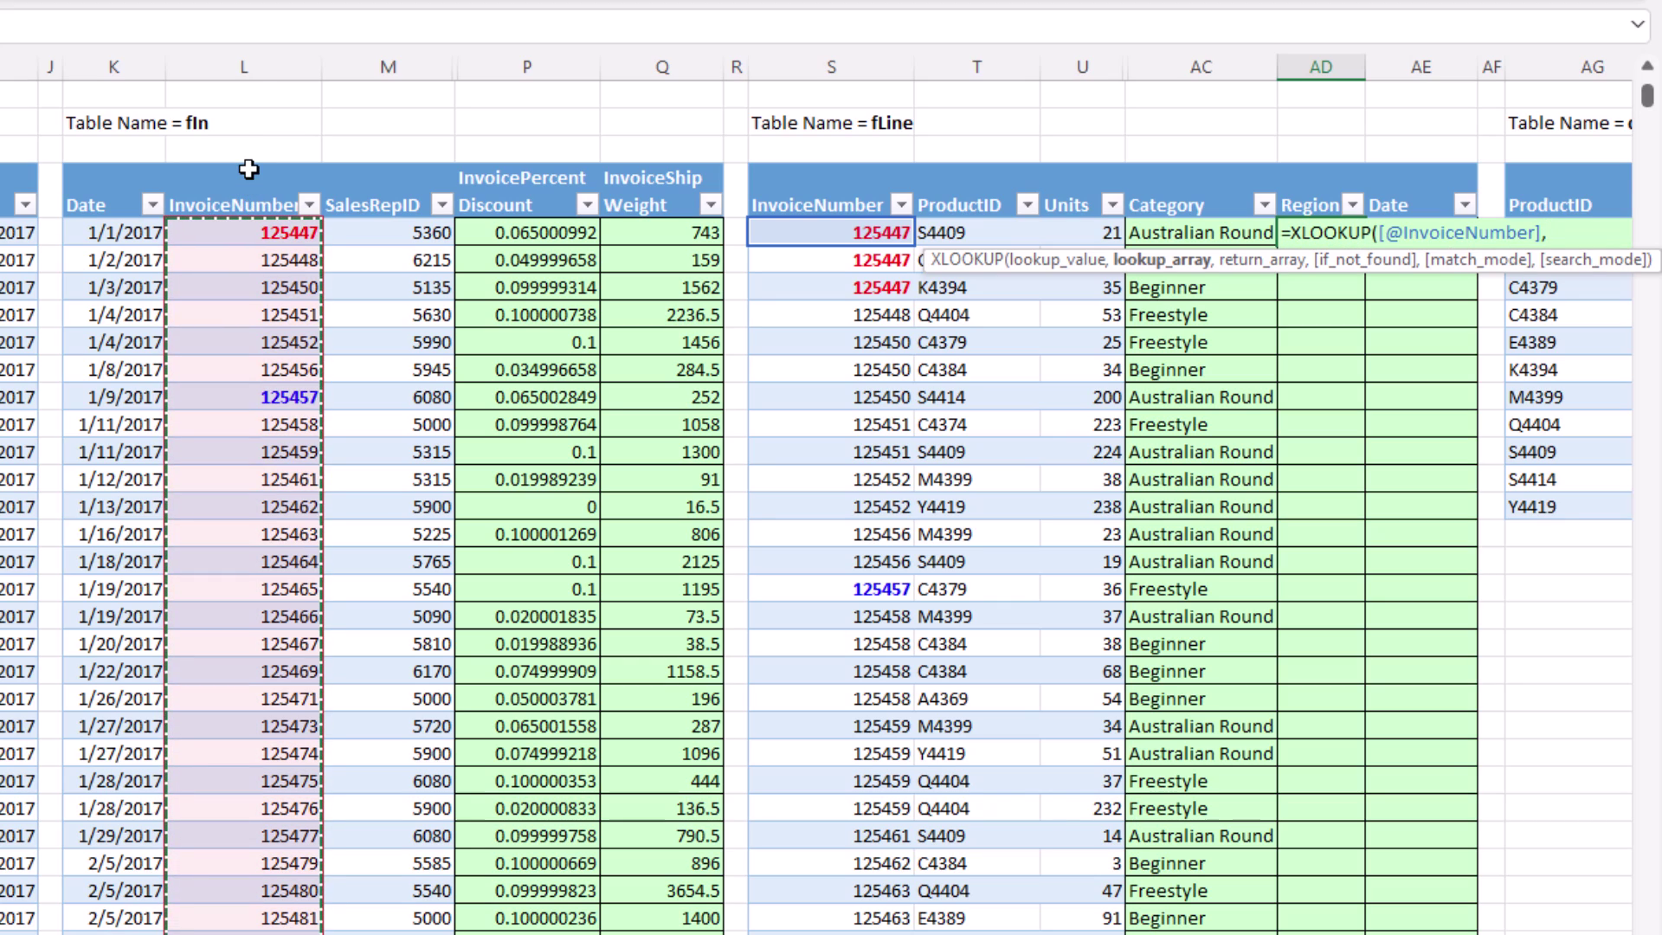
text(,)
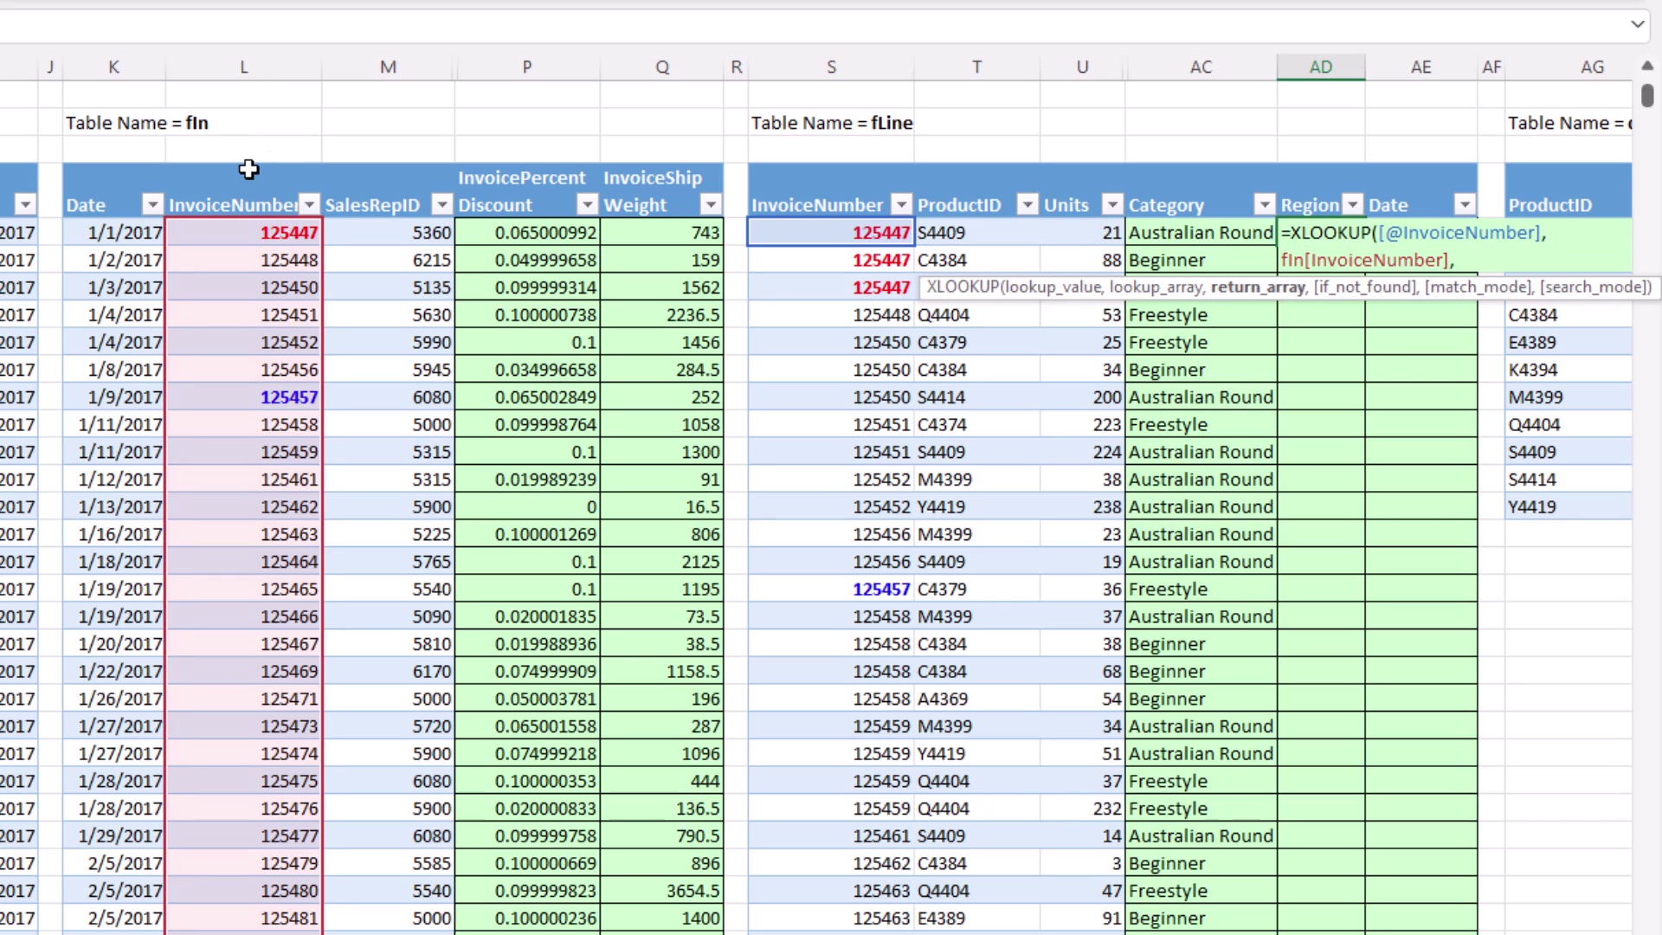
click(407, 165)
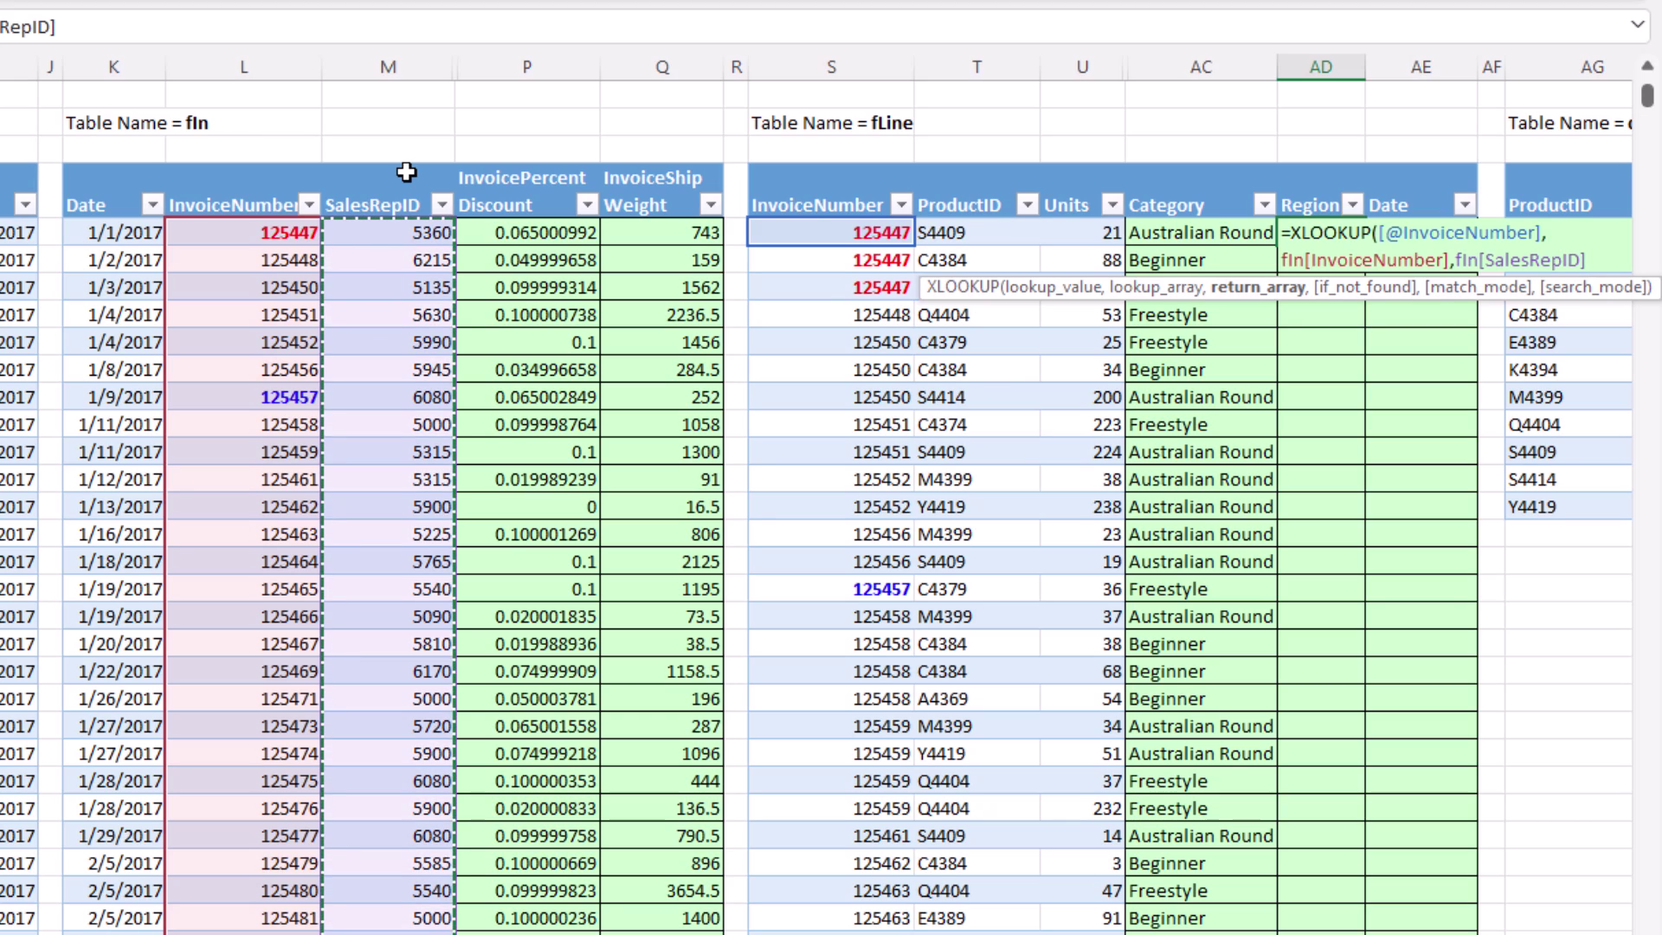
text())
key(ctrl+Return)
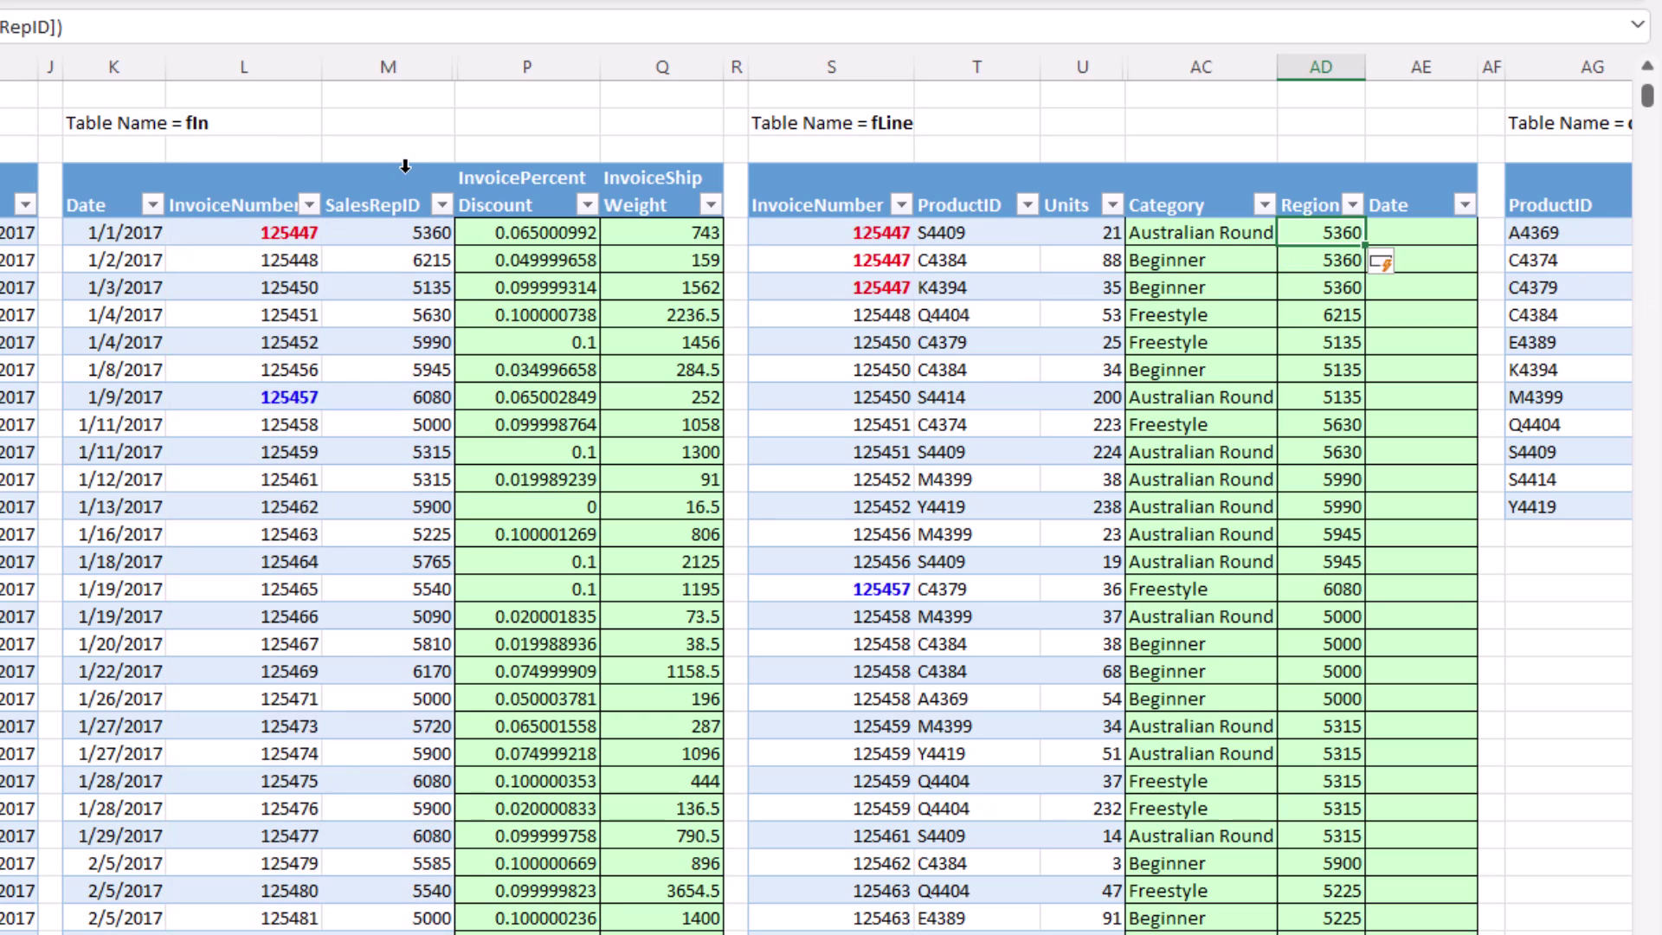
Nest the Region formula as the lookup value of an outer XLOOKUP that searches dSR[SalesRepID] and returns dSR[Region].
key(F2)
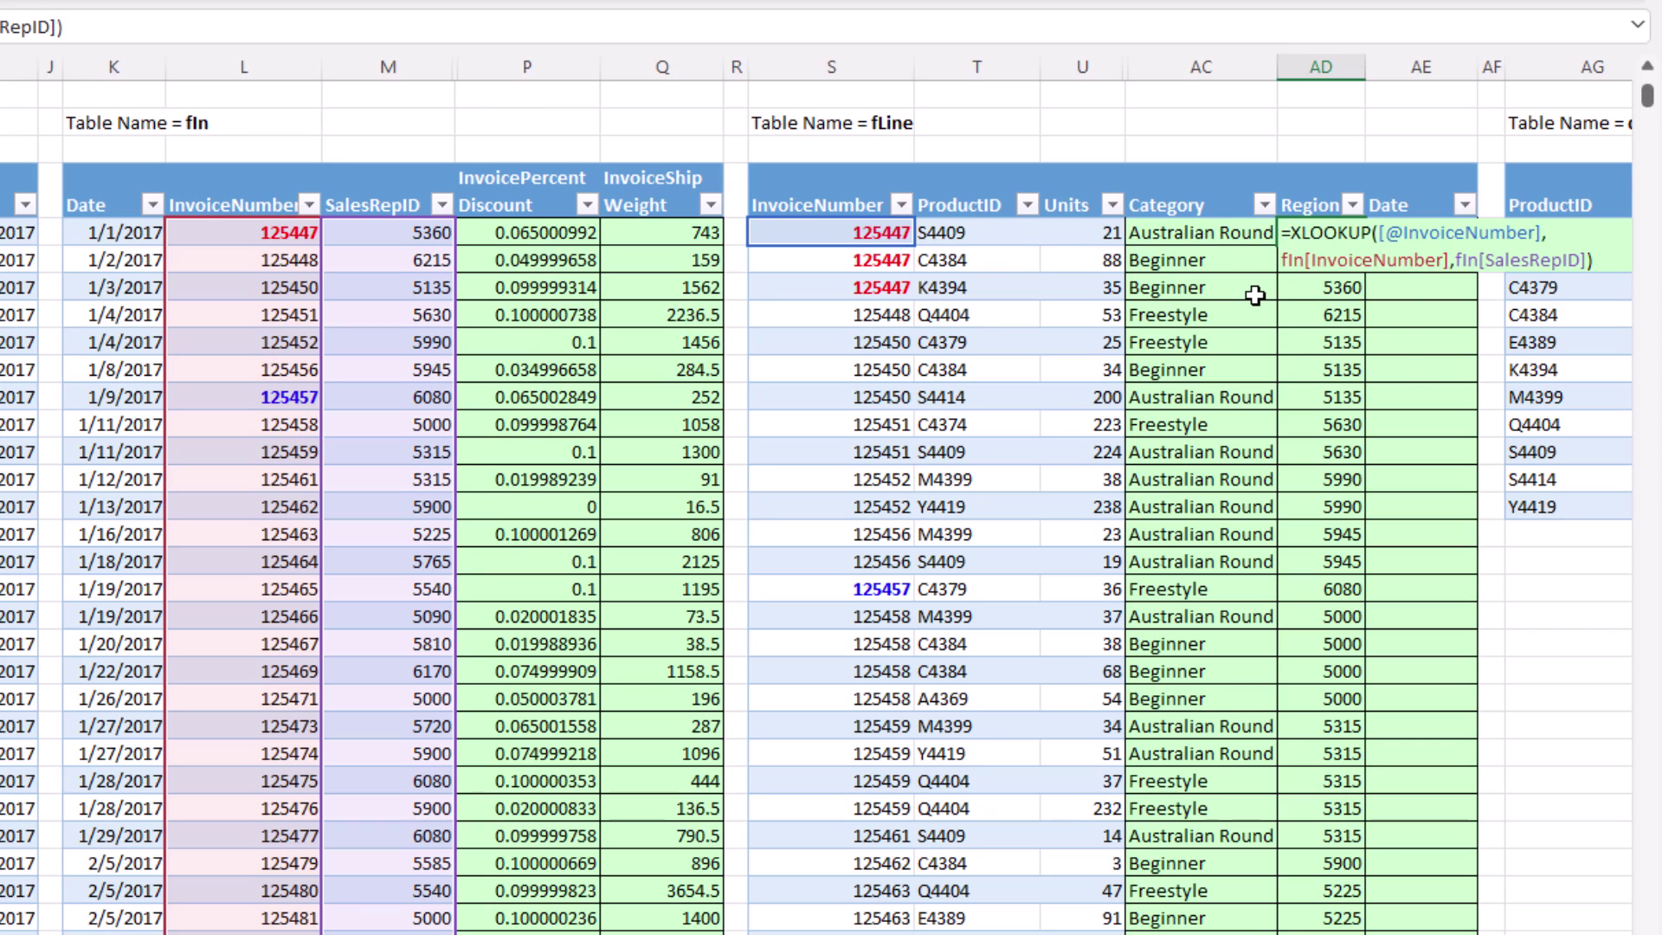
text(xl)
key(Tab)
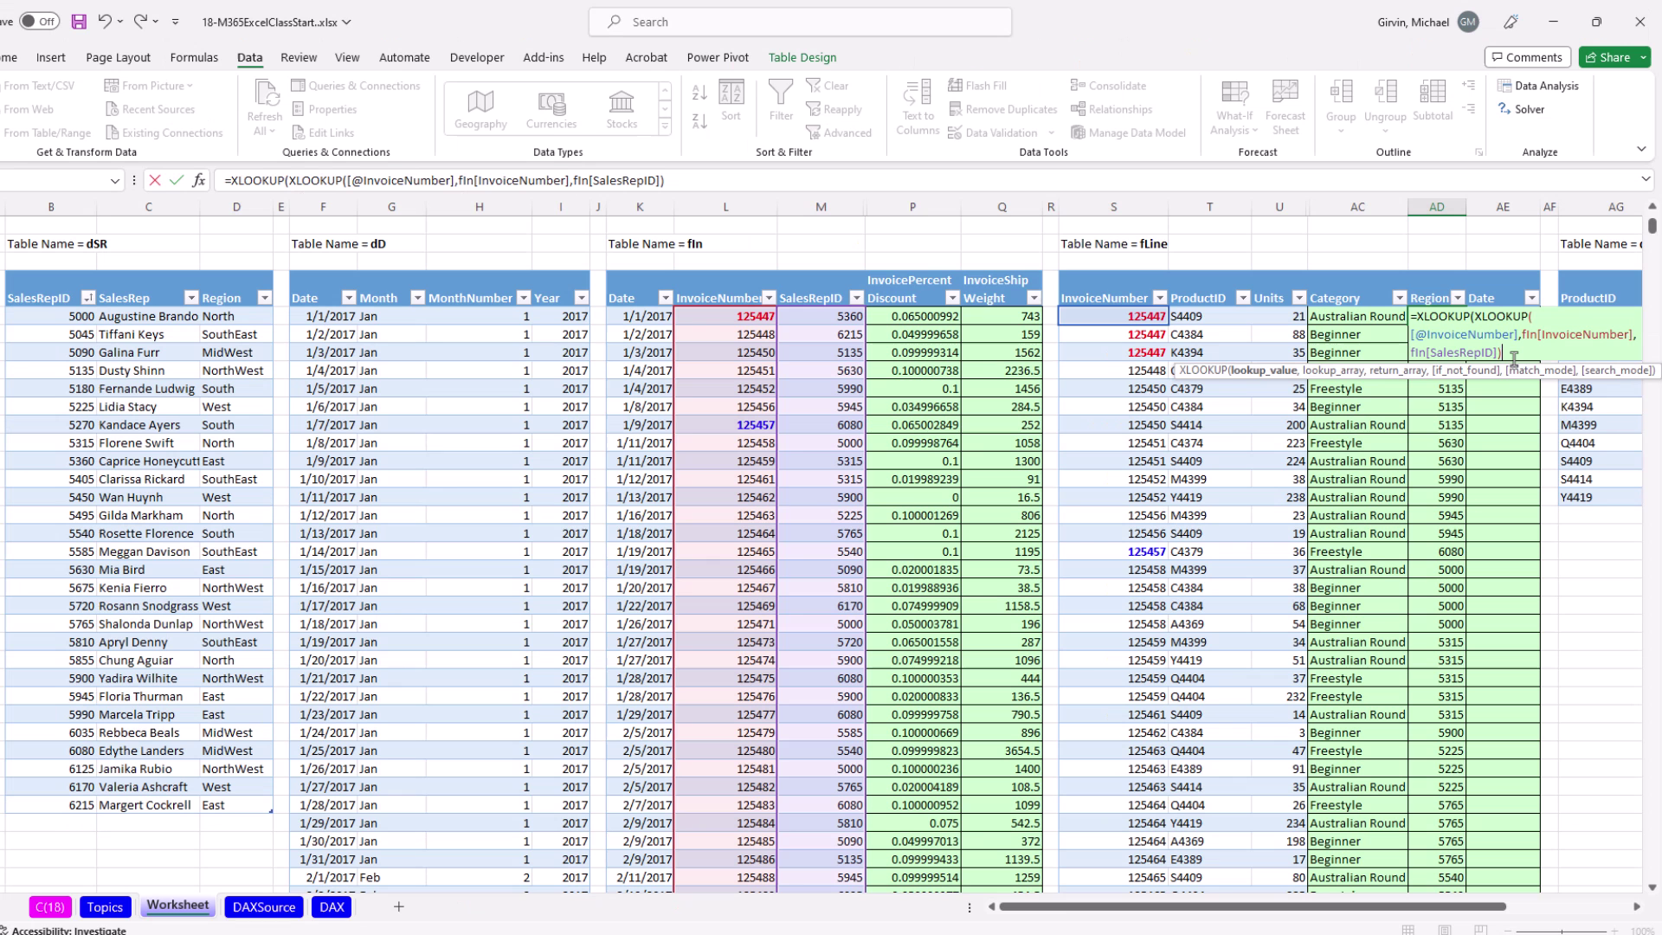
text(,)
click(47, 272)
text(,)
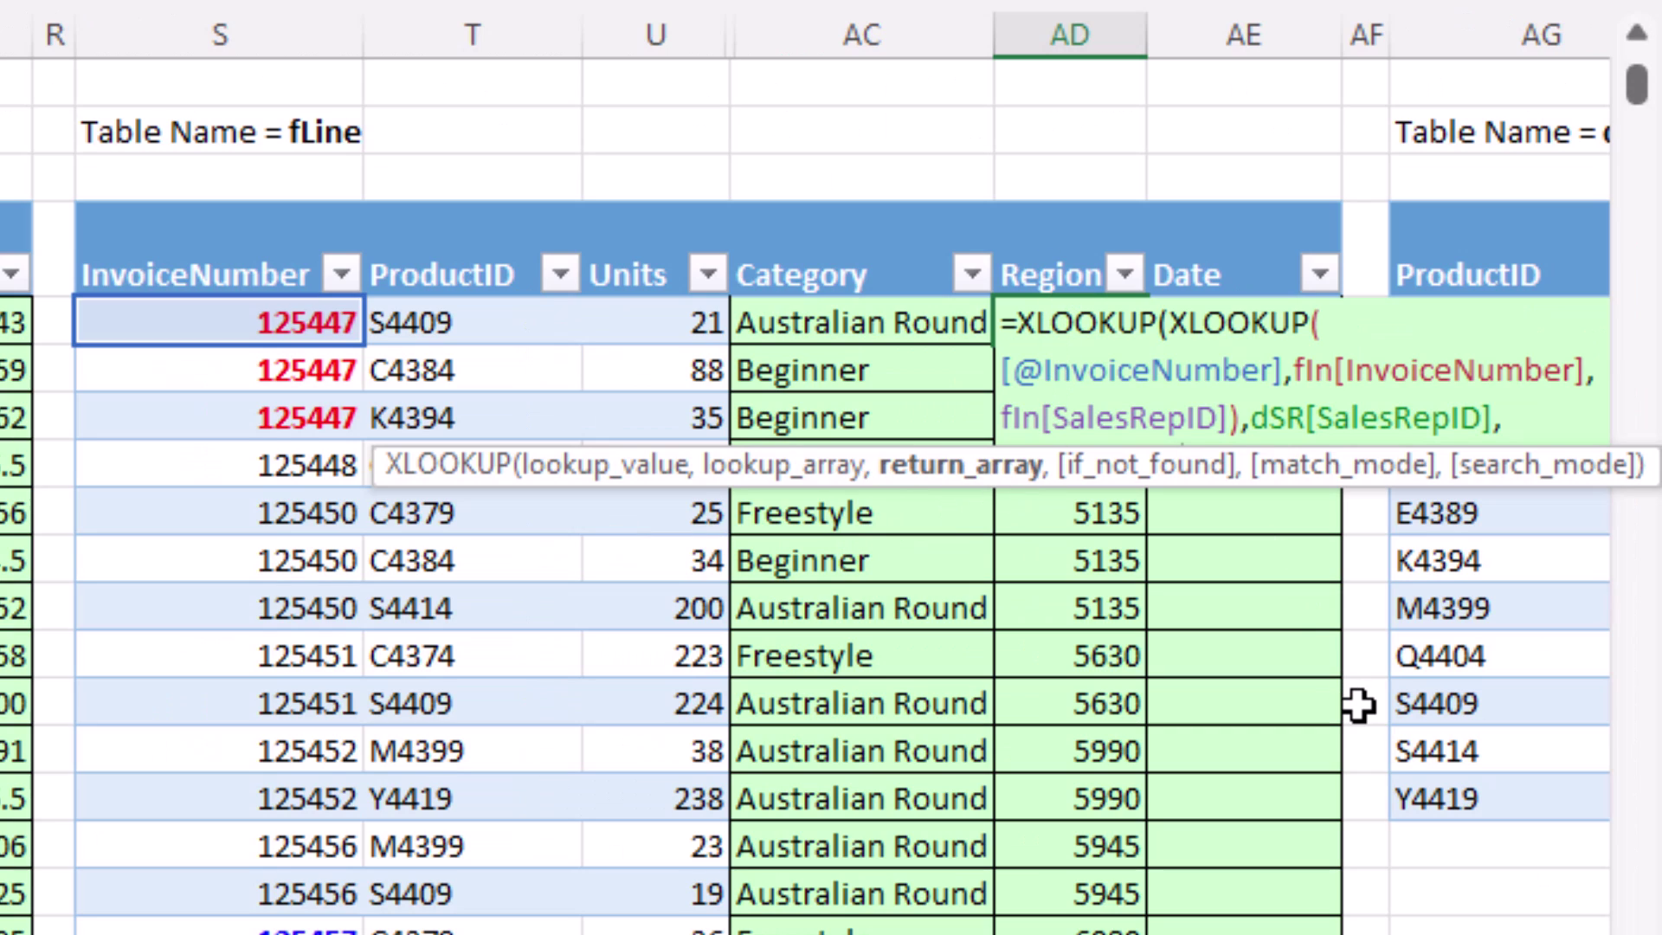
text(dSR[Region])
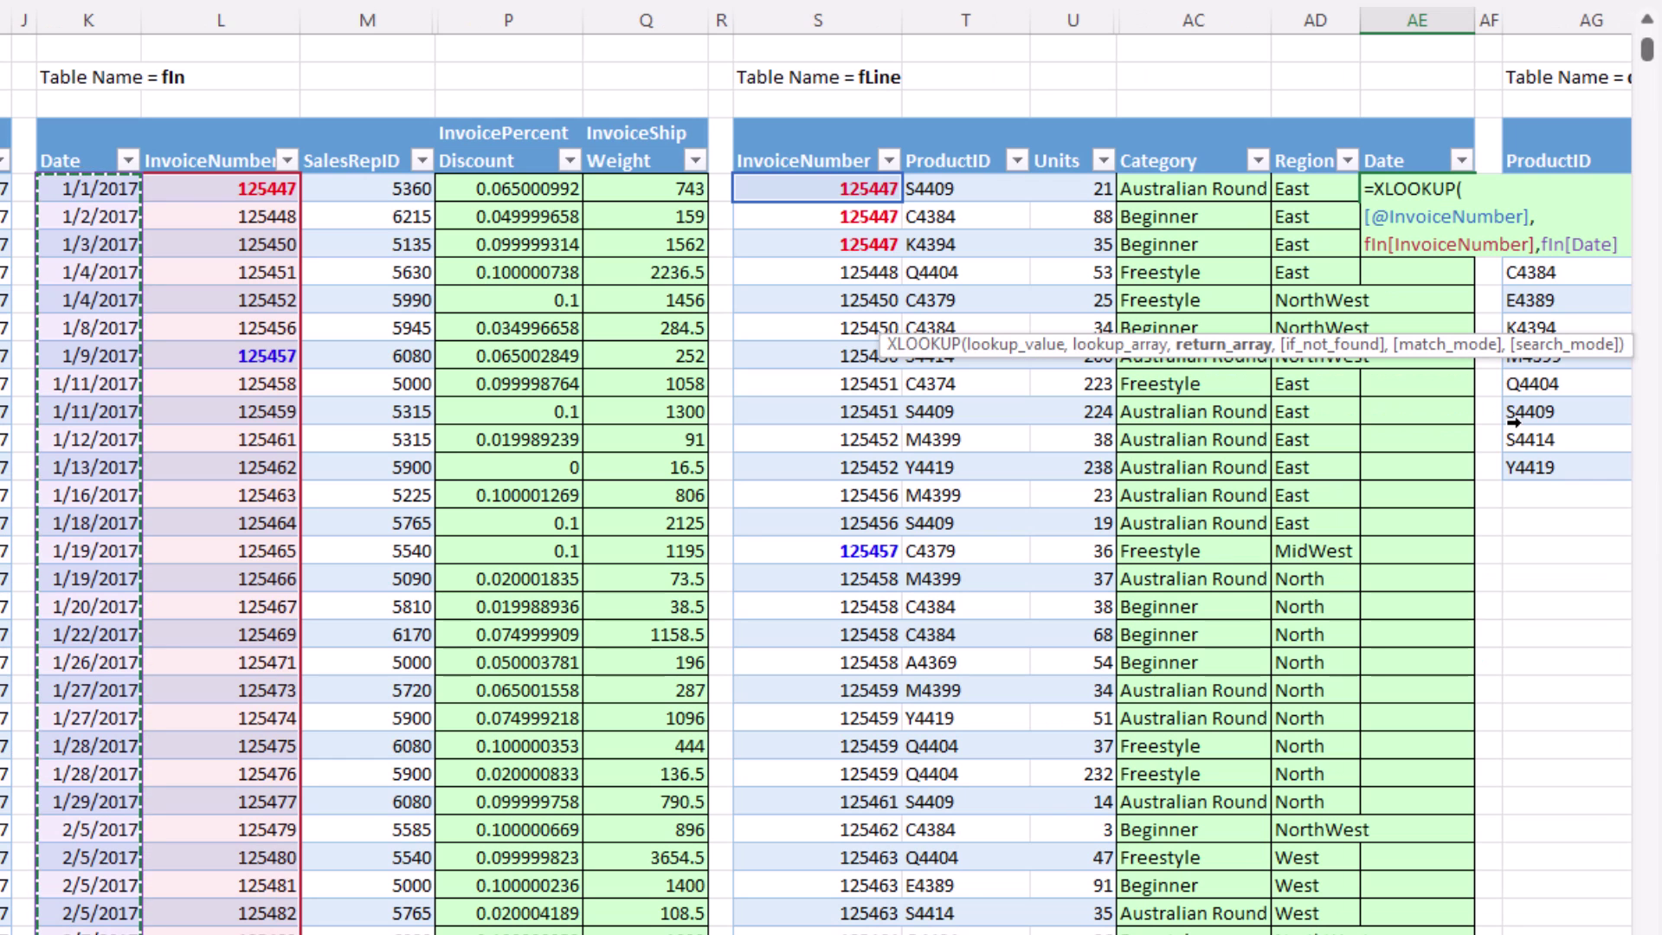
text())
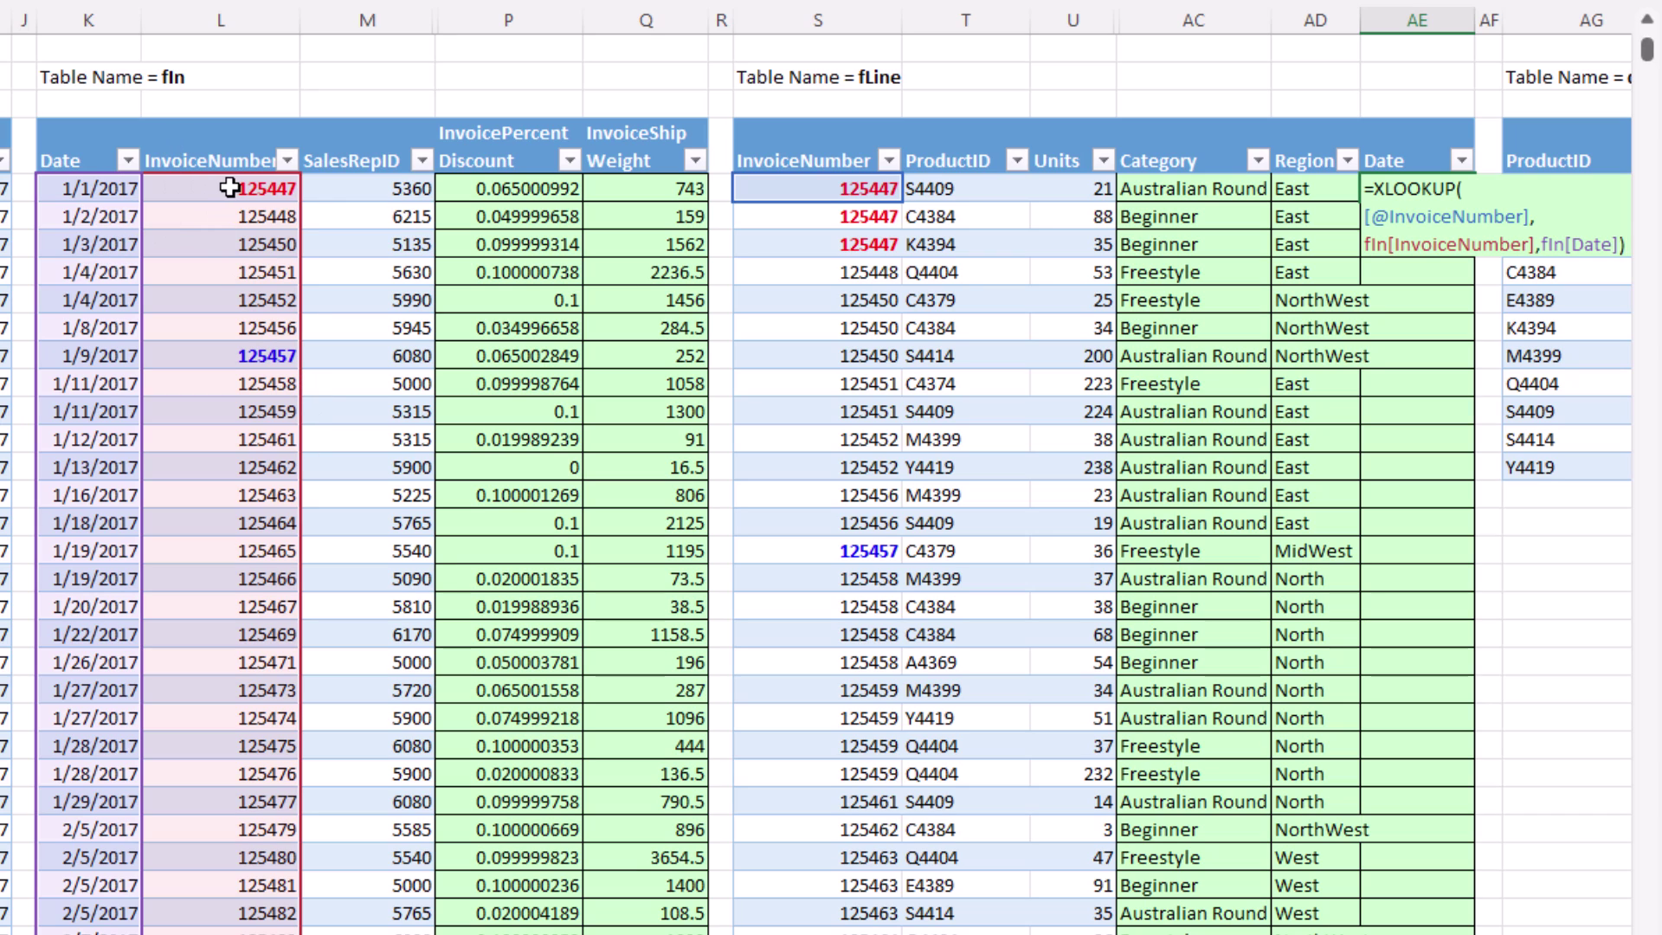
key(Return)
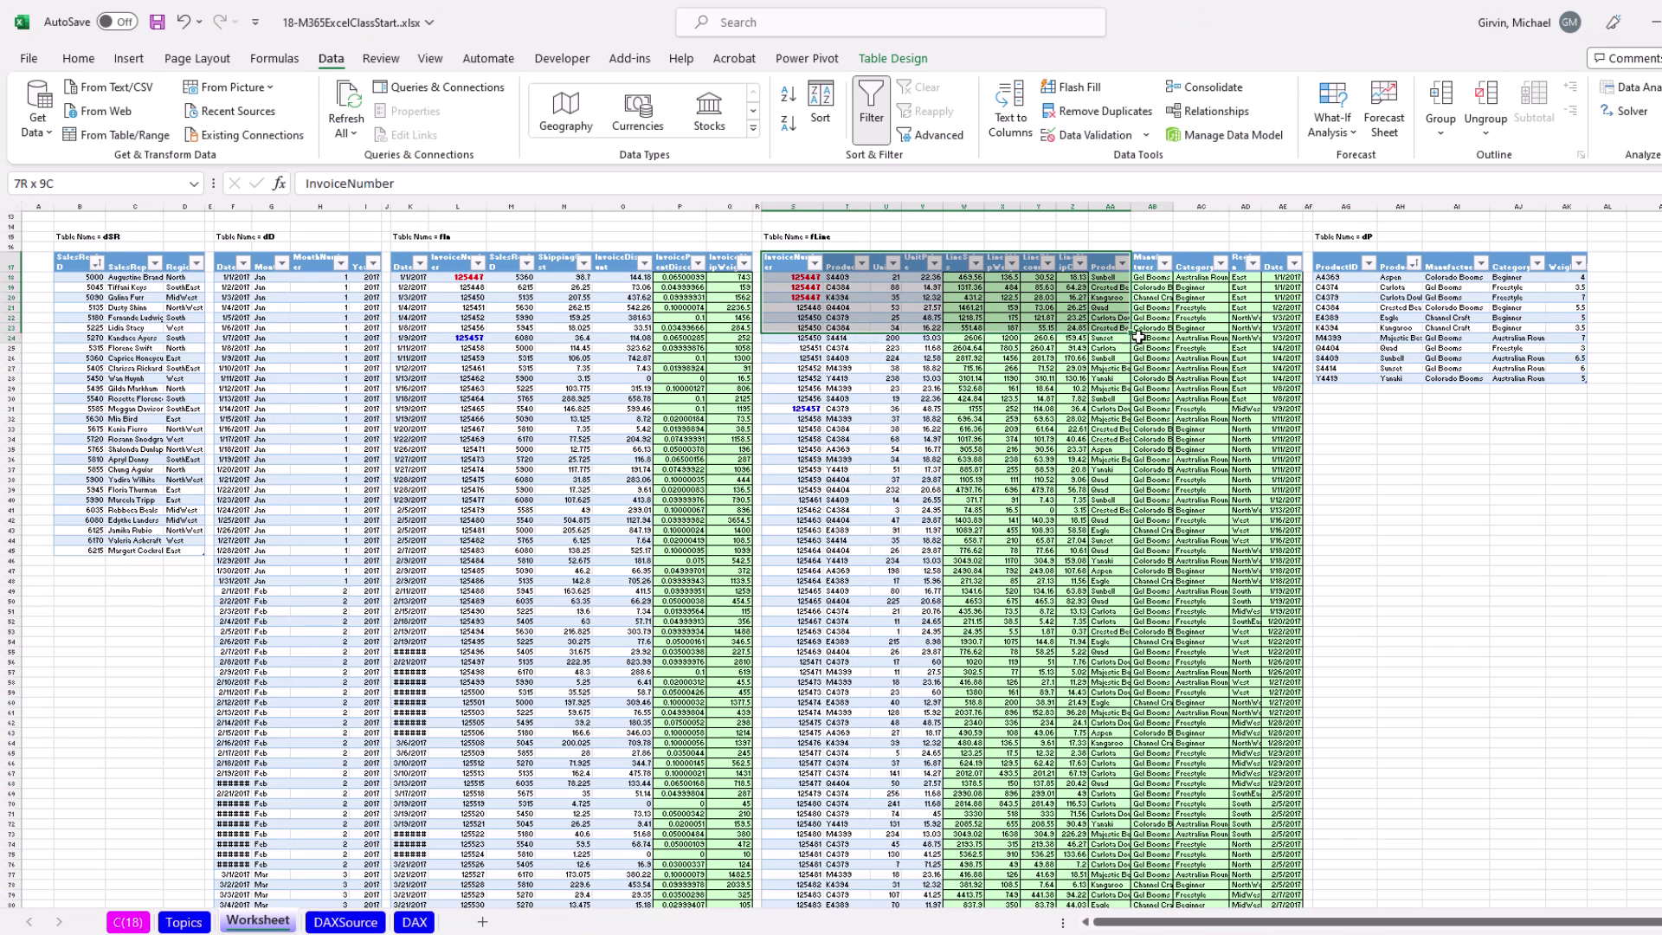
drag(784, 260, 1294, 786)
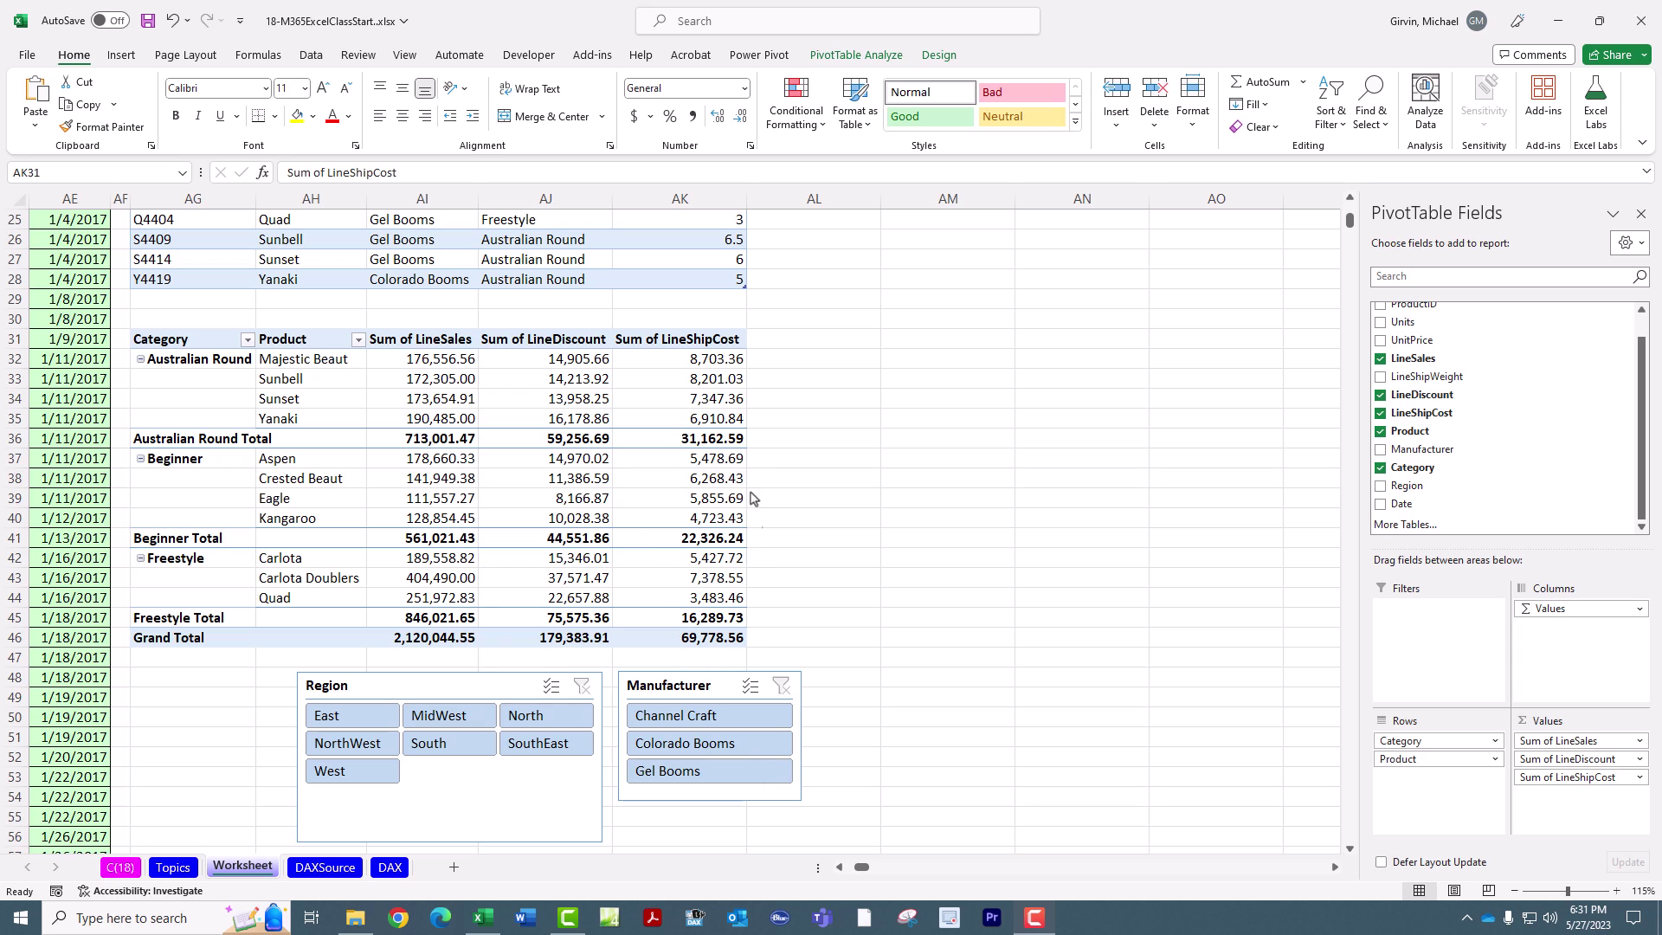
Add the Date field to the PivotTable's columns and rename the resulting Years (Date) field as Year.
click(719, 342)
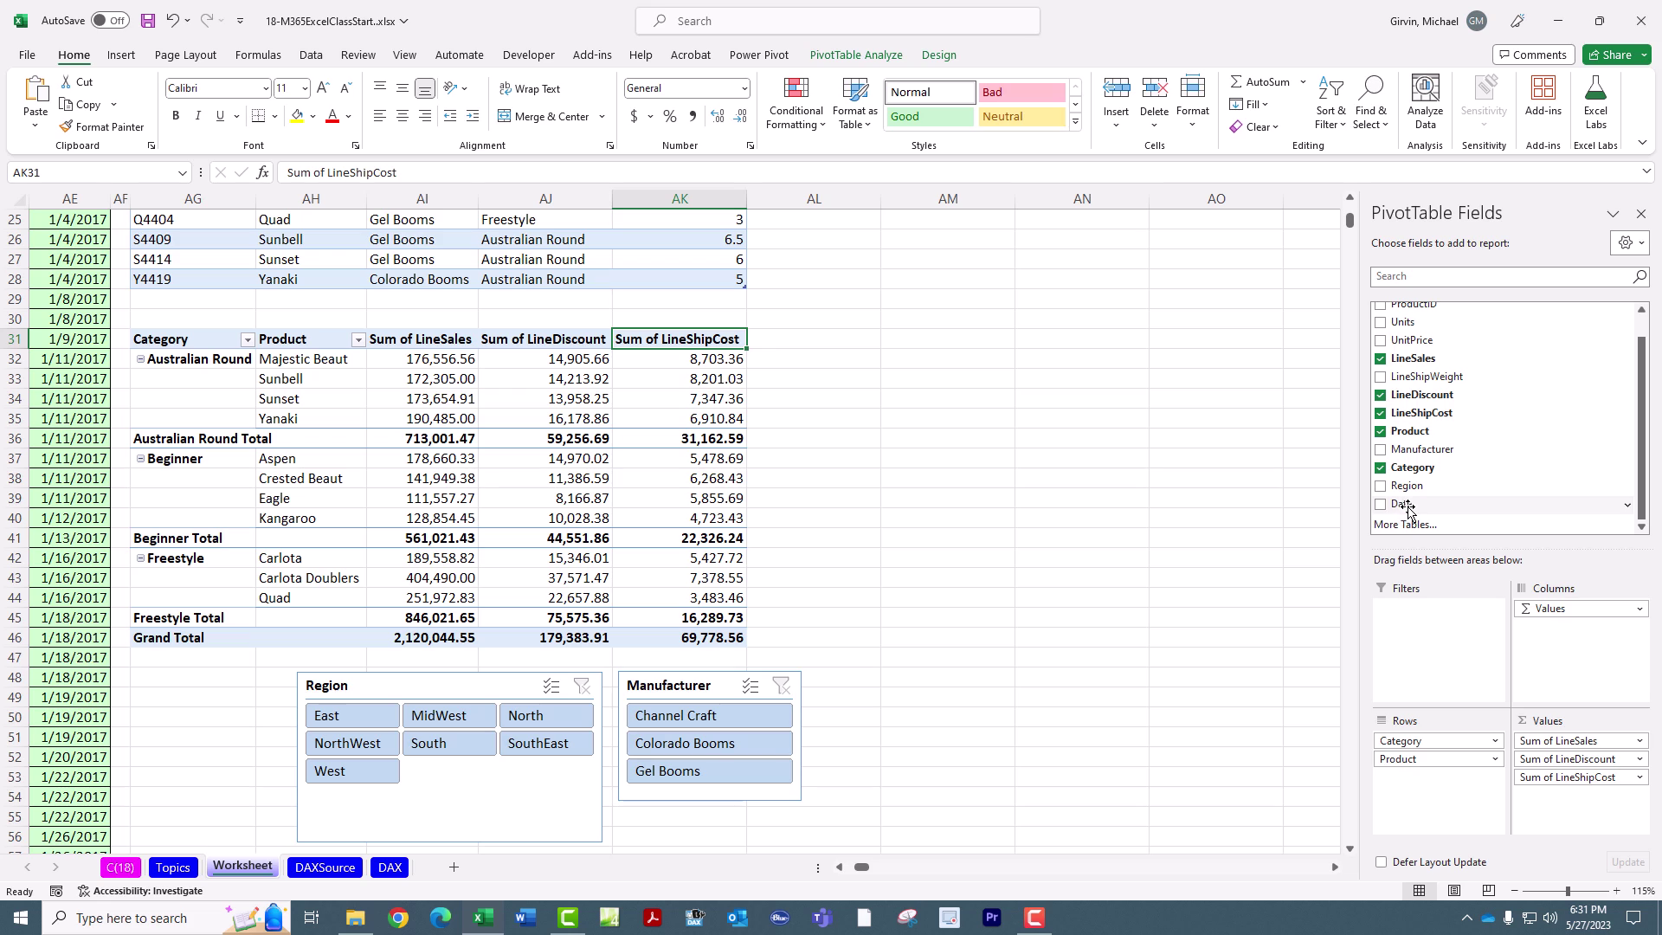
drag(1396, 507, 1548, 630)
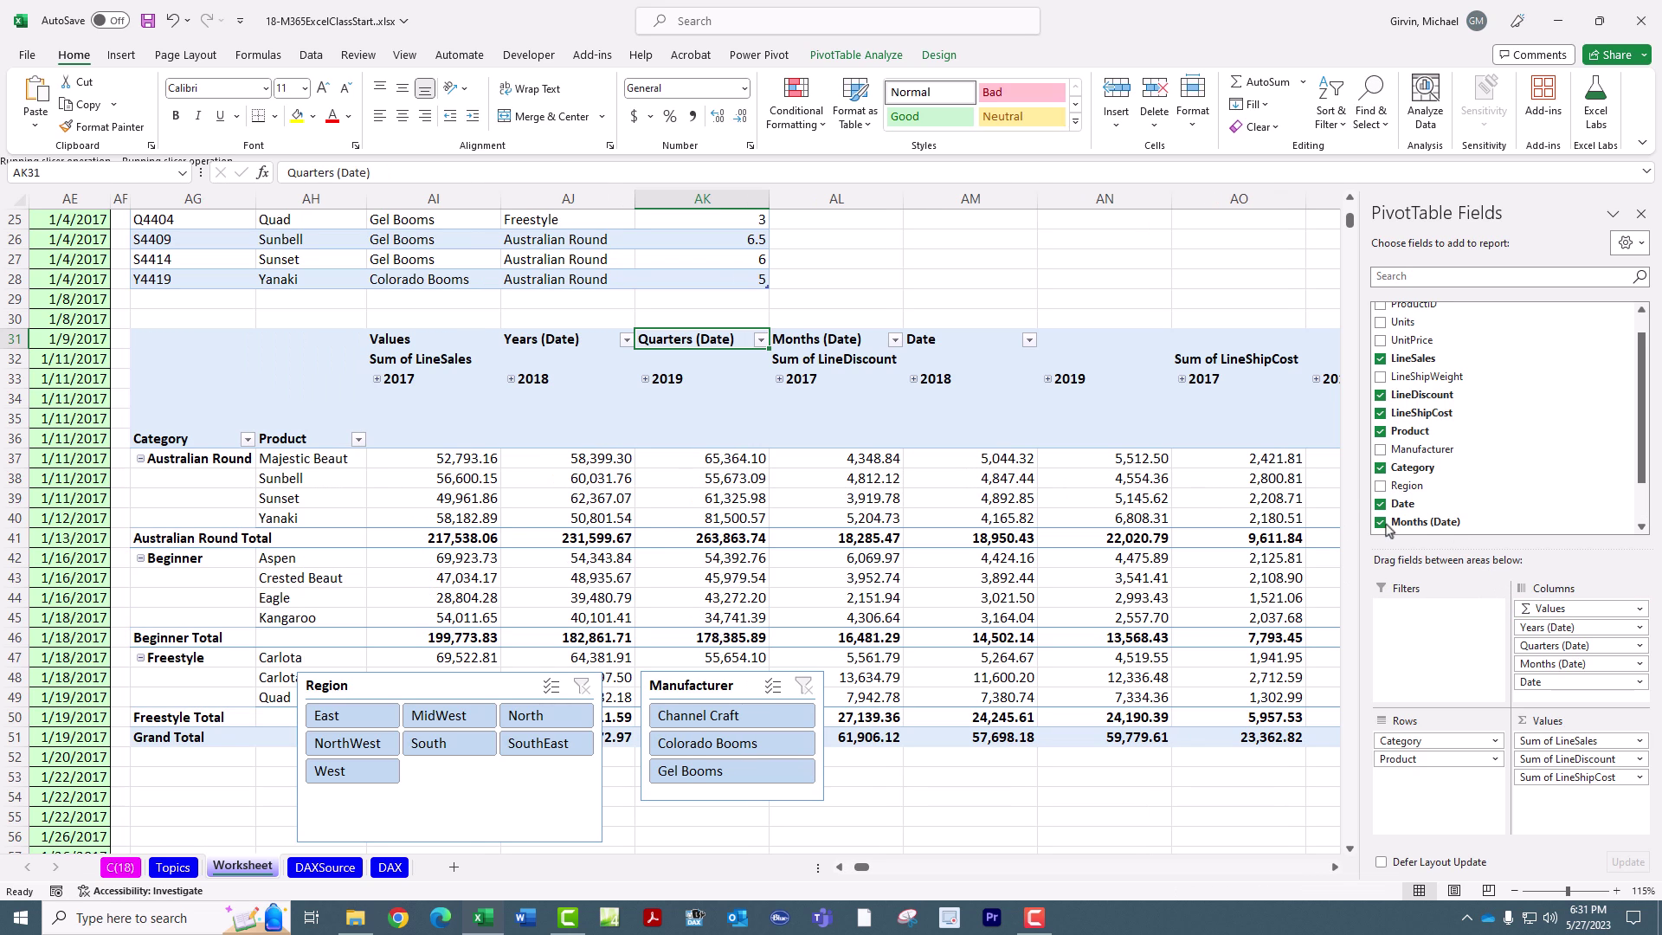
click(558, 341)
text(Y)
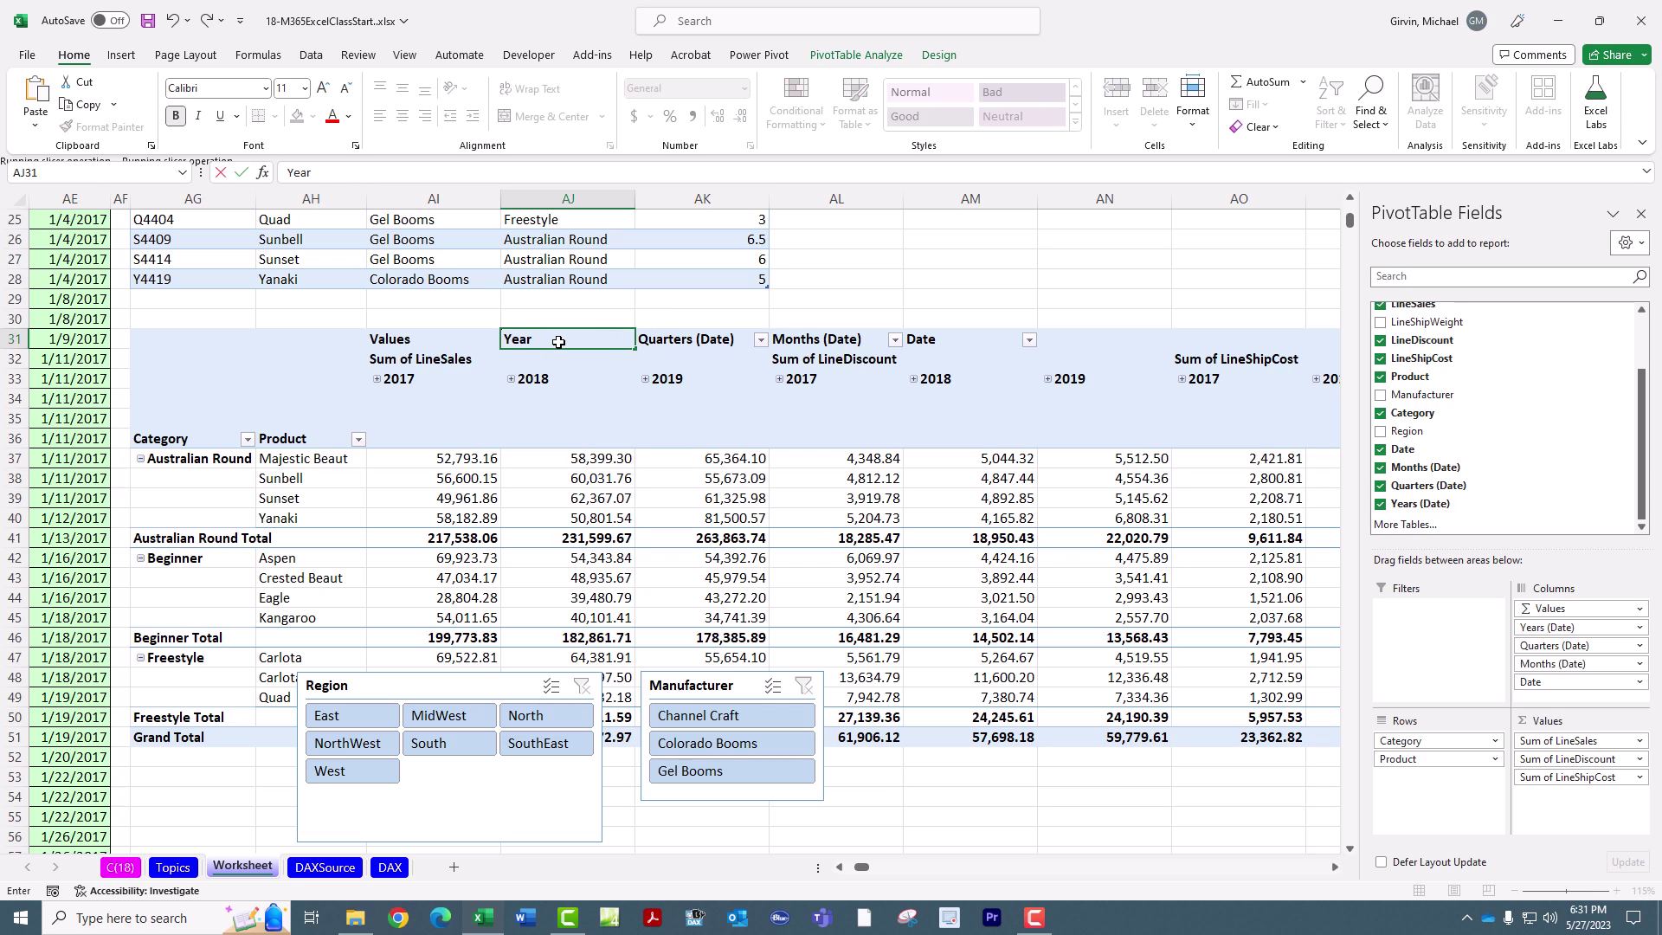
text(ear)
key(Return)
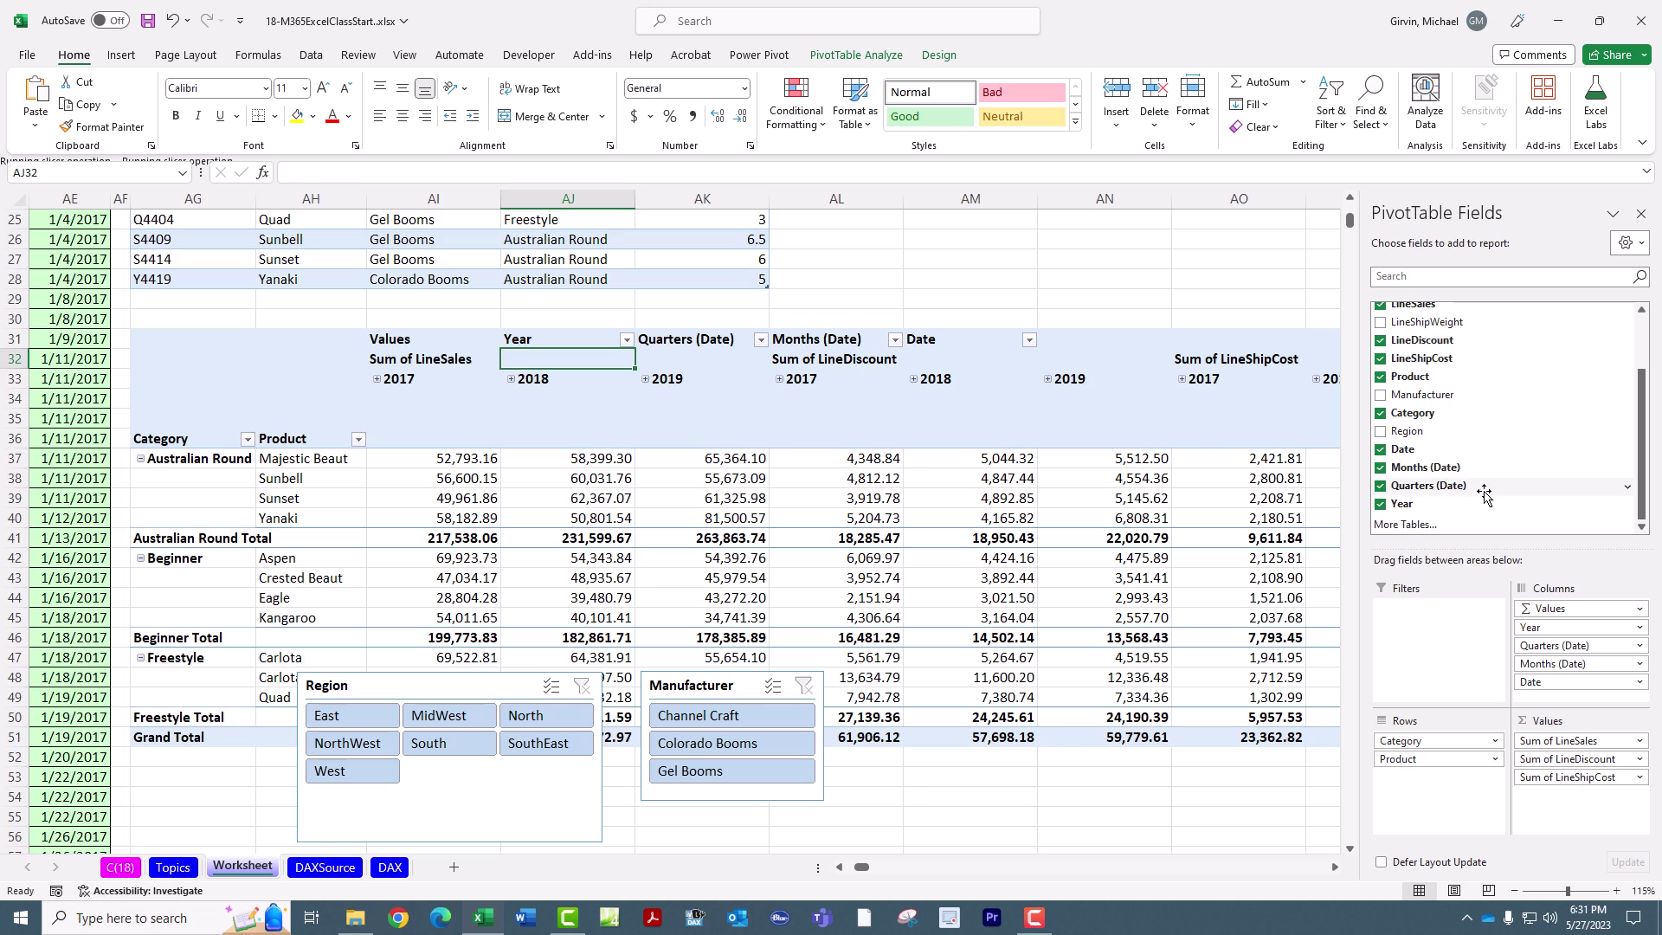
Remove the Year, Quarters (Date), Months (Date) and Date fields from the PivotTable layout.
click(1381, 504)
click(1381, 486)
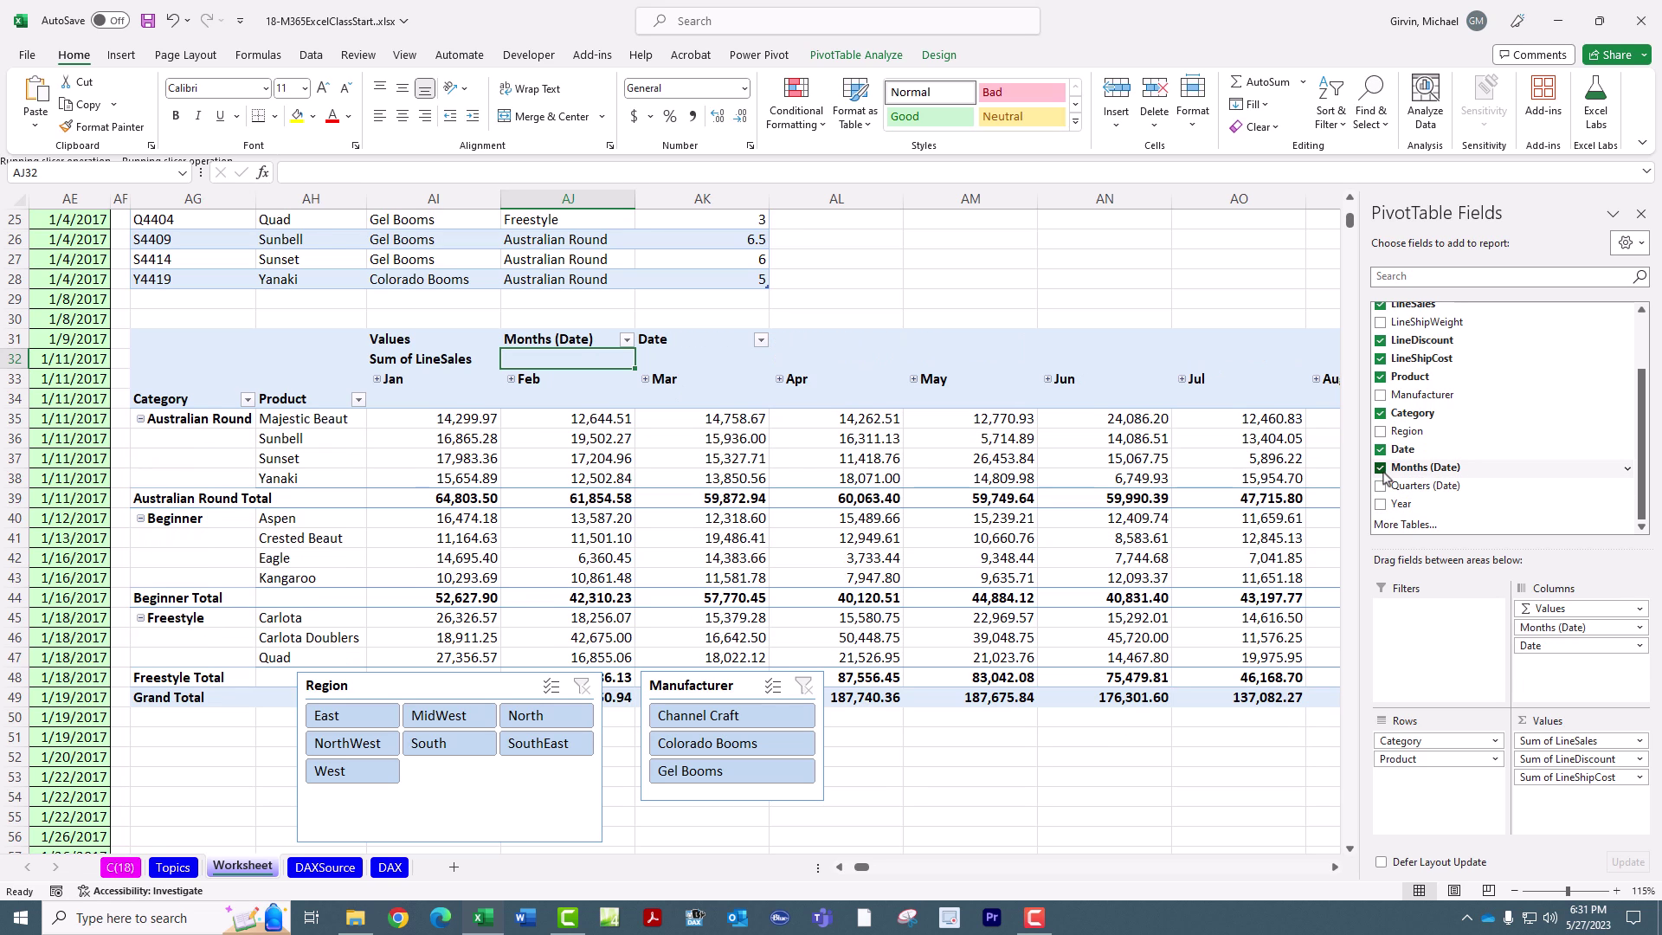
click(1380, 467)
click(1381, 449)
Insert a slicer for the Year field of the PivotTable.
click(856, 55)
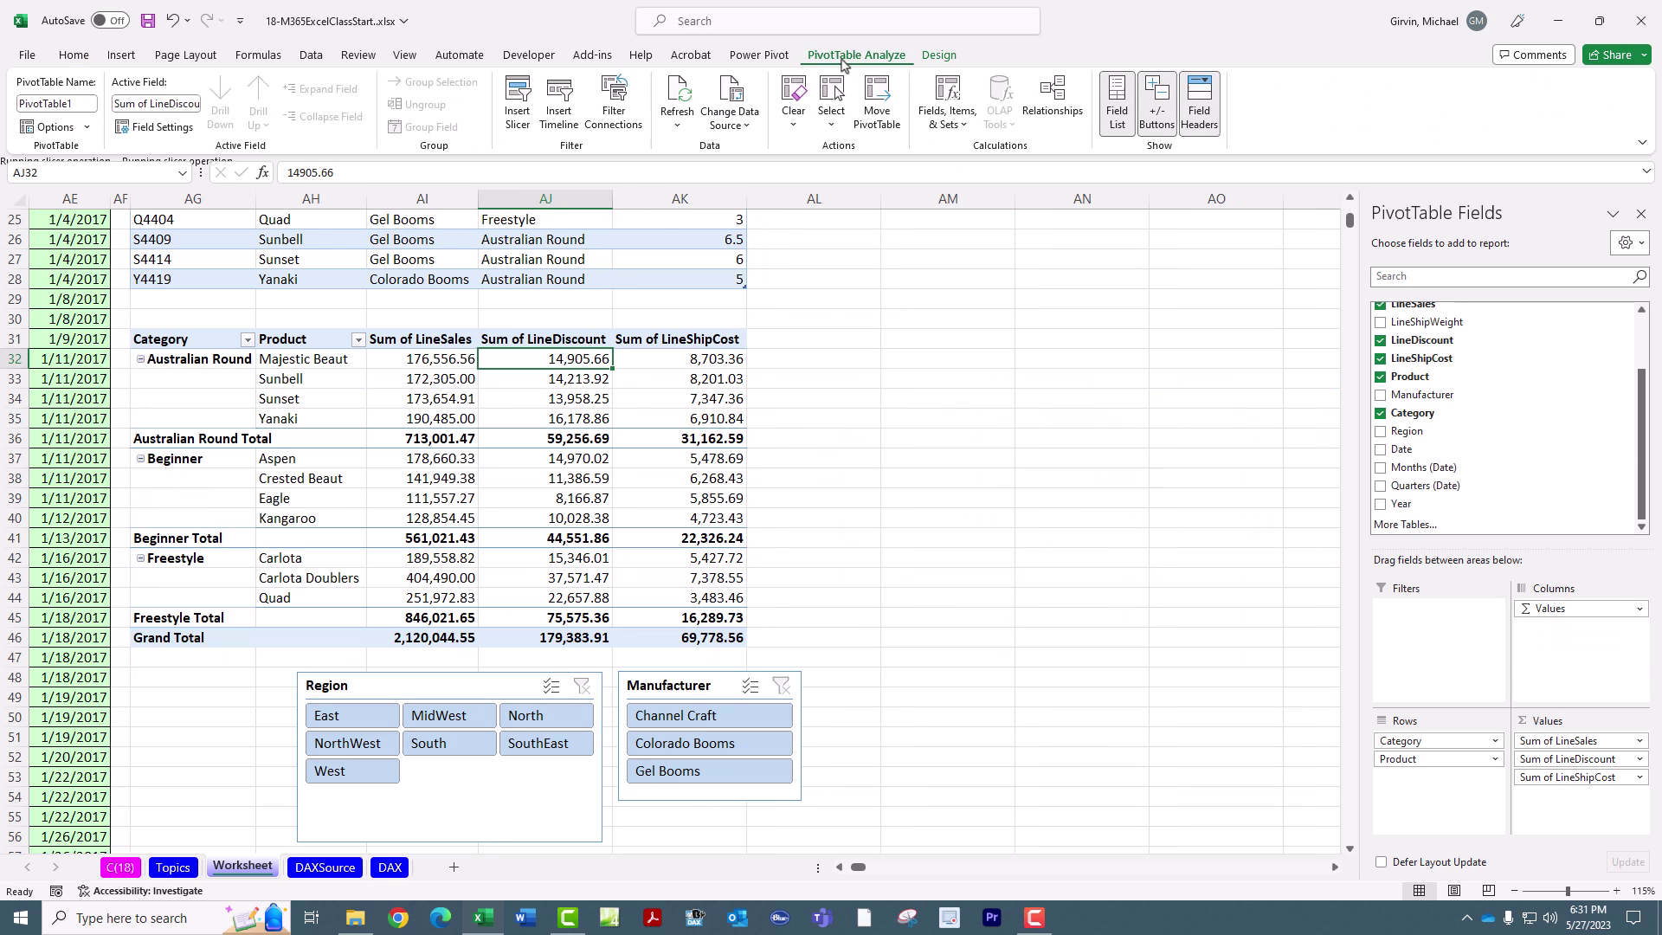
click(521, 97)
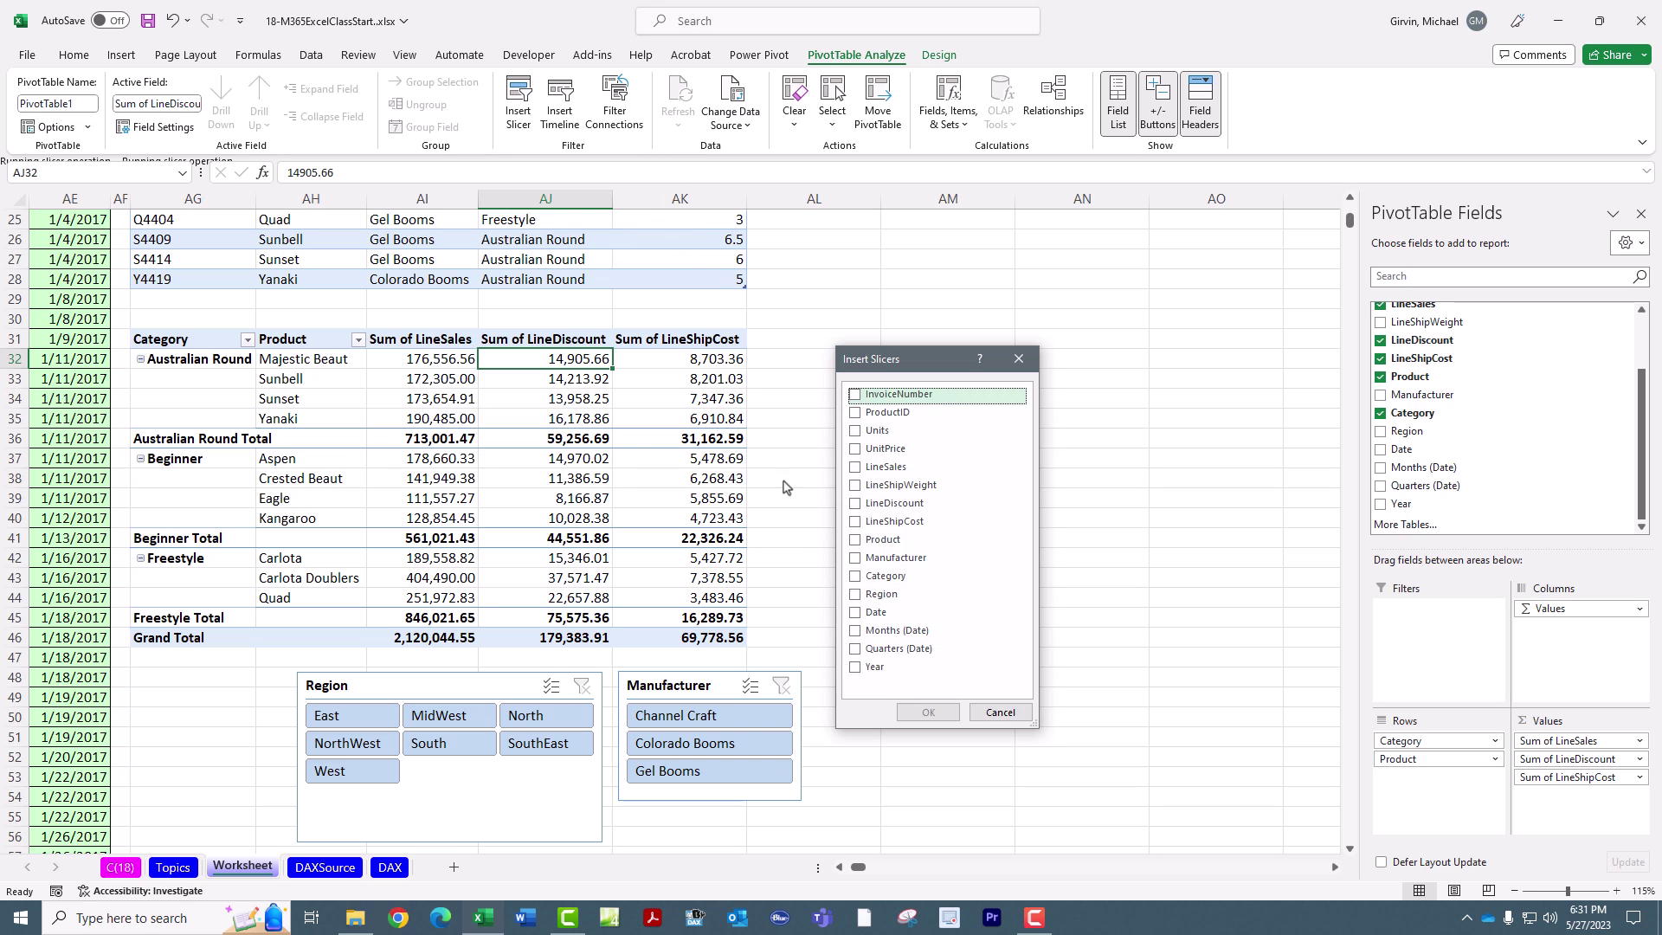
click(874, 670)
click(927, 712)
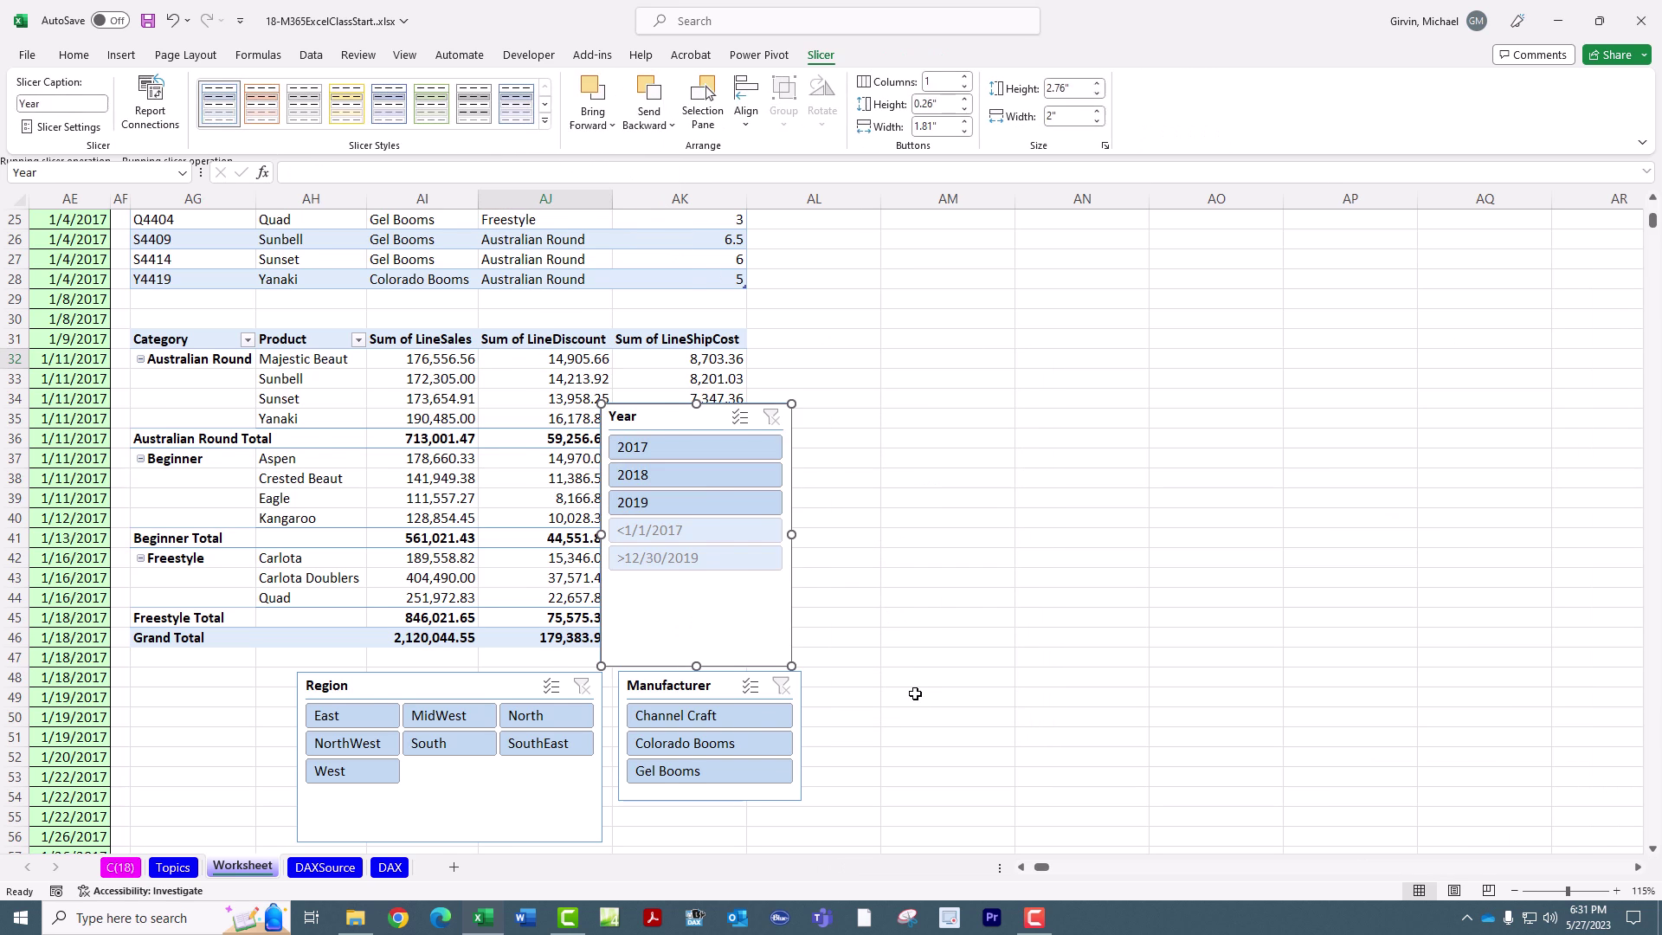
Set the Year slicer to hide items with no data.
right_click(728, 606)
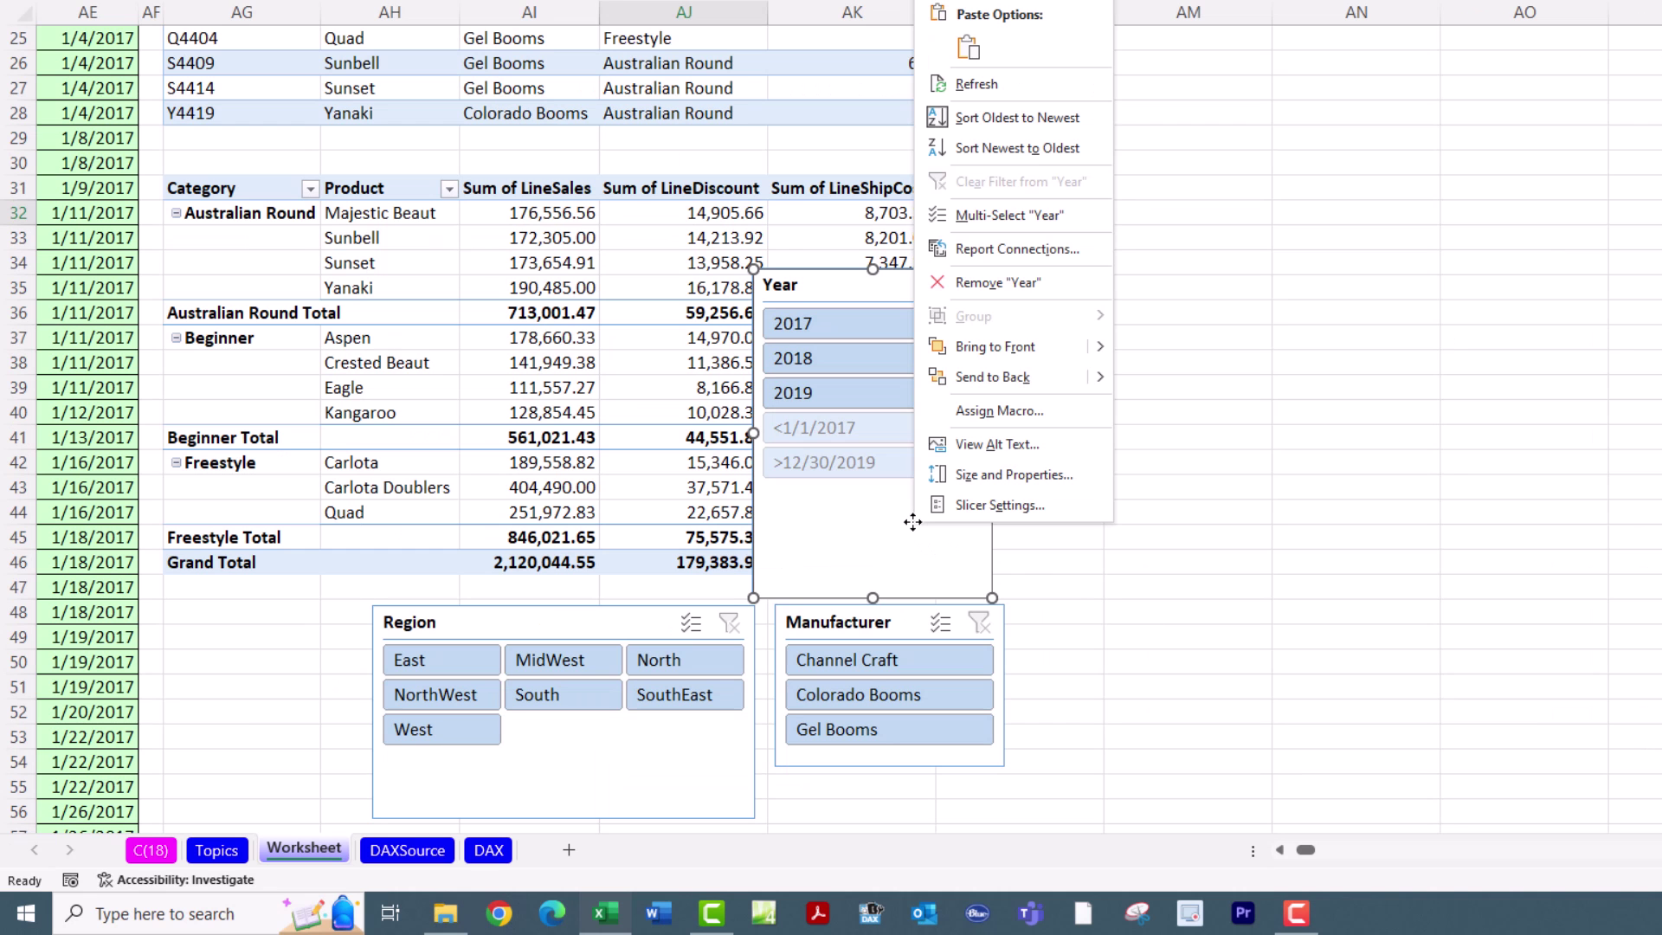
click(970, 507)
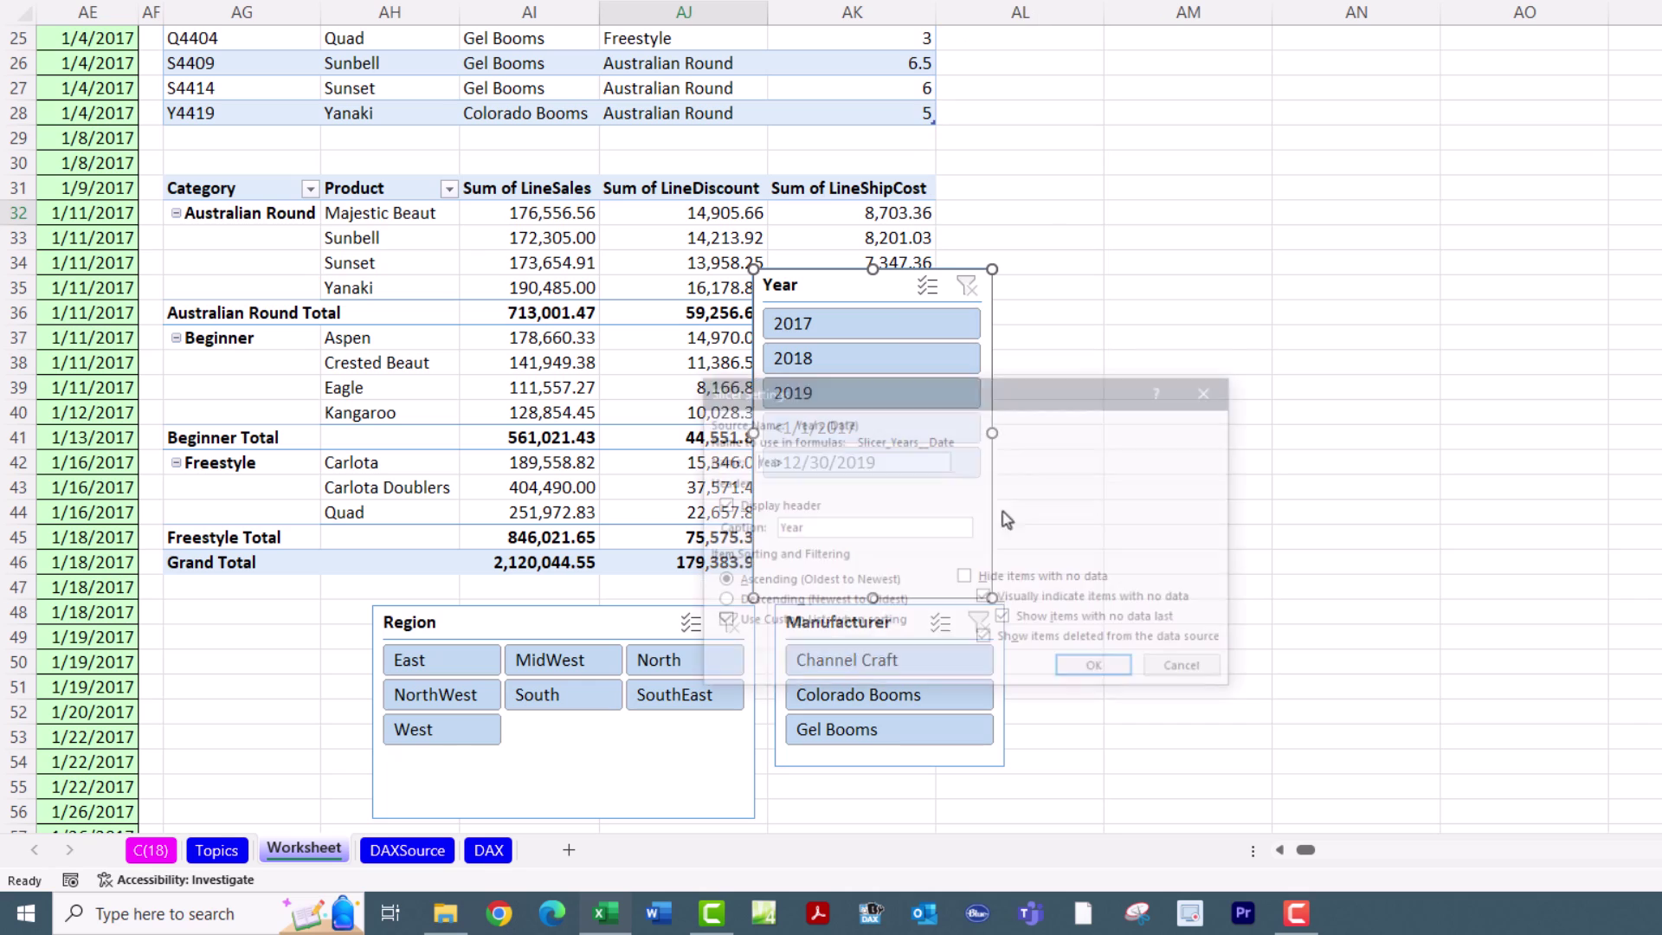
click(965, 577)
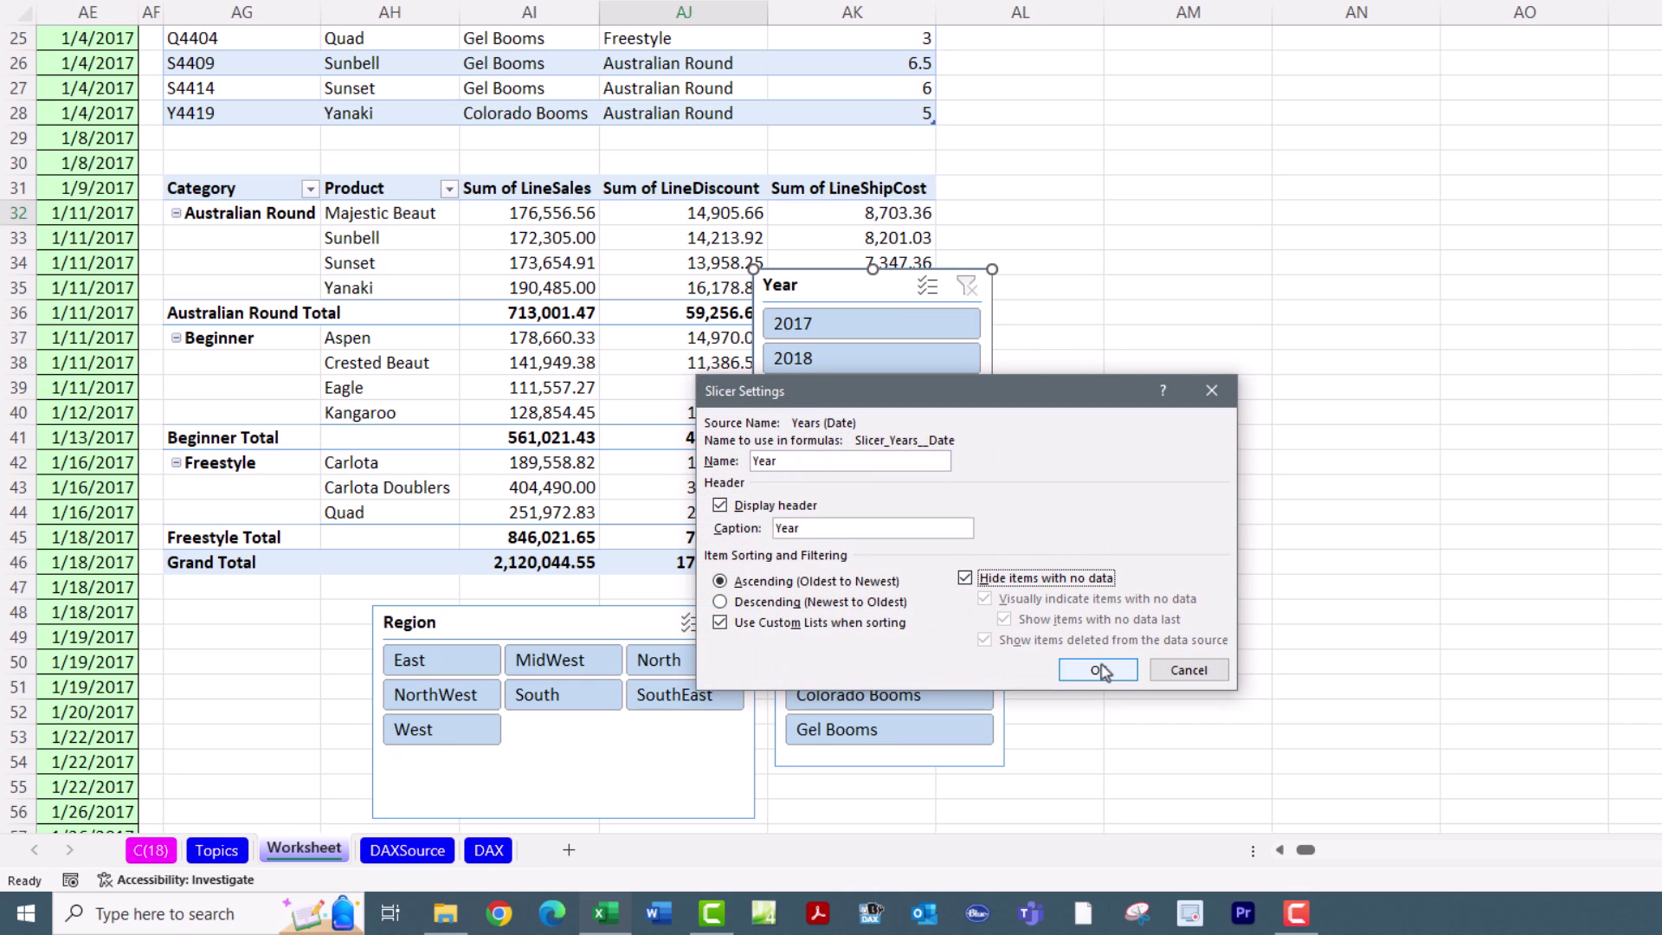
click(1098, 669)
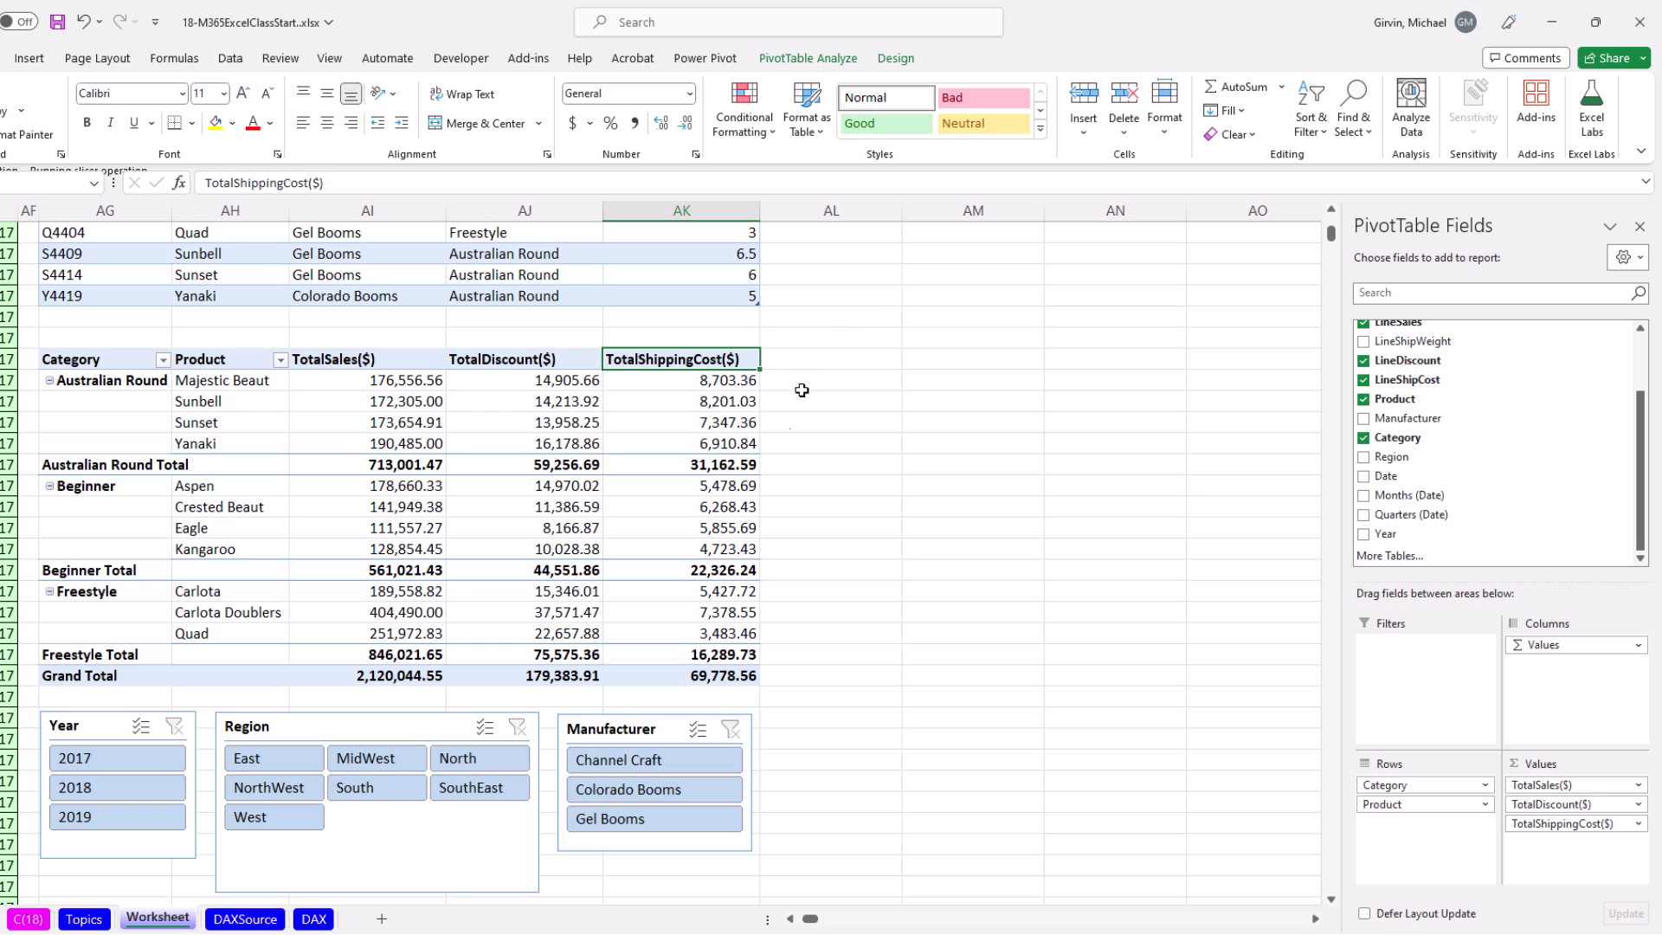
Start a new PivotTable calculated field and name it DiscountAs%OfSales.
mouse_move(727, 543)
mouse_move(409, 421)
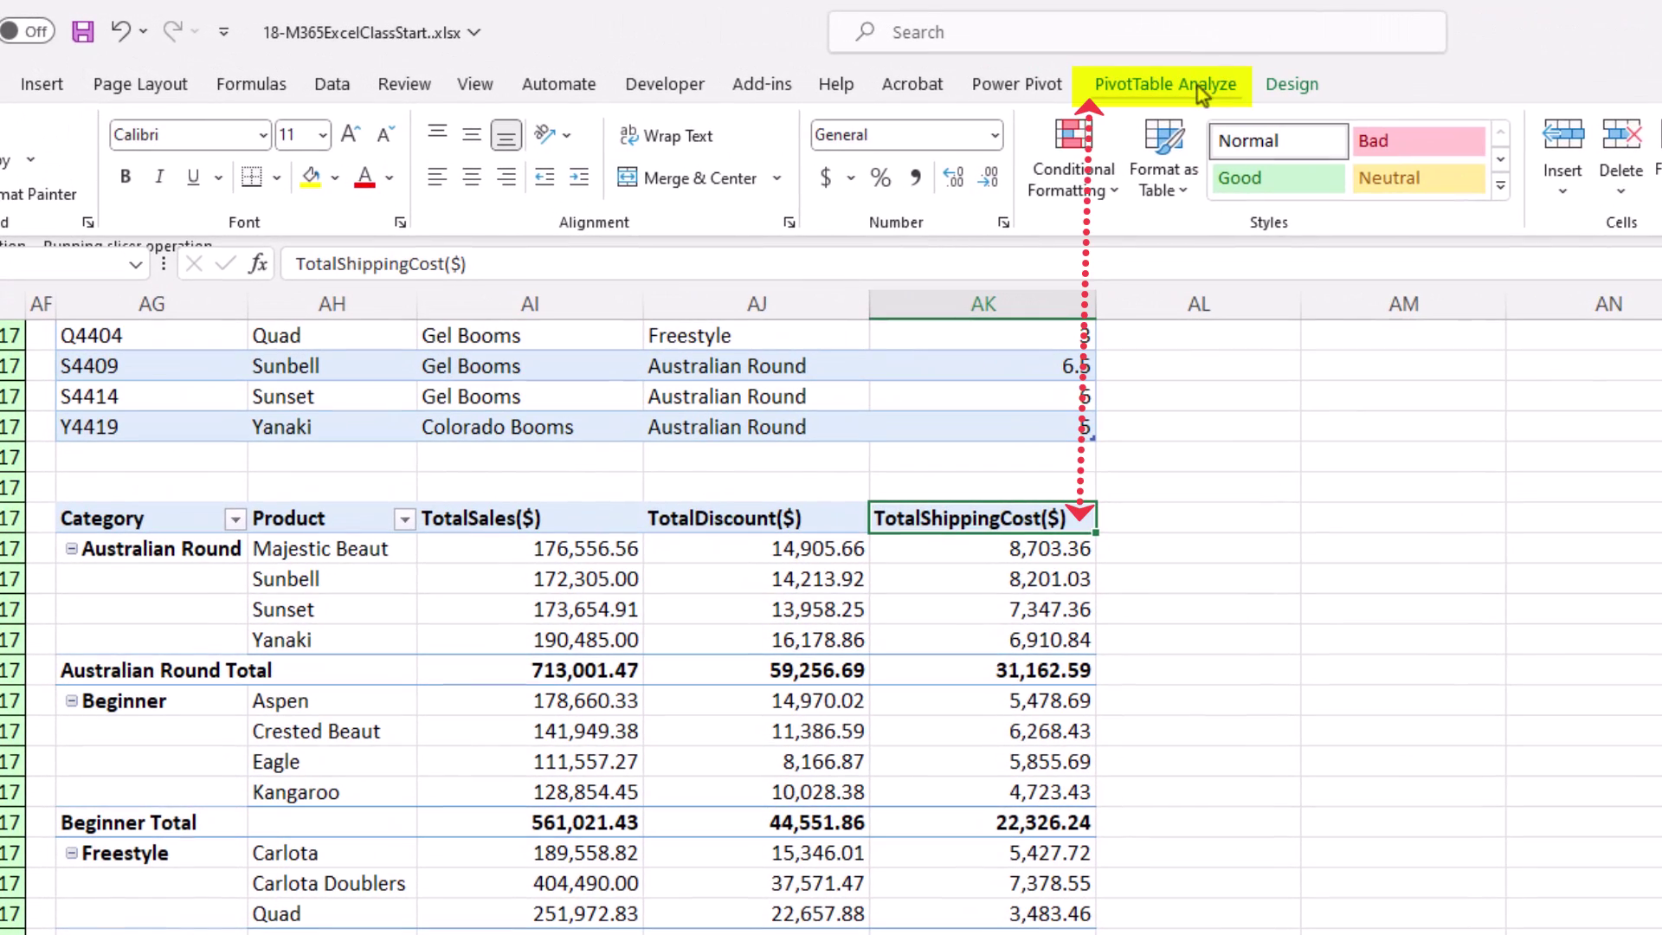
click(831, 61)
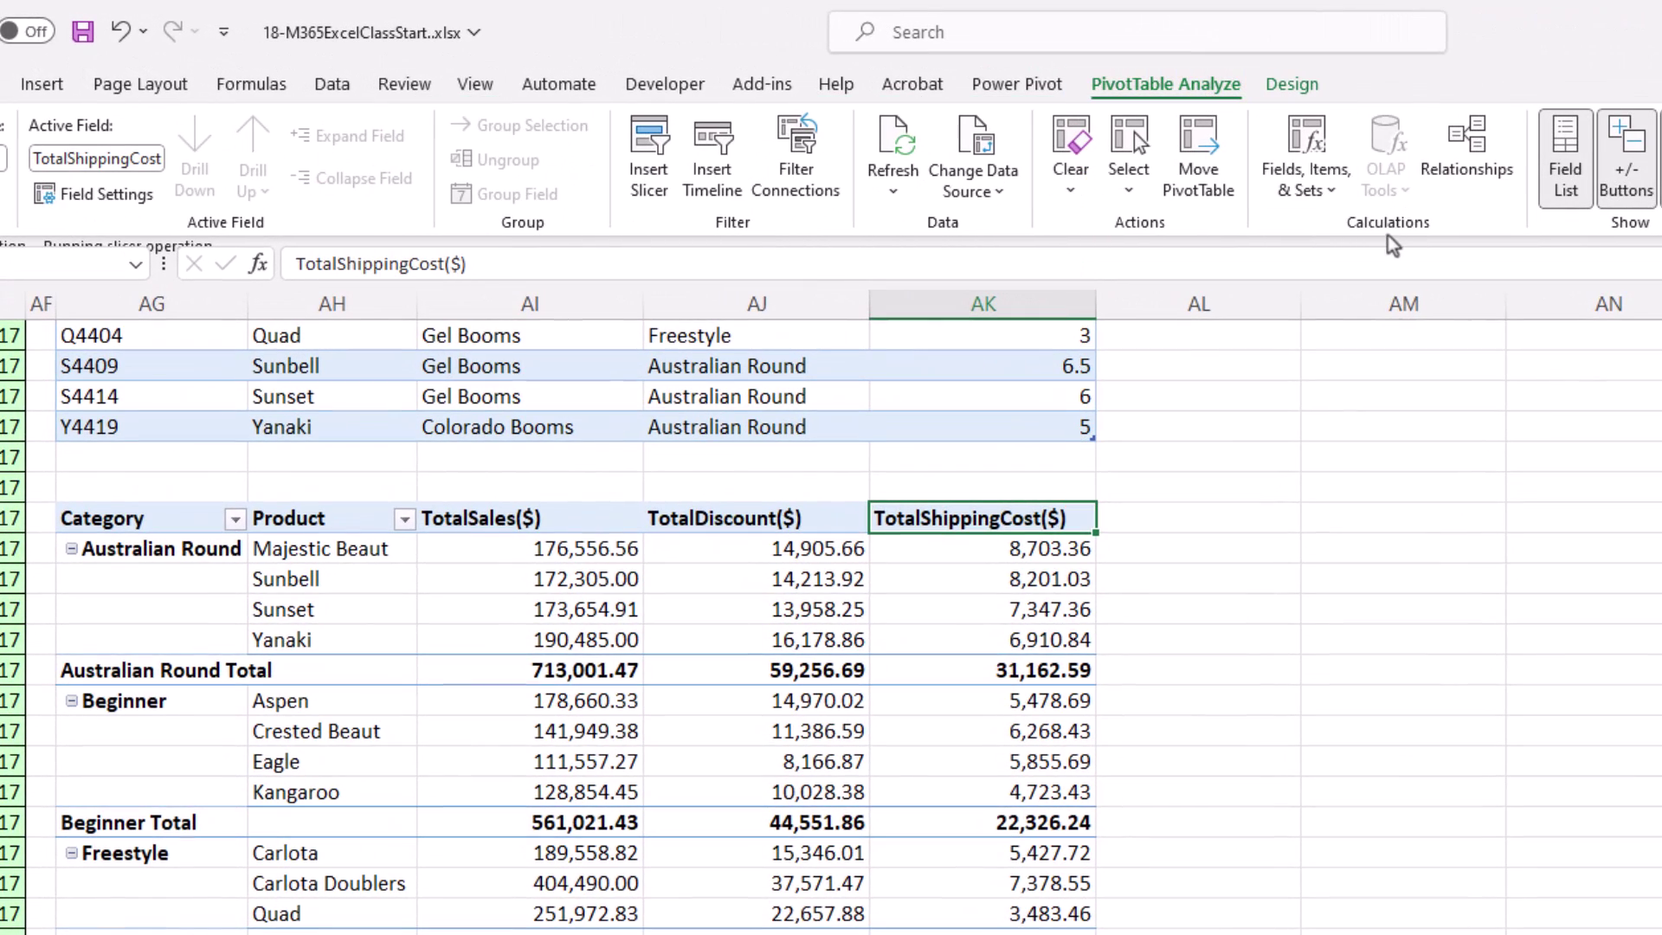
click(1333, 190)
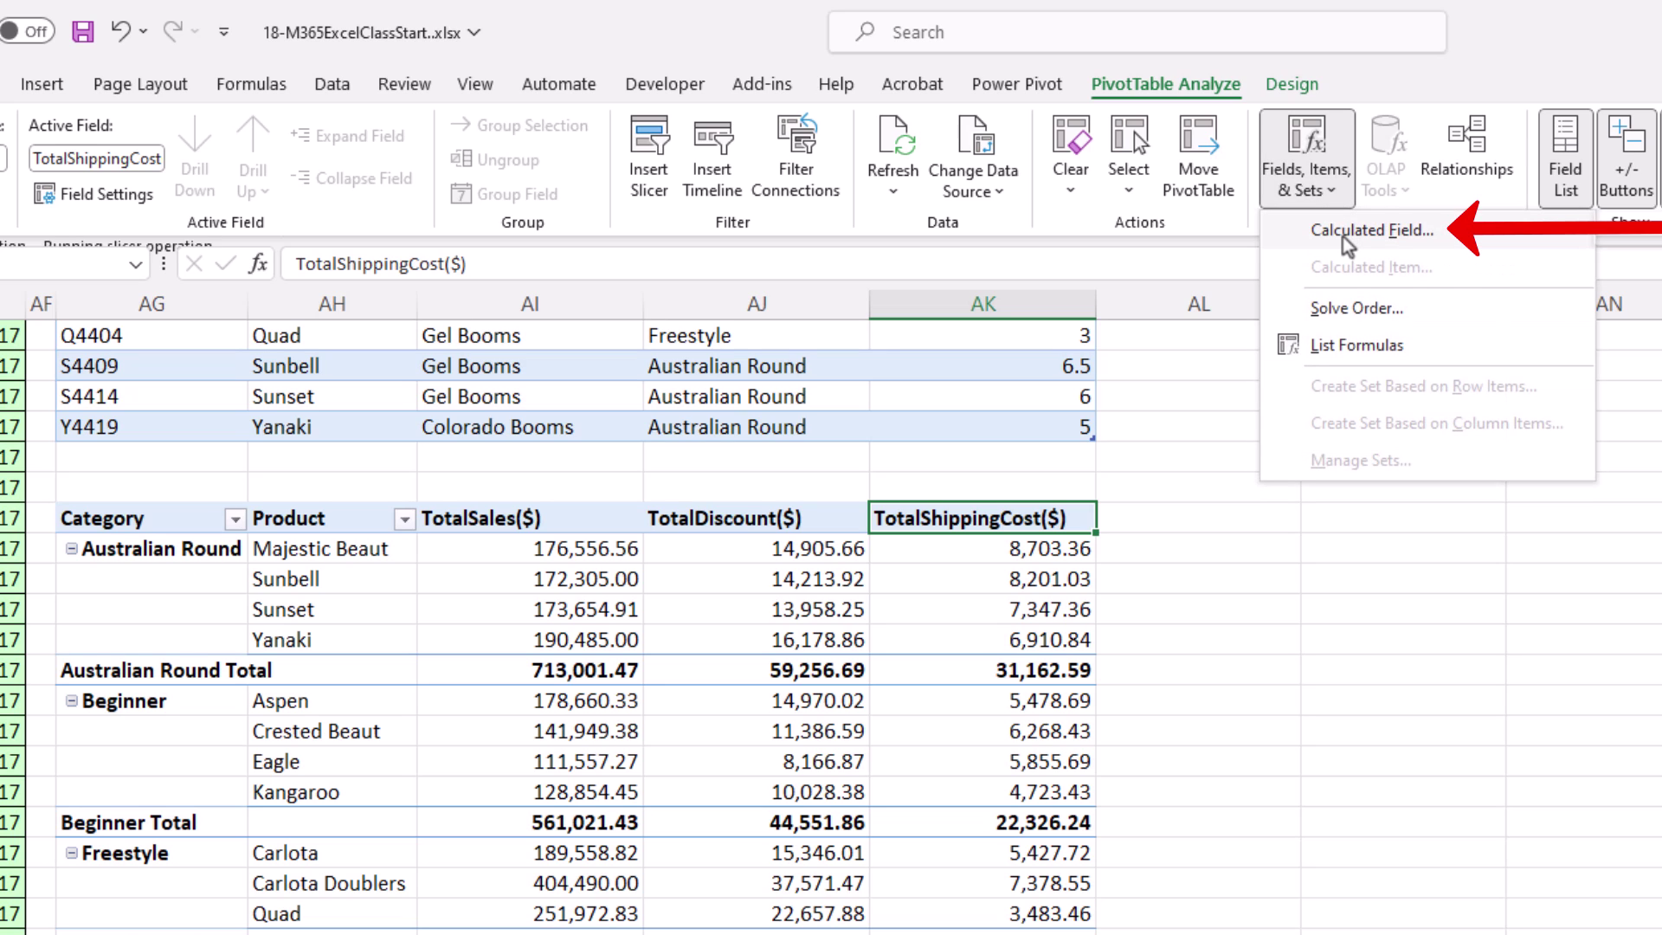
click(1342, 232)
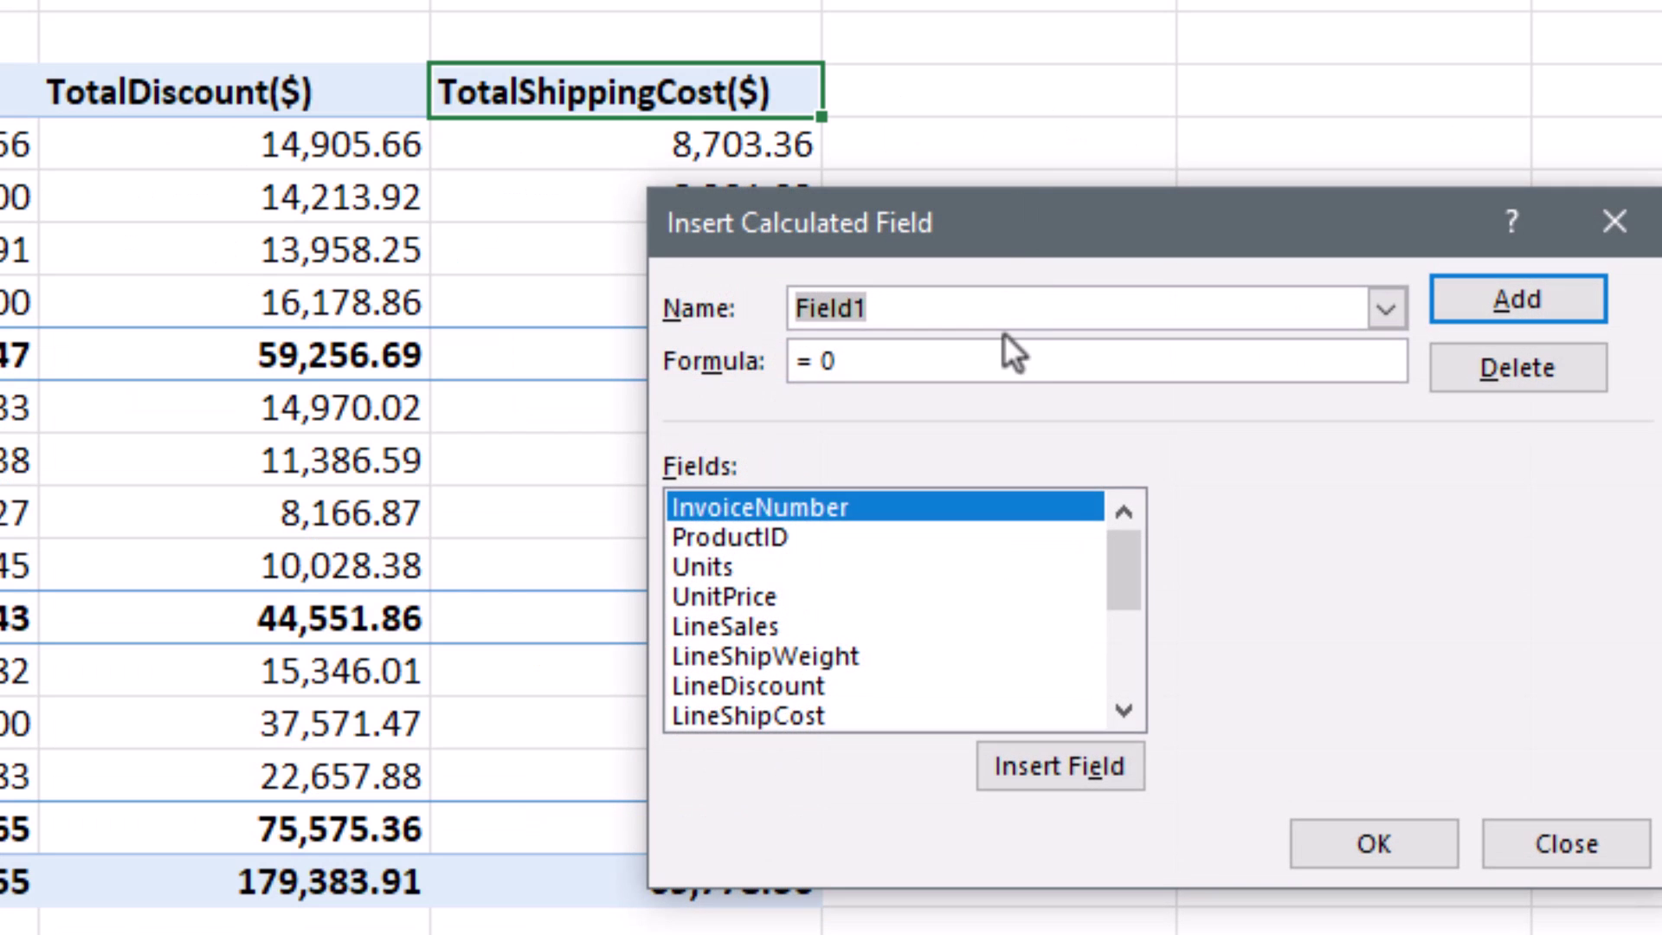
text(DiscountAs%OfSales)
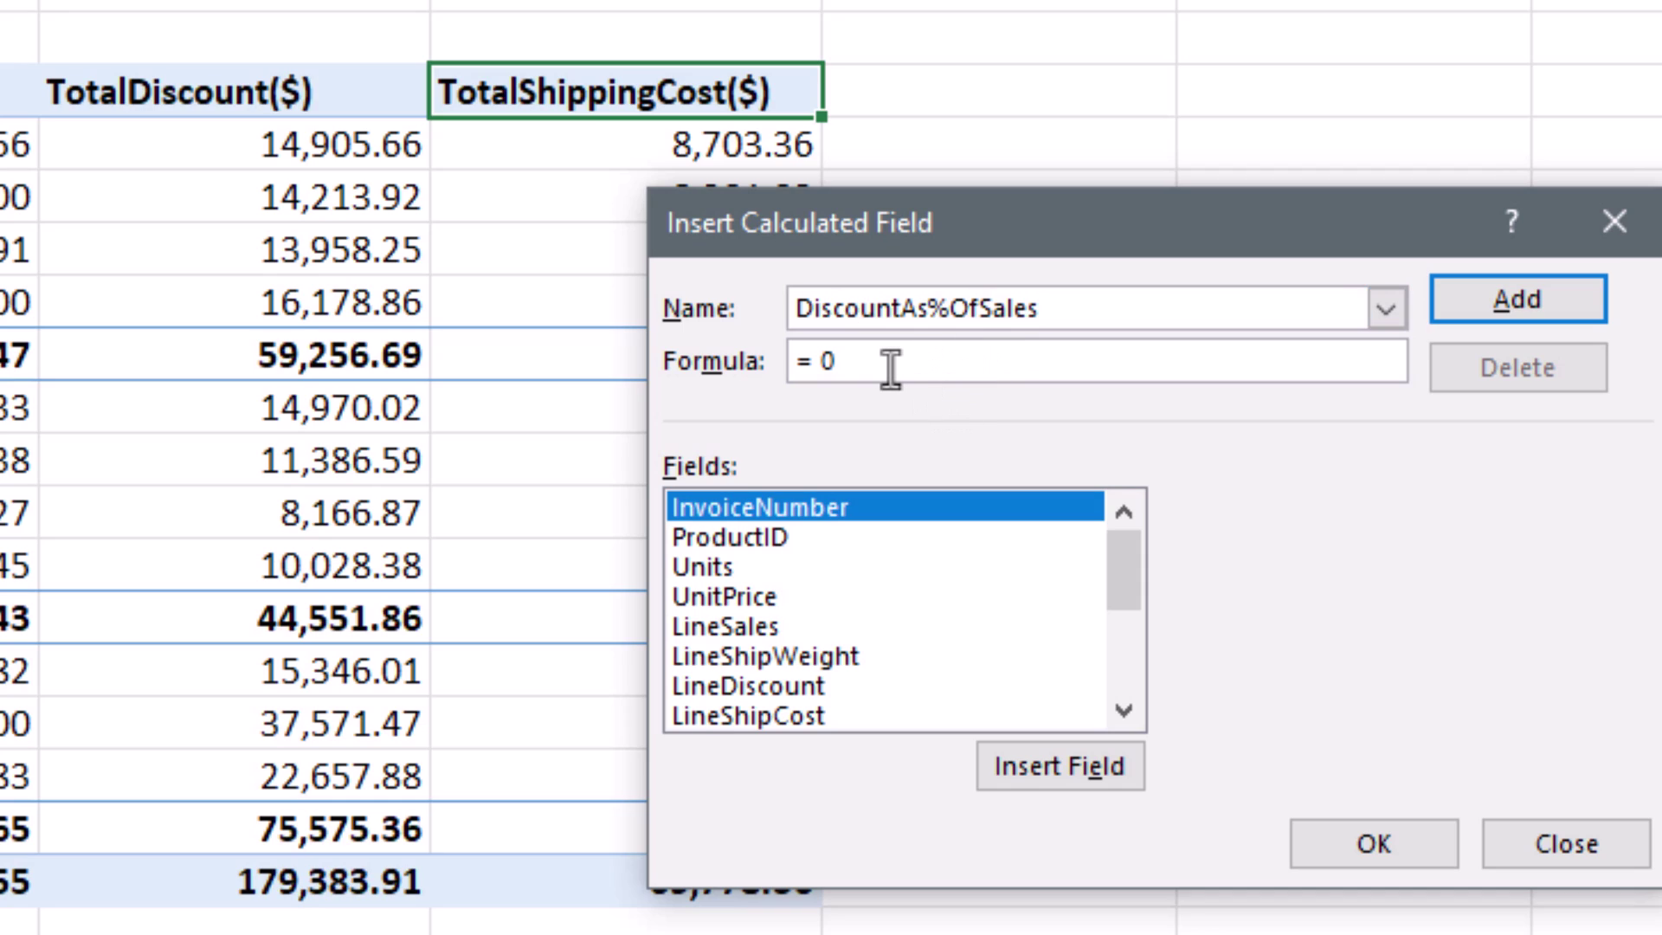
Define the calculated field's formula as LineDiscount/LineSales and insert it into the PivotTable.
key(BackSpace)
drag(1120, 586, 1123, 631)
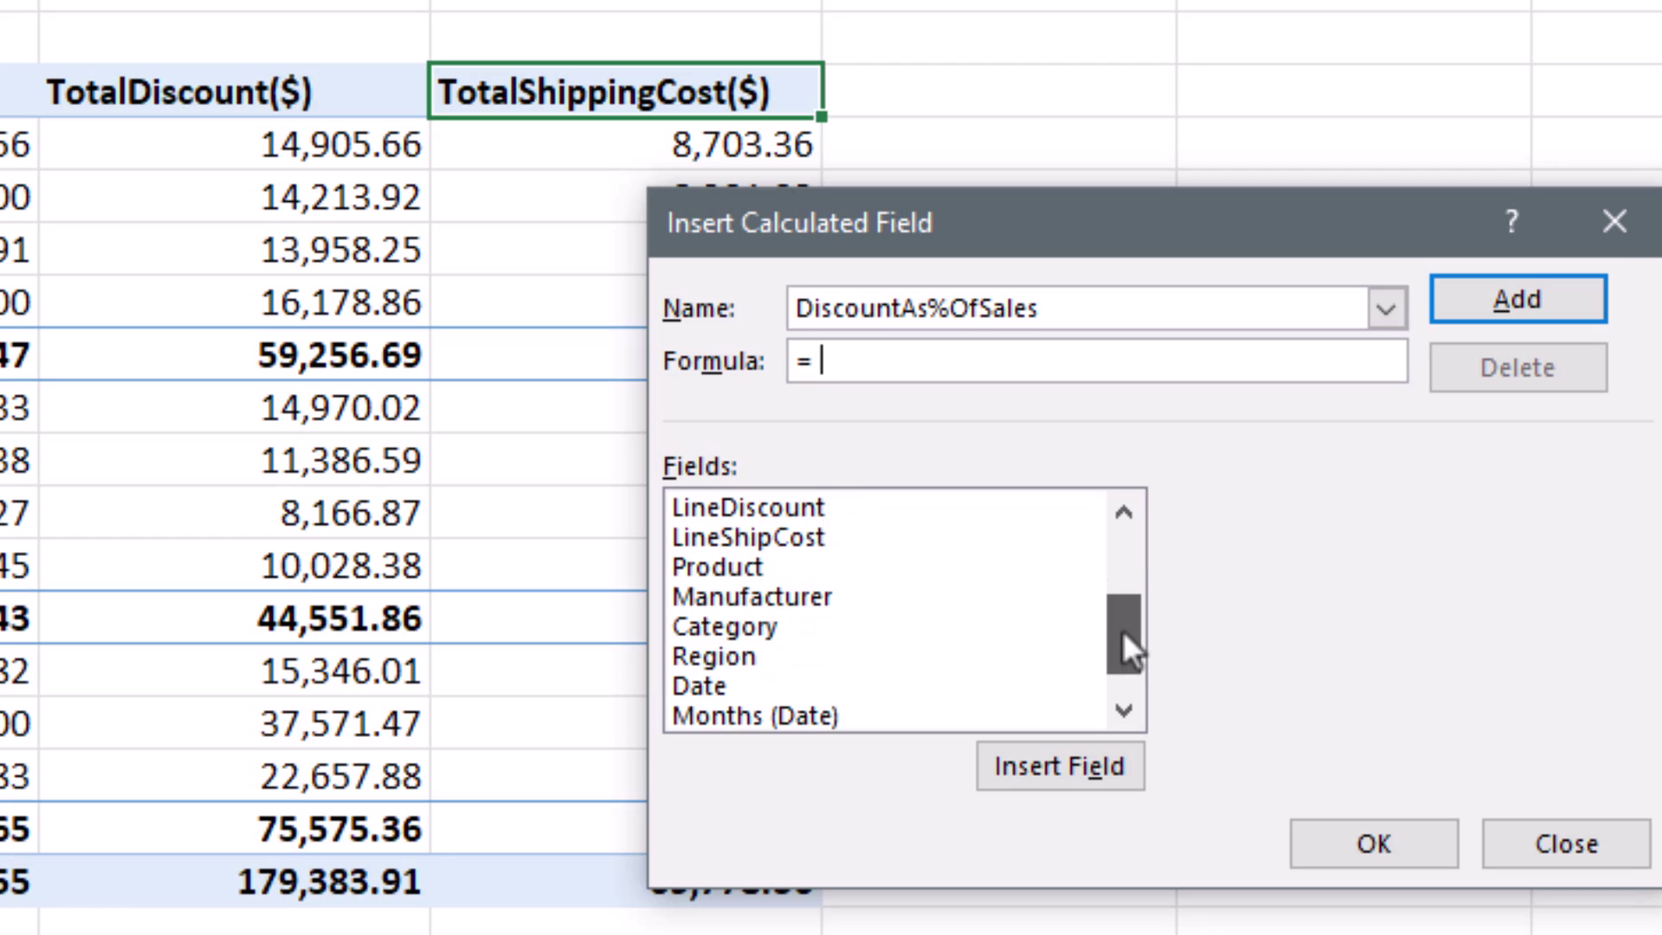
double_click(744, 511)
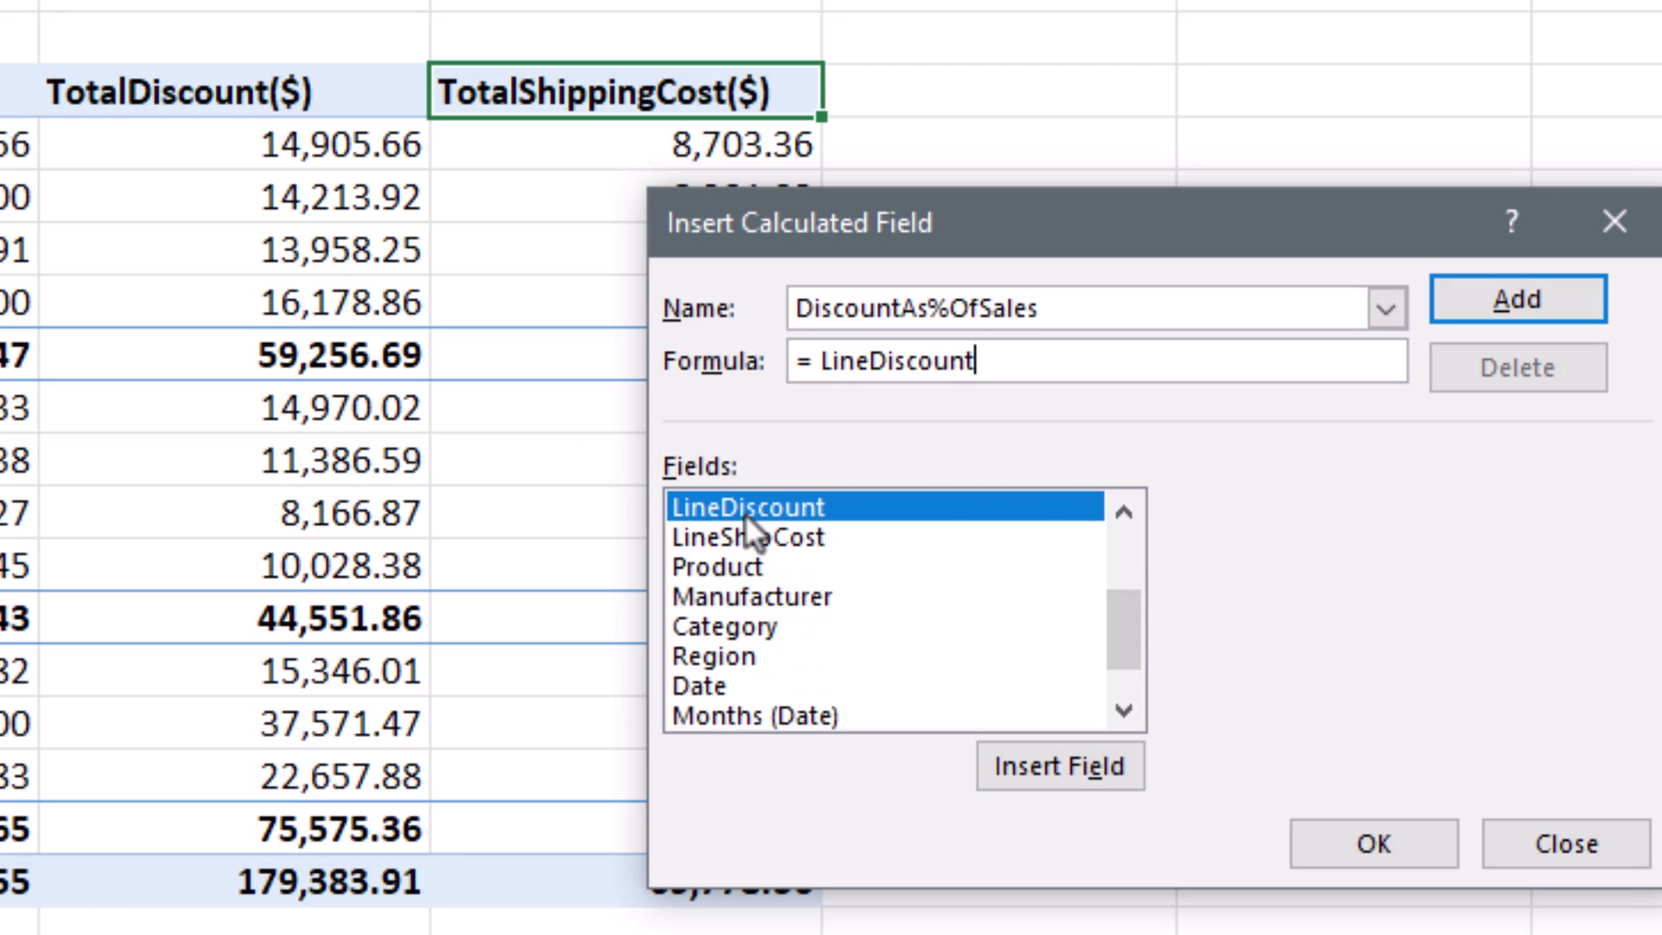
text(/)
scroll(745, 528, up, 1)
double_click(746, 538)
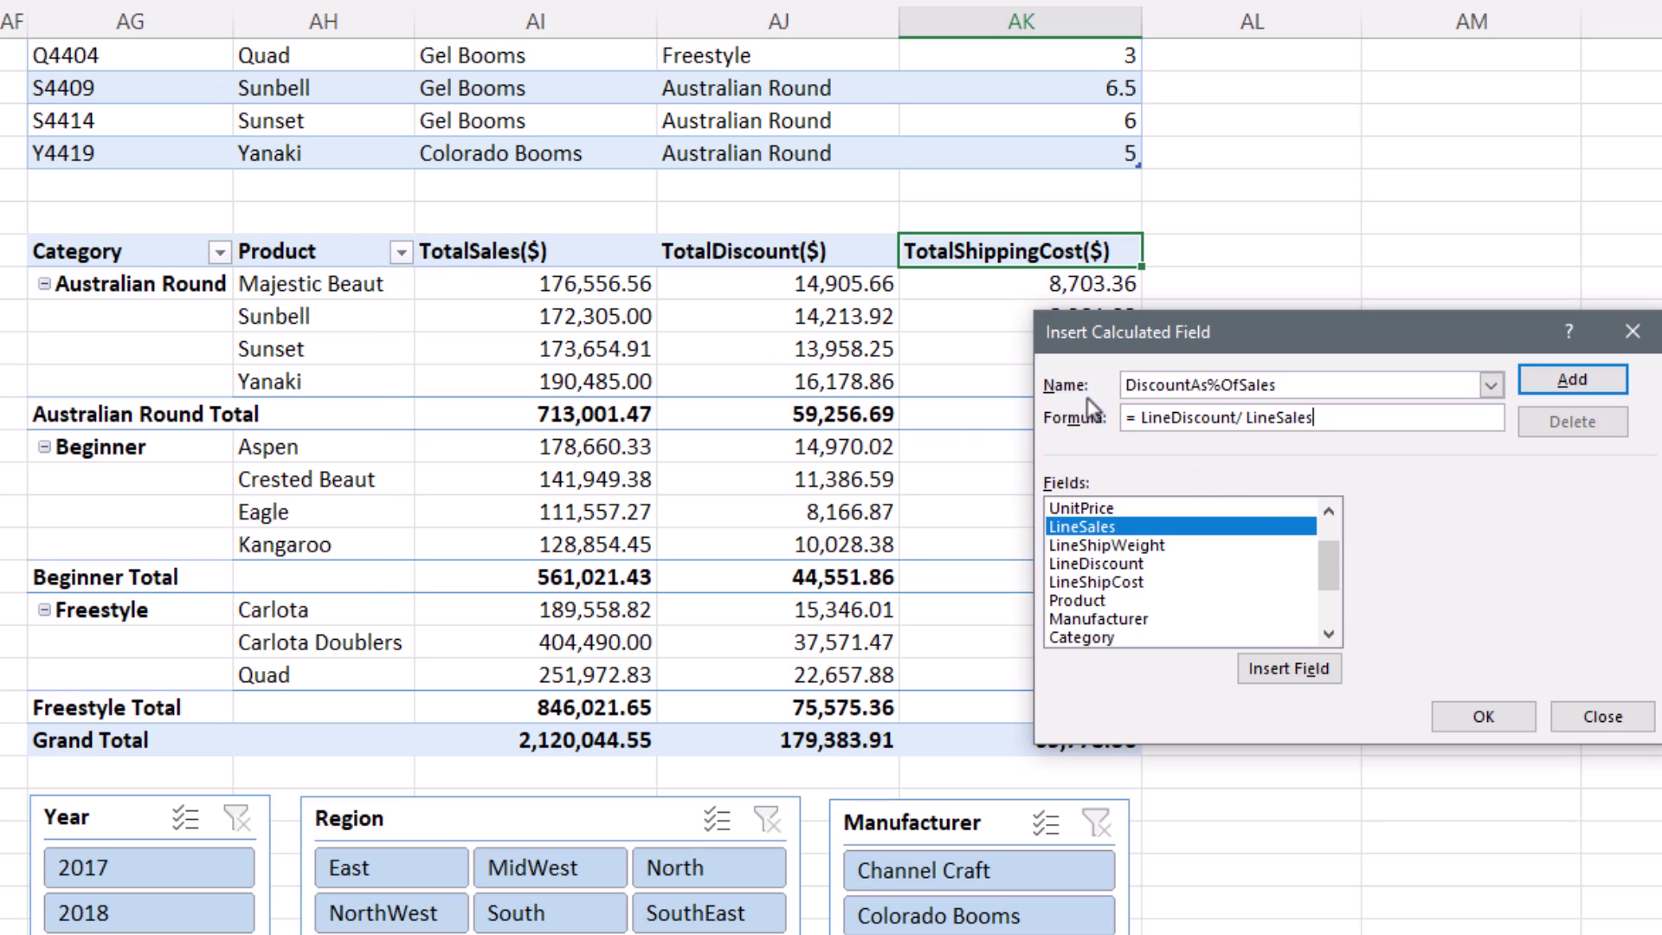
click(1501, 719)
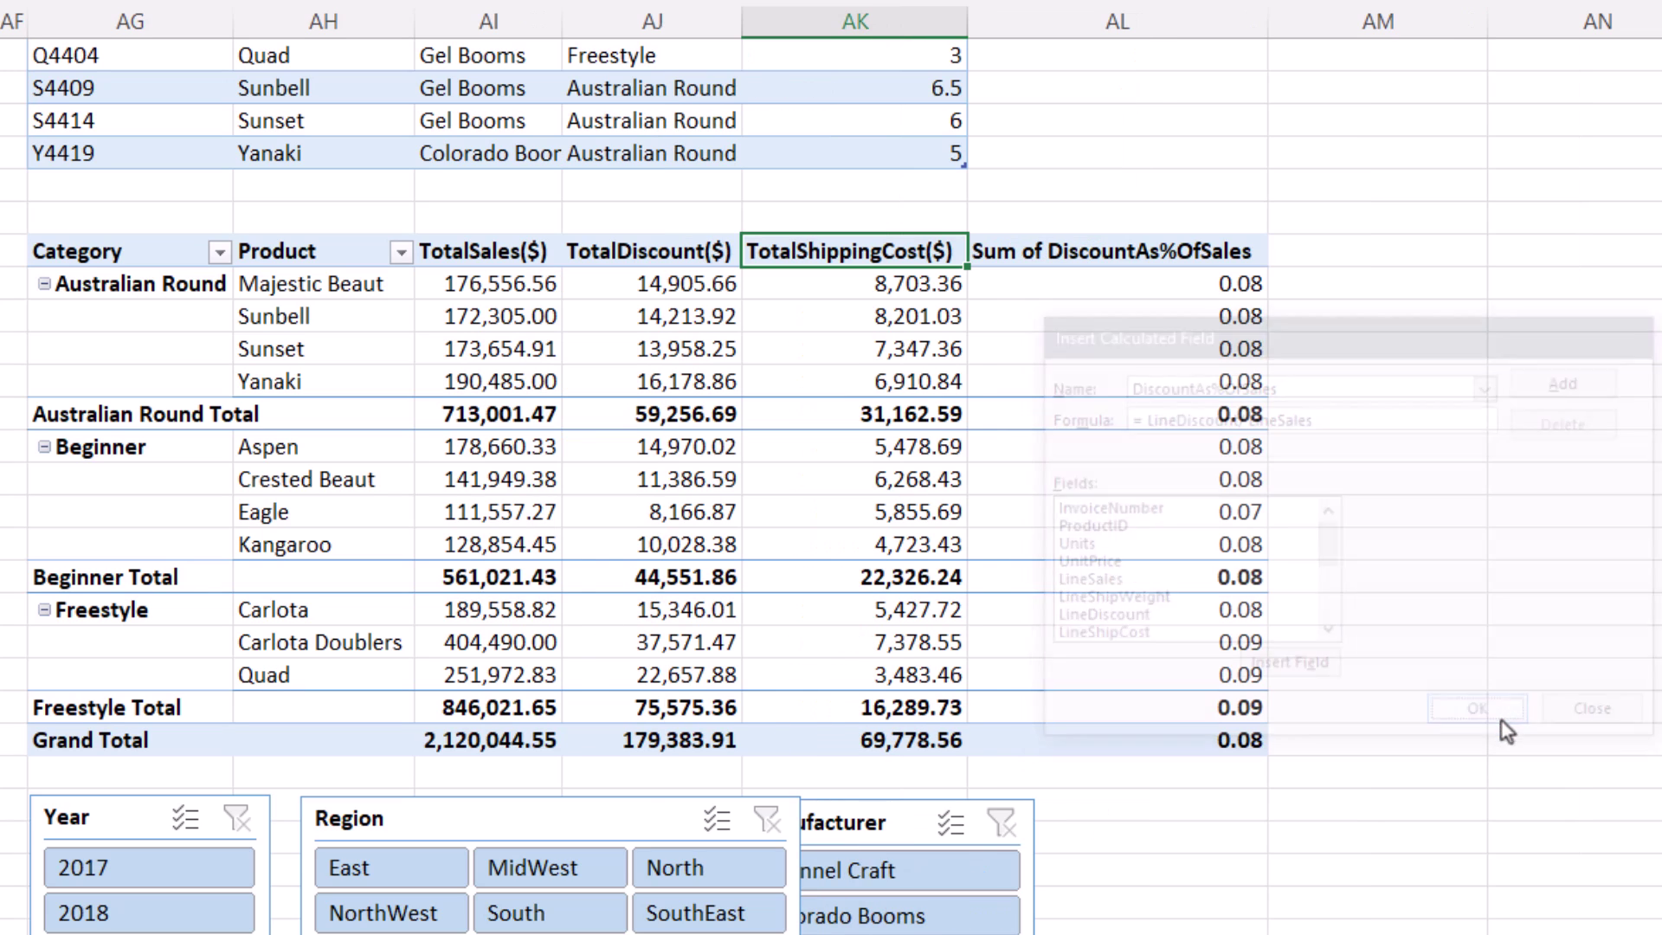
Format the Sum of DiscountAs%OfSales values as Percentage with 2 decimal places.
right_click(1212, 291)
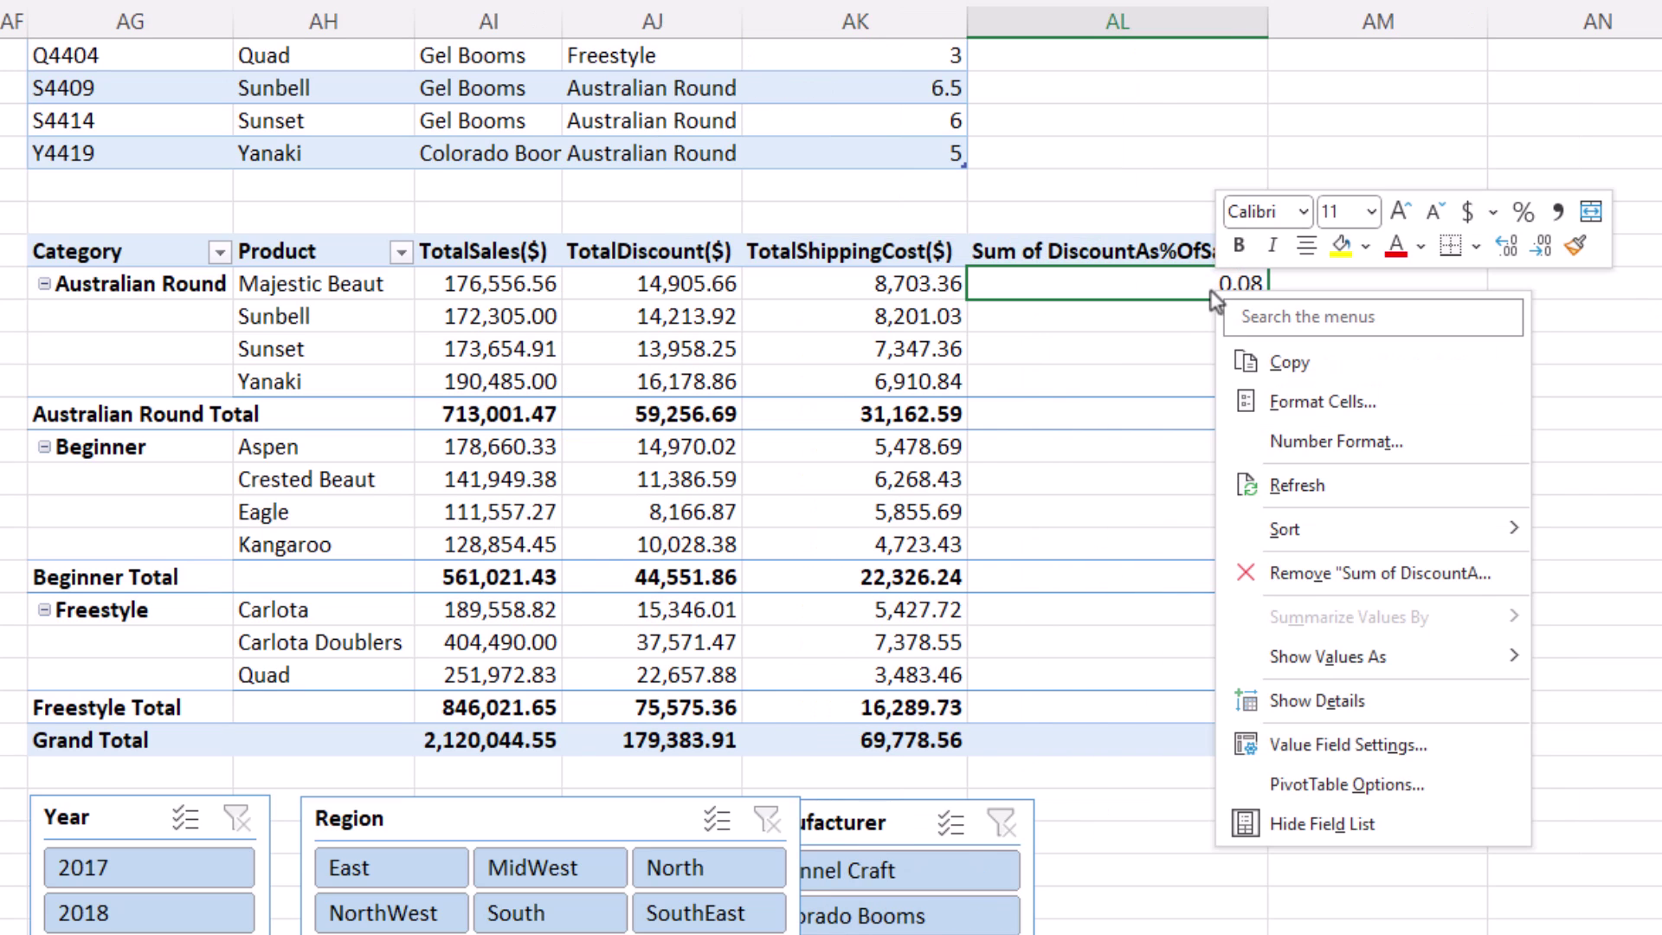
click(1298, 442)
click(989, 319)
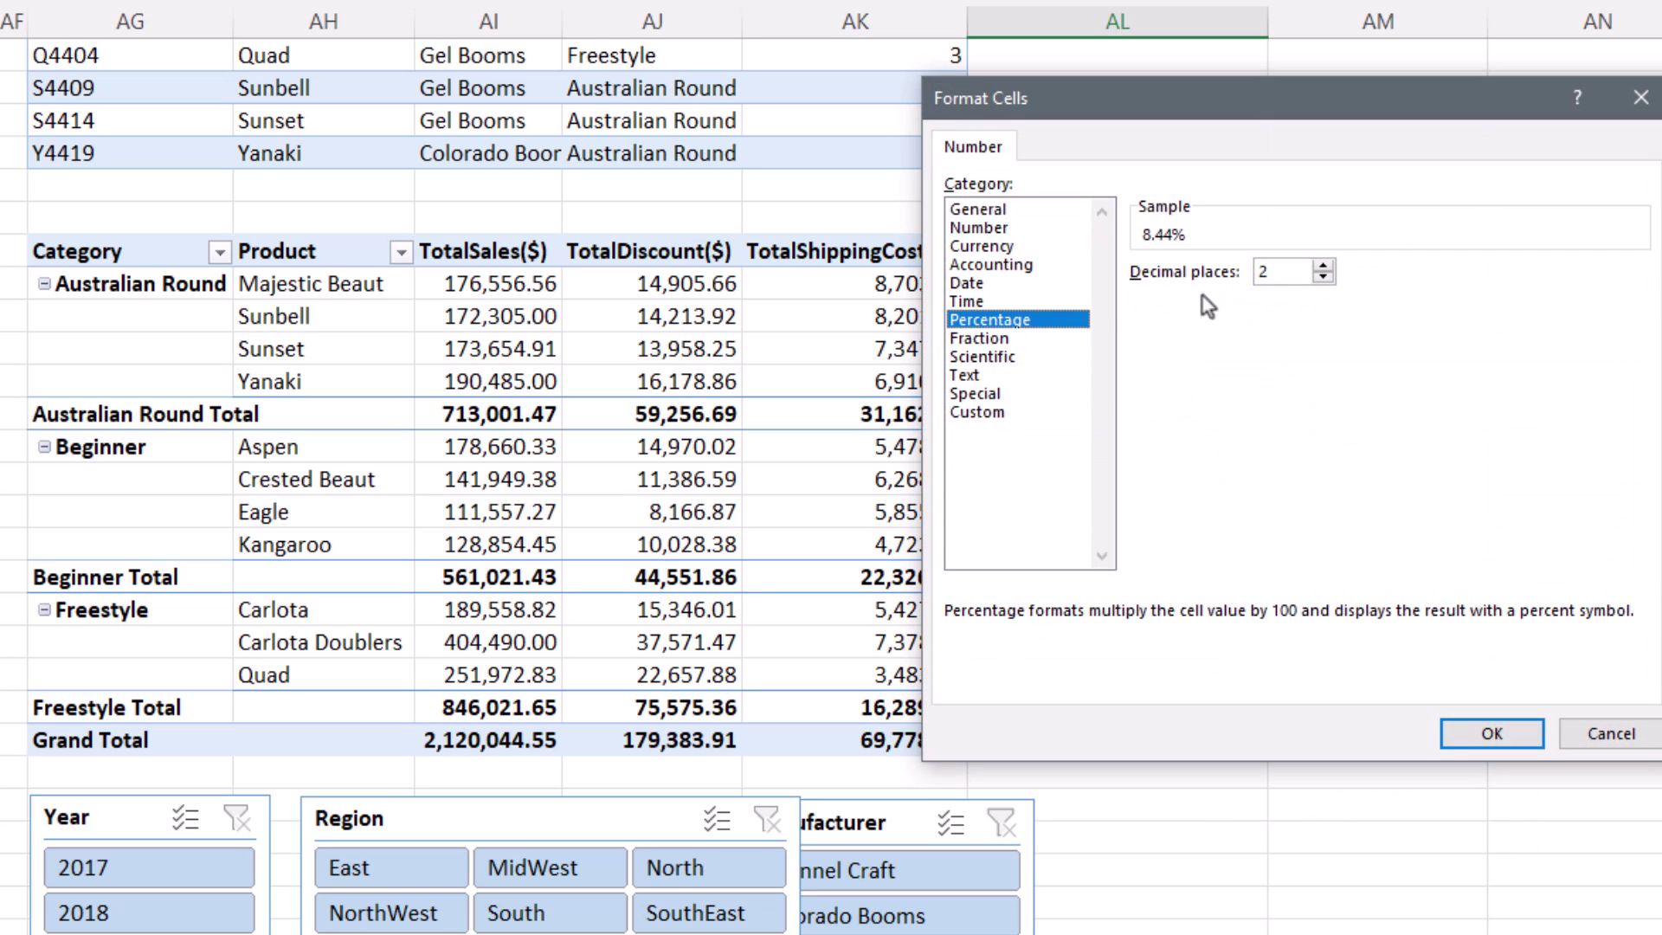
click(1485, 733)
Rename the Sum of DiscountAs%OfSales column header in the PivotTable as DiscountAs%OfSales.
click(1126, 235)
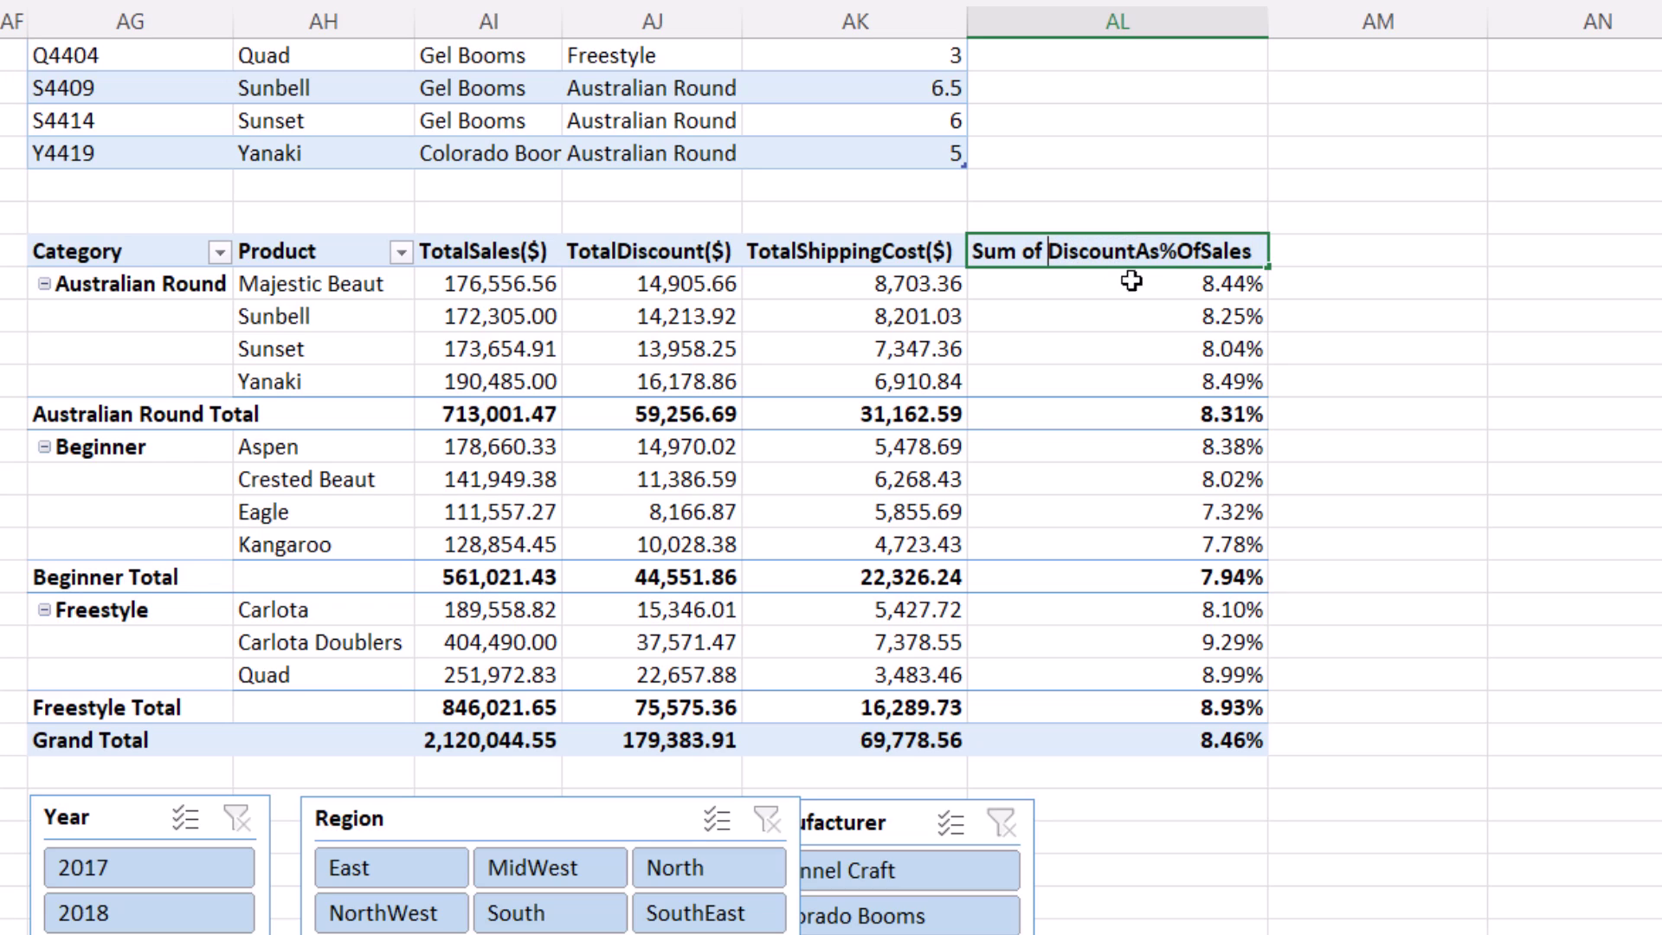
key(BackSpace)
key(BackSpace)
key(BackSpace)
key(BackSpace)
key(BackSpace)
key(BackSpace)
key(BackSpace)
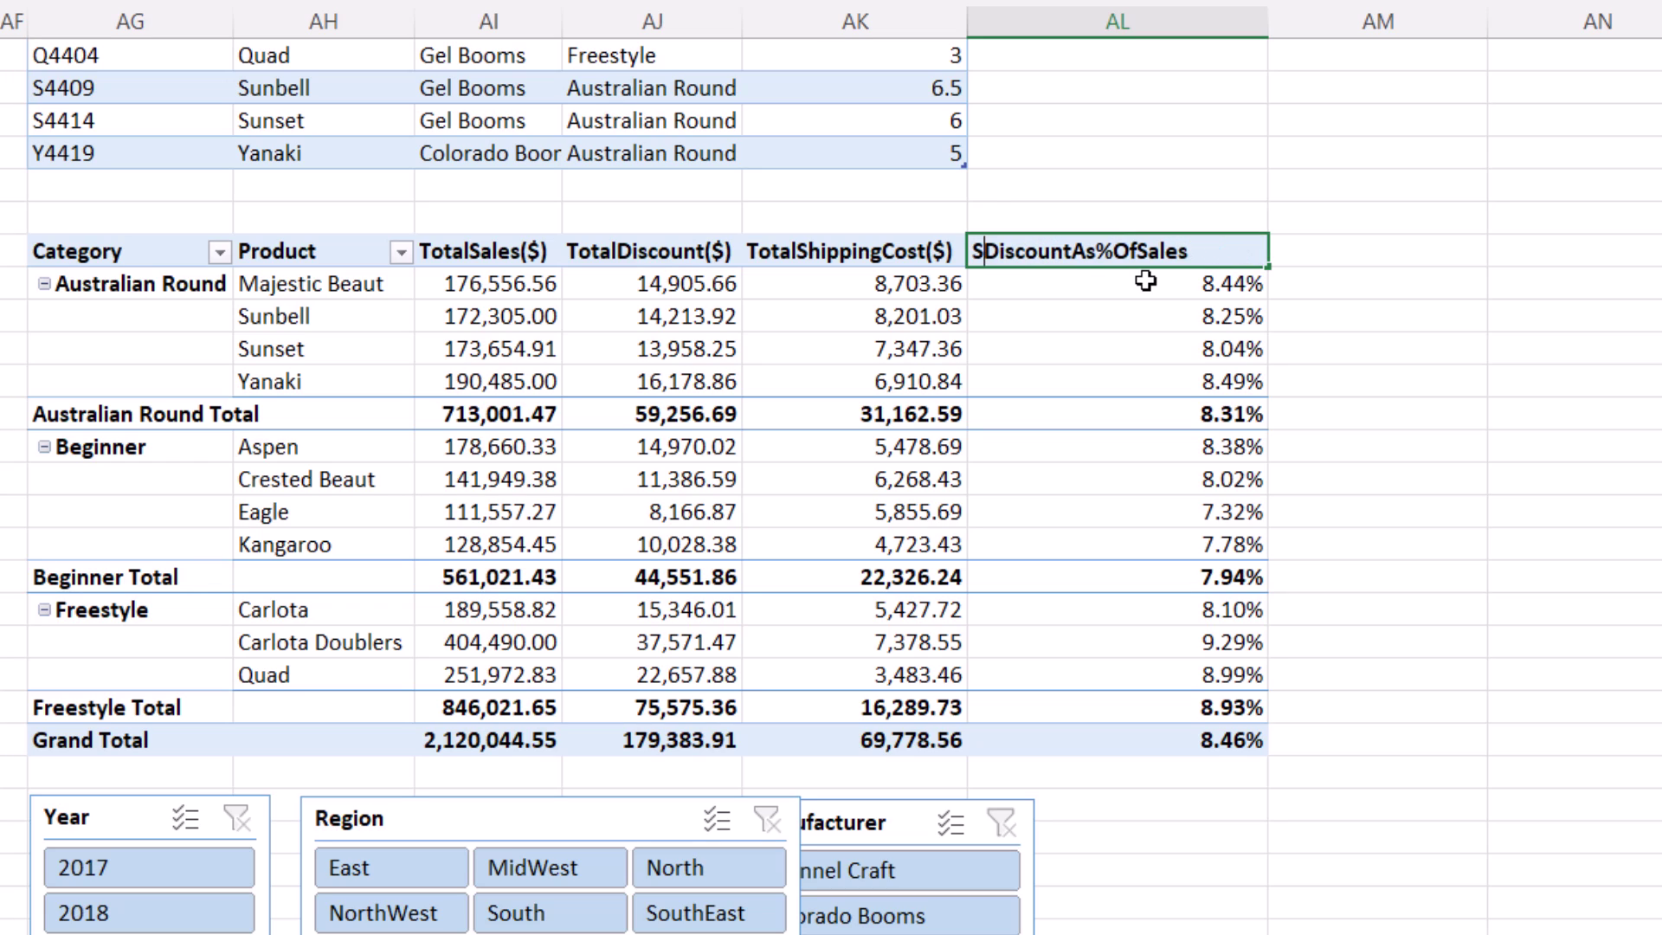
key(Return)
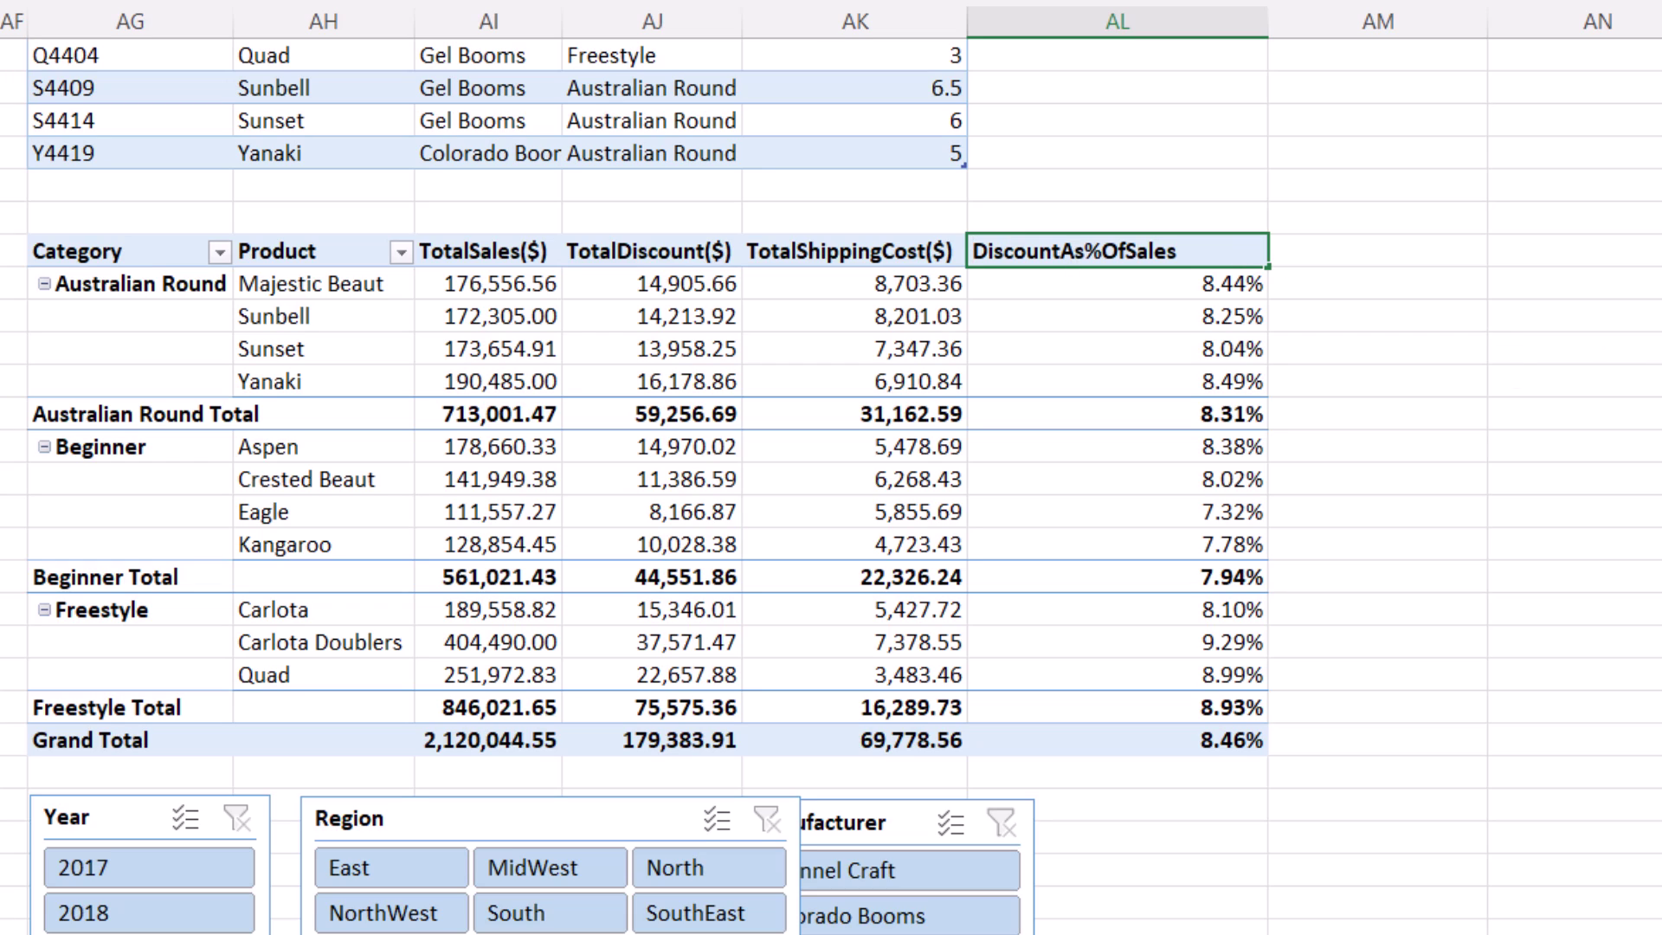
click(1206, 251)
key(Return)
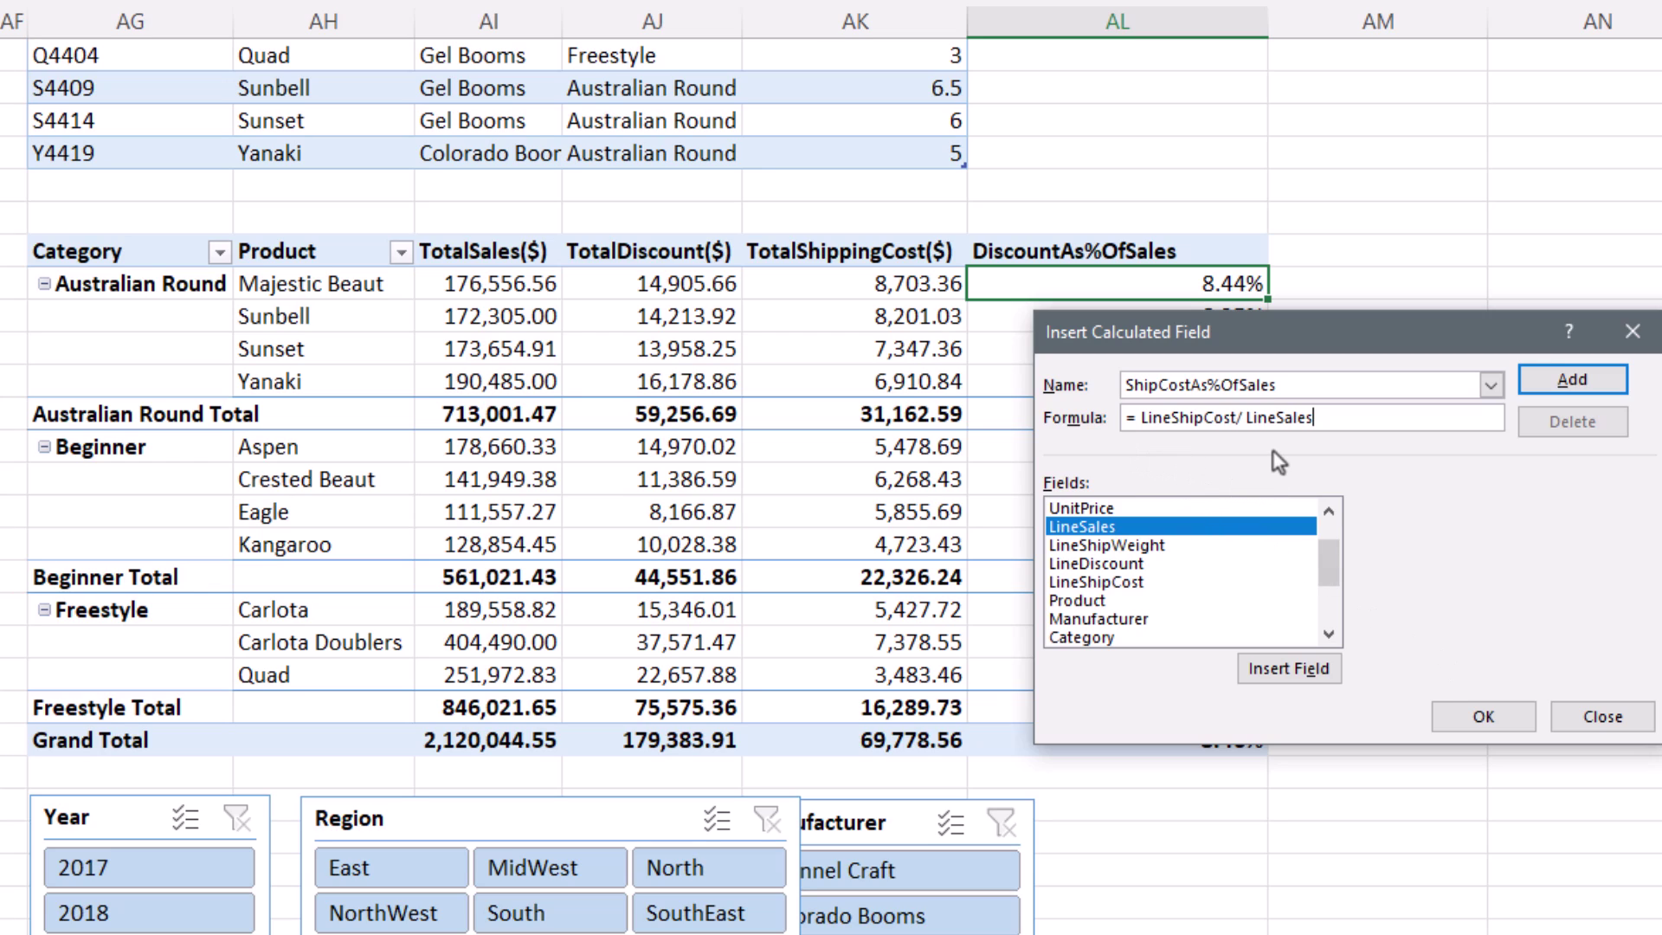
Insert the calculated field ShipCostAs%OfSales as LineShipCost/LineSales and place the DiscountAs%OfSales values directly after TotalDiscount($).
click(1484, 717)
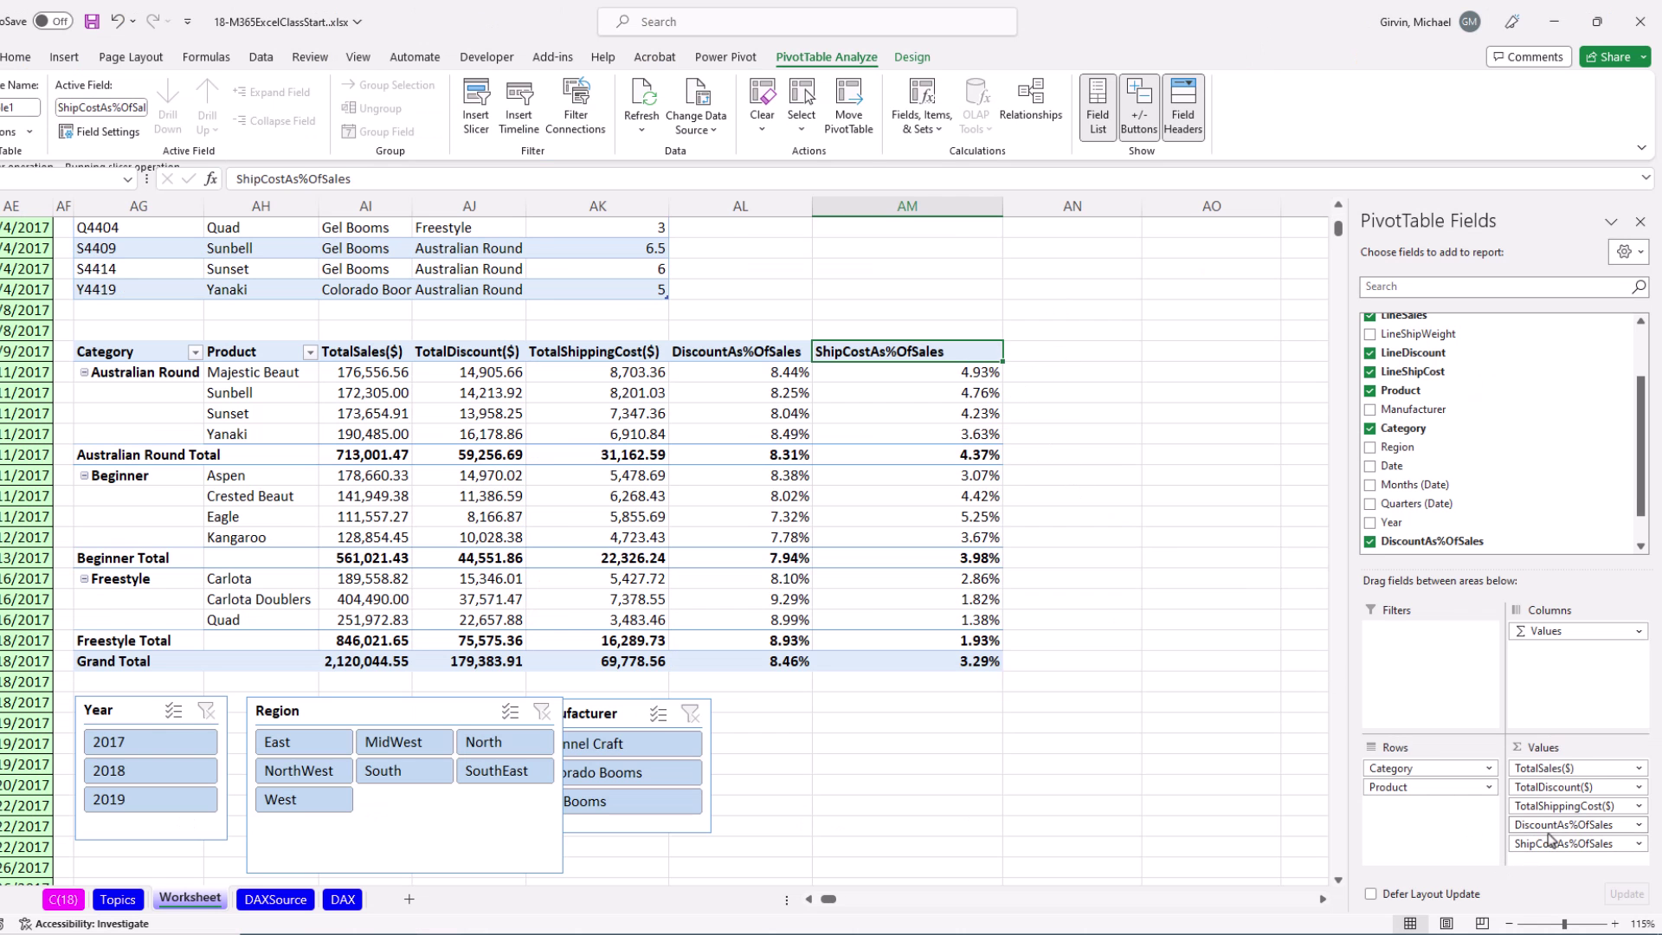
drag(1546, 827, 1557, 799)
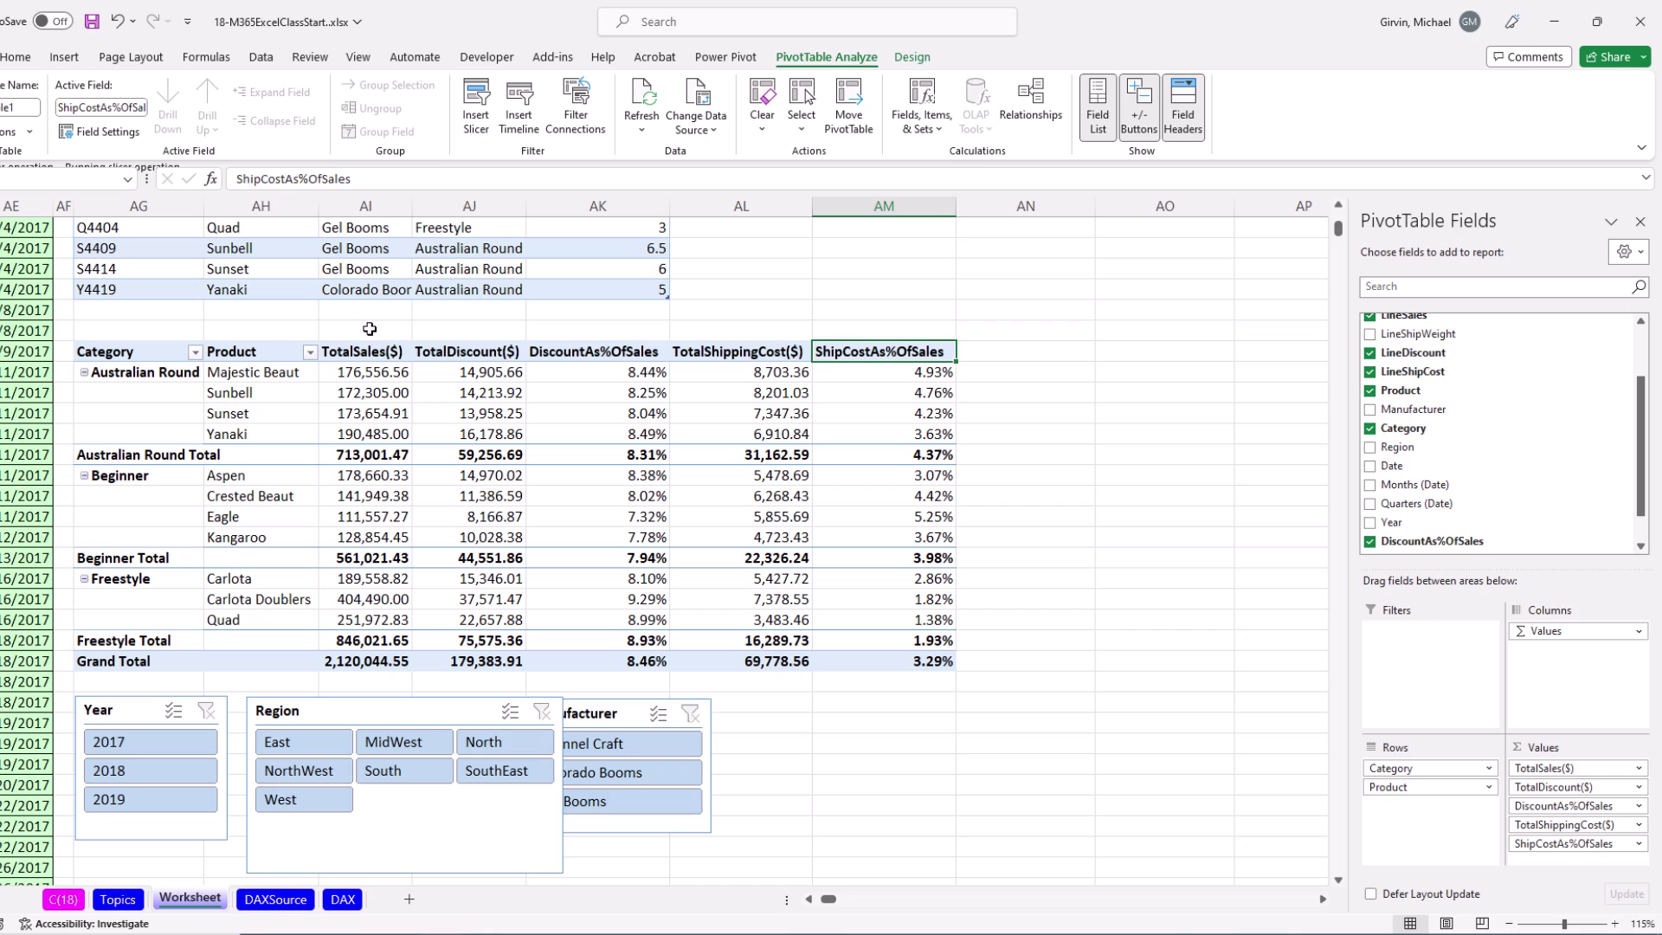
Separate the overlapping Region and Manufacturer slicers below the PivotTable and filter the report to year 2018 and region West.
drag(606, 731, 766, 722)
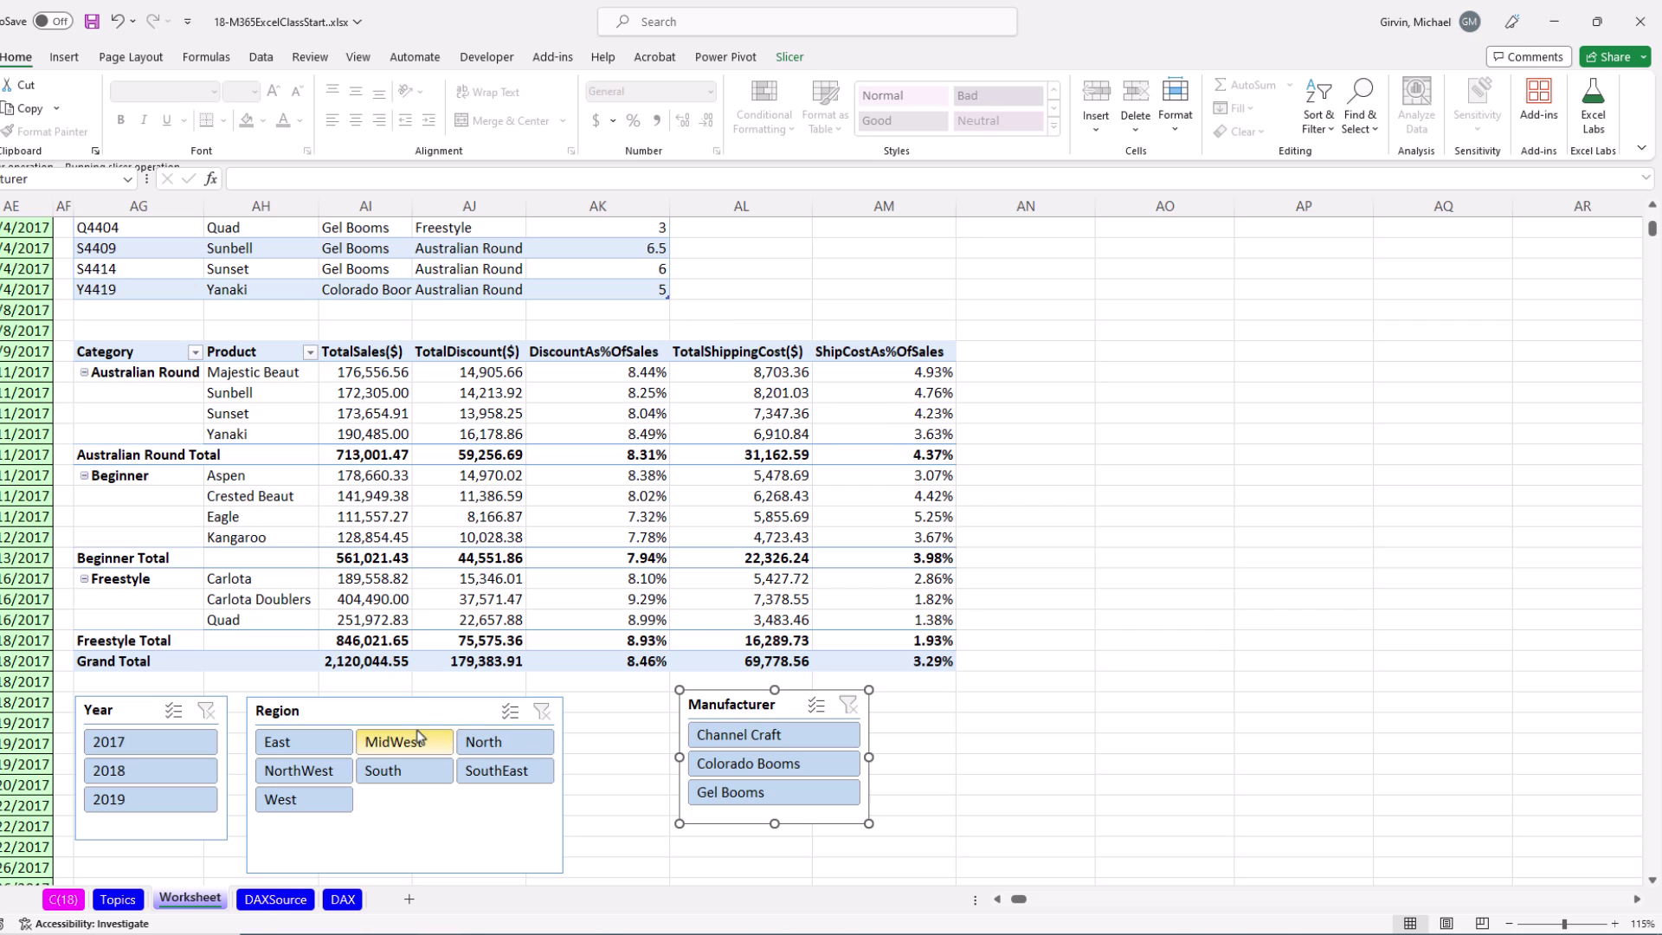
drag(415, 718, 481, 716)
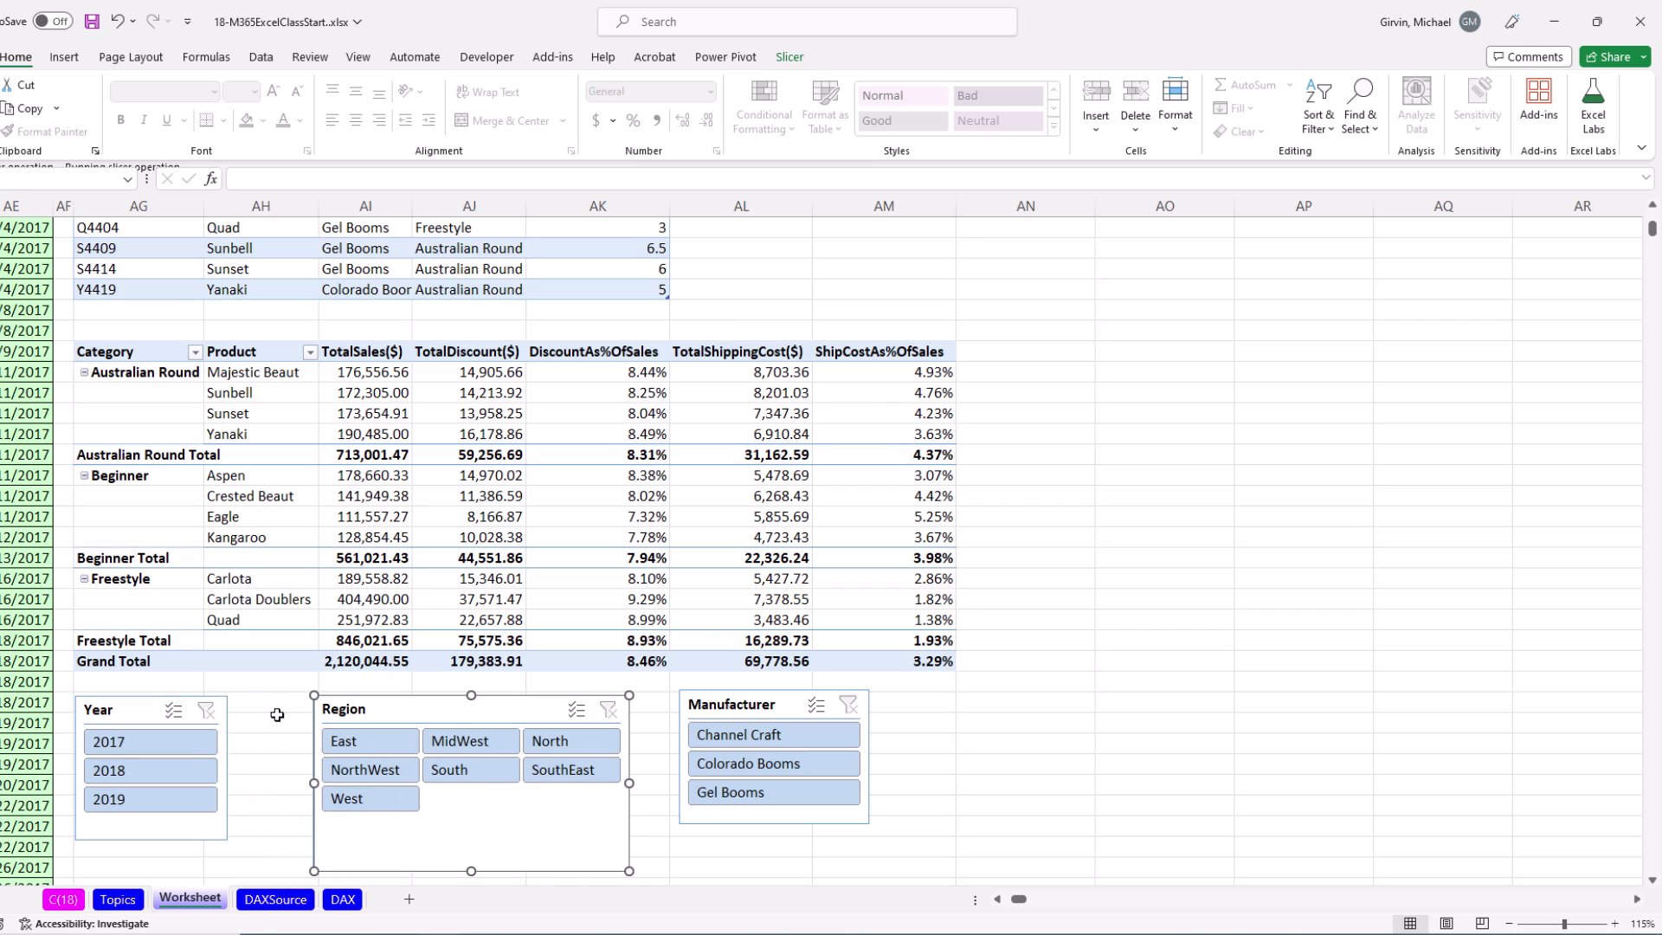
click(139, 770)
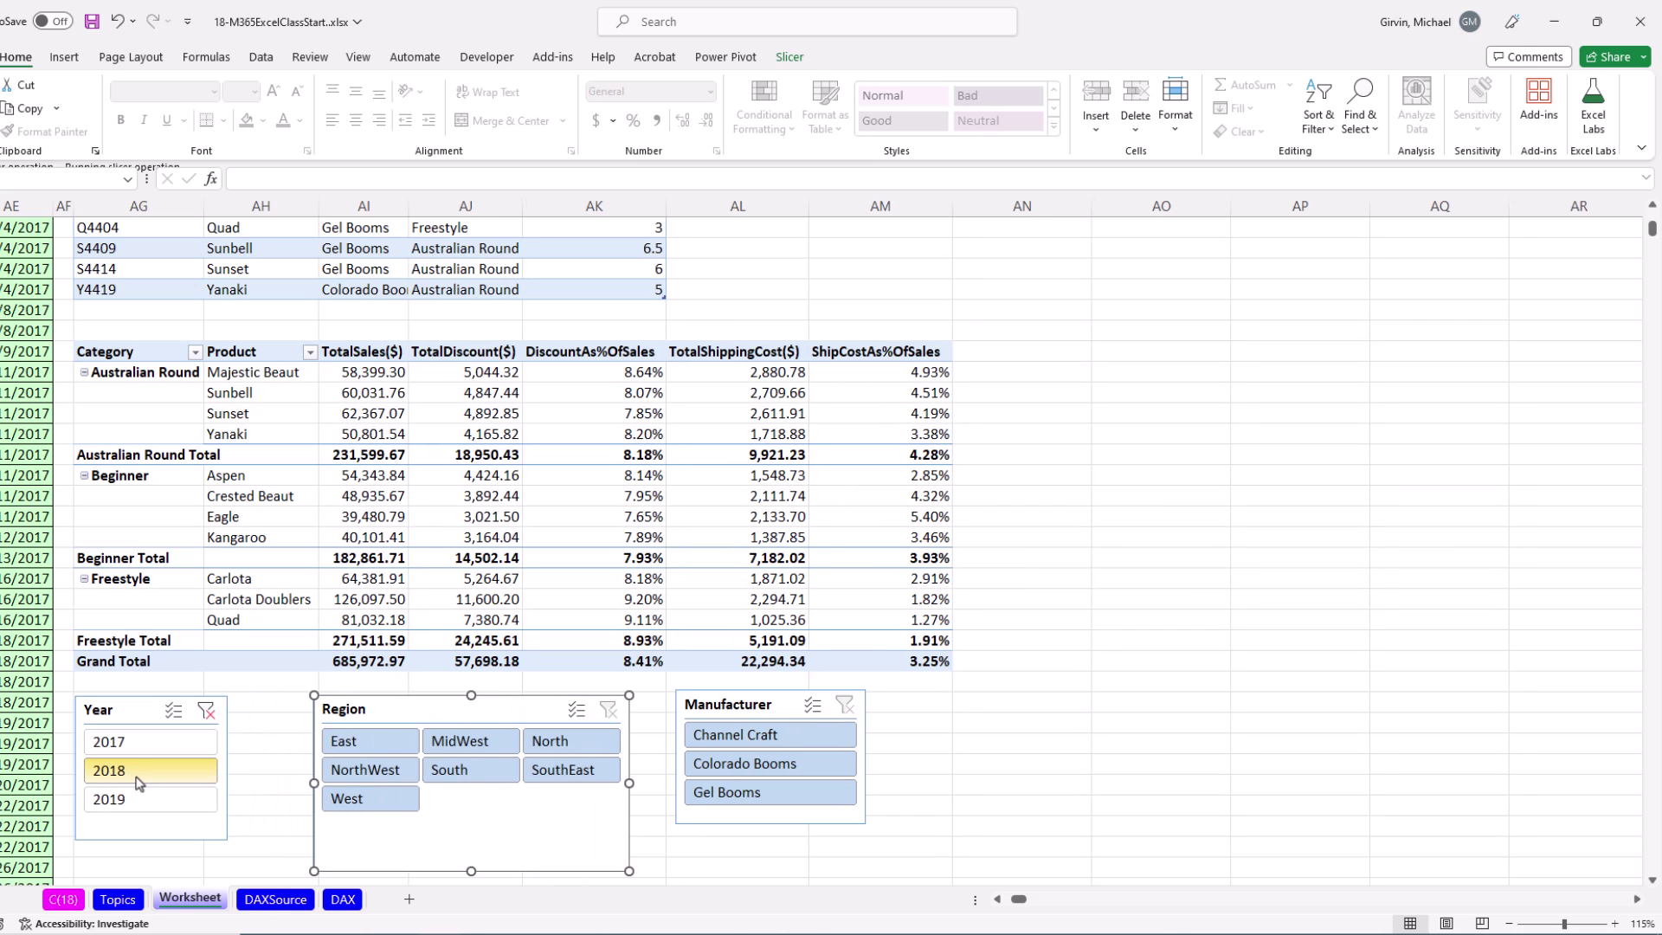
click(363, 800)
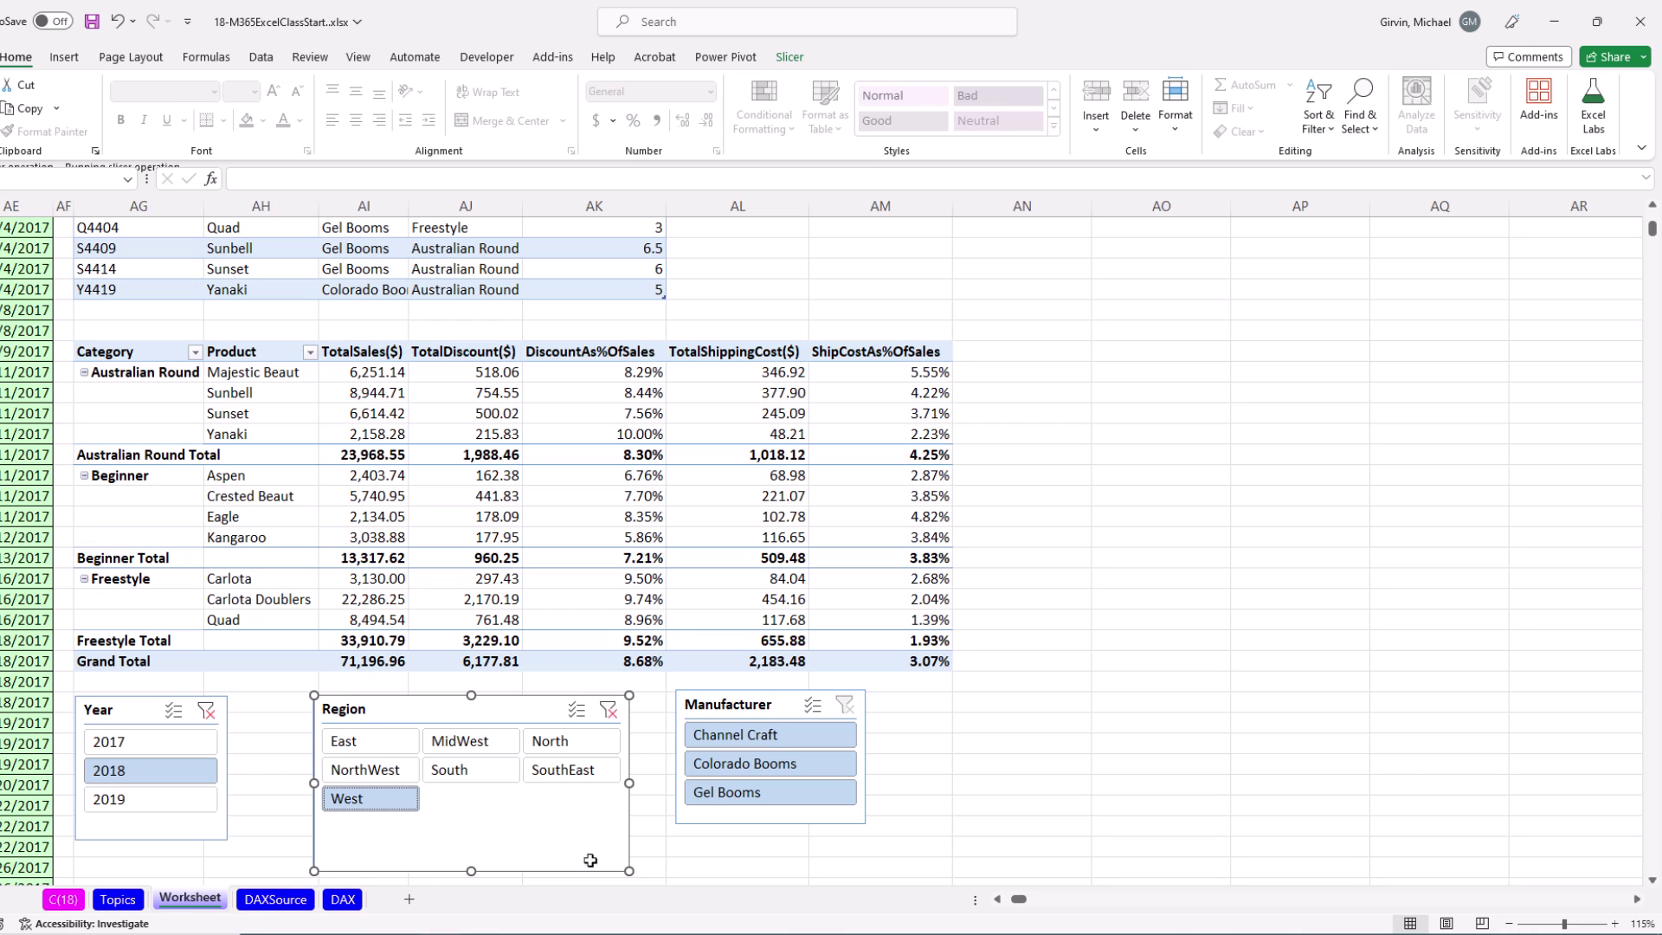
key(Escape)
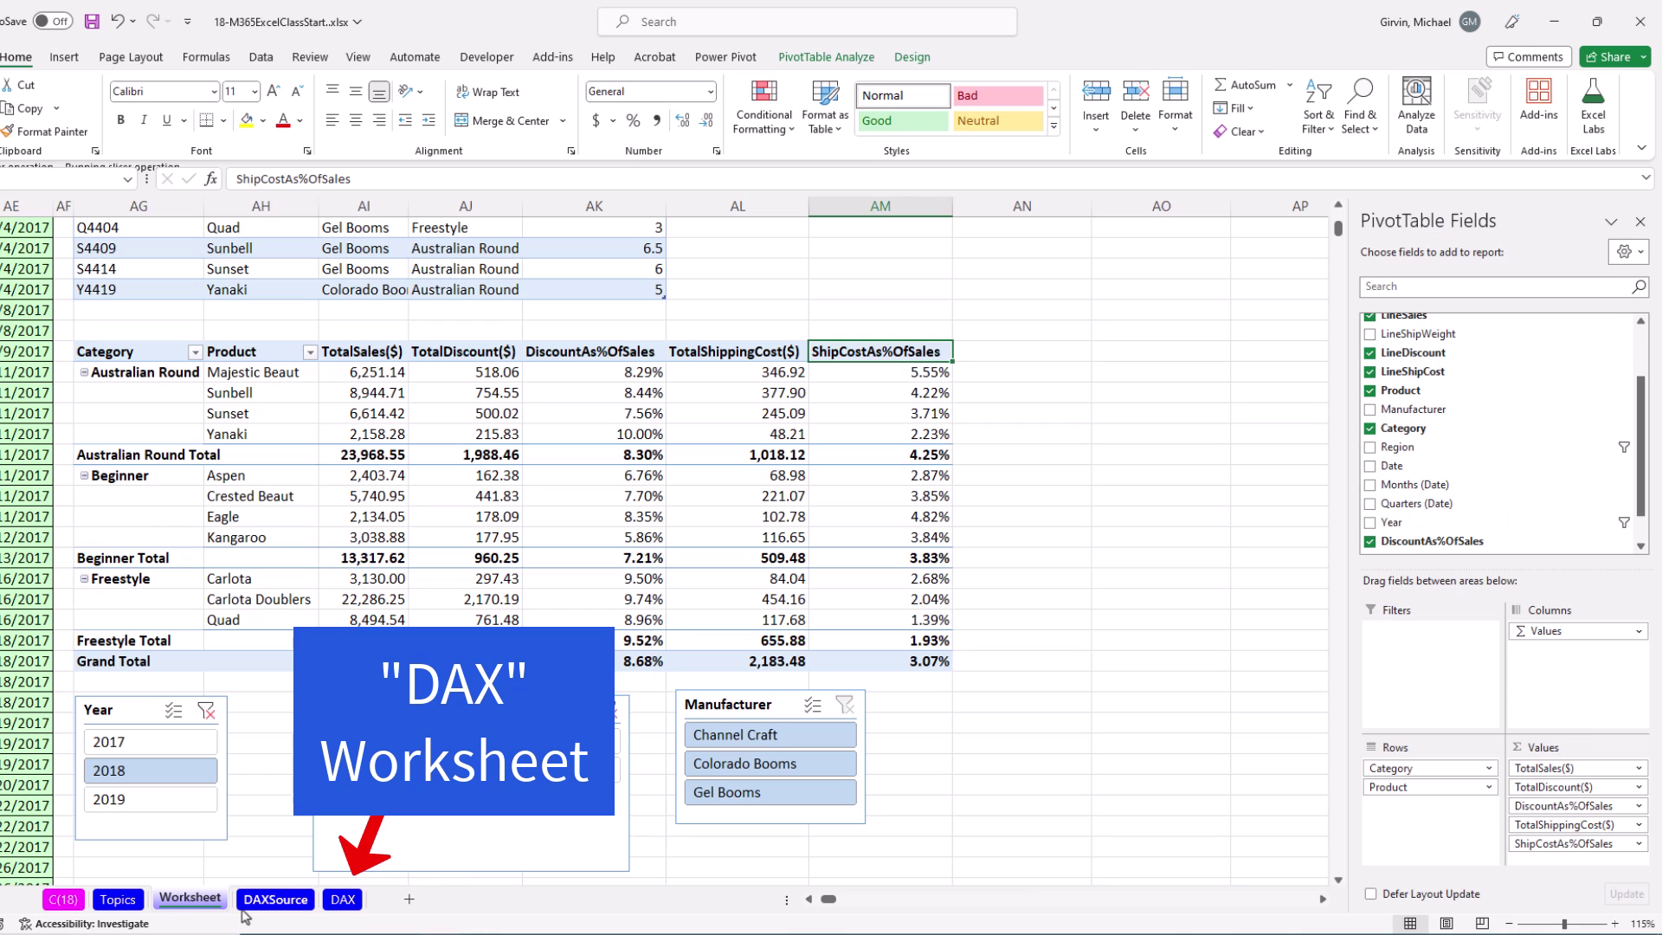
Go to the DAX worksheet and open the workbook's data model in Power Pivot's Diagram View.
click(341, 900)
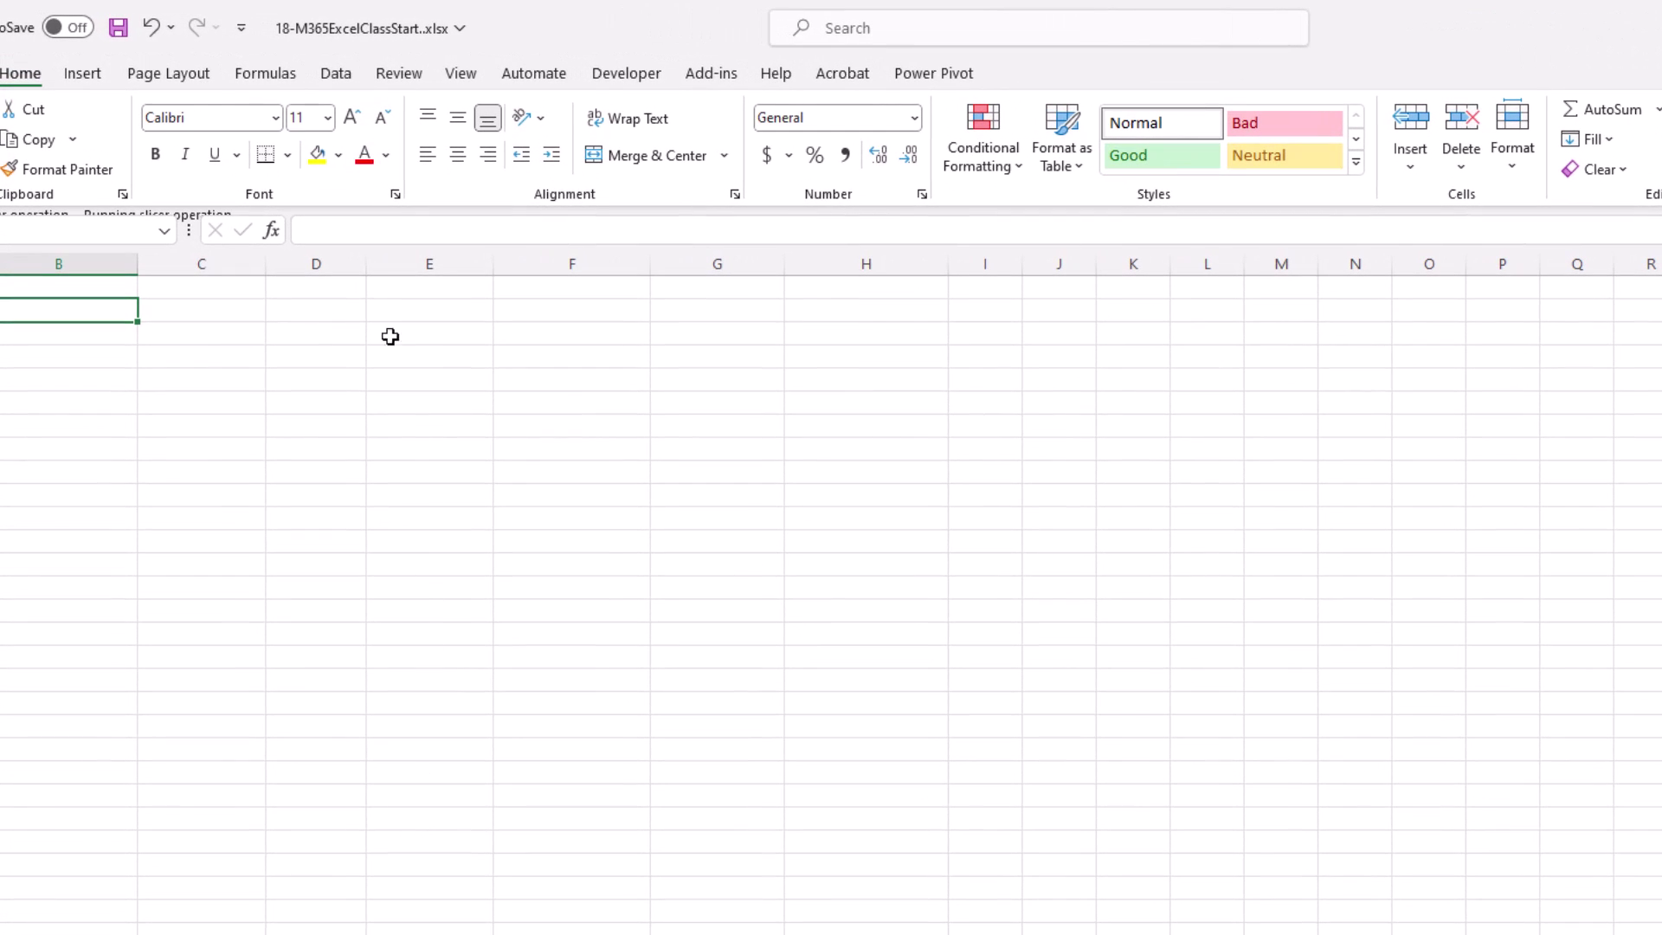
click(336, 76)
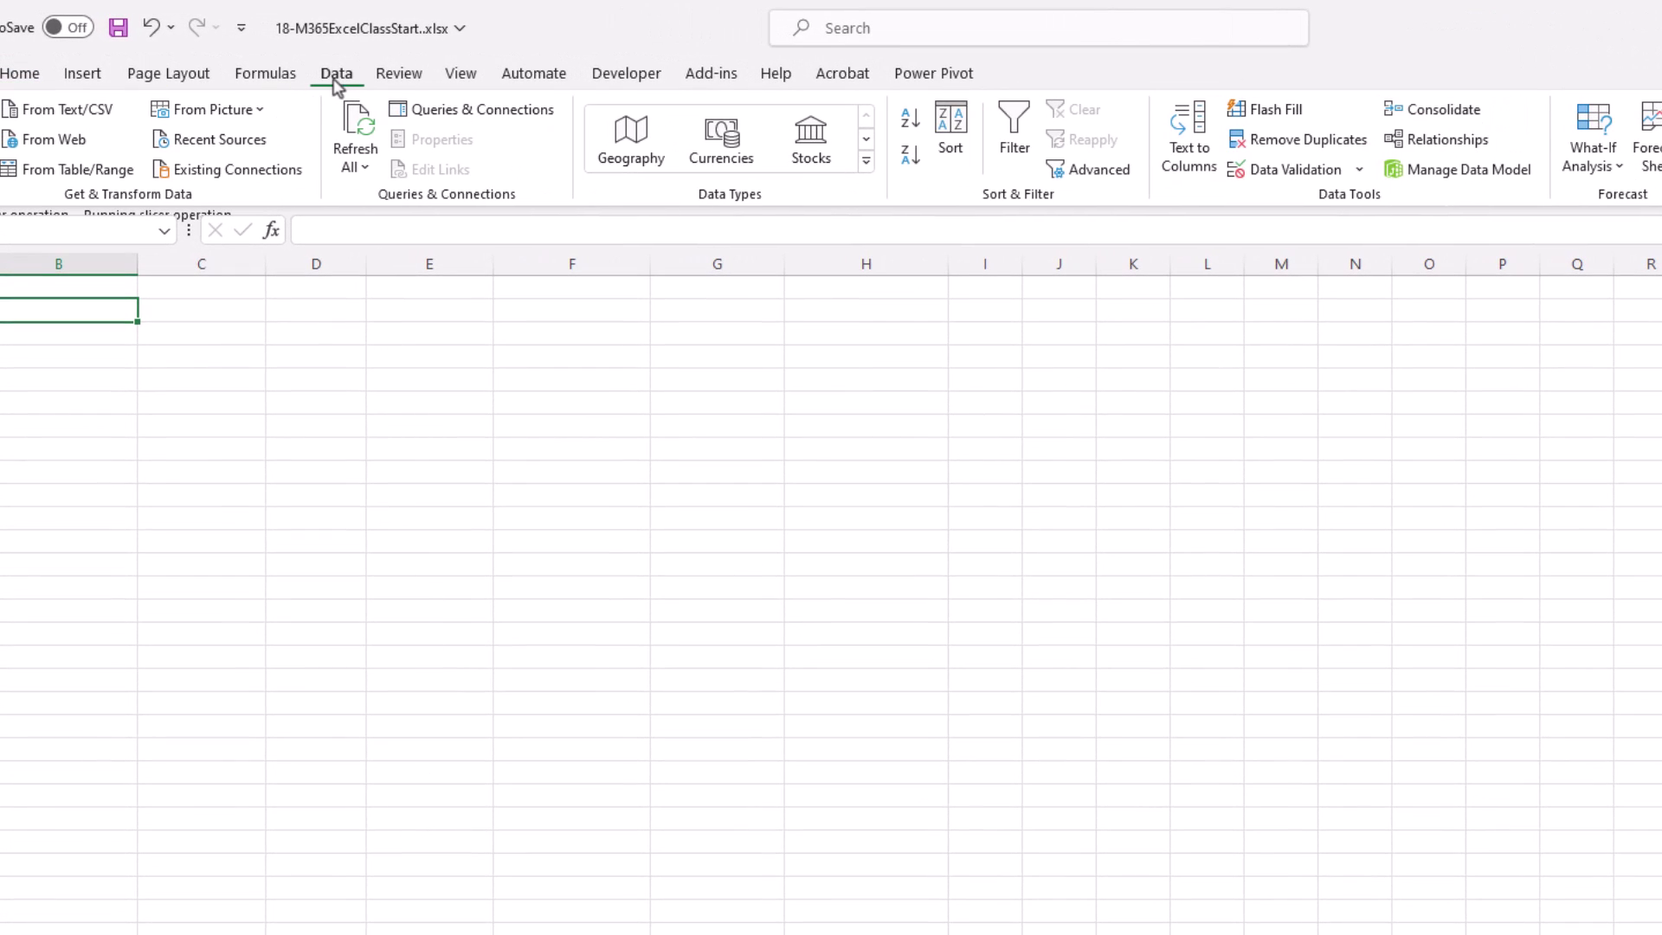
click(1456, 173)
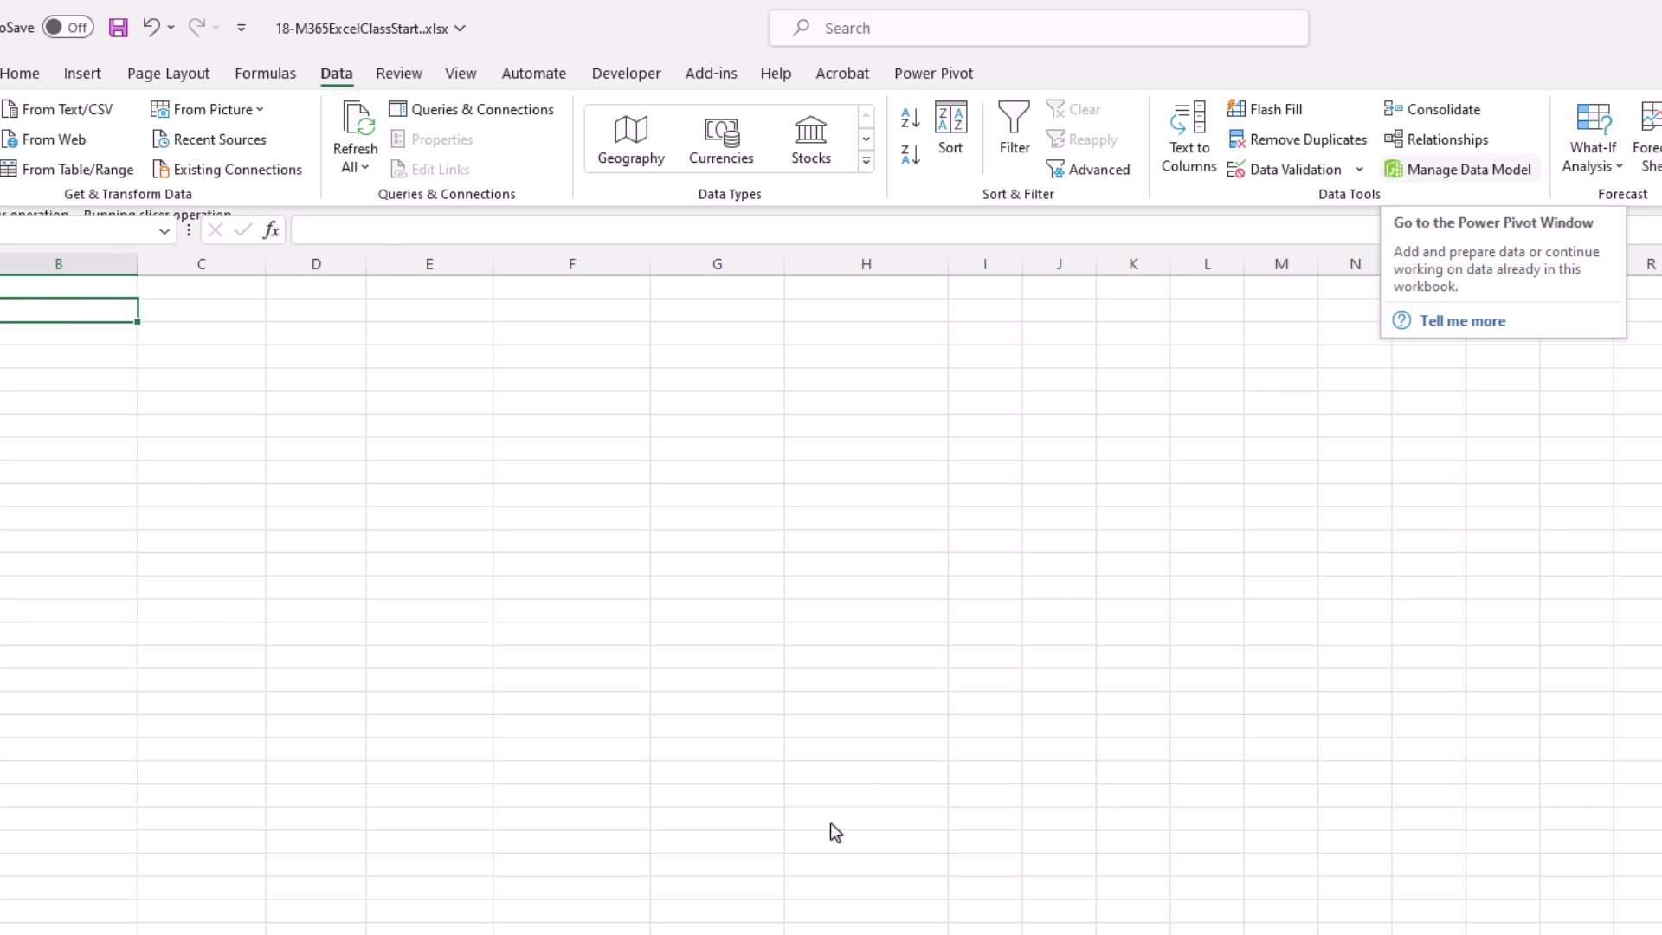
click(972, 76)
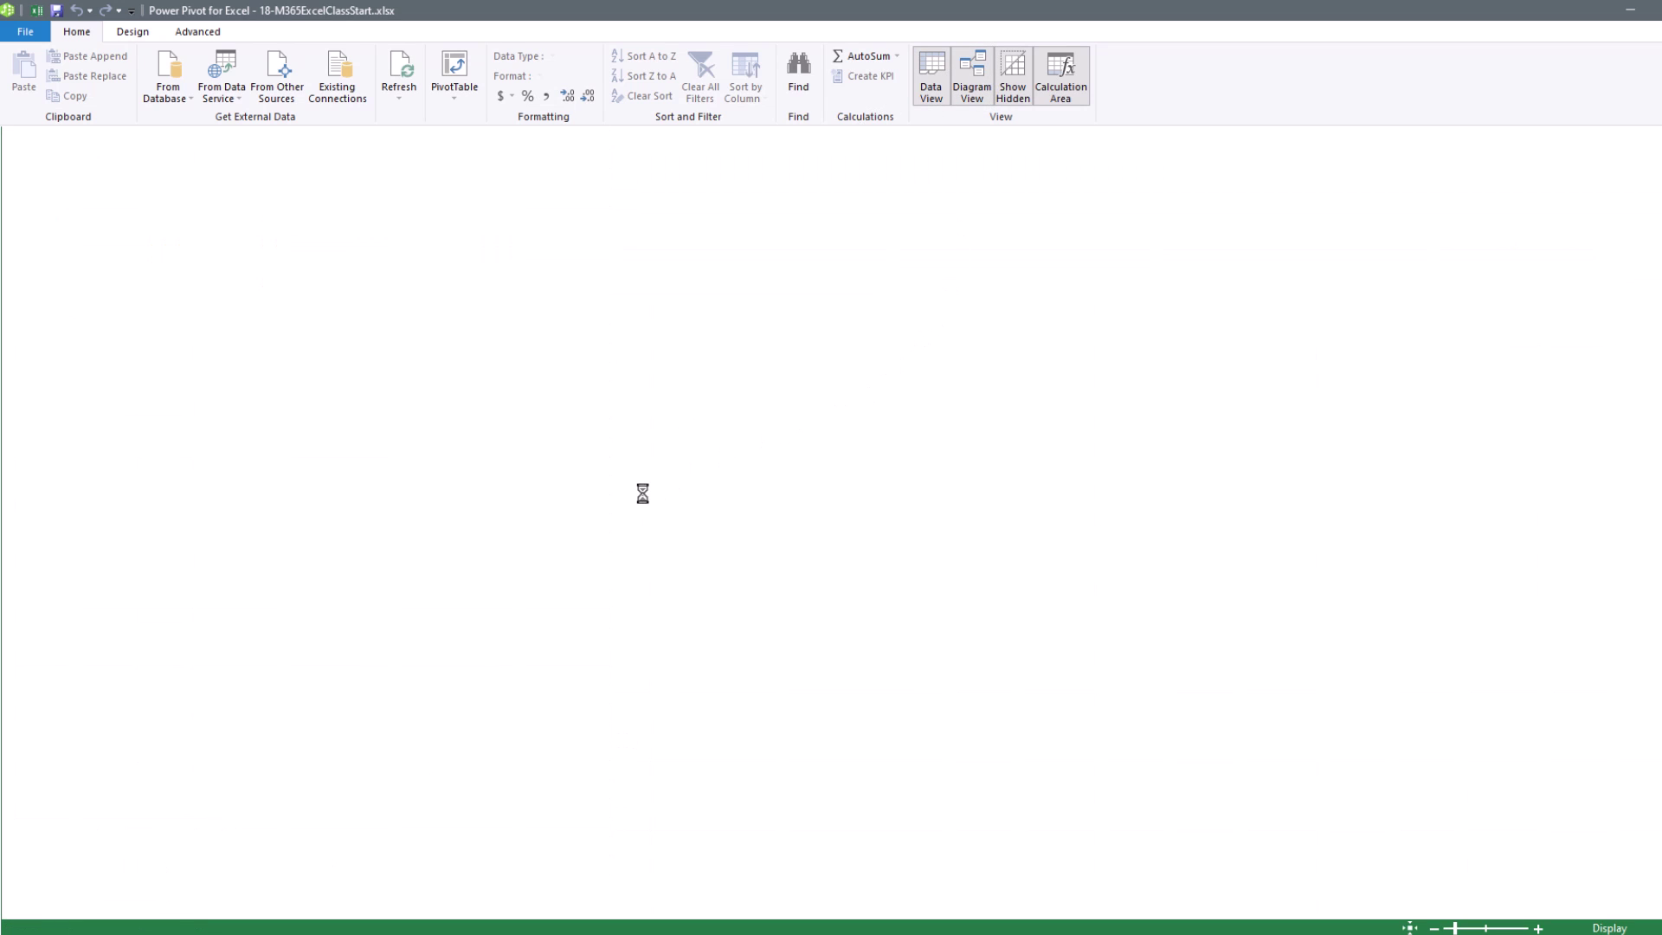
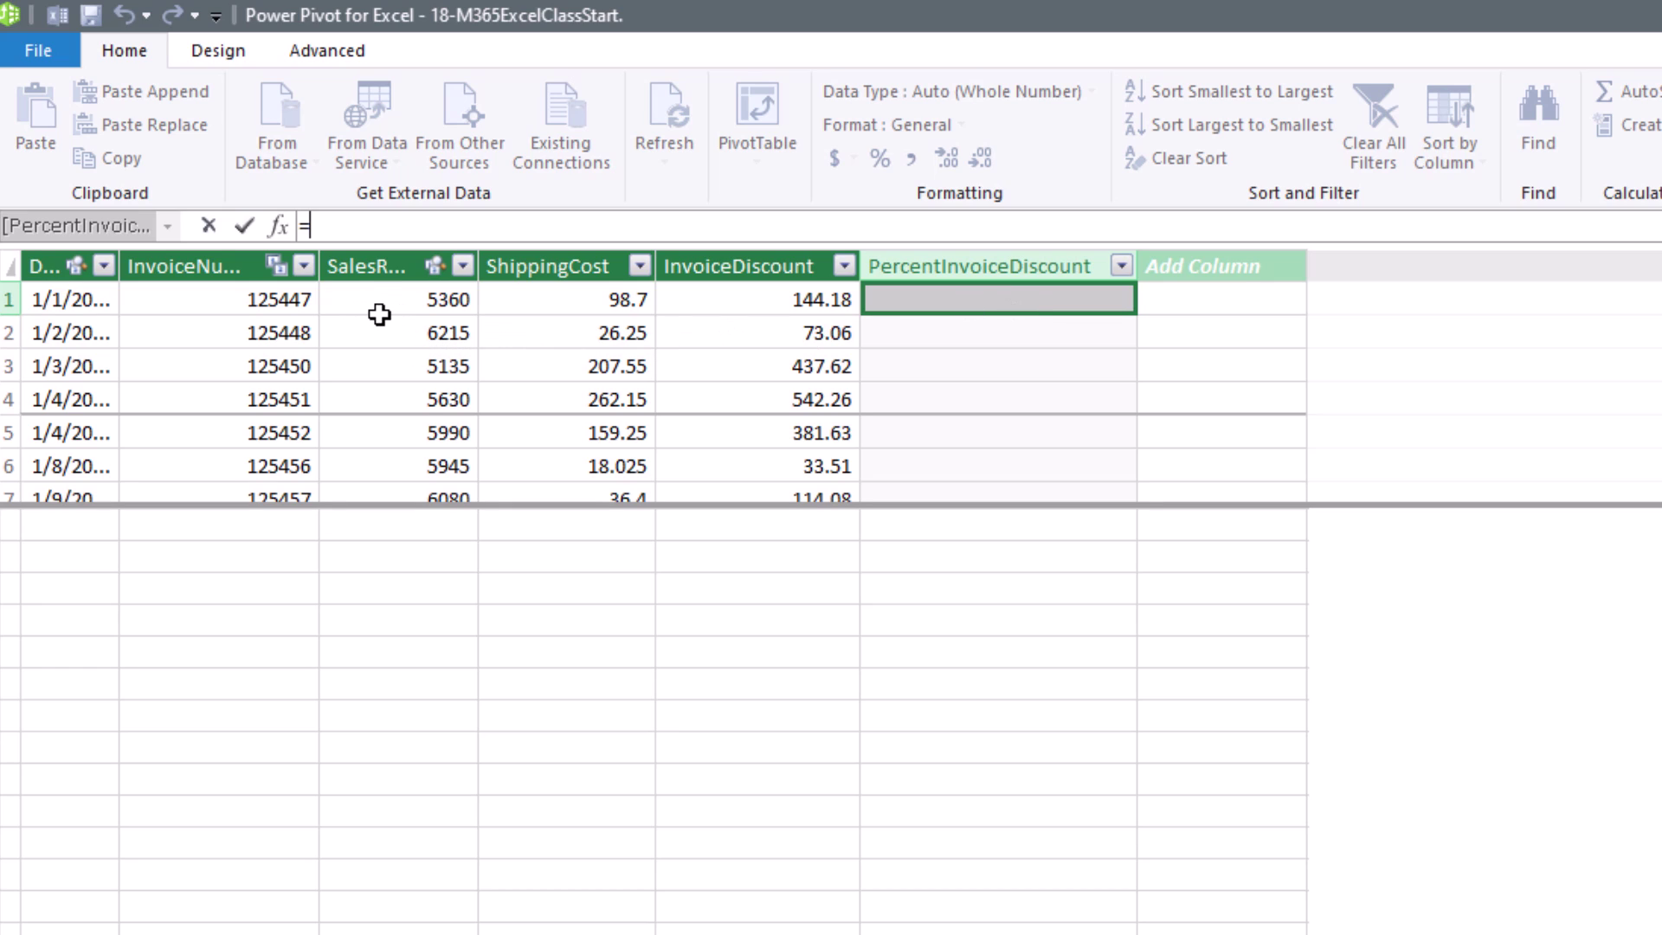
Start the PercentInvoiceDiscount column formula with SUMX over RELATEDTABLE(fLineItemInvoice).
text(SUMX()
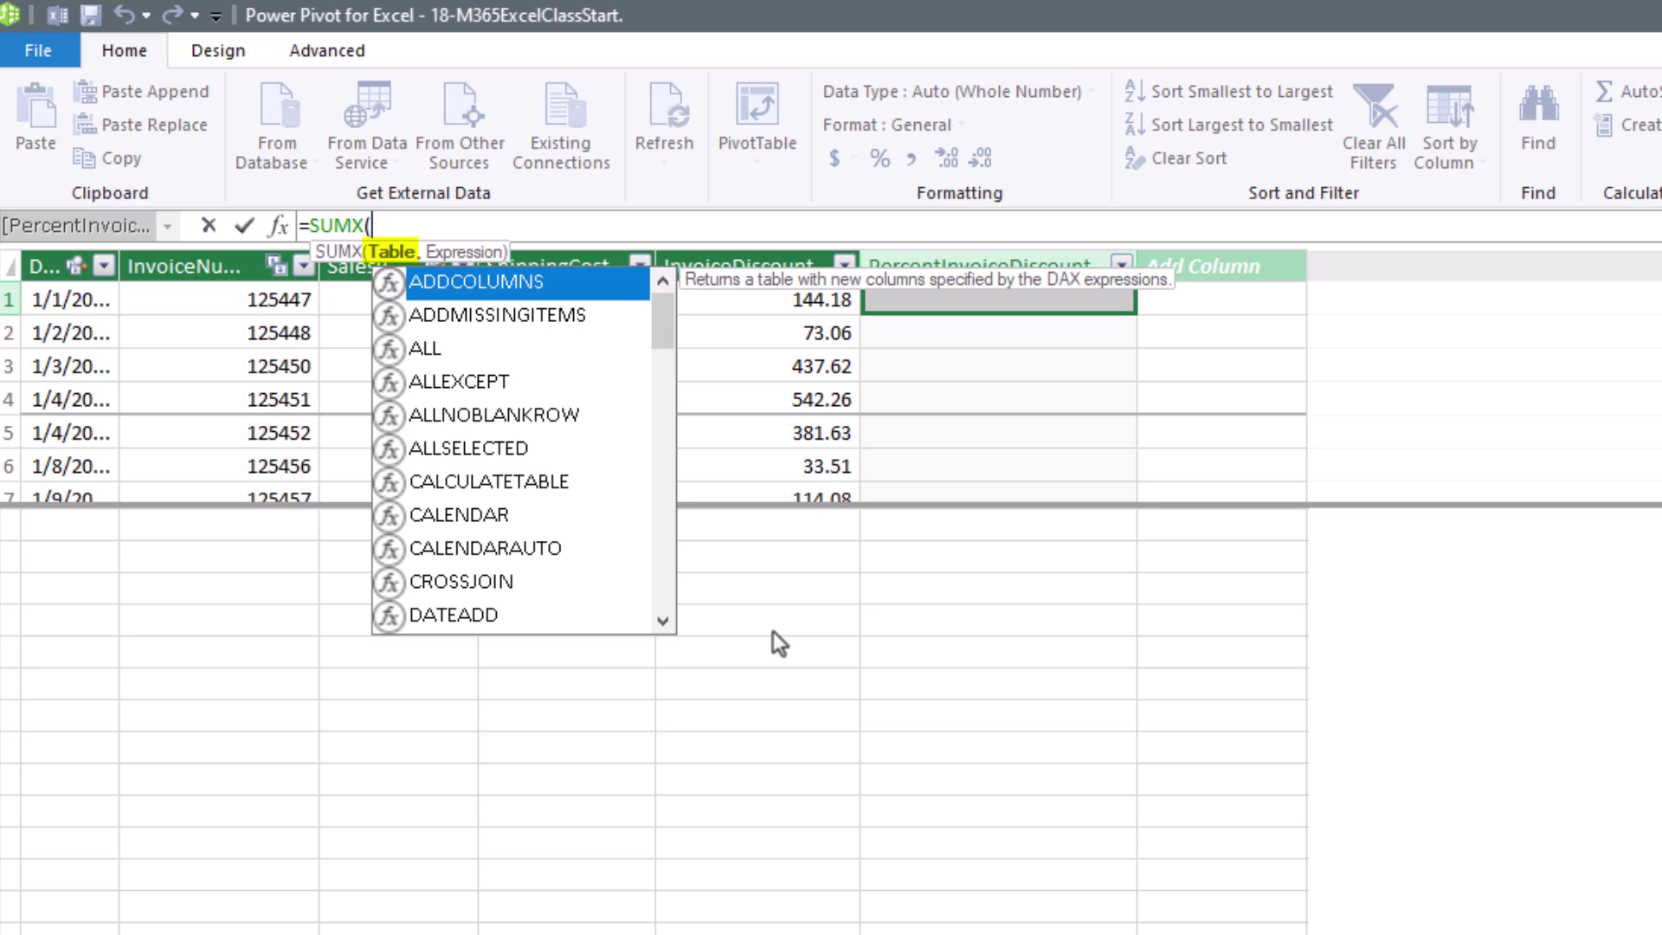
text(re)
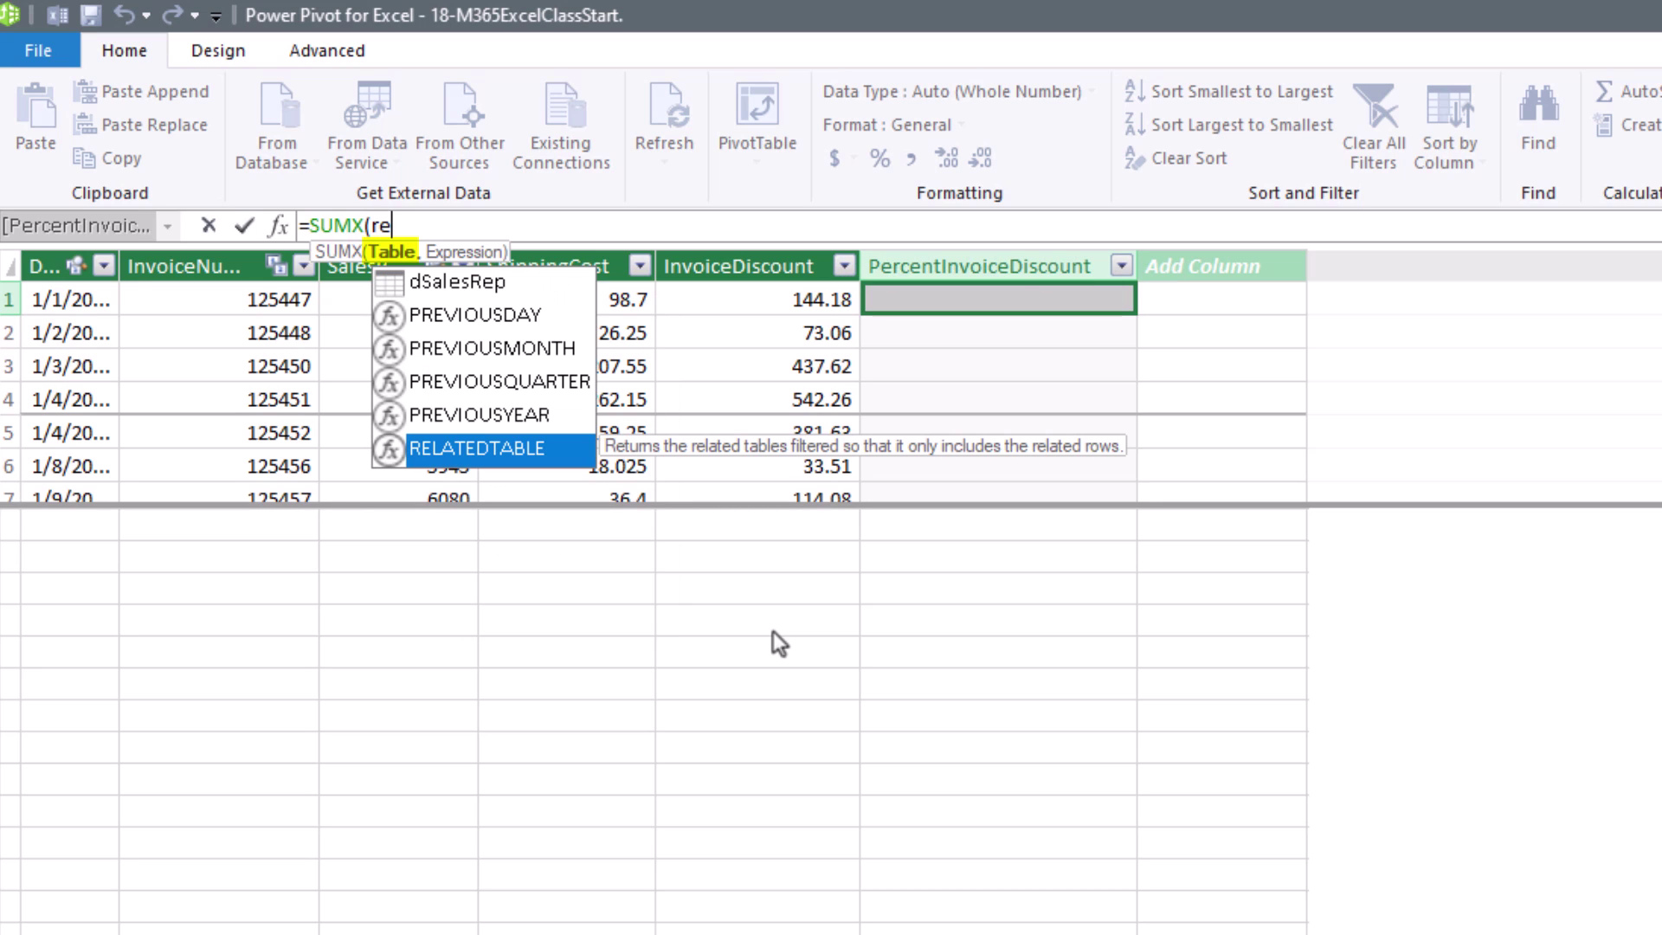
key(Tab)
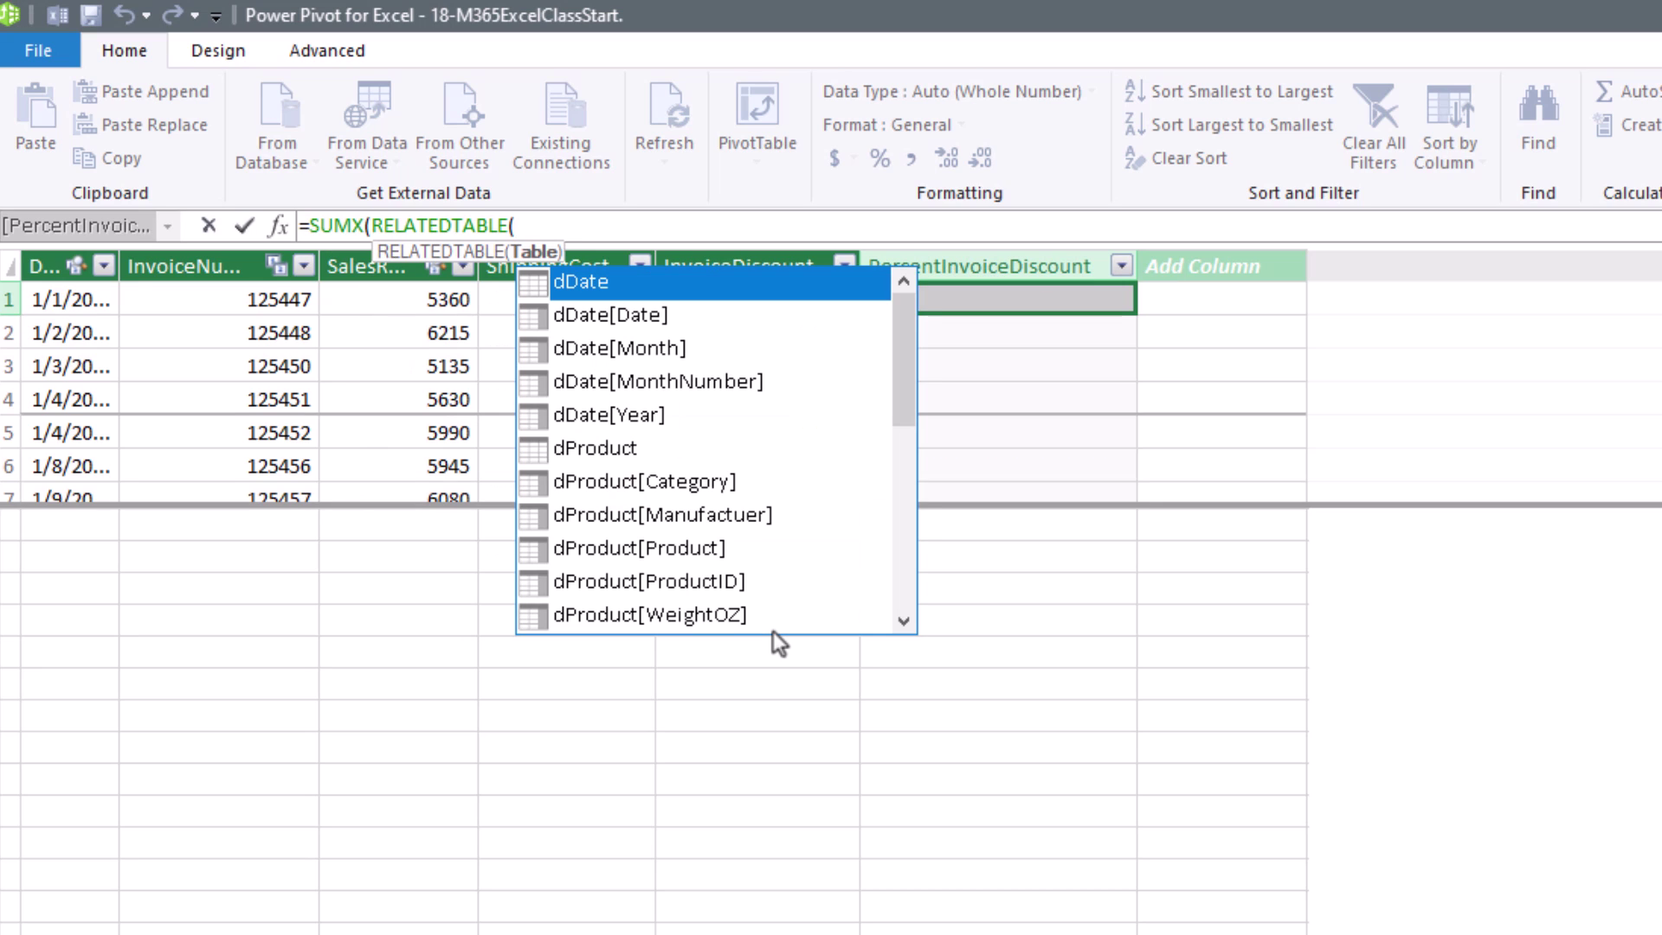
text(fl)
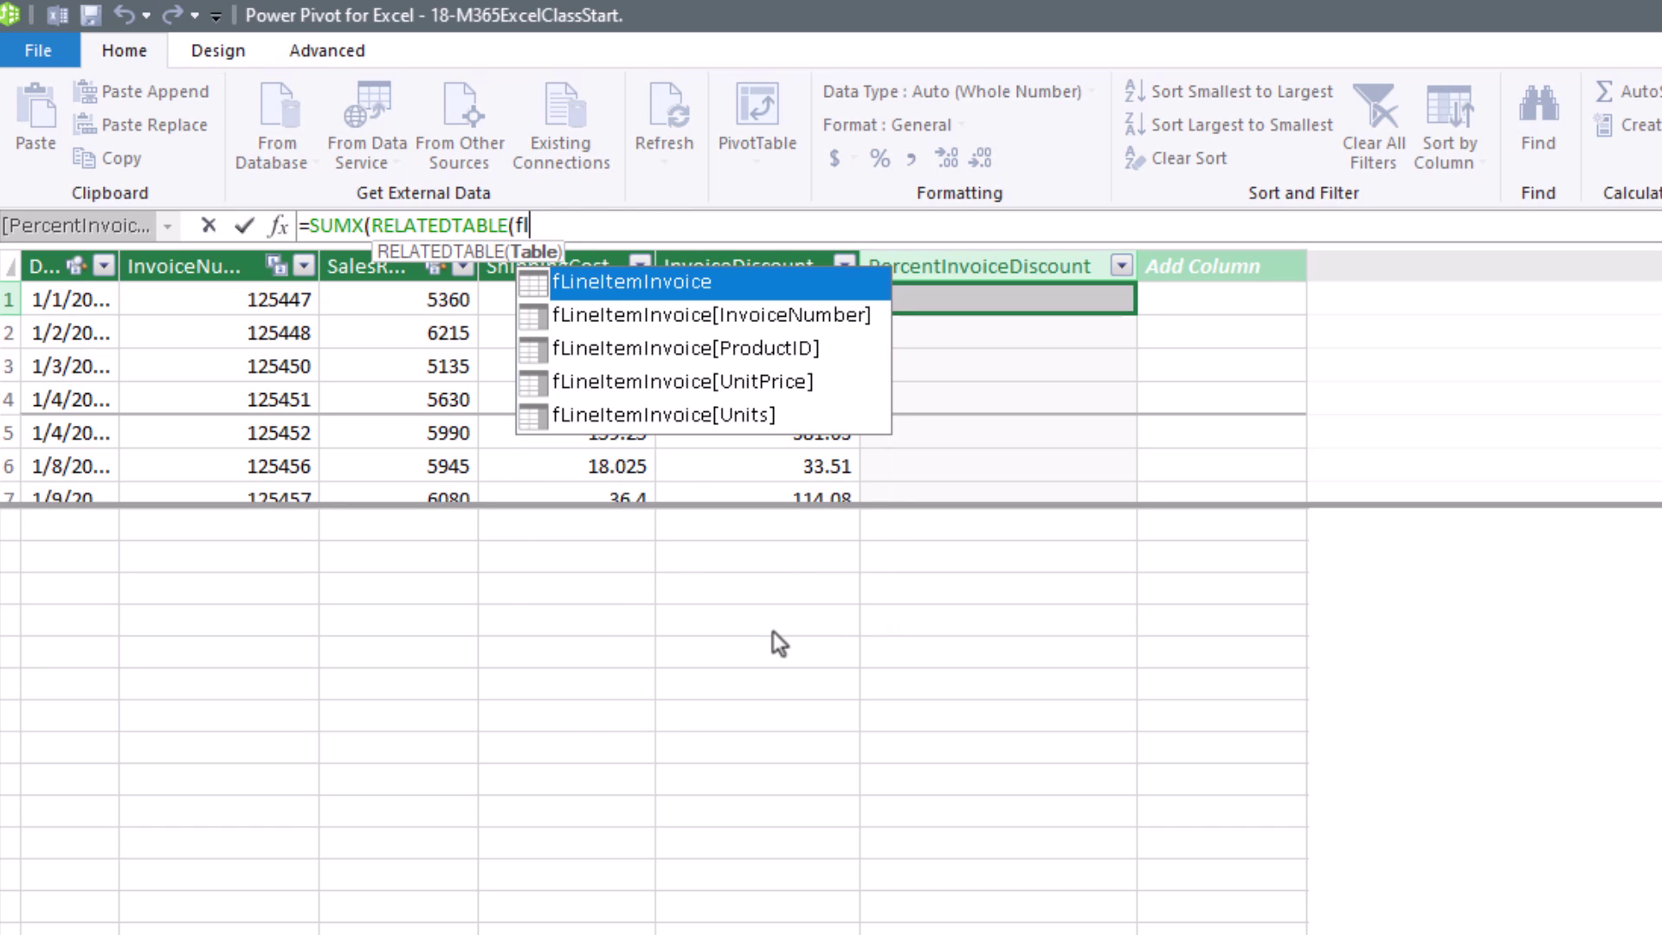
key(Tab)
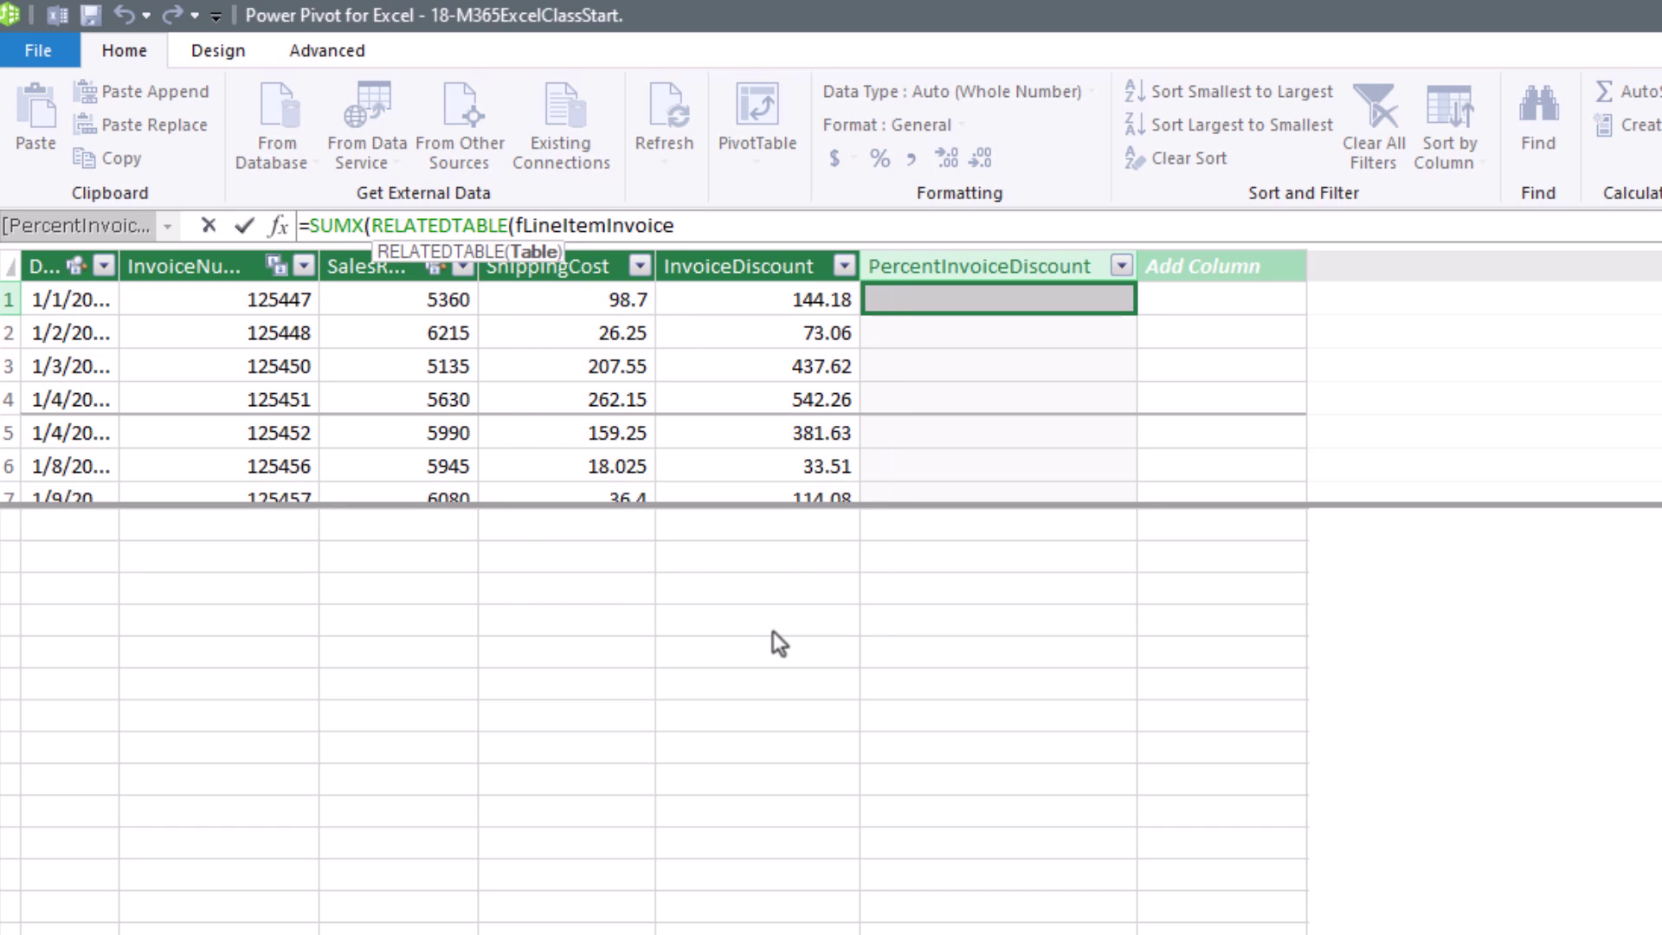
text())
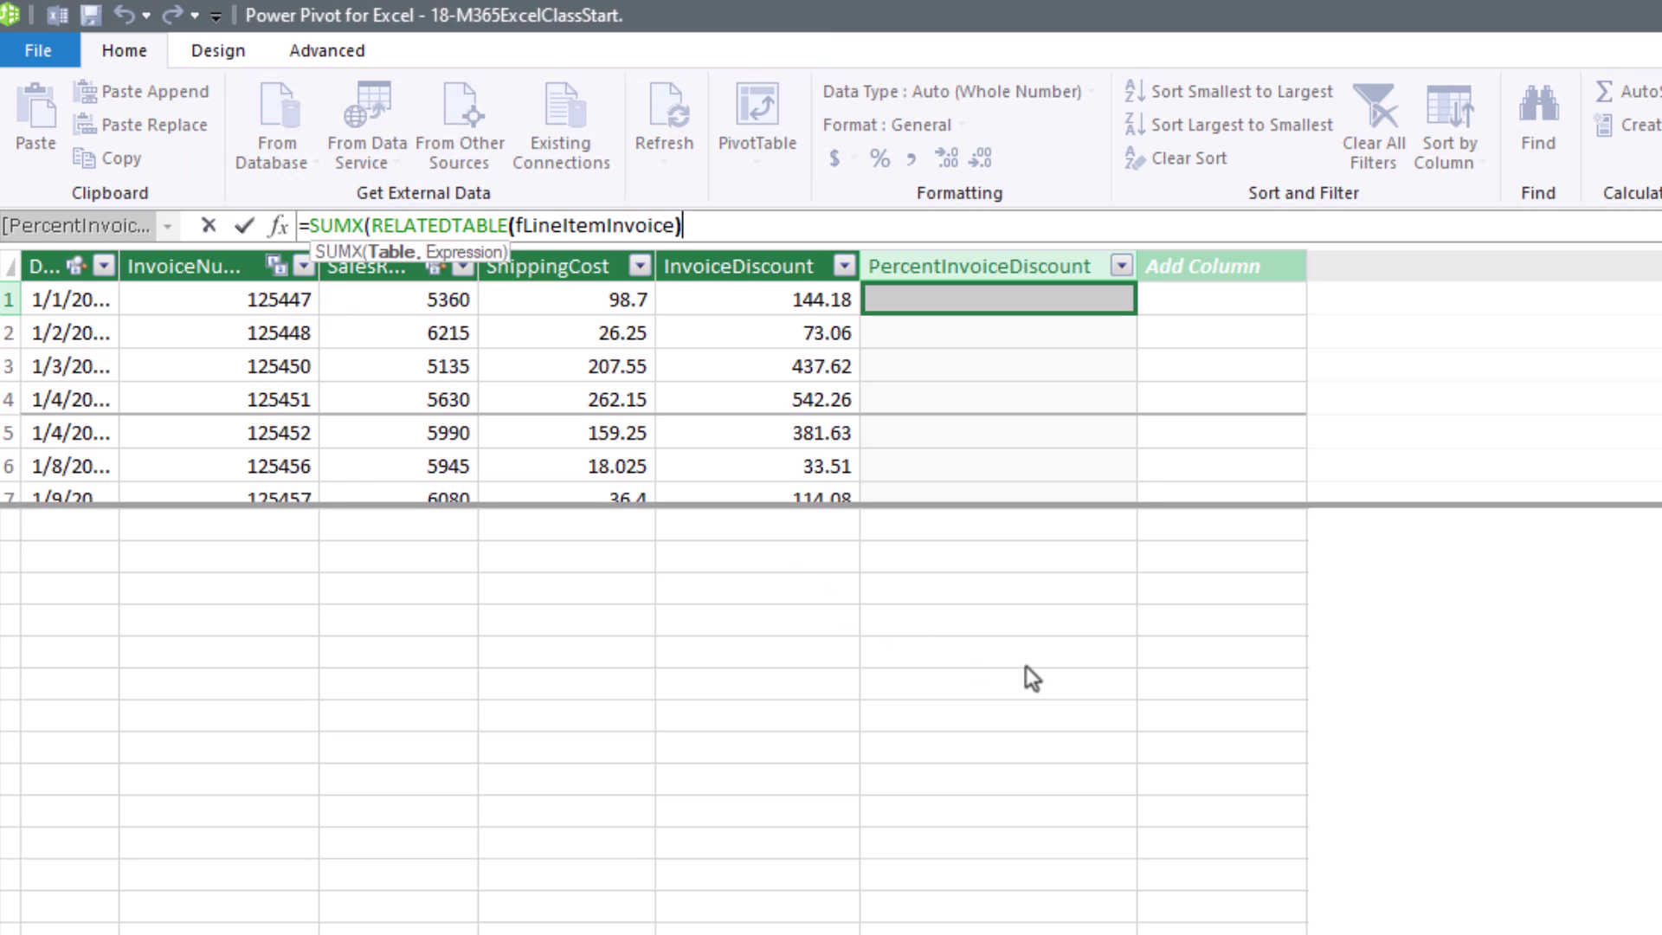
Complete the PercentInvoiceDiscount SUMX with the expression fLineItemInvoice[Units]*fLineItemInvoice[UnitPrice] and commit the formula.
text(,fl)
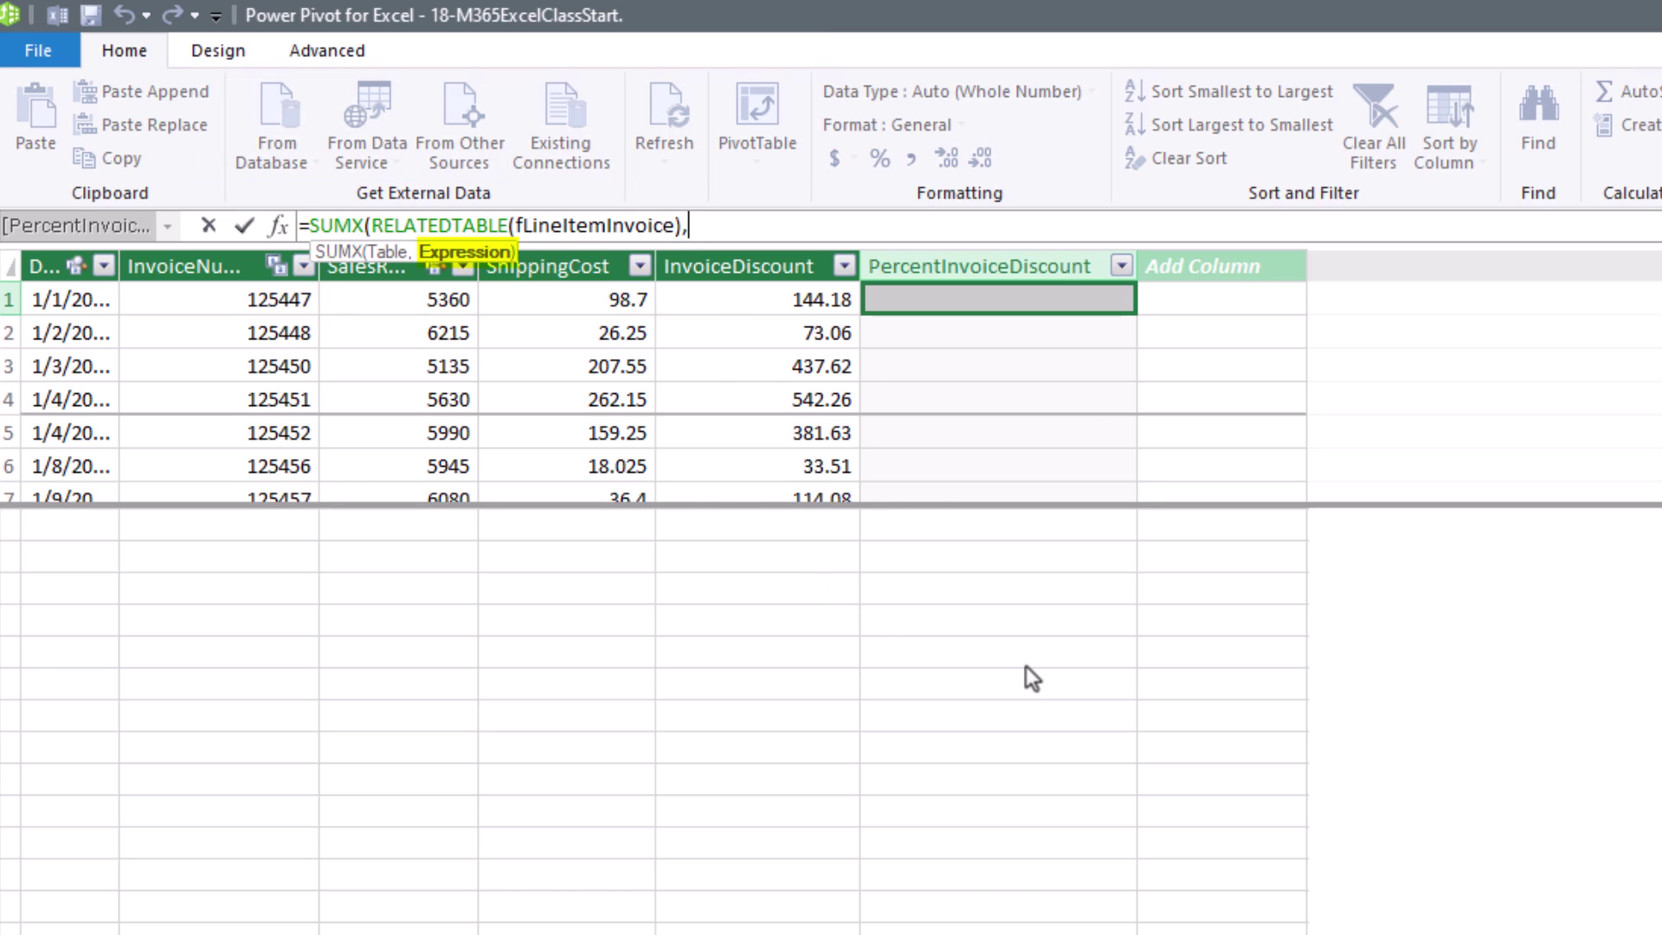
key(Down)
key(Down)
key(Down)
key(Down)
key(Tab)
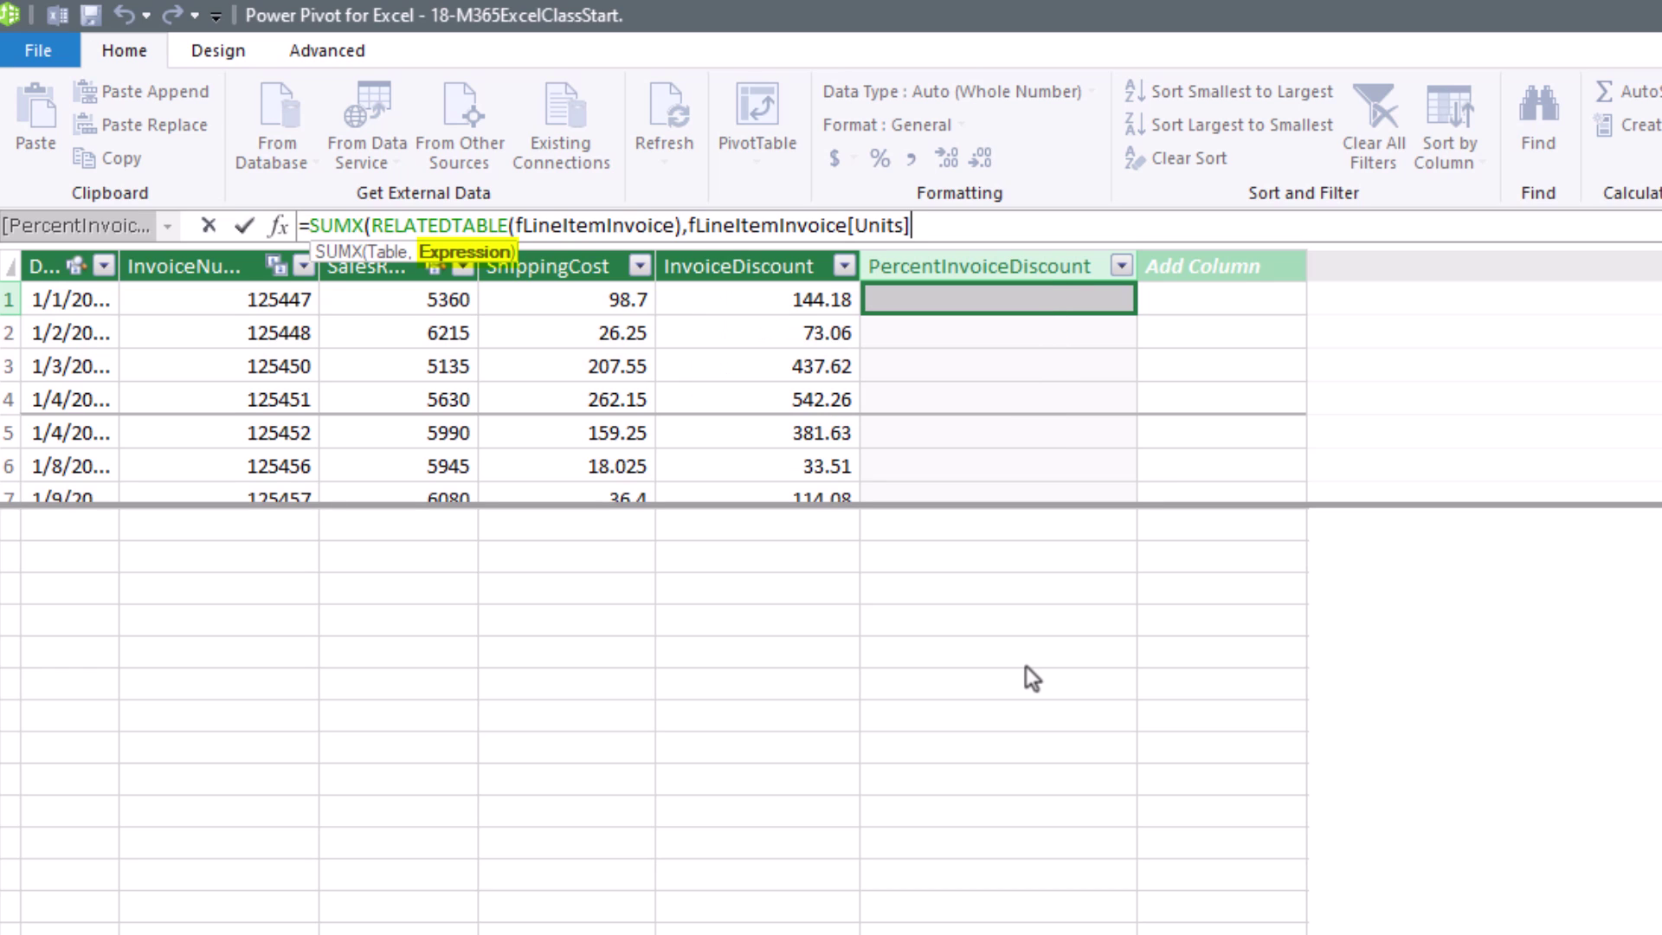
text(*fl)
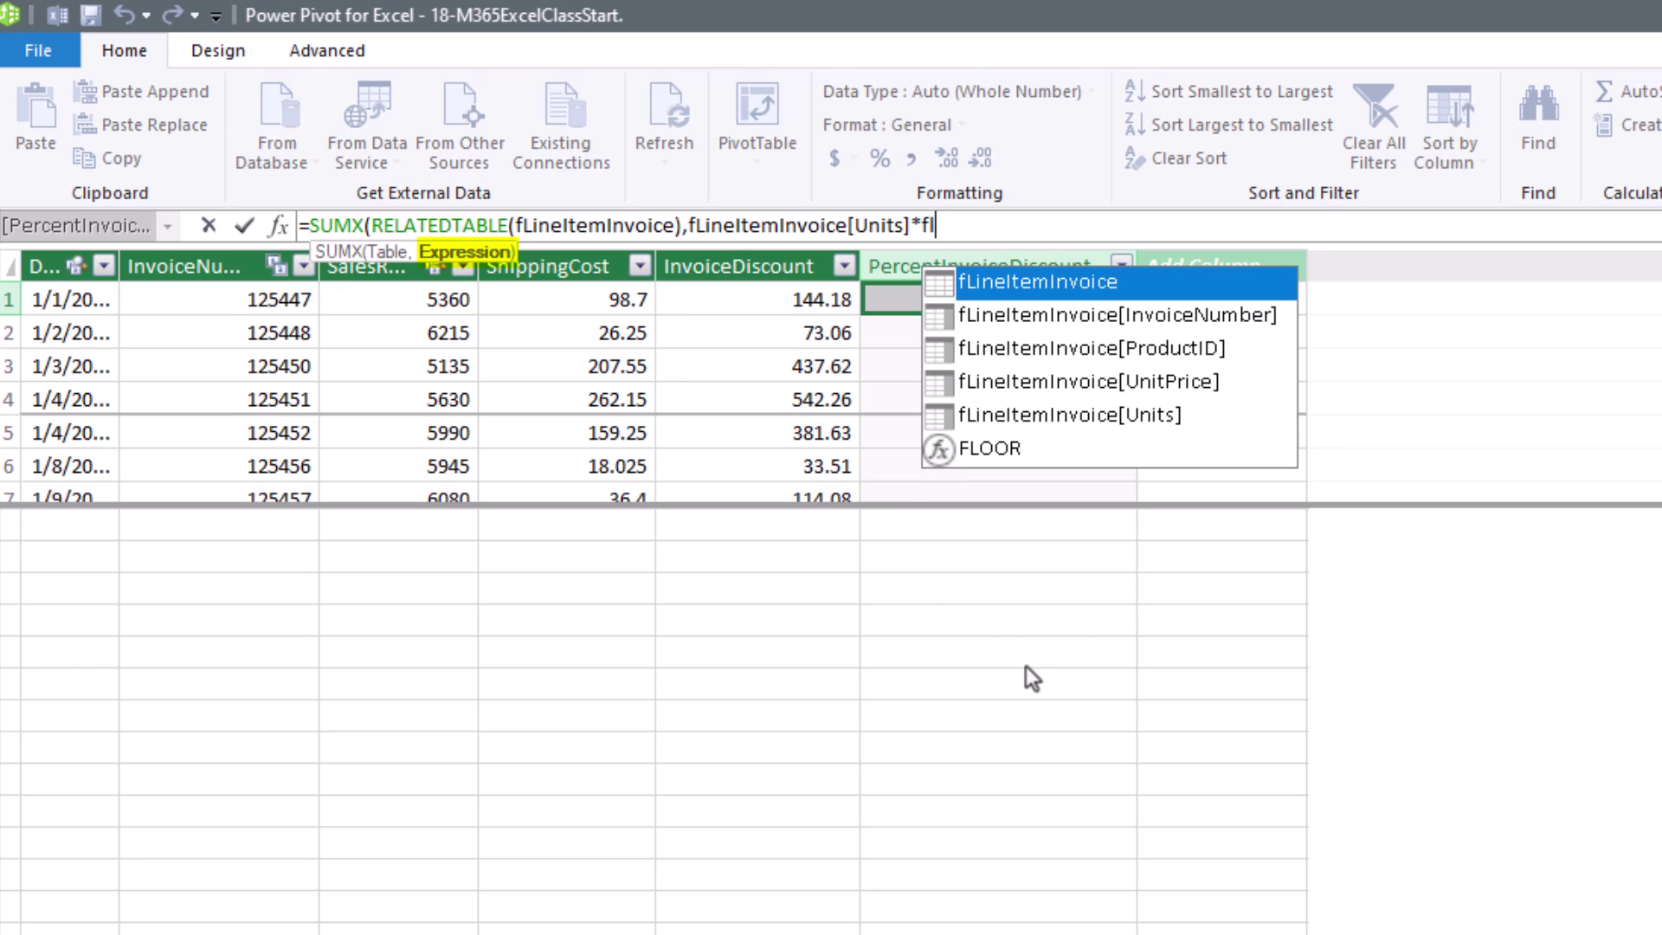
key(Down)
key(Down)
key(Down)
key(Tab)
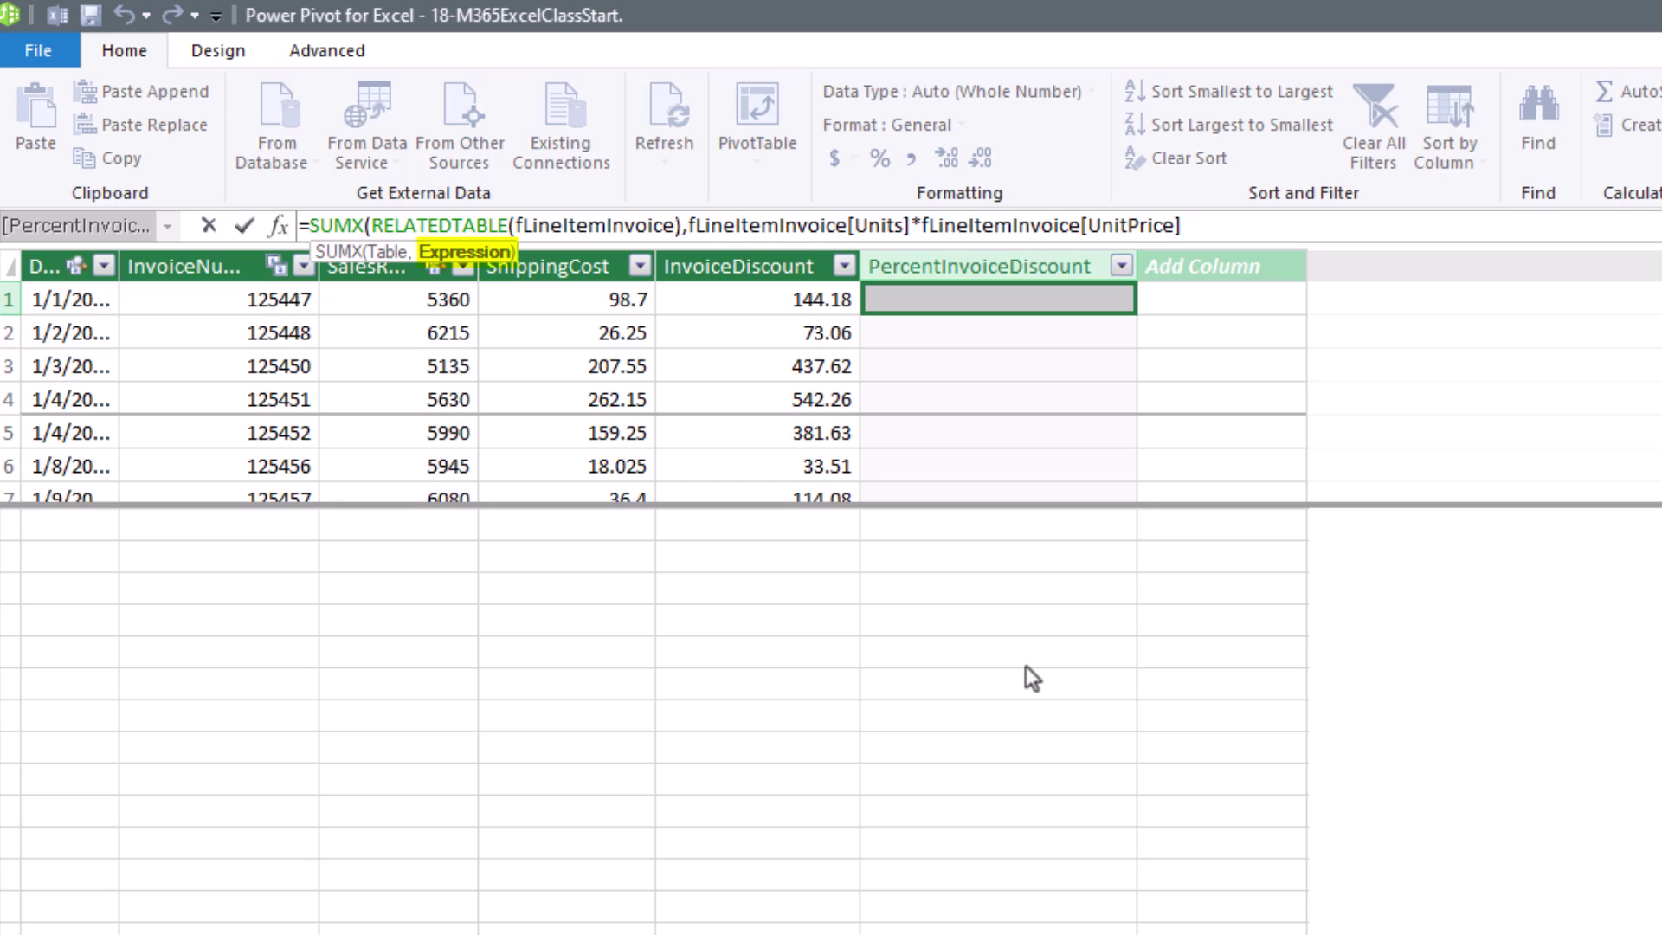
text())
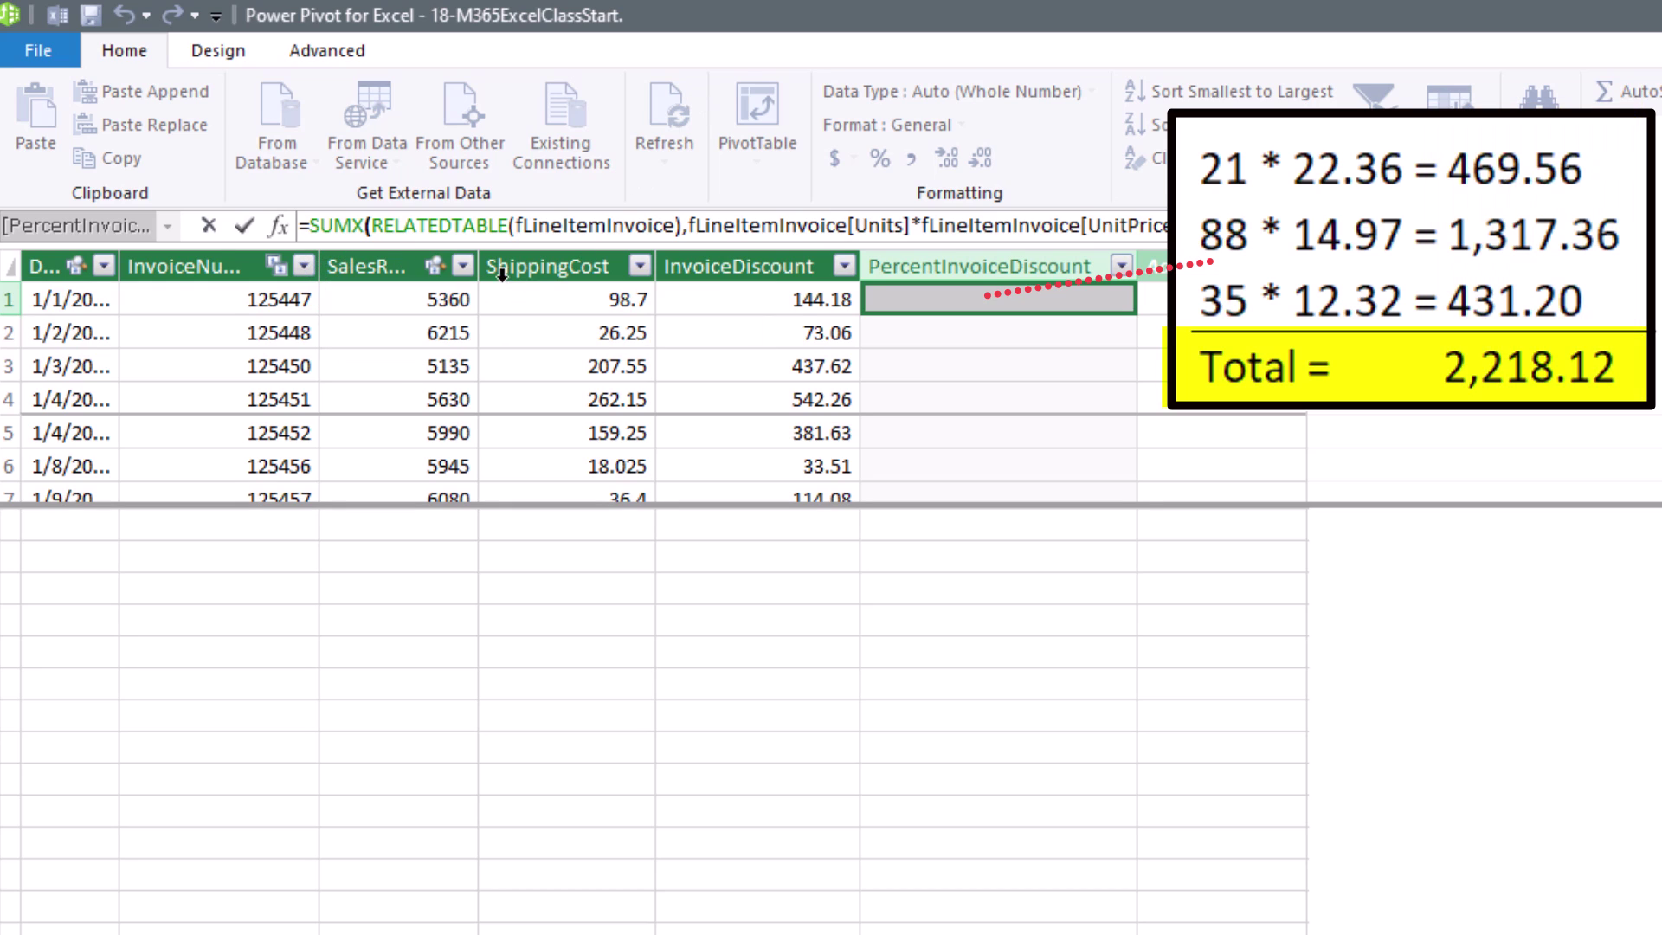
key(Return)
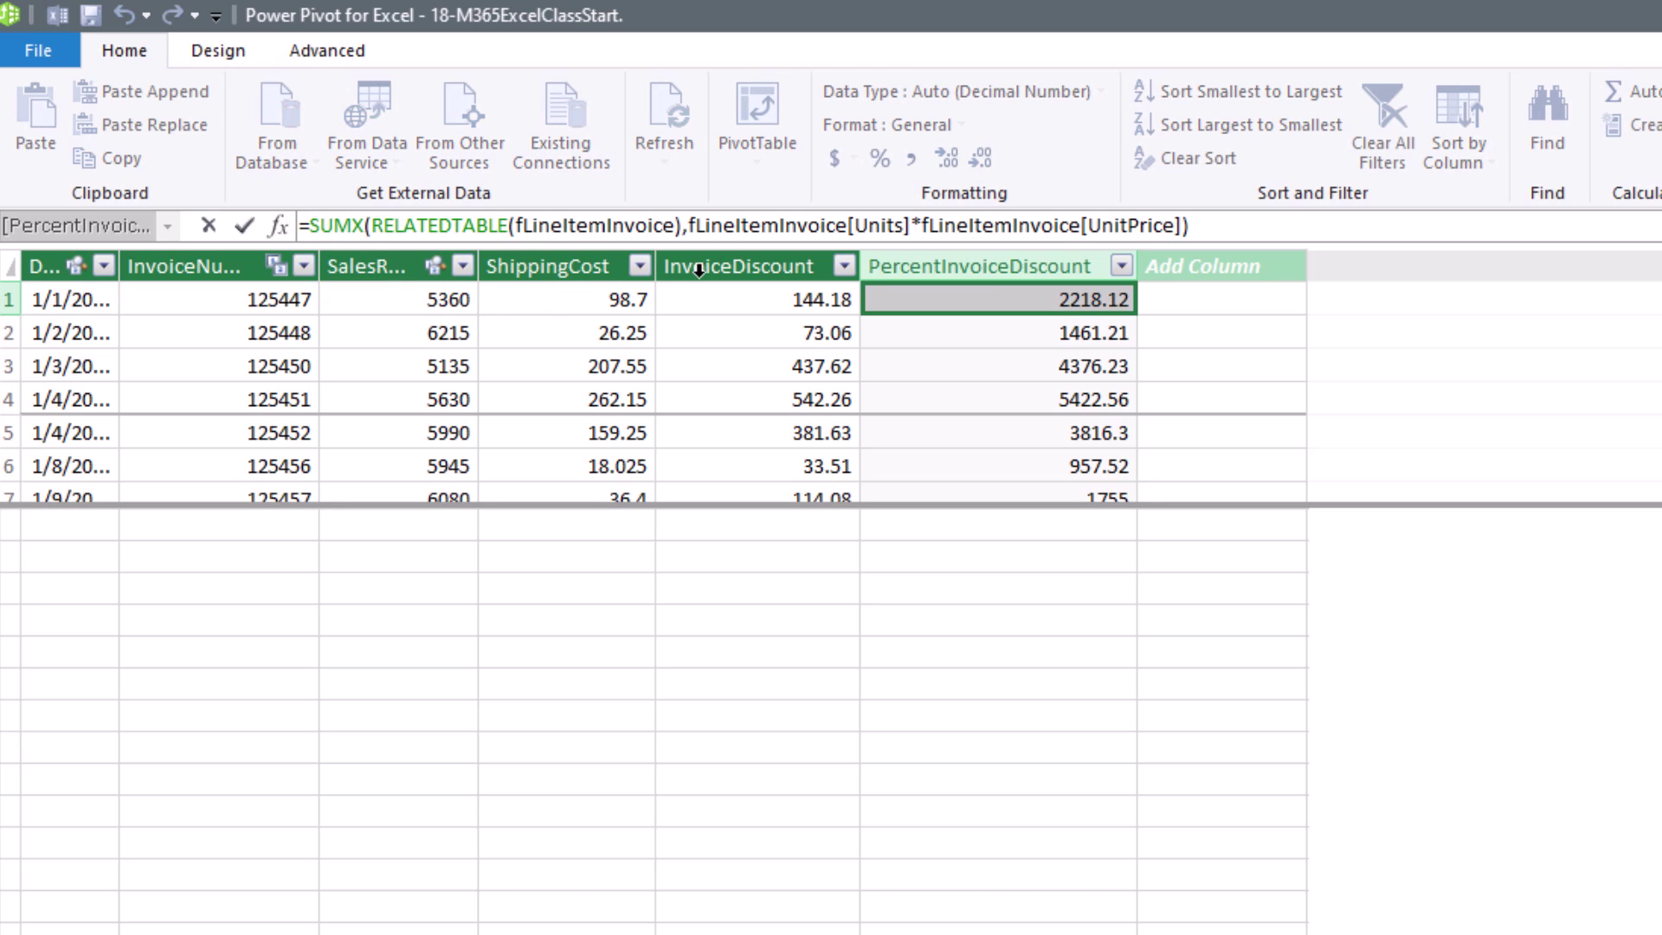
Insert fInvoice[InvoiceDiscount]/ before SUMX in the PercentInvoiceDiscount formula and commit it.
click(713, 252)
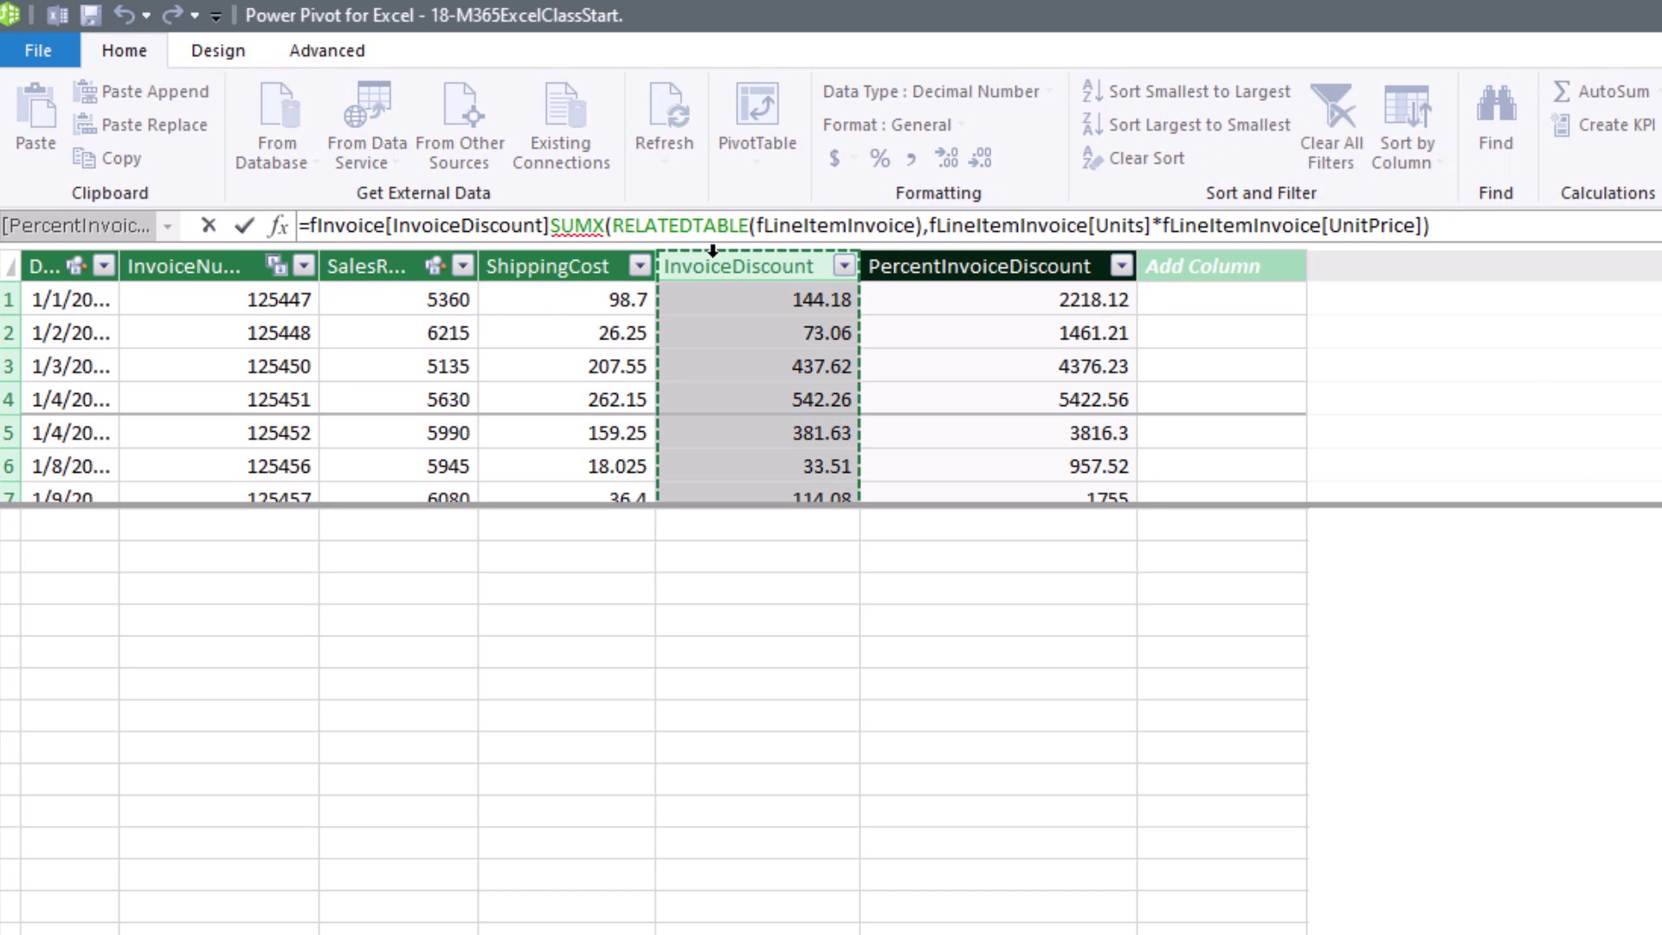
text(/)
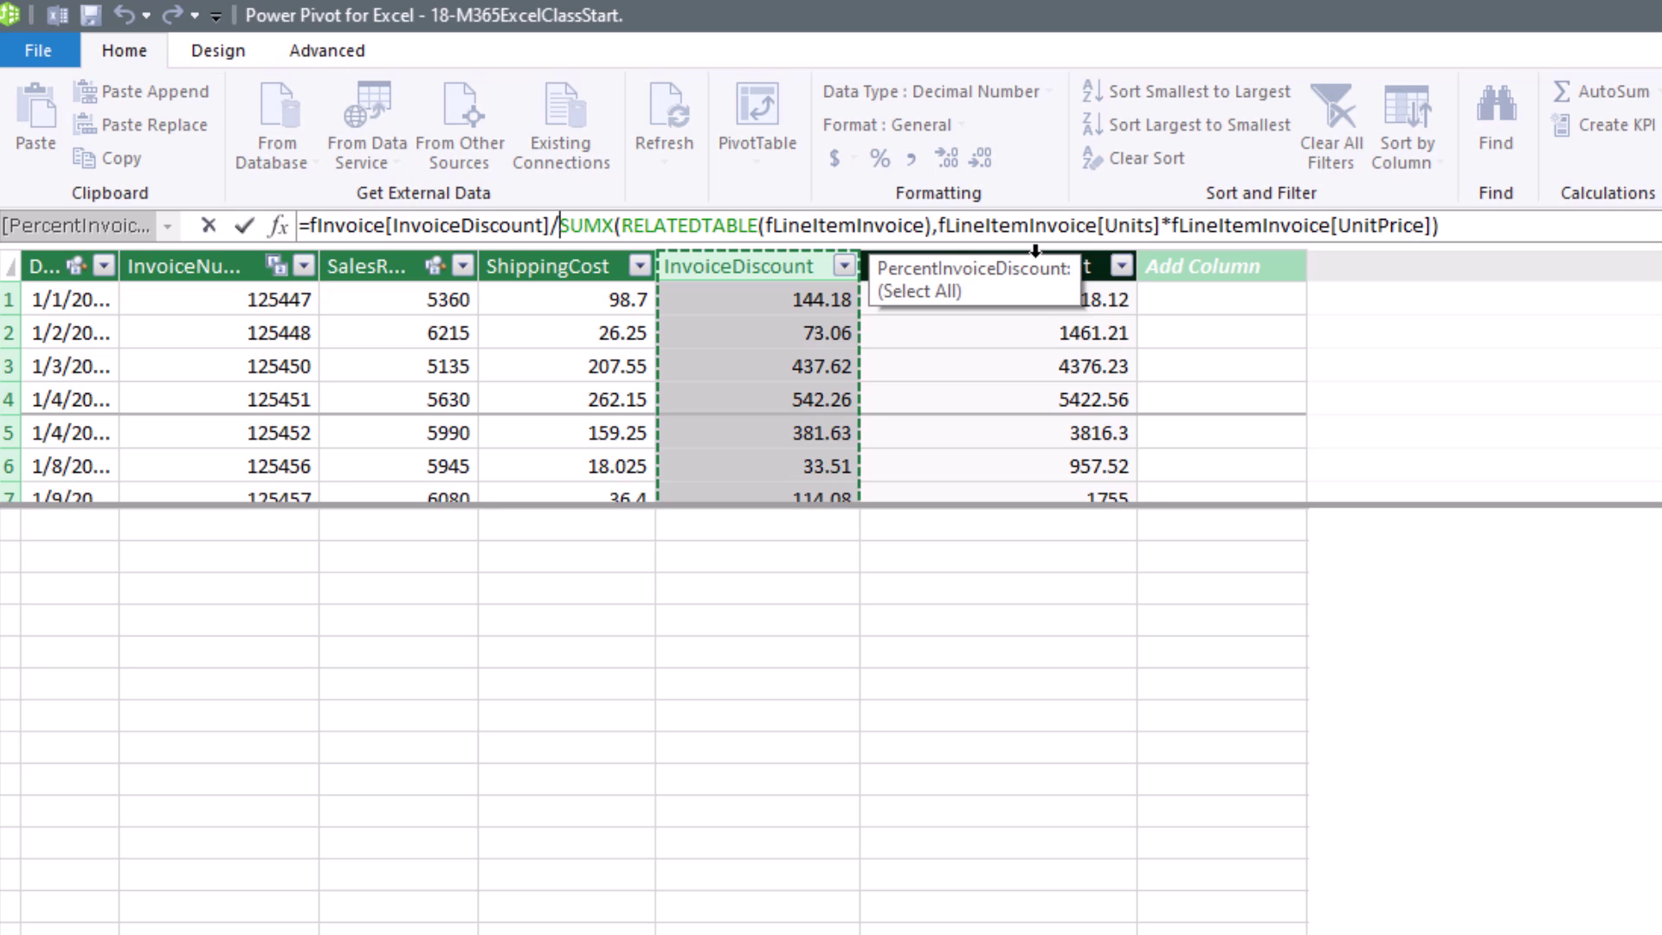
key(Return)
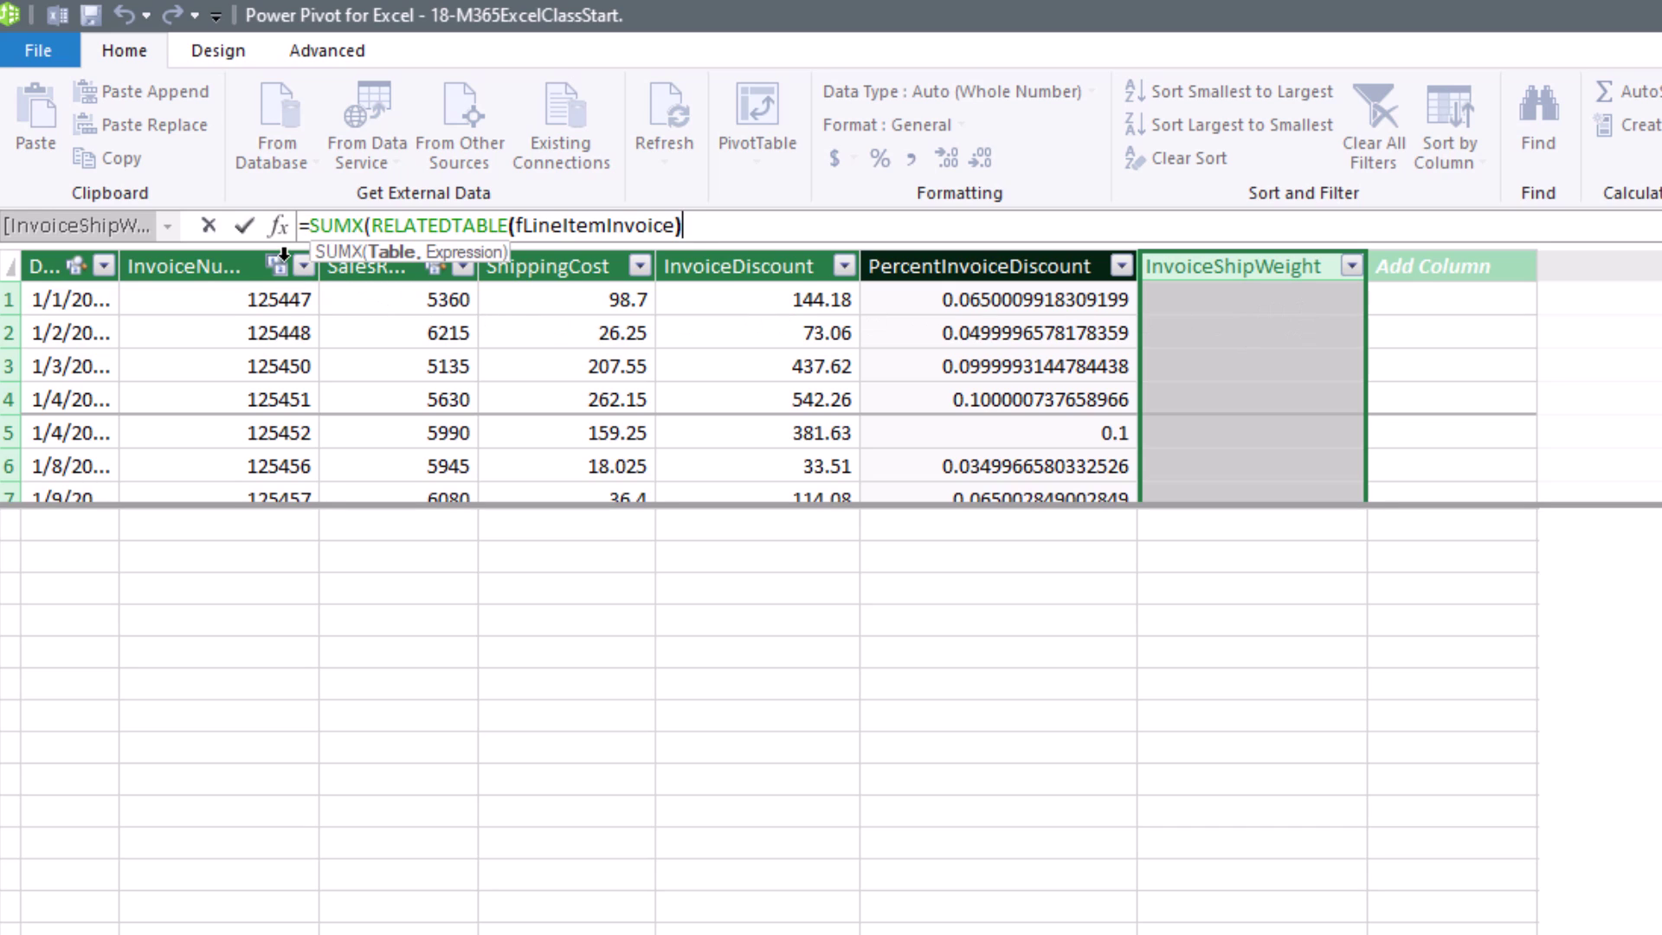
Add fLineItemInvoice[Units] as the start of the SUMX expression in the InvoiceShipWeight column formula.
mouse_move(292, 267)
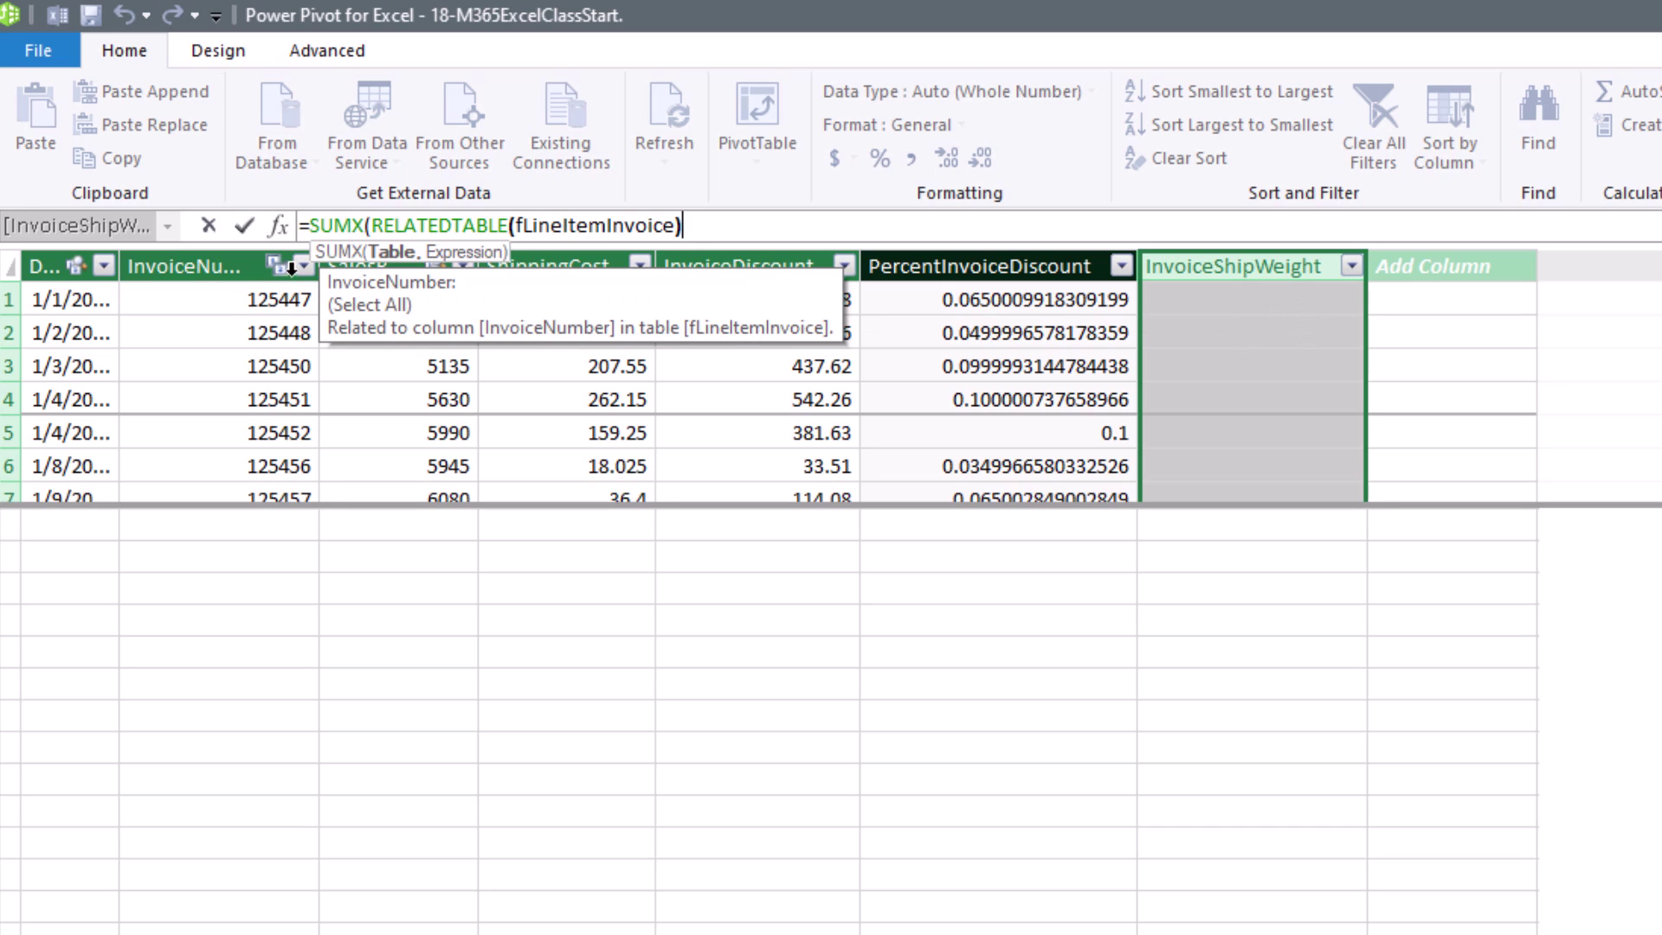
click(396, 226)
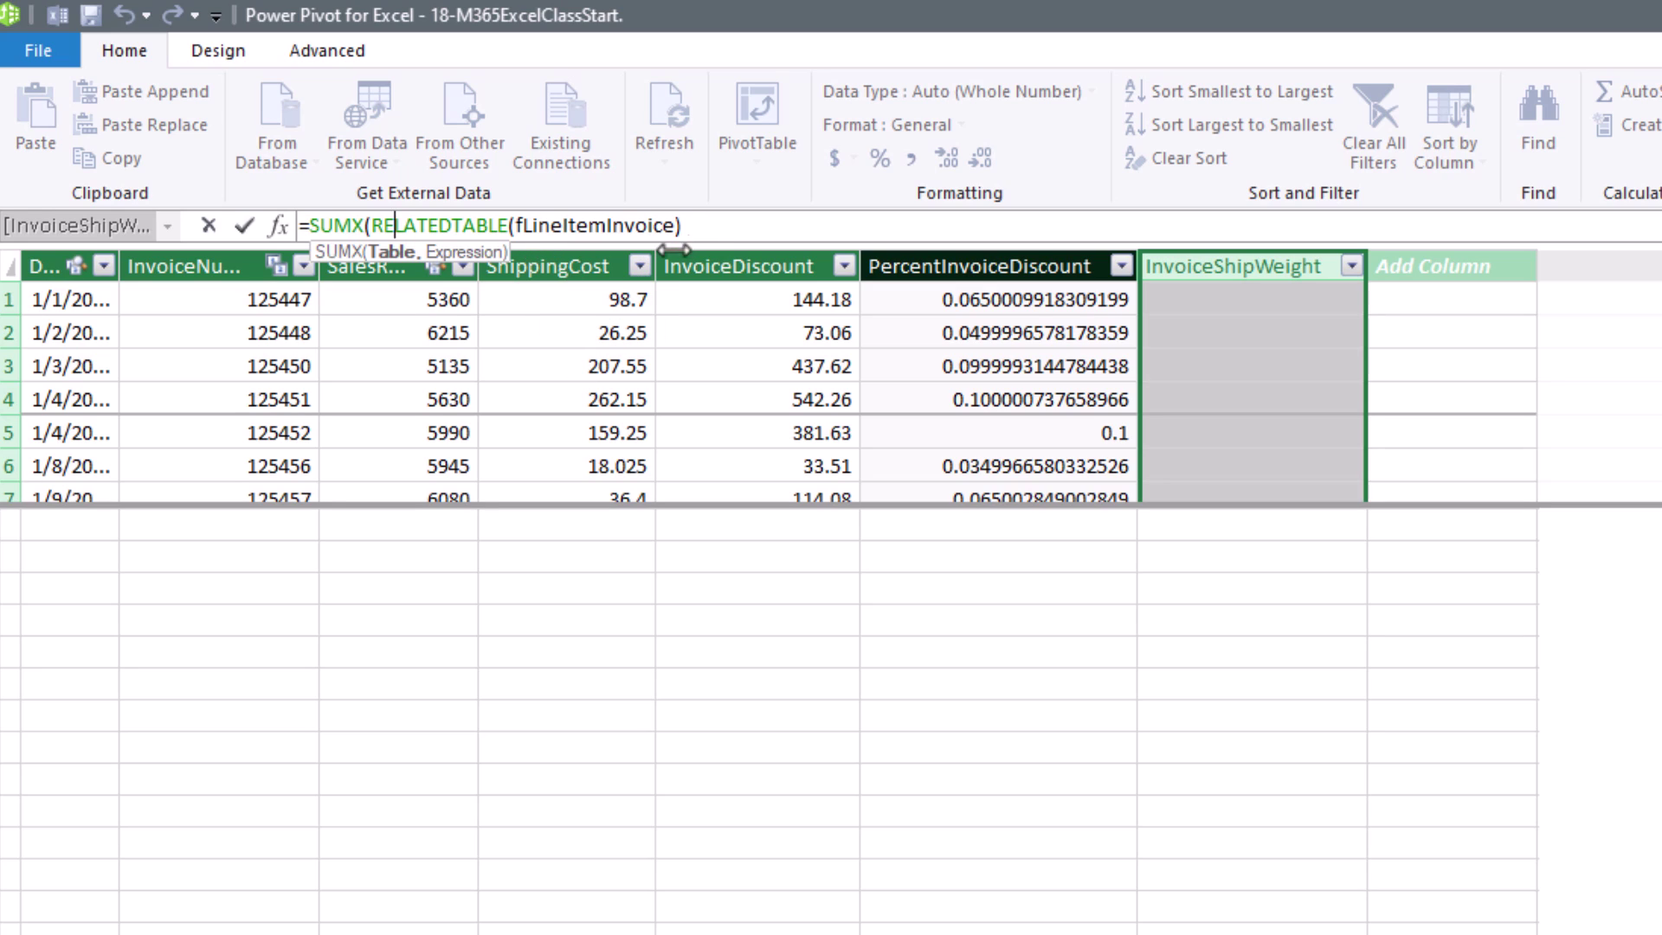
click(722, 225)
text(,fl)
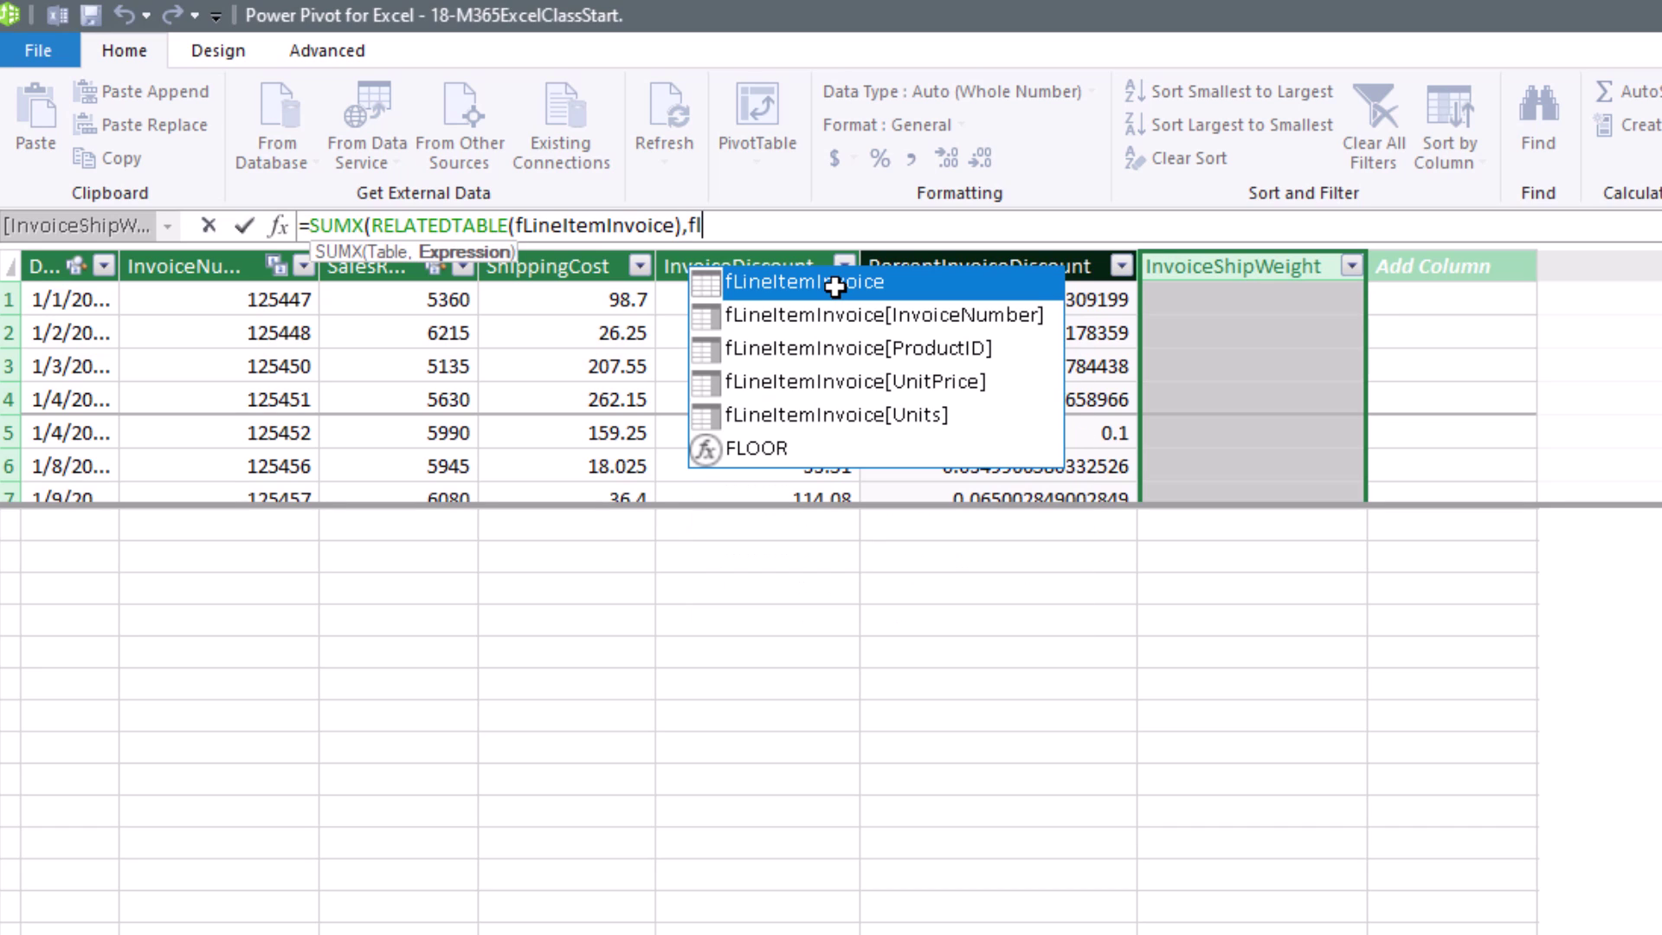
key(Down)
key(Down)
key(Down)
key(Down)
key(Tab)
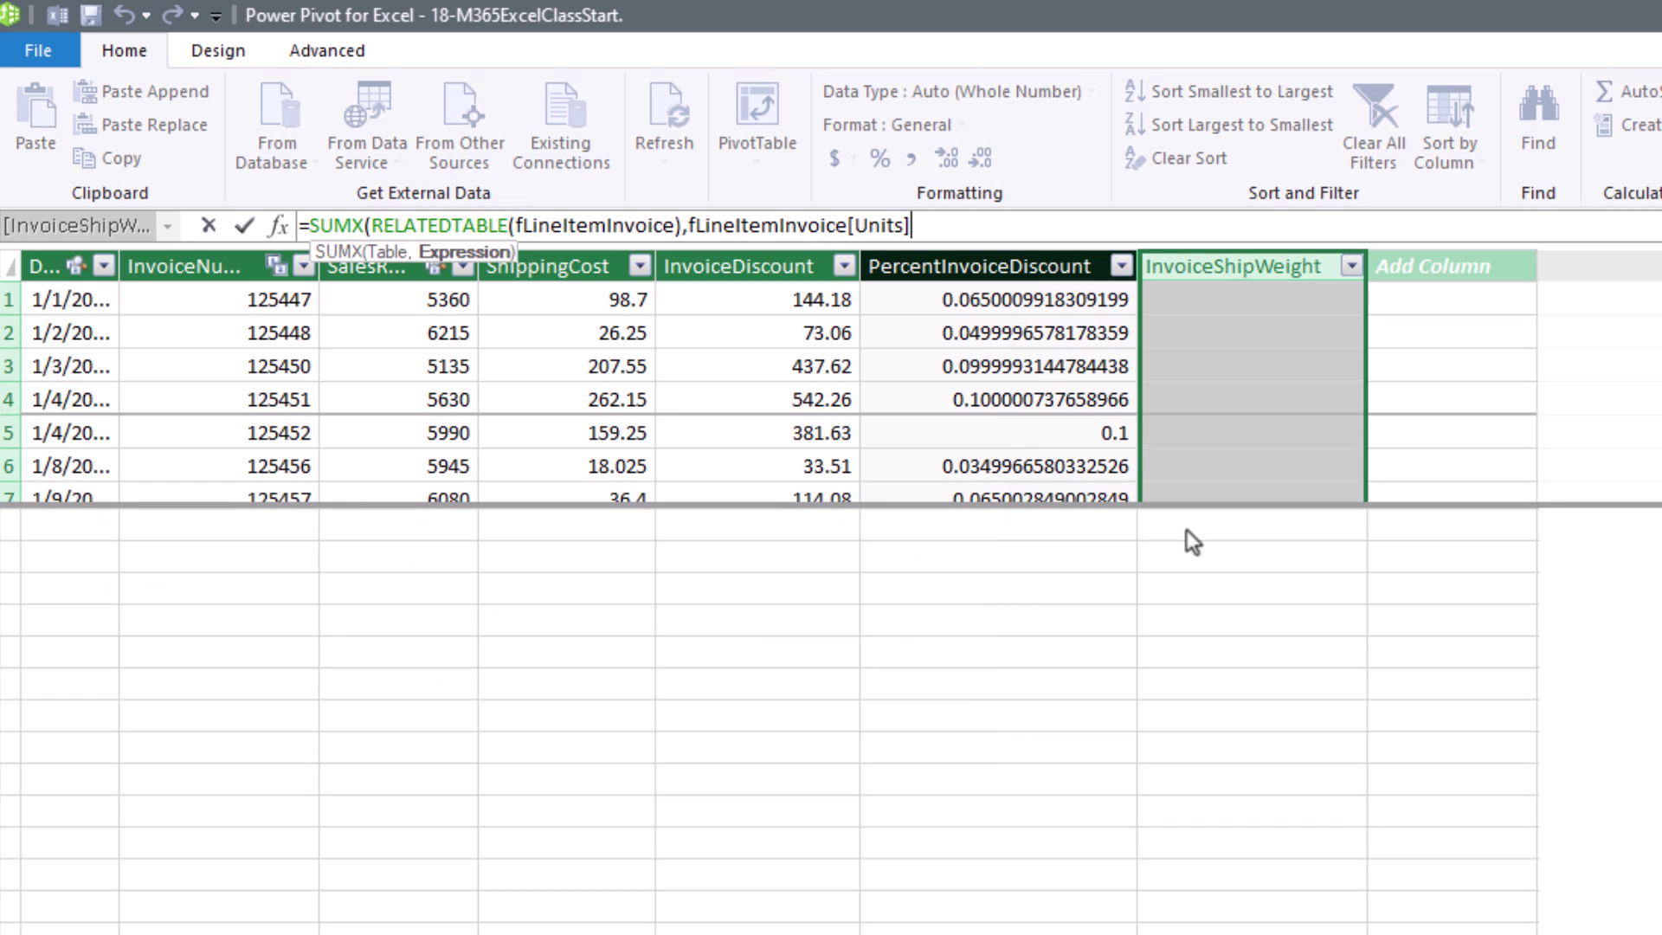
Complete the InvoiceShipWeight formula by multiplying Units by RELATED(dProduct[WeightOZ]) and commit it.
text(*rel)
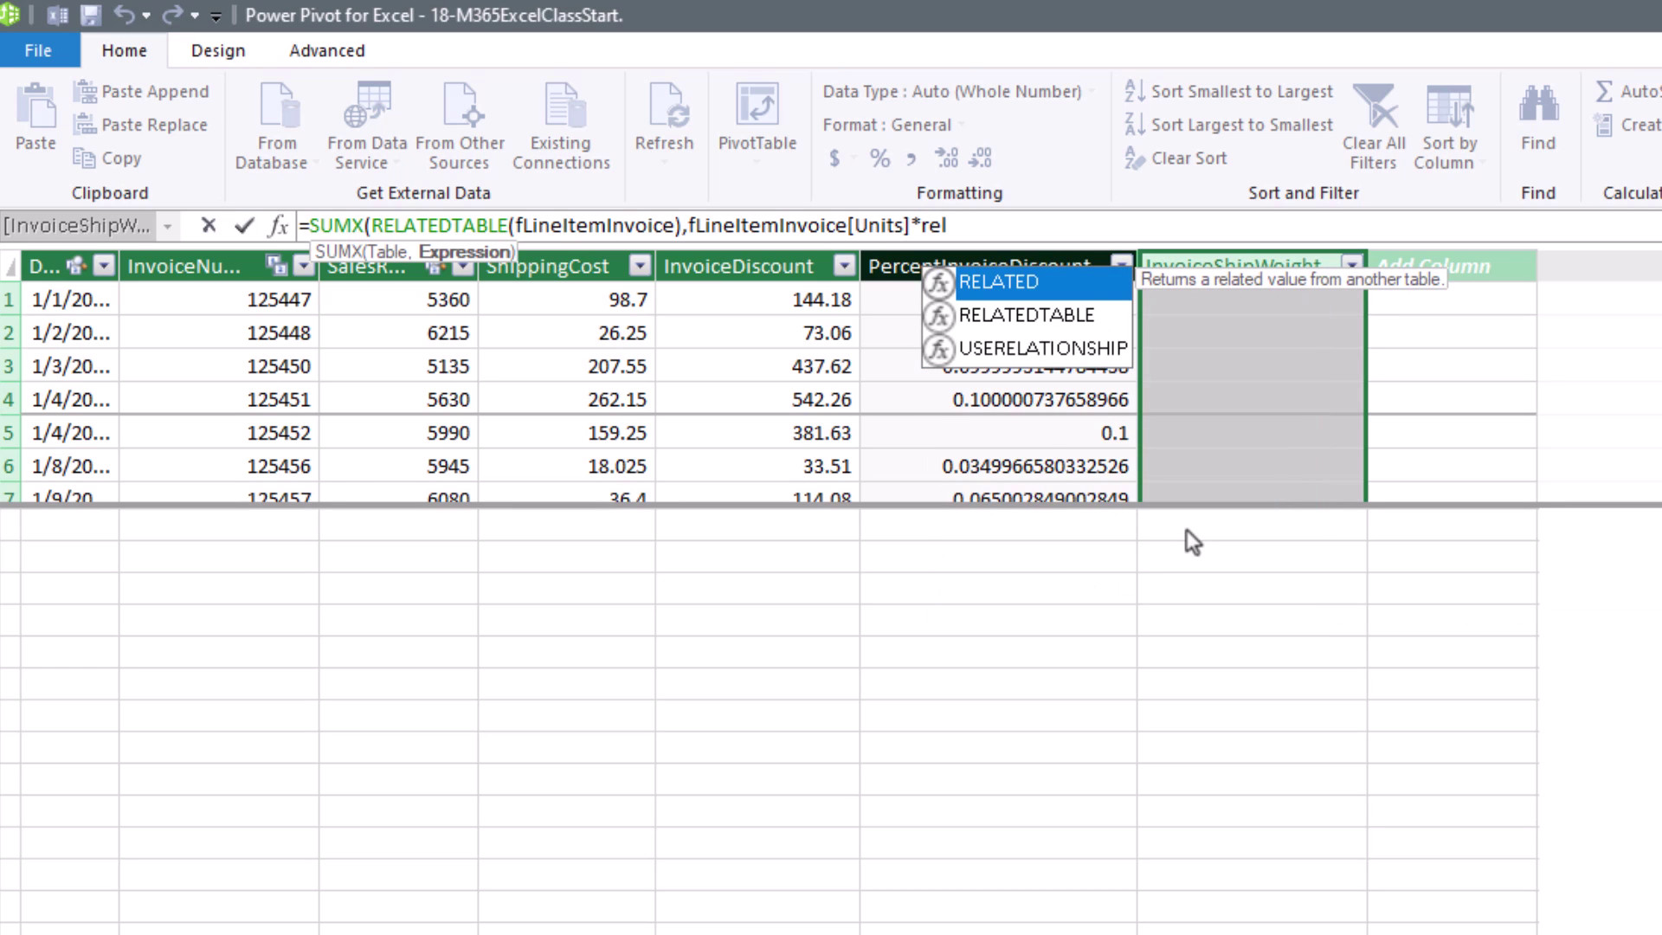
key(Tab)
text(d)
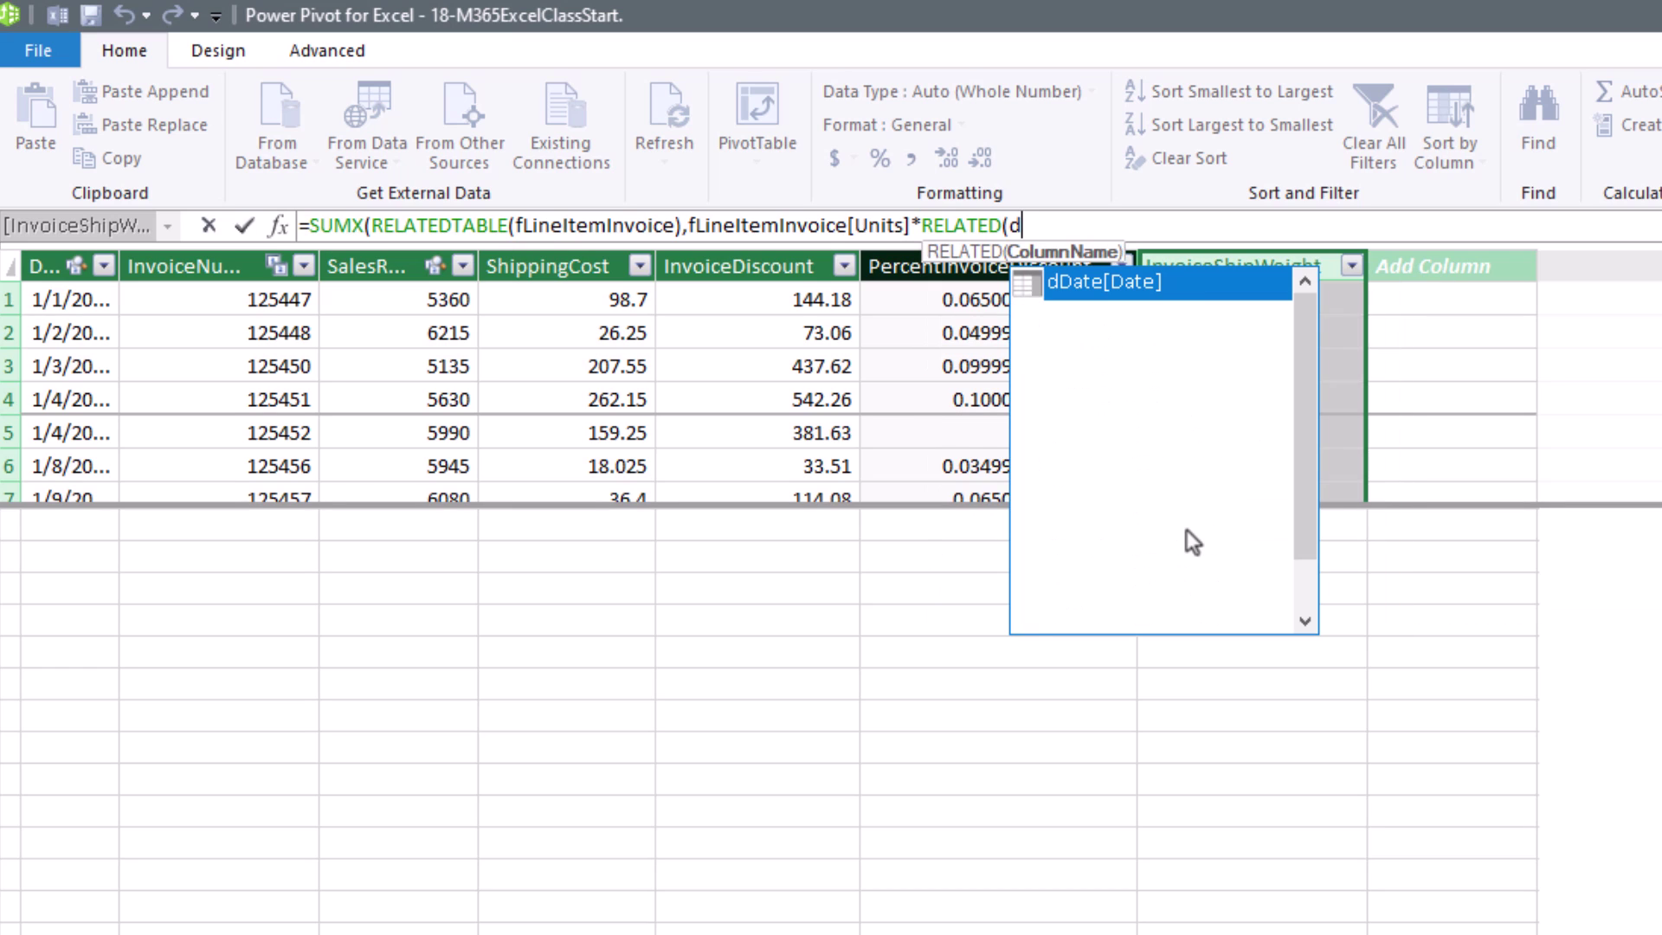
key(Down)
key(Down)
key(Down)
key(Down)
key(Down)
key(Down)
key(Down)
key(Down)
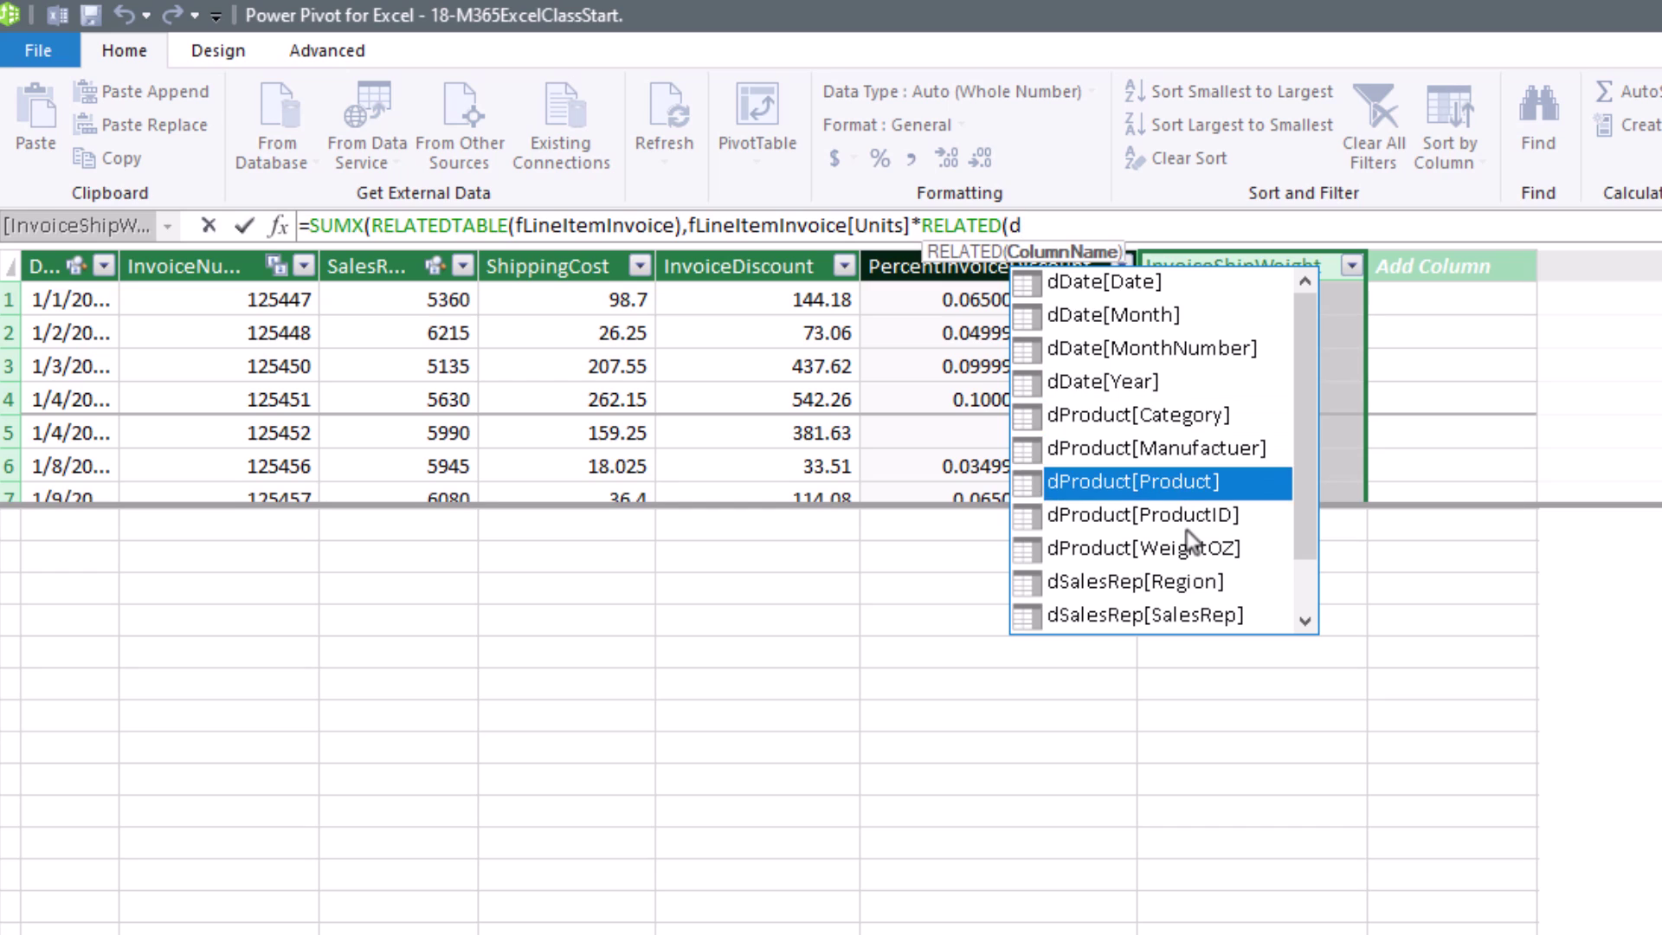
key(Tab)
text()))
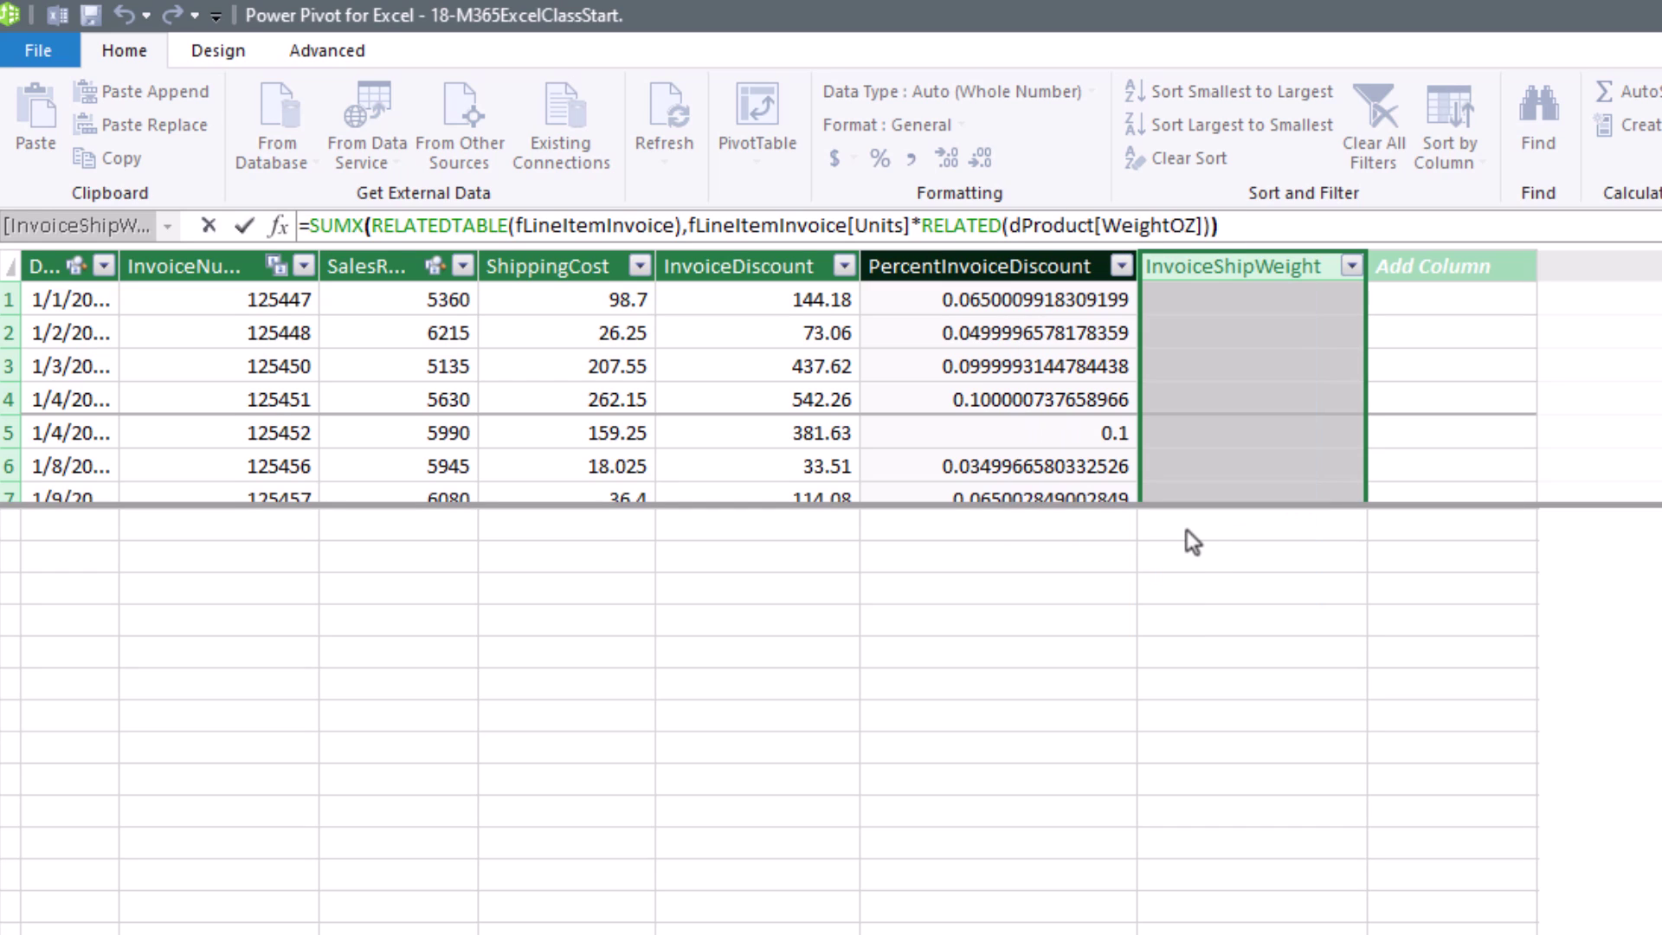
key(Return)
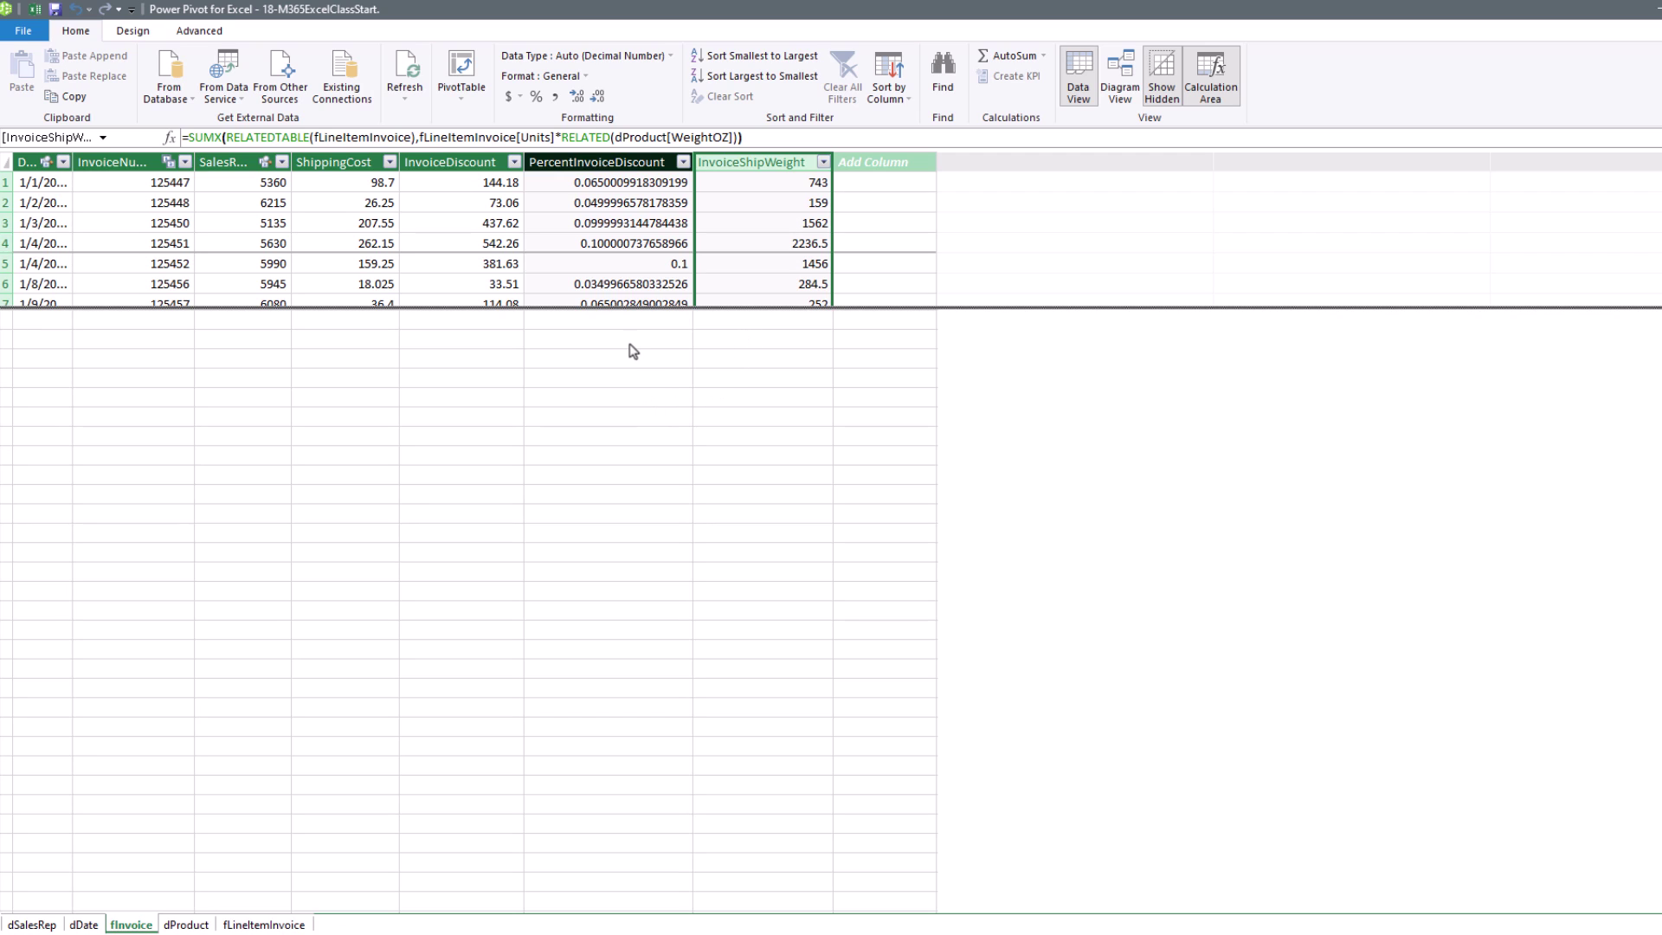
In the fLineItemInvoice table, start a measure TotalSales($):=SUMX with fLineItemInvoice as its table in the calculation area below UnitPrice.
click(278, 927)
click(528, 298)
text(TotalSales($))
text(:=sumx)
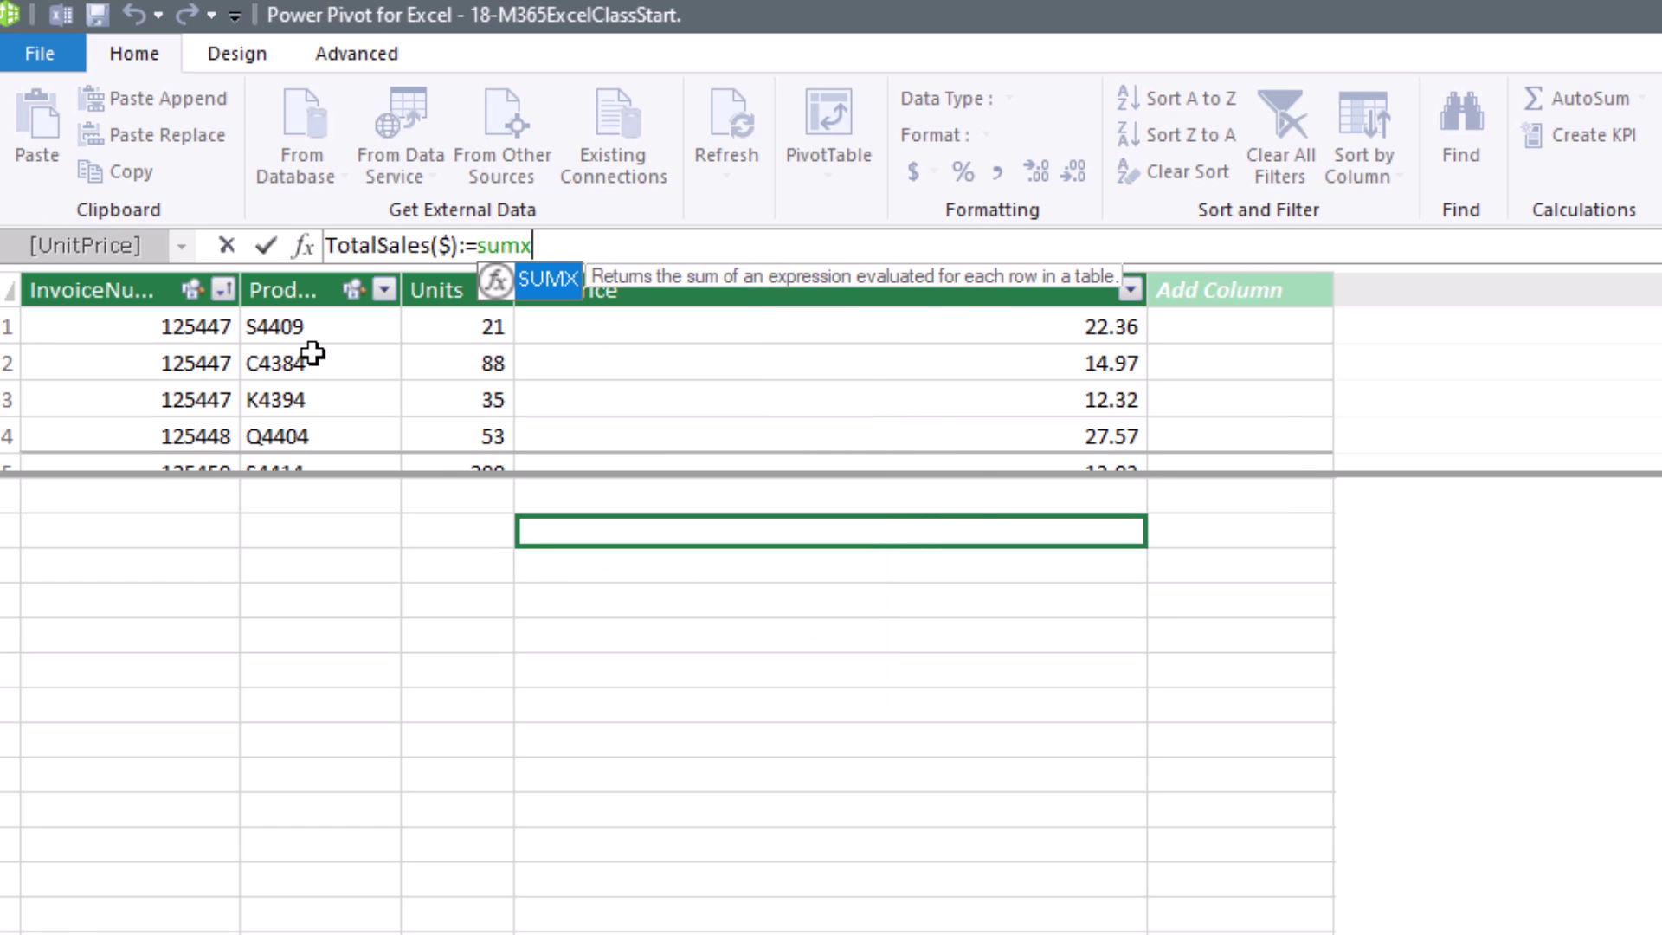
key(Tab)
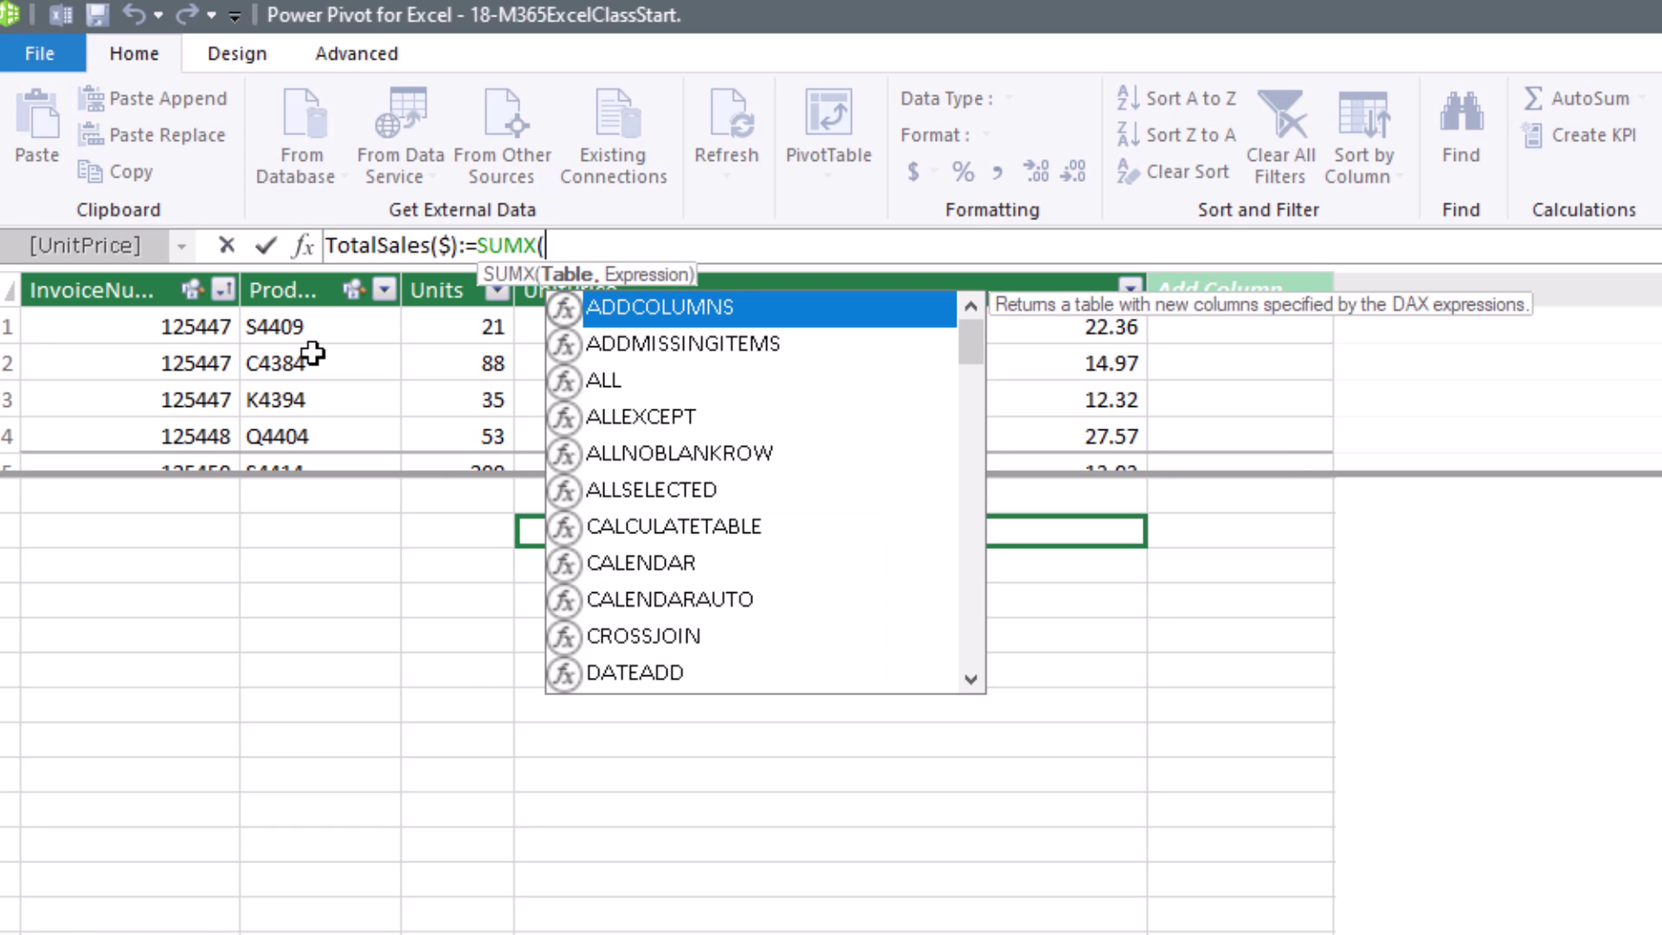
text(fl)
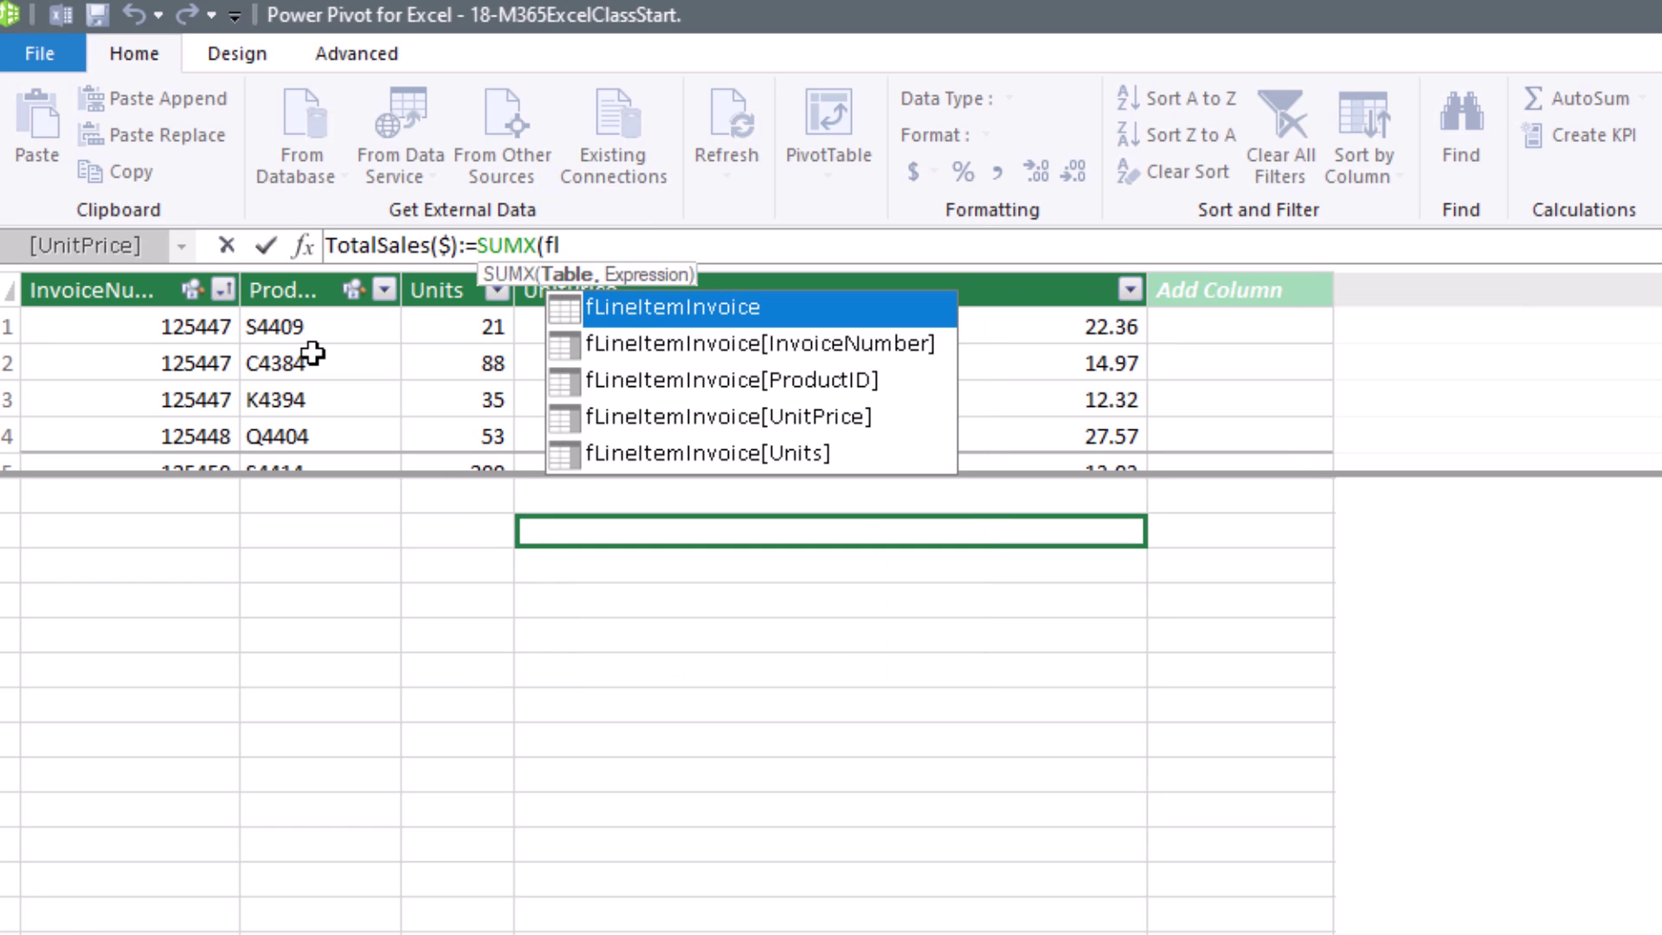
key(Tab)
text(,)
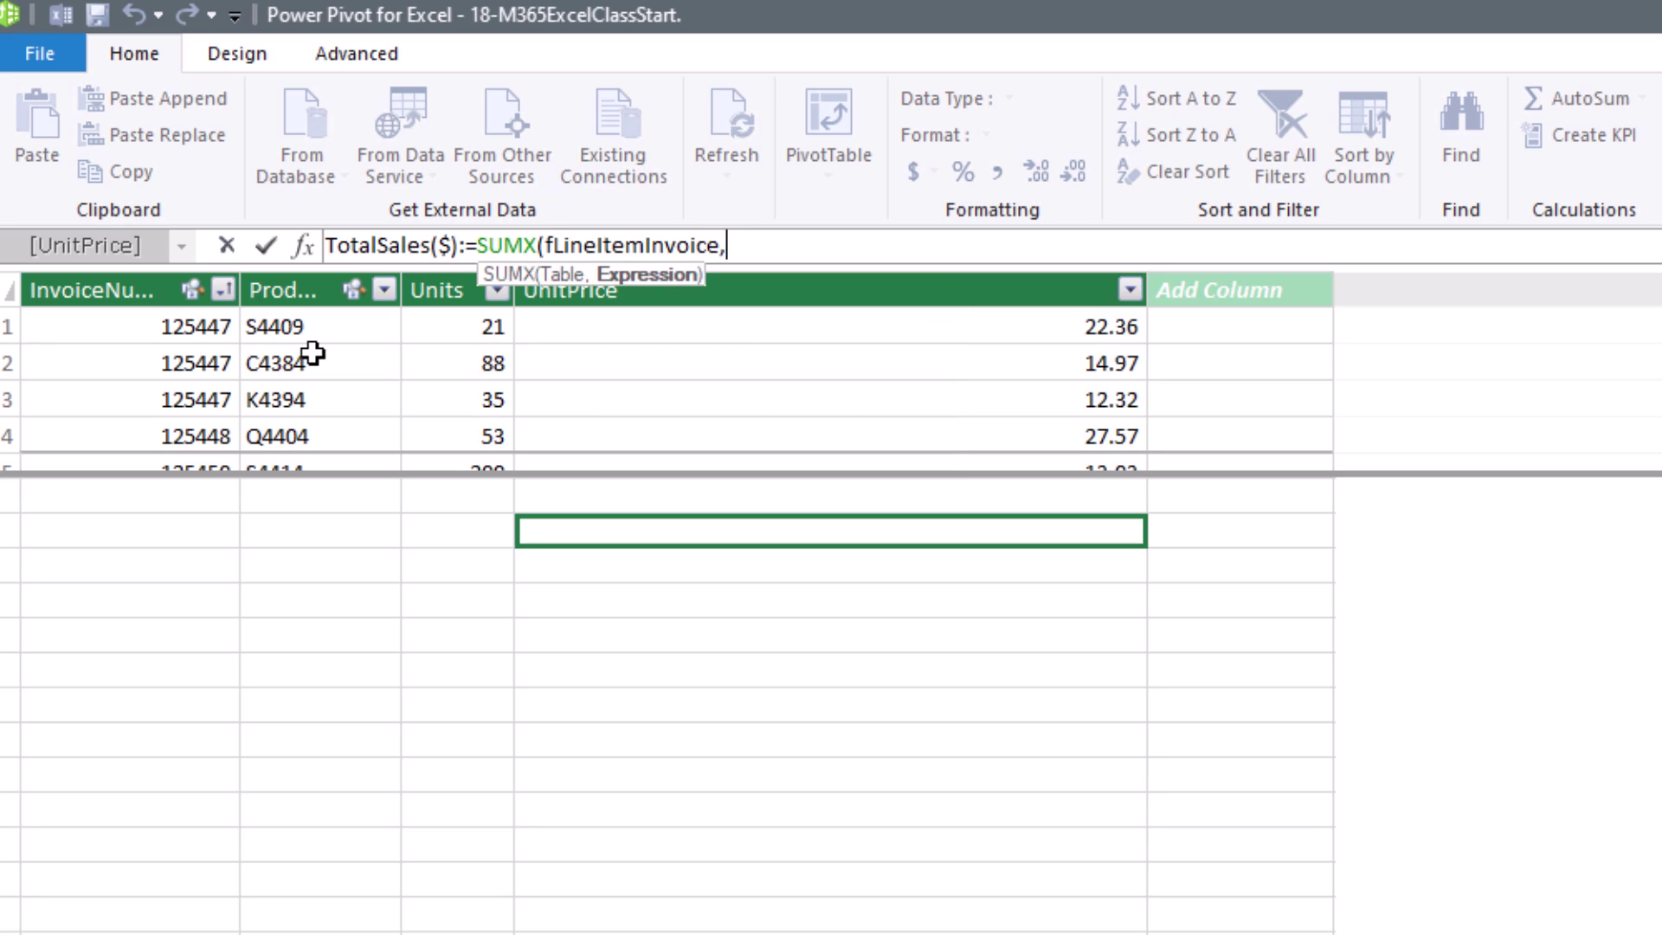
Complete TotalSales($) with the expression fLineItemInvoice[Units]*fLineItemInvoice[UnitPrice] and format the measure as a decimal number with thousands separators.
text(fl)
key(Down)
key(Down)
key(Down)
key(Down)
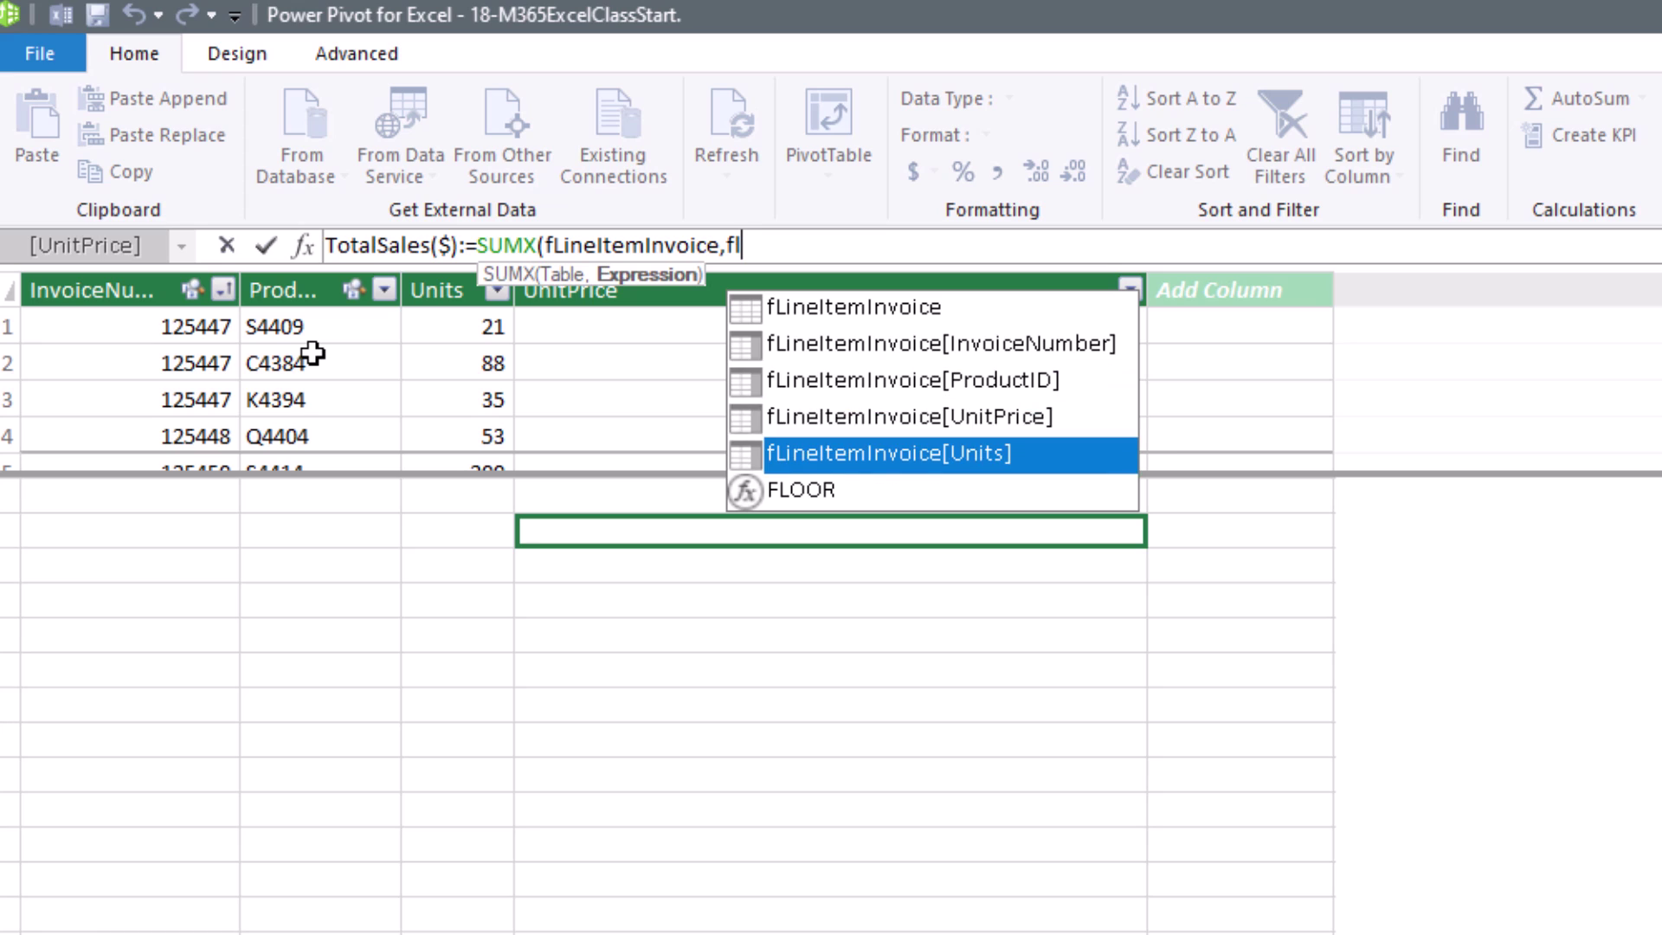
key(Tab)
text(*fl)
key(Down)
key(Down)
key(Down)
key(Tab)
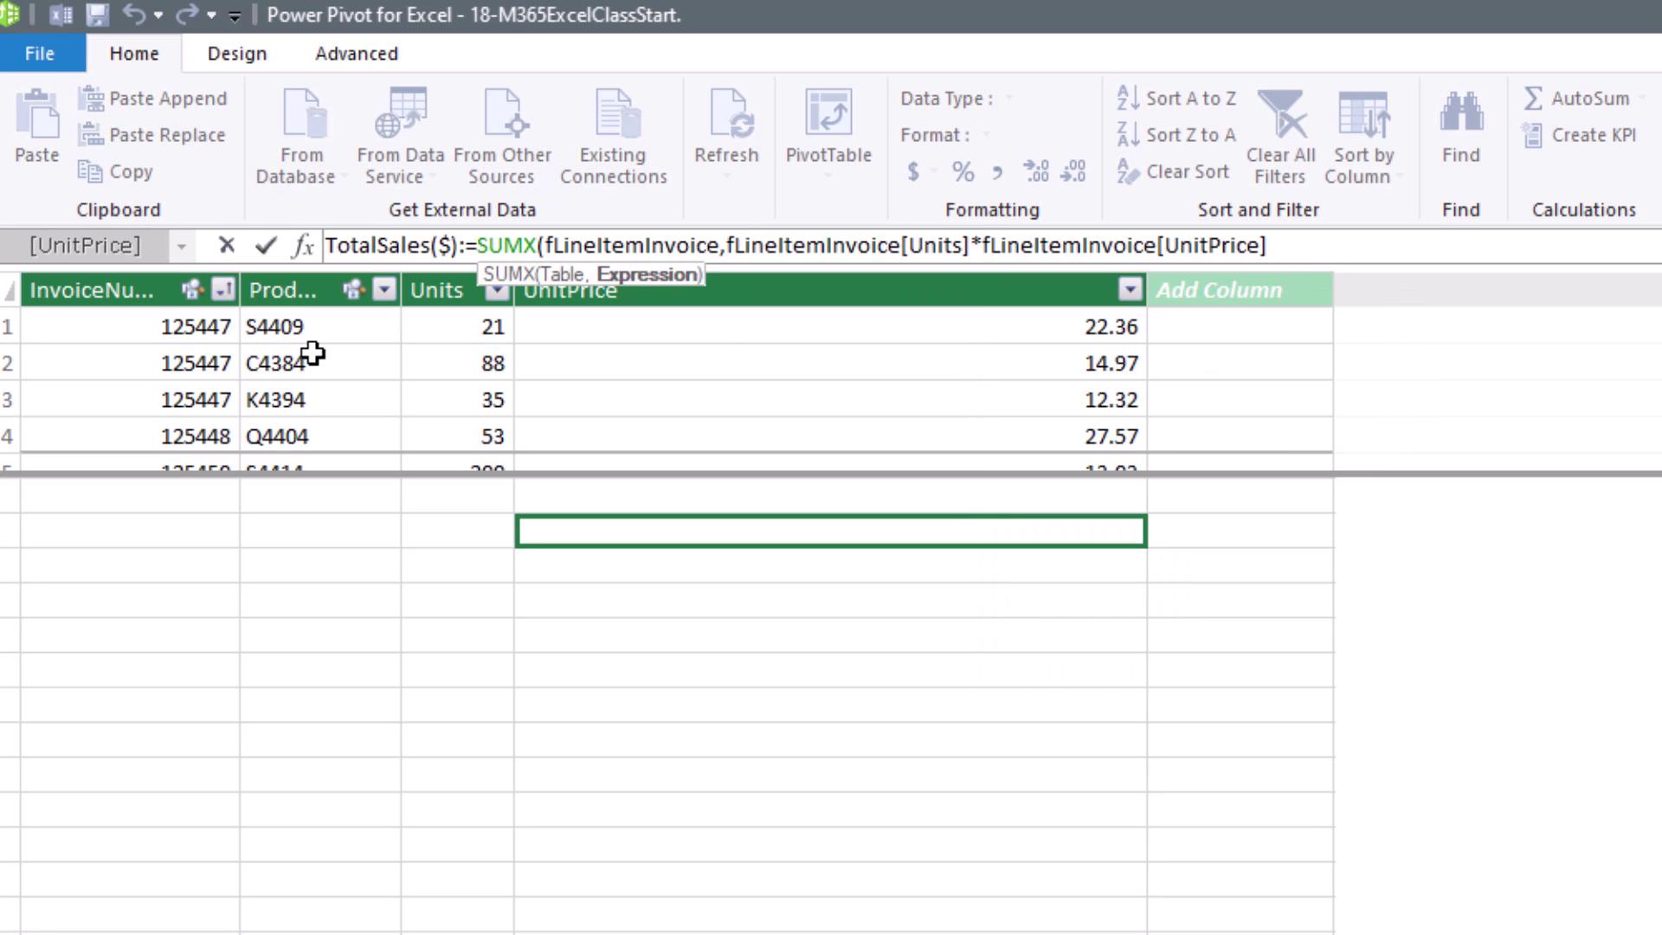
text())
key(Return)
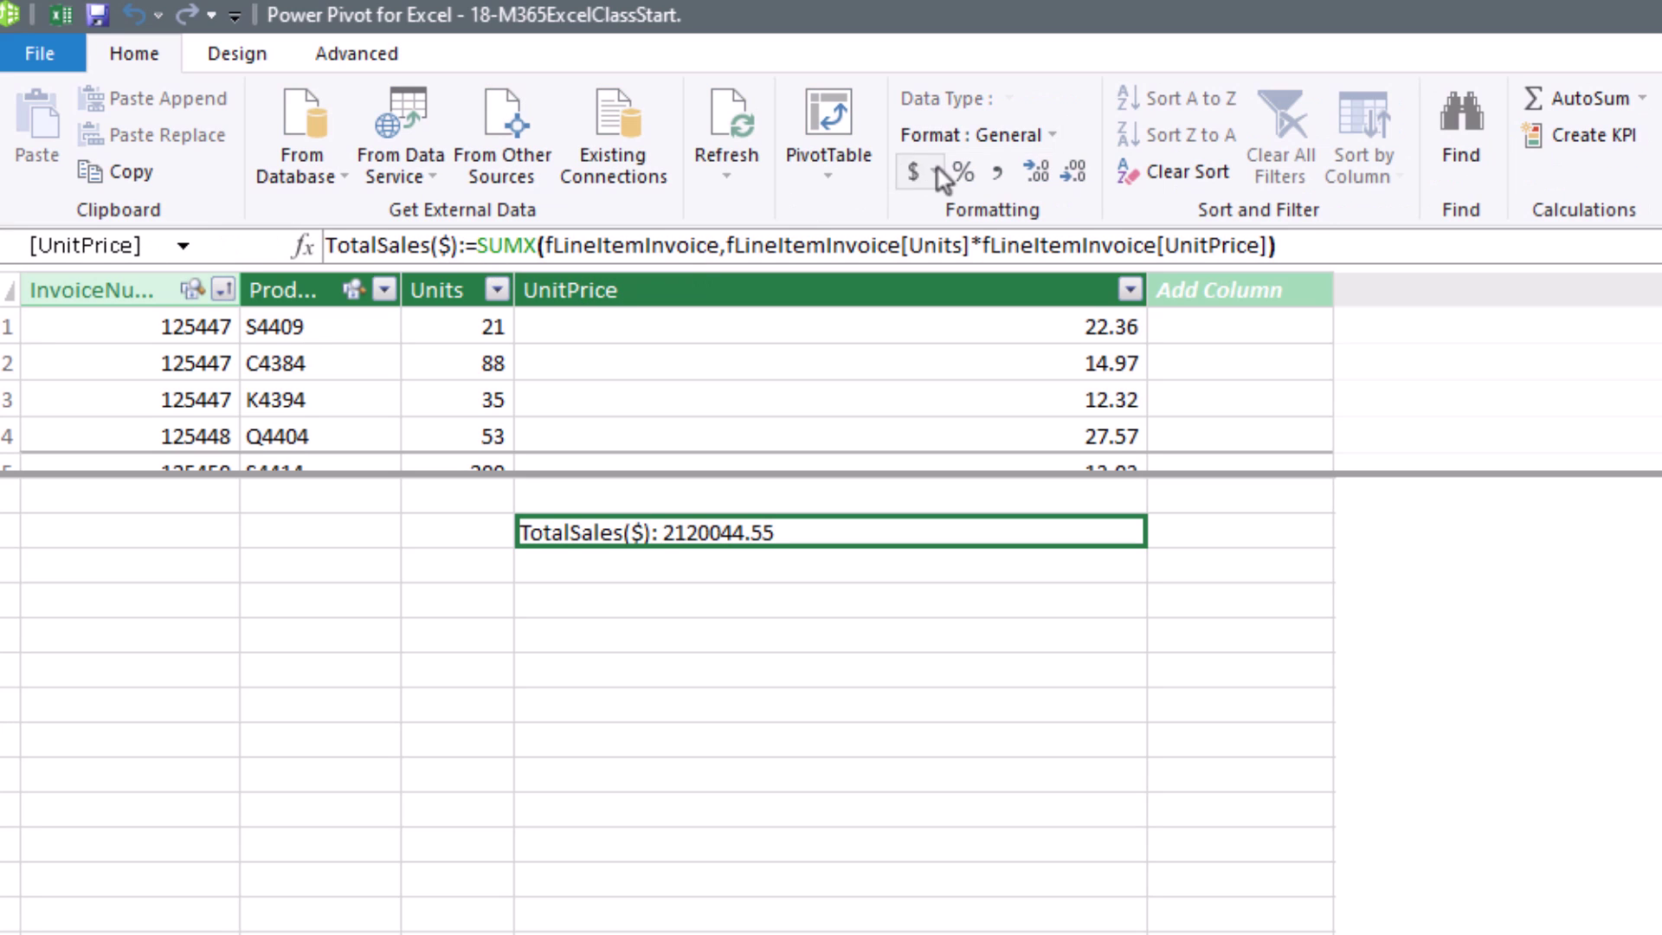
click(997, 173)
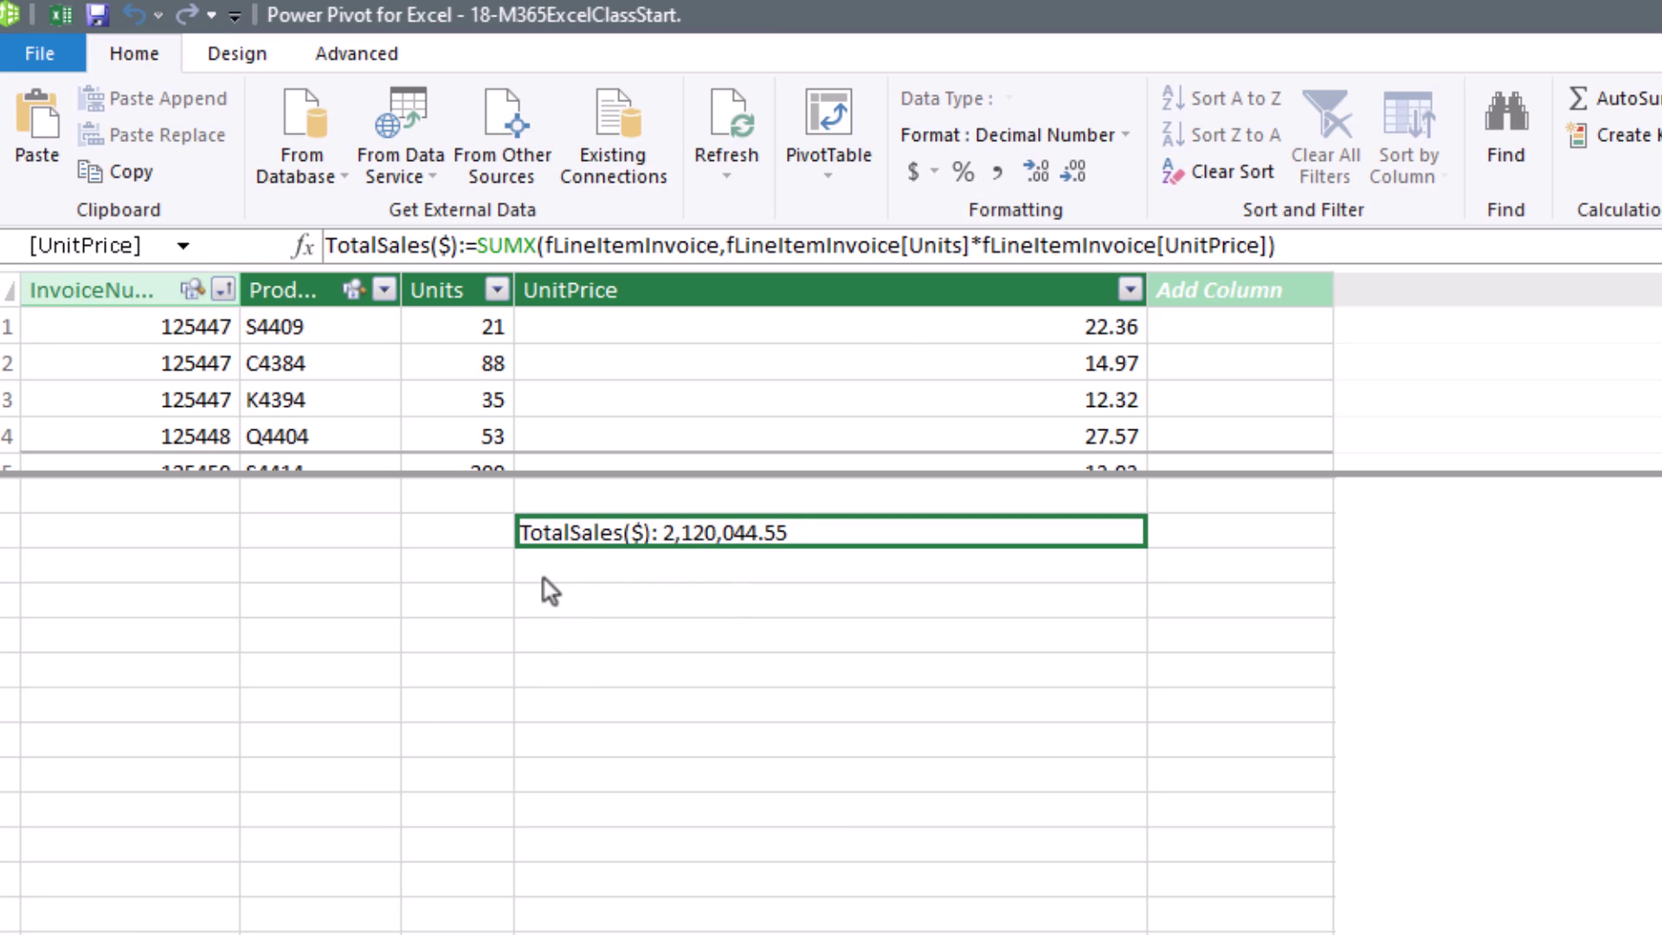
Review the arguments of the TotalSales($) formula and copy its entire SUMX expression.
click(597, 246)
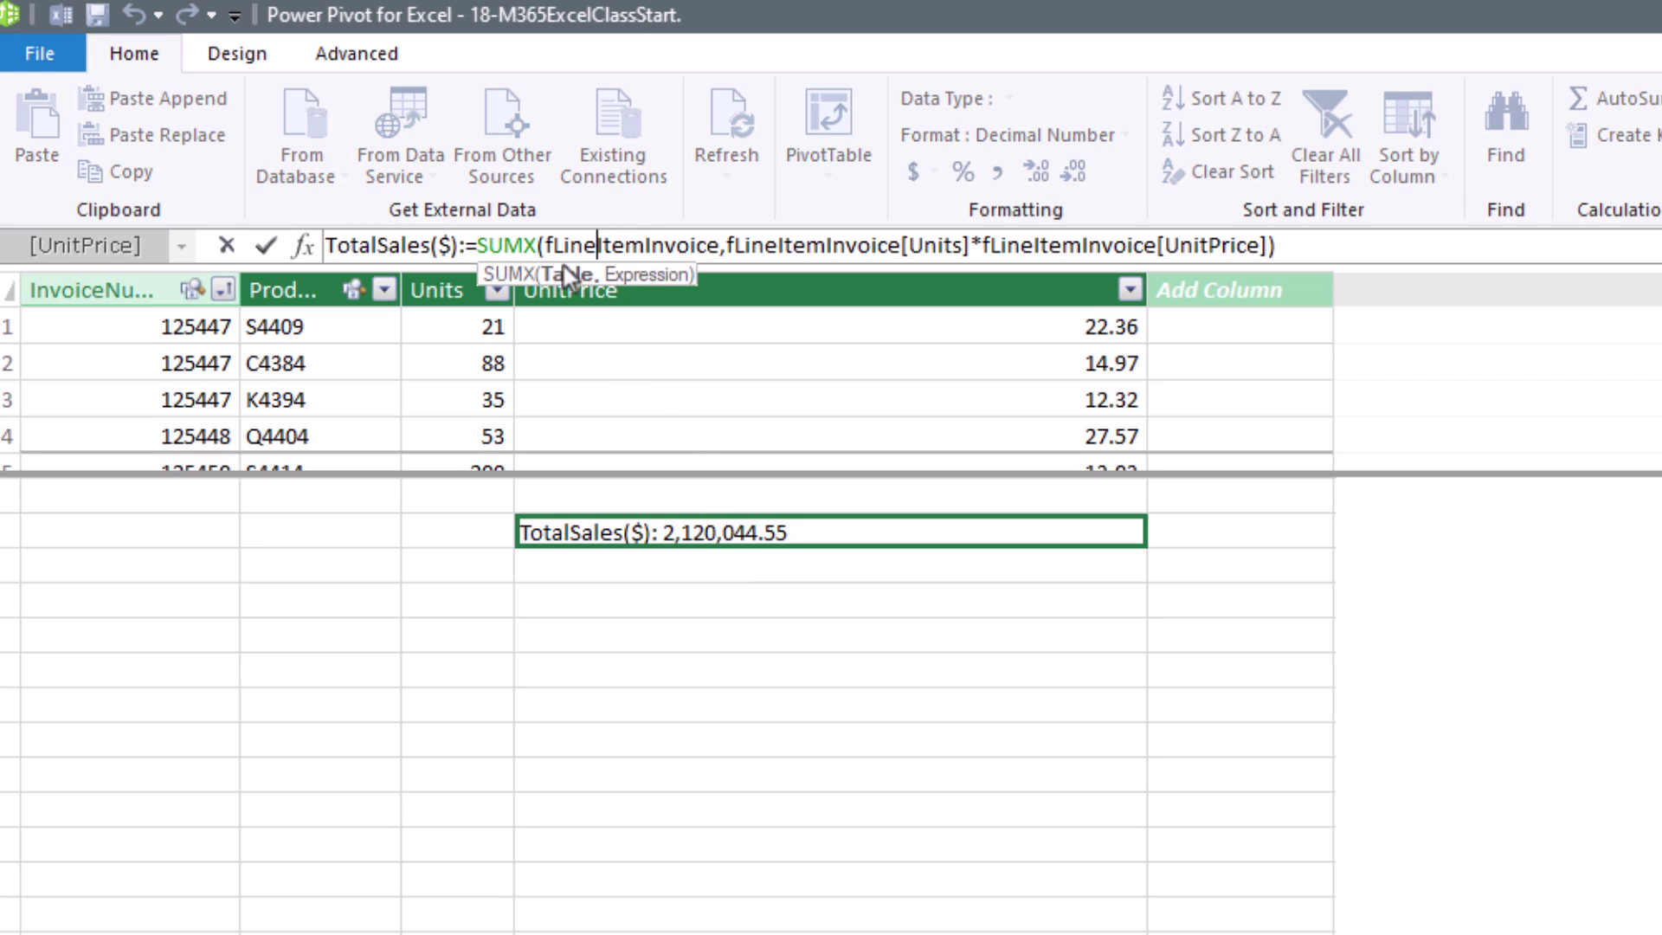
click(777, 246)
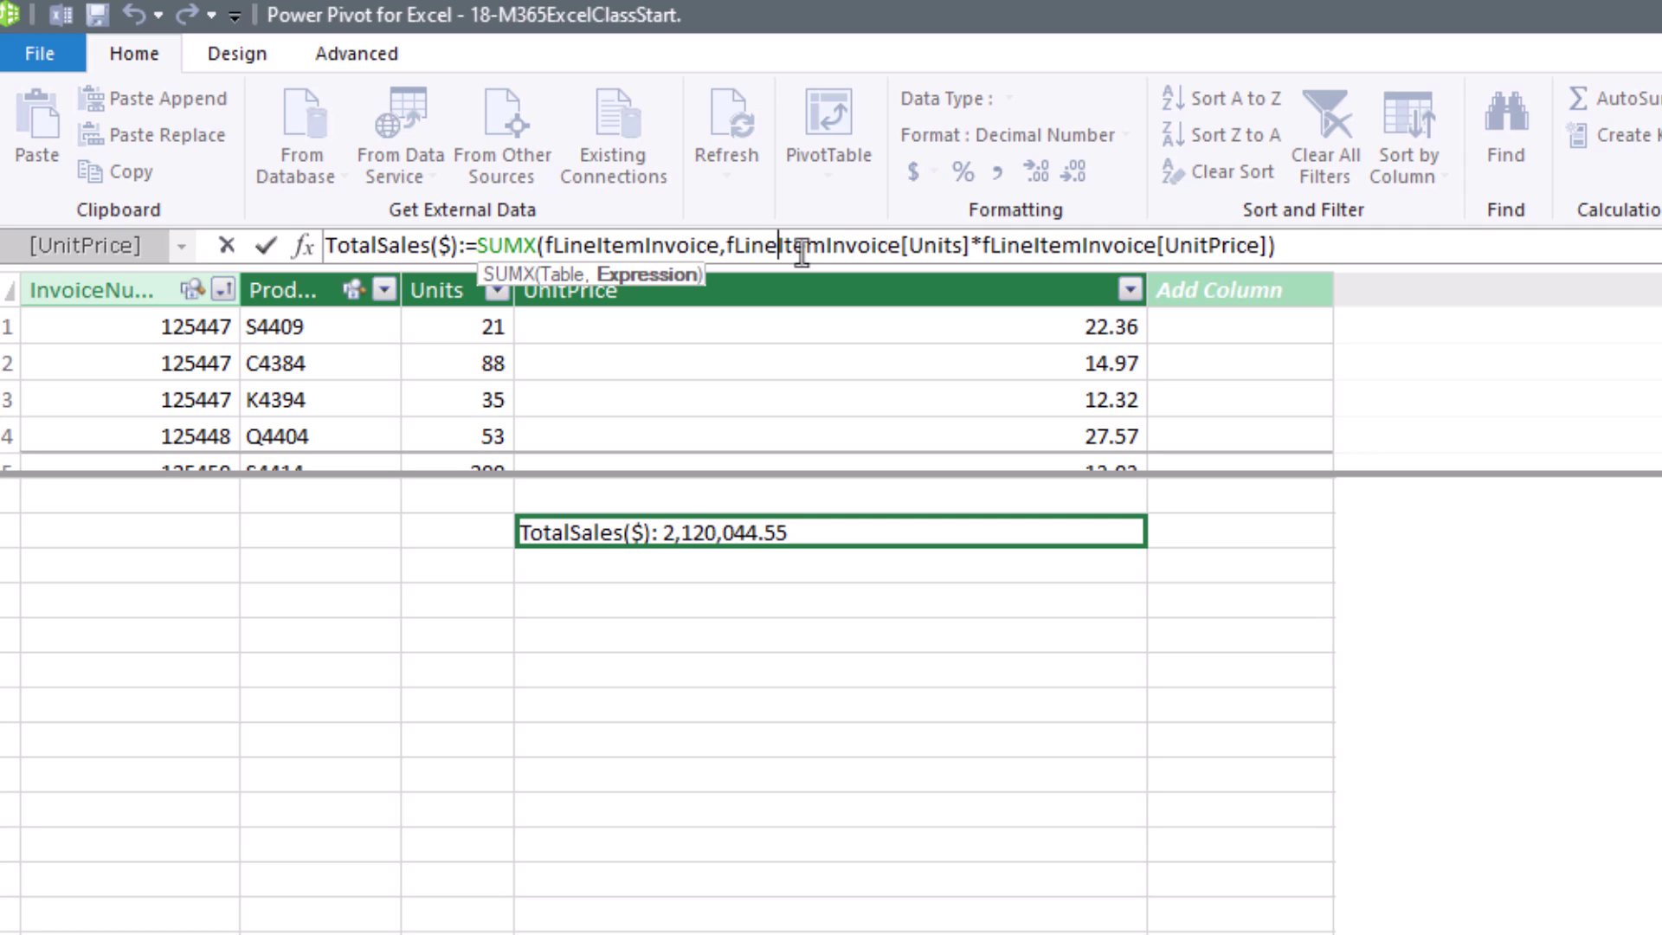
drag(479, 251, 1558, 251)
key(ctrl+c)
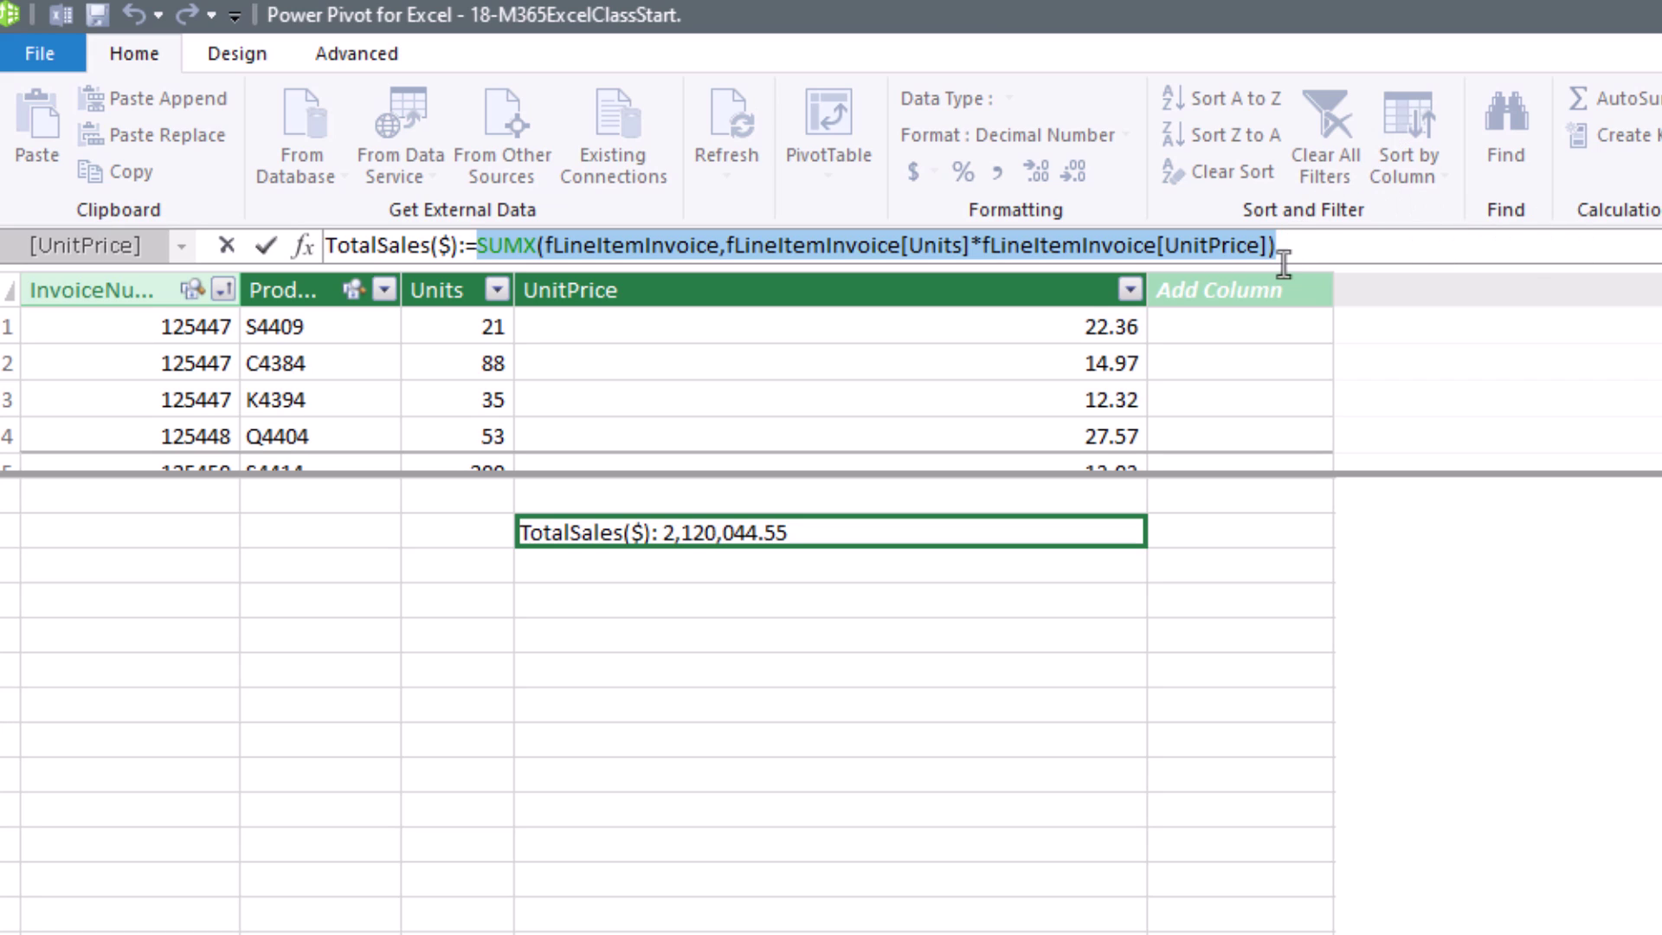
Start a measure TotalDiscount($):= in the cell below TotalSales($), reusing the copied SUMX expression as its formula.
key(Escape)
click(805, 564)
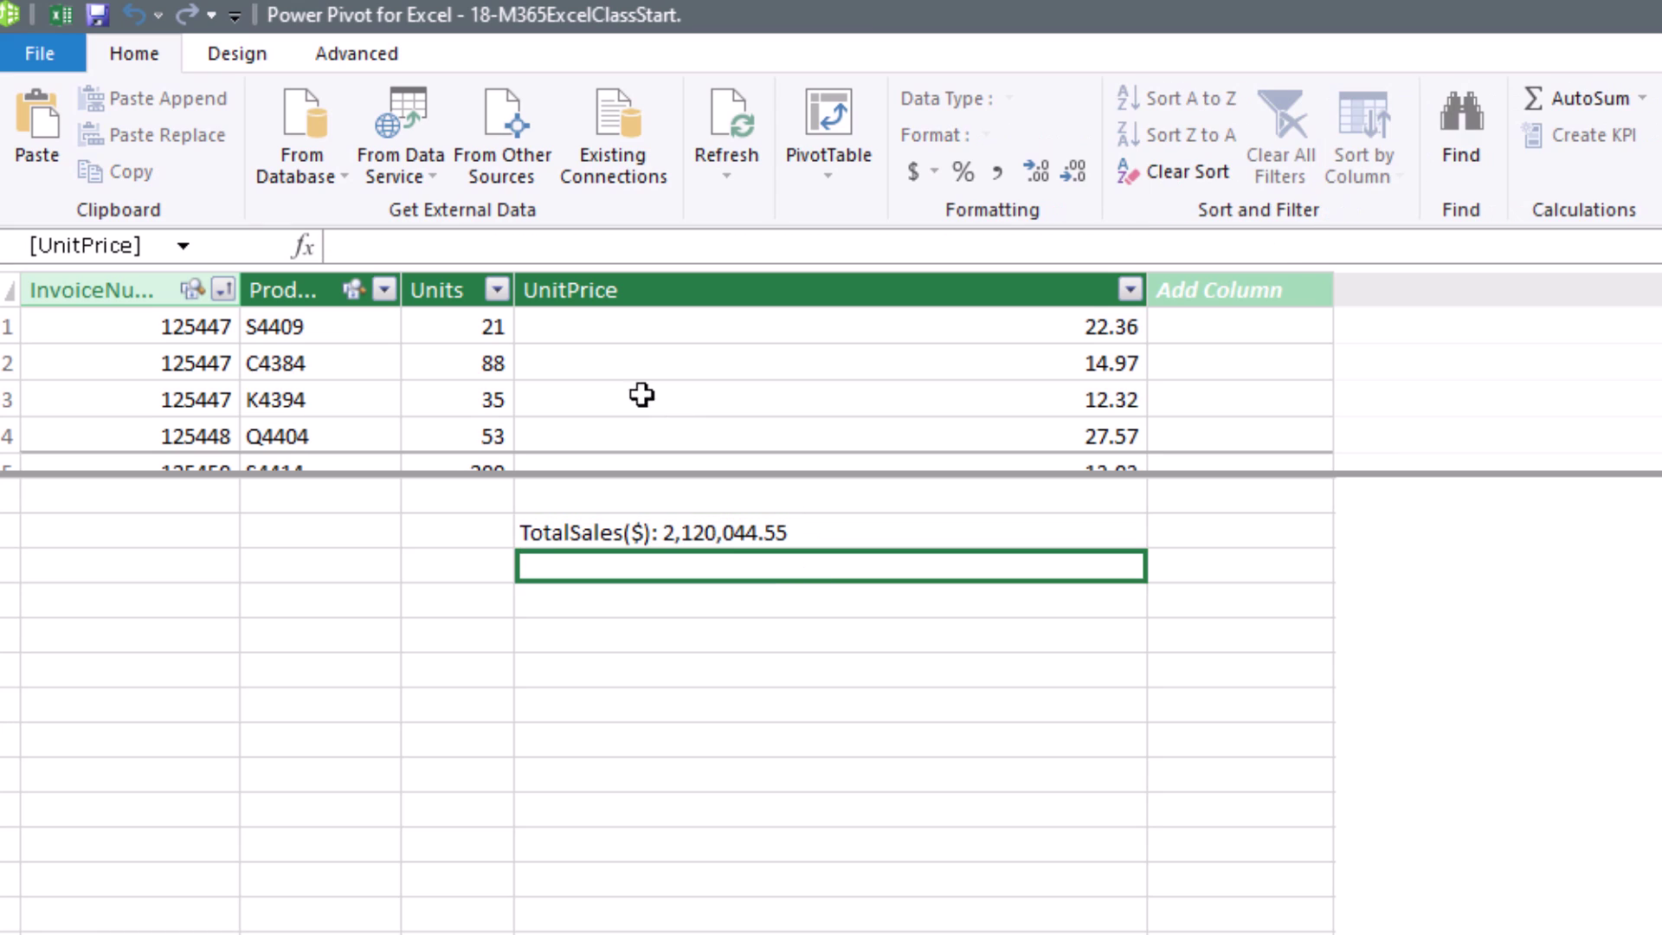
text(TotalDiscount($):=)
key(ctrl+v)
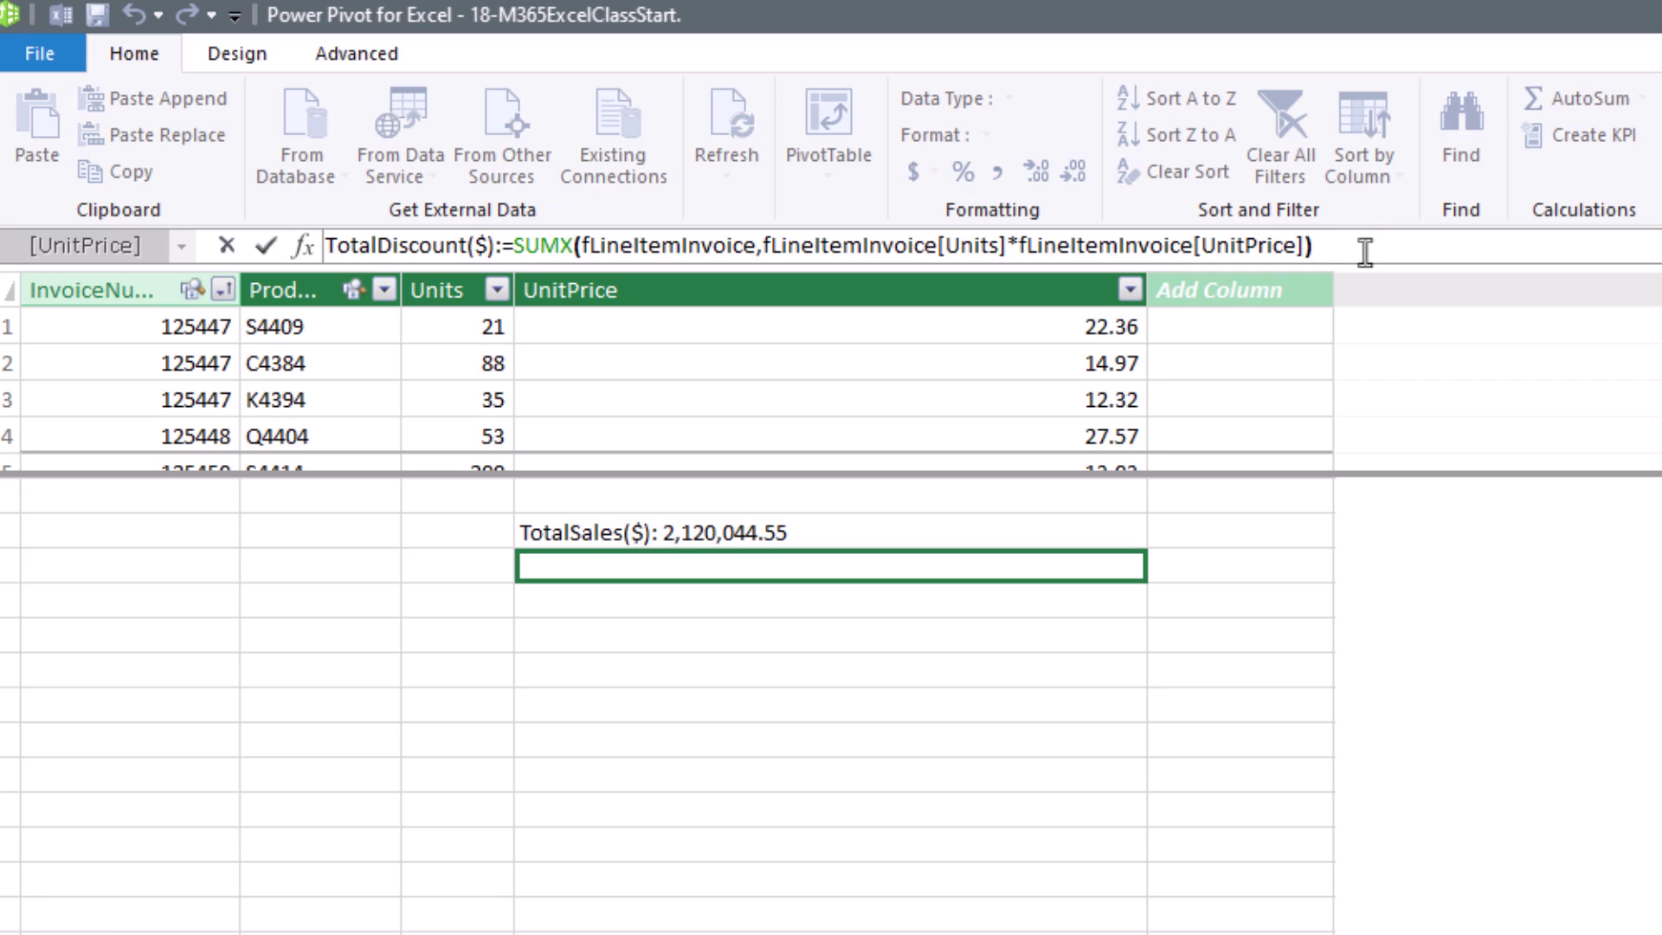
Multiply the expression inside TotalDiscount($)'s SUMX by RELATED(fInvoice[PercentInvoiceDiscount]) and commit the measure.
key(BackSpace)
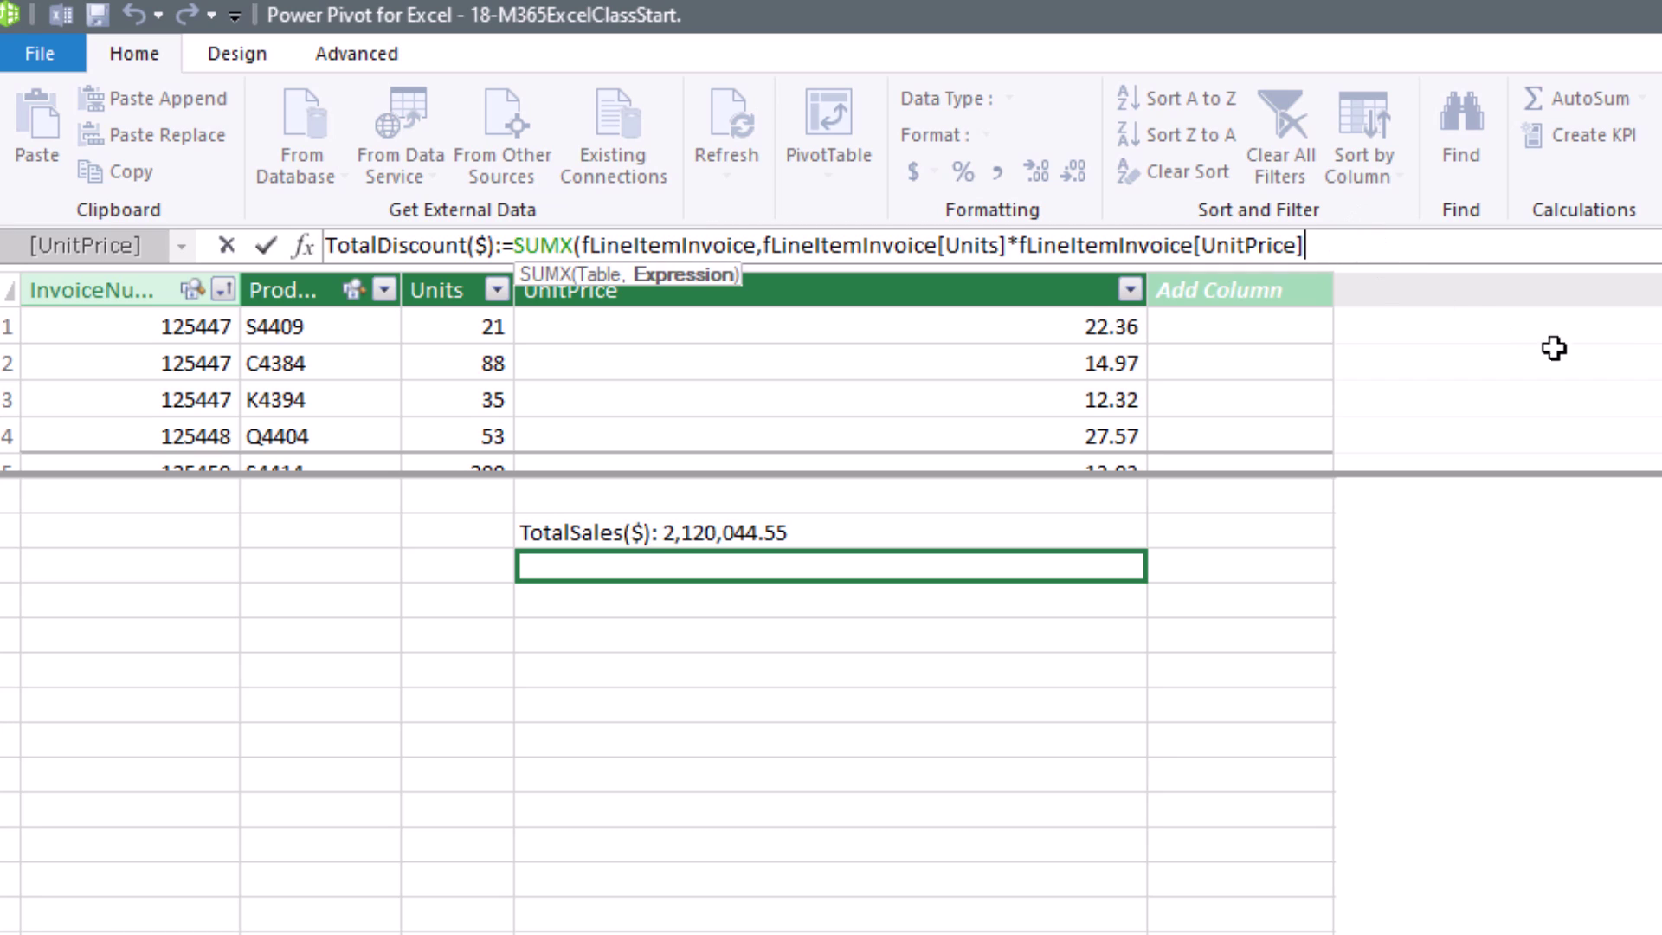
text(*rel)
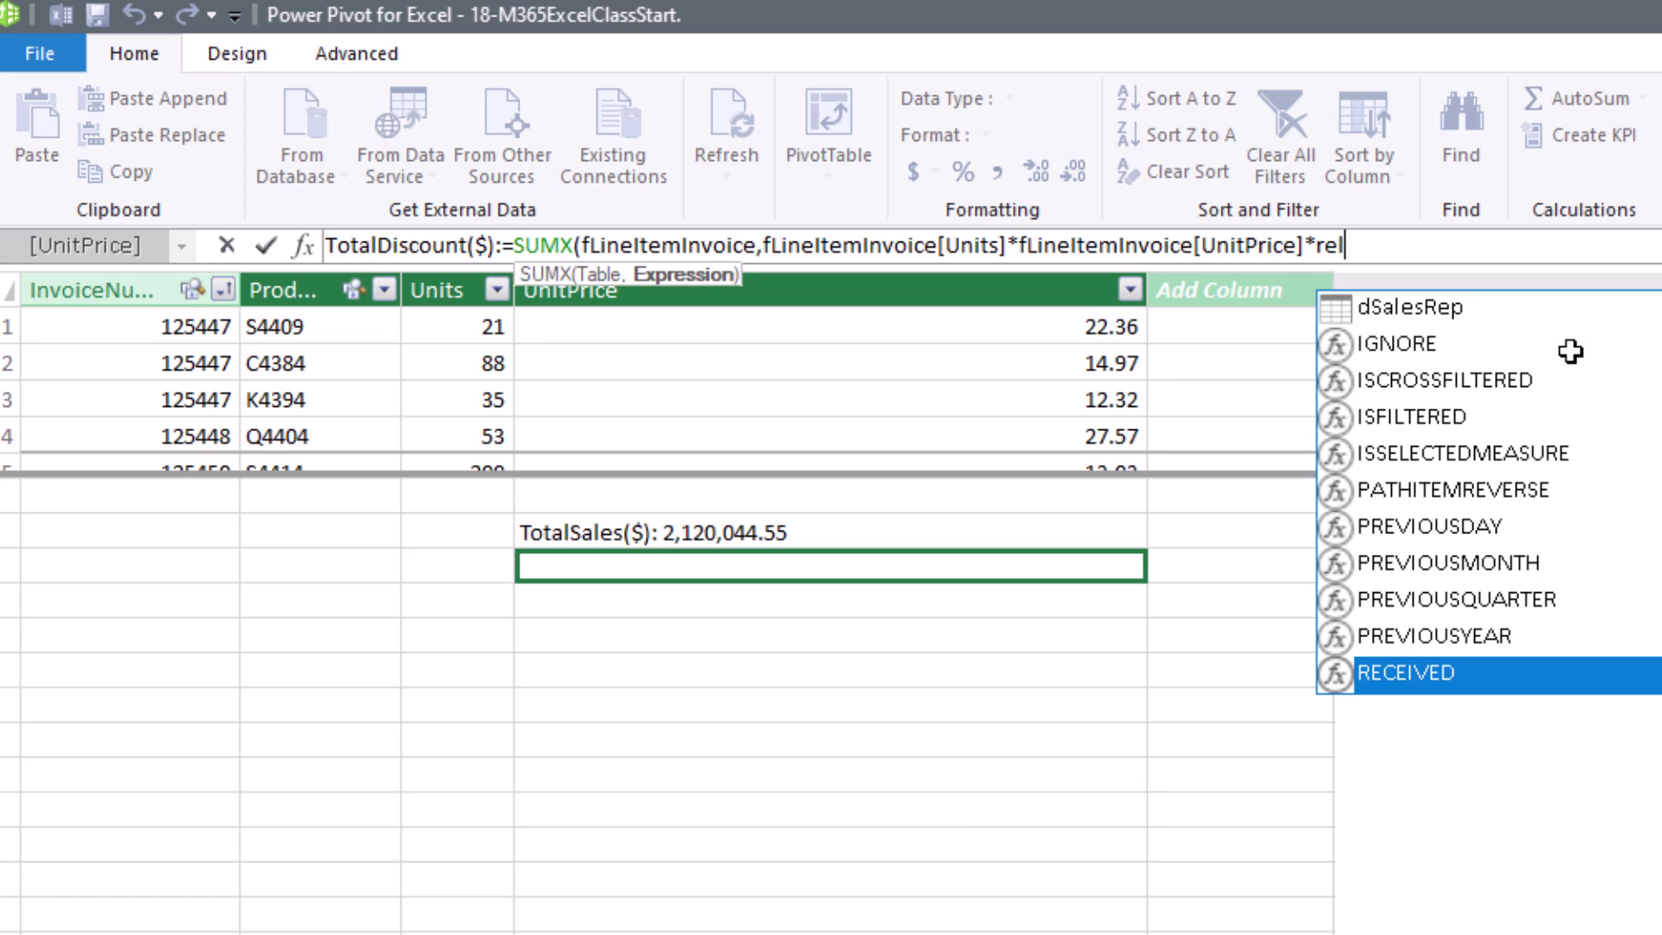
key(Tab)
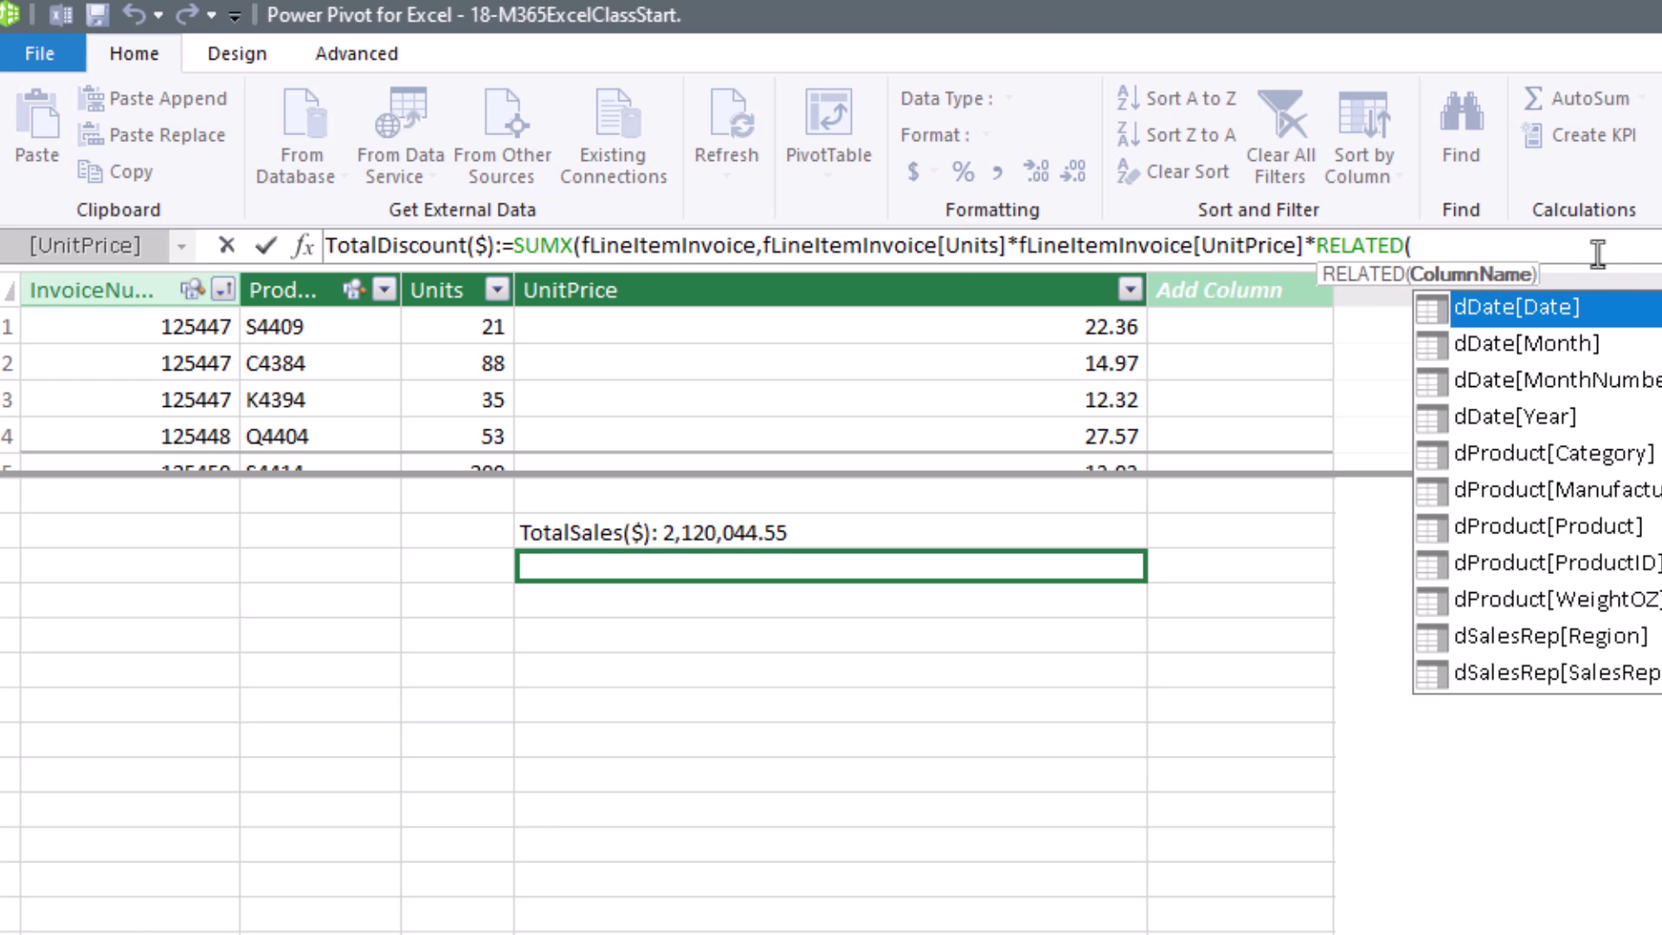
text(fI)
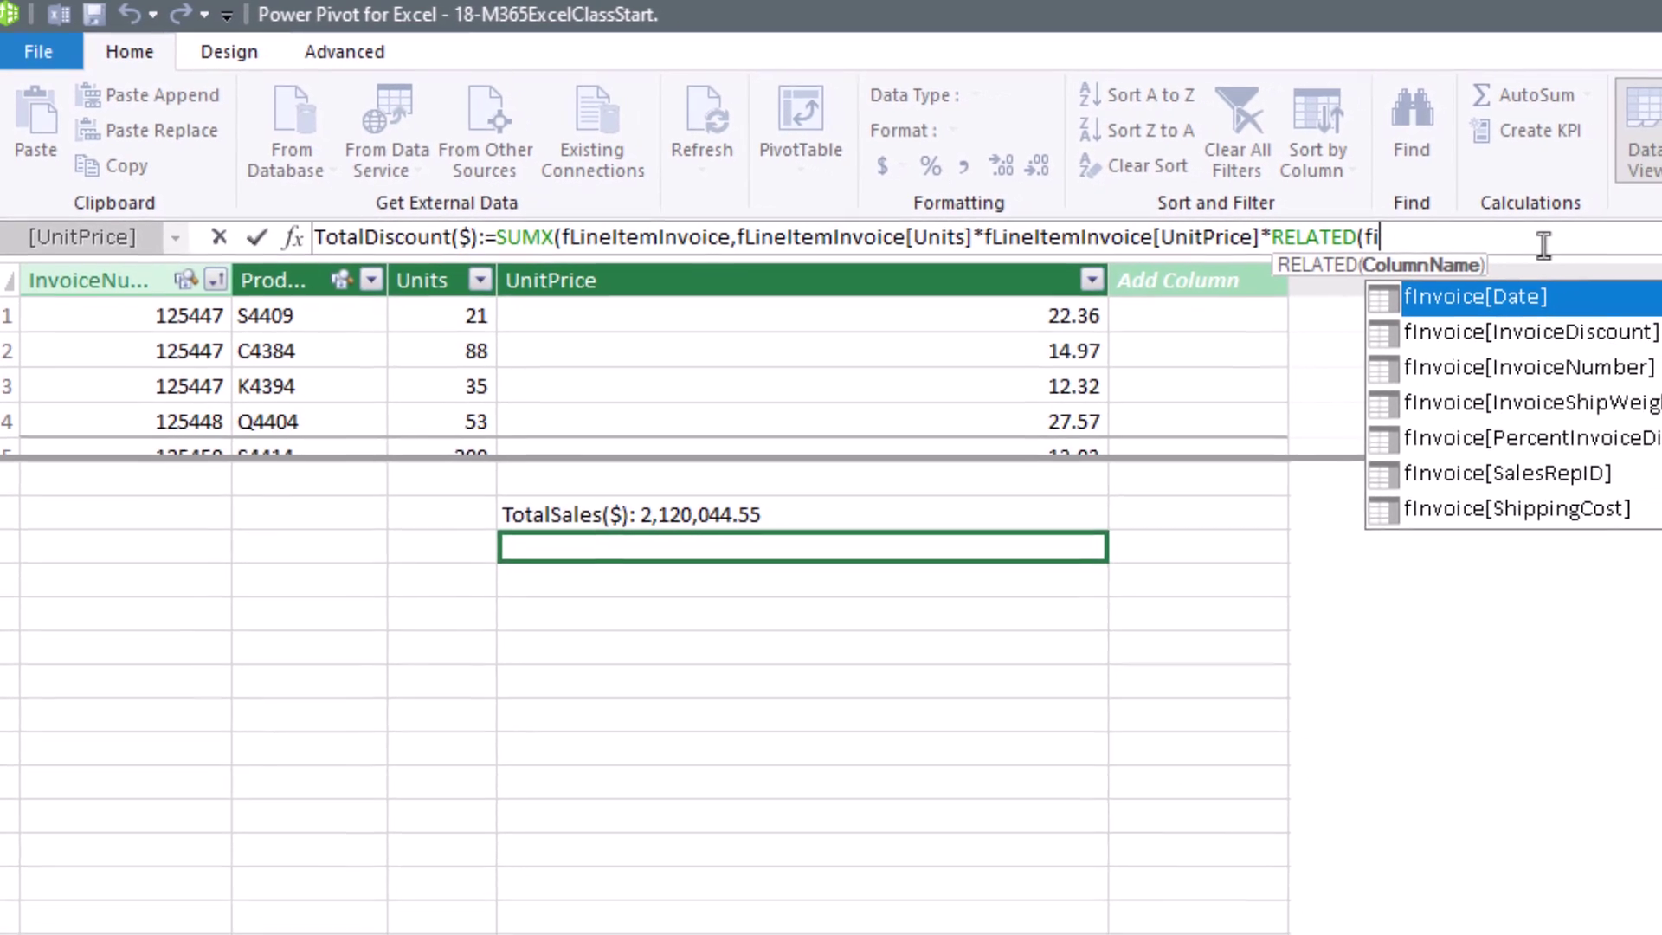
key(Down)
key(Down)
key(Down)
key(Down)
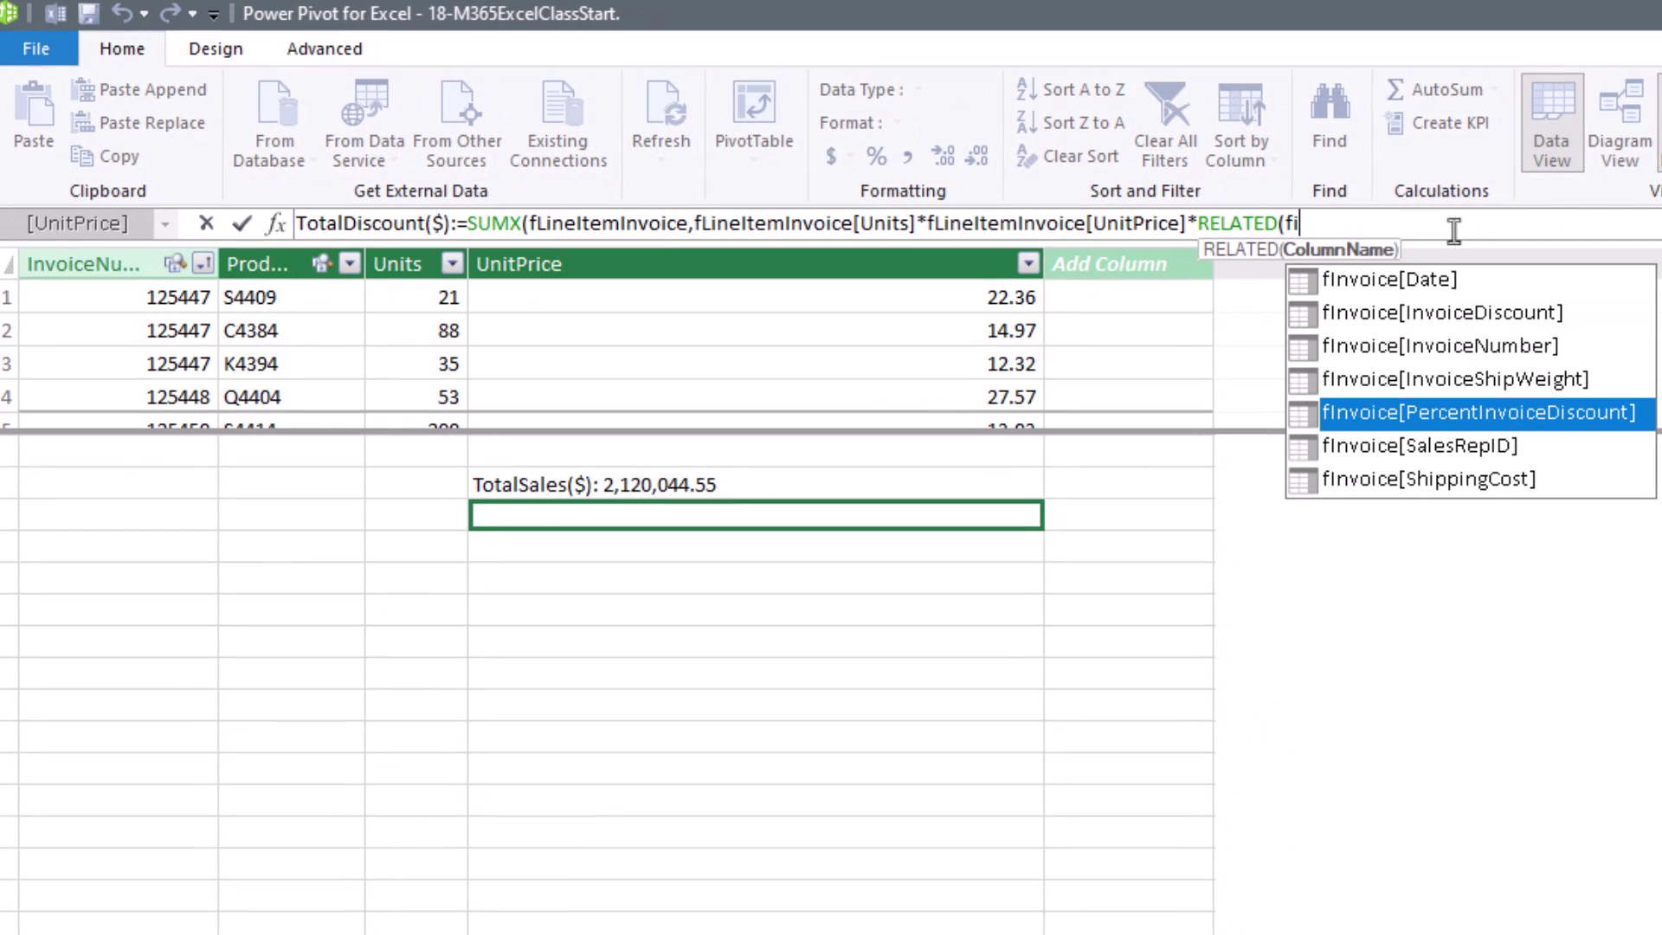
key(Tab)
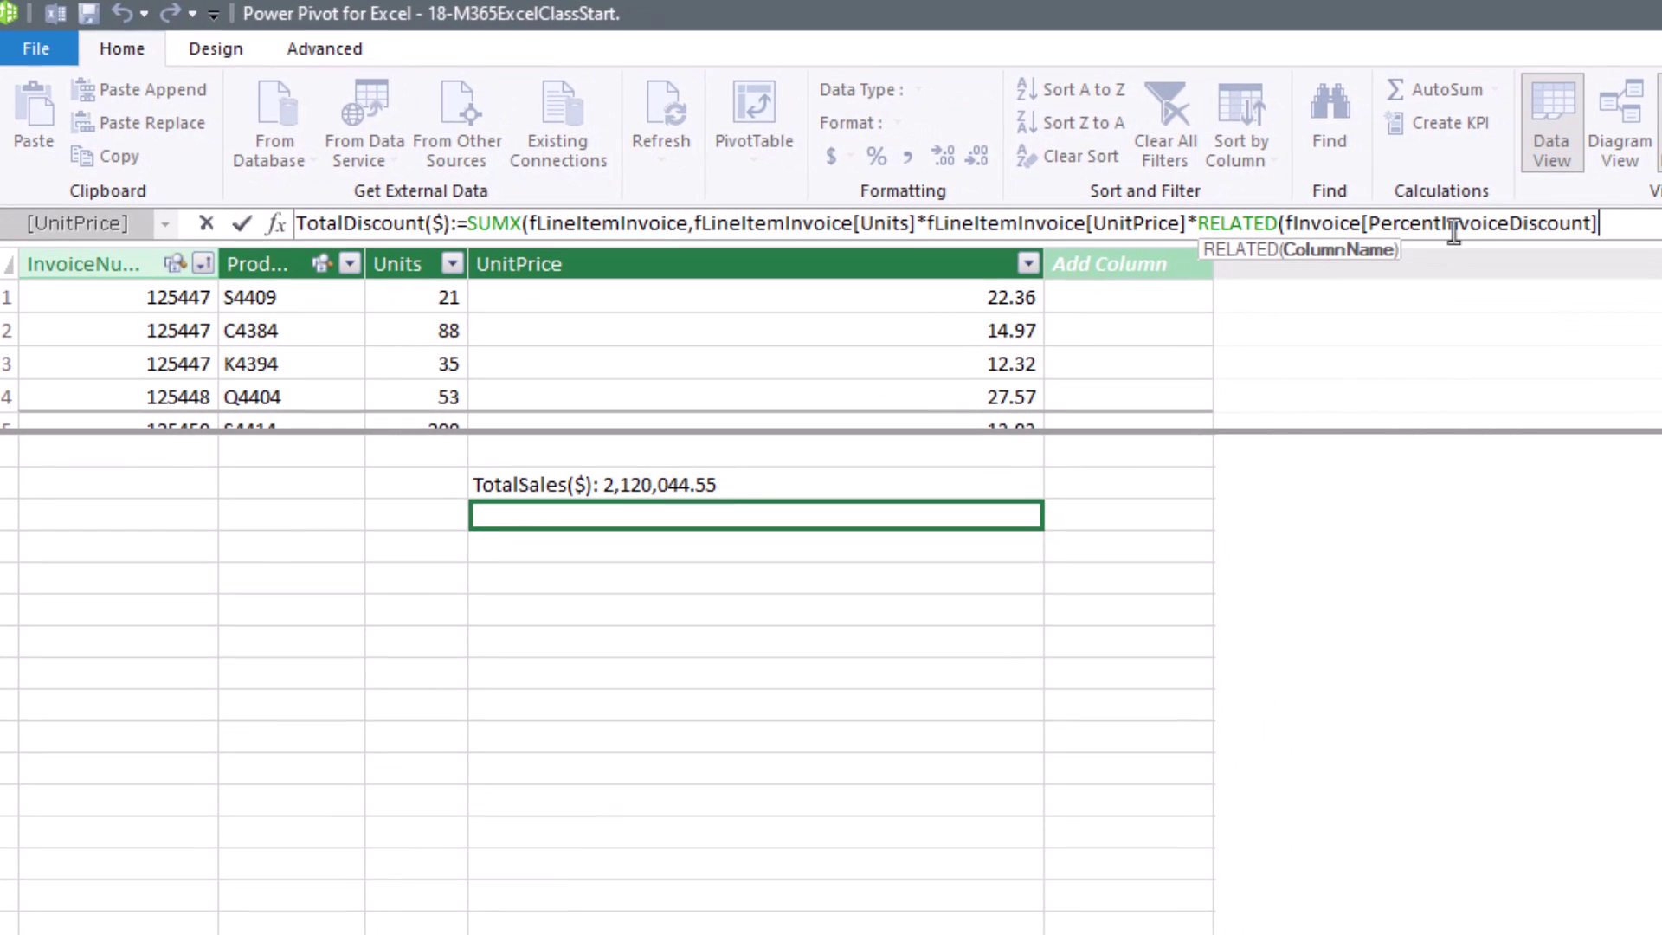
text()))
key(Return)
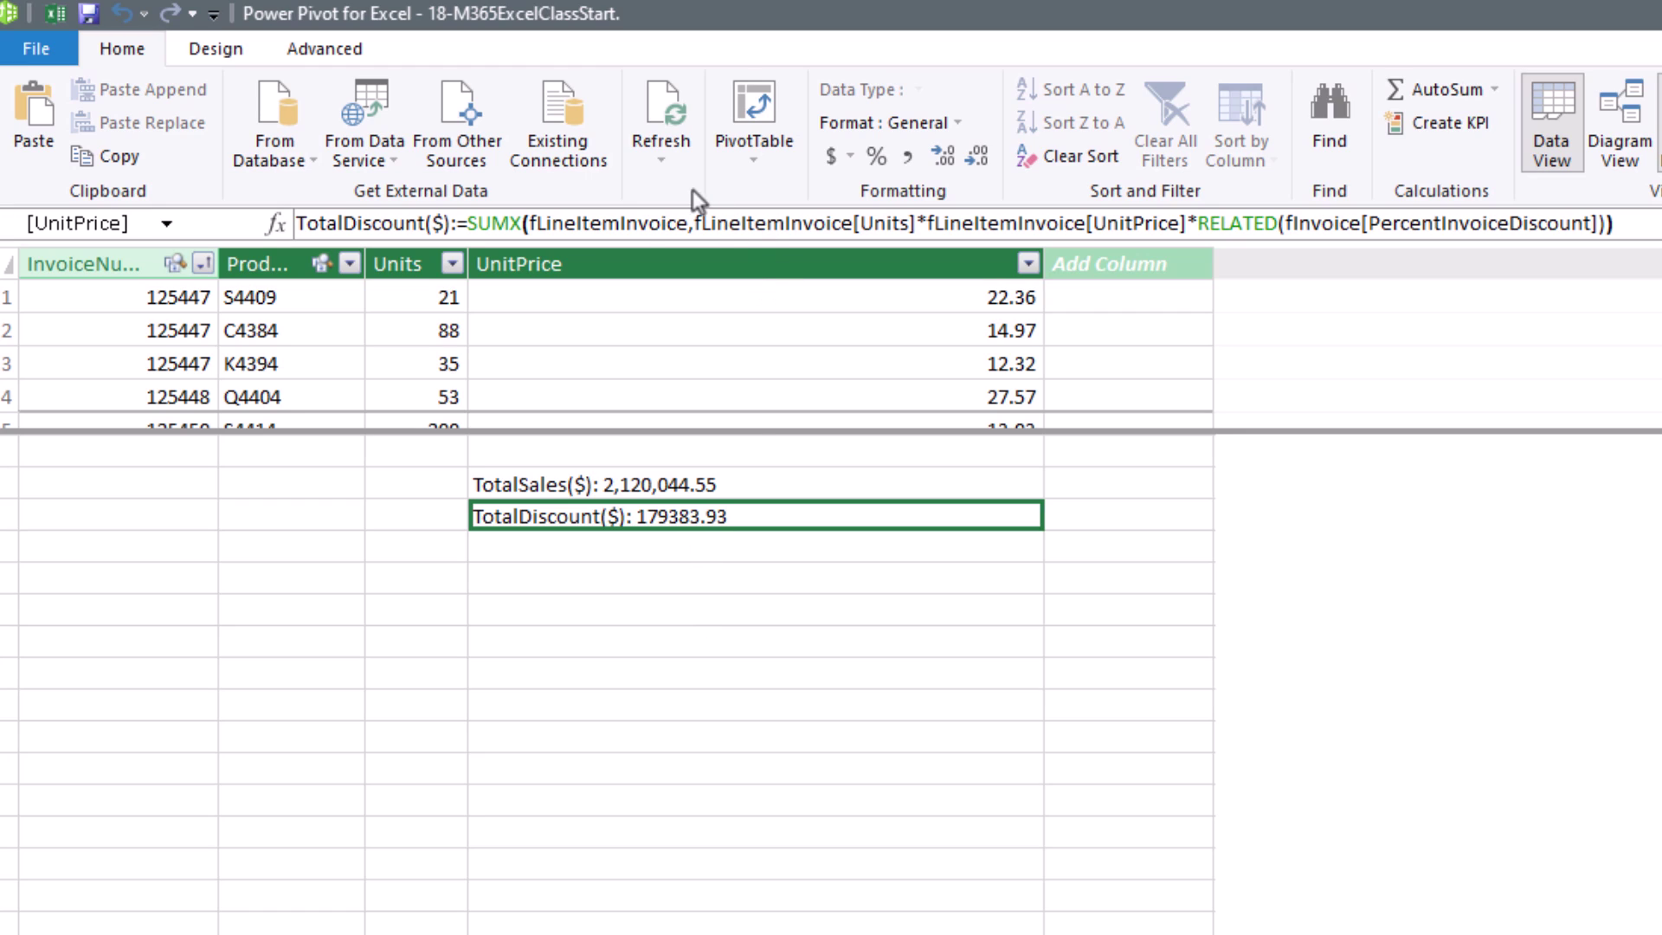
Wrap the SUMX expression of TotalDiscount($) in ROUND with 2 digits and format the measure as a decimal number with thousands separators.
click(695, 225)
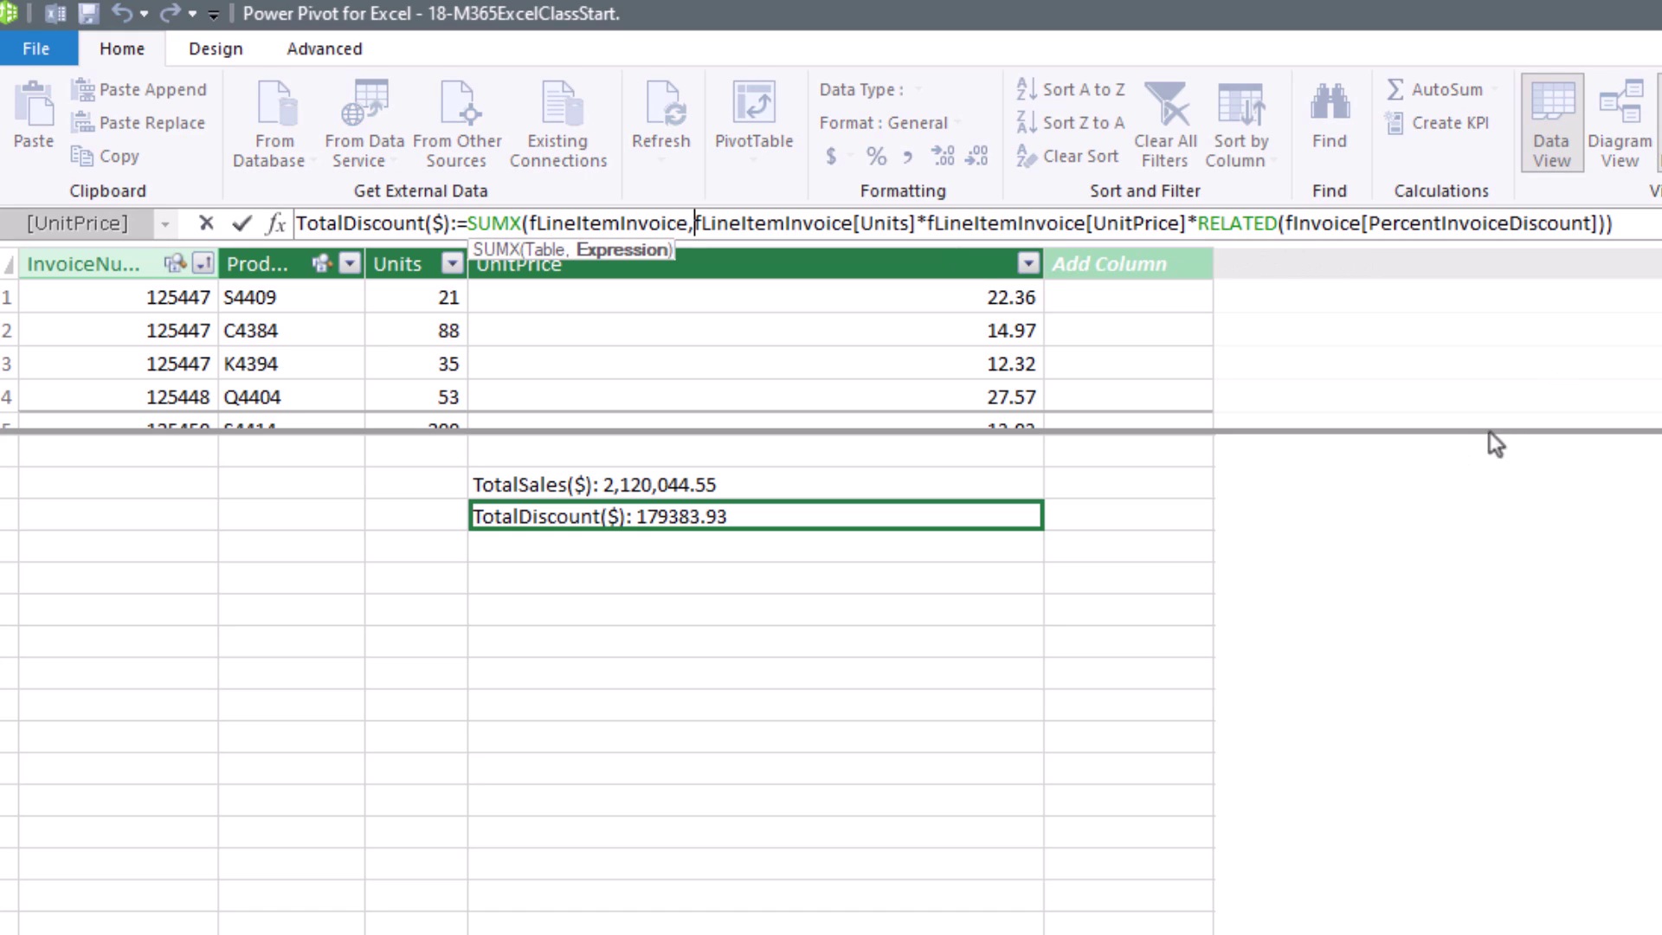
text(ROUND)
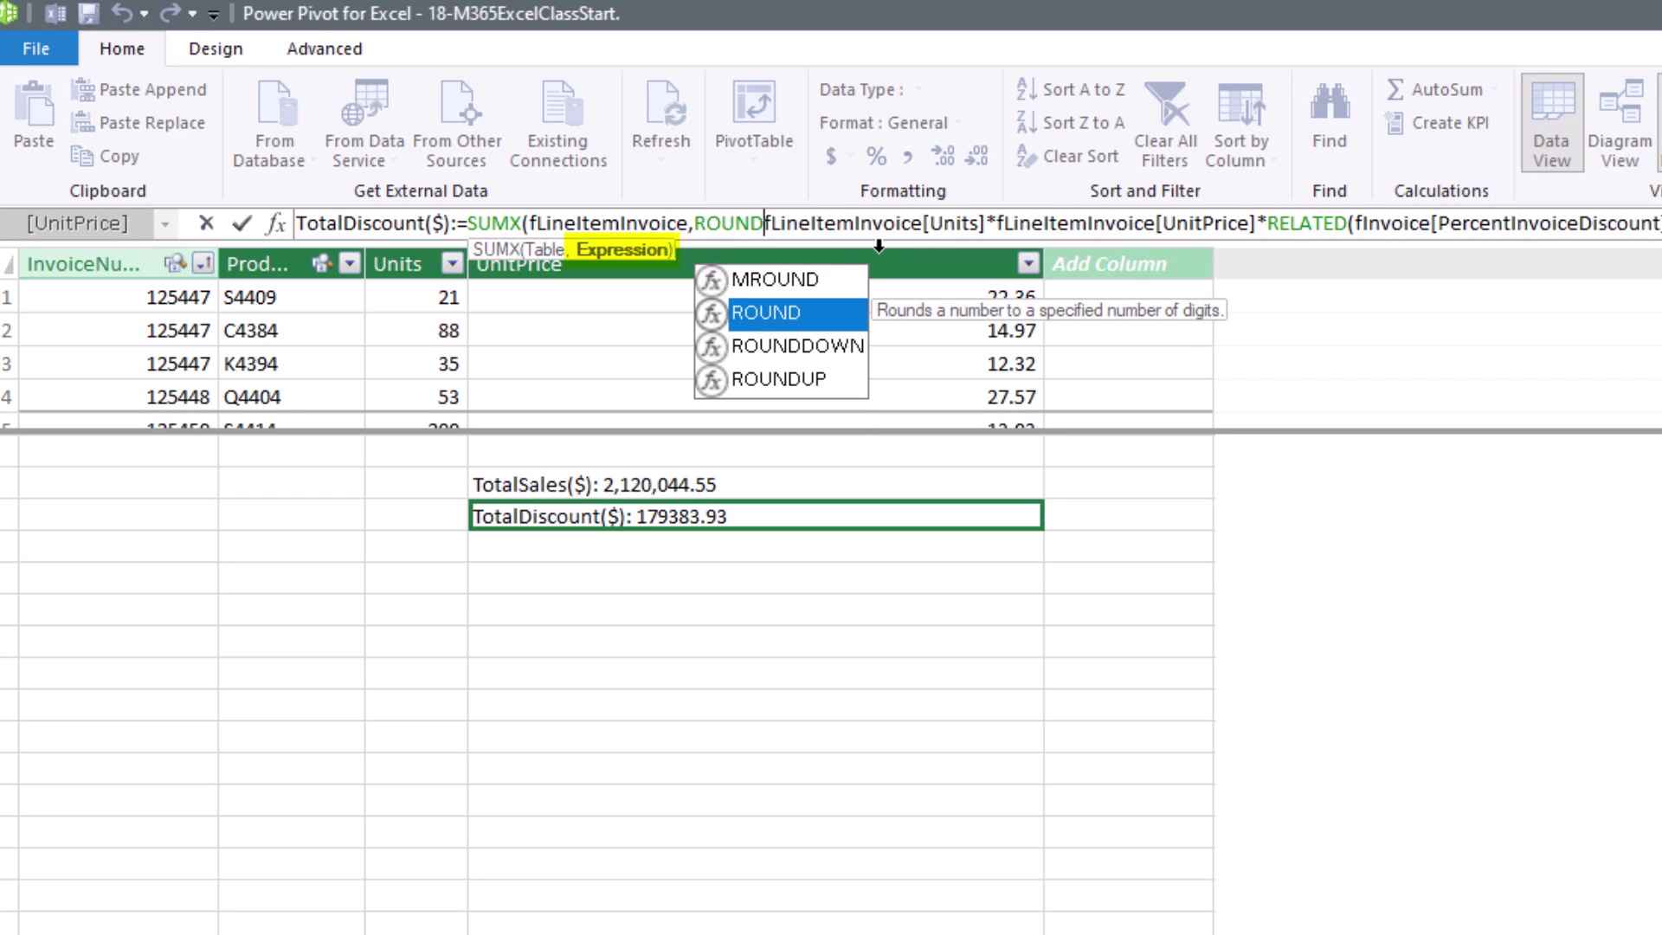
text(()
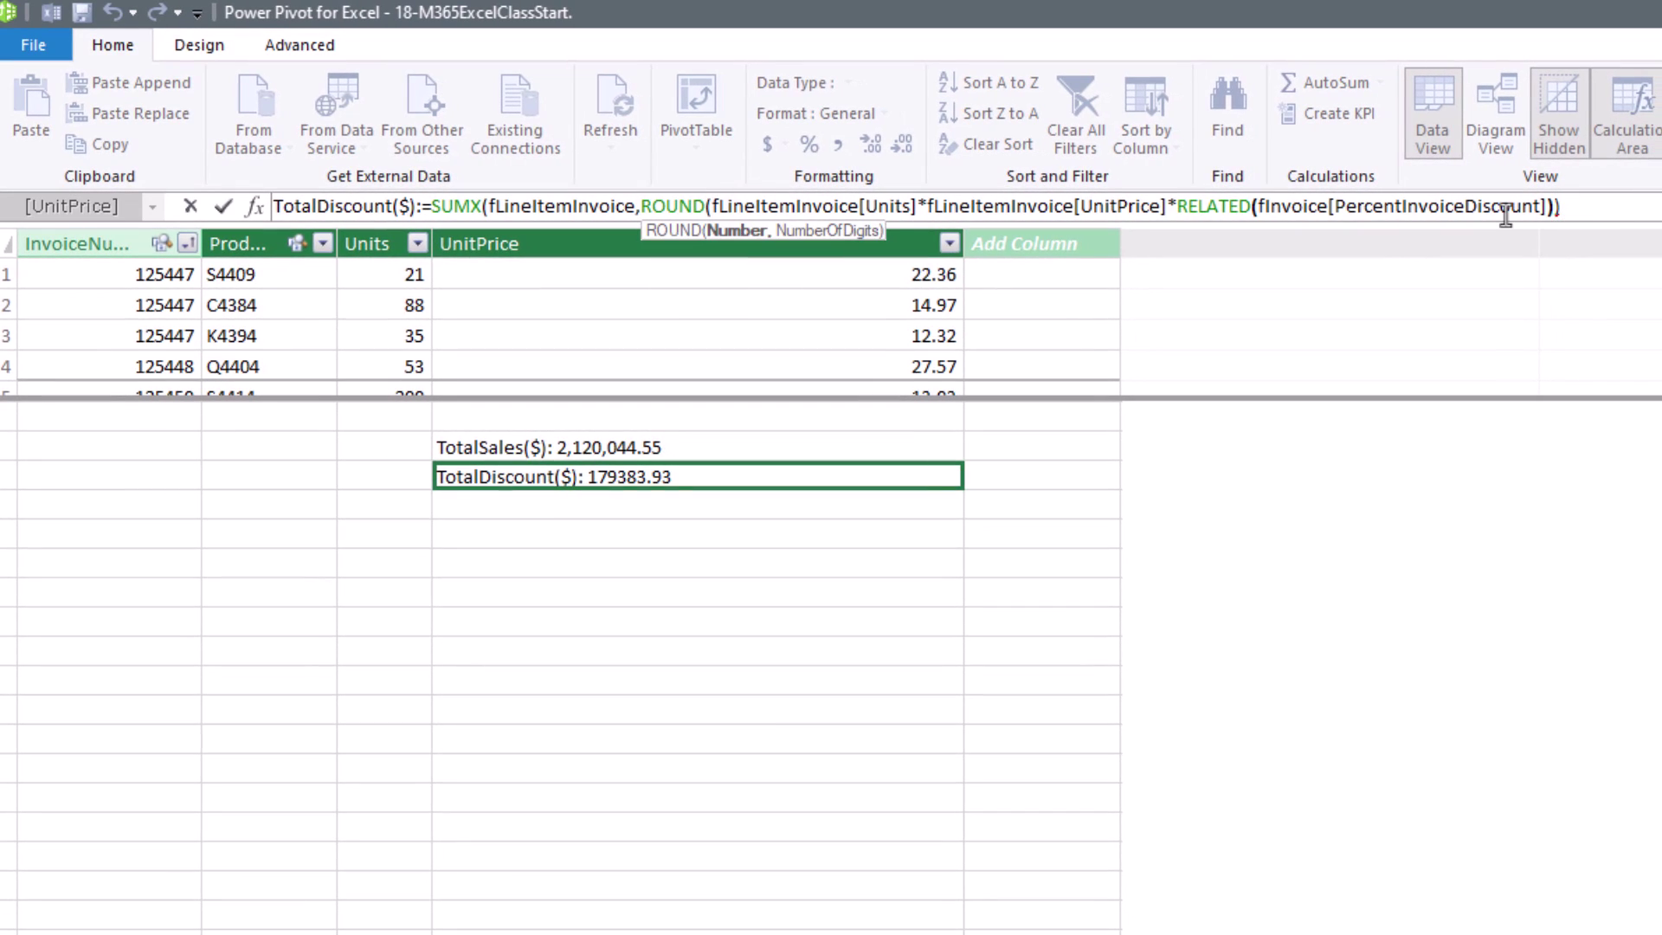
text(,2))
key(Return)
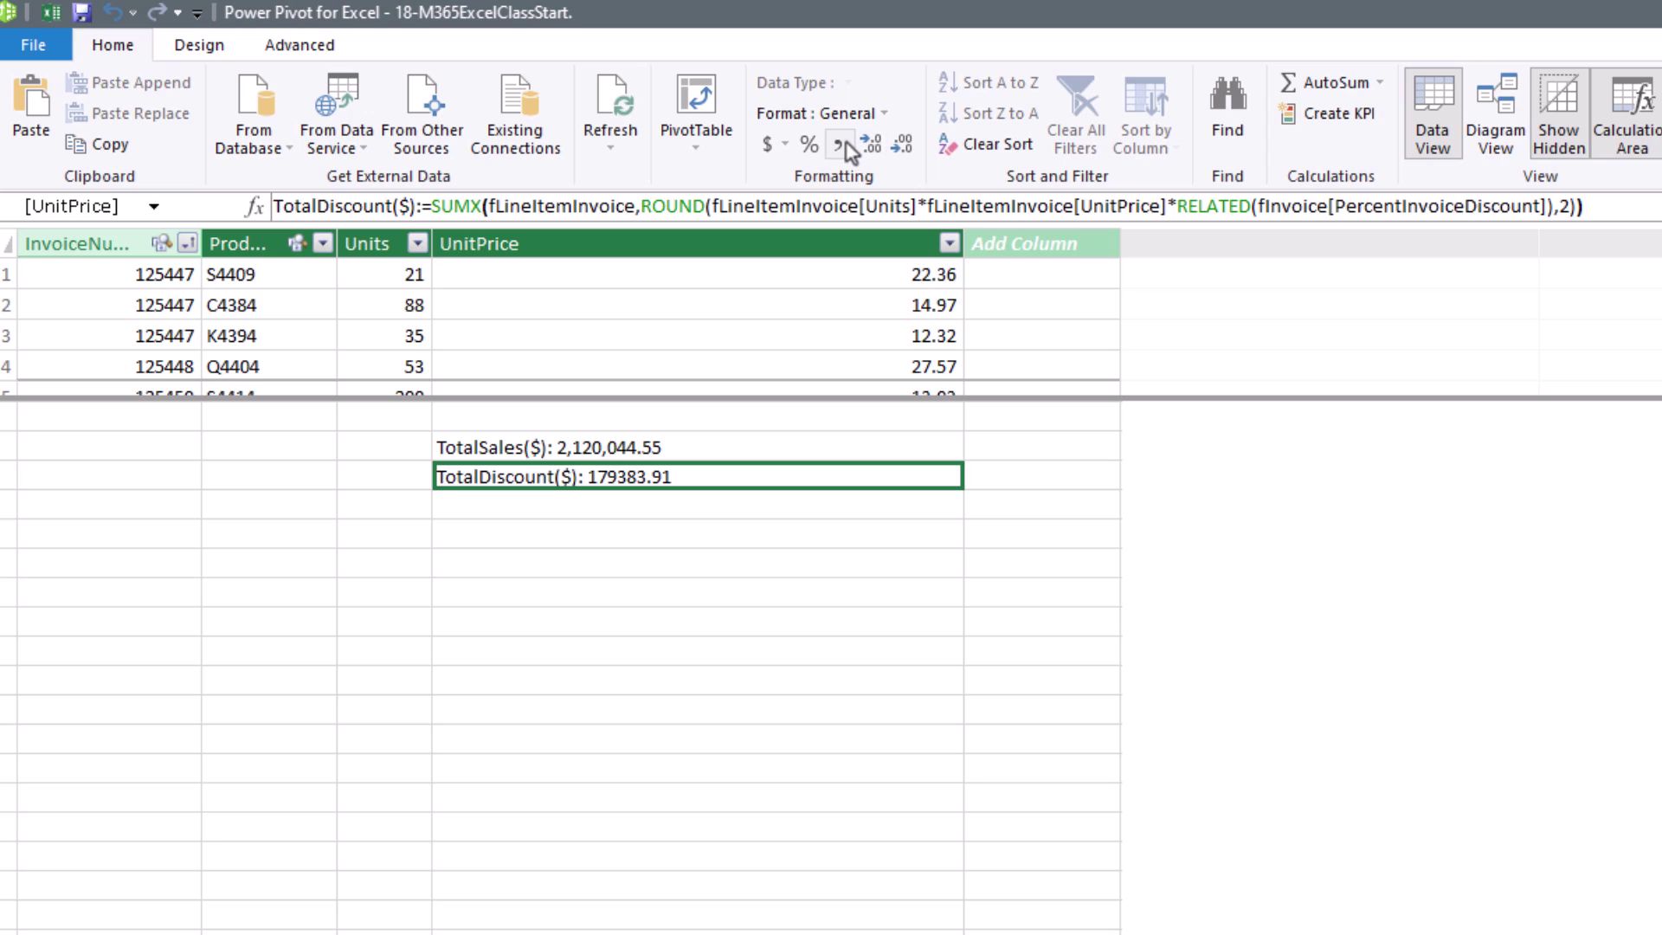
click(845, 147)
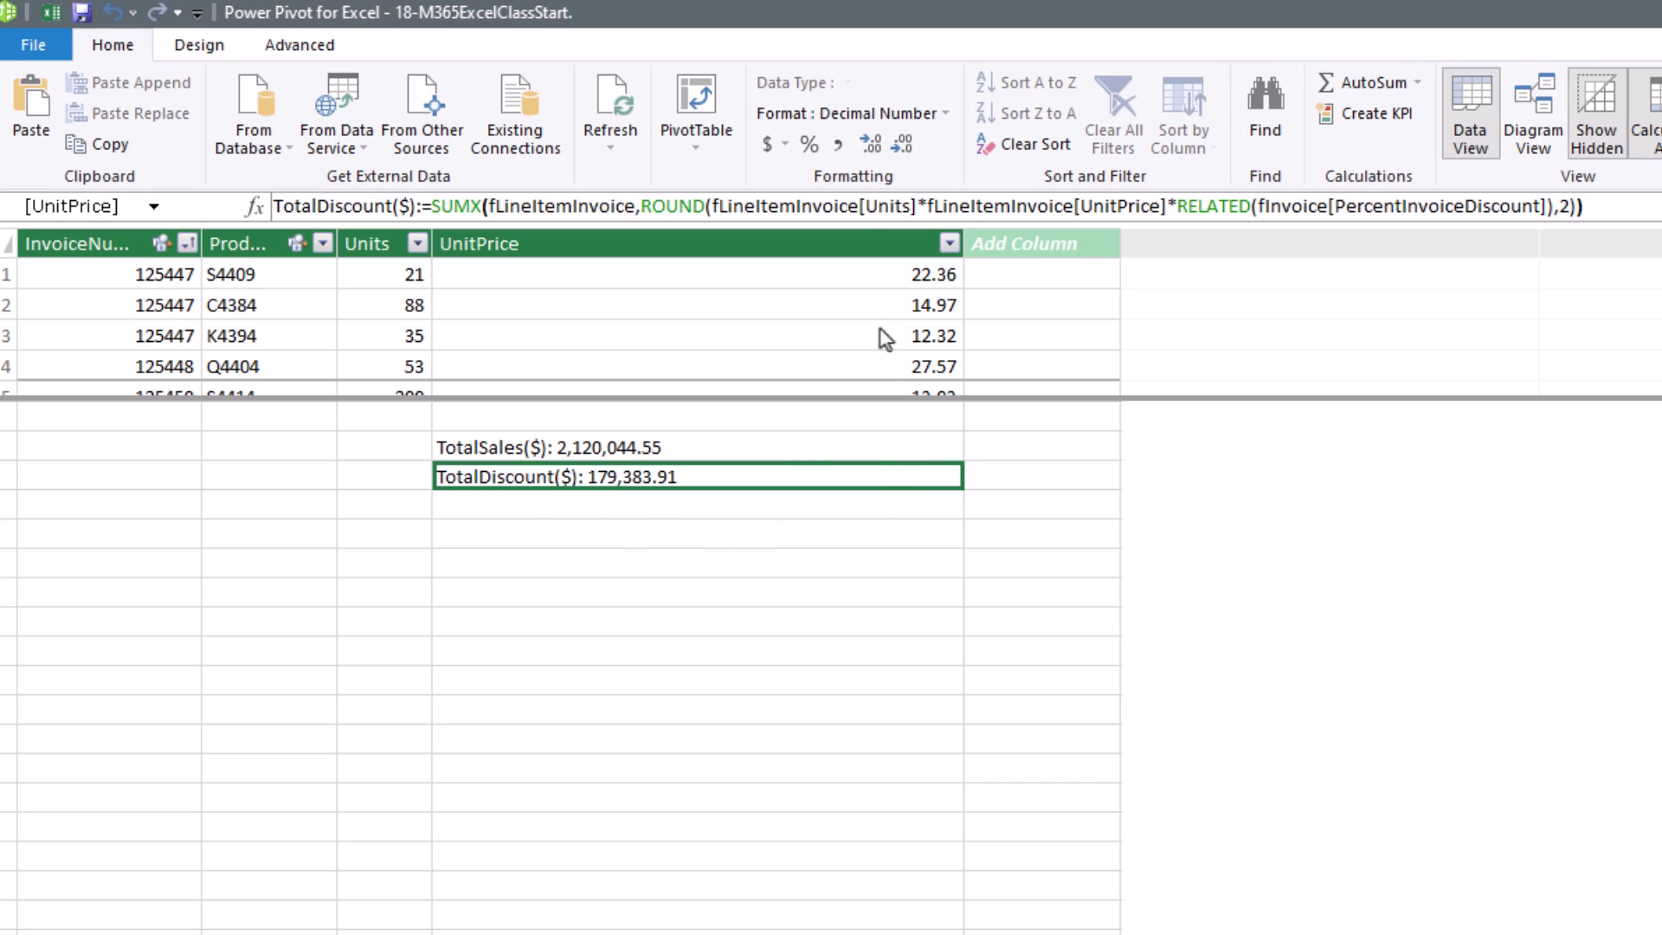
Below TotalDiscount($), create the measure DiscountAs%OfSales:=DIVIDE([TotalDiscount($)],[TotalSales($)]) and format it as a percentage.
key(Down)
text(DiscountAs%OfSales:=DIVIDE([TotalDiscount($)],[TotalSales($)]))
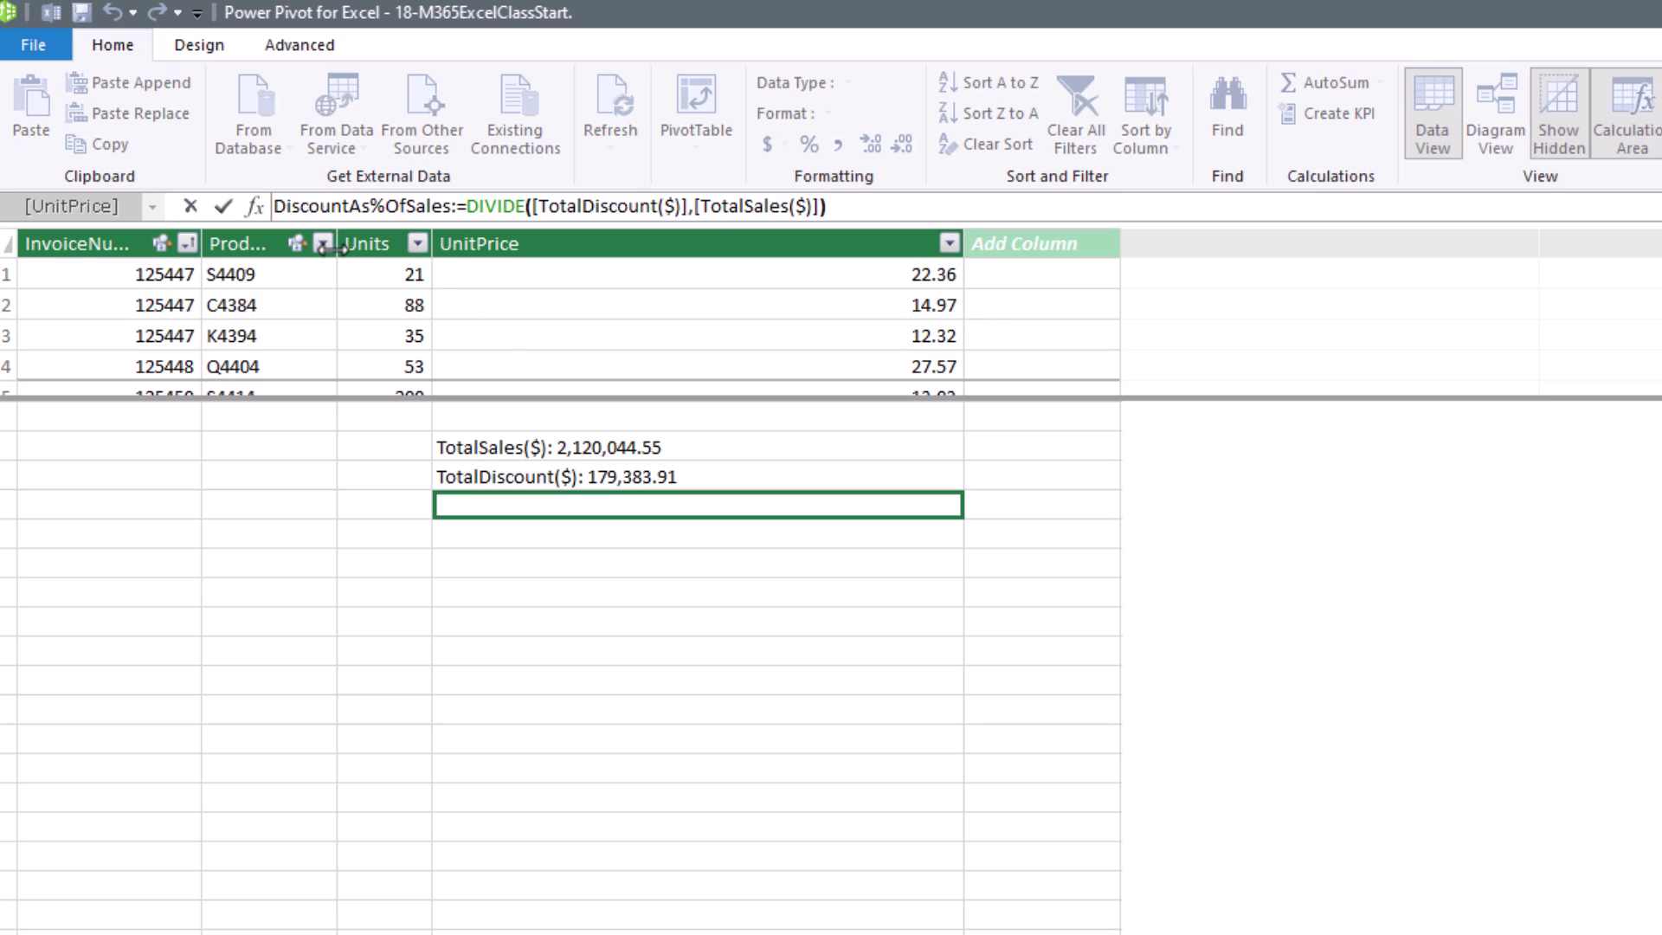
click(551, 208)
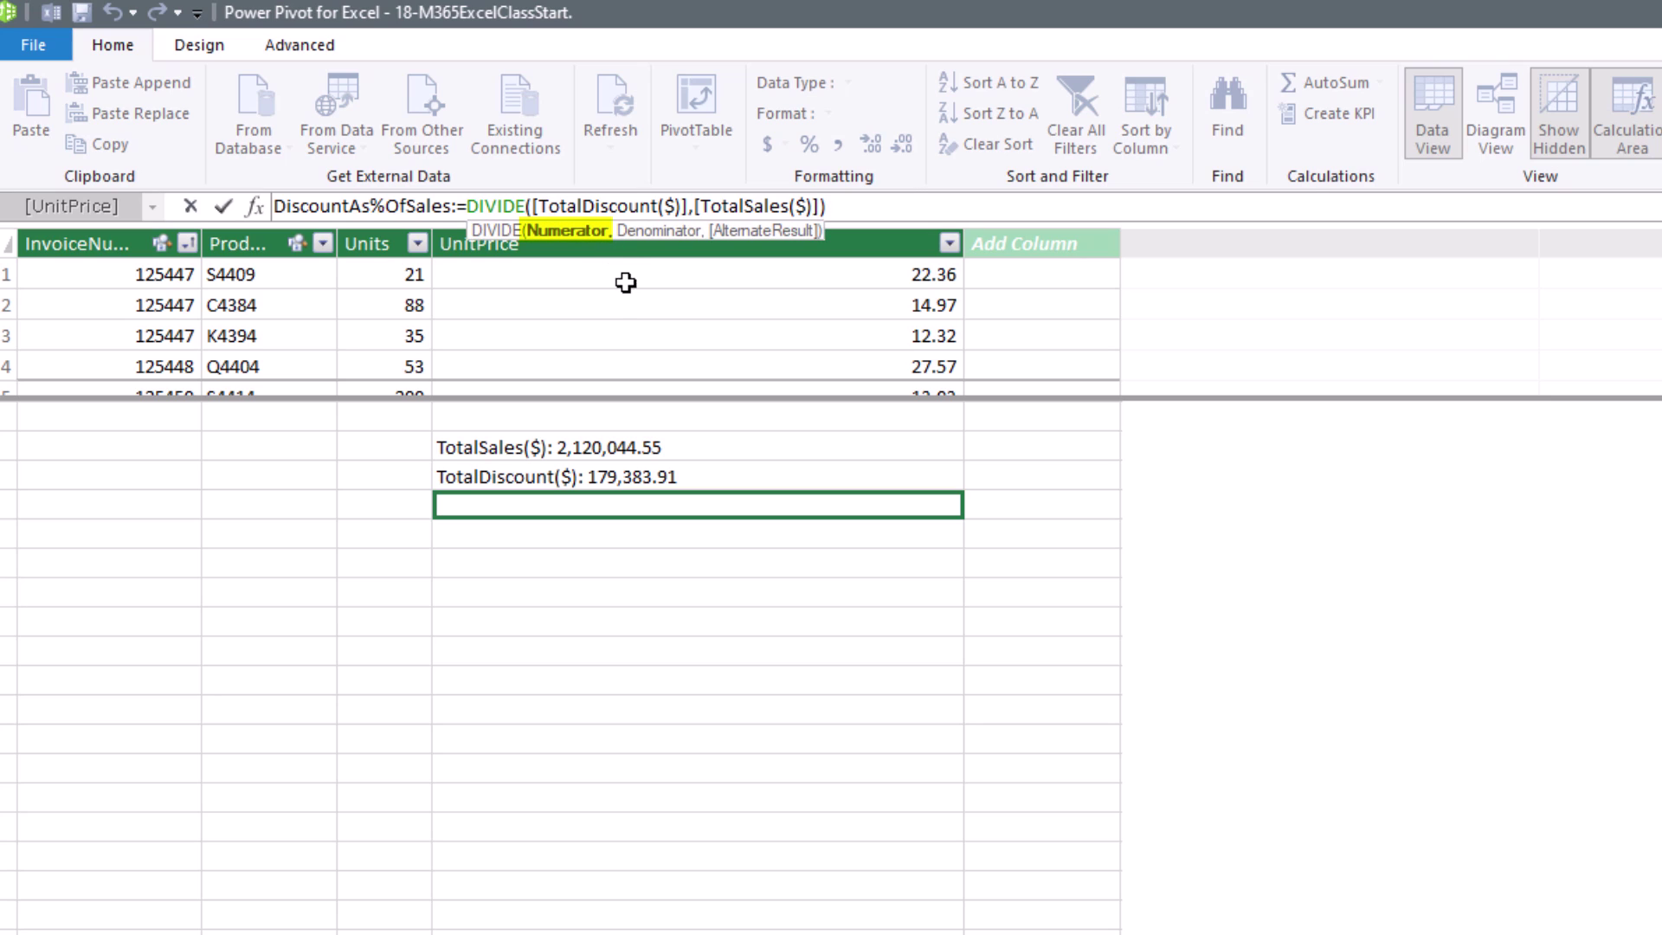
click(732, 206)
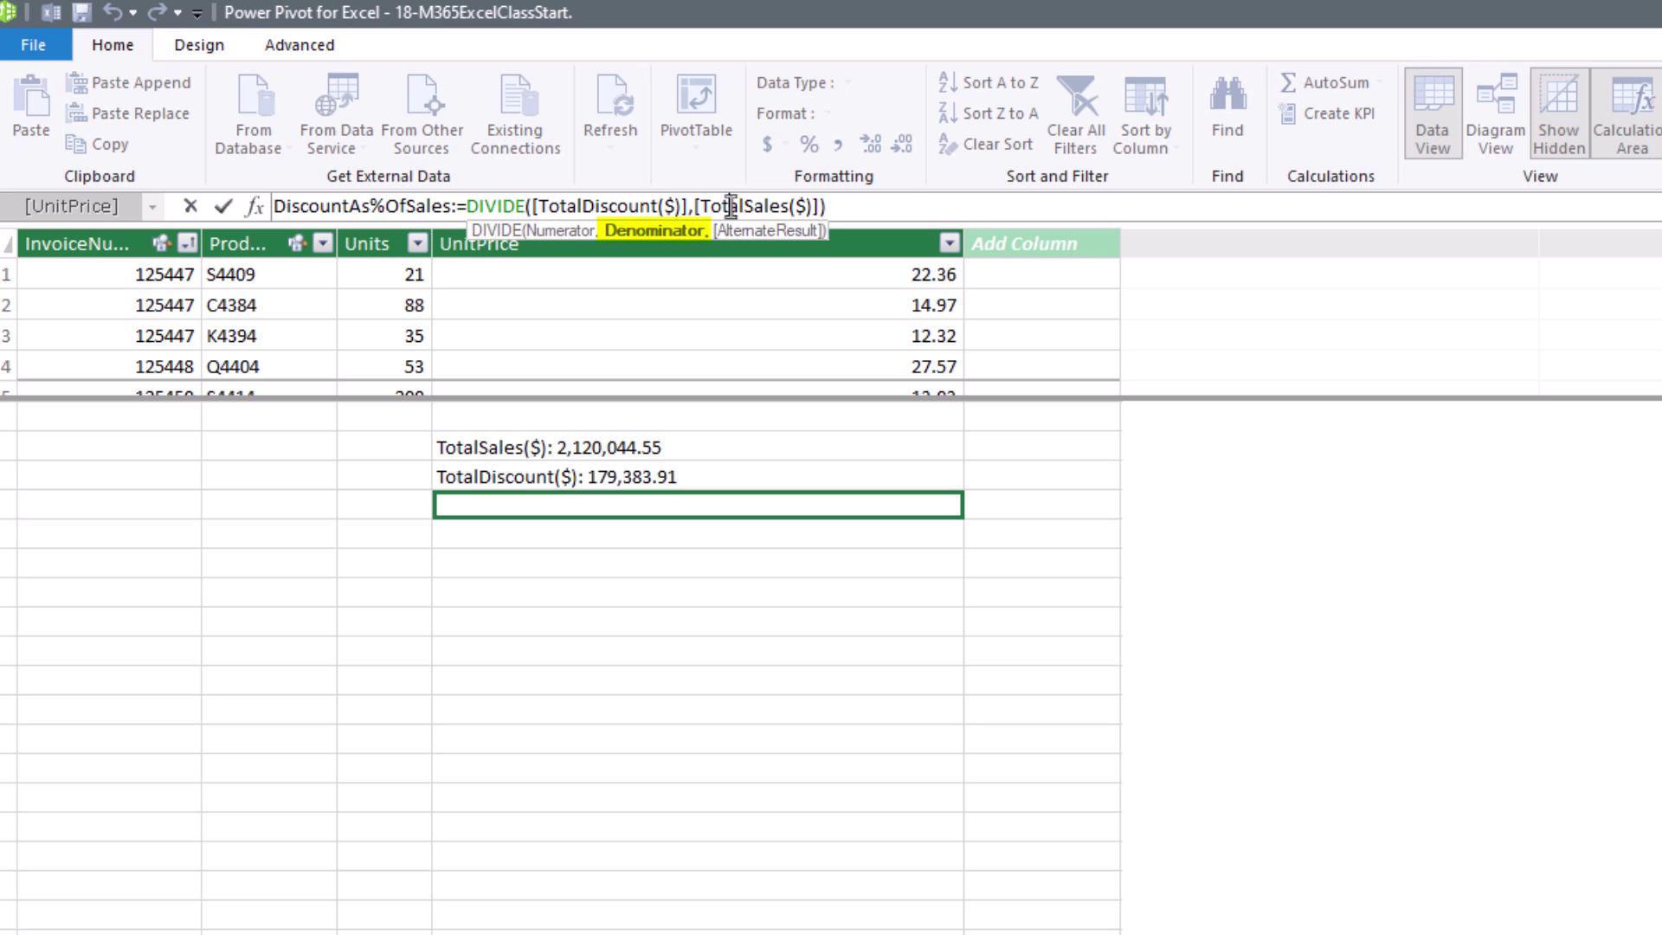
click(894, 212)
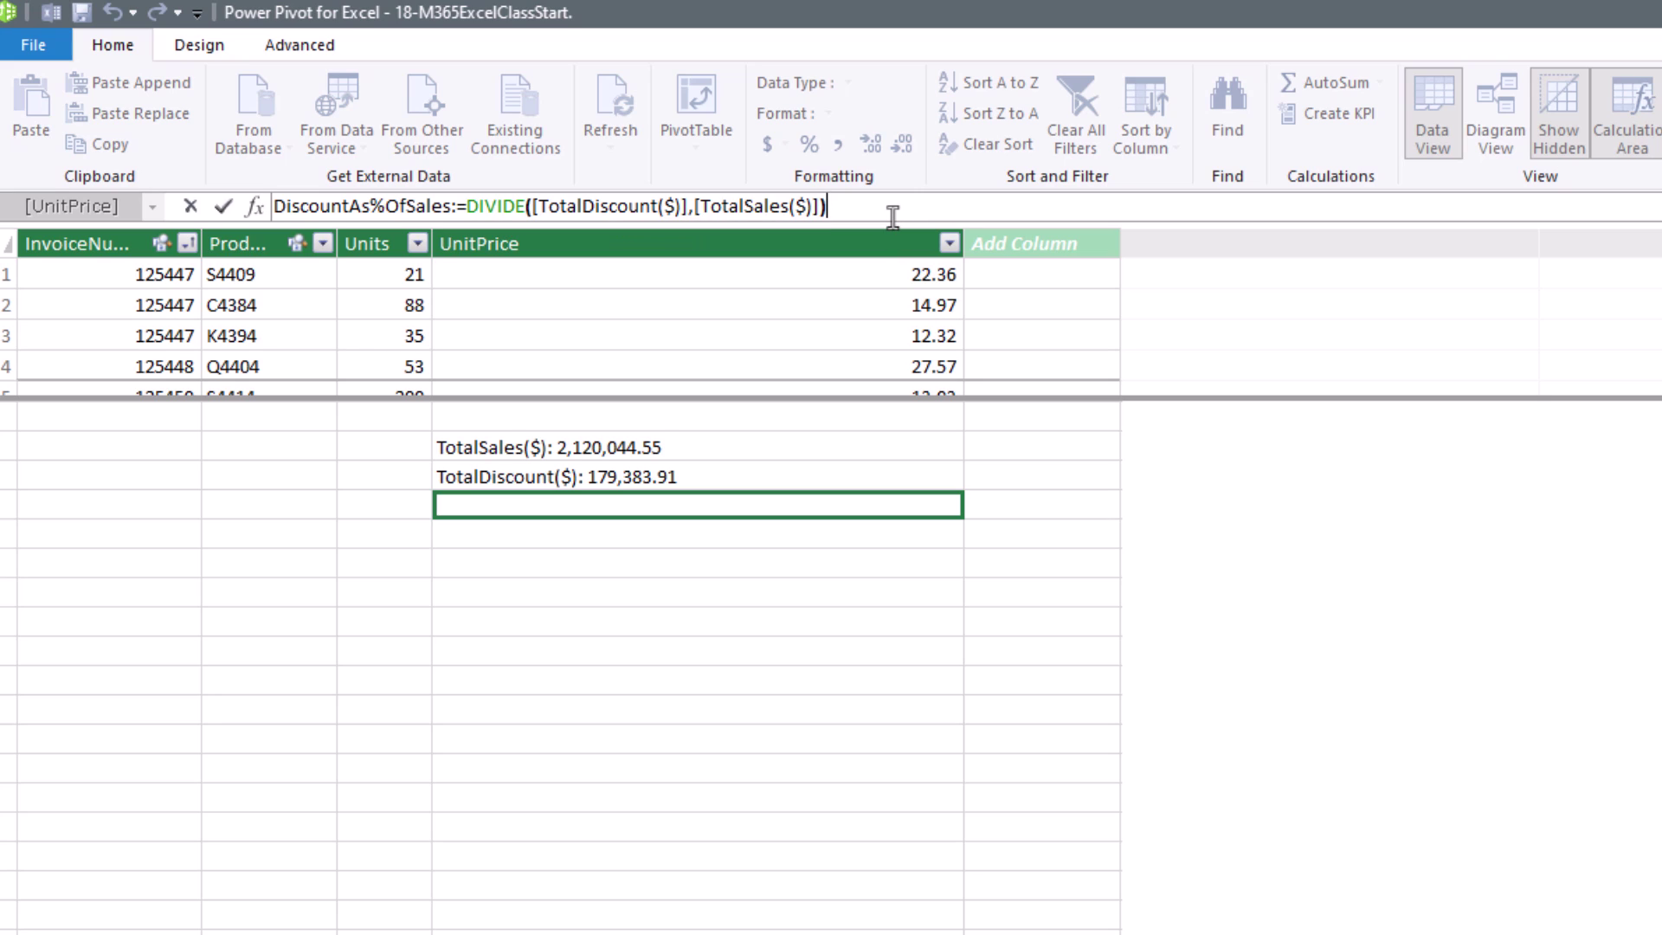
key(Return)
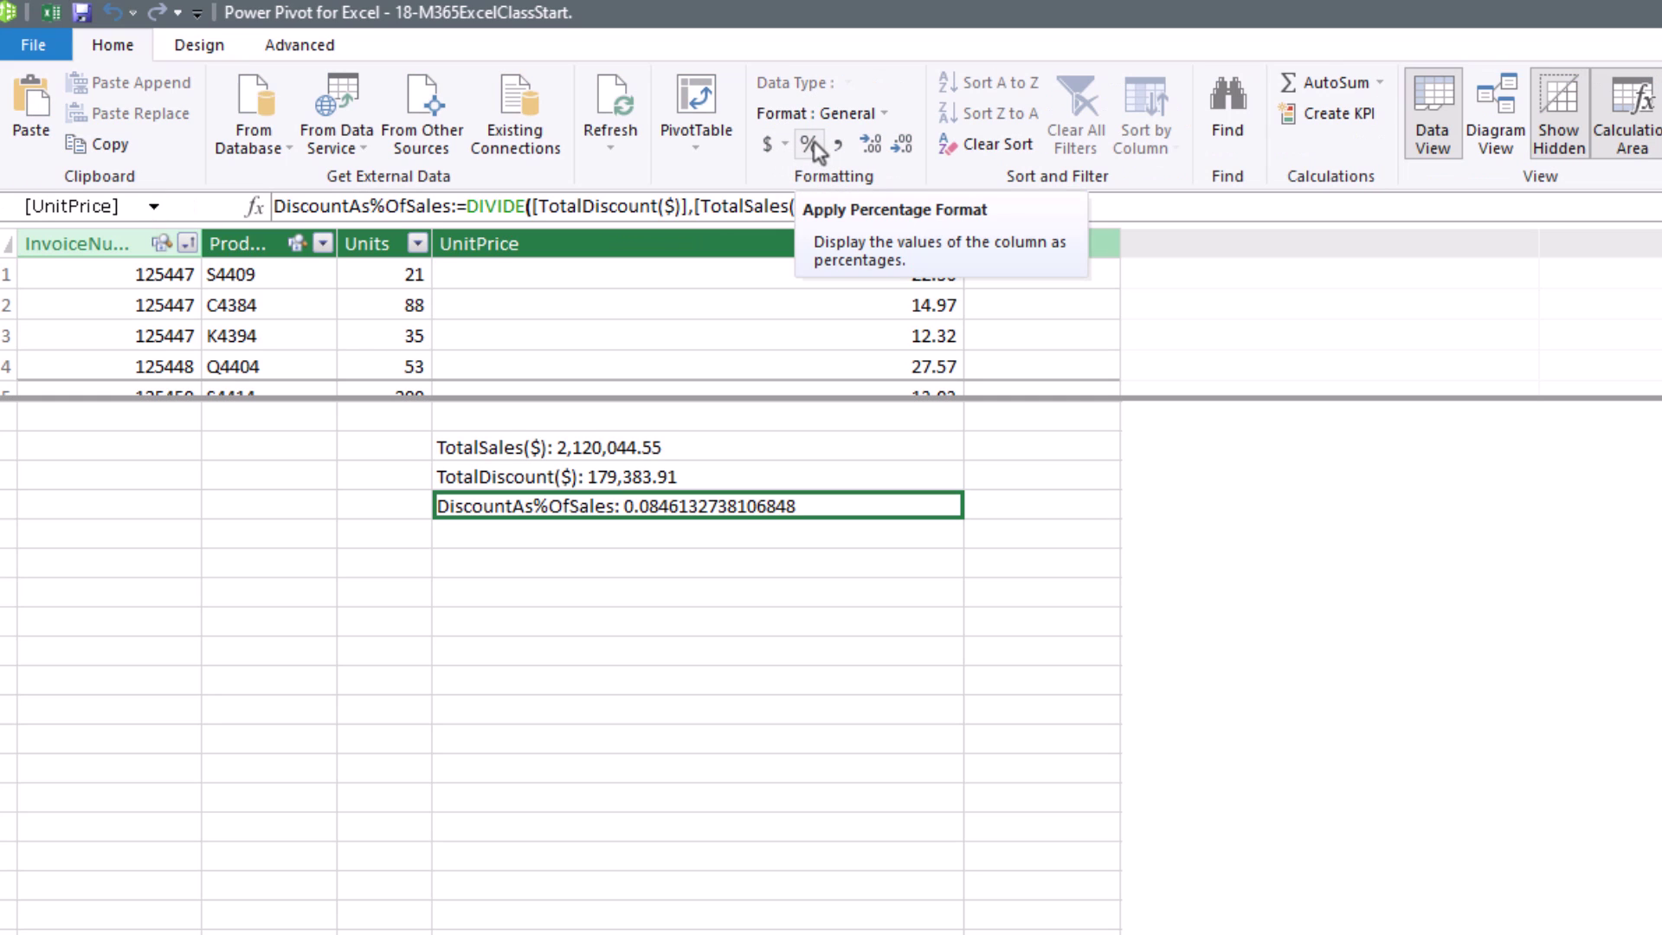
click(810, 145)
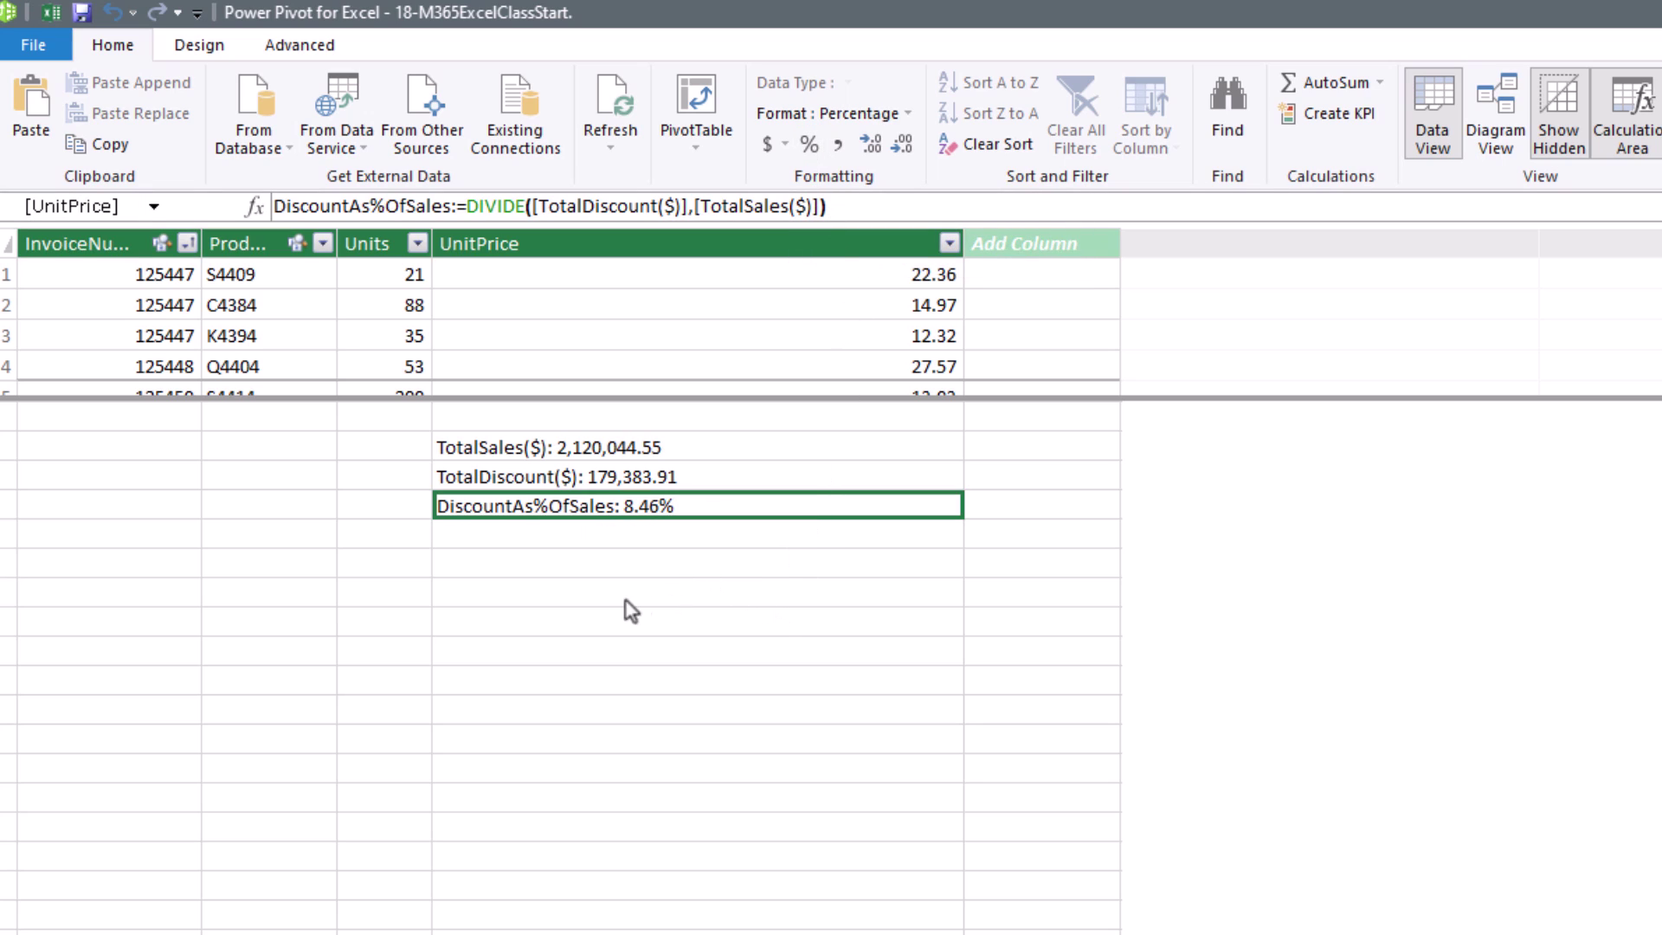
Add a calculated column named Temp to fLineItemInvoice and begin its formula with =fLineItemInvoice[Units]*RELATED(dProduct[WeightOZ]).
click(1018, 246)
click(1018, 246)
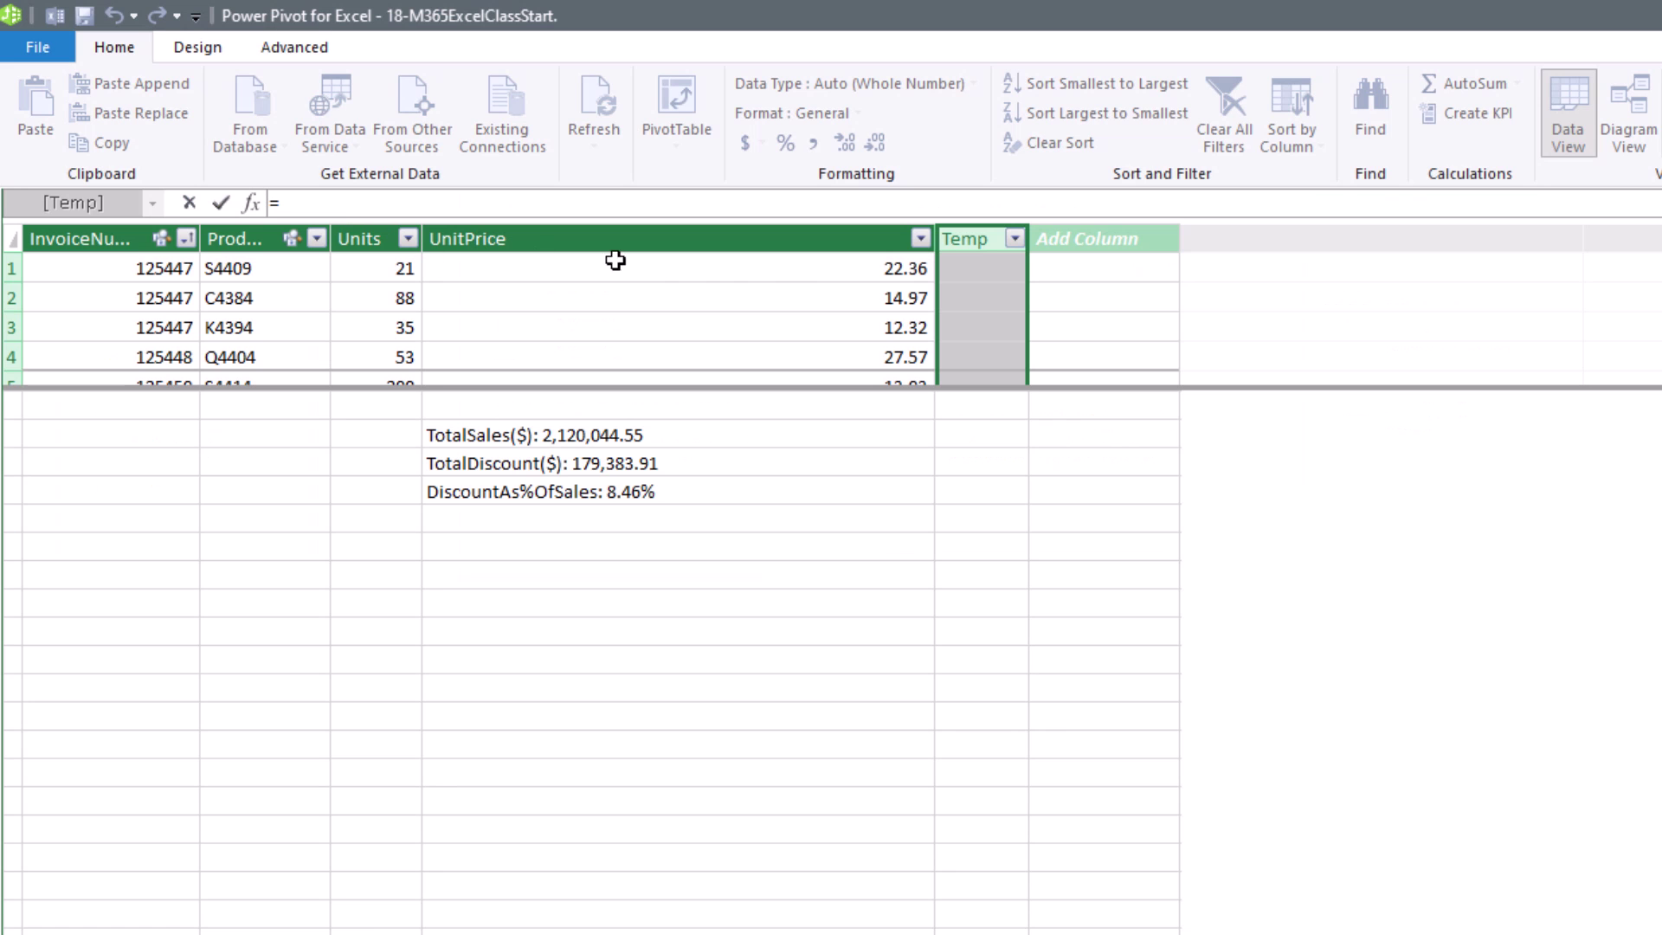
text(=)
click(363, 232)
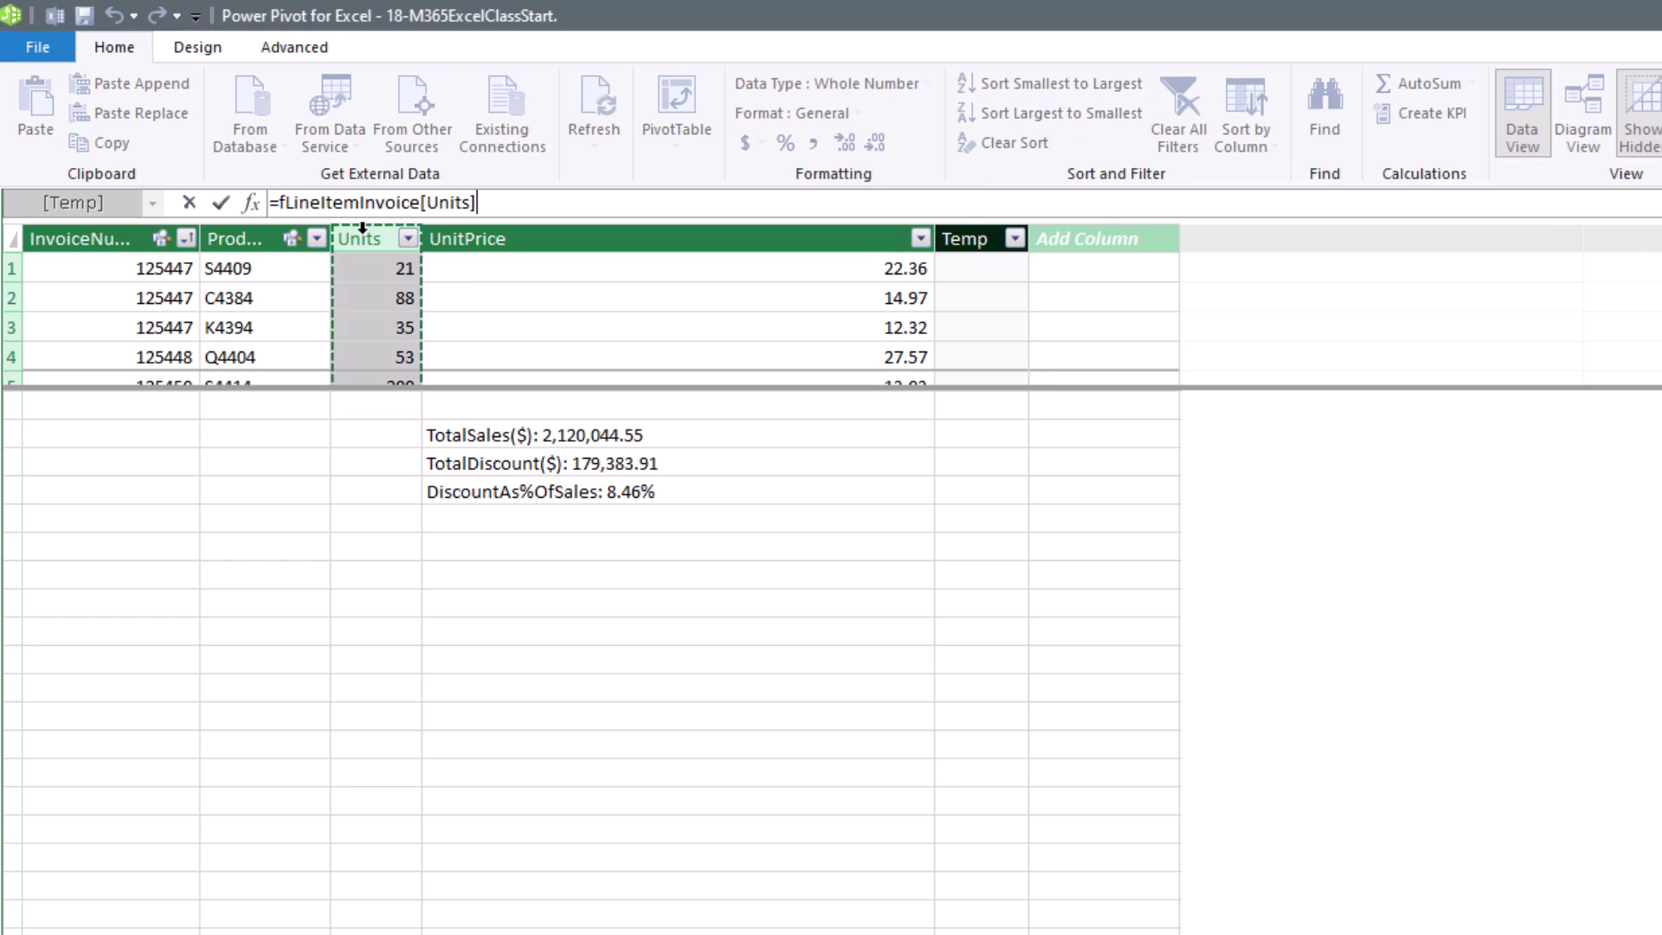
text(*rel)
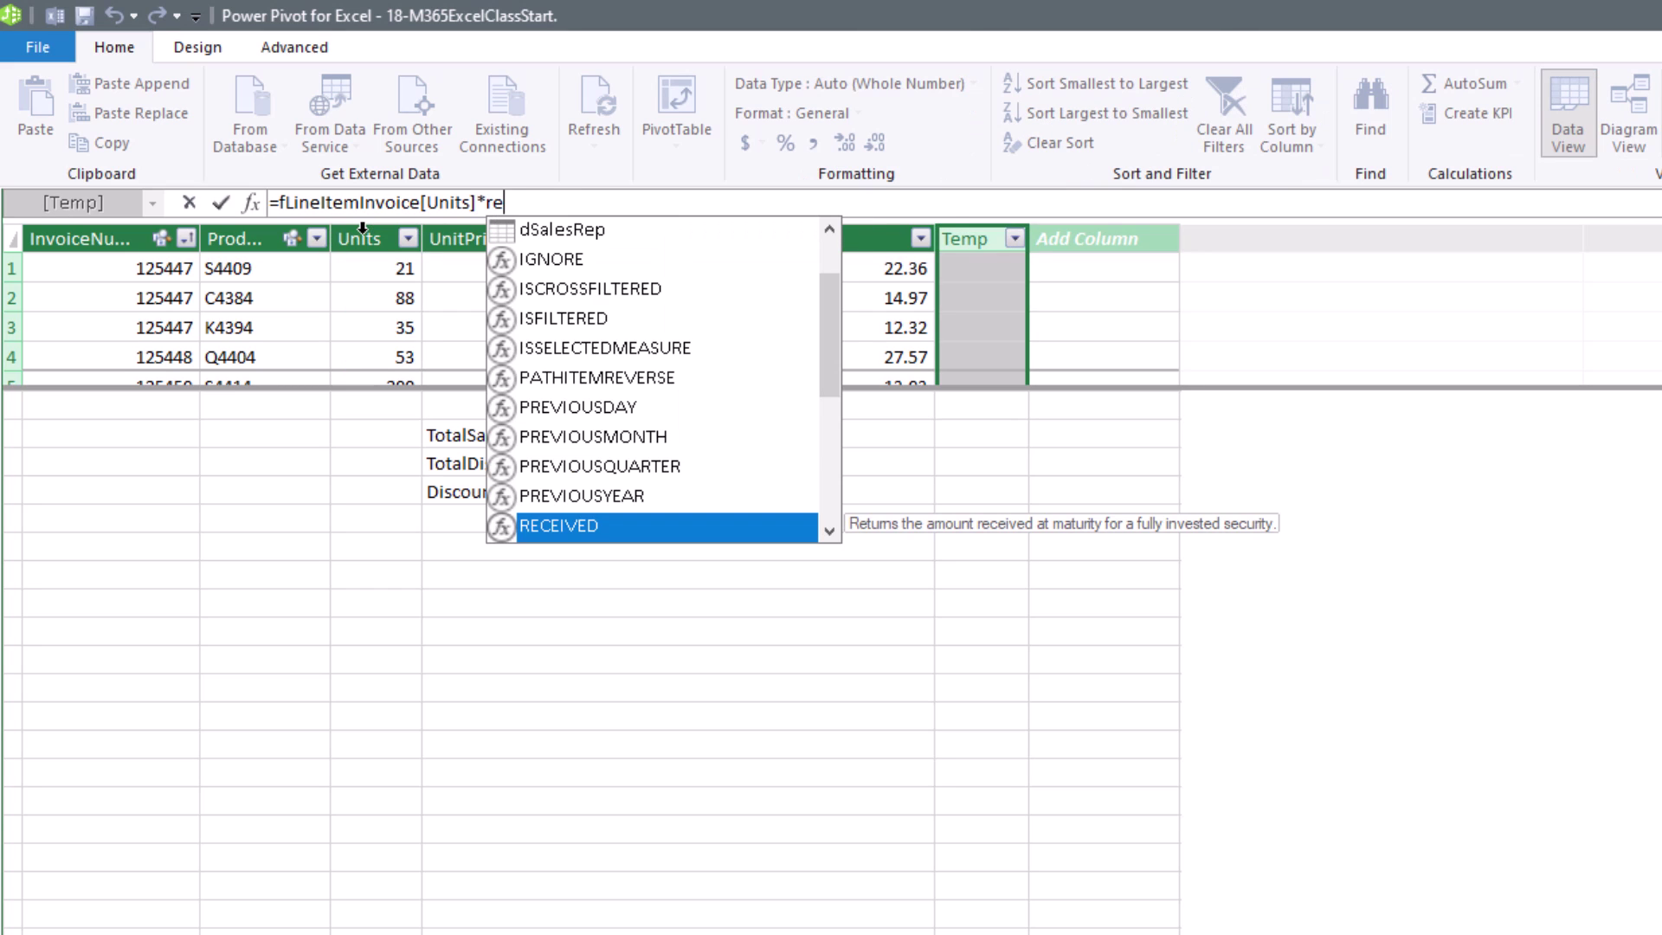
key(Tab)
key(Down)
key(Down)
key(Down)
key(Down)
key(Down)
key(Down)
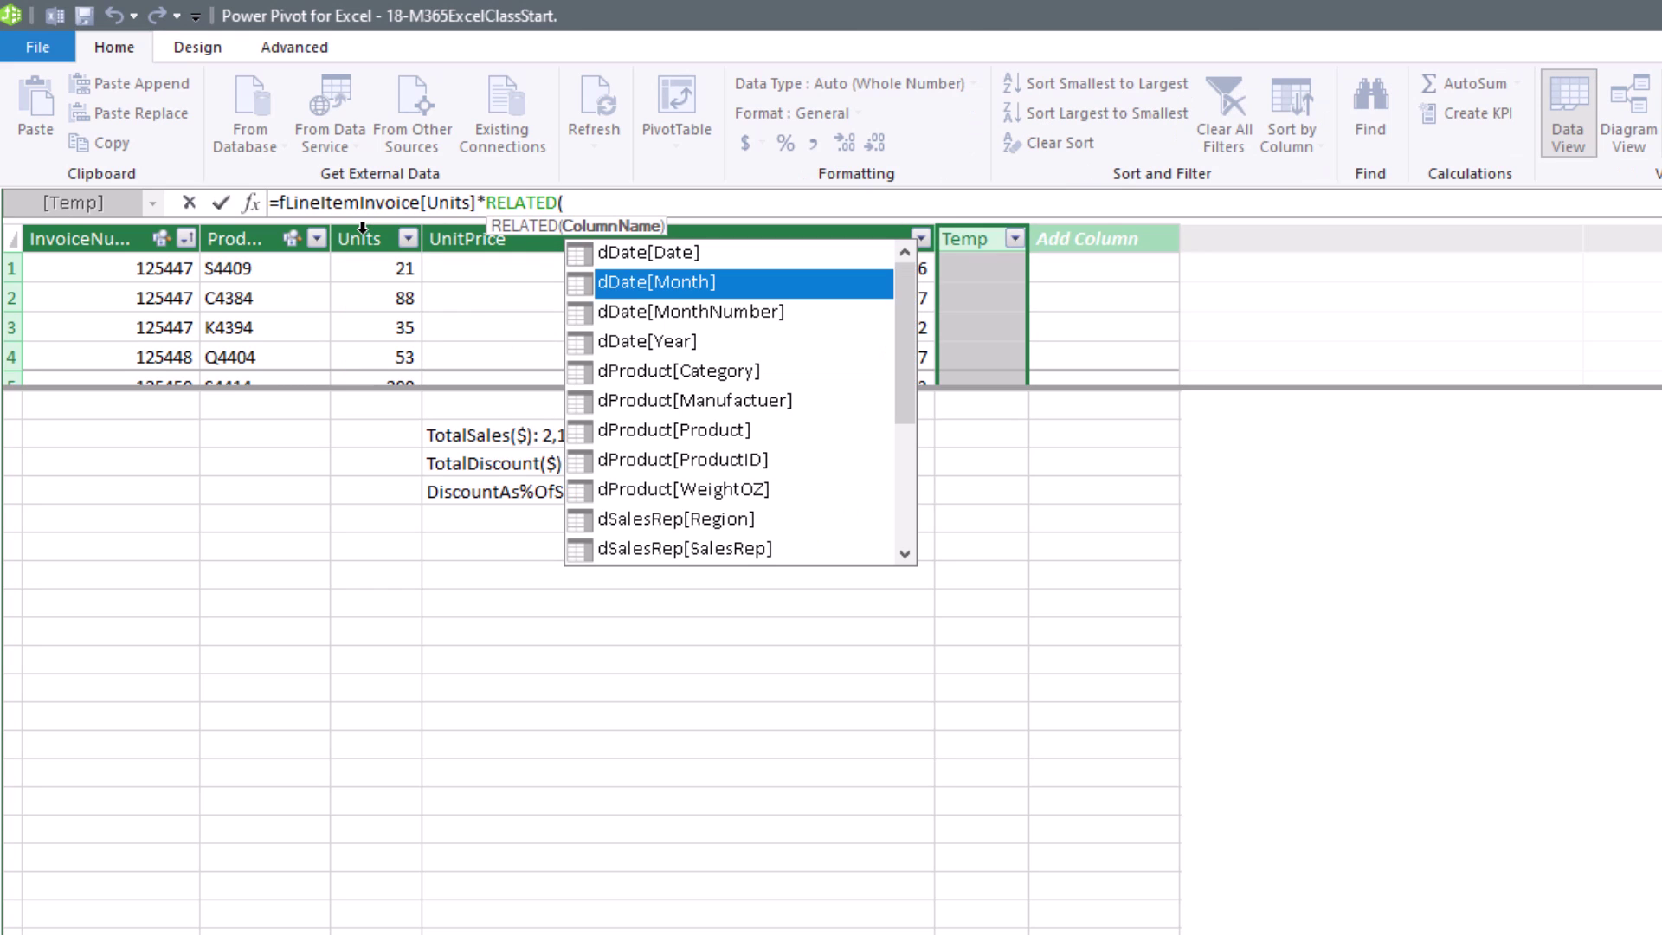
key(Down)
key(Down)
key(Tab)
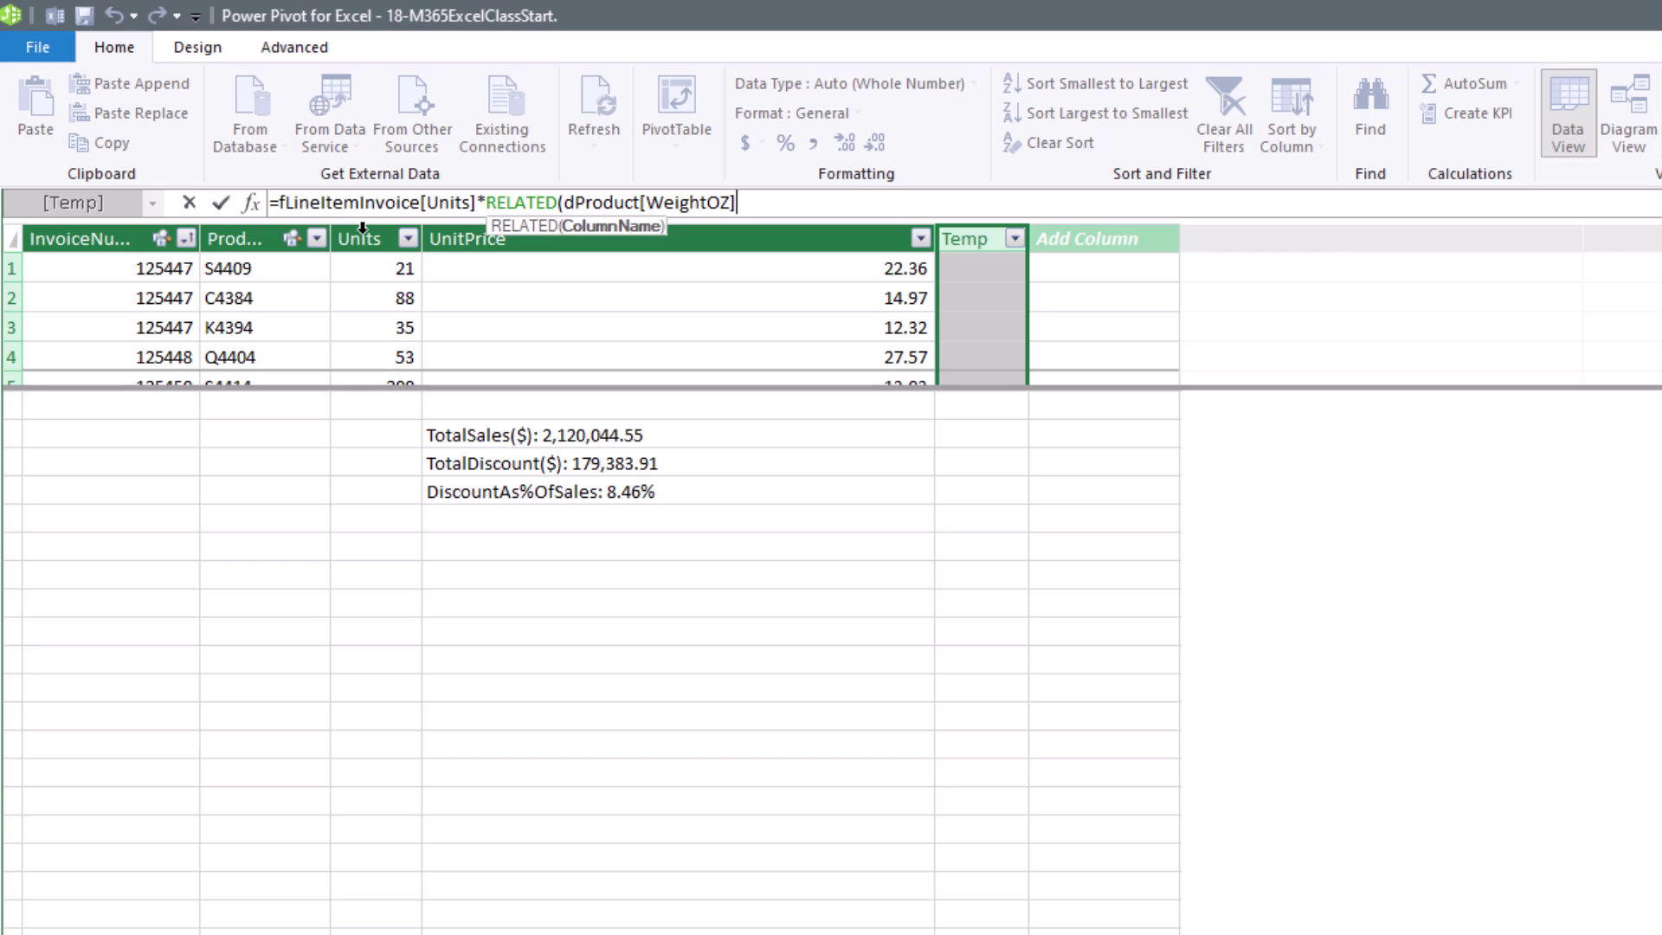
text())
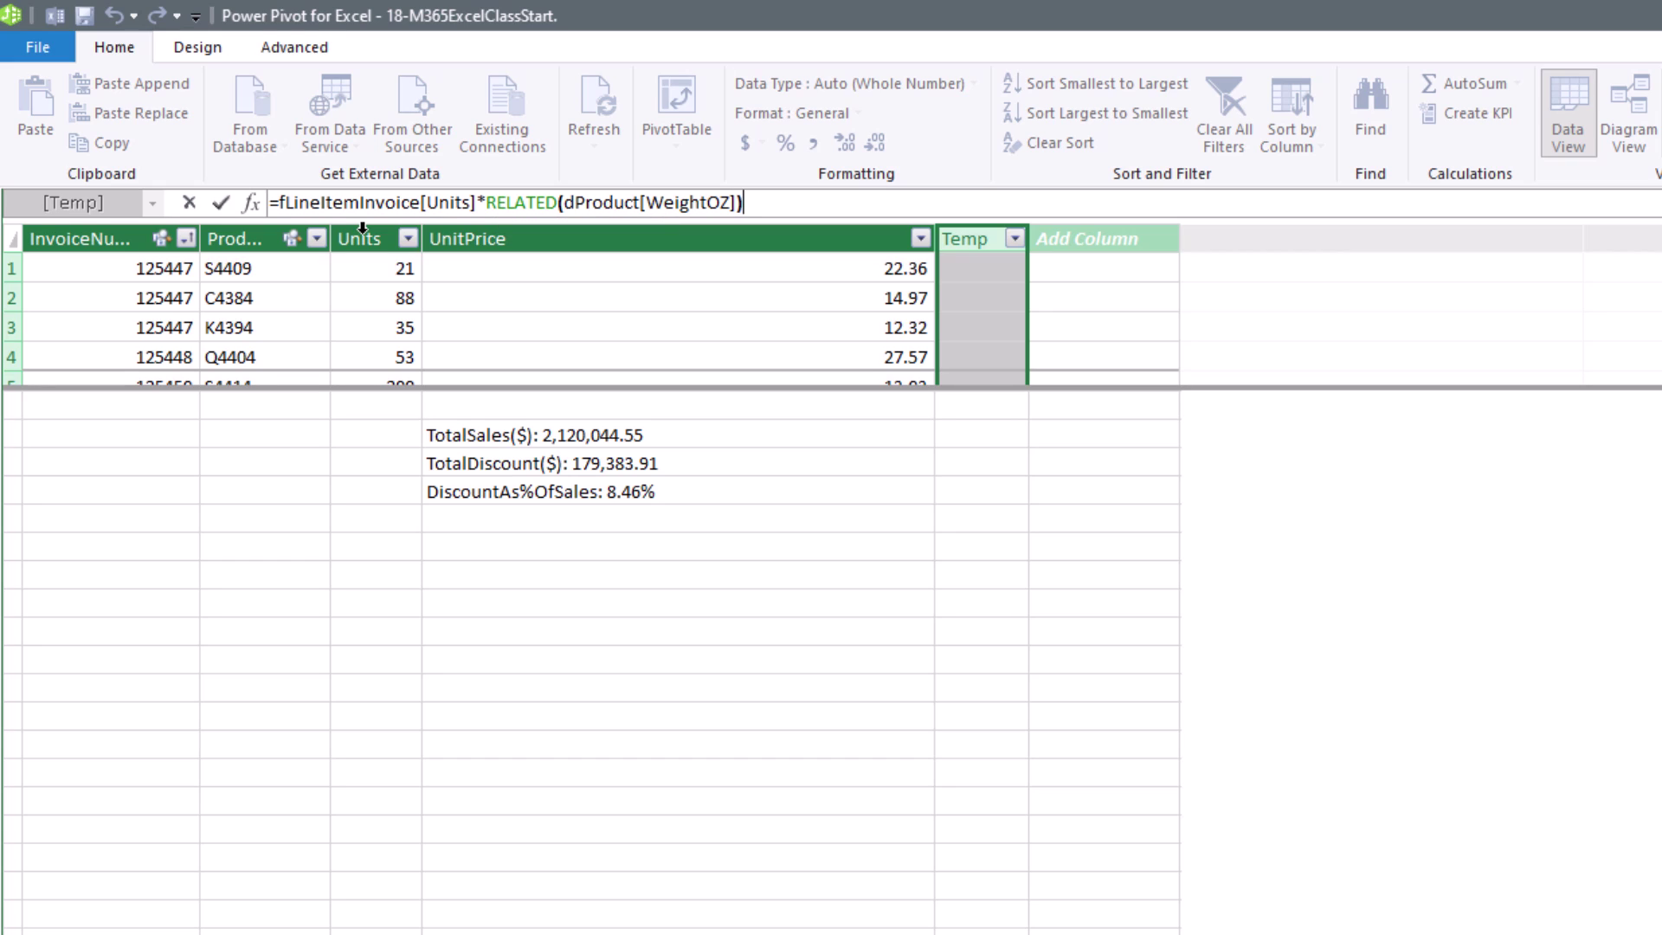
Divide the Temp formula by RELATED(fInvoice[InvoiceShipWeight]), commit it, and widen the Temp column to show its full values.
text(/)
text(rel)
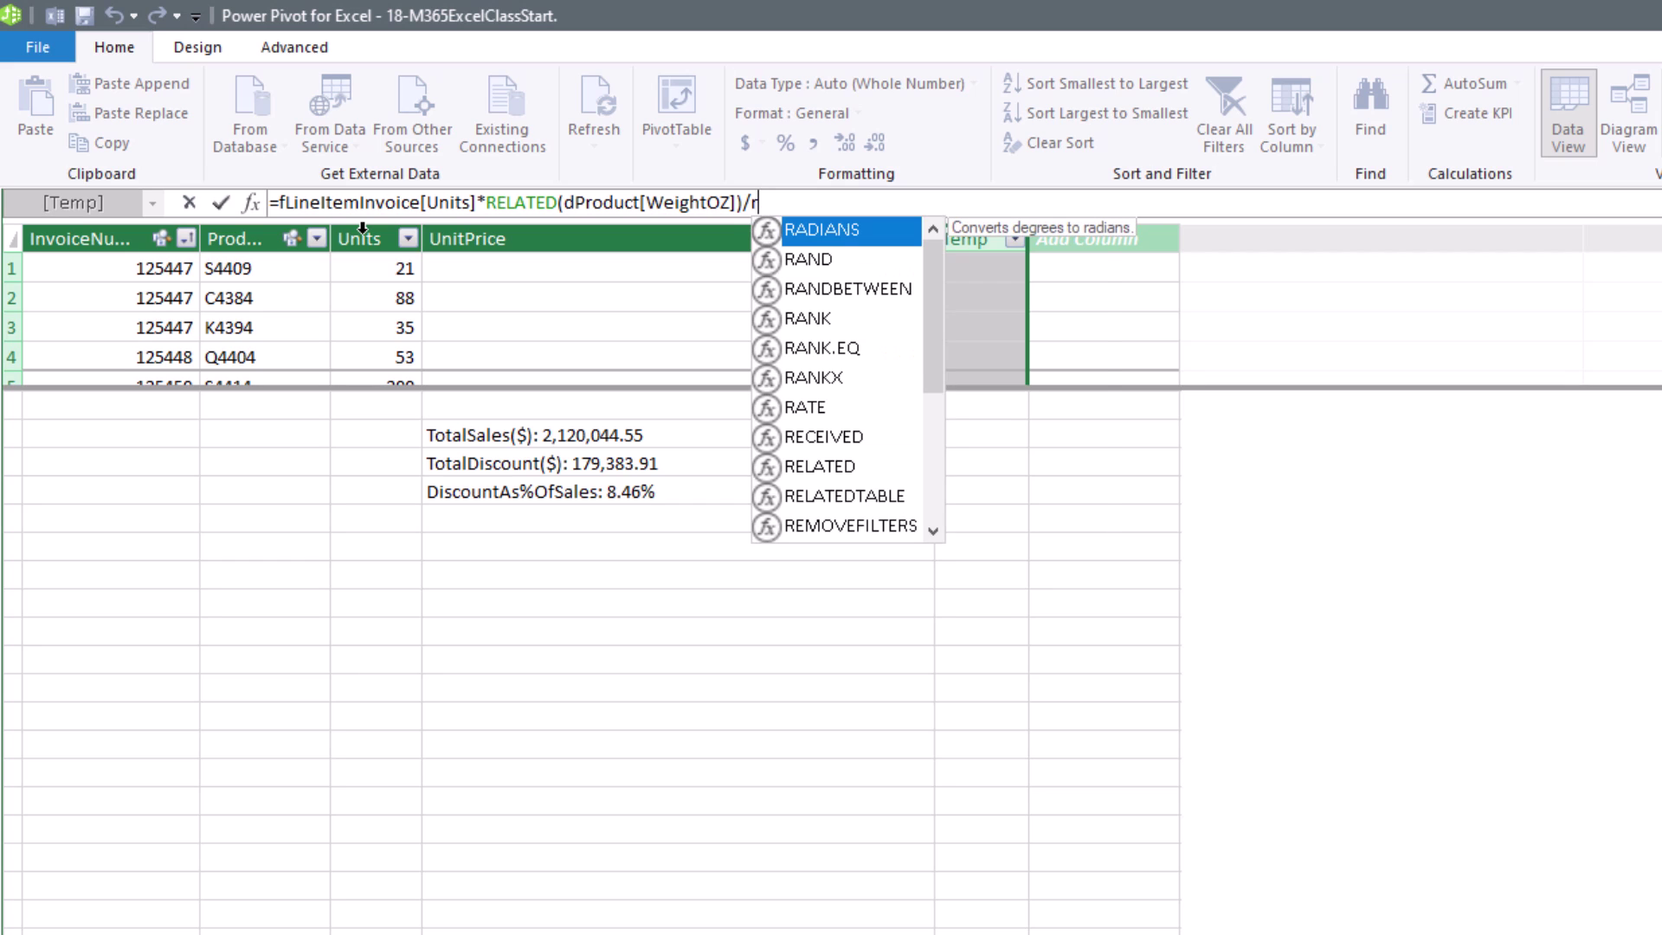
key(Tab)
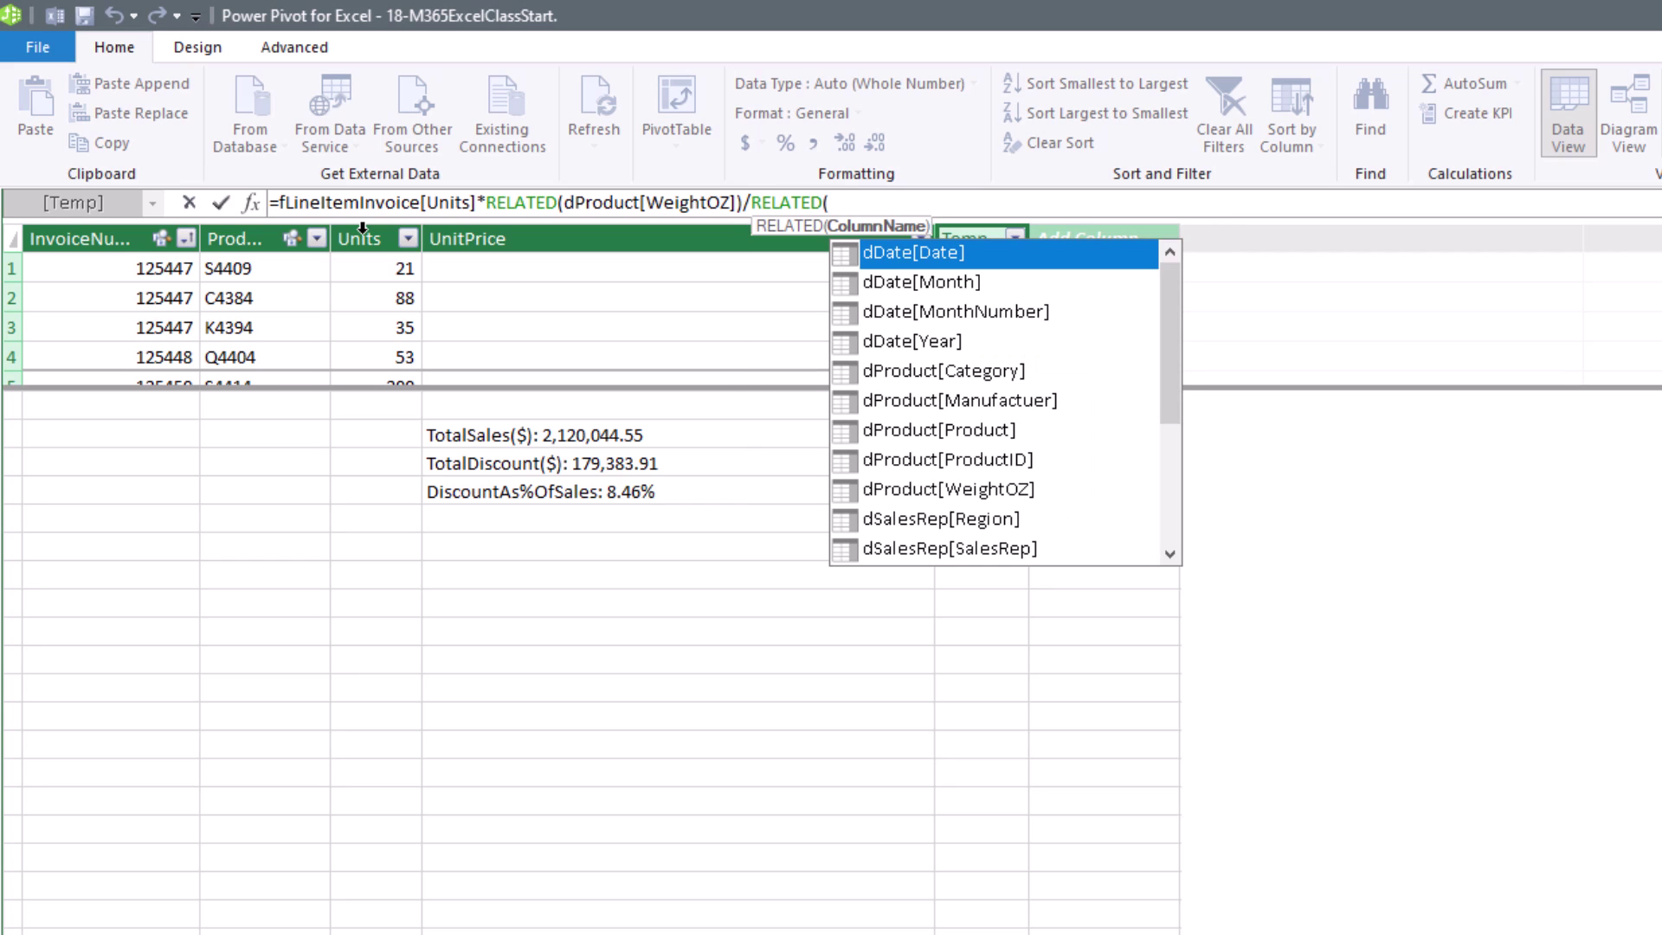
text(fi)
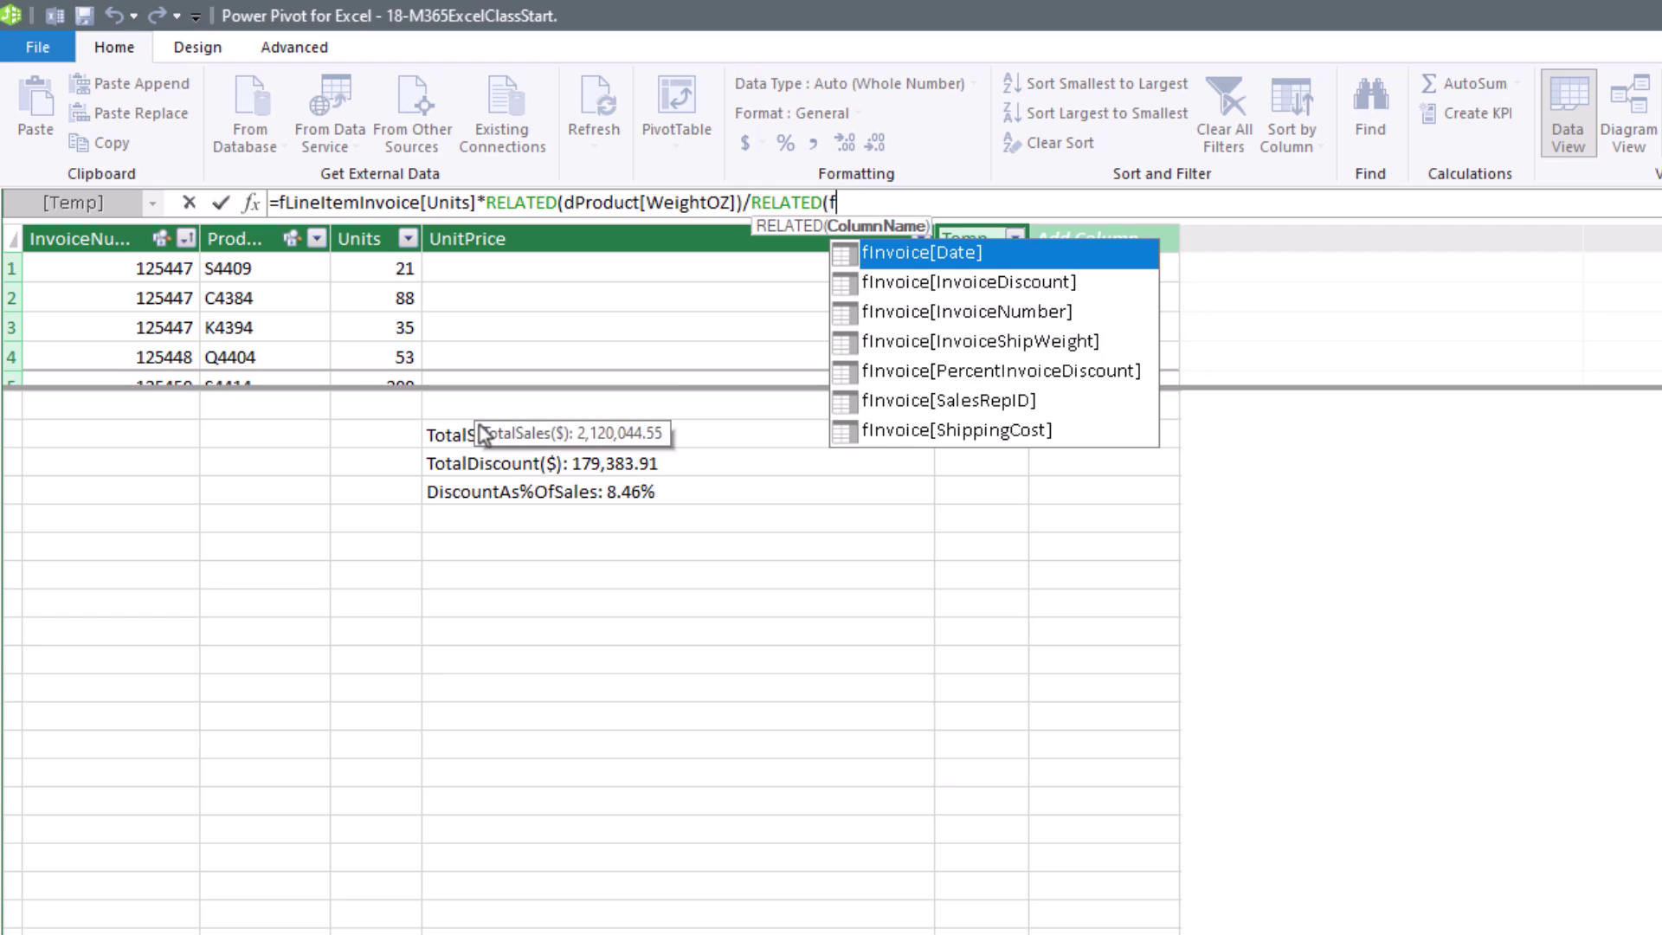
key(Down)
key(Down)
key(Down)
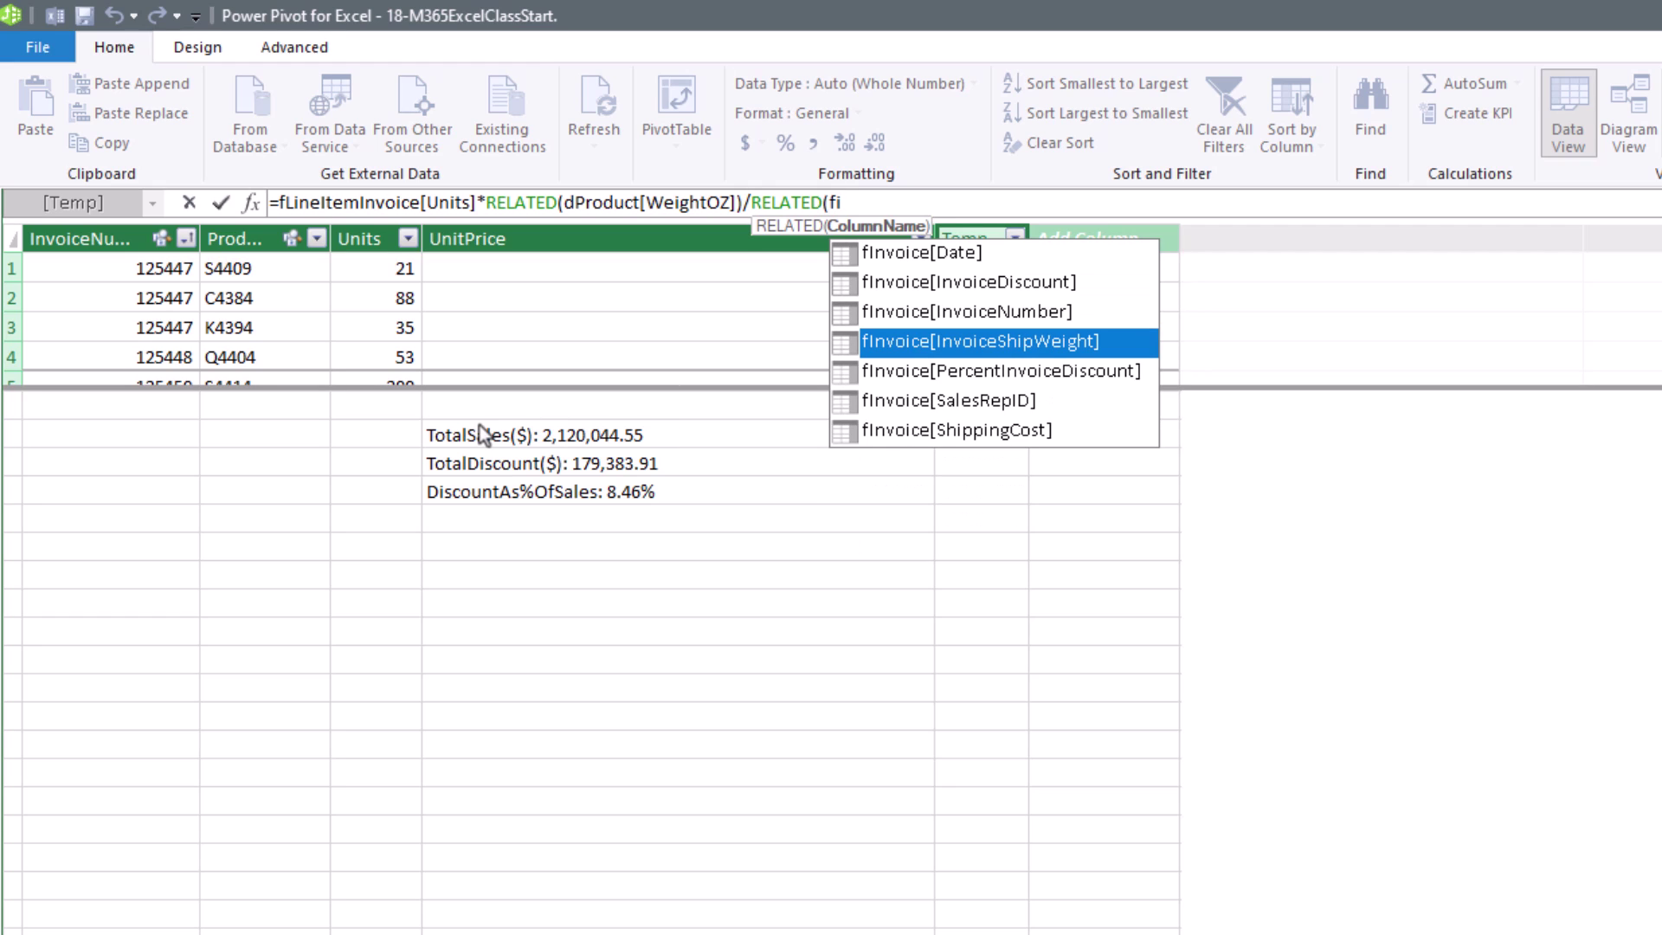
key(Tab)
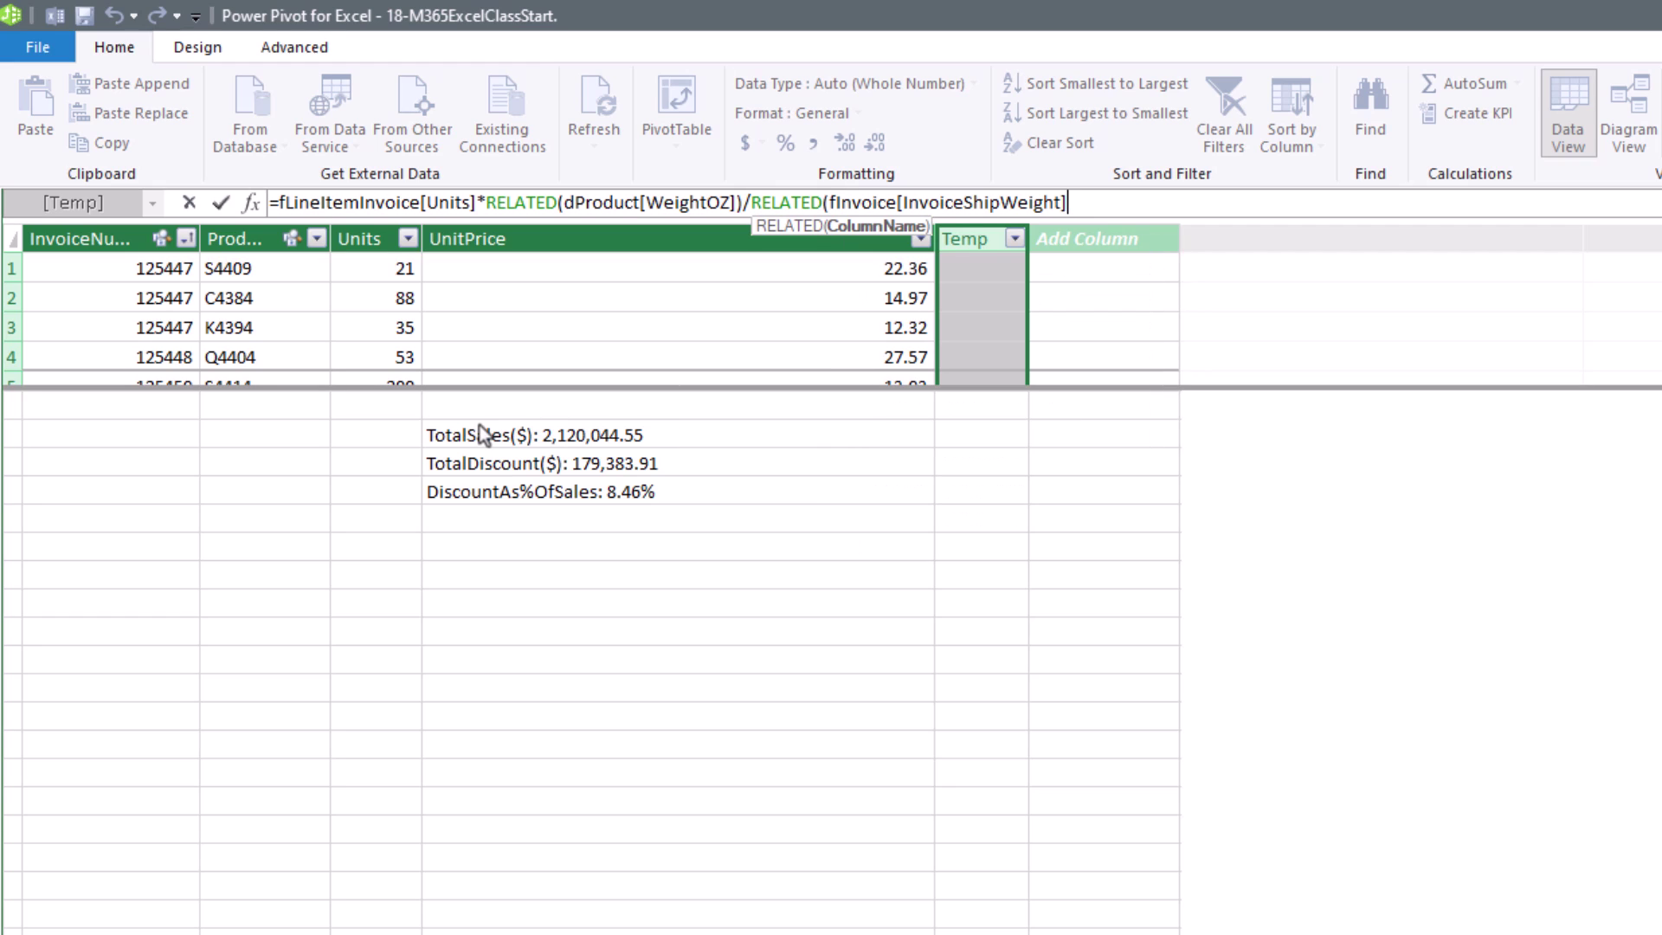
text())
key(Return)
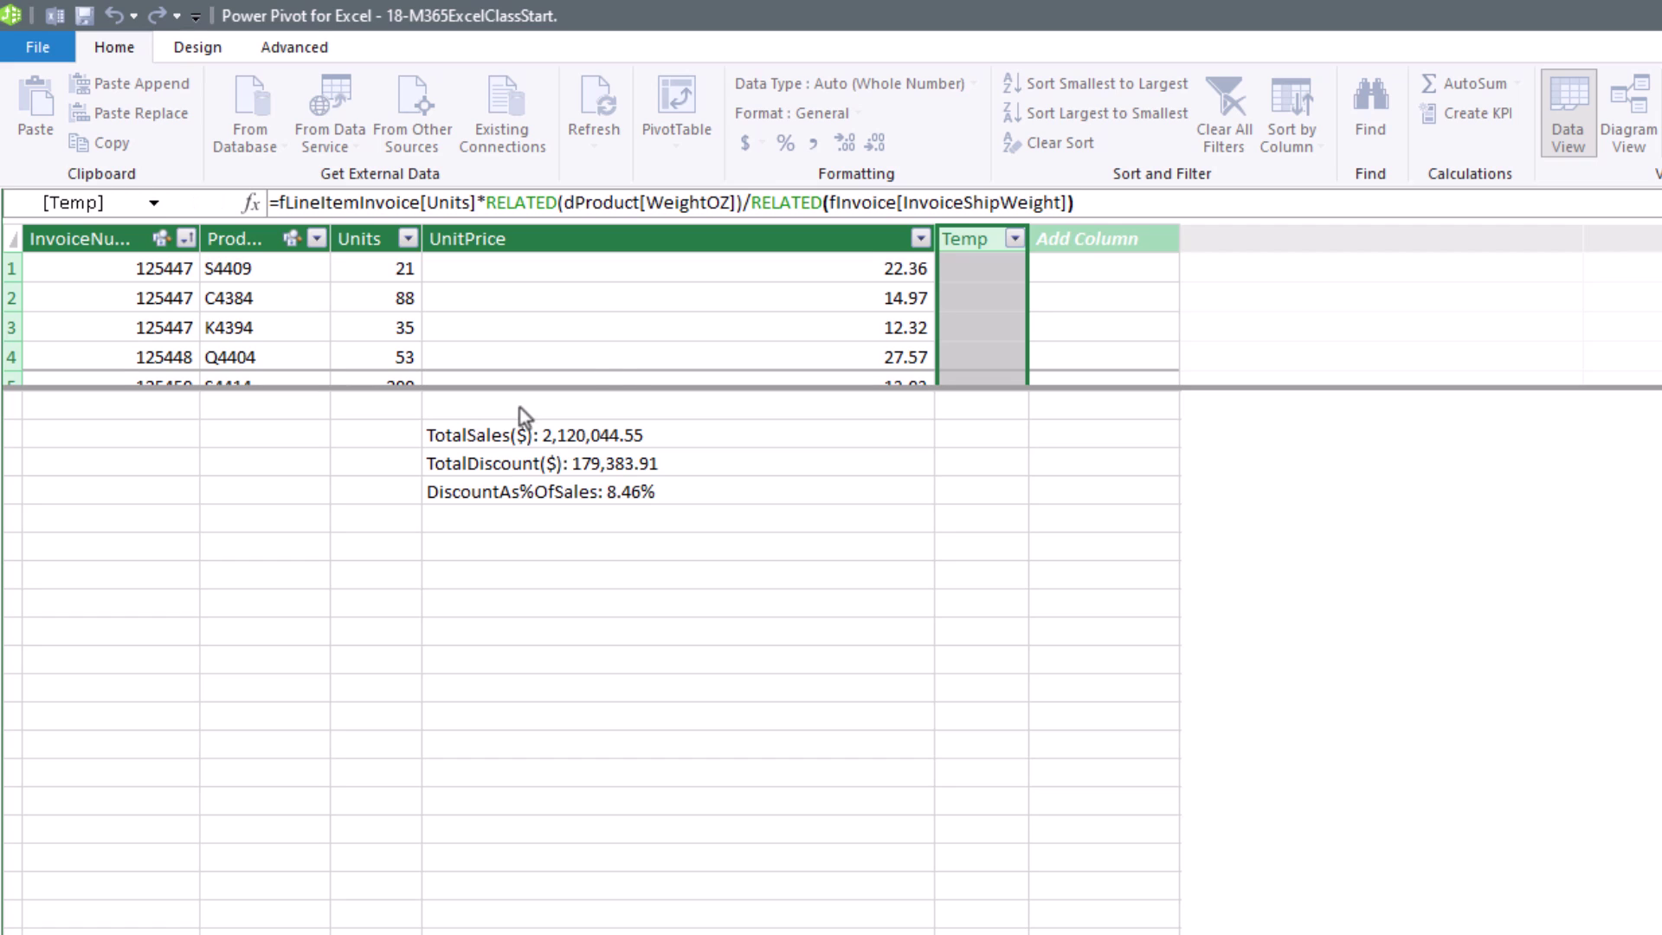
drag(1018, 247, 1169, 250)
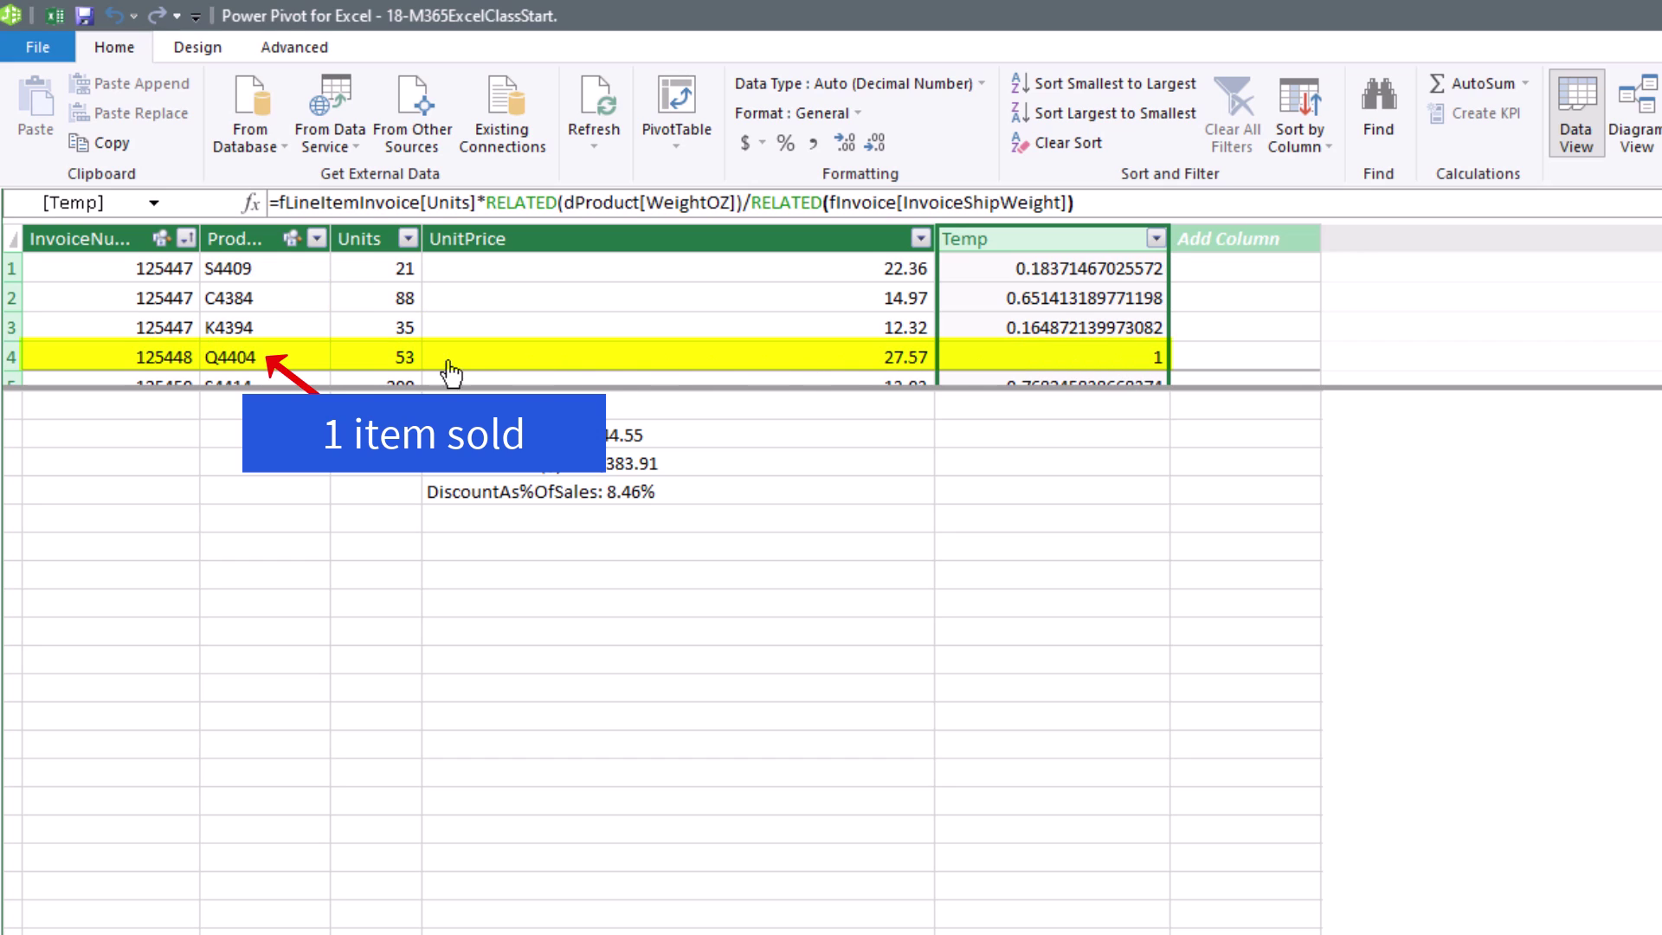
Multiply the Temp column formula by RELATED(fInvoice[ShippingCost]) and commit it.
click(1103, 202)
text(*rel)
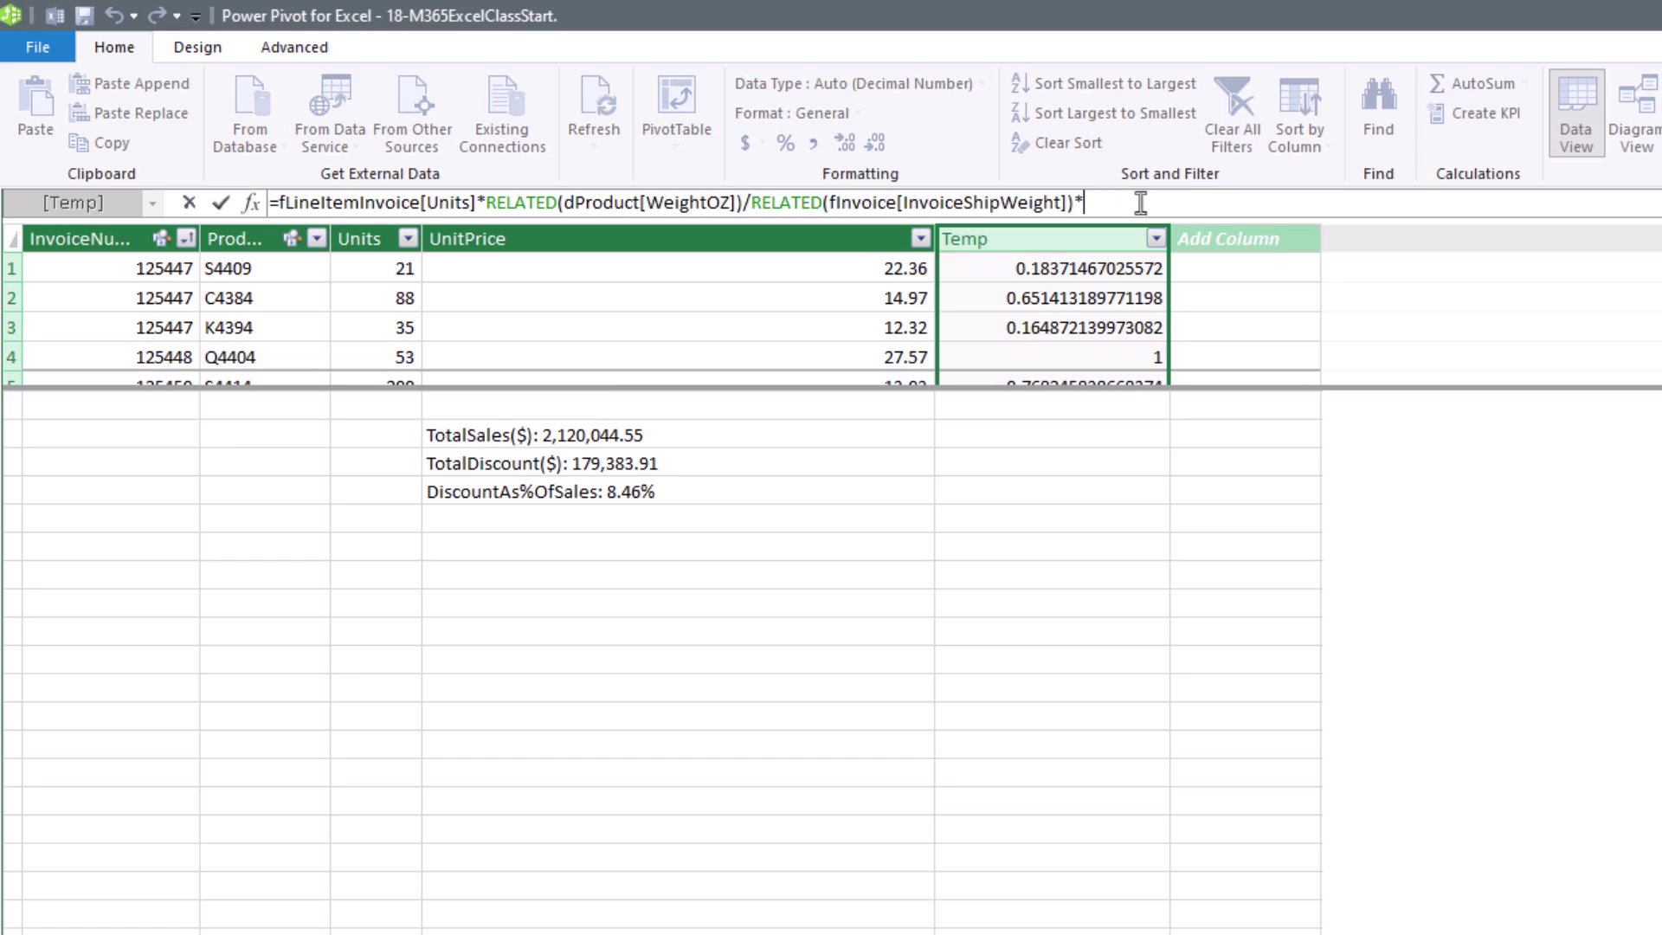
key(Tab)
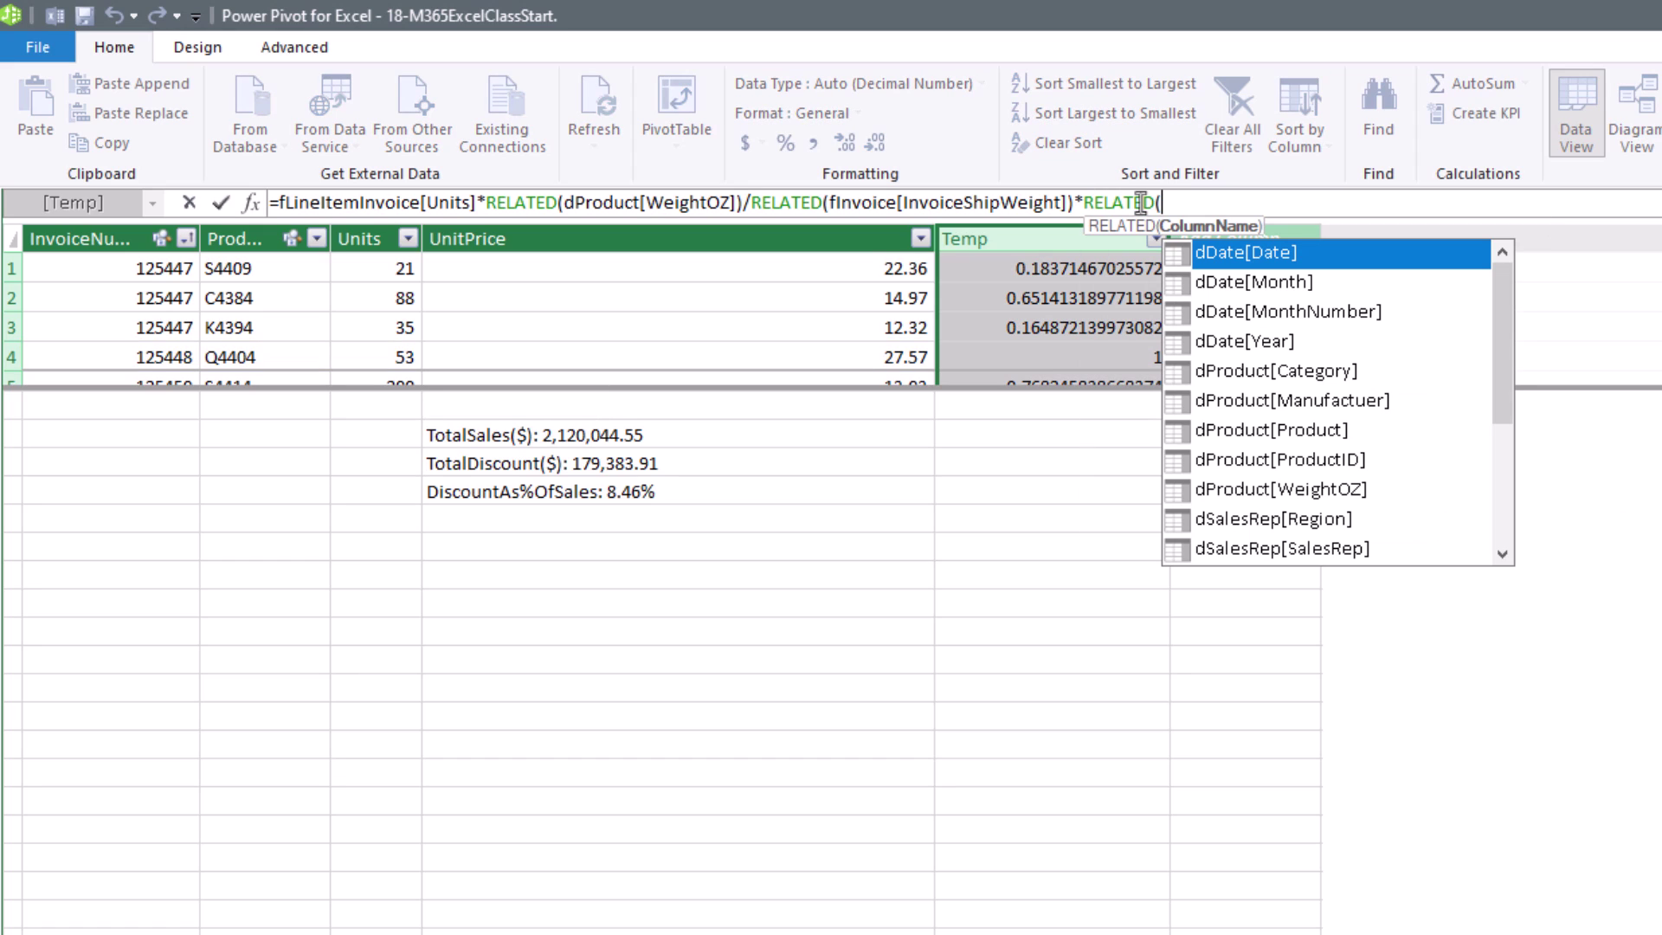
text(fi)
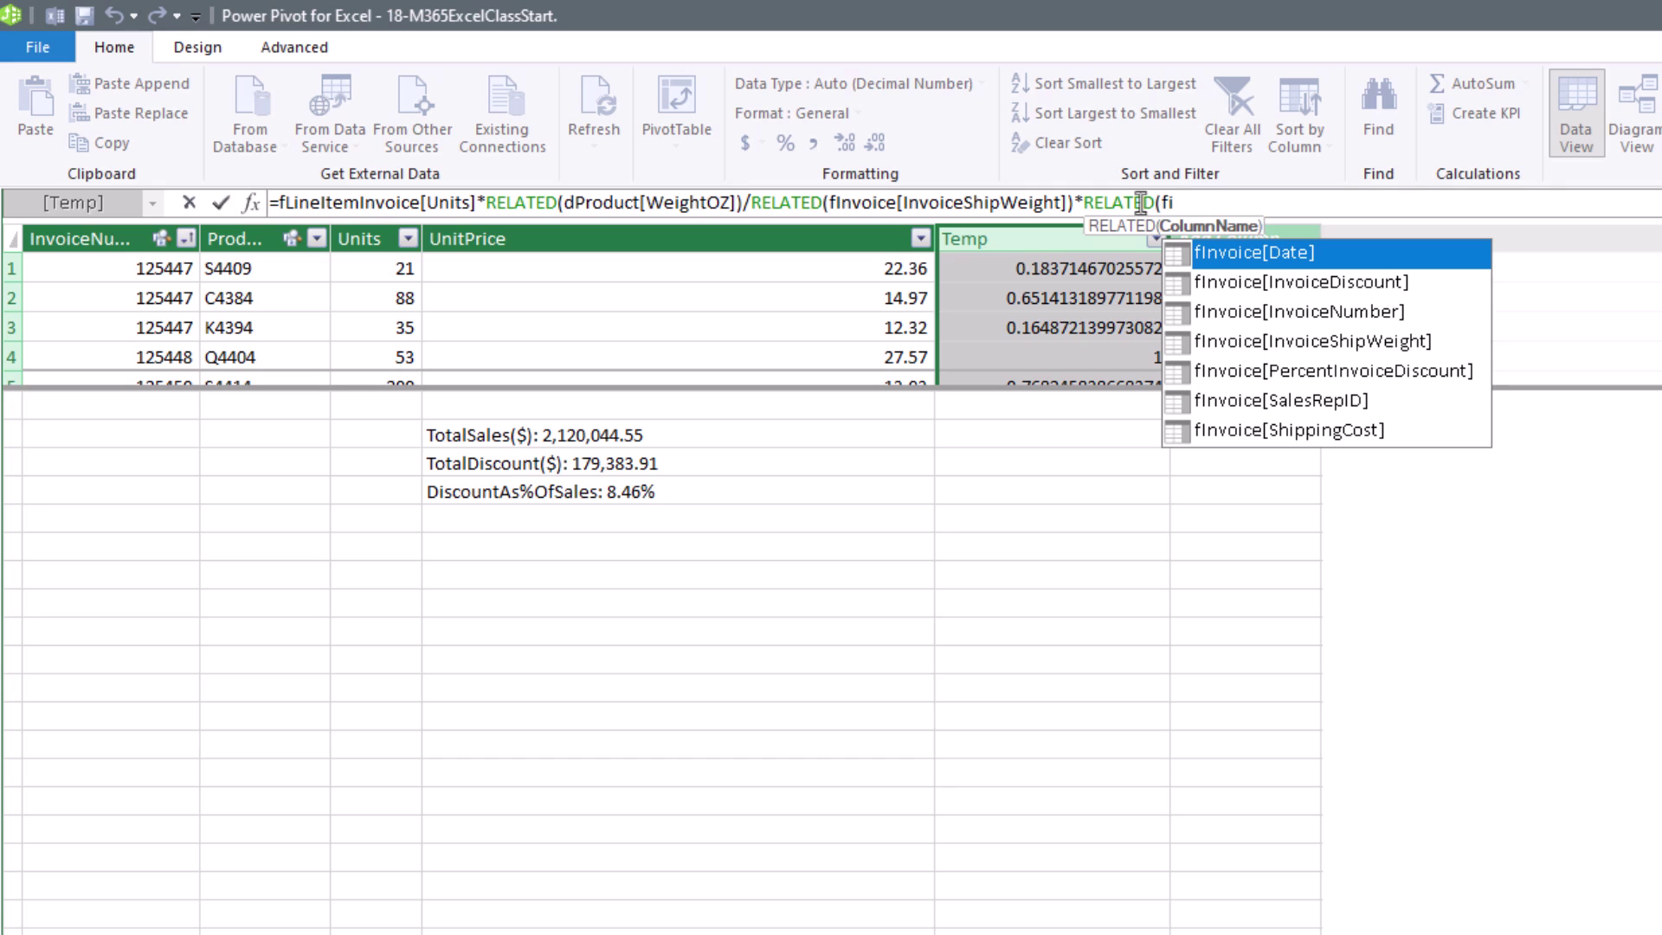
key(Down)
key(Down)
key(Down)
key(Down)
key(Down)
key(Down)
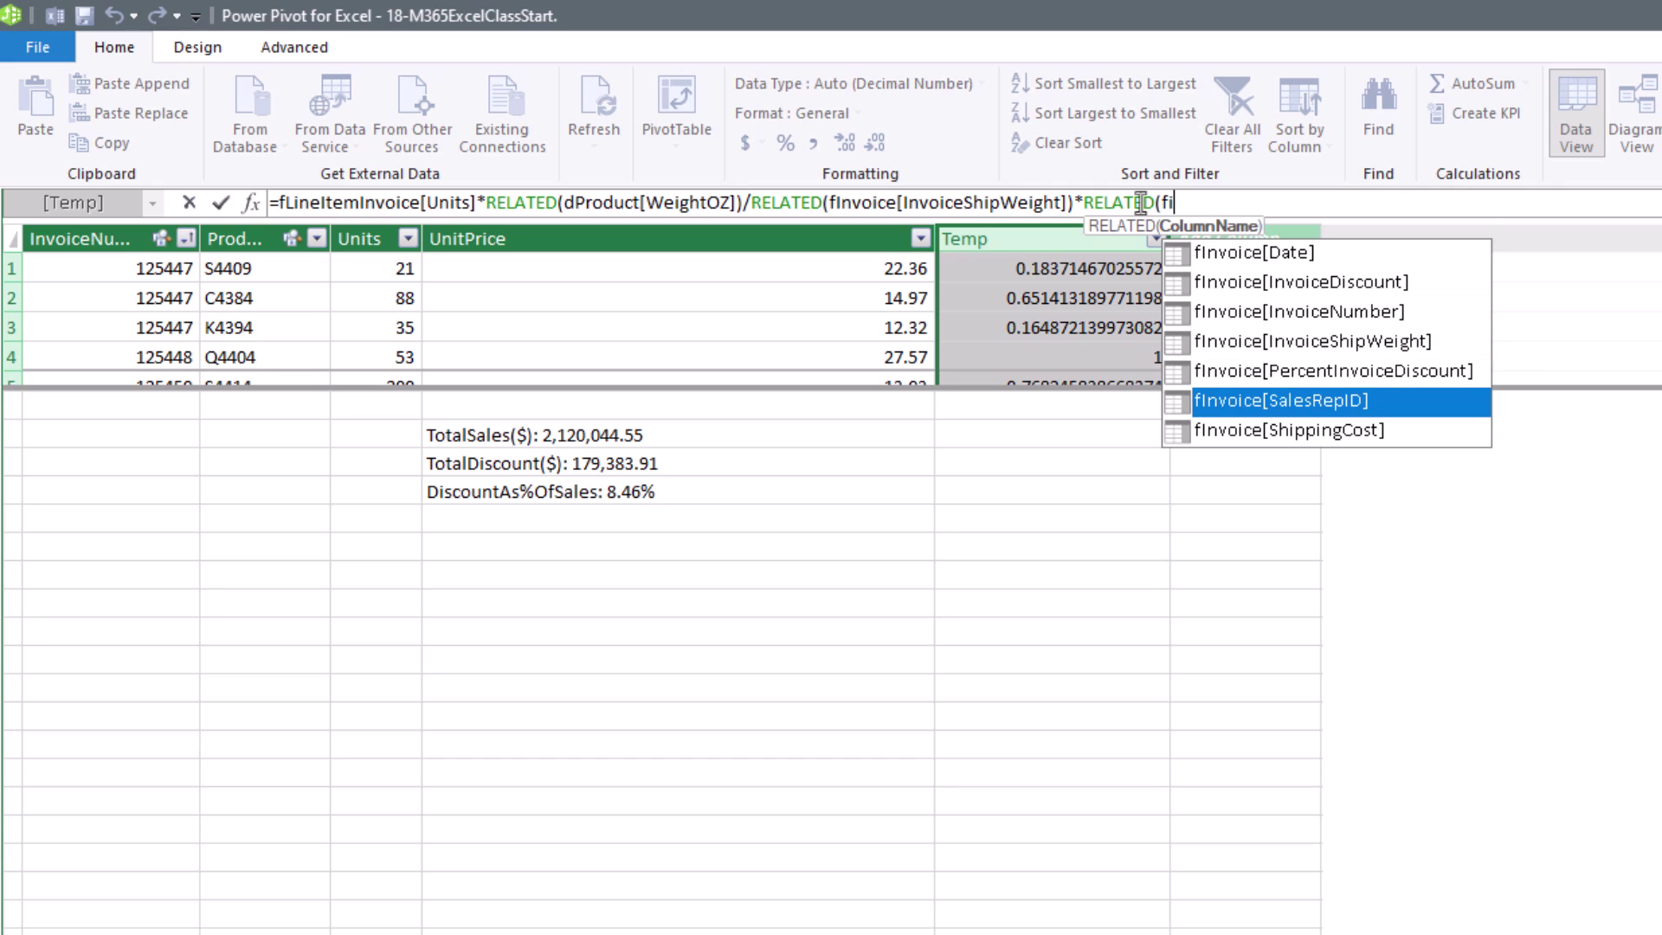
key(Tab)
text())
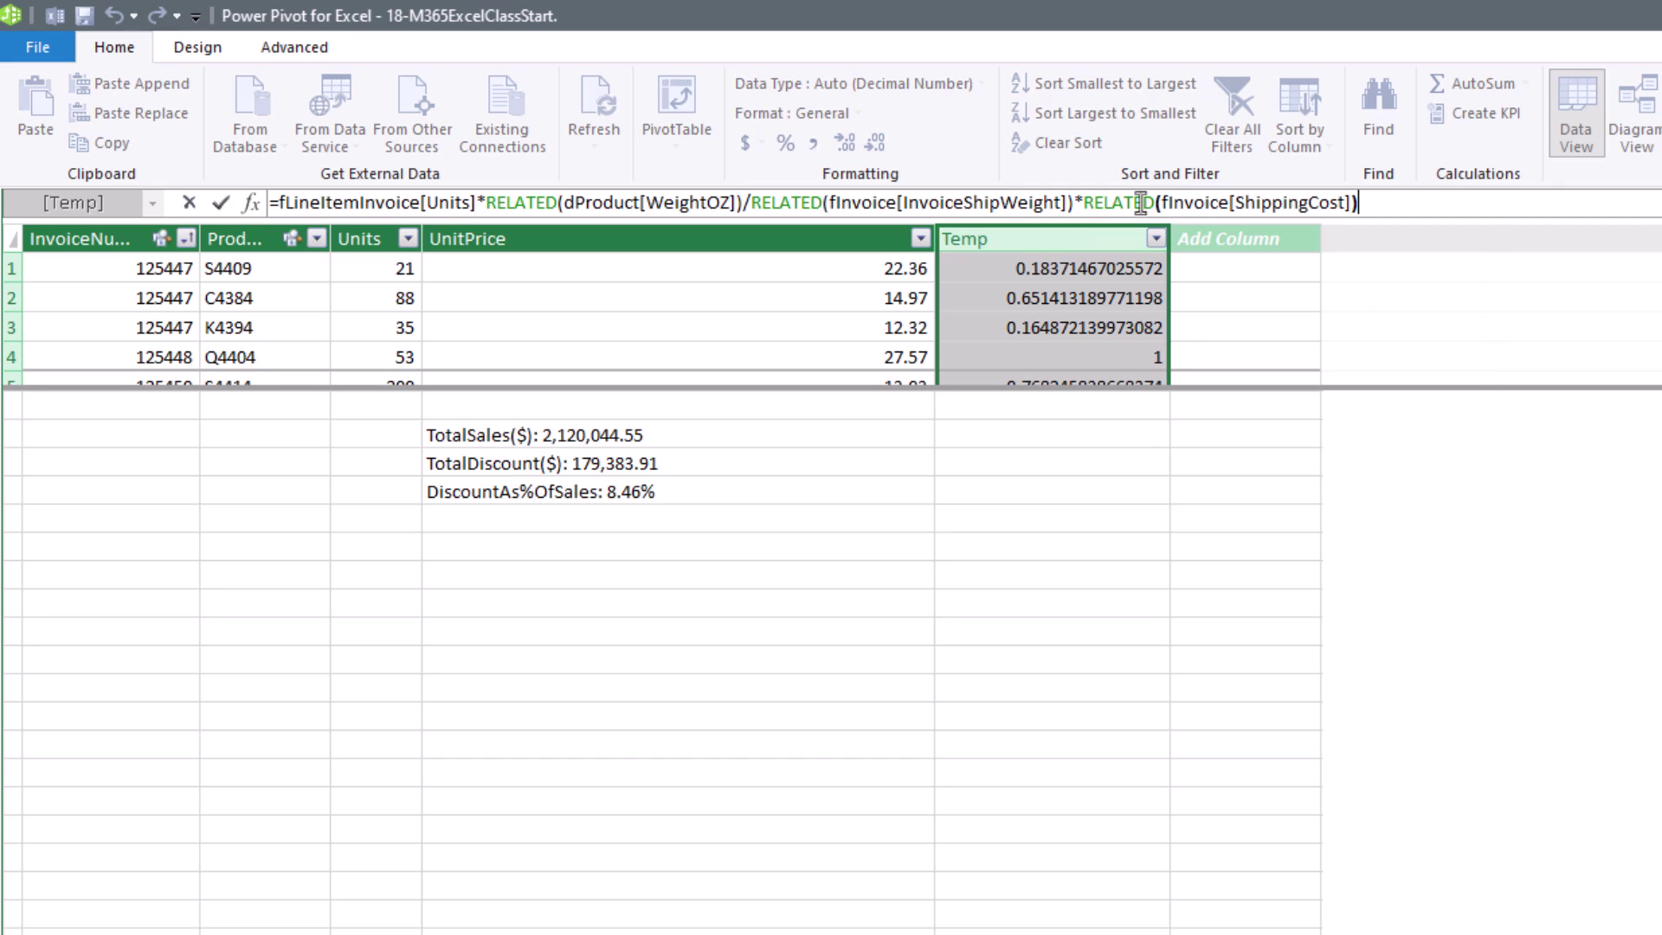
key(Return)
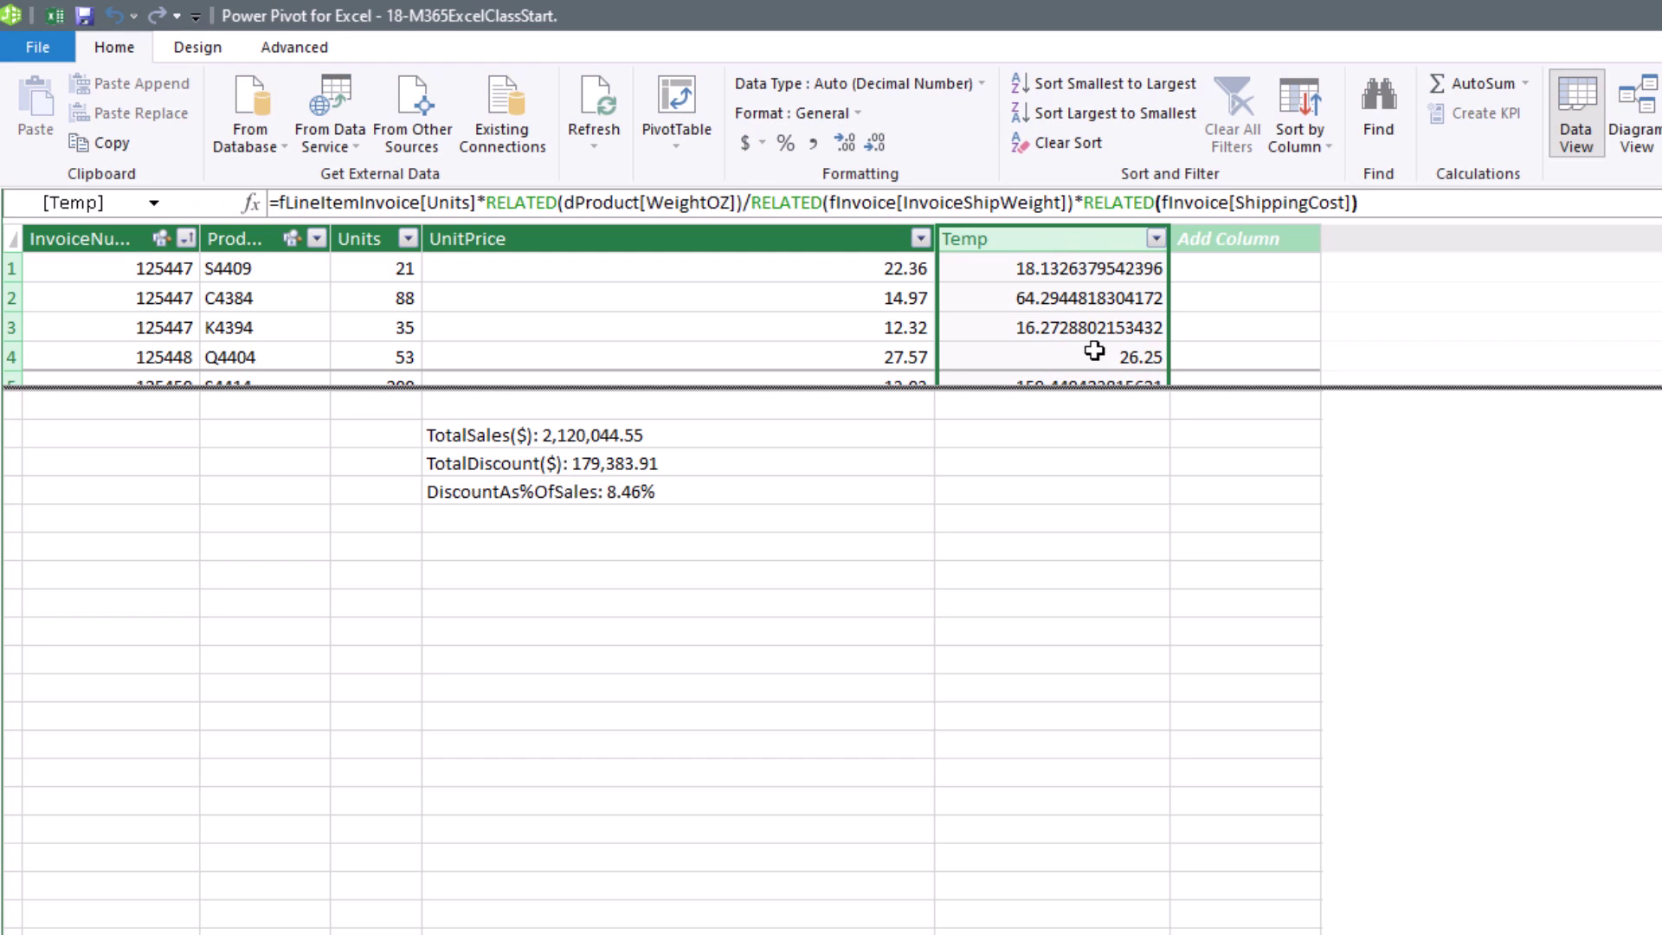
Wrap the Temp column formula in ROUND with 2 digits and commit it.
click(277, 202)
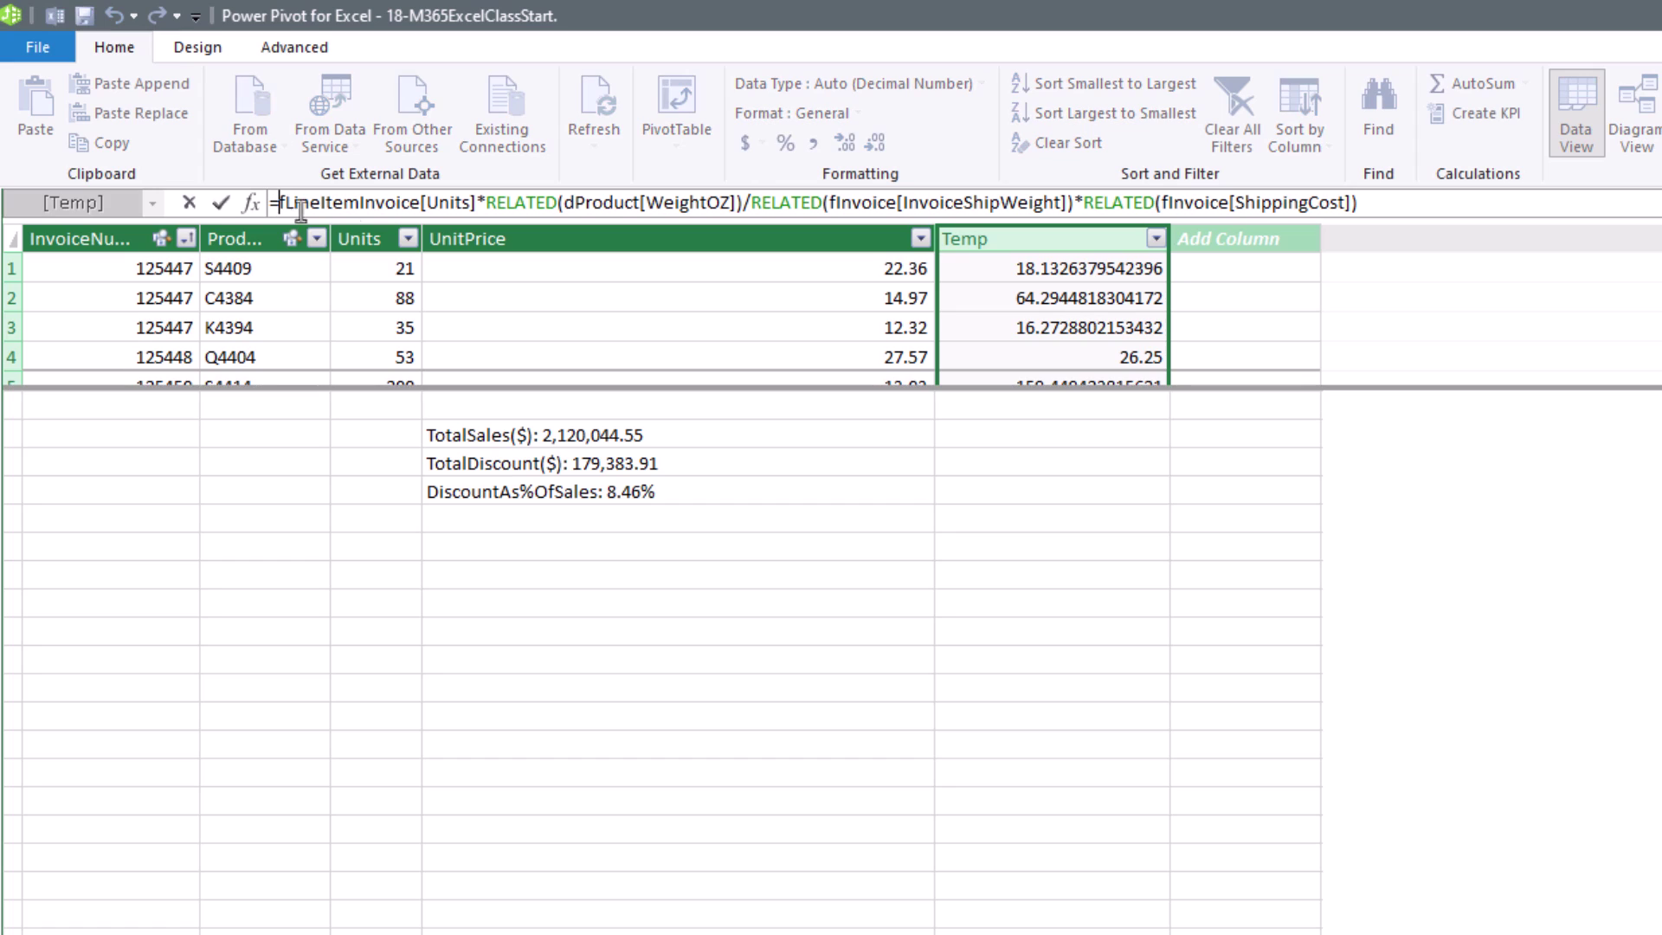
text(ROUND()
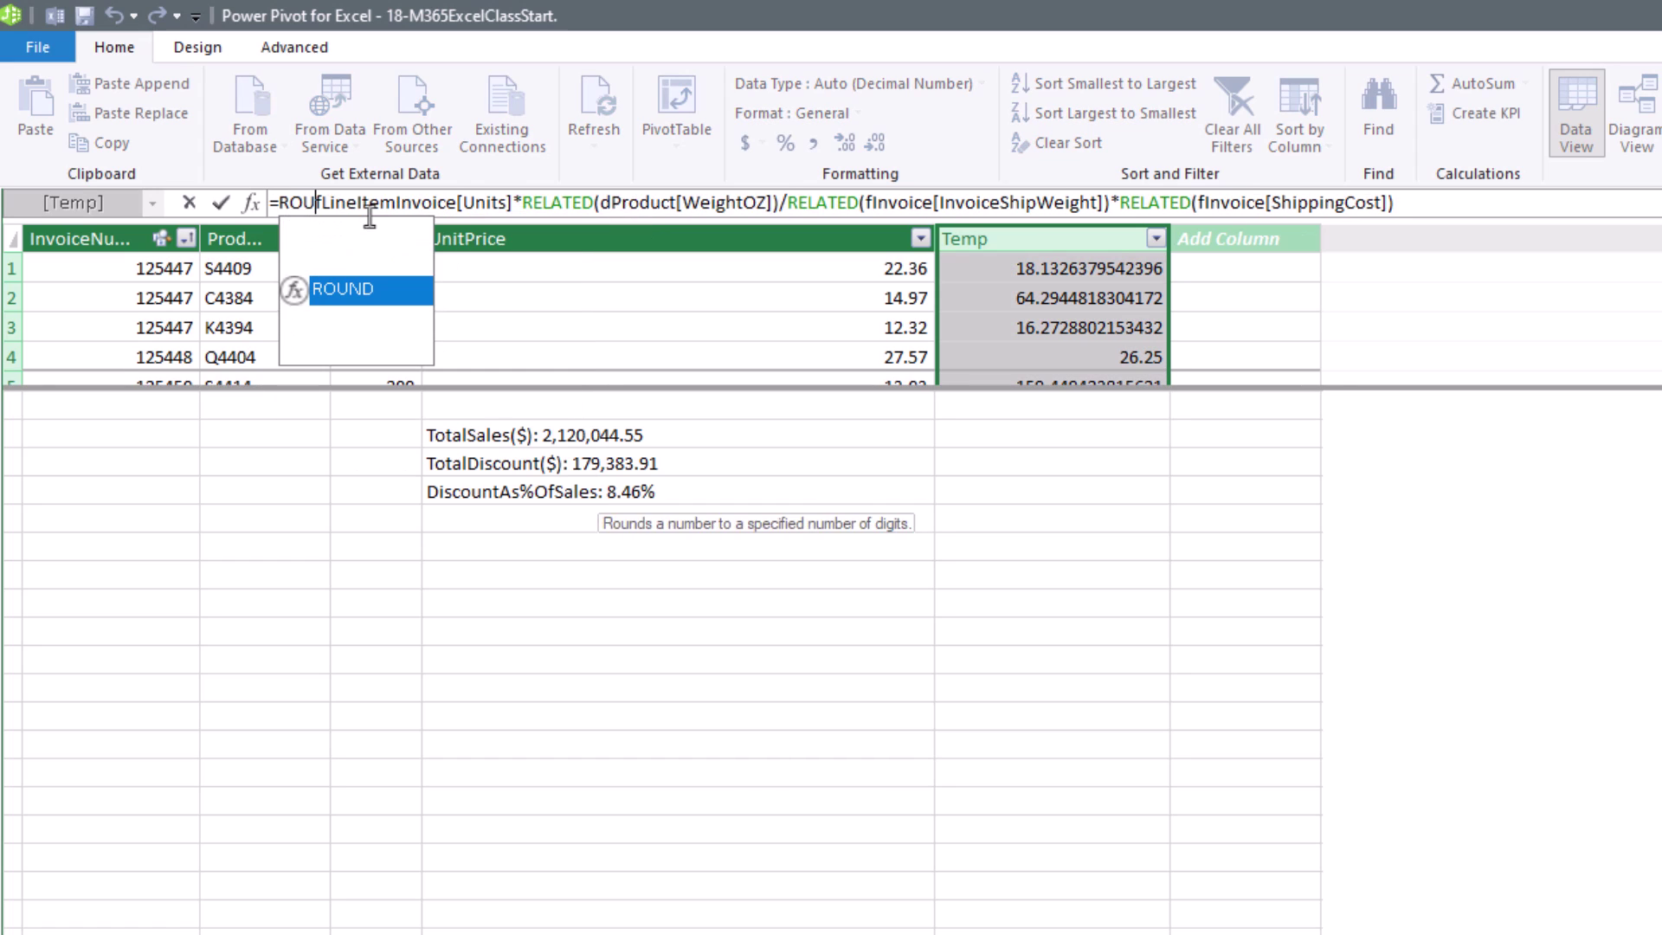
click(1444, 203)
text(,2)
key(Return)
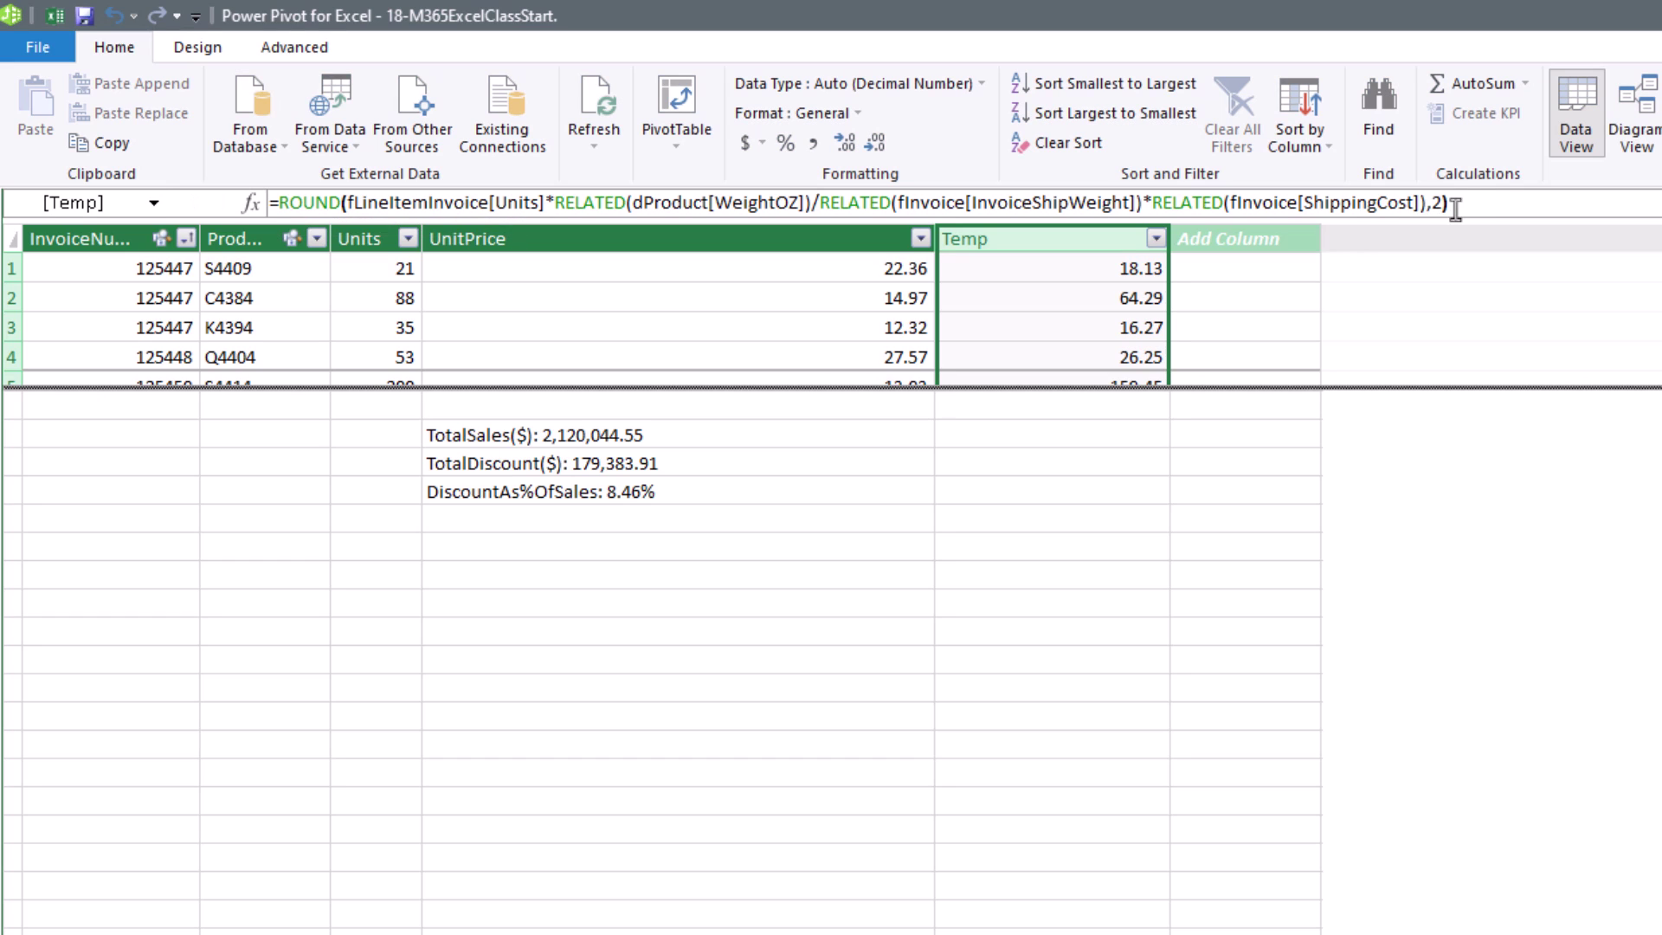
Copy the ROUND expression of the Temp column, excluding the equals sign, and delete the Temp column from fLineItemInvoice.
drag(1482, 205, 275, 186)
key(ctrl+c)
click(1031, 241)
right_click(1031, 243)
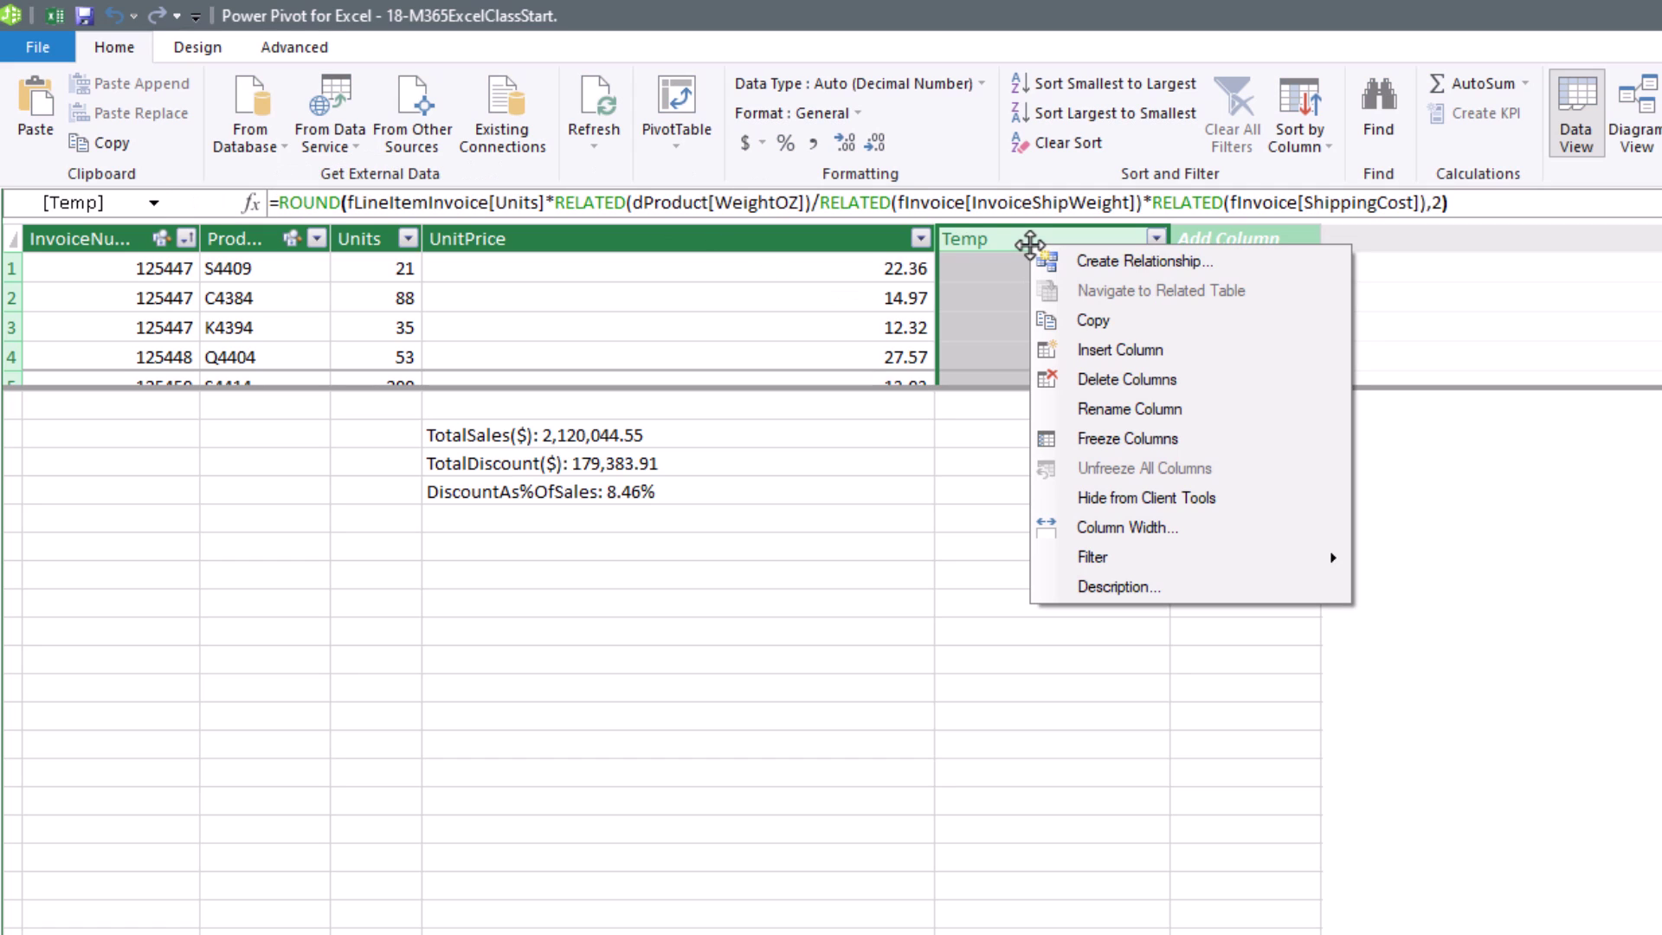
click(1153, 378)
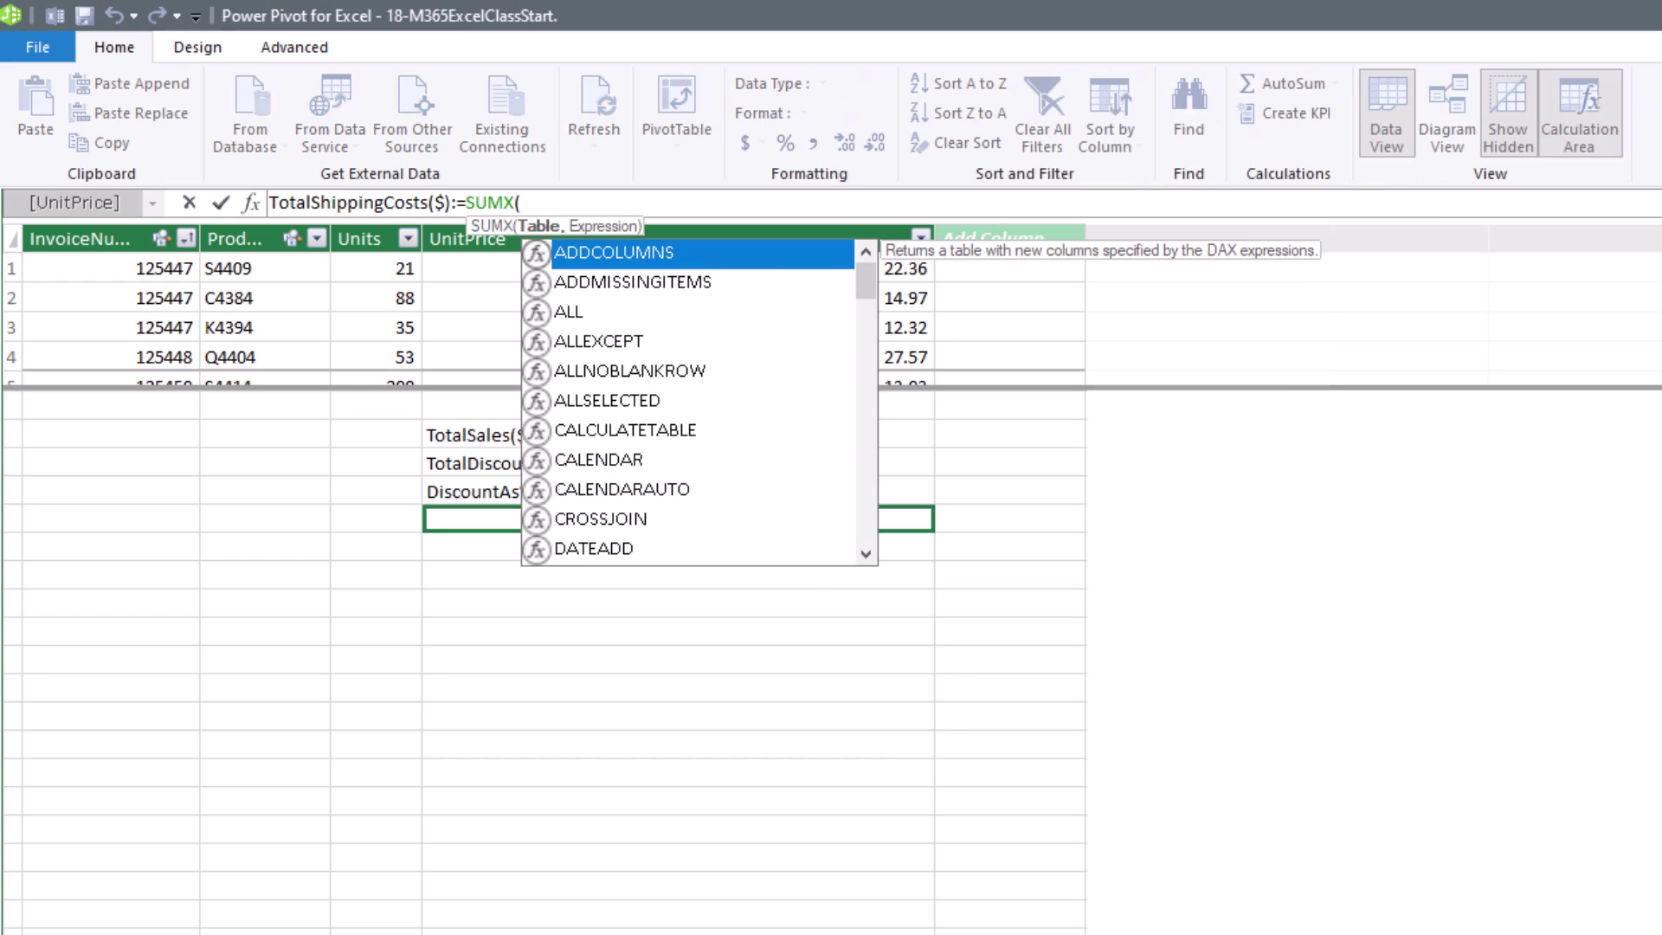
Below DiscountAs%OfSales, complete TotalShippingCosts($):=SUMX over fLineItemInvoice with the copied ROUND expression, and format the measure as a decimal number with thousands separators.
text(fl)
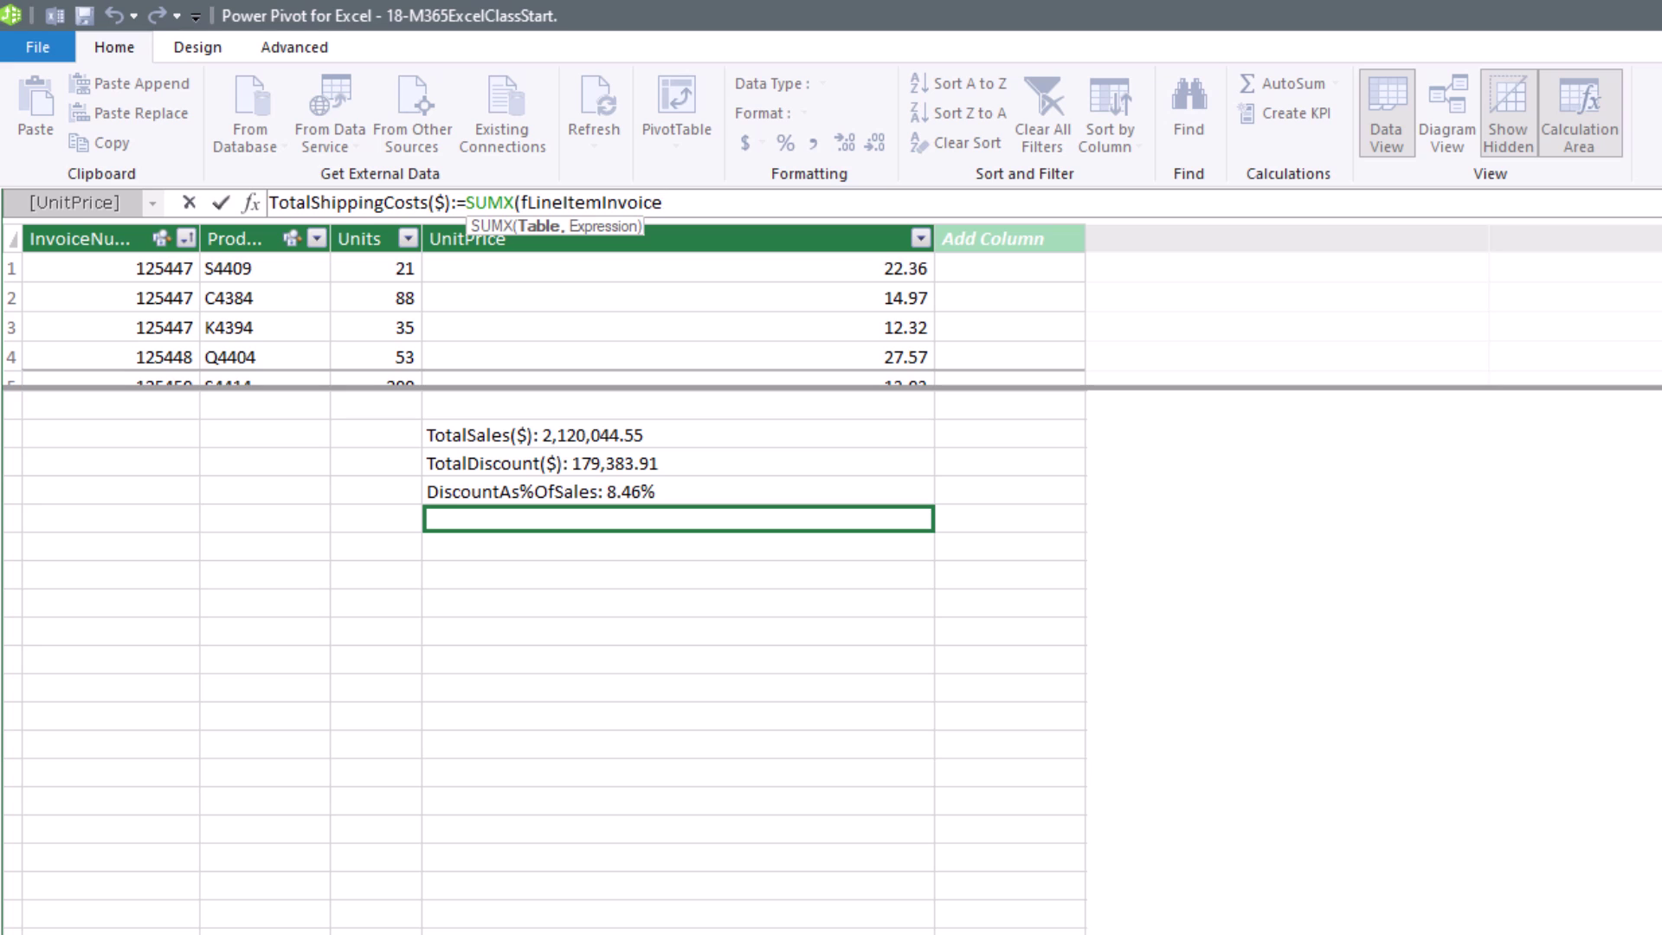
text(,)
key(ctrl+v)
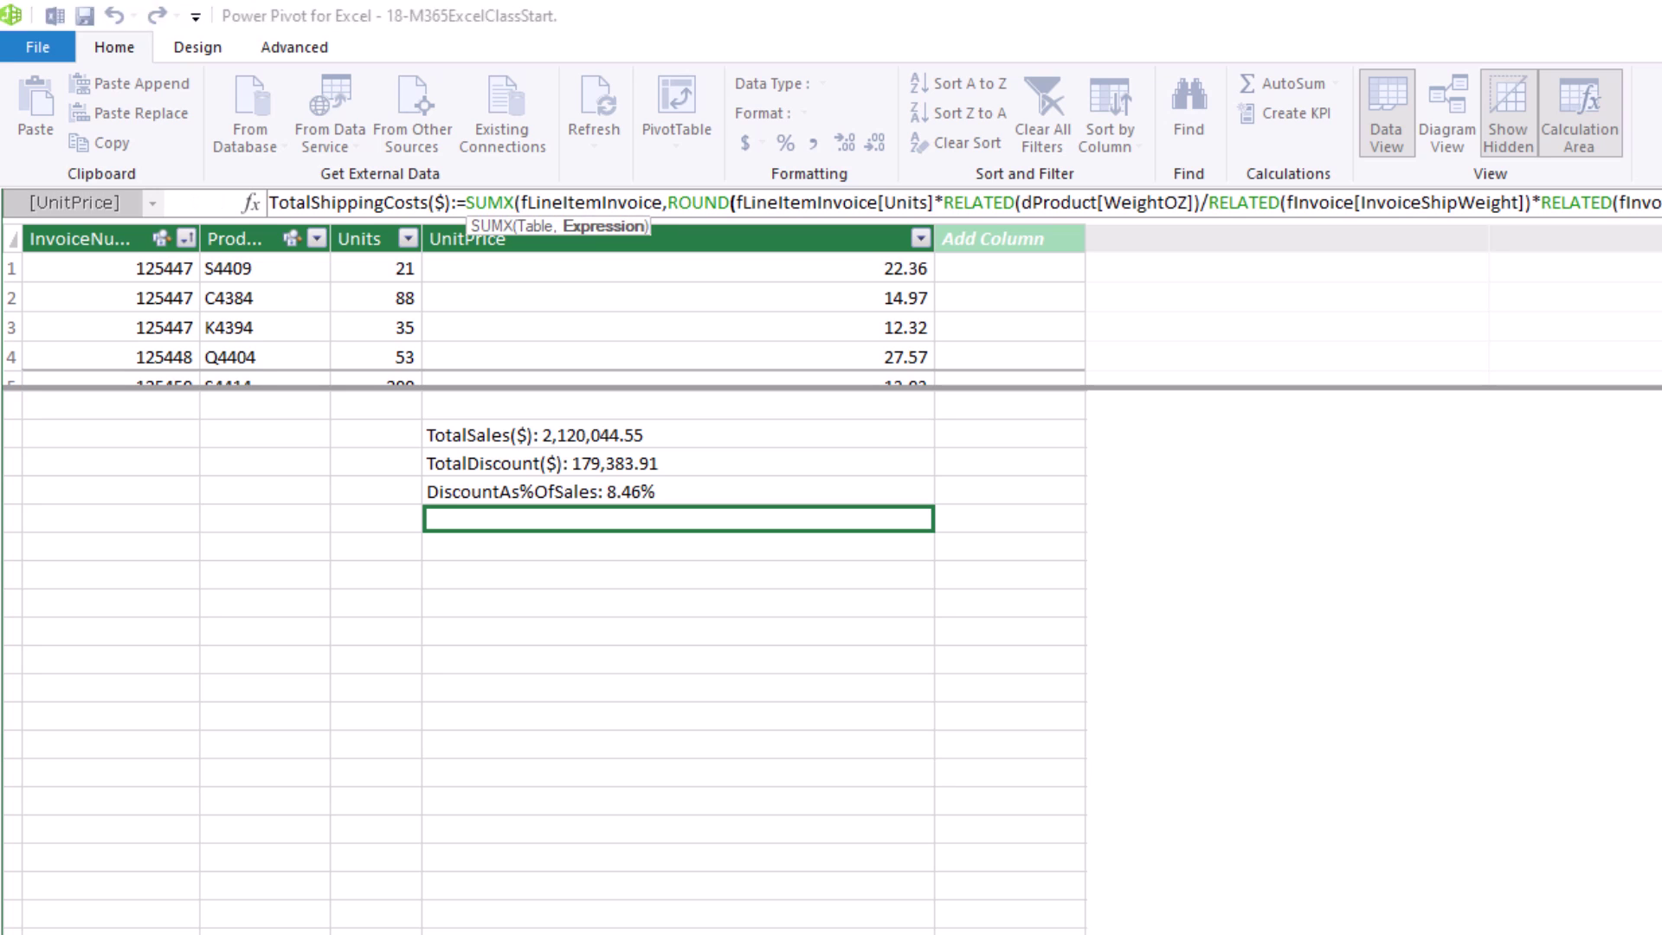
text(),2)
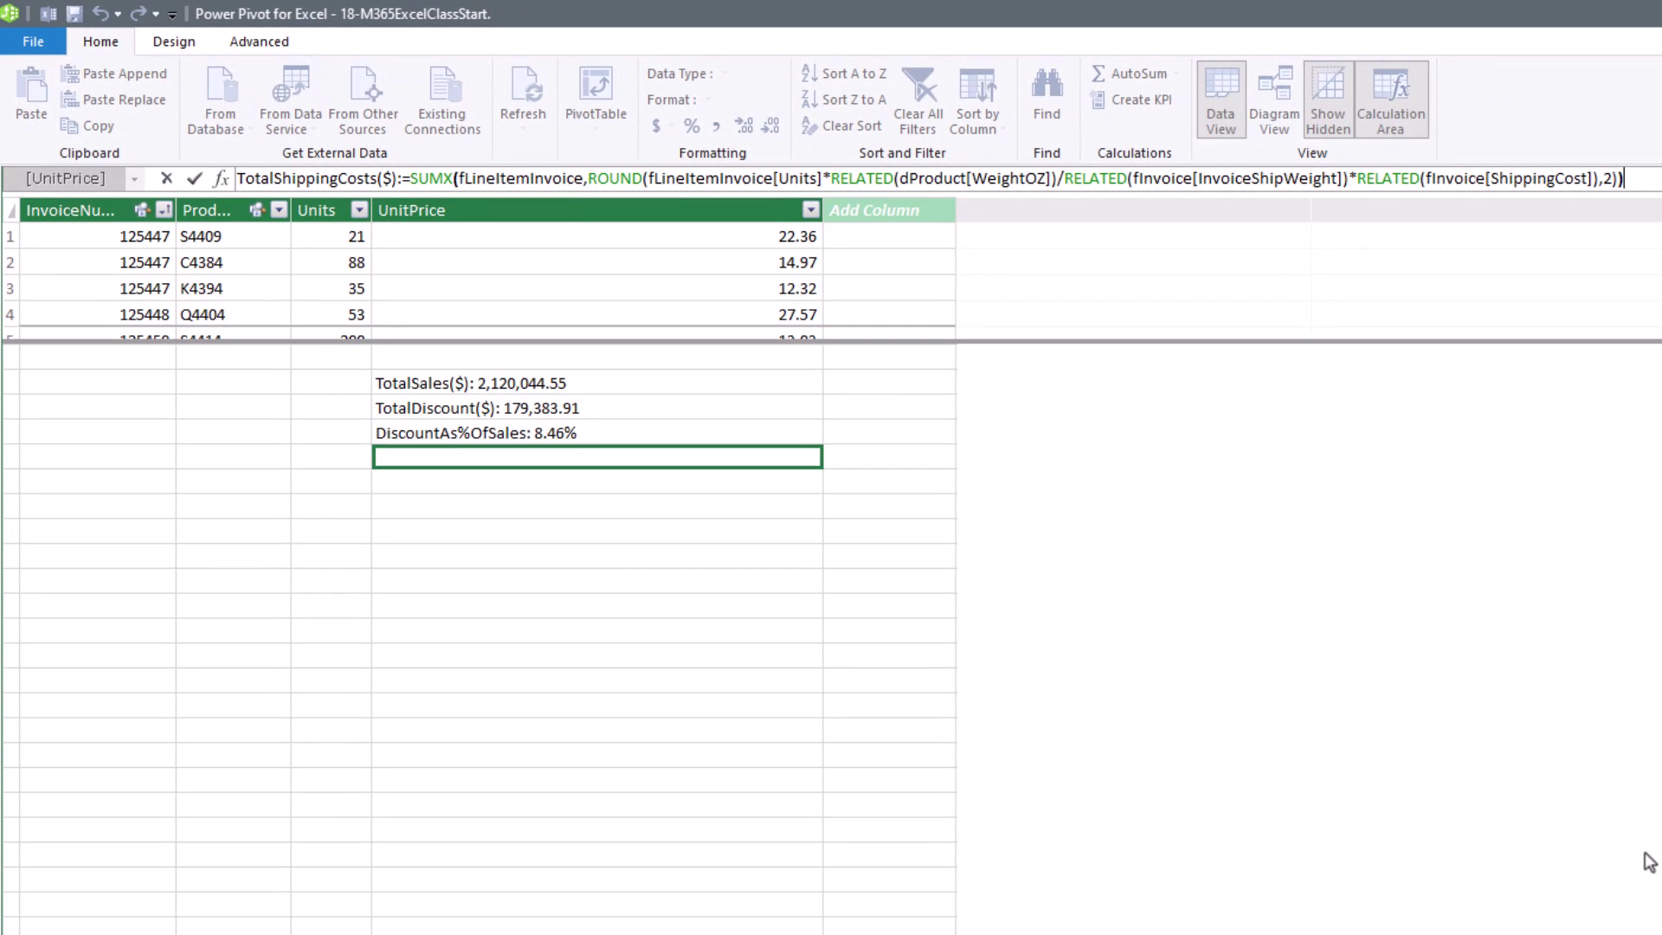
key(Return)
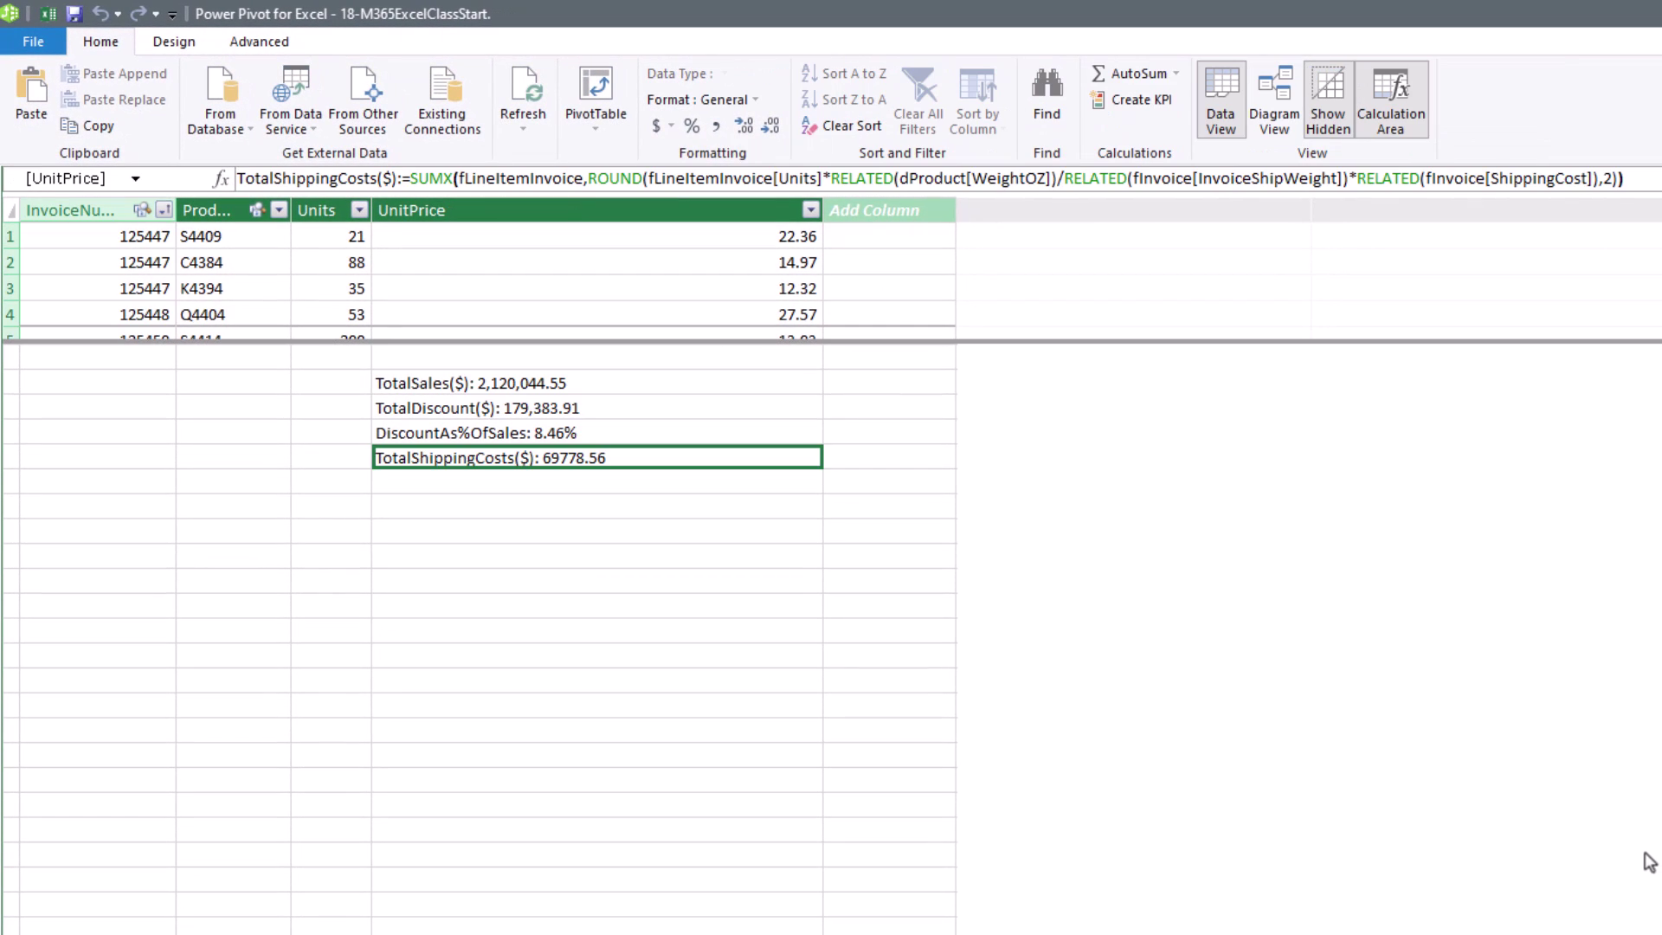
click(717, 126)
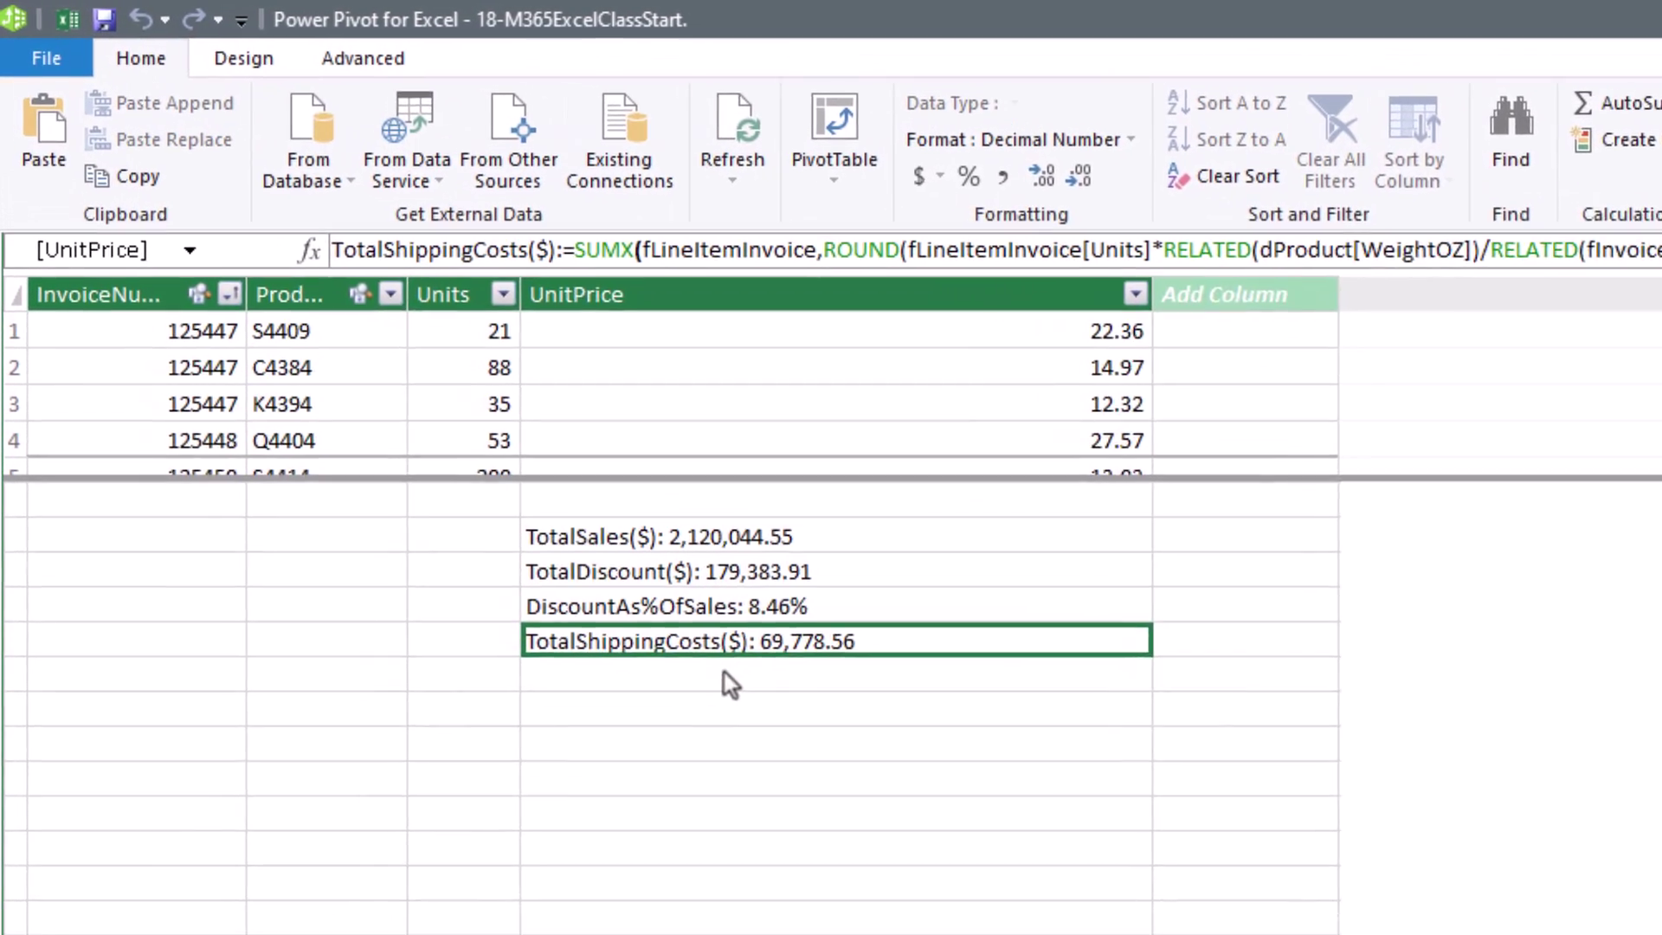
Below TotalShippingCosts($), create the measure ShipCostsAs%OfSales:=DIVIDE([TotalShippingCosts($)],[TotalSales($)]) and format it as a percentage.
click(476, 481)
text(ShipCostsAs%OfSales:=DIVIDE([TotalShippingCosts($)],[TotalSales($)]))
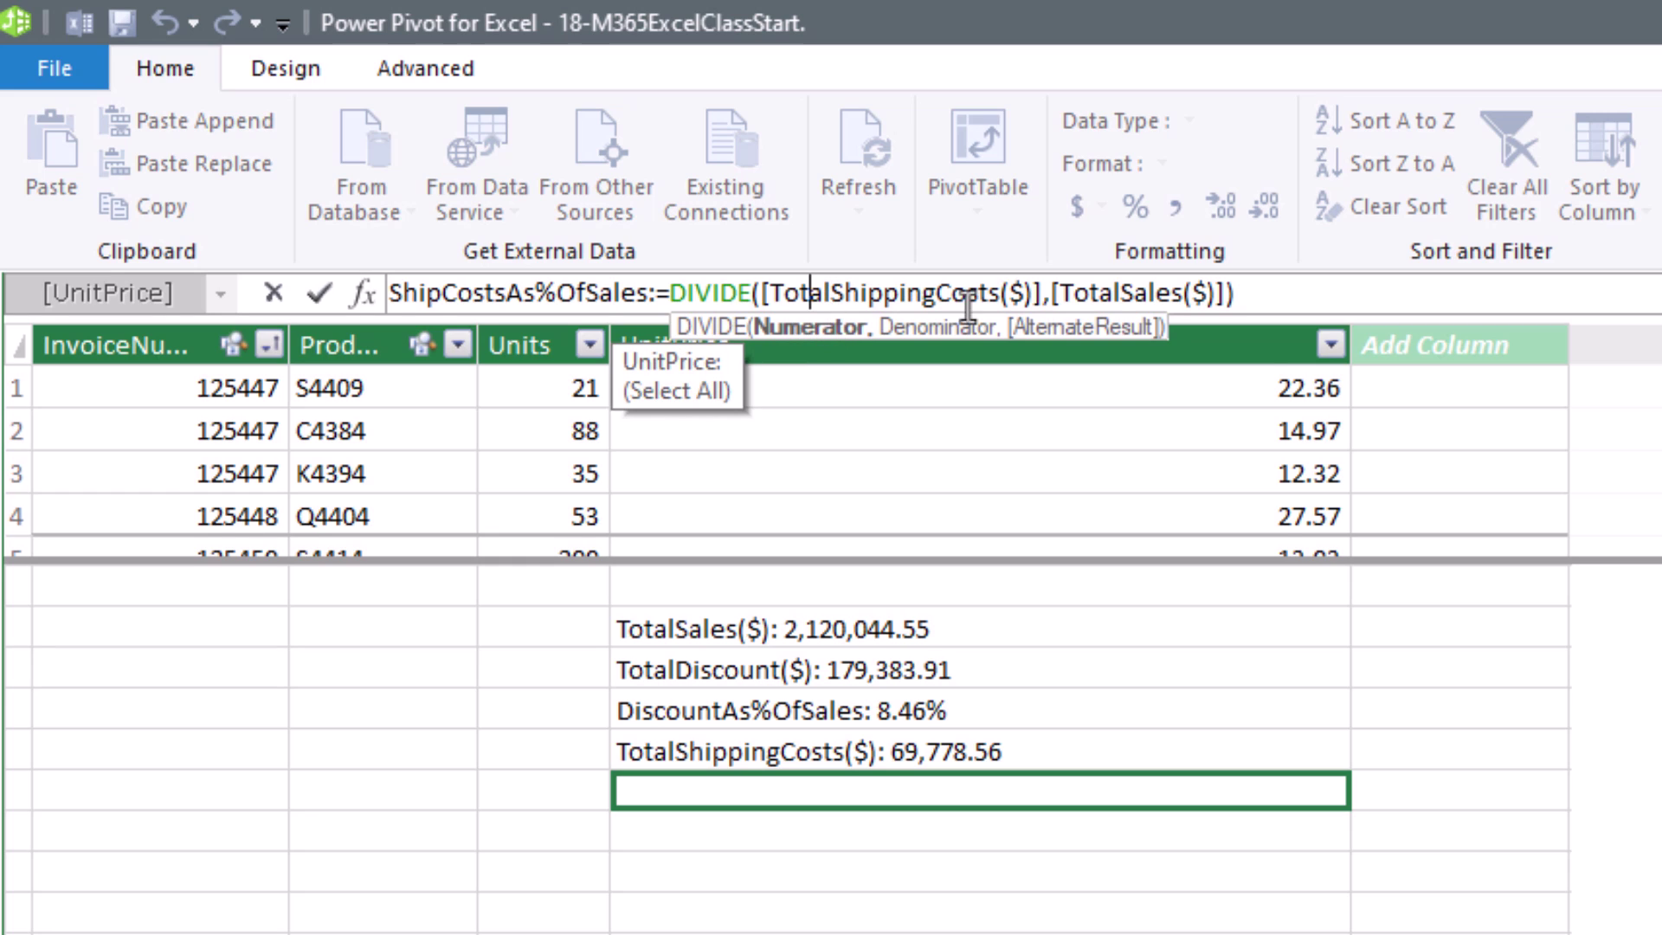
click(1099, 292)
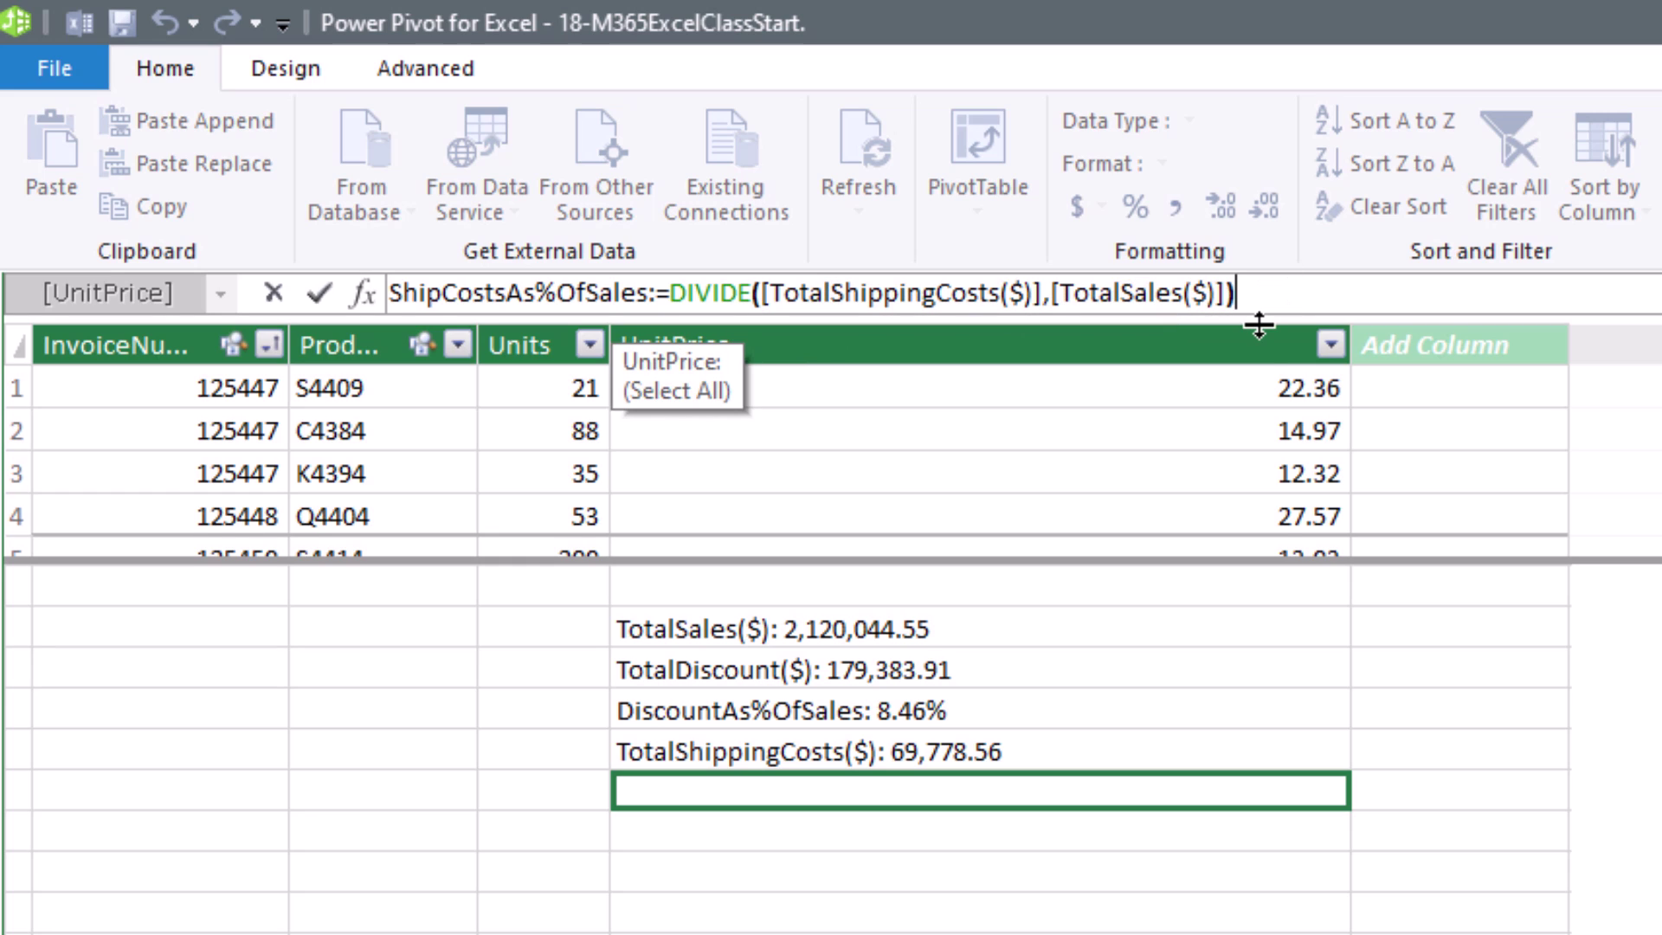
key(Return)
click(1149, 215)
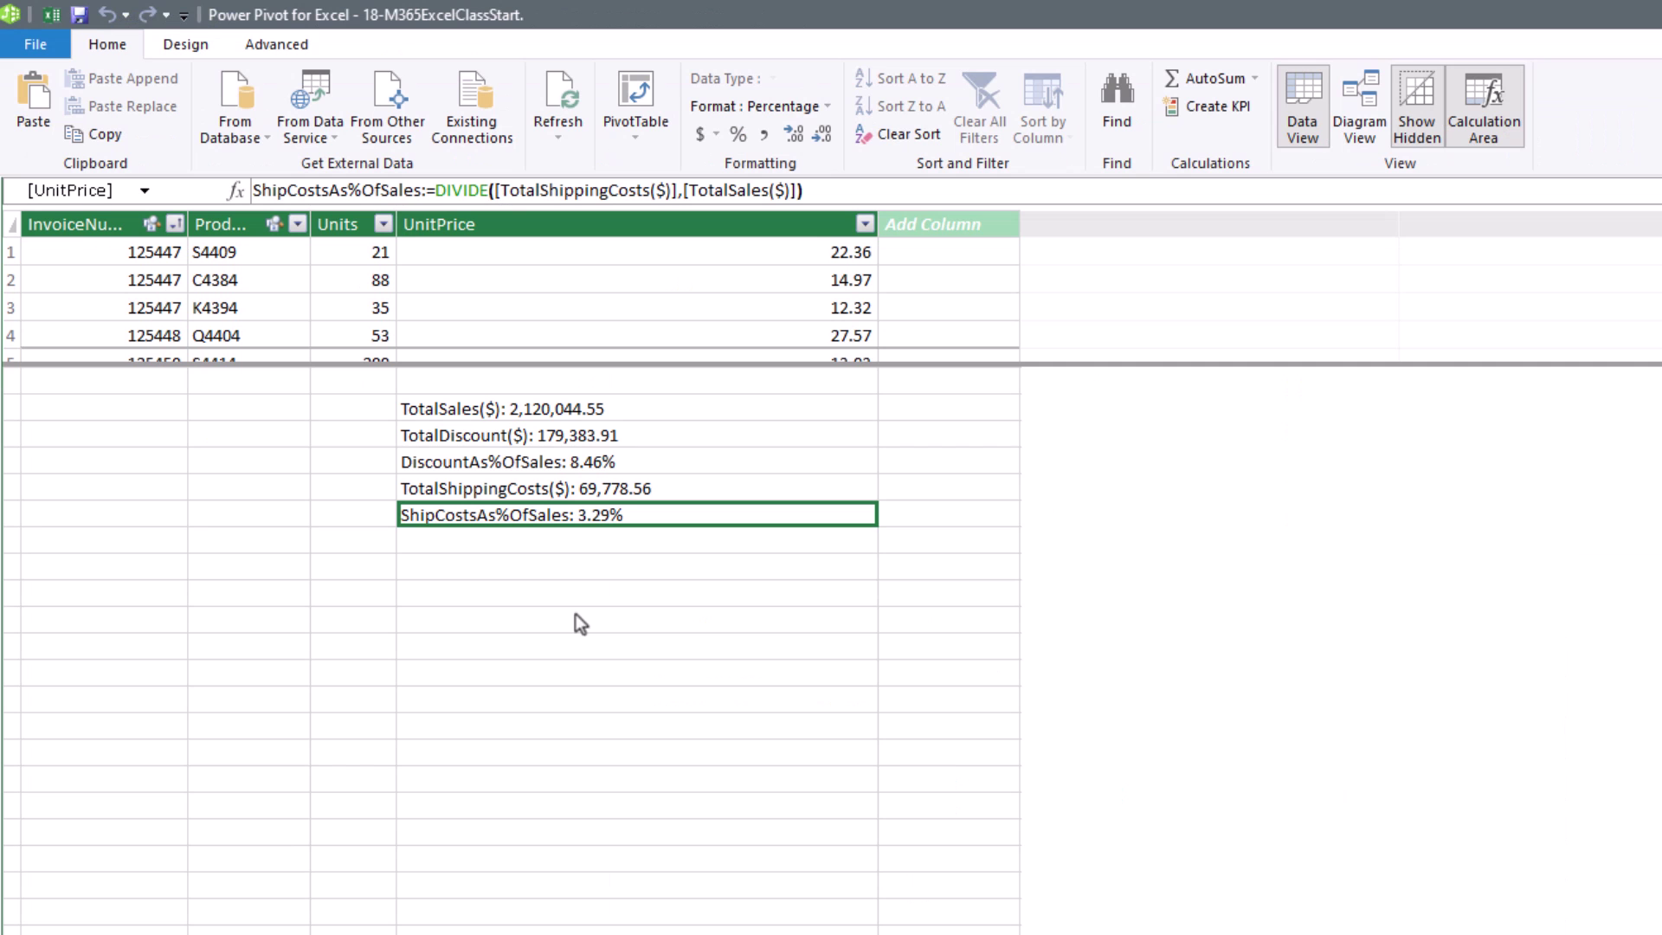
Show the data model as a diagram, enlarge the fInvoice table box, and hide the whole fInvoice table from client tools.
click(1352, 126)
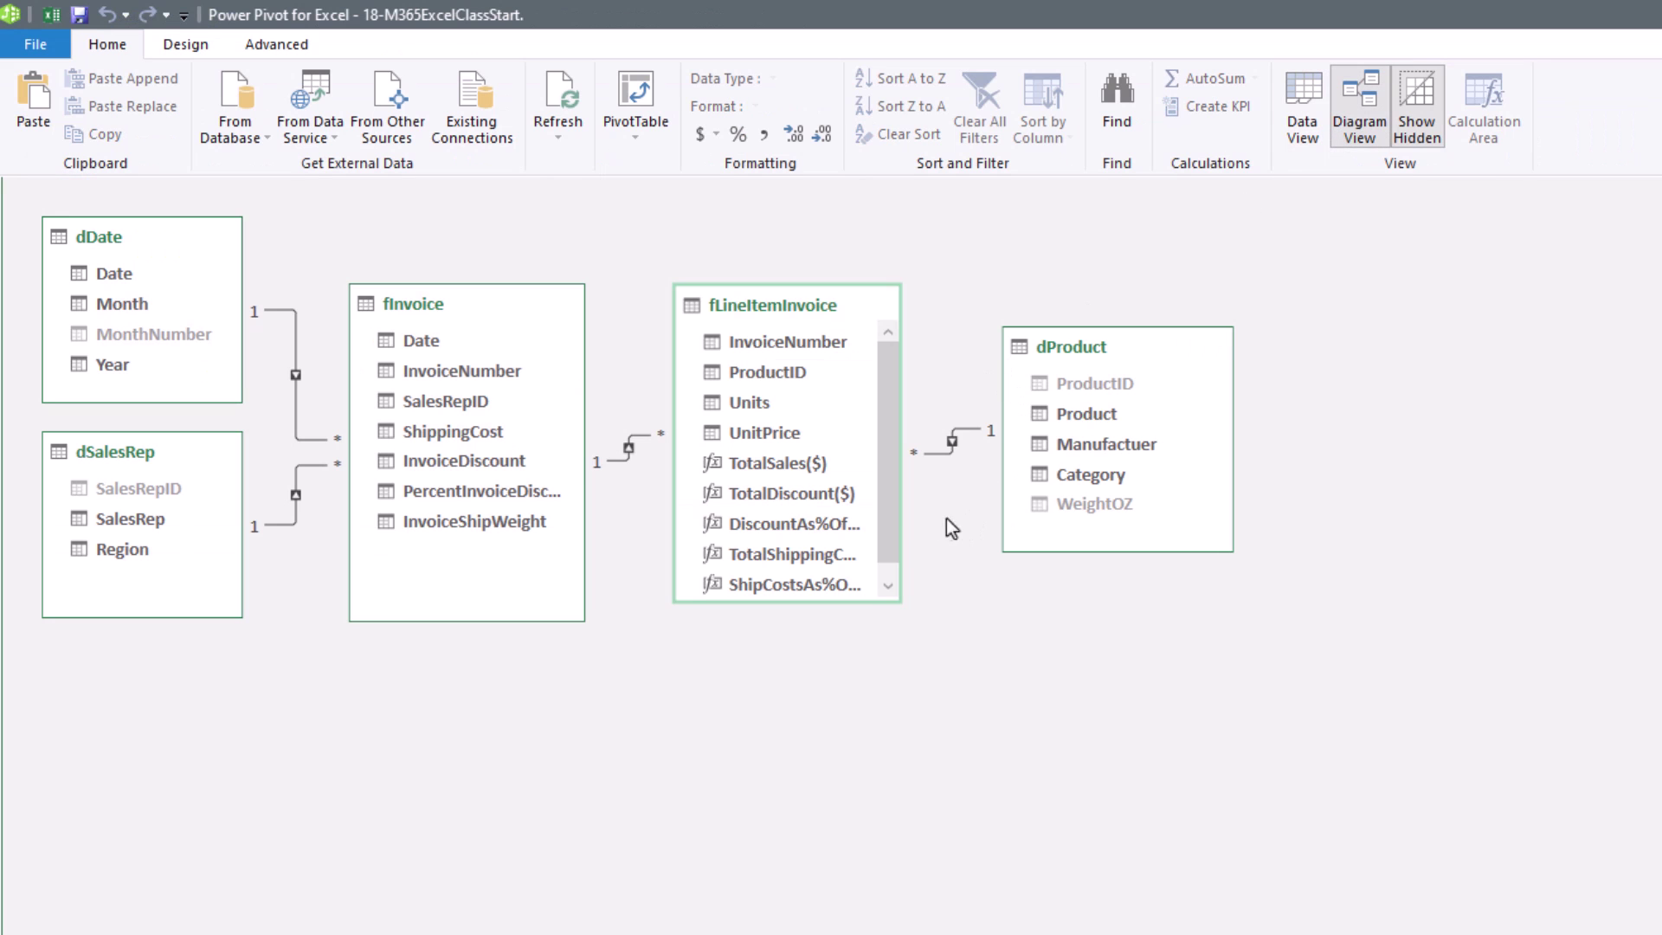
drag(584, 621, 615, 693)
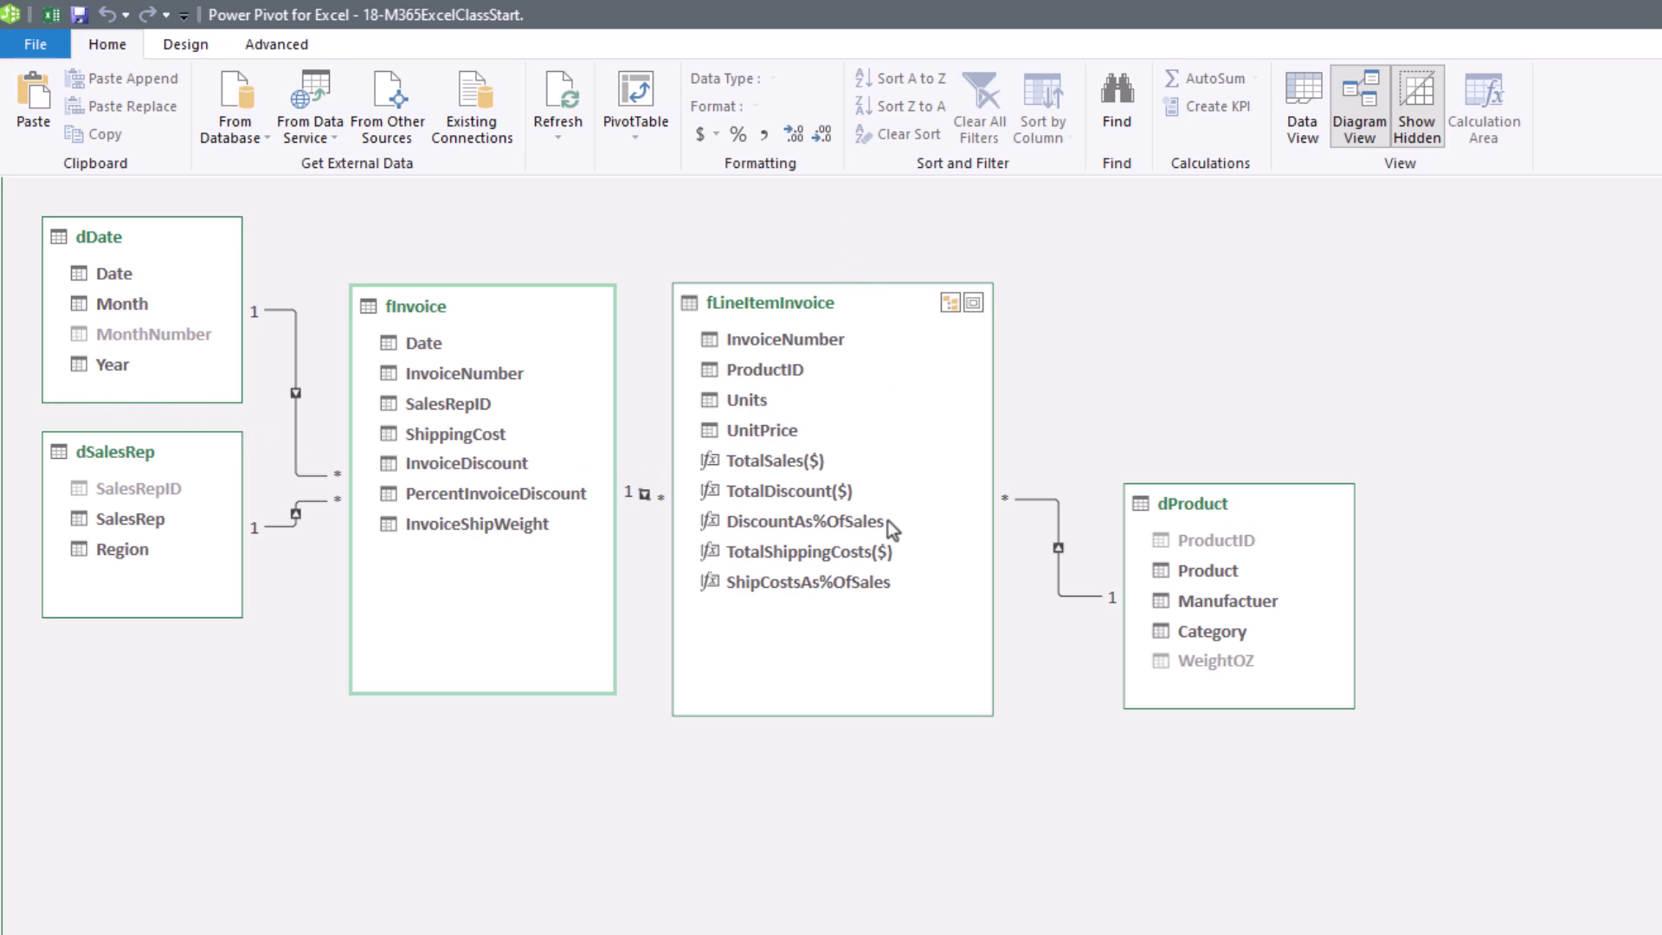
right_click(520, 322)
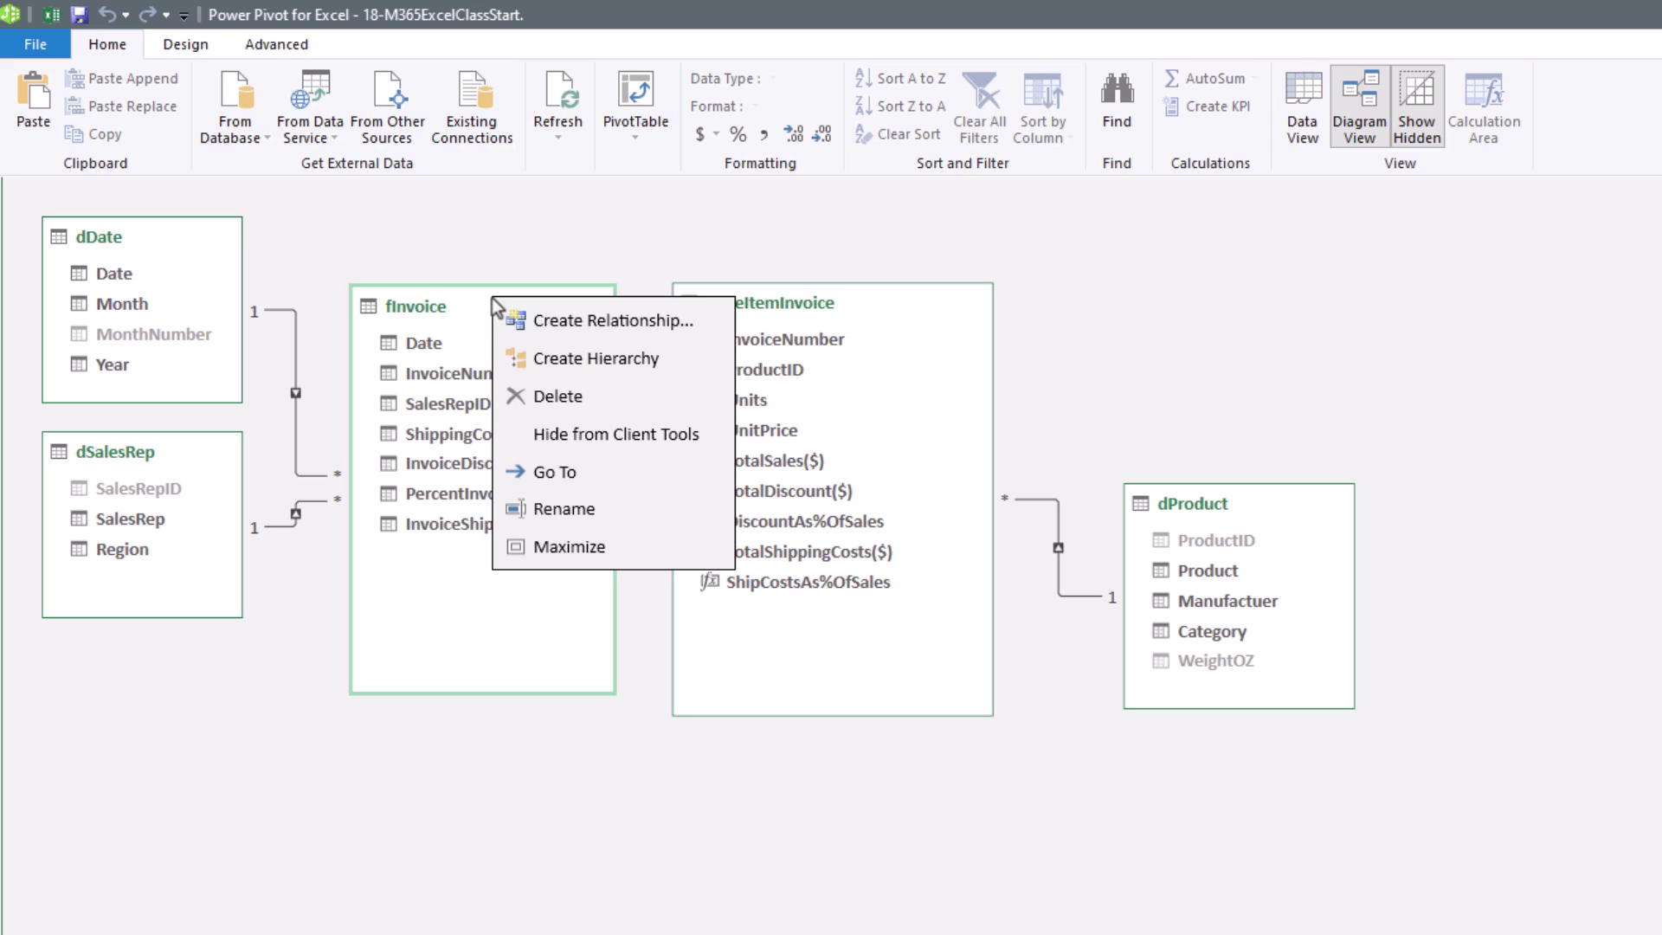
click(590, 434)
Hide the InvoiceNumber, ProductID, Units and UnitPrice columns of fLineItemInvoice from client tools.
click(720, 345)
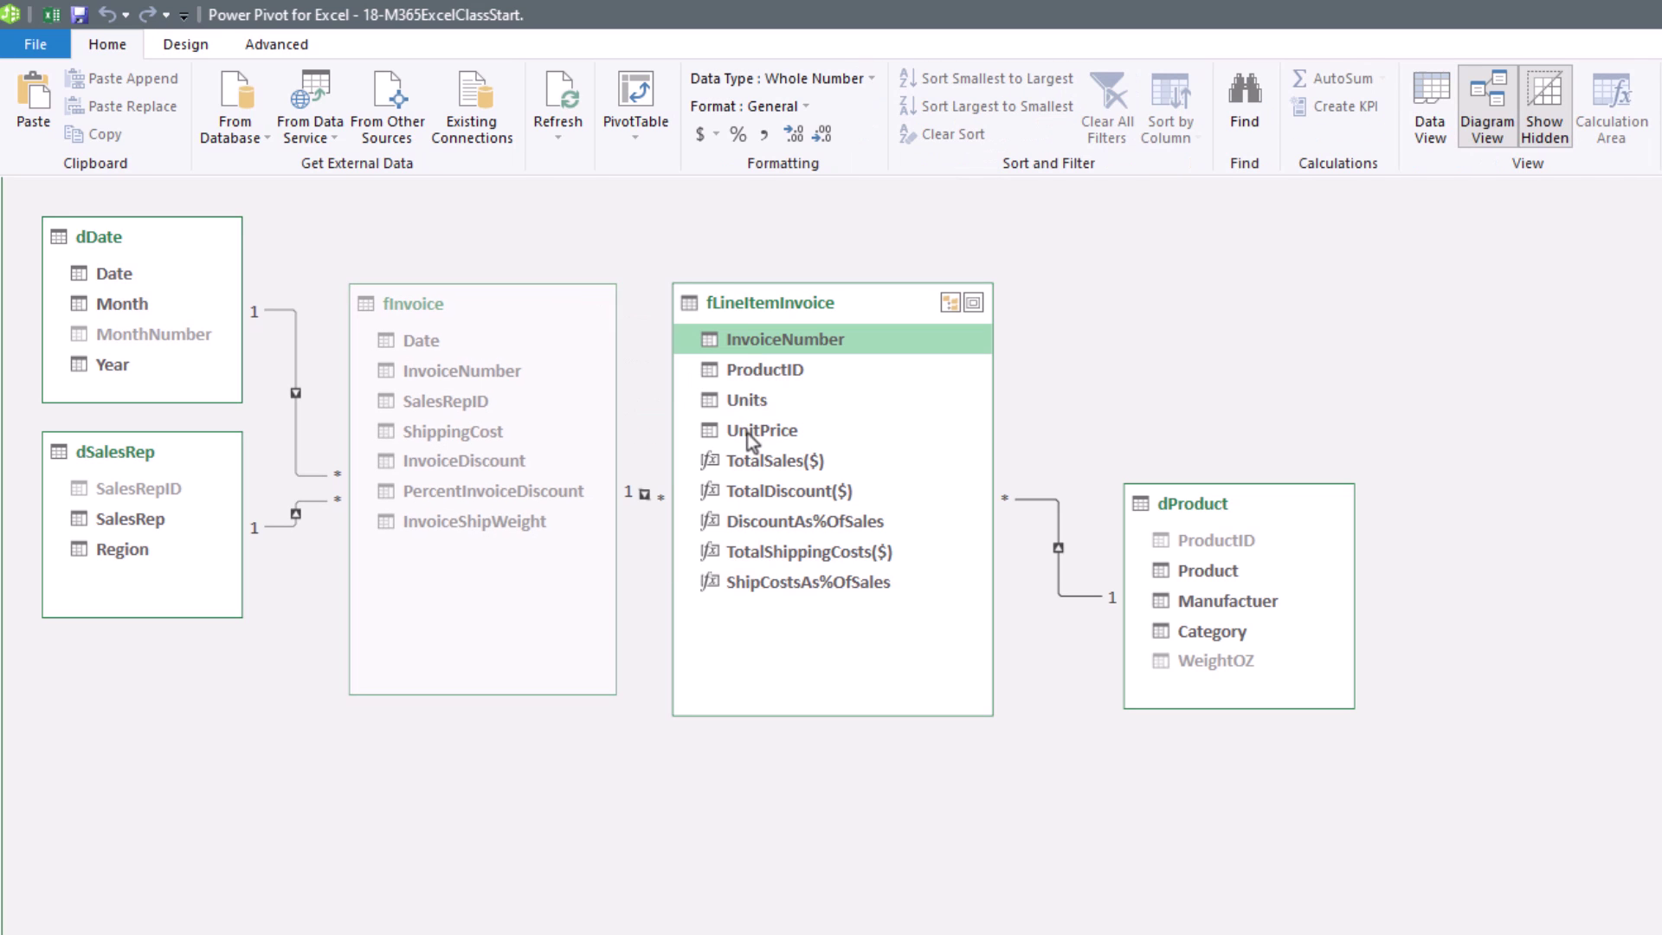
shift+click(746, 432)
right_click(761, 396)
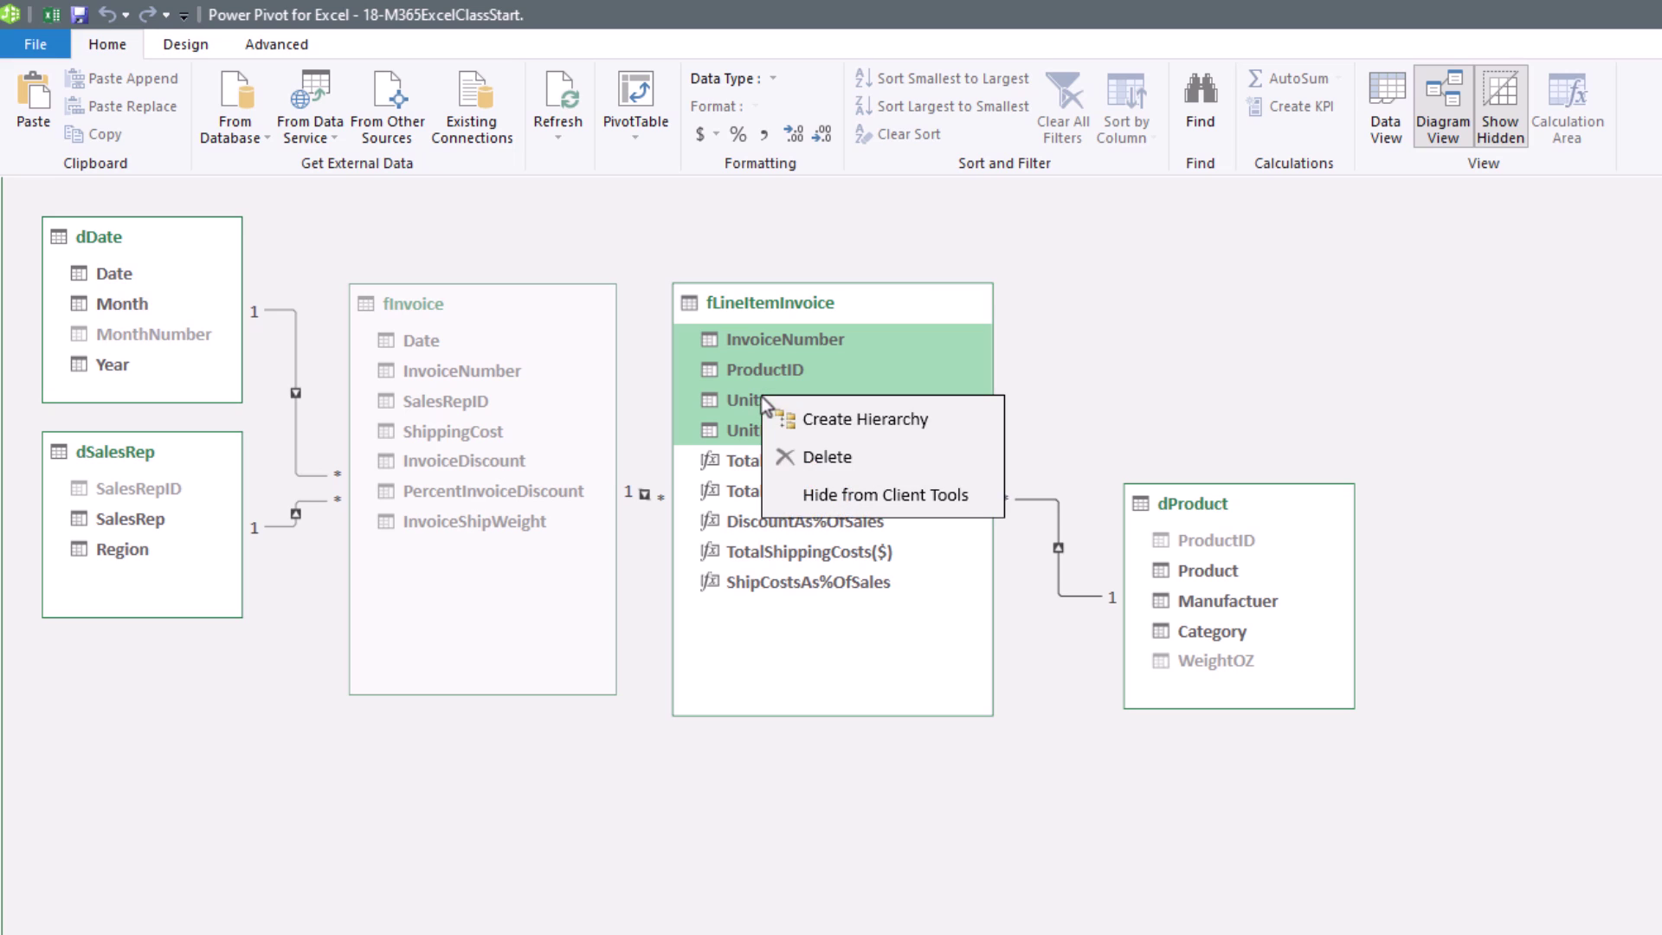
click(892, 496)
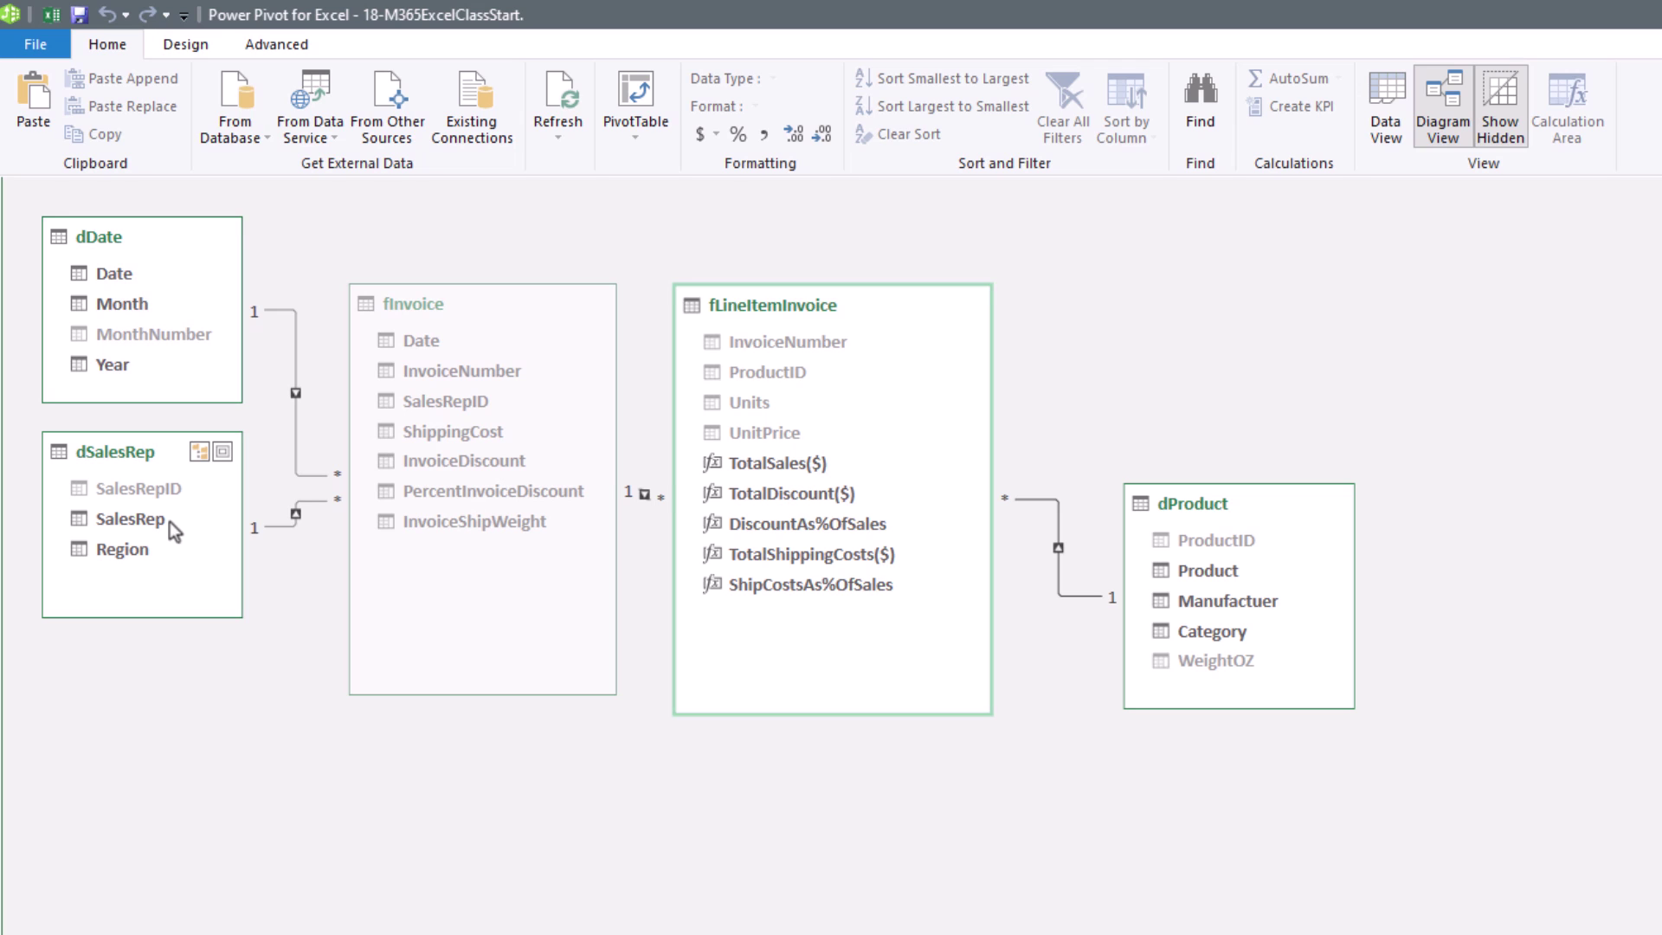
Switch to Excel and add TotalSales($), TotalDiscount($), DiscountAs%OfSales, TotalShippingCosts($) and ShipCostsAs%OfSales to the values of the PivotTable on the DAX sheet.
key(alt+Tab)
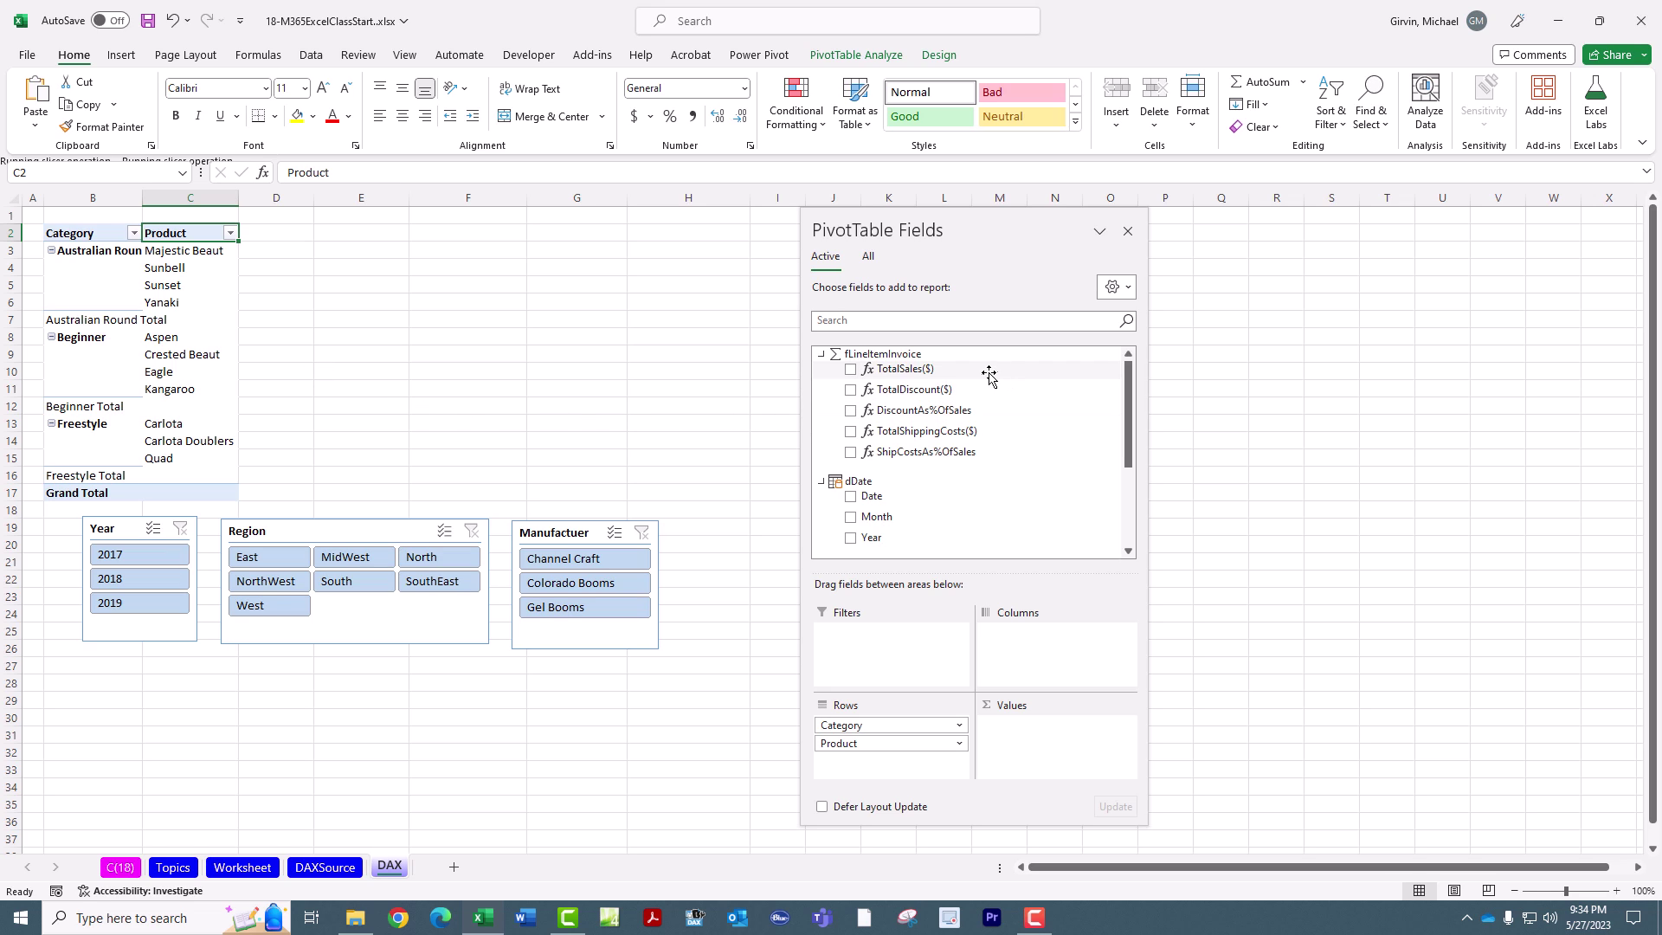
click(851, 369)
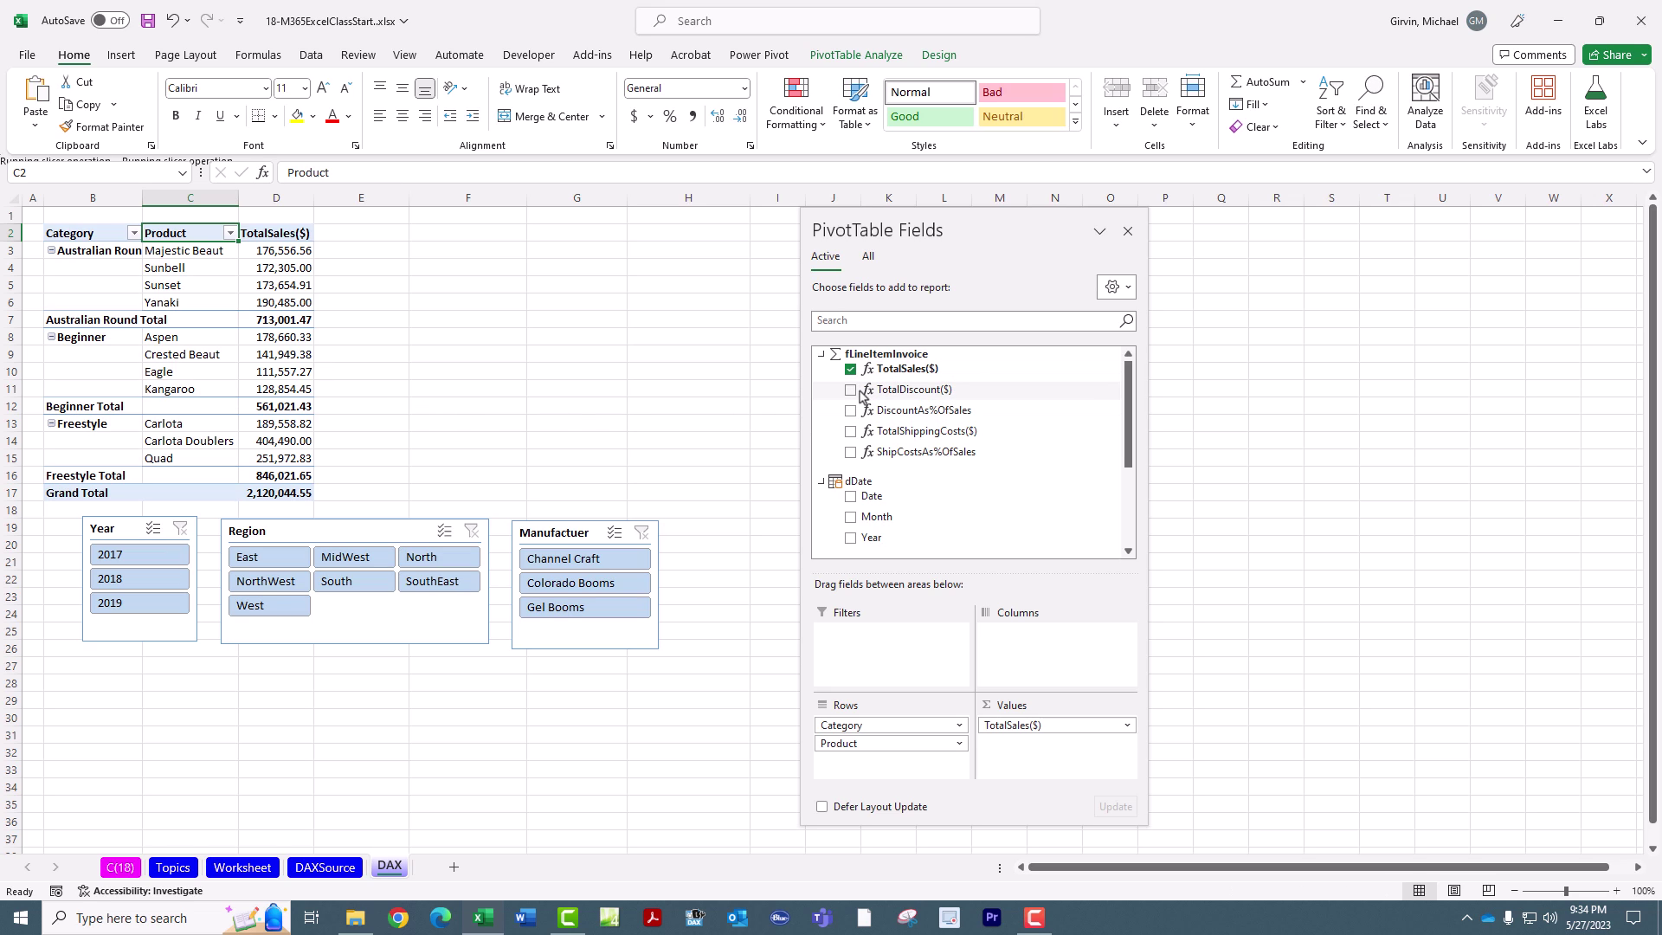
click(851, 390)
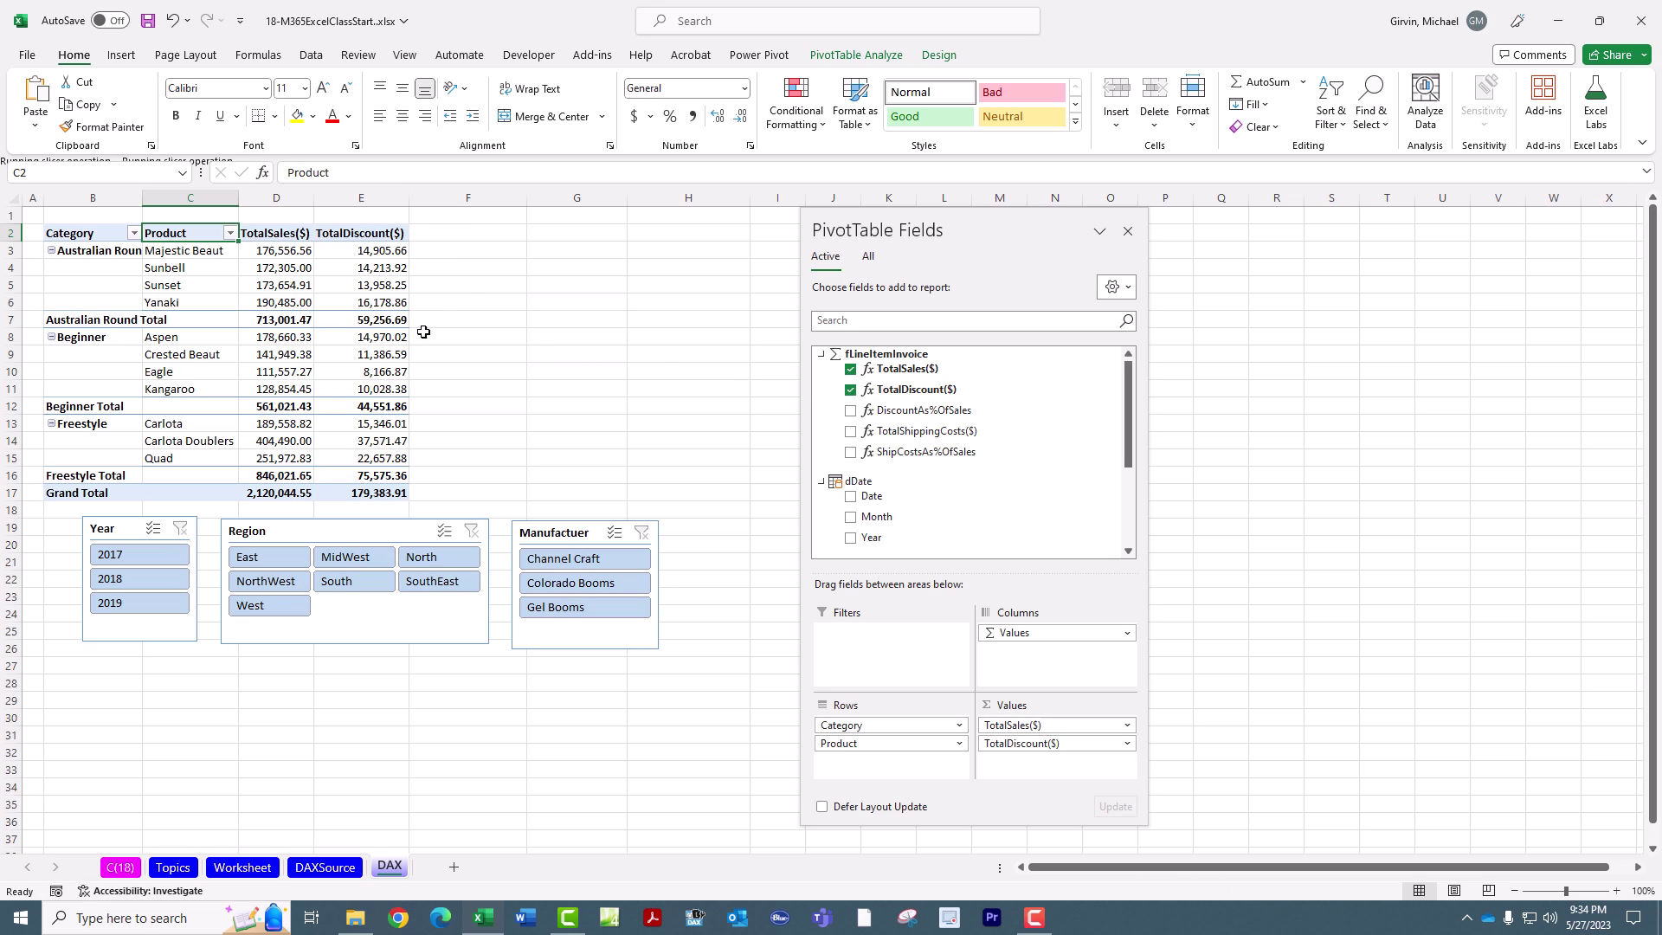
click(851, 410)
click(851, 431)
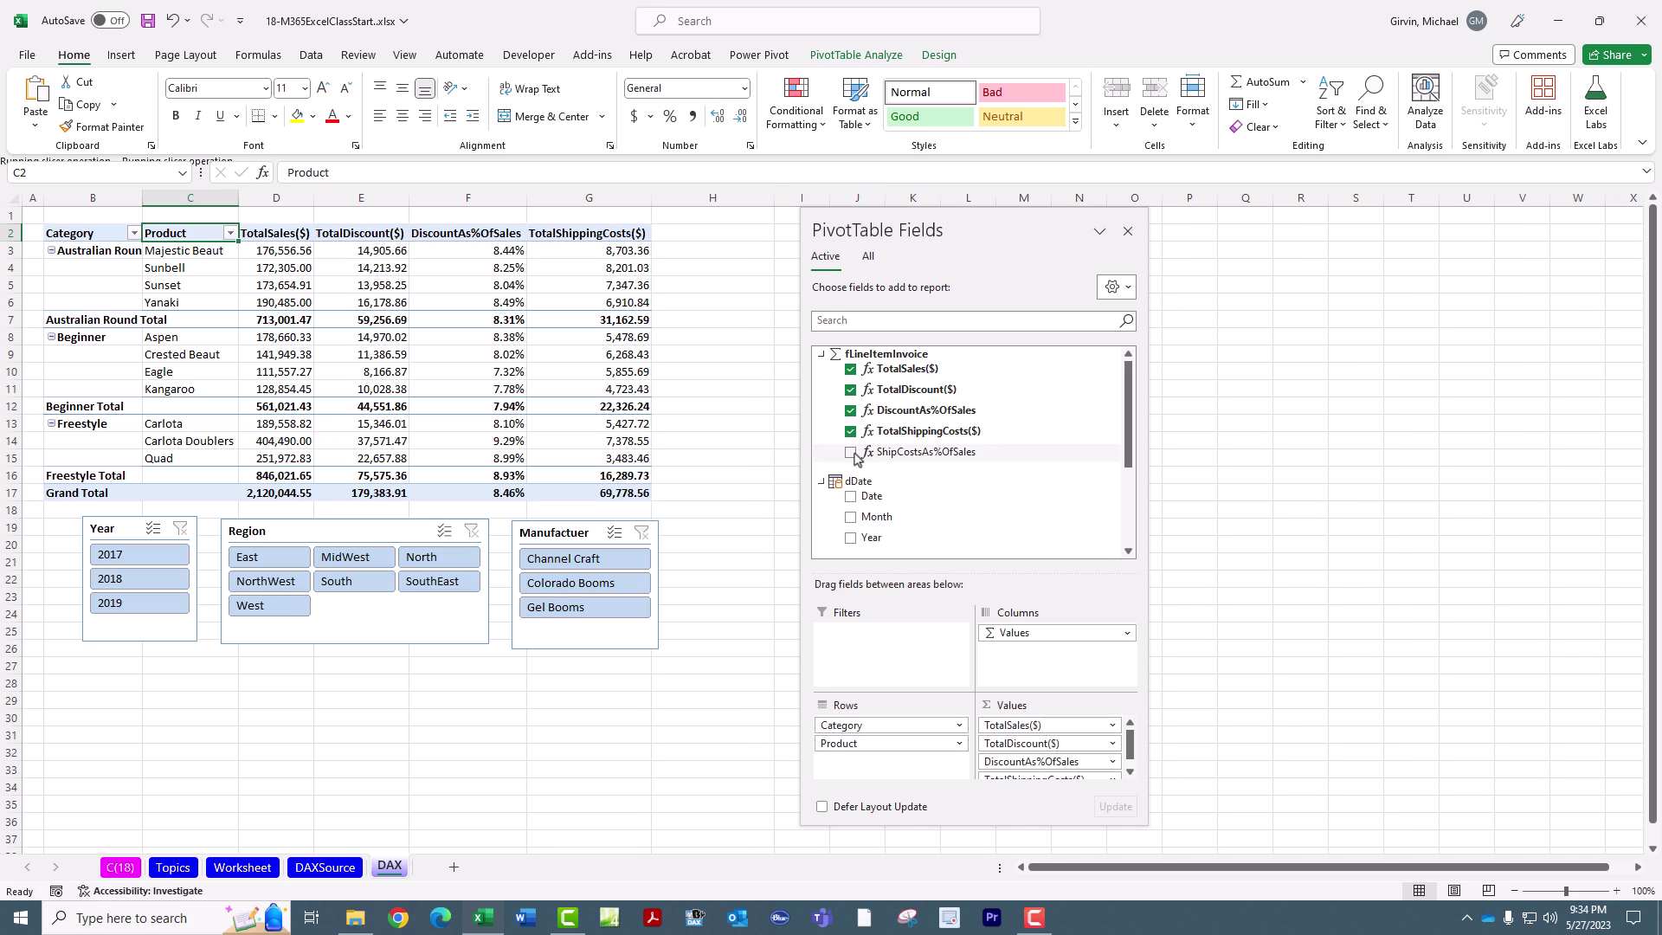
click(851, 452)
Filter the PivotTable to the West region and the year 2018 with the slicers, and move the field list aside.
click(284, 604)
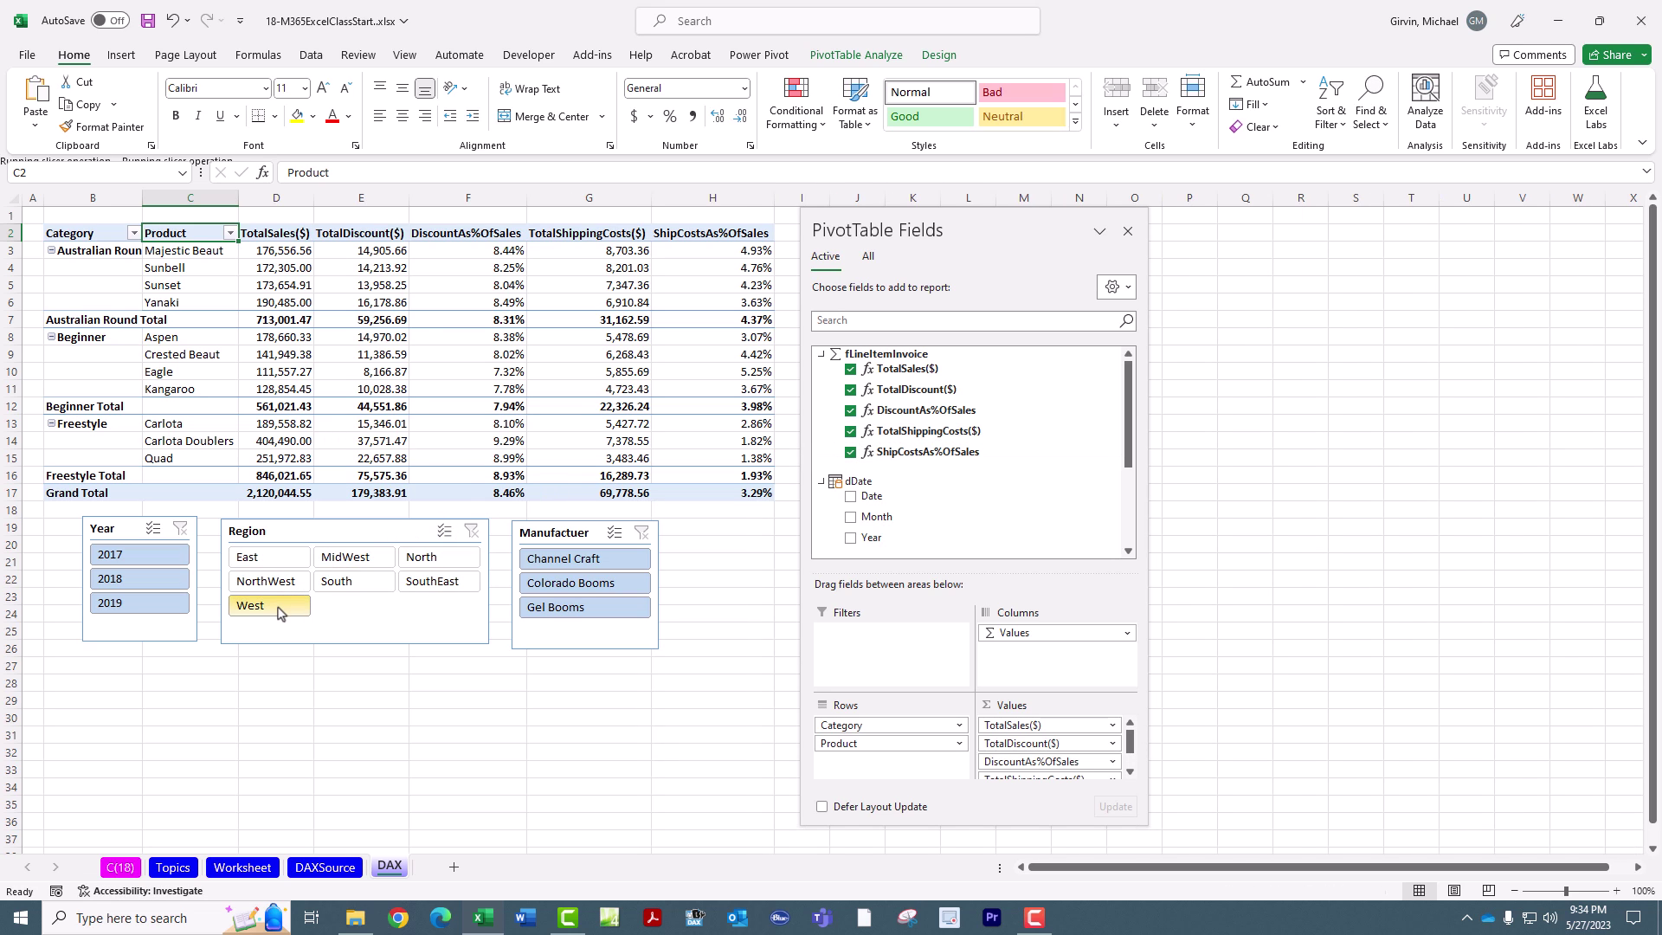
click(155, 582)
drag(912, 220, 1074, 242)
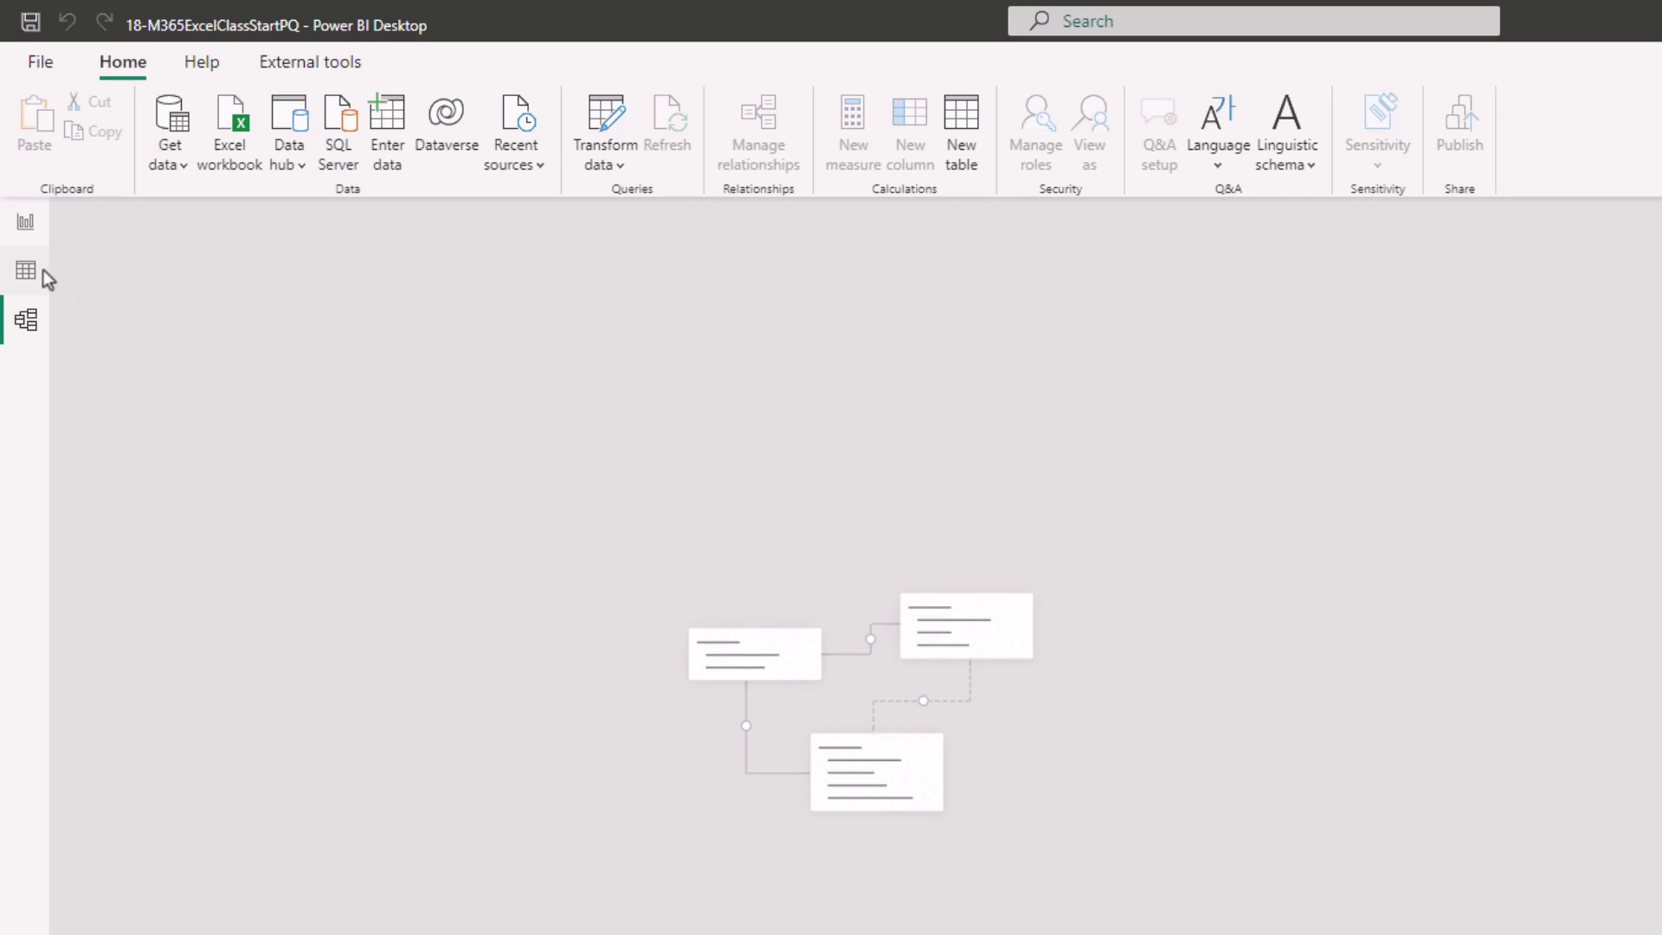
In the Power BI Desktop file 18-M365ExcelClassStartPQ, open the Power Query Editor and display the fLineItemInvoicePQ query.
click(26, 271)
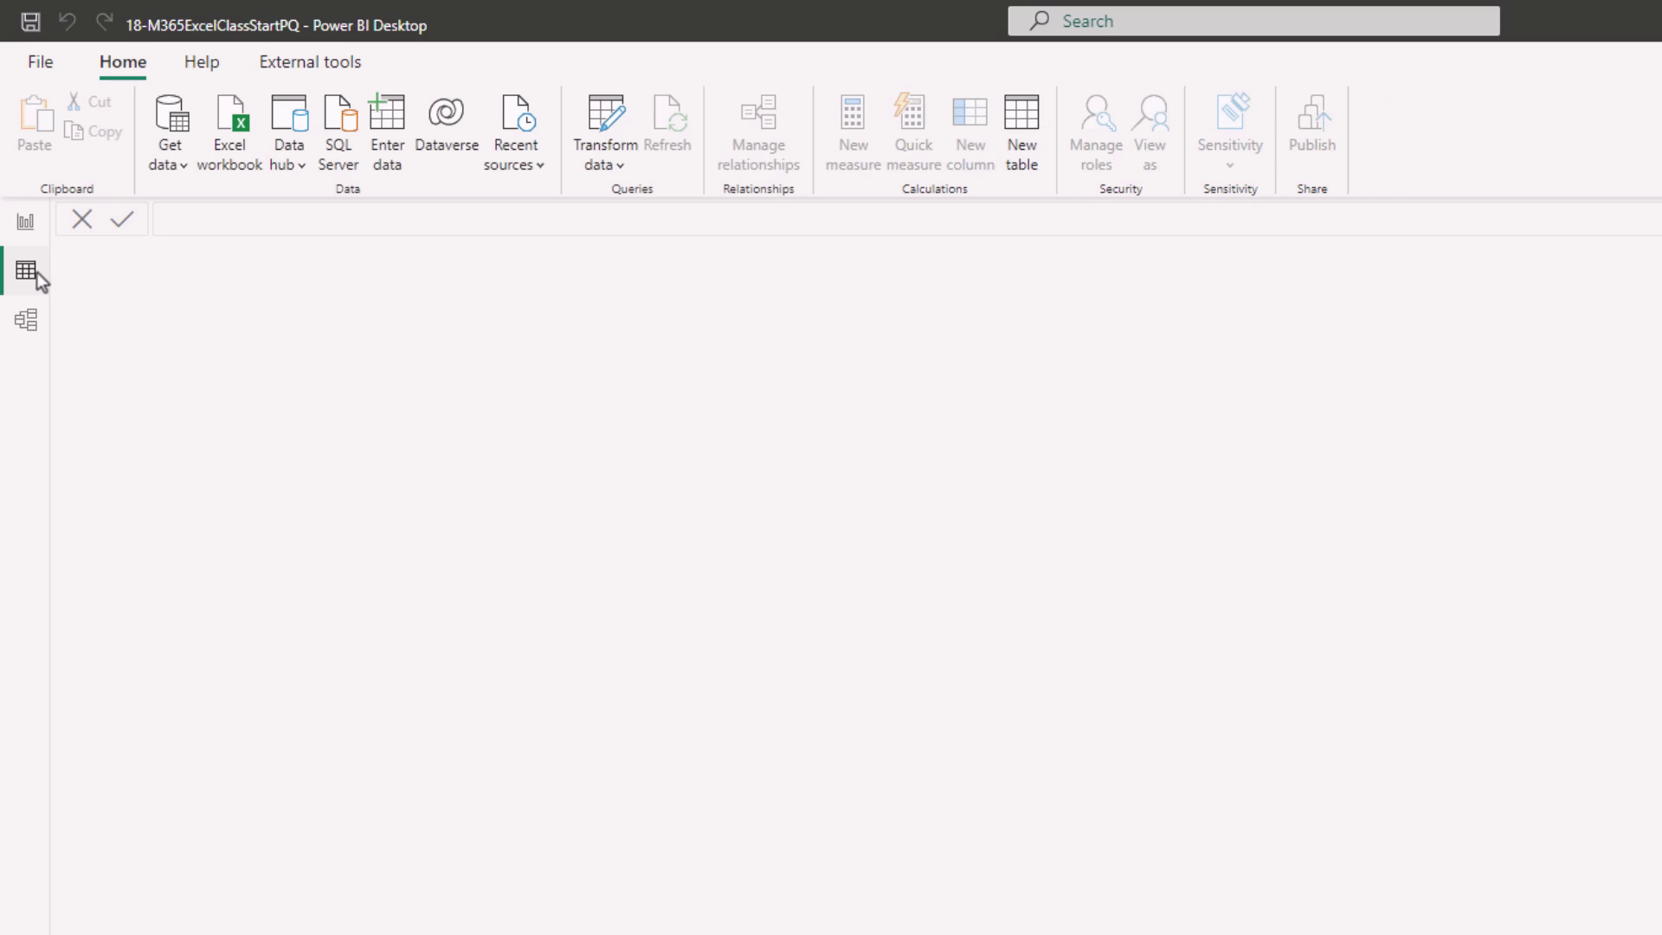
click(607, 116)
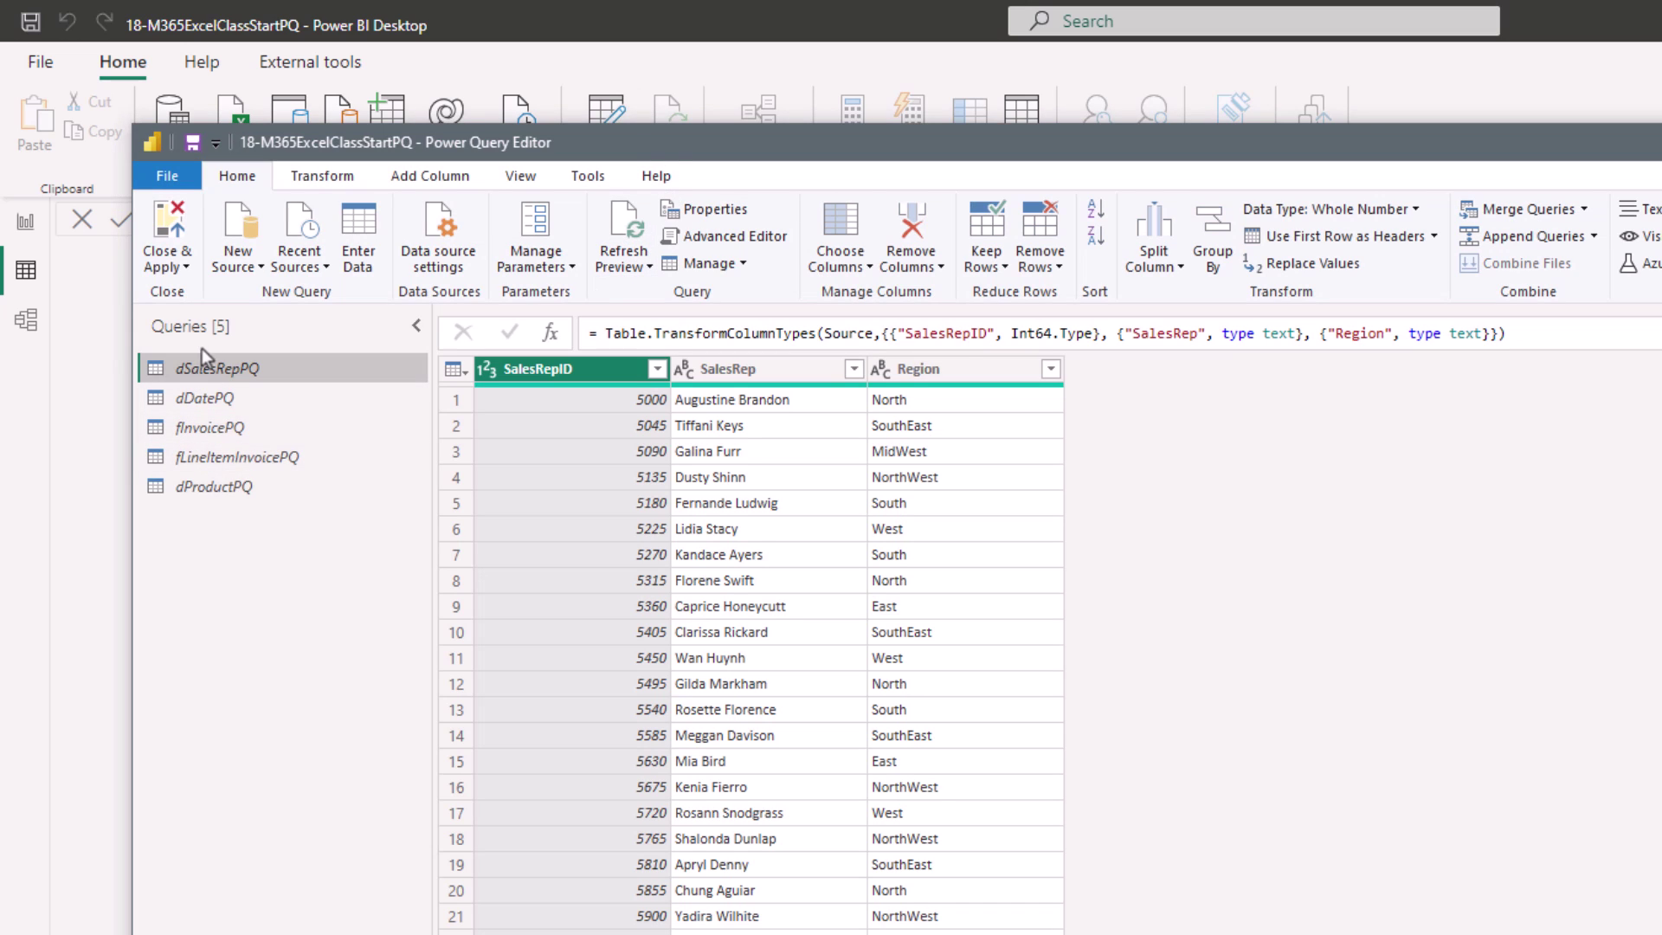
right_click(263, 464)
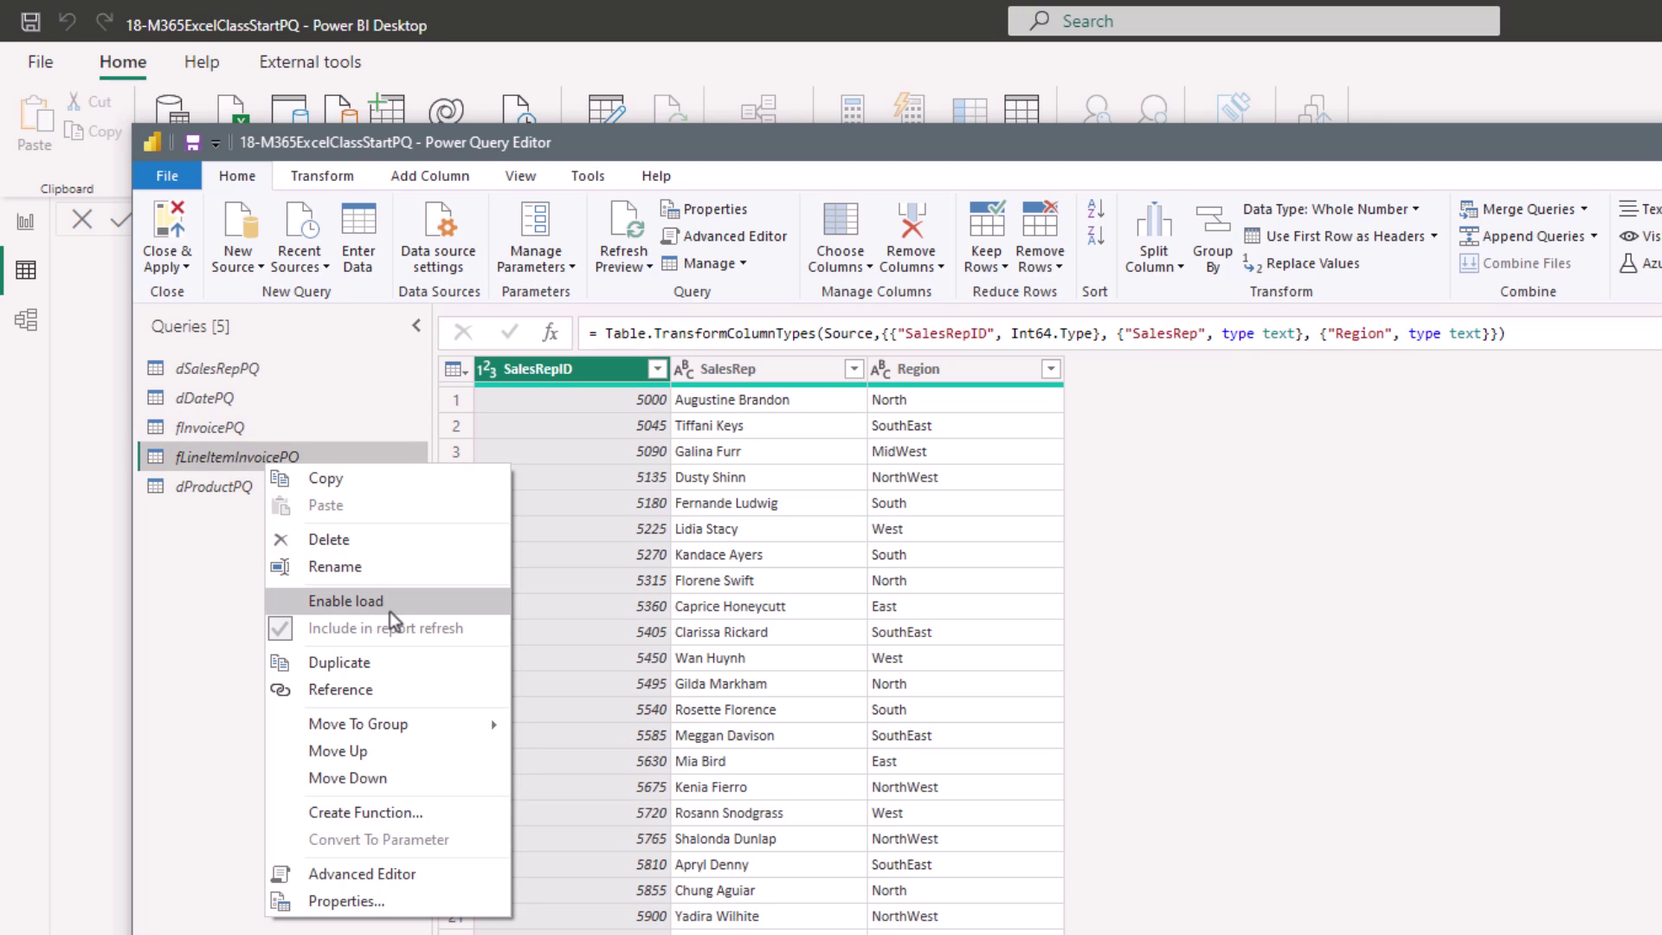
click(252, 464)
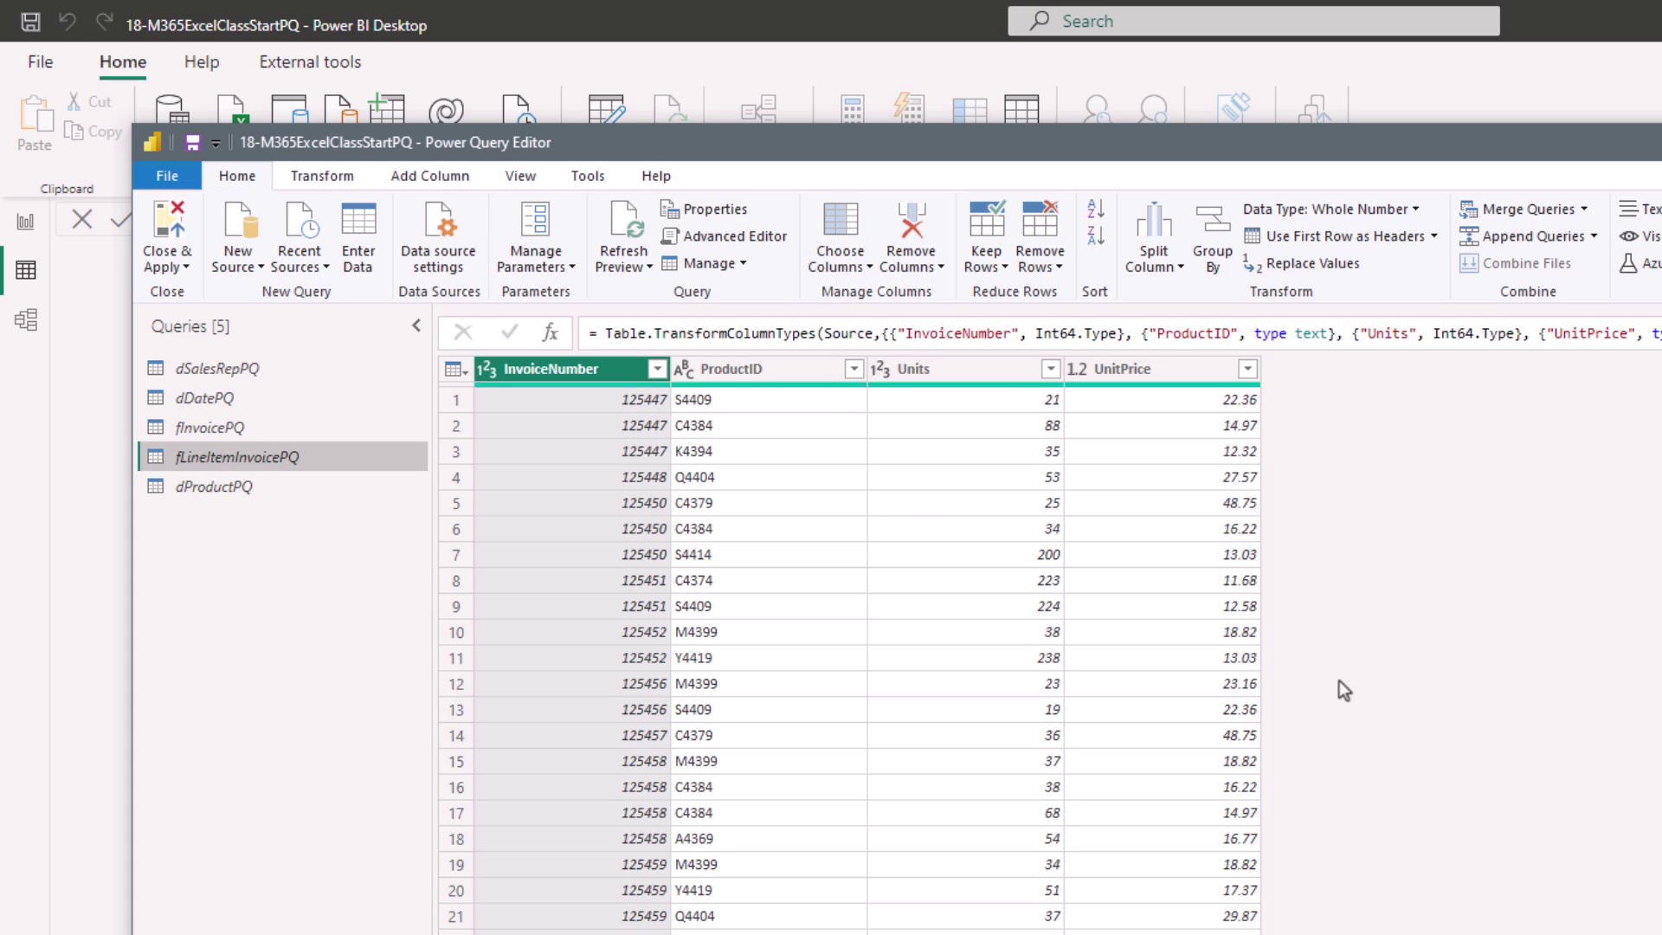
Add a column to fLineItemInvoicePQ that multiplies UnitPrice by Units, and name it LineSales in the formula.
click(1149, 374)
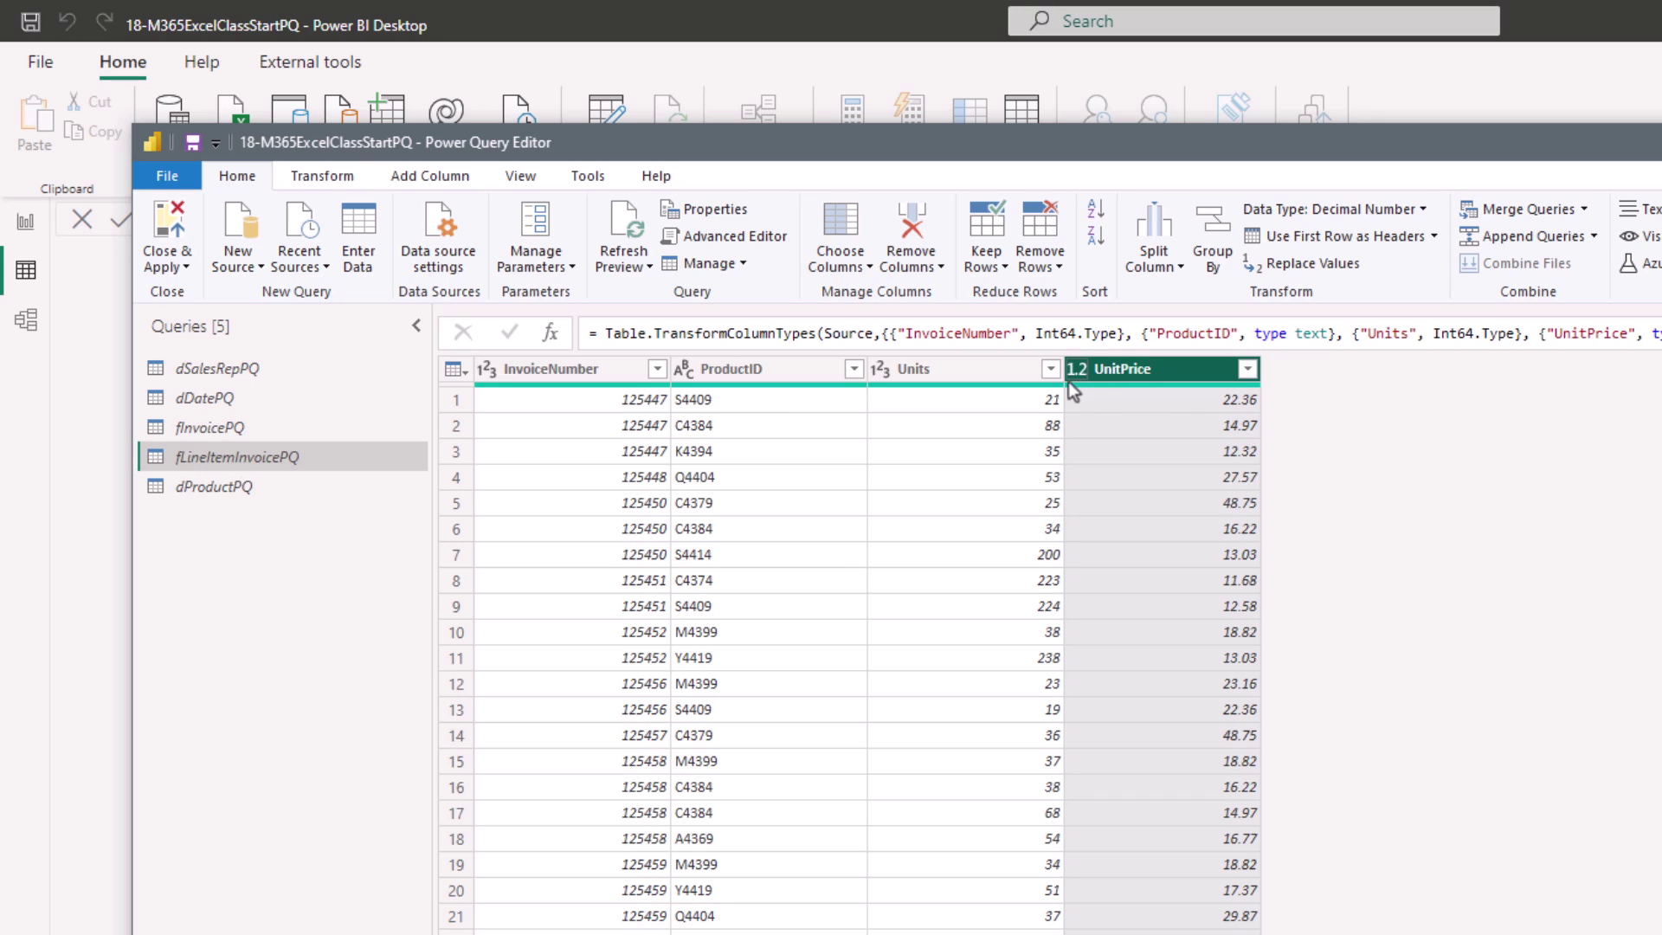
ctrl+click(943, 377)
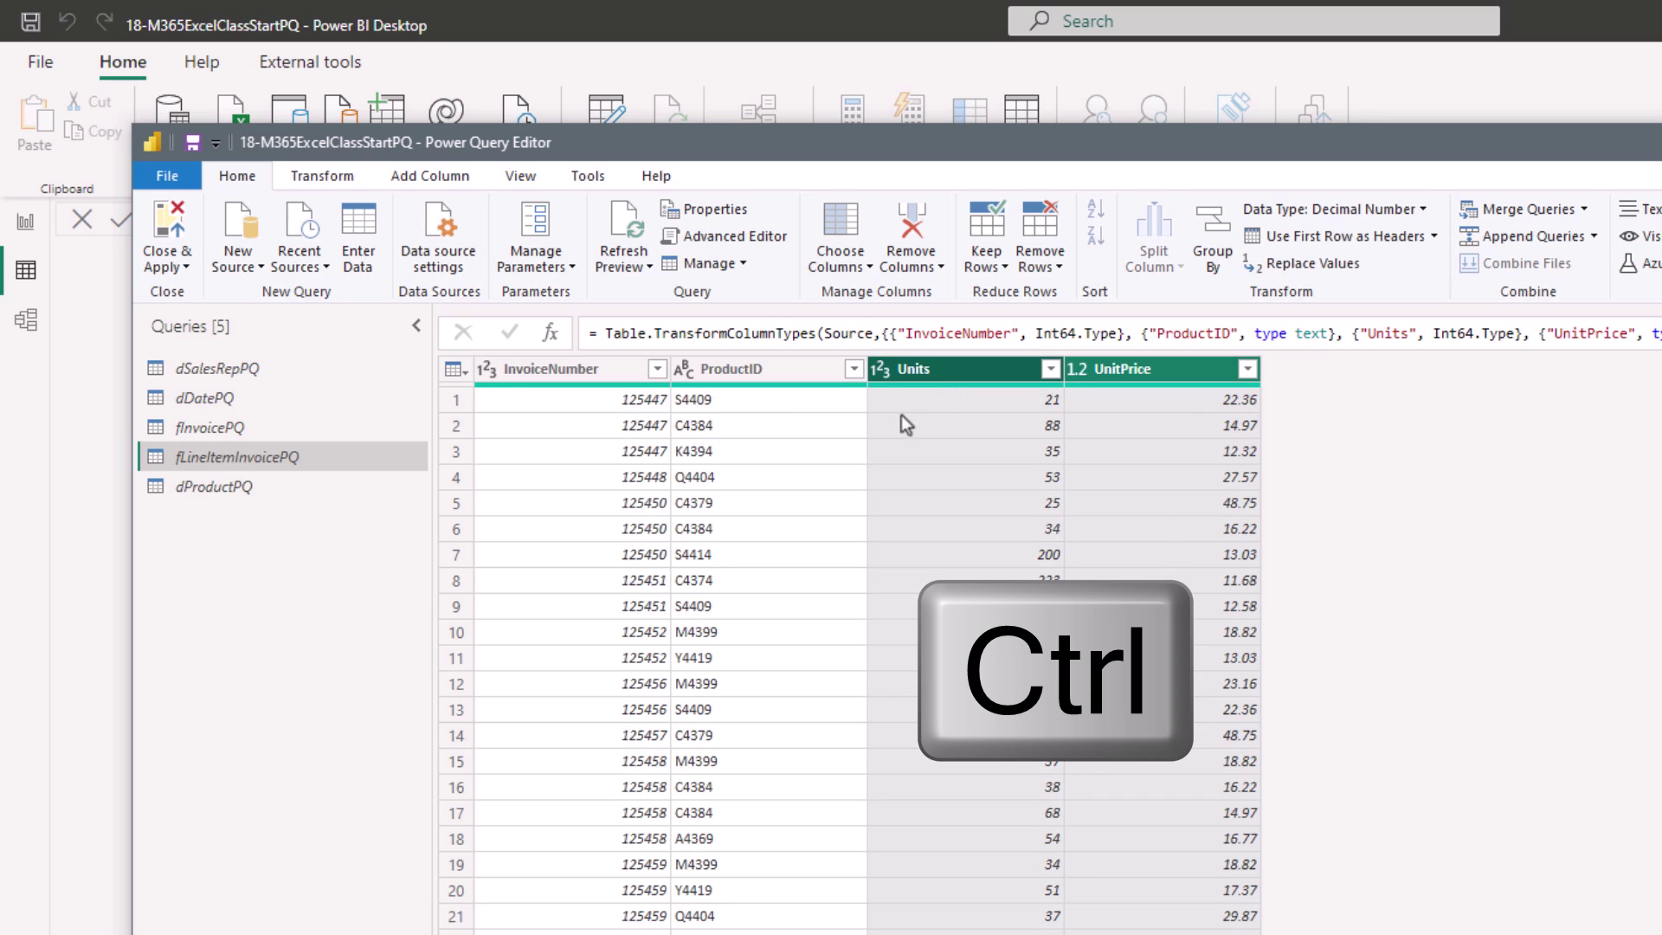
click(431, 175)
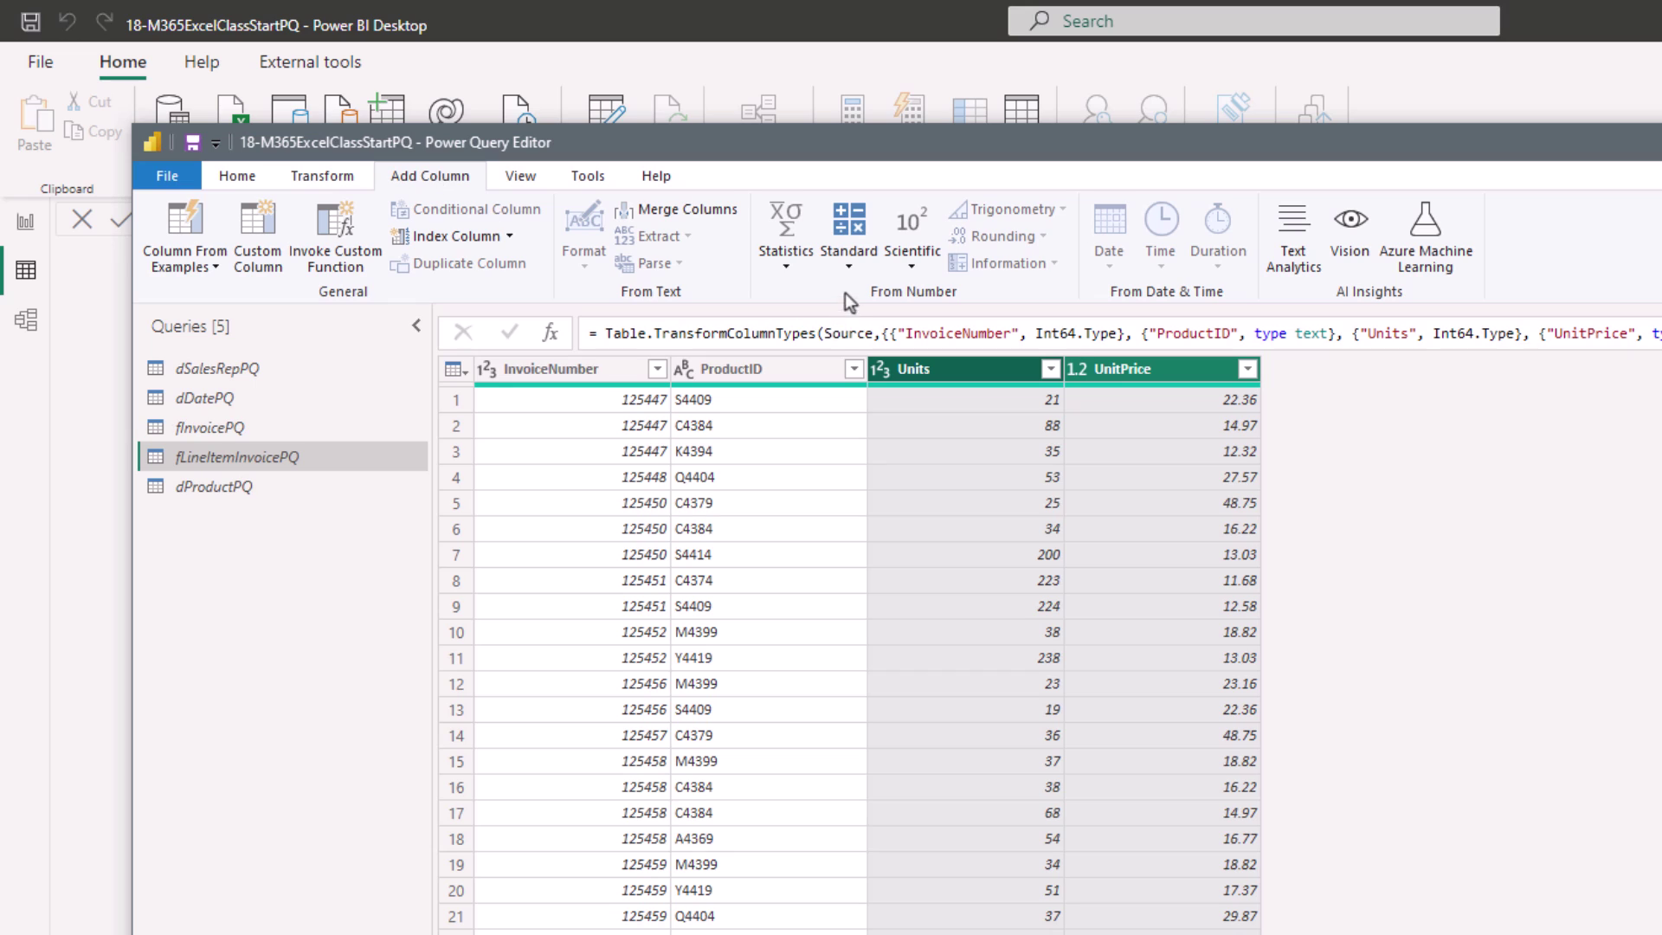
click(848, 269)
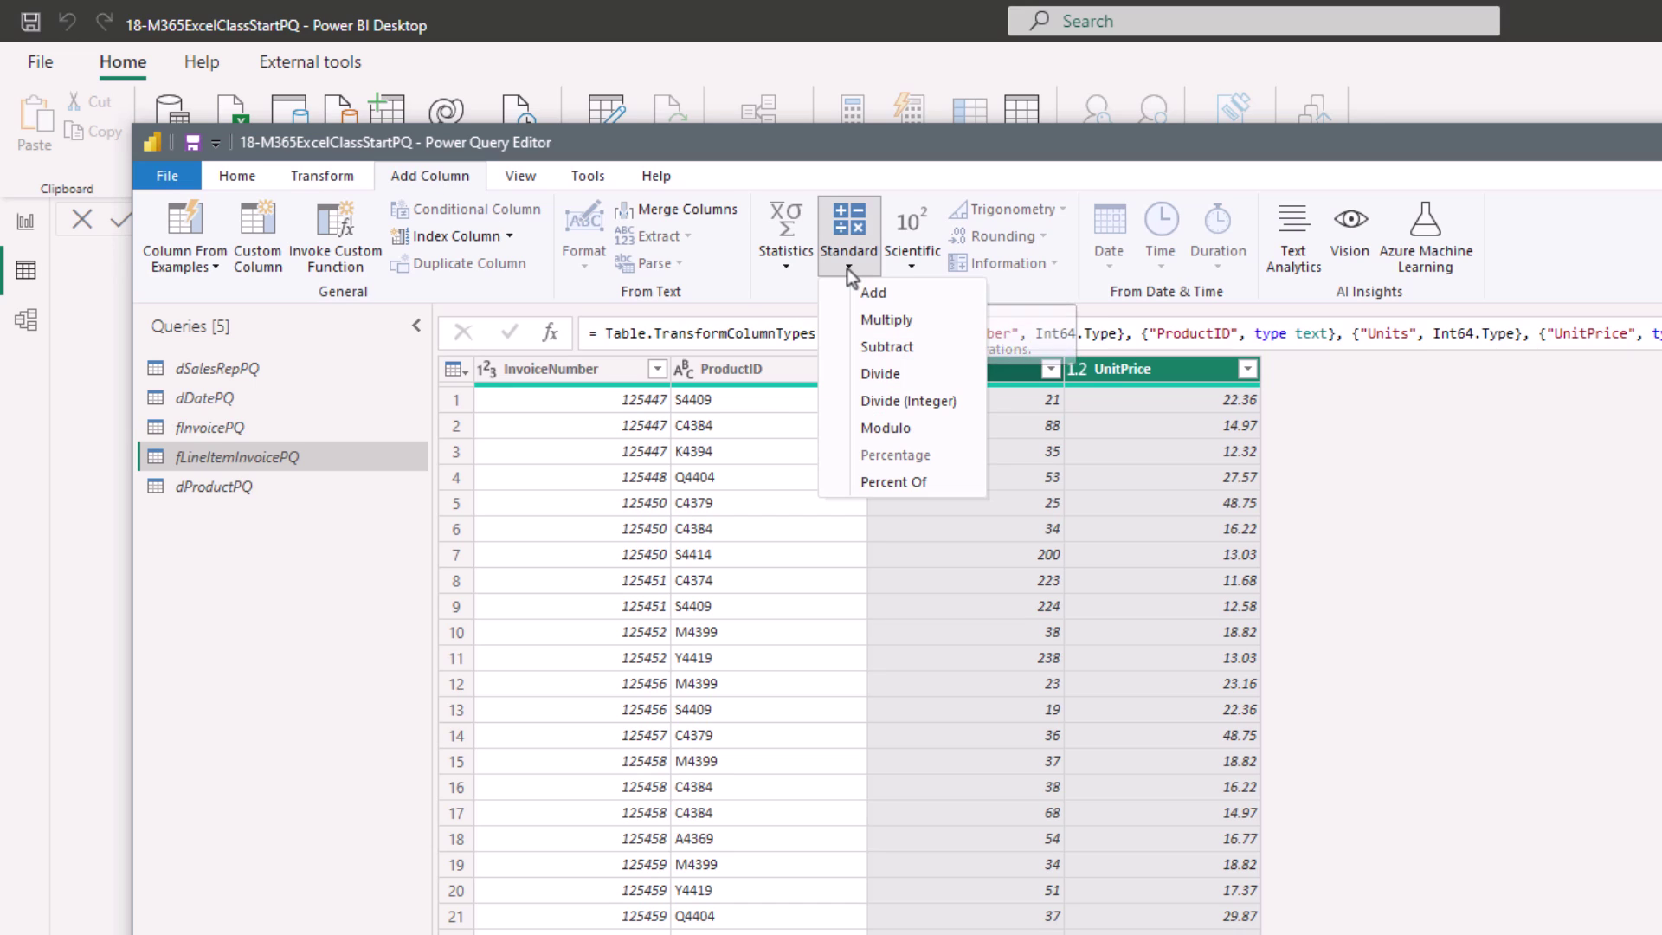
click(839, 329)
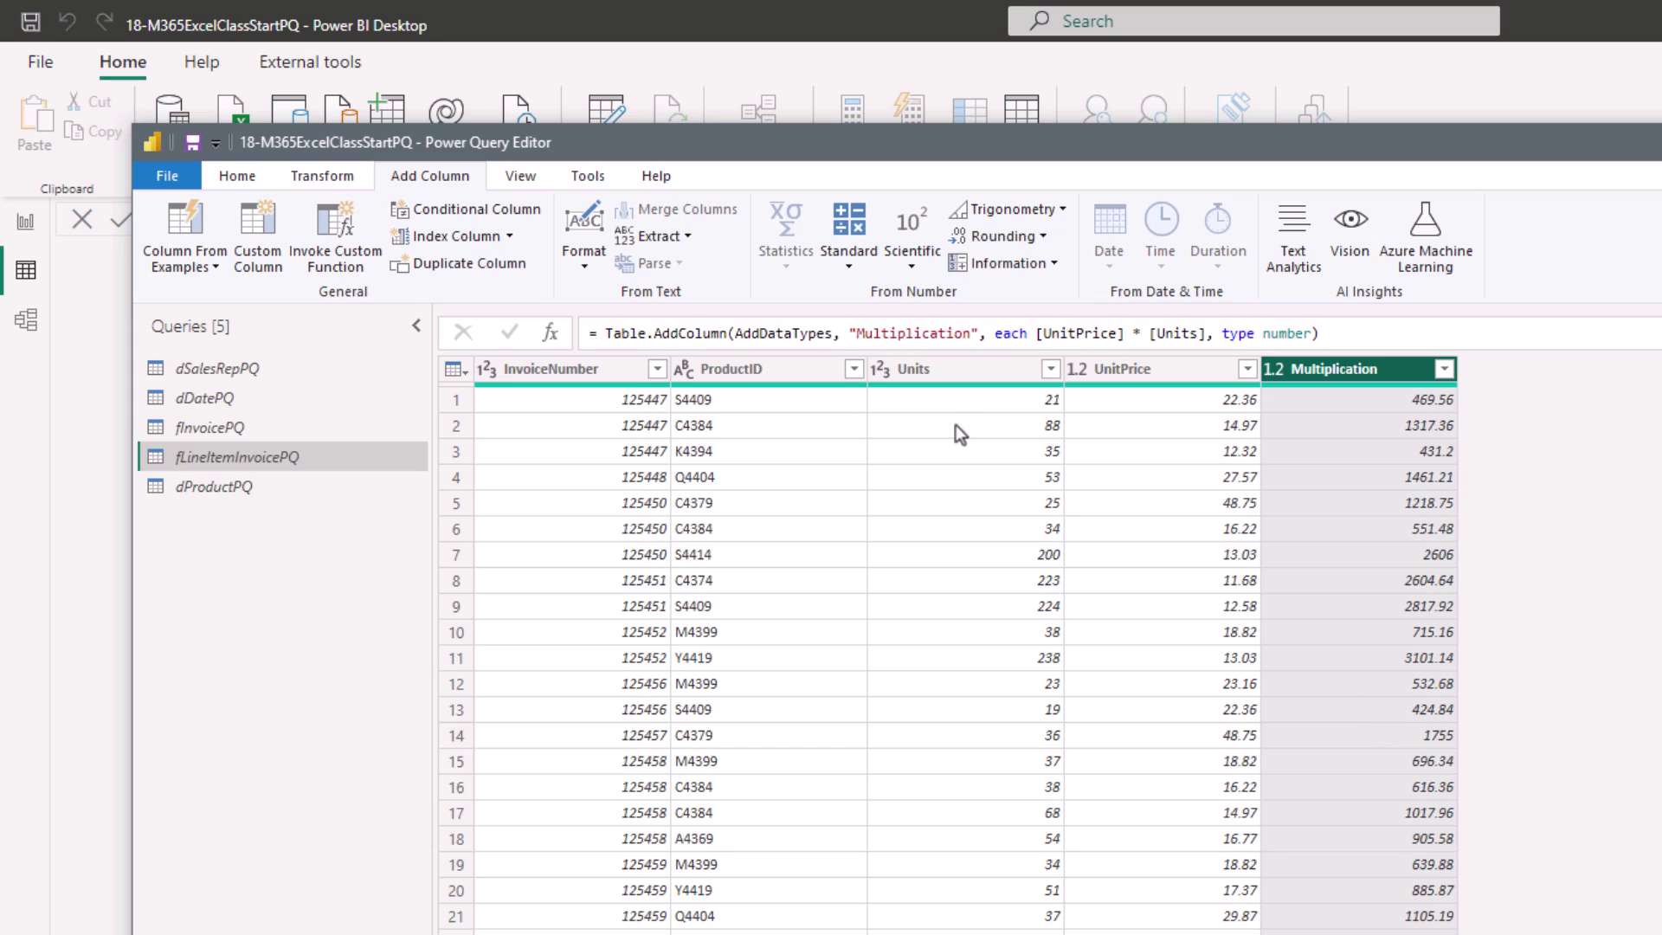
double_click(920, 335)
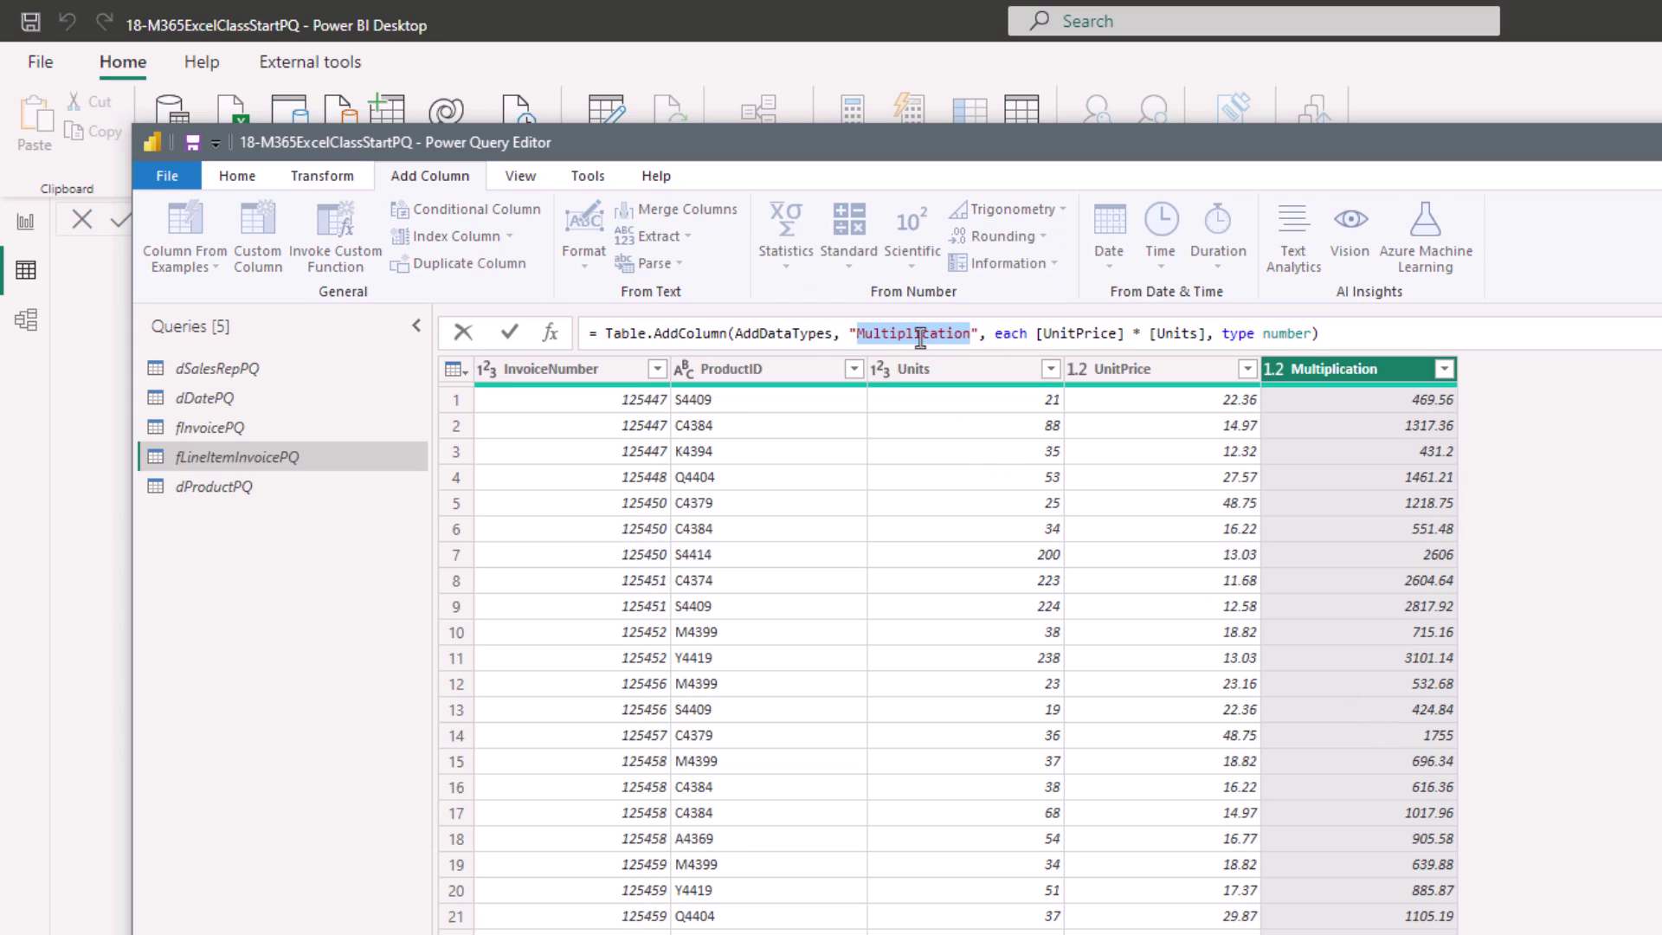
text(LineSales)
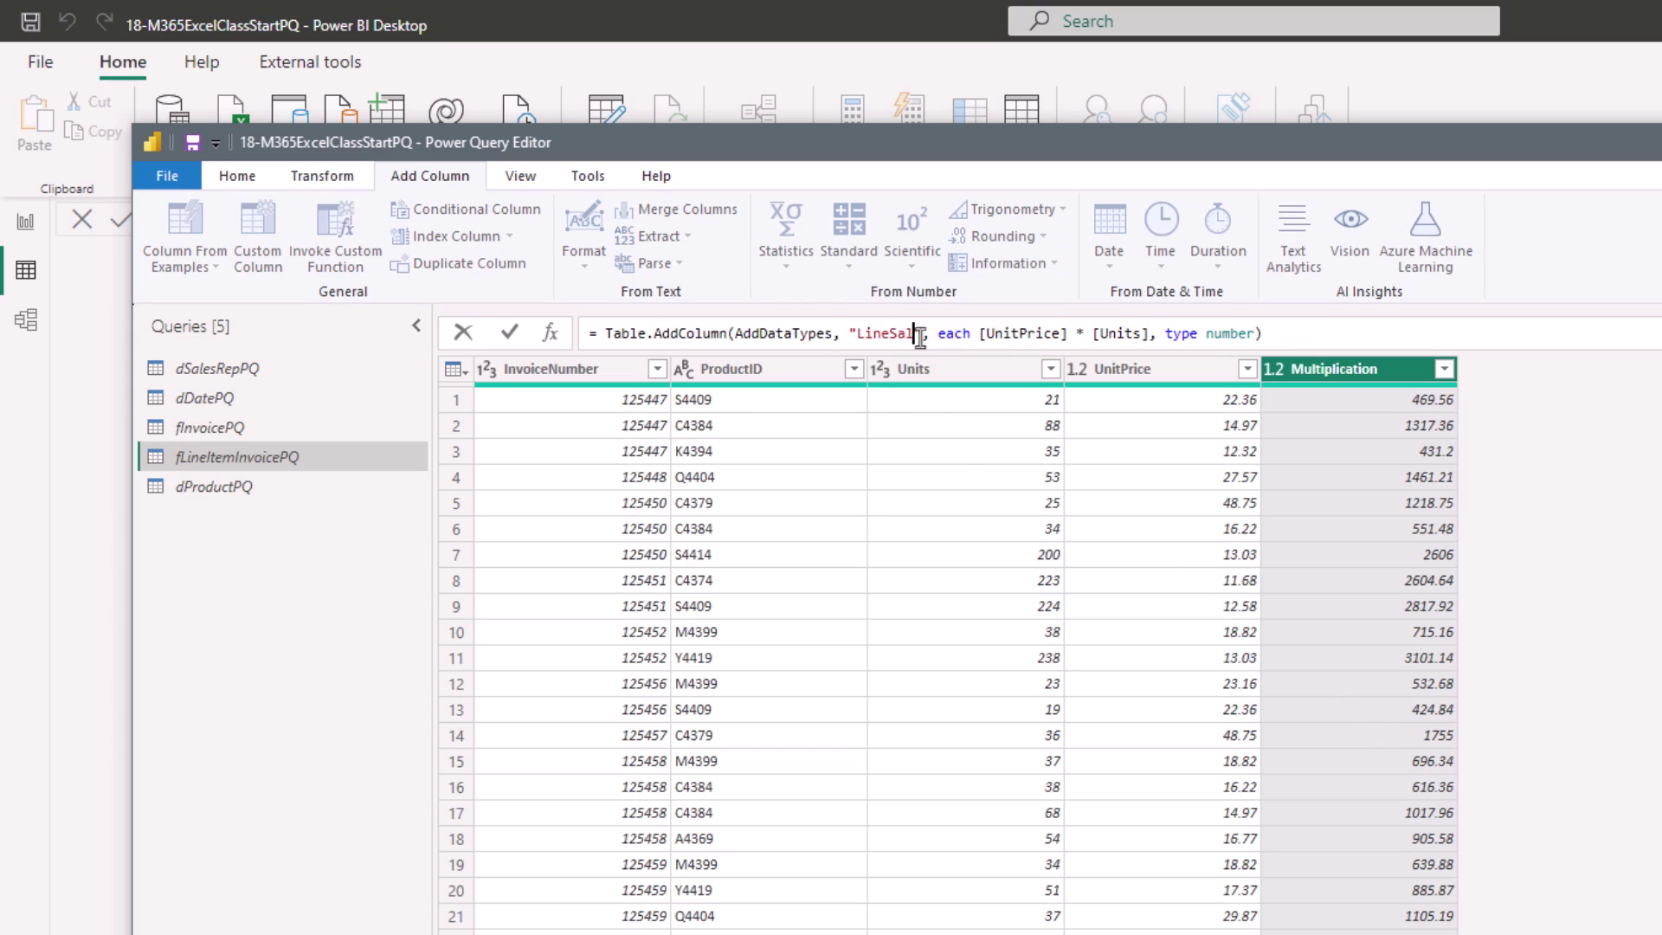
key(Return)
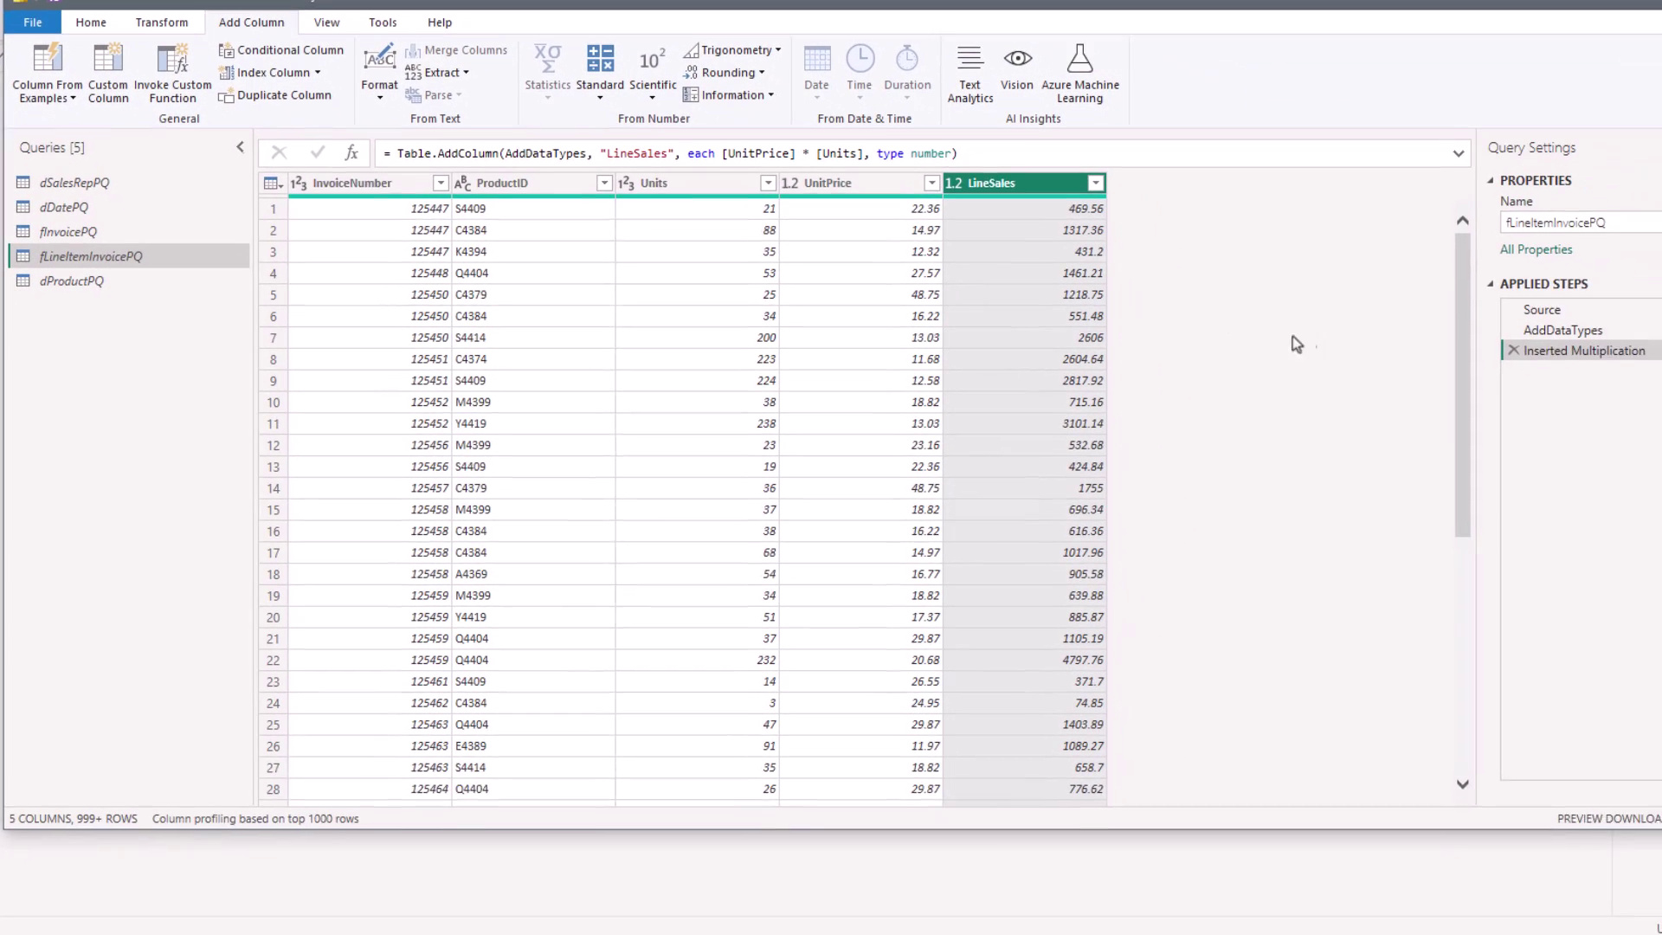
Rename the Inserted Multiplication applied step as CalLineSales.
key(F2)
text(CalcLineSales)
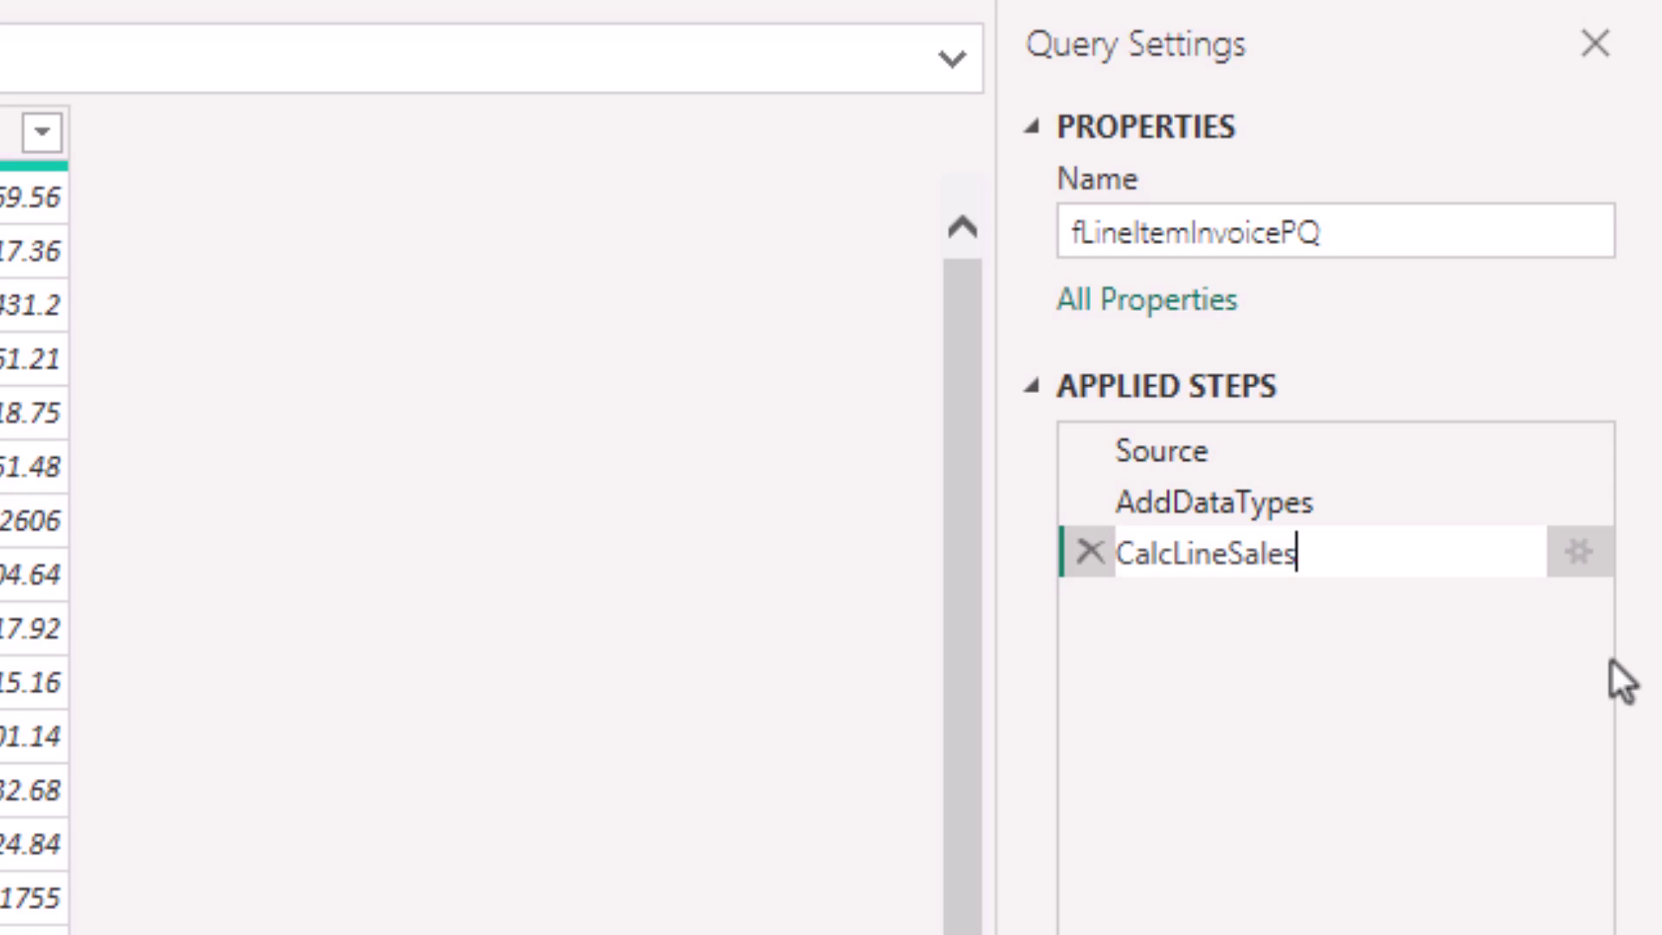
key(Return)
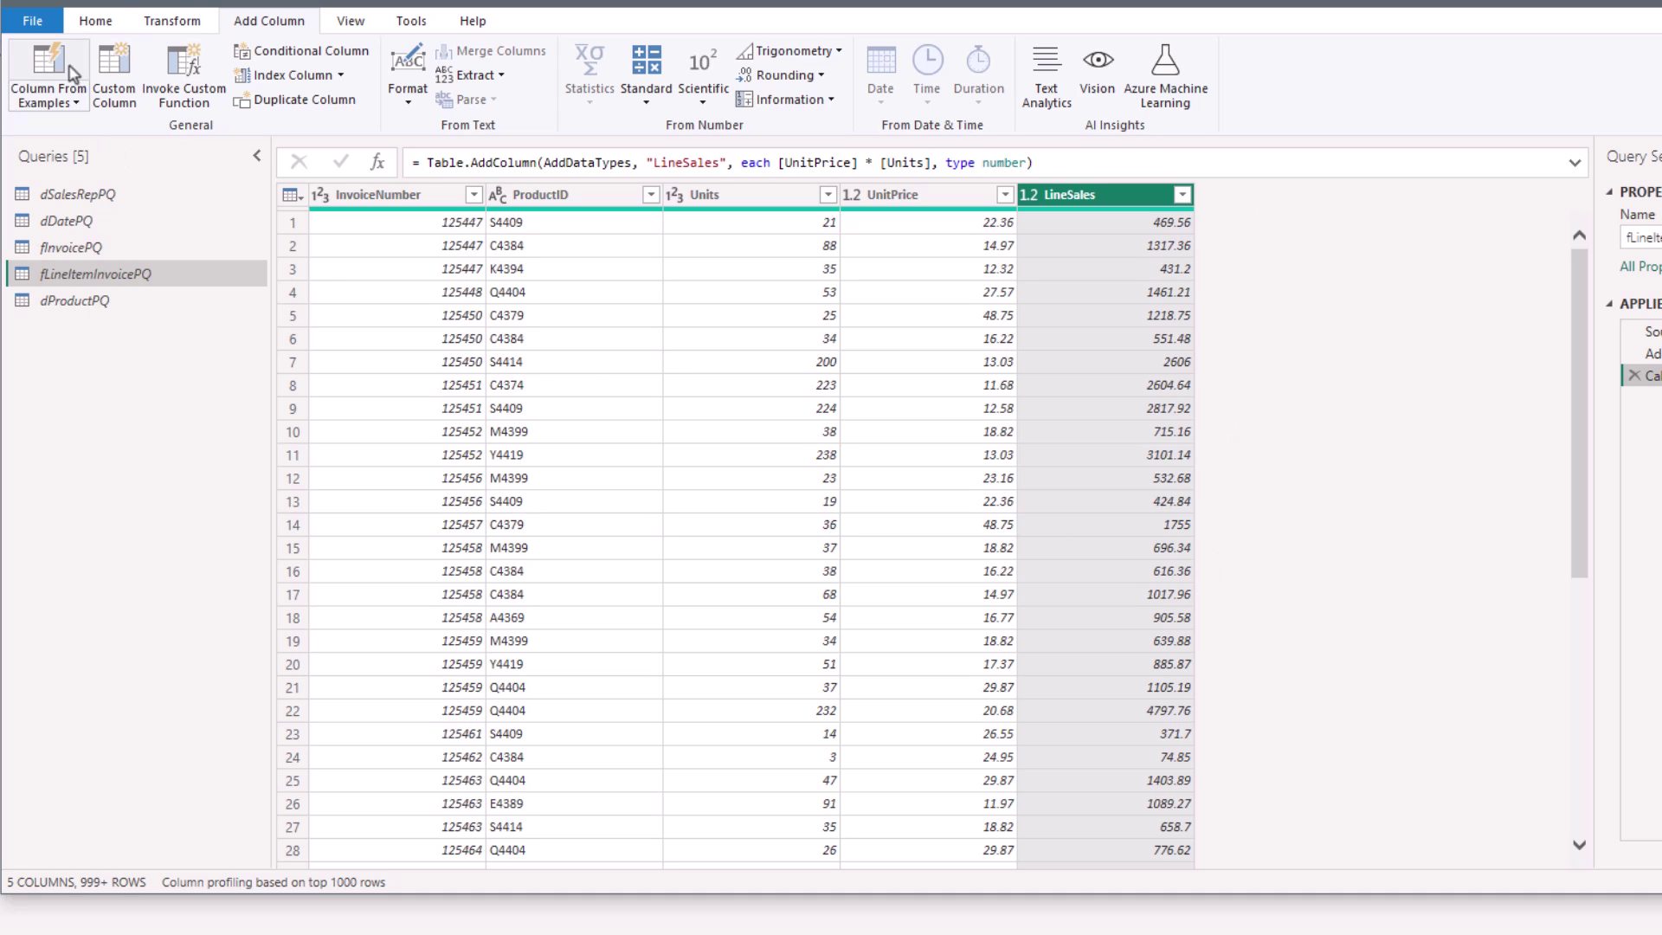
Merge fLineItemInvoicePQ with dProductPQ on ProductID in both tables, using a Left Outer join.
click(91, 20)
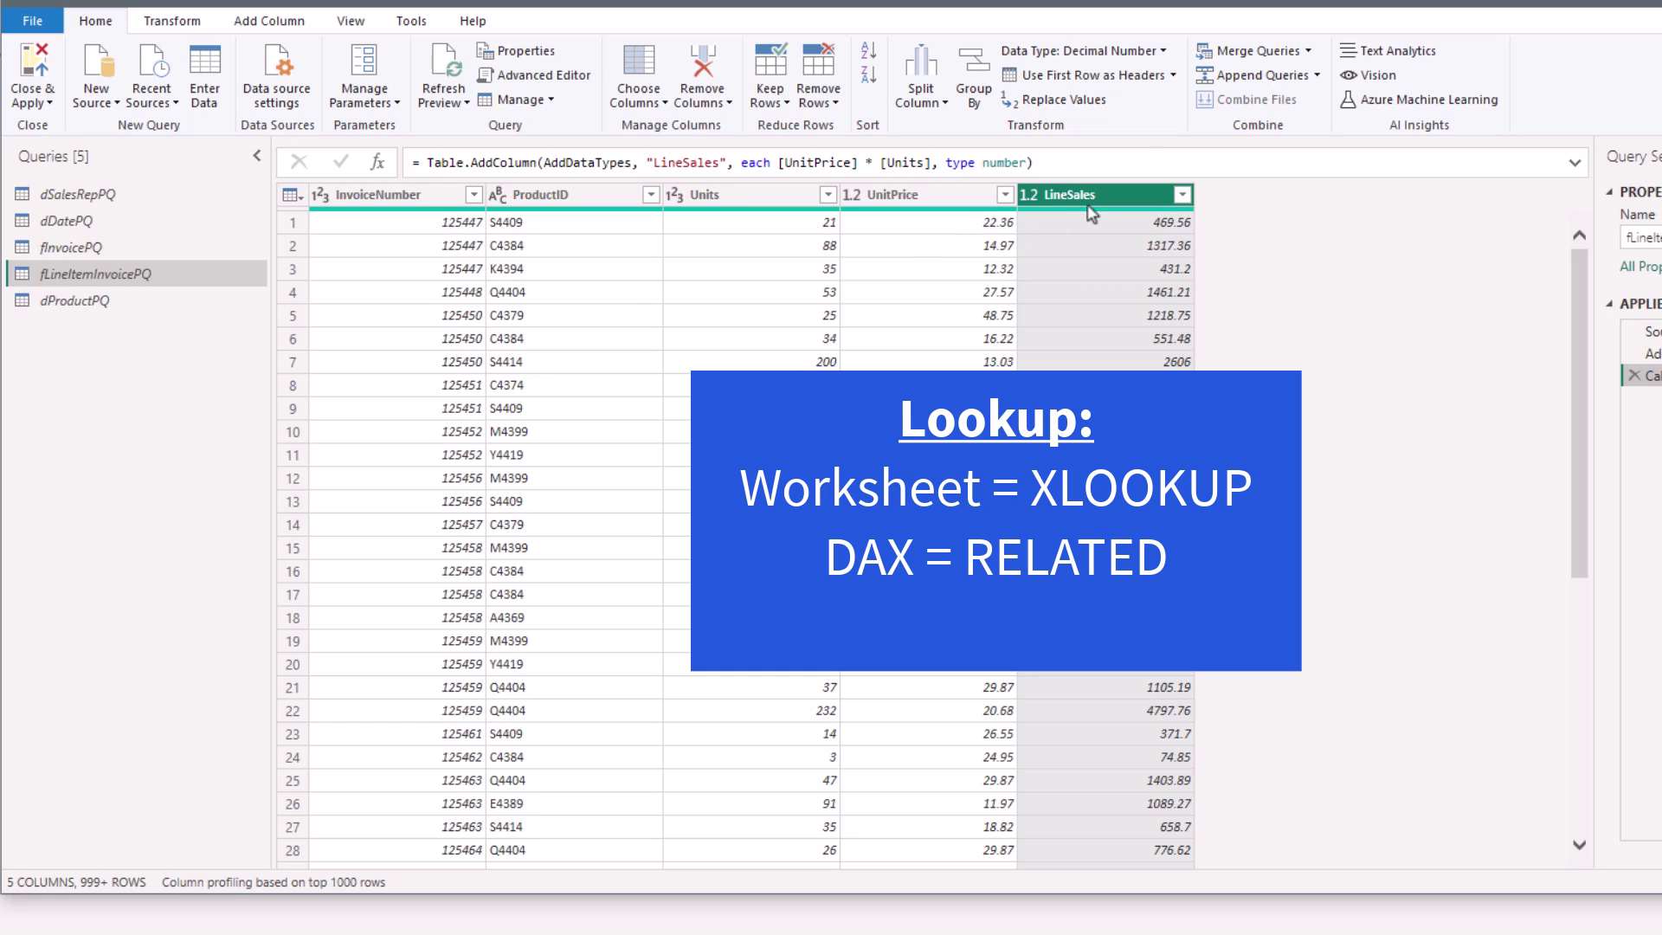
click(1310, 57)
click(1310, 57)
click(1310, 58)
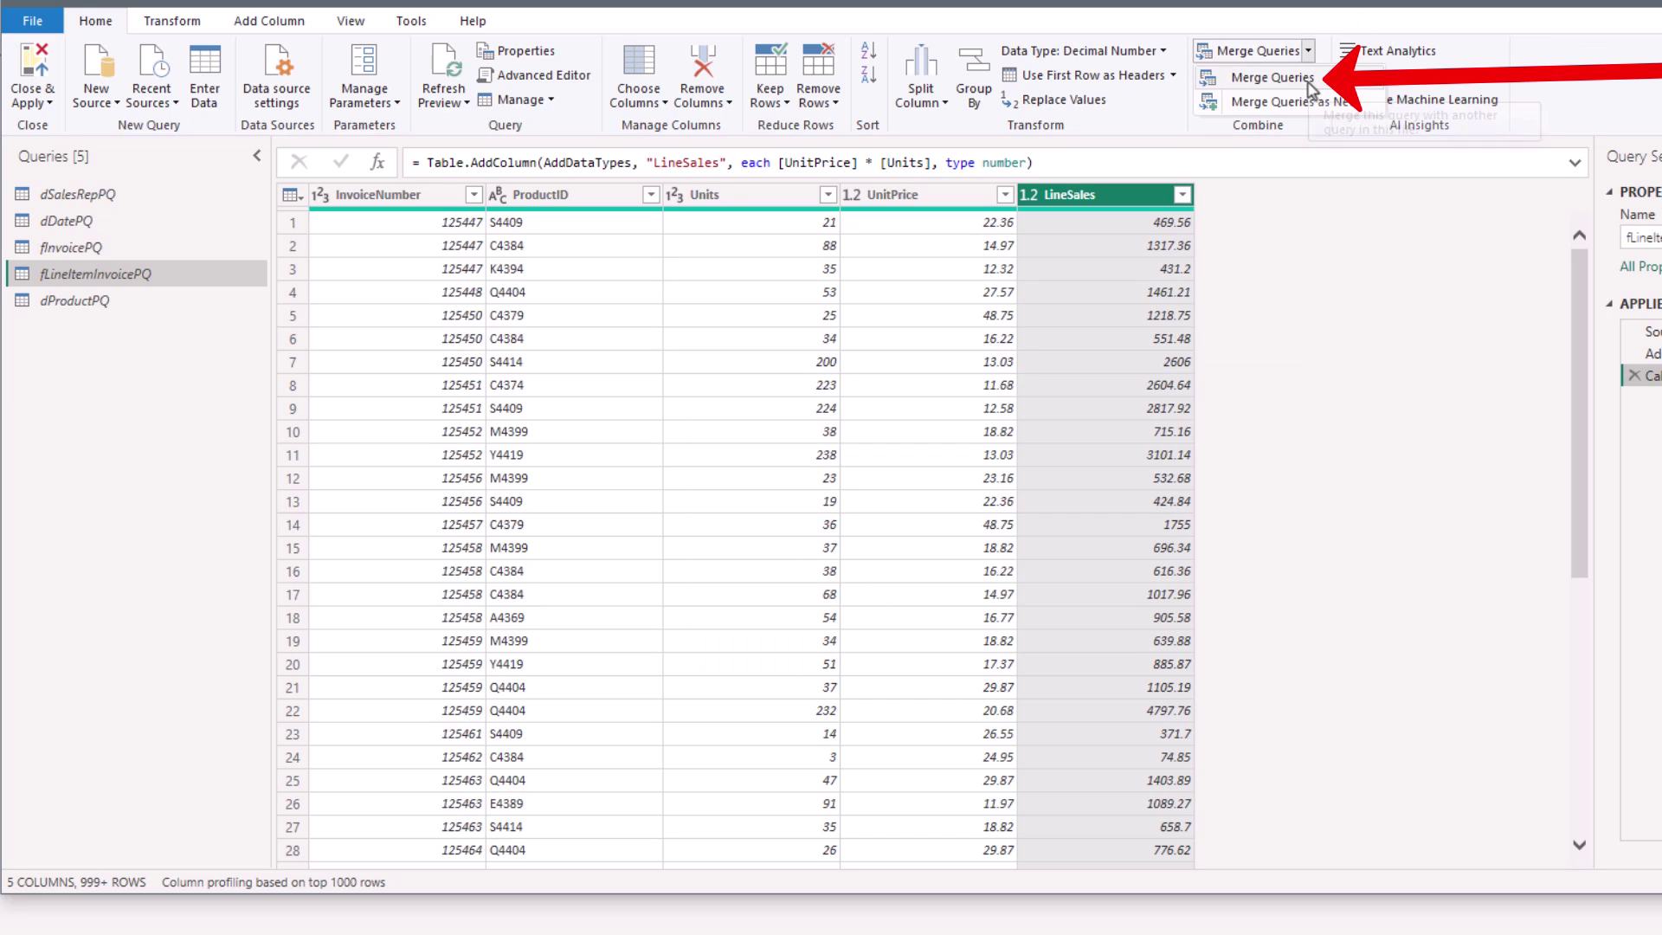
click(1269, 78)
click(757, 252)
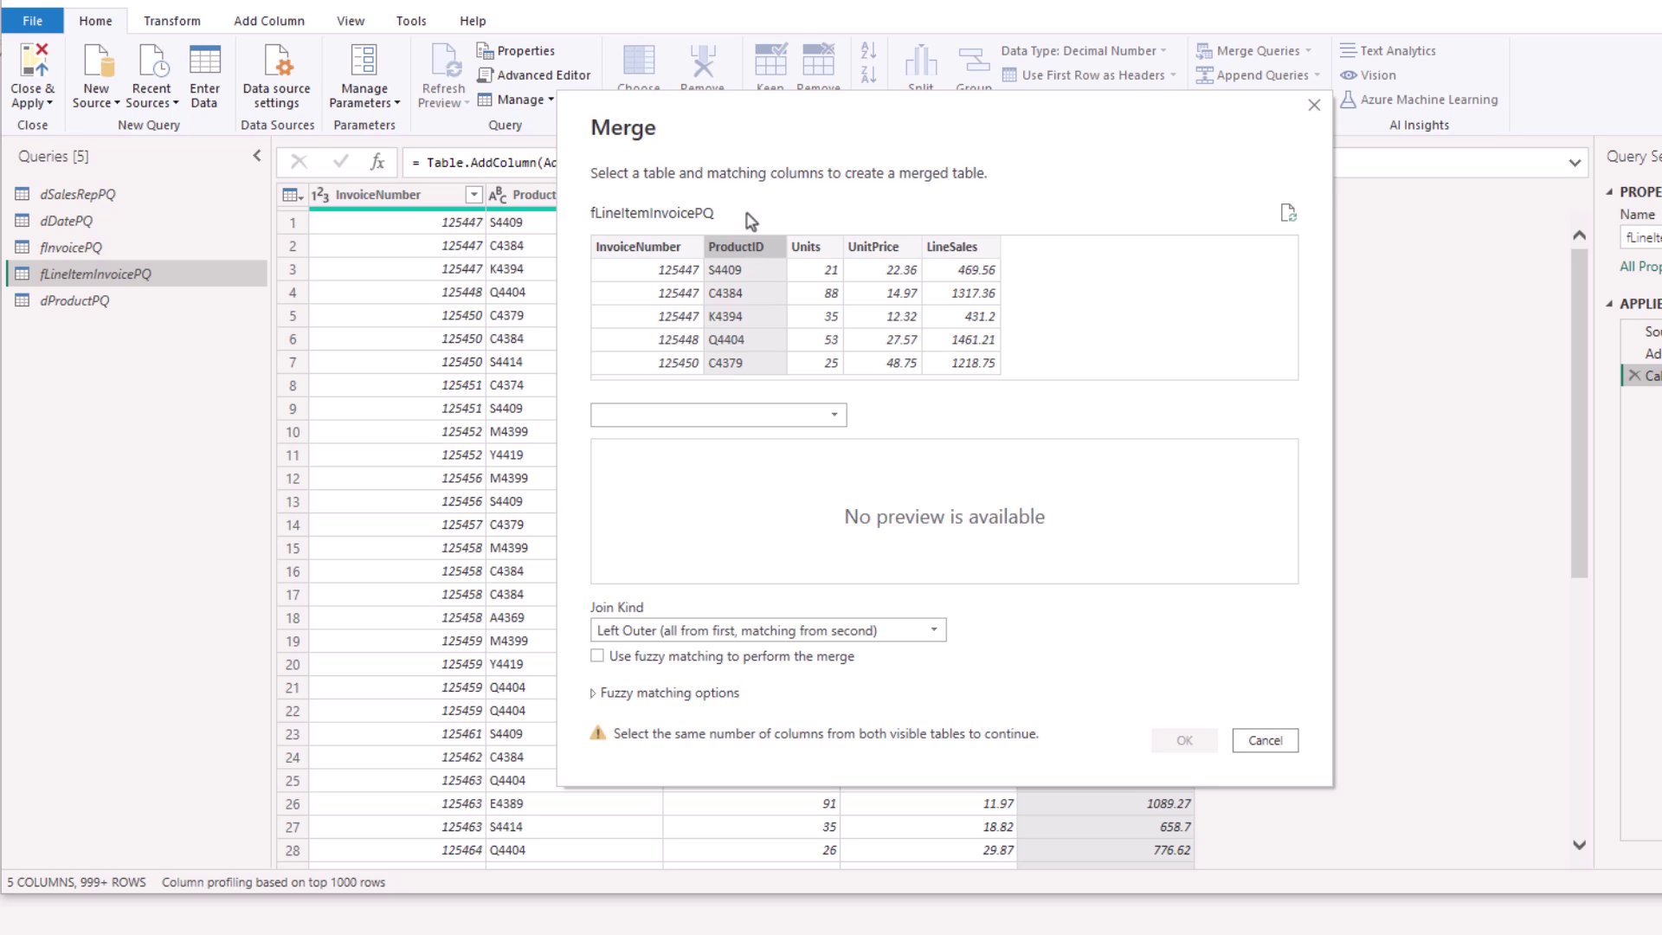
click(697, 418)
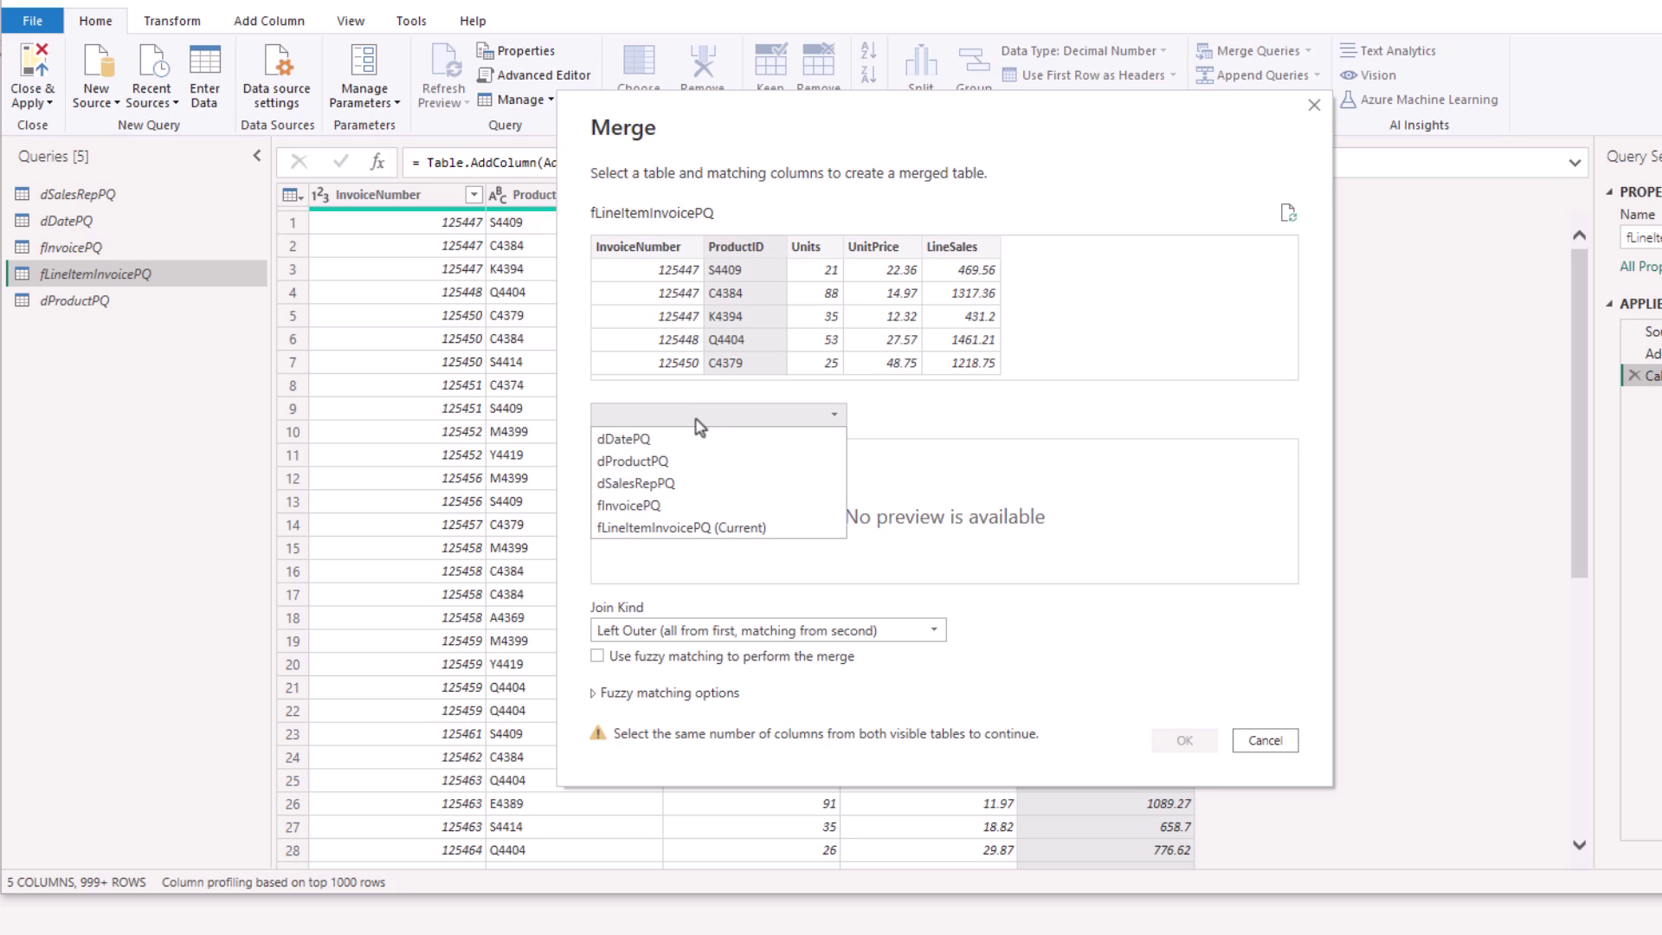
click(675, 466)
click(632, 452)
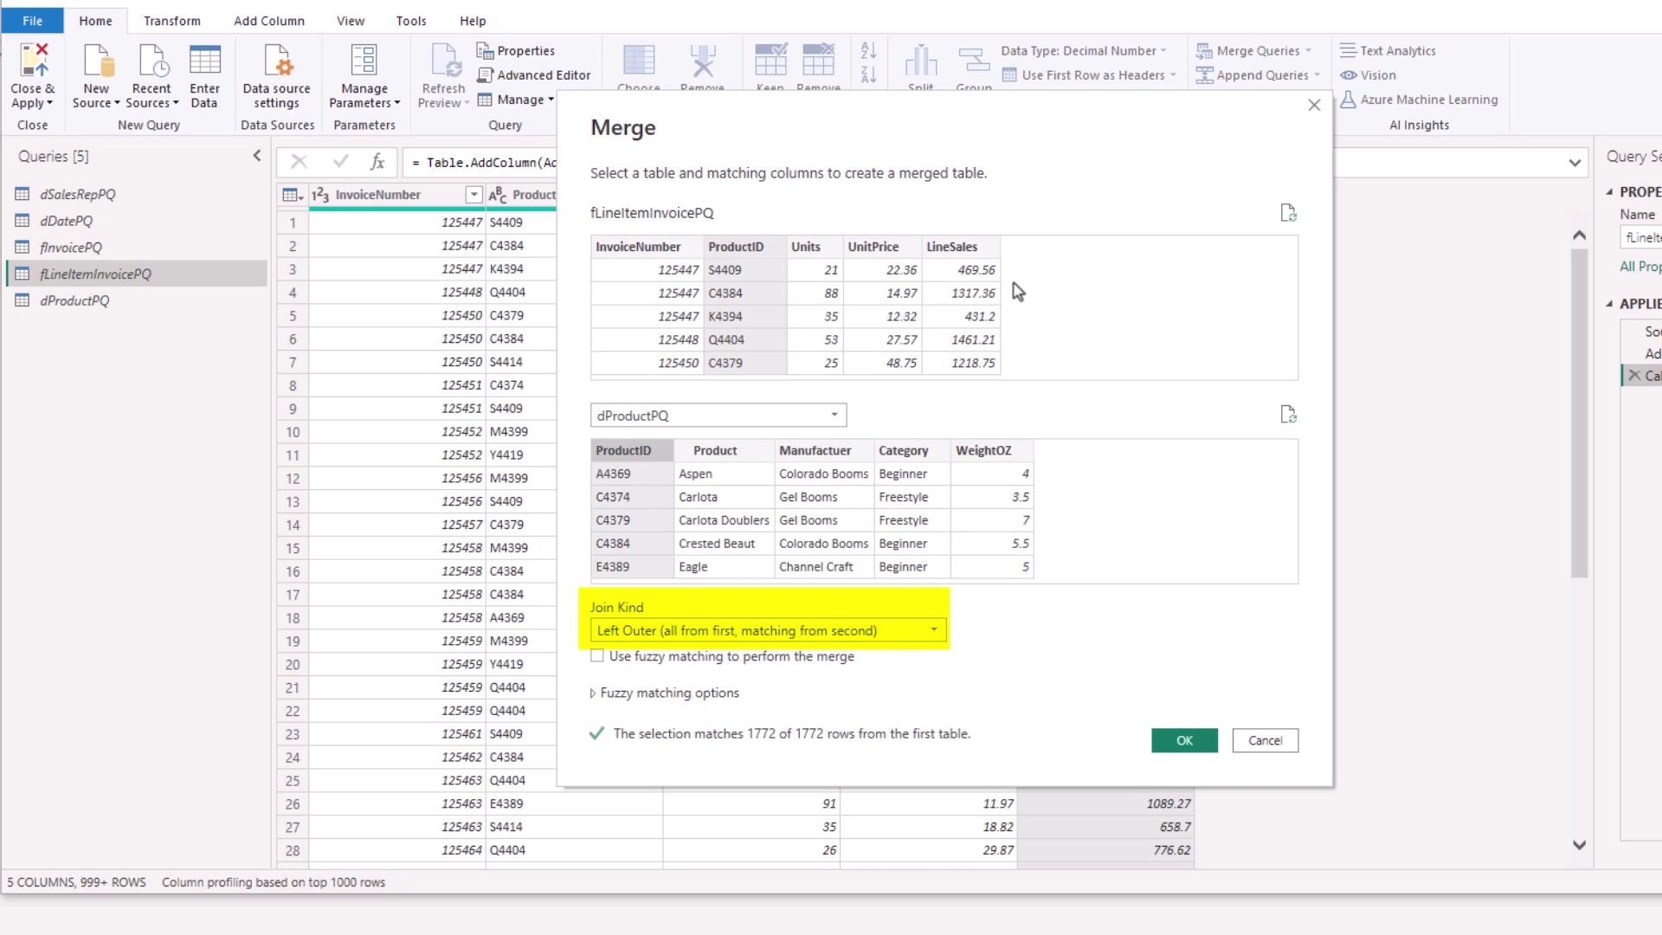
click(1185, 741)
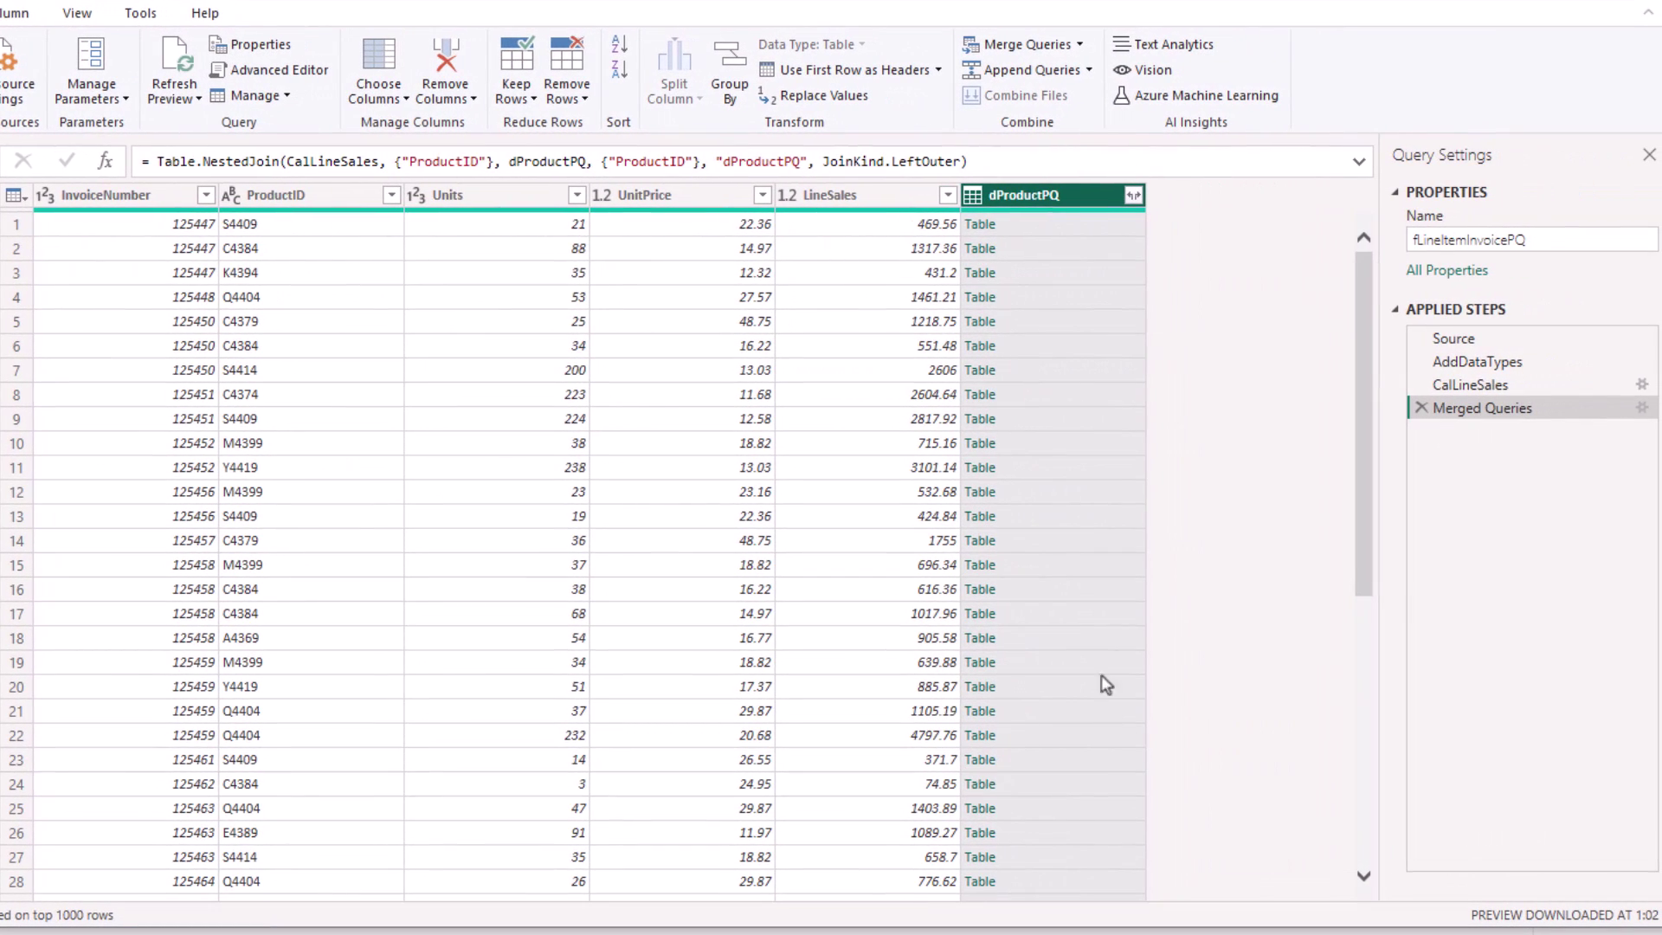
Expand only WeightOZ from the merged dProductPQ column, without using the original column name as prefix.
click(1133, 195)
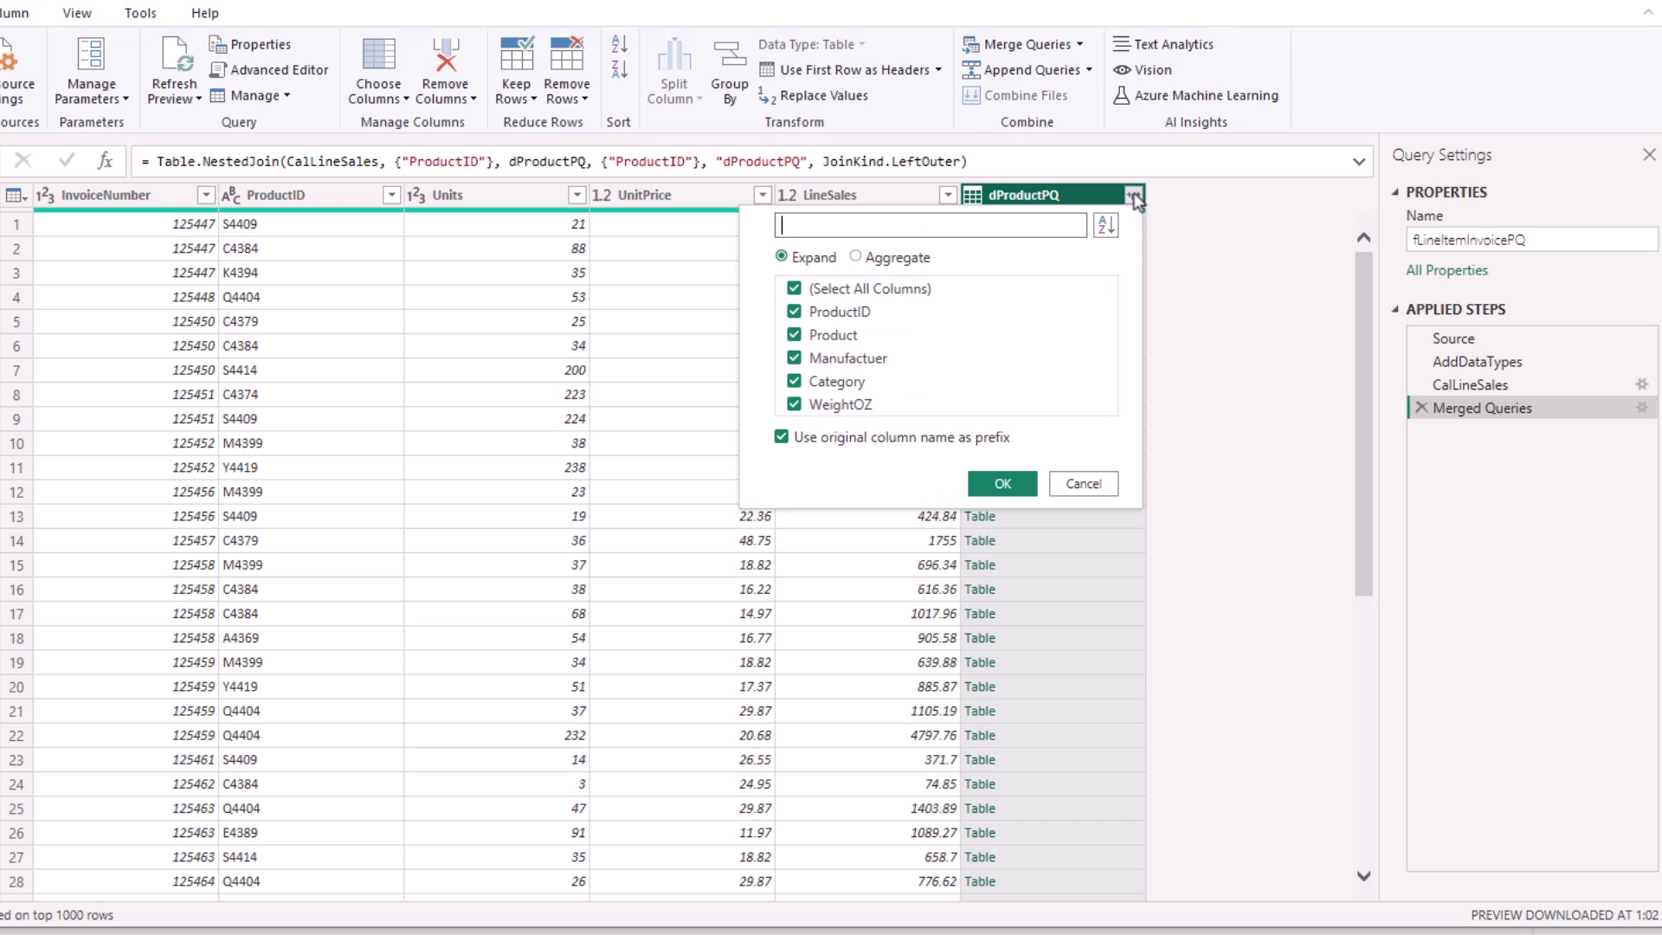
click(795, 291)
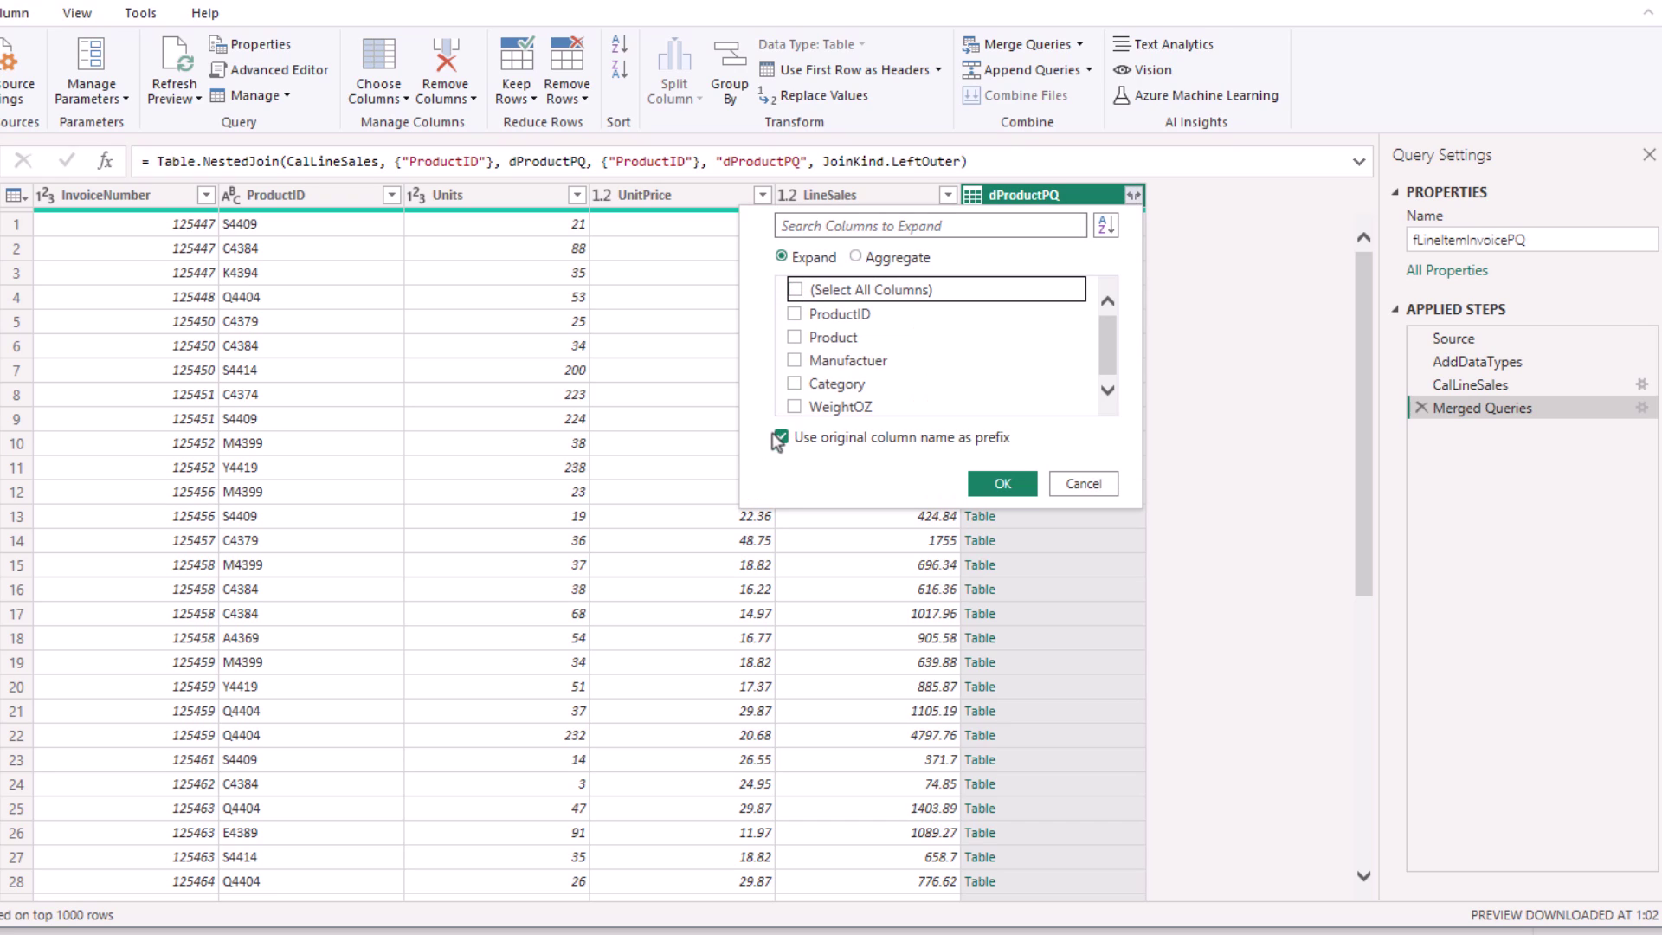
click(783, 438)
click(795, 404)
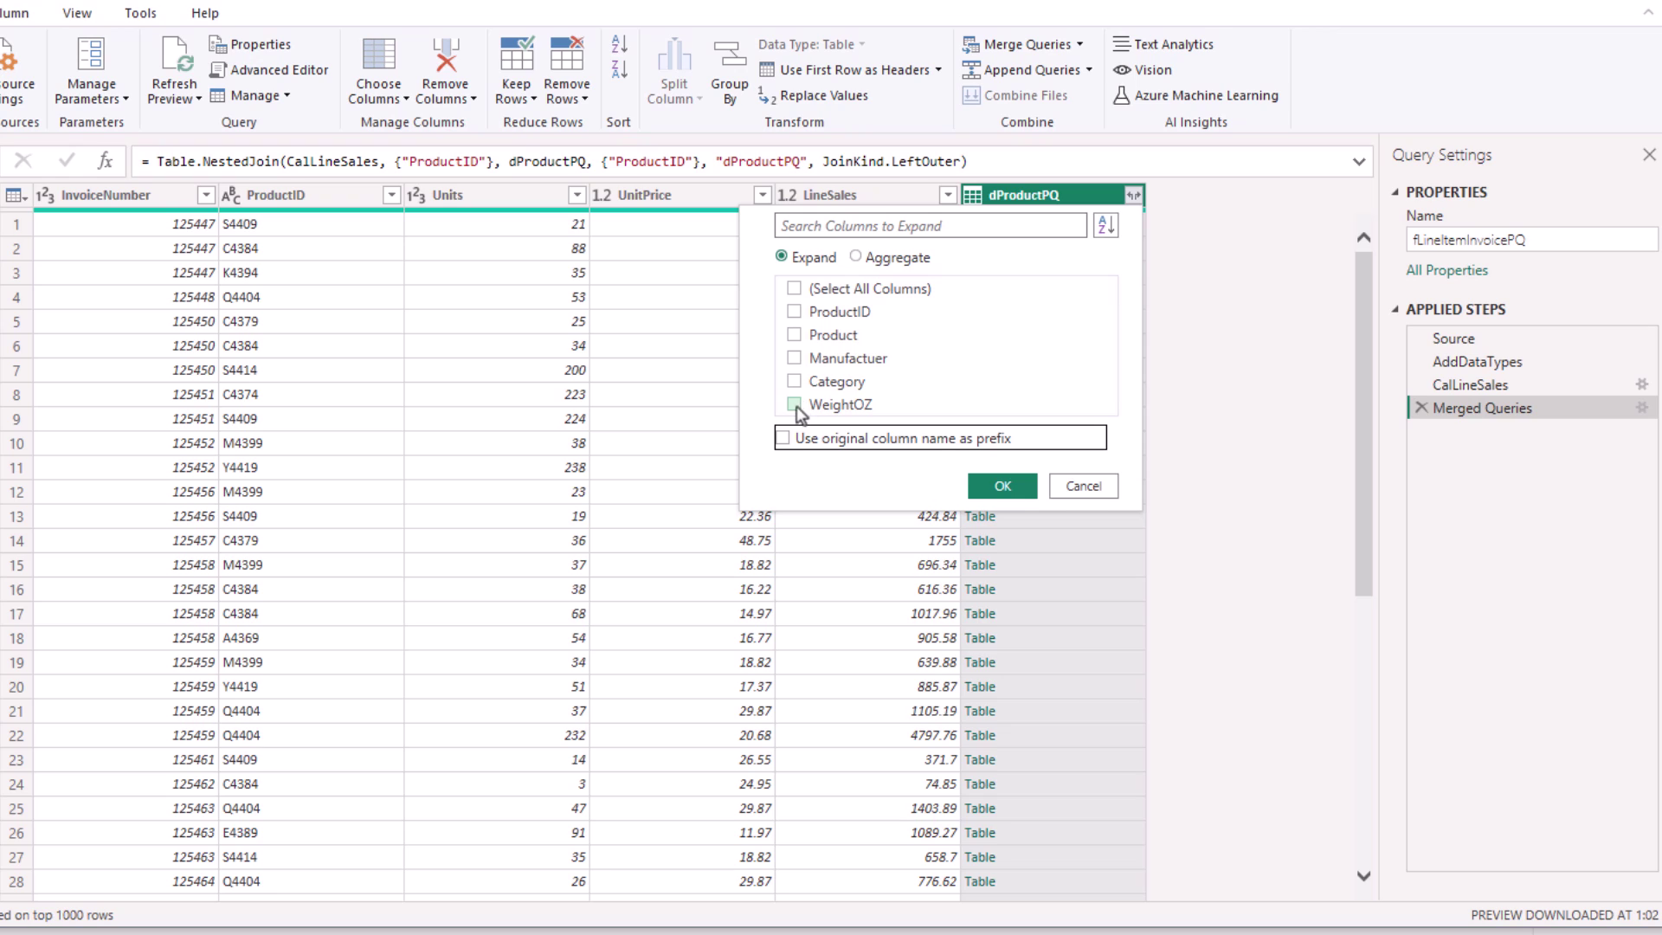
click(1002, 485)
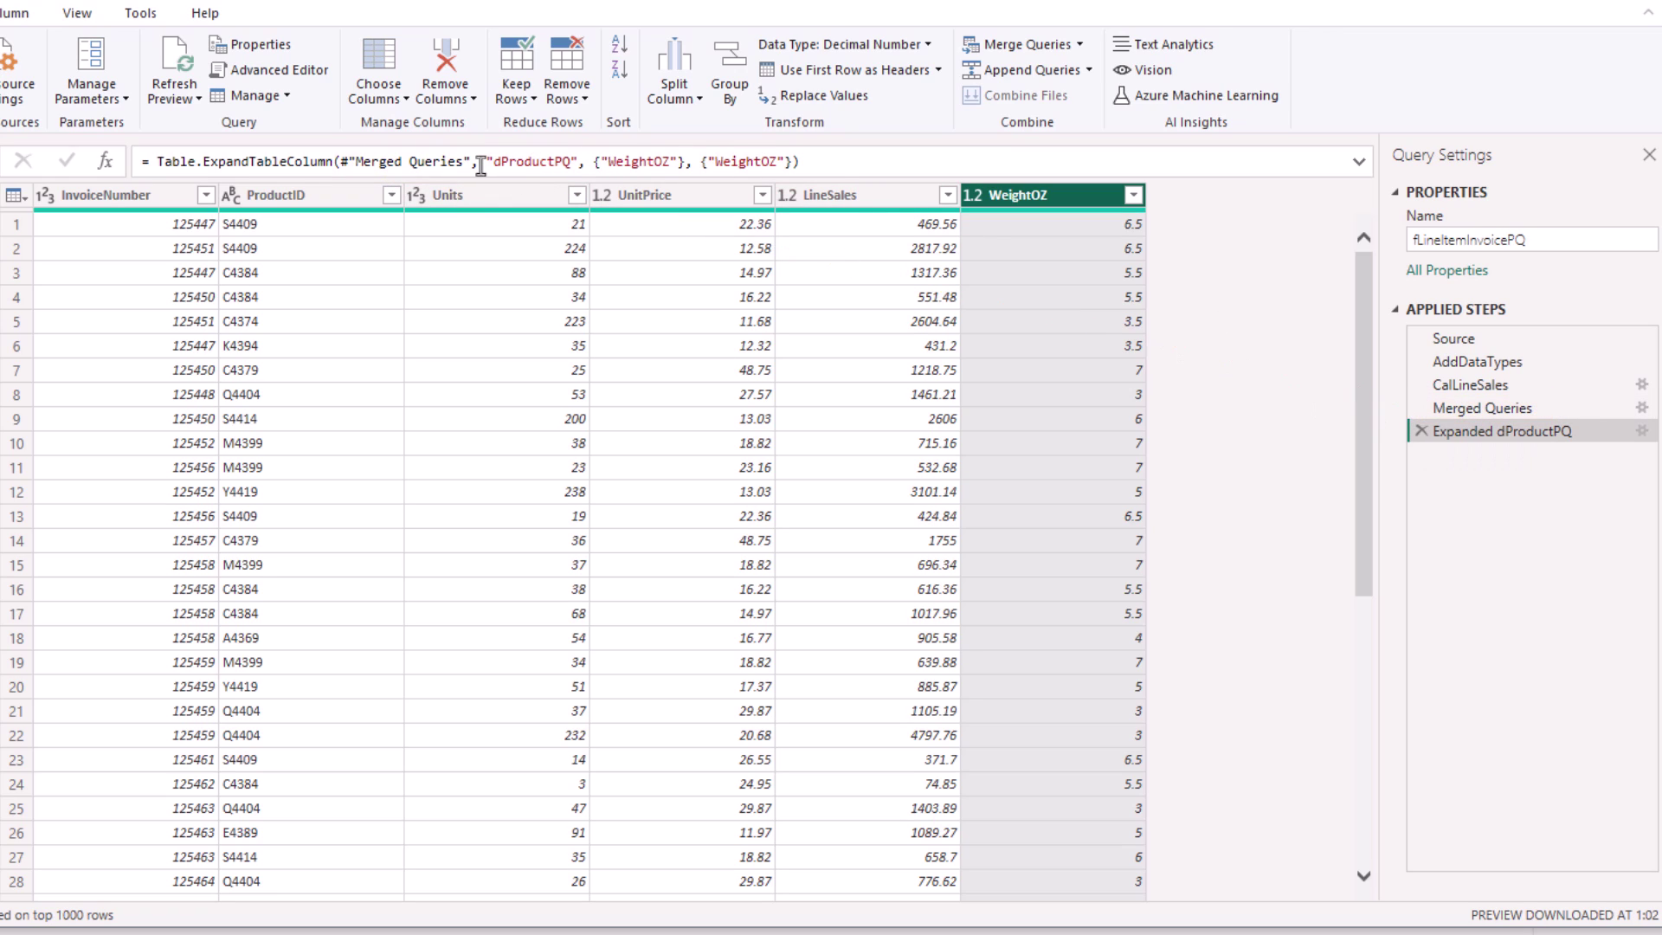
Copy the Table.ExpandTableColumn arguments that follow #"Merged Queries" from the formula, and delete the Expanded dProductPQ step.
drag(474, 163, 907, 169)
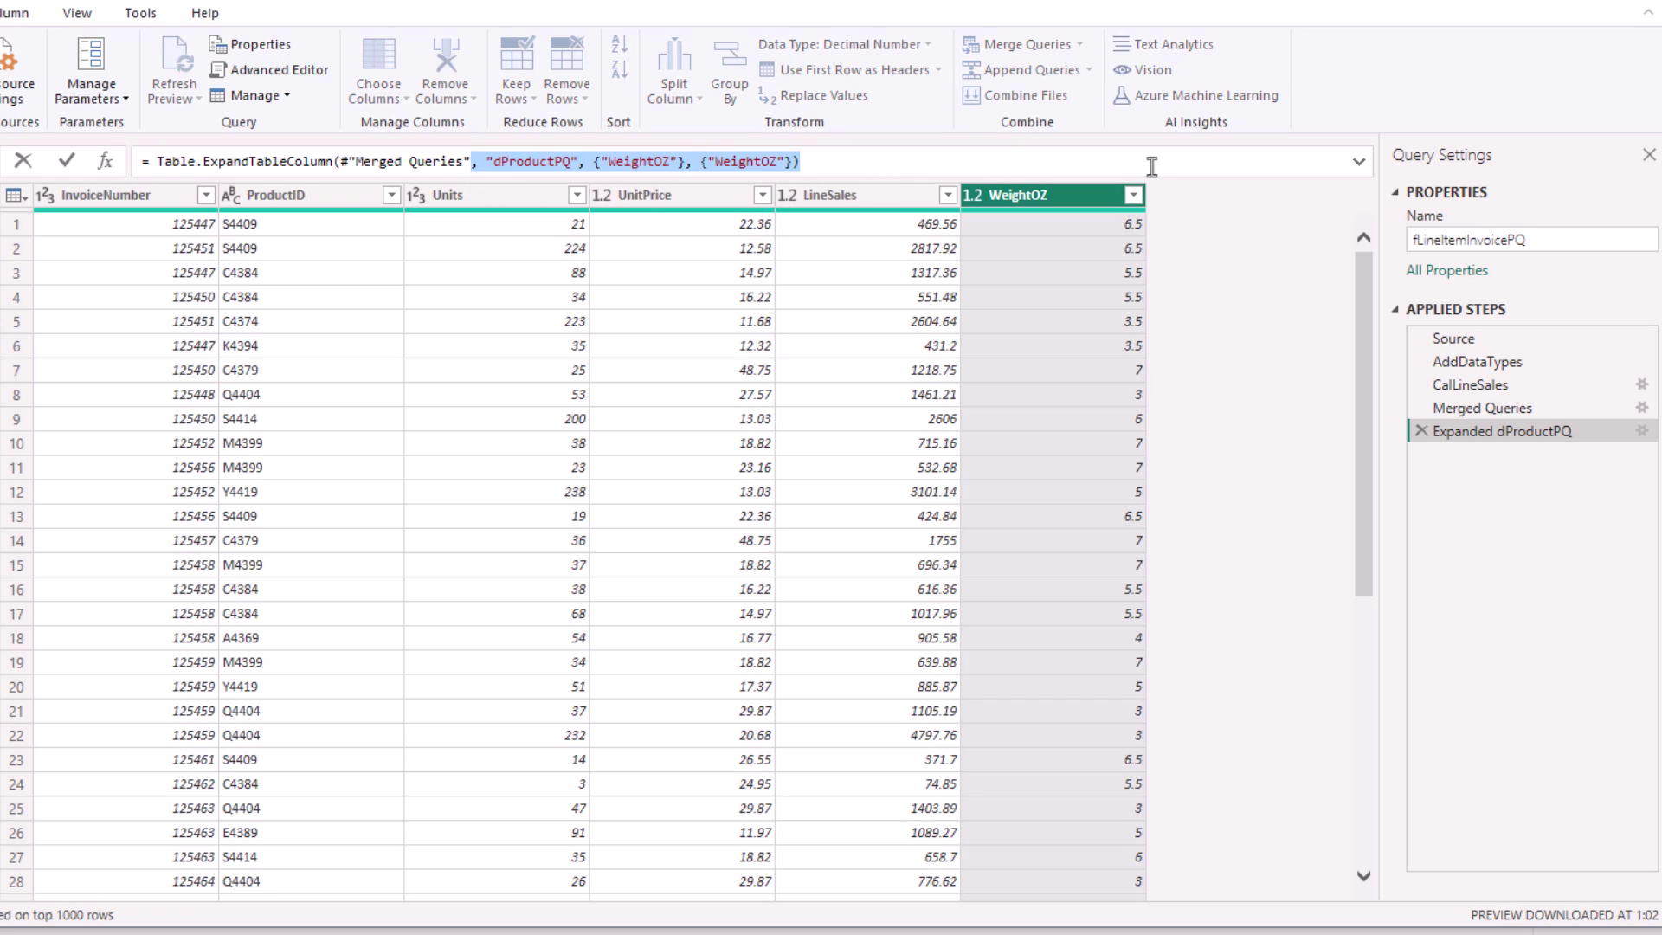
key(ctrl+c)
key(Escape)
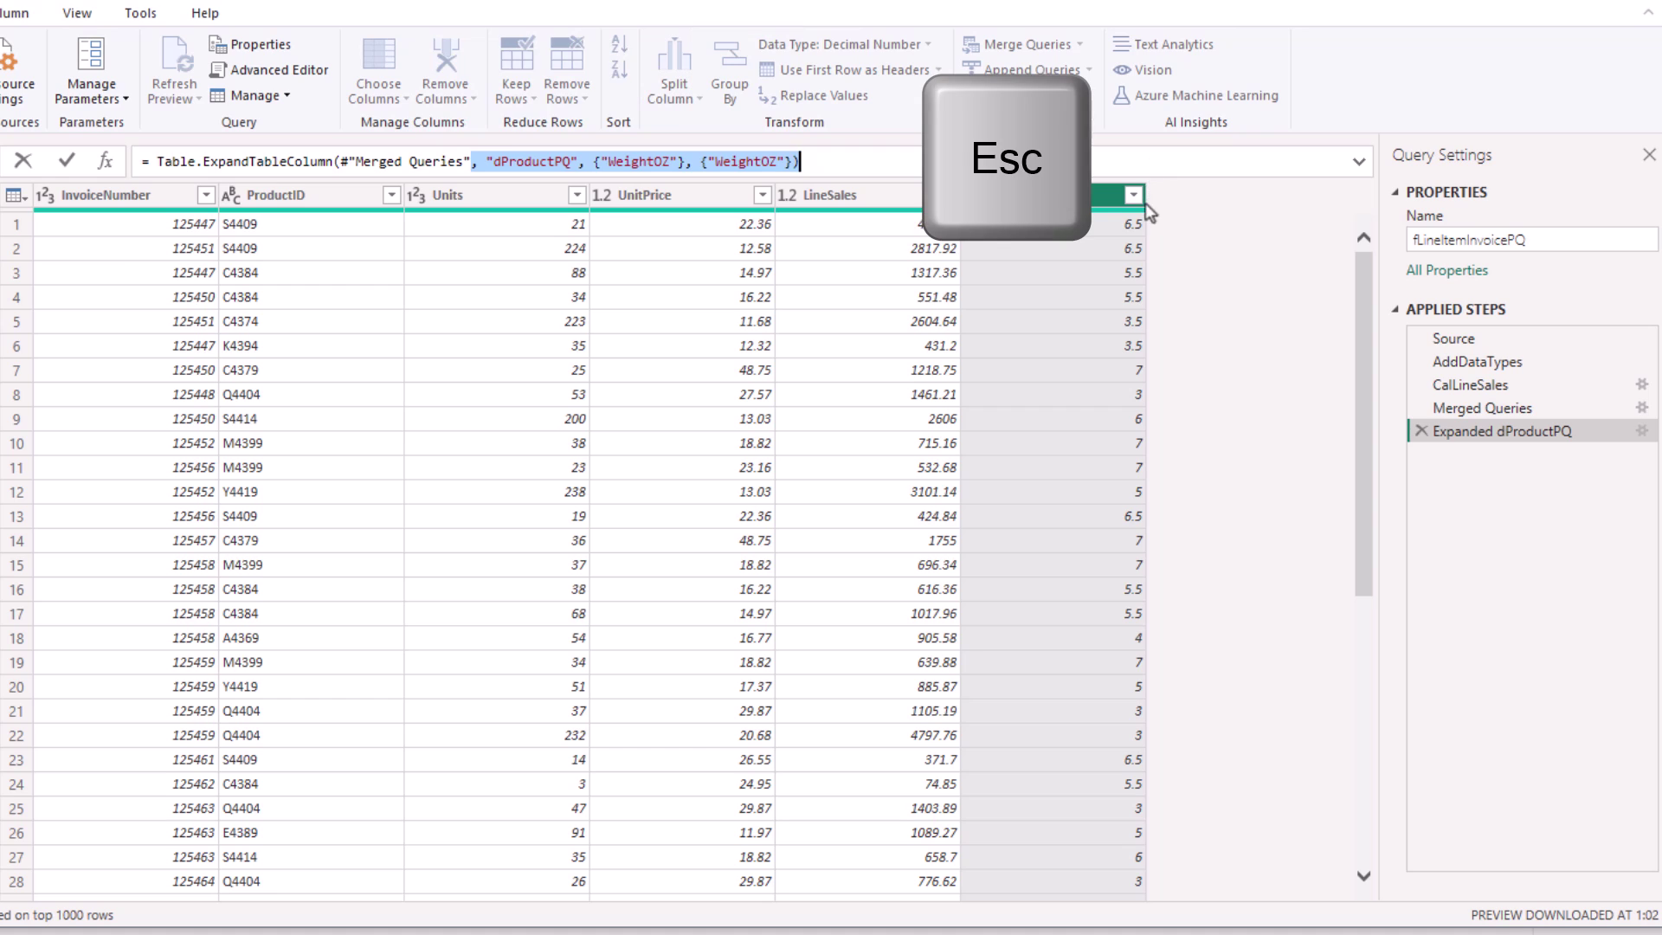
click(1422, 431)
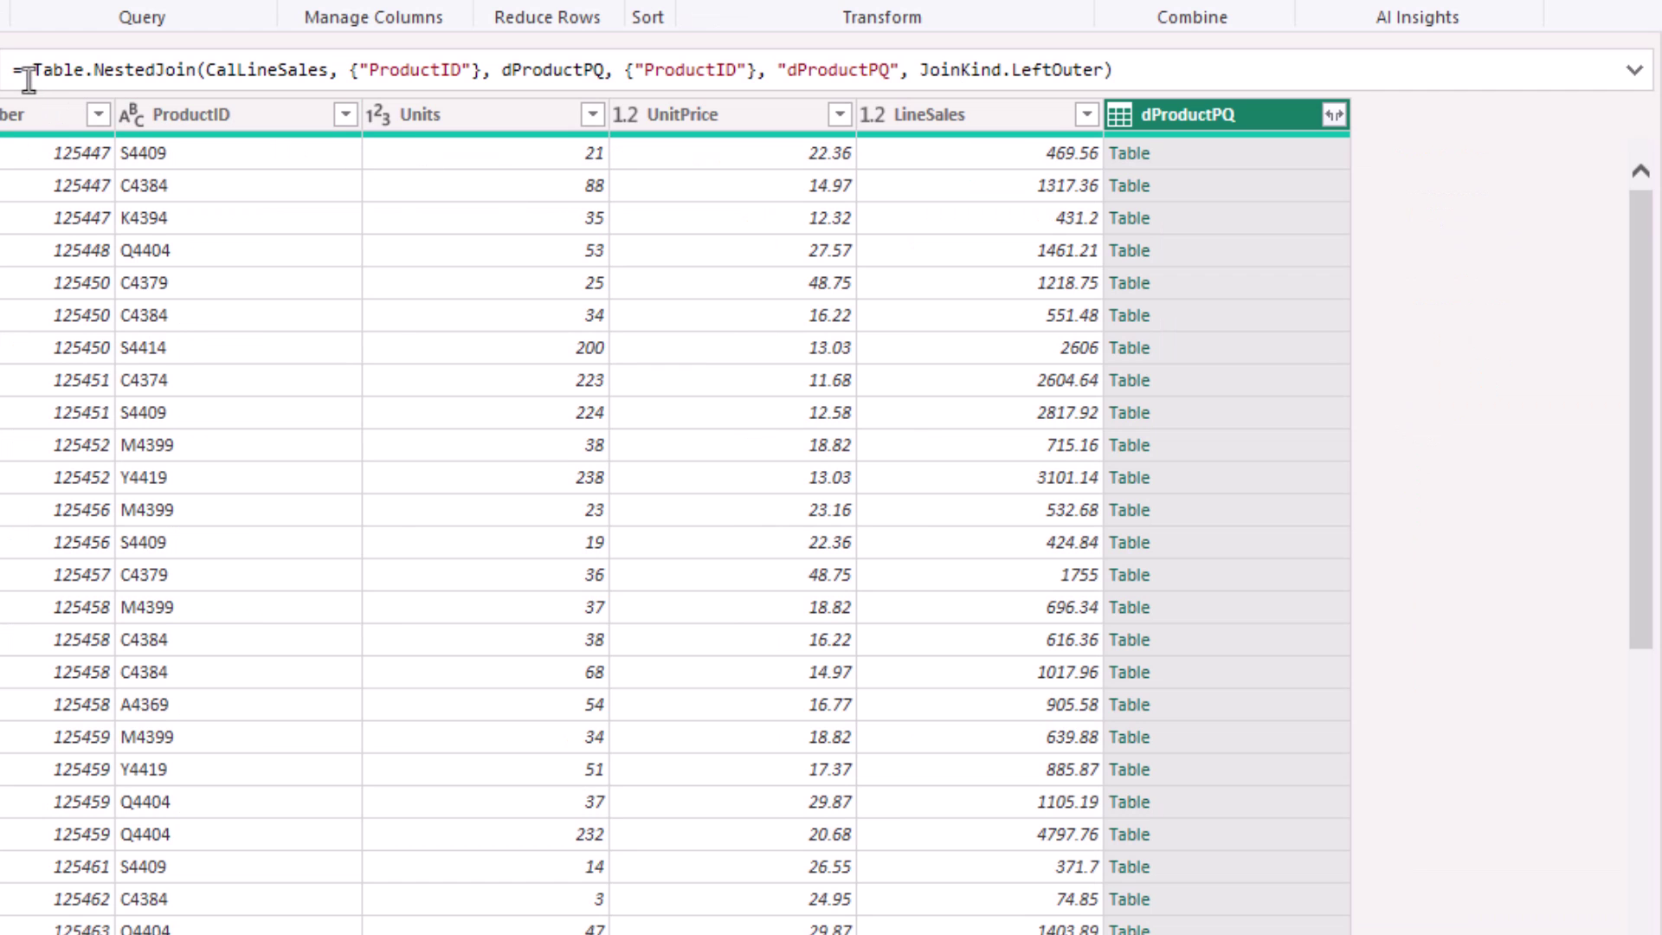
Wrap the Table.NestedJoin formula of the Merged Queries step in Table.ExpandTableColumn, ending it with the copied dProductPQ and WeightOZ arguments.
click(29, 76)
text(Tbale.E)
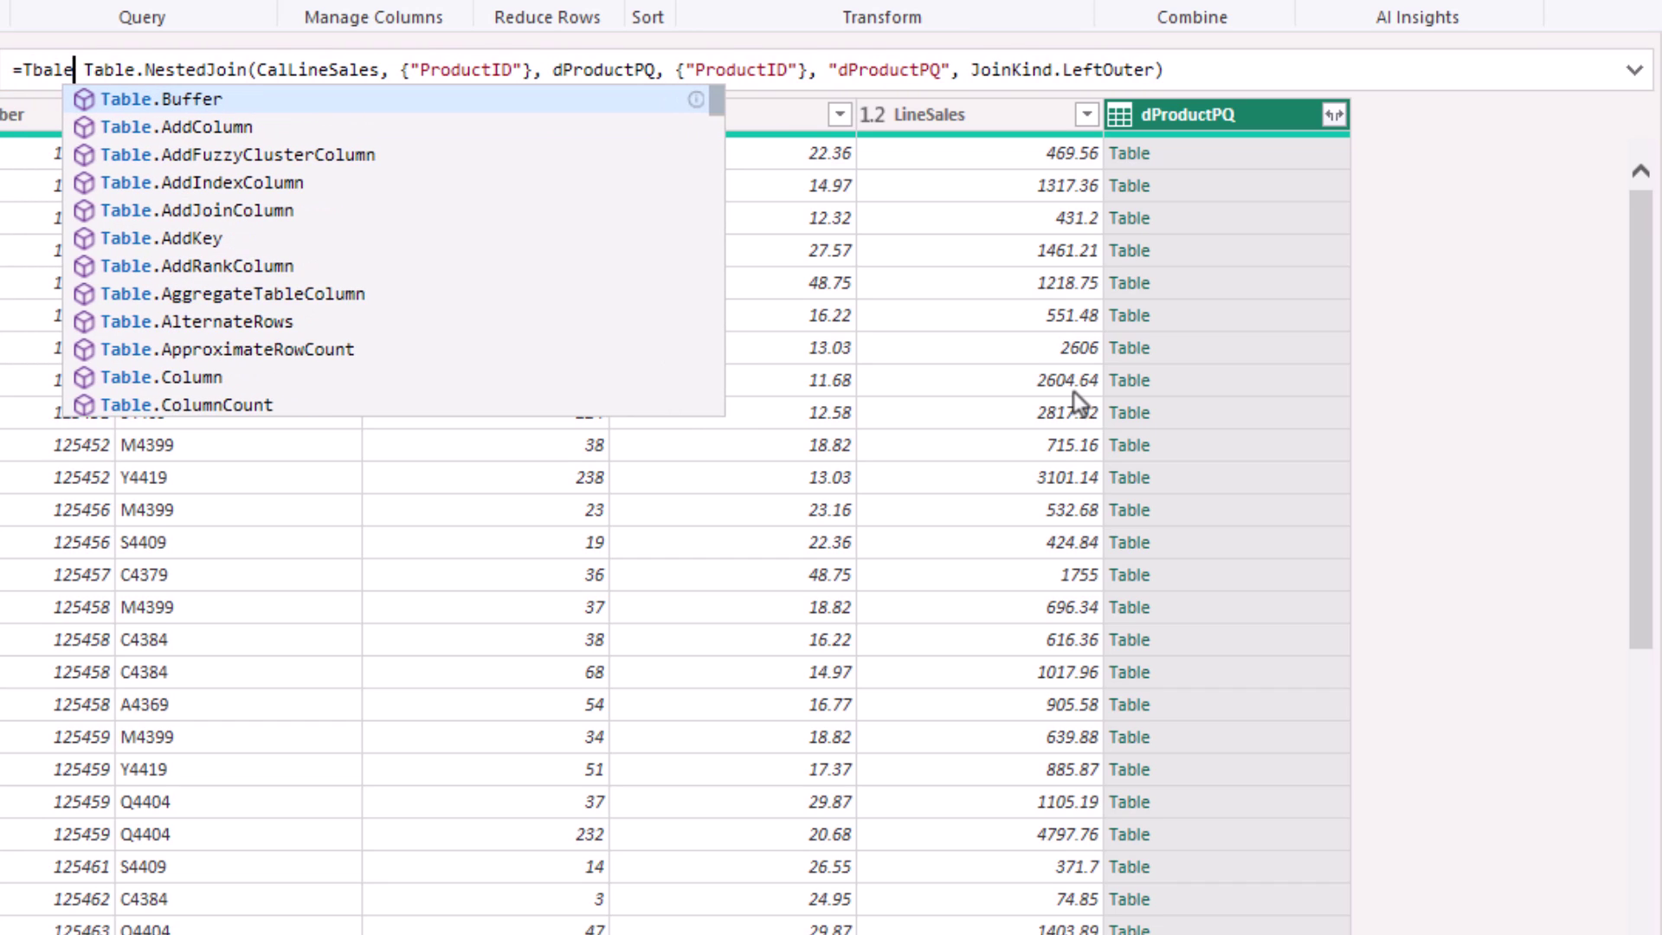
key(Down)
key(Down)
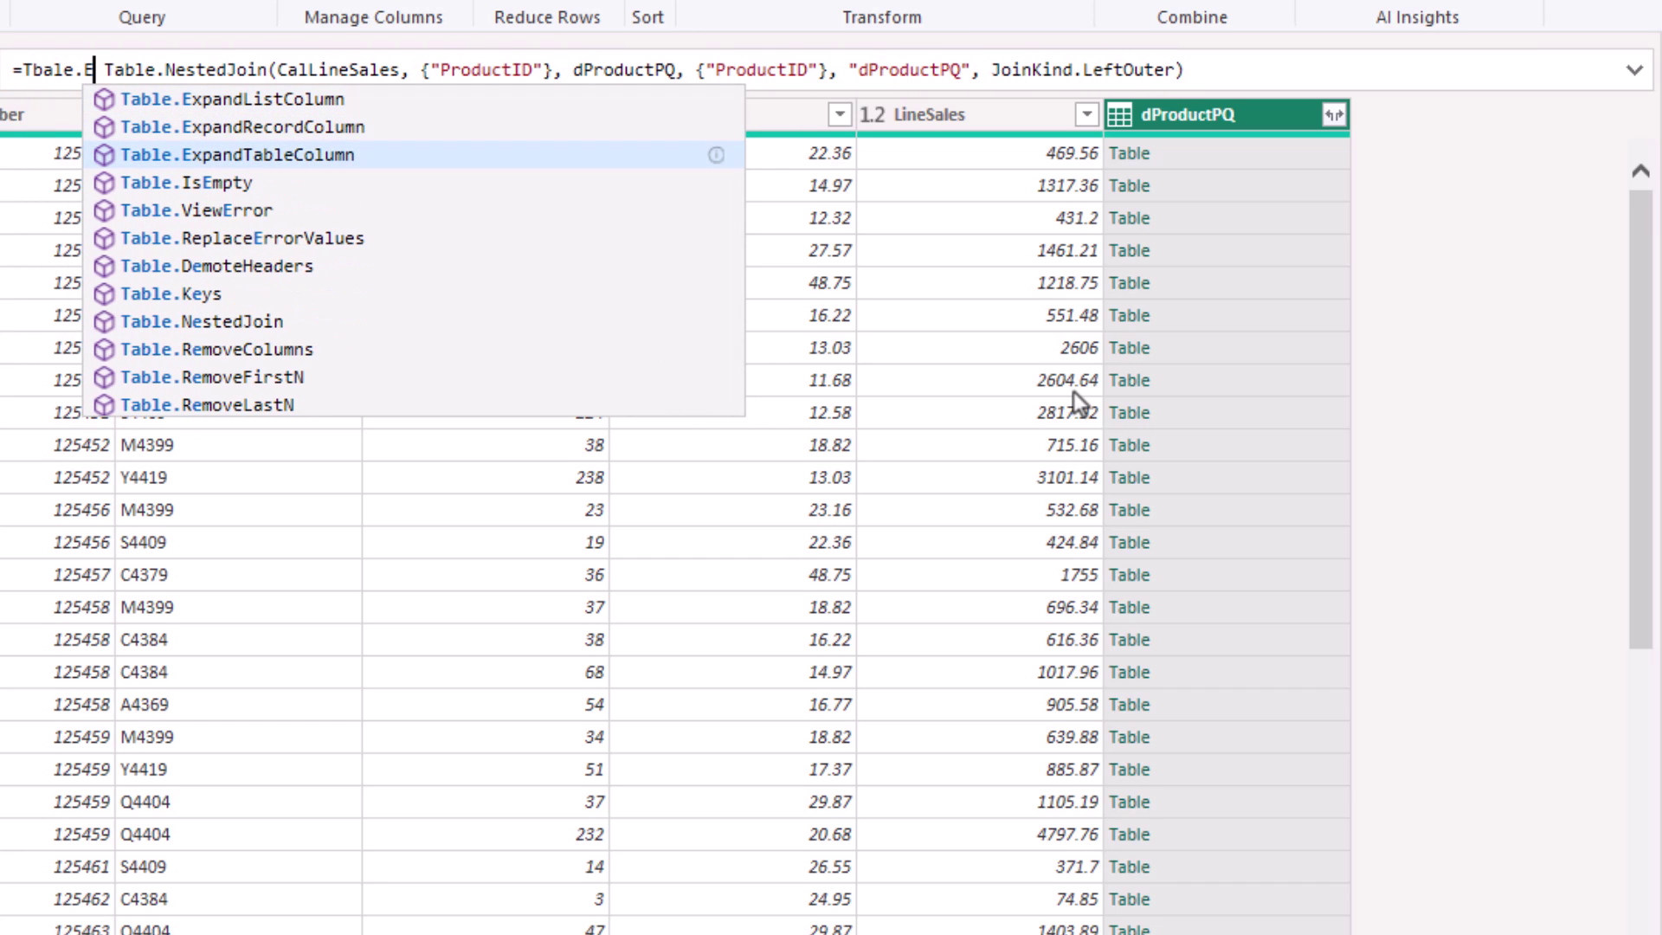
key(Tab)
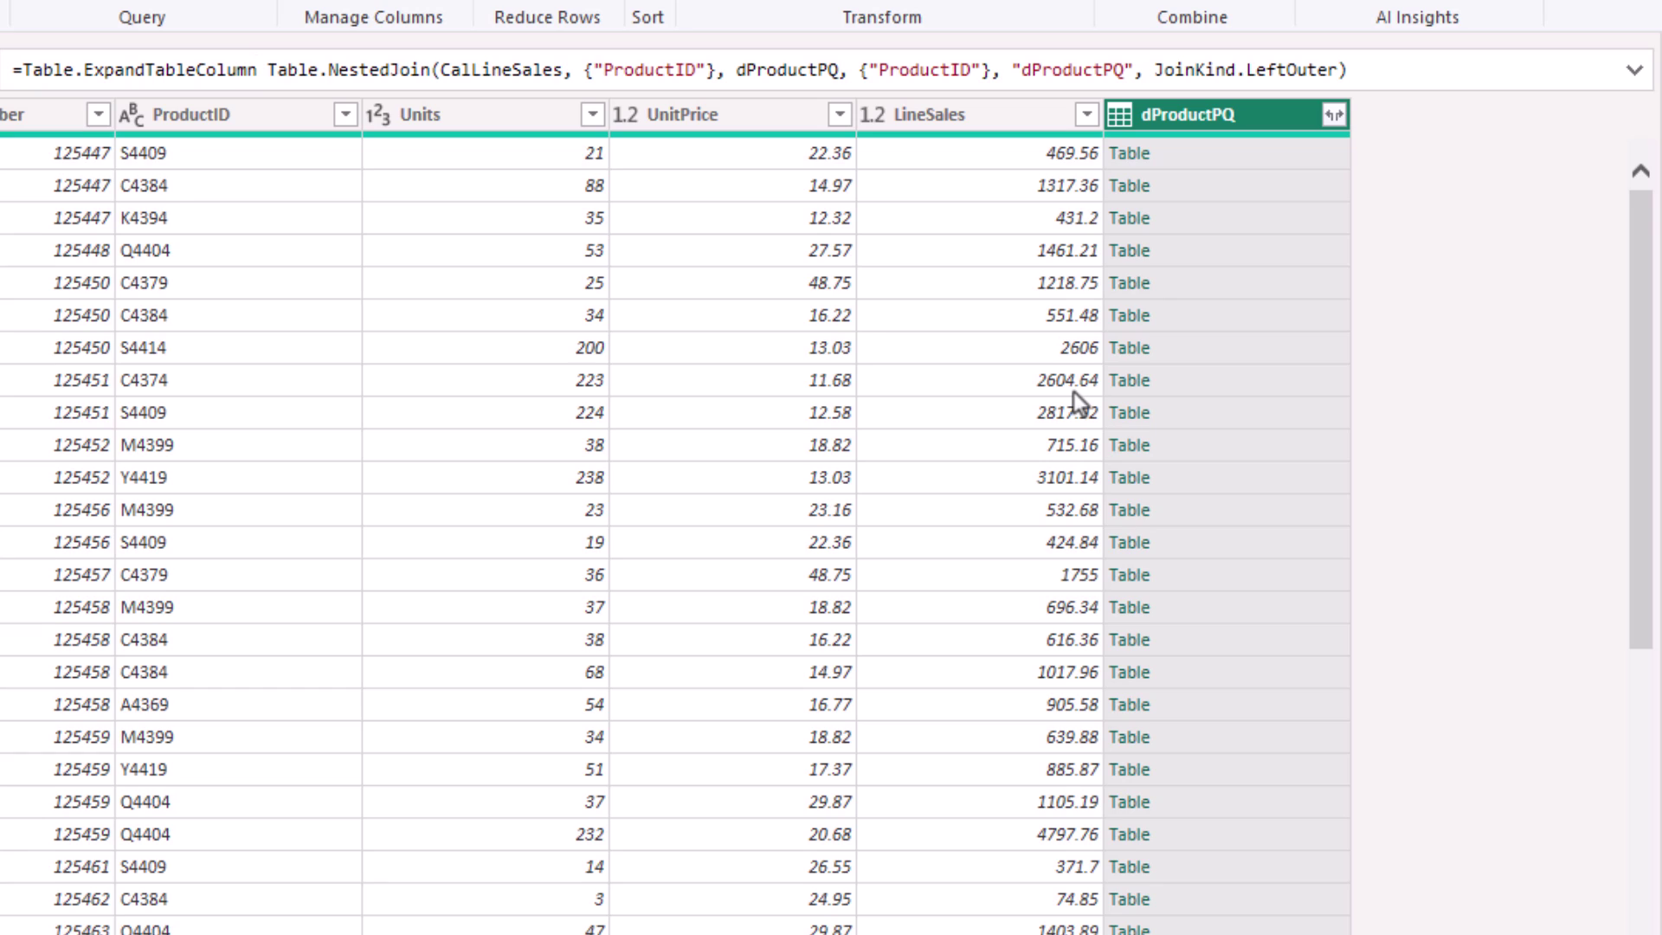
text(()
key(Delete)
key(Delete)
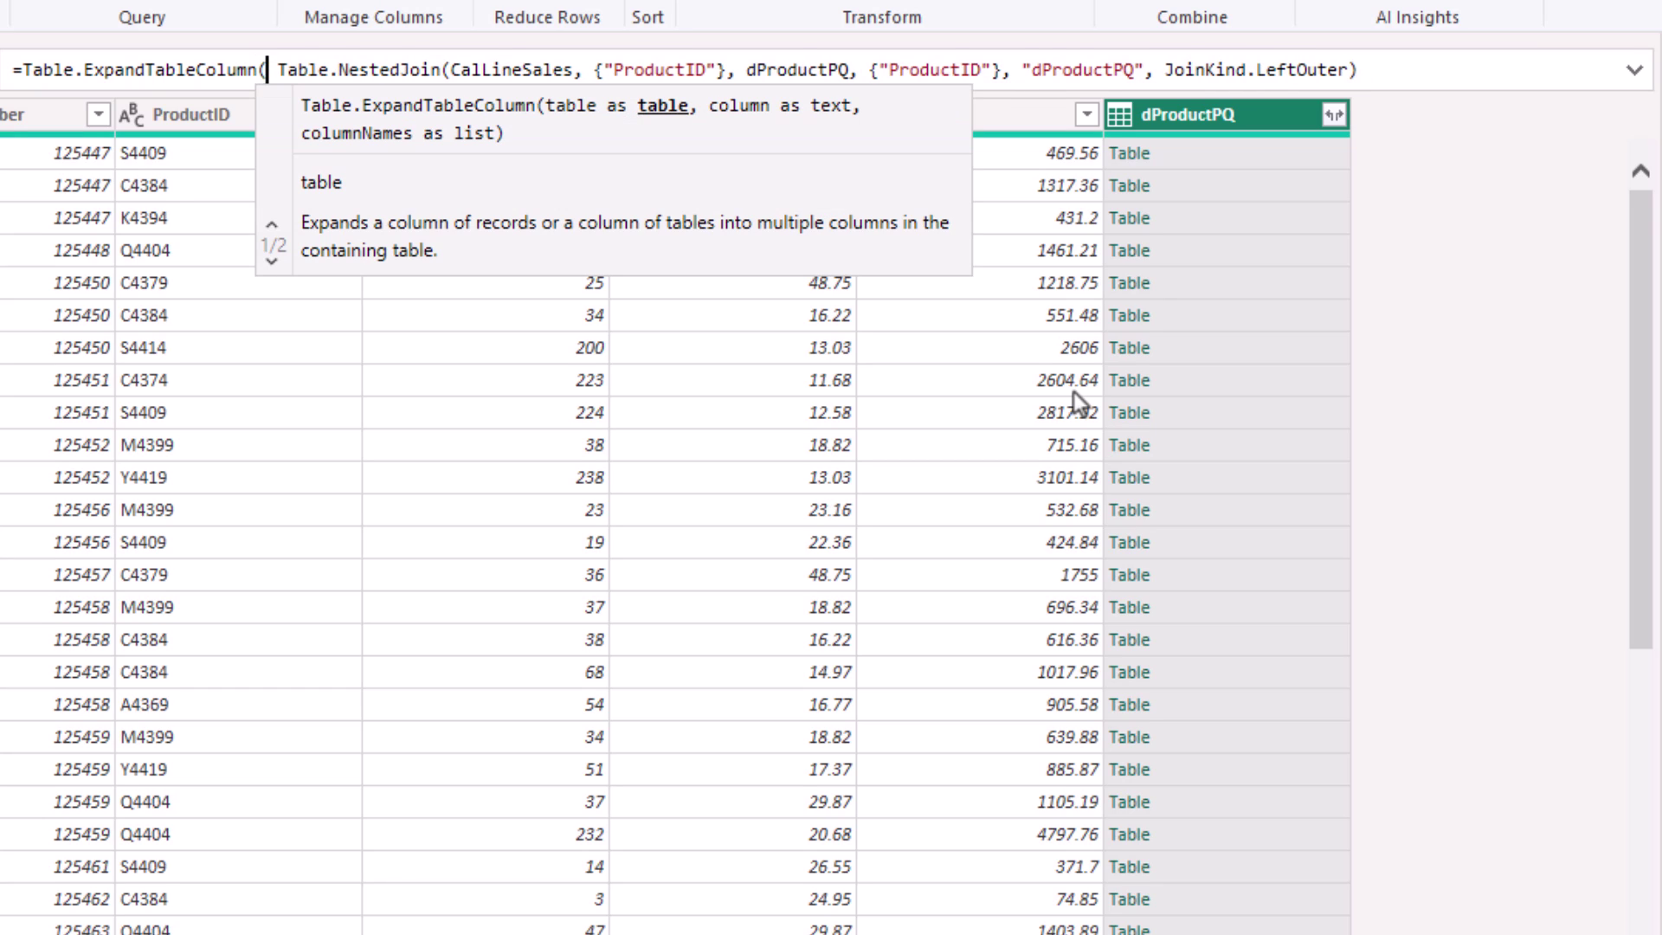
click(1392, 71)
key(ctrl+v)
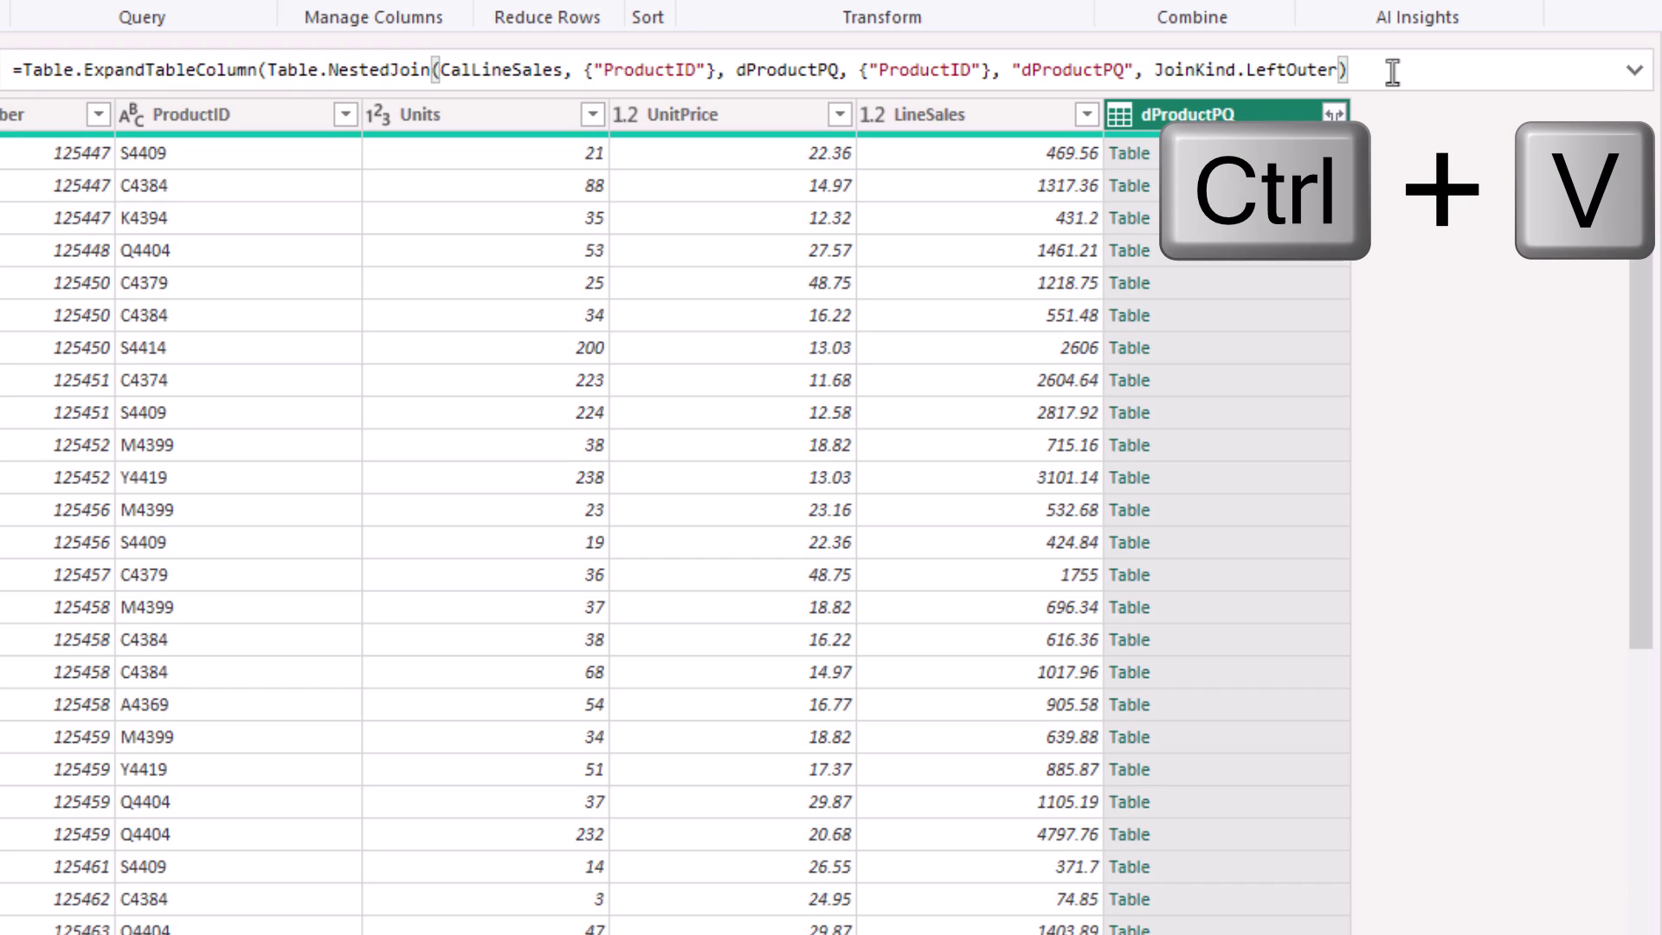
key(Return)
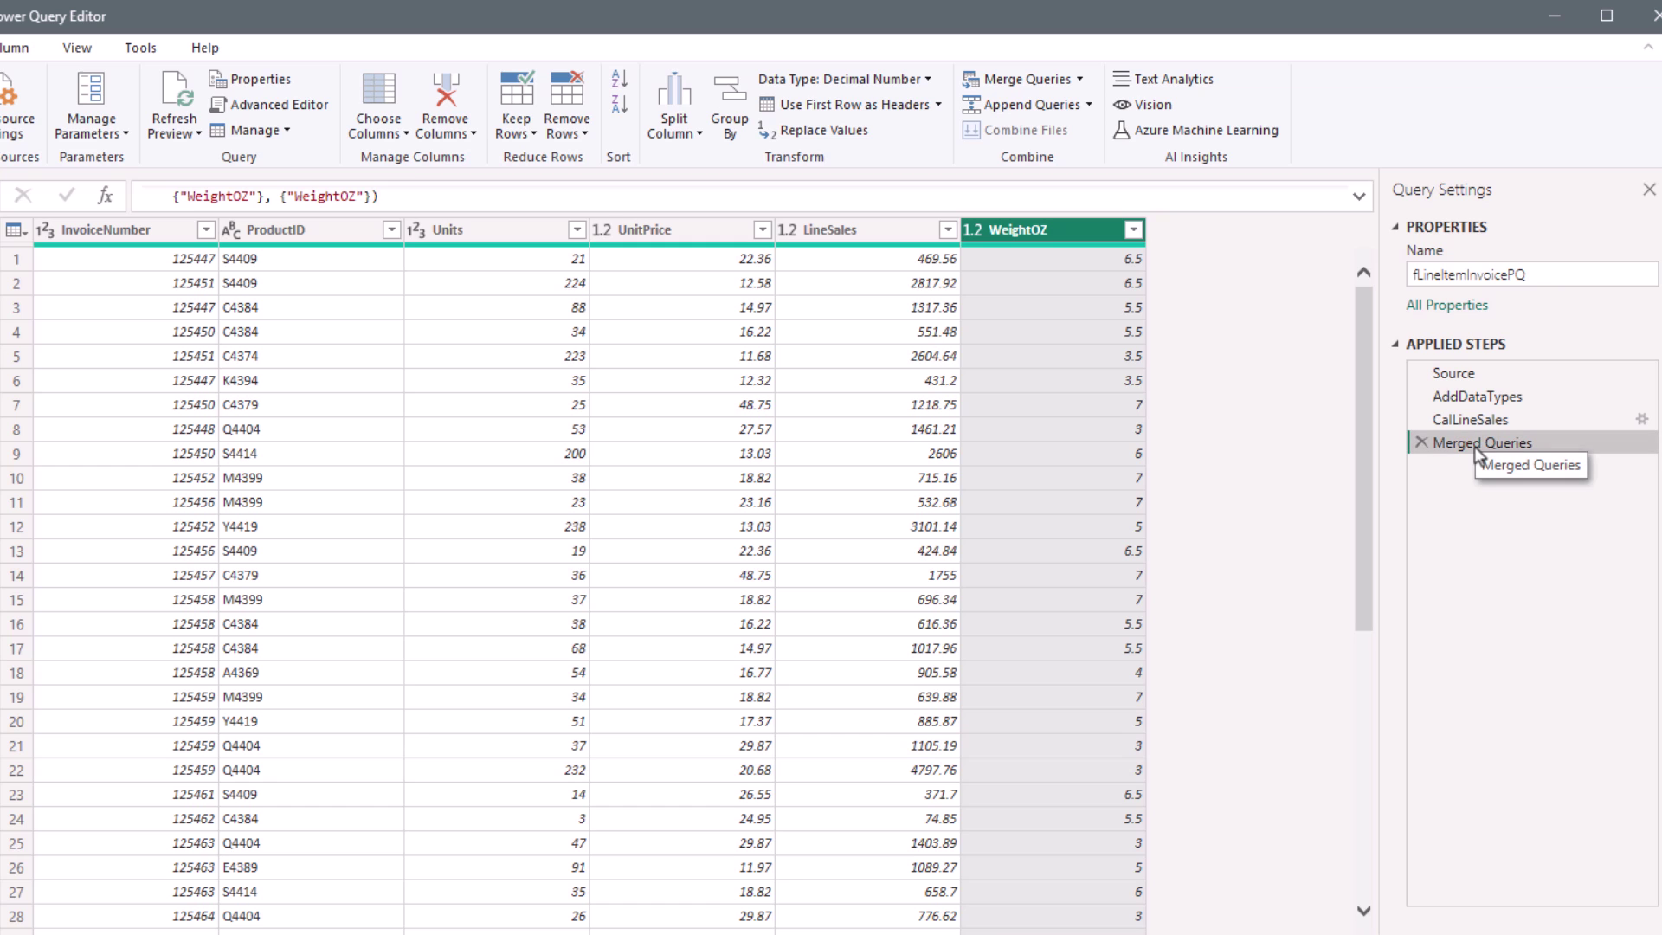
Rename the Merged Queries applied step as LookupProductWeight.
key(F2)
text(LookupProductWeight)
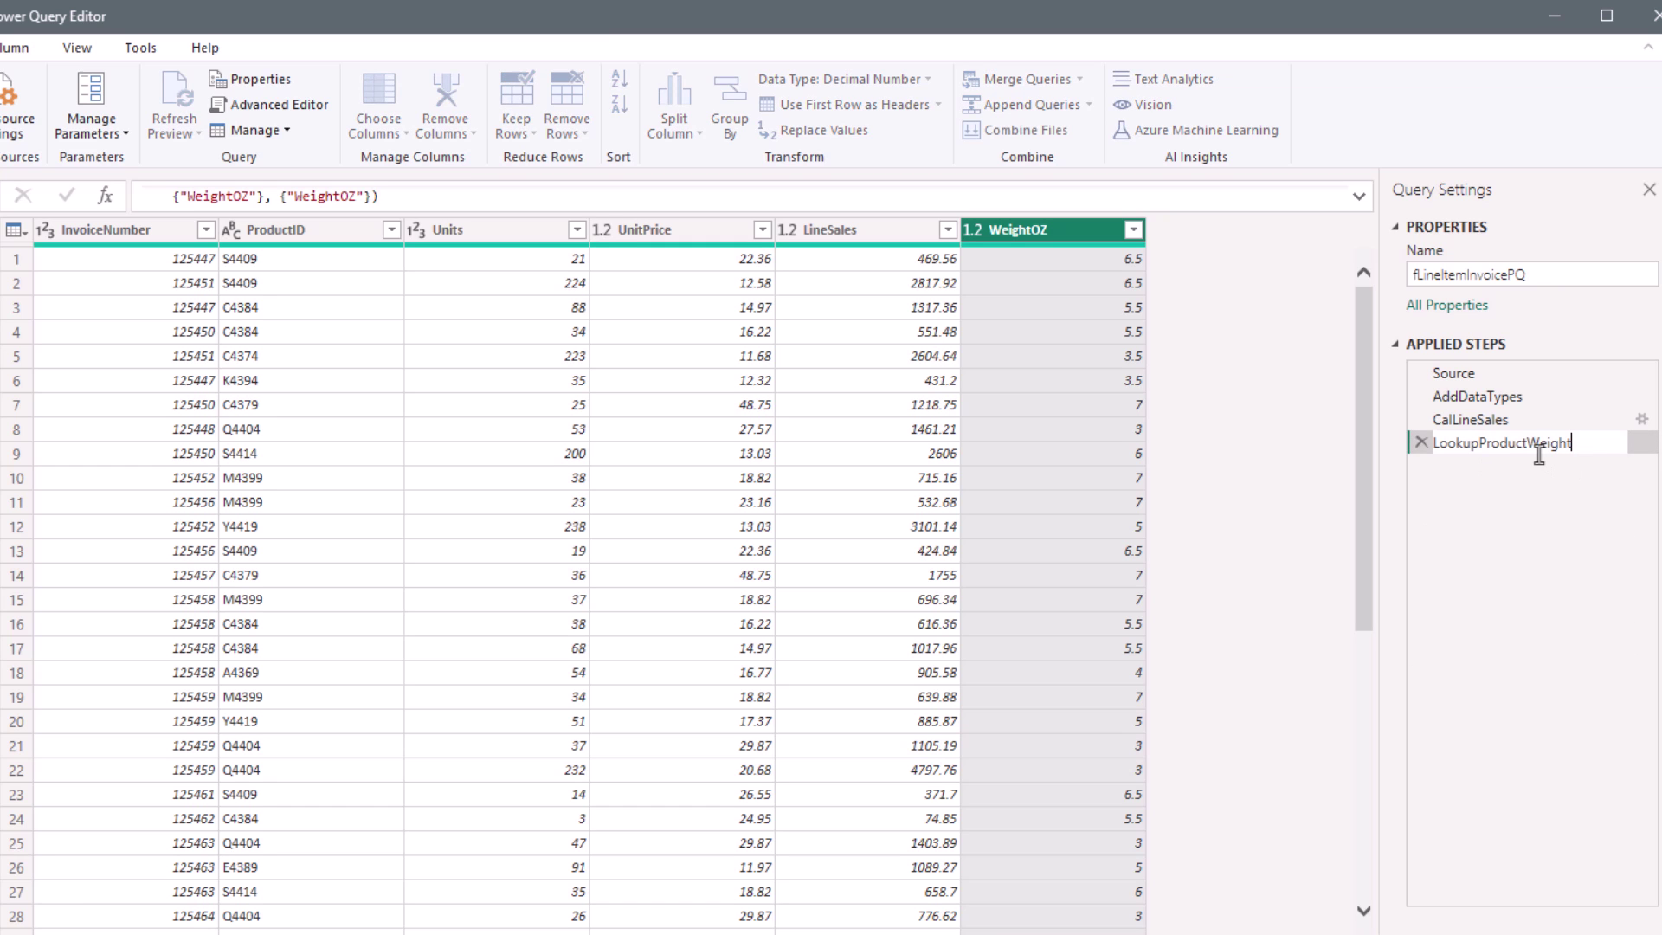
key(Return)
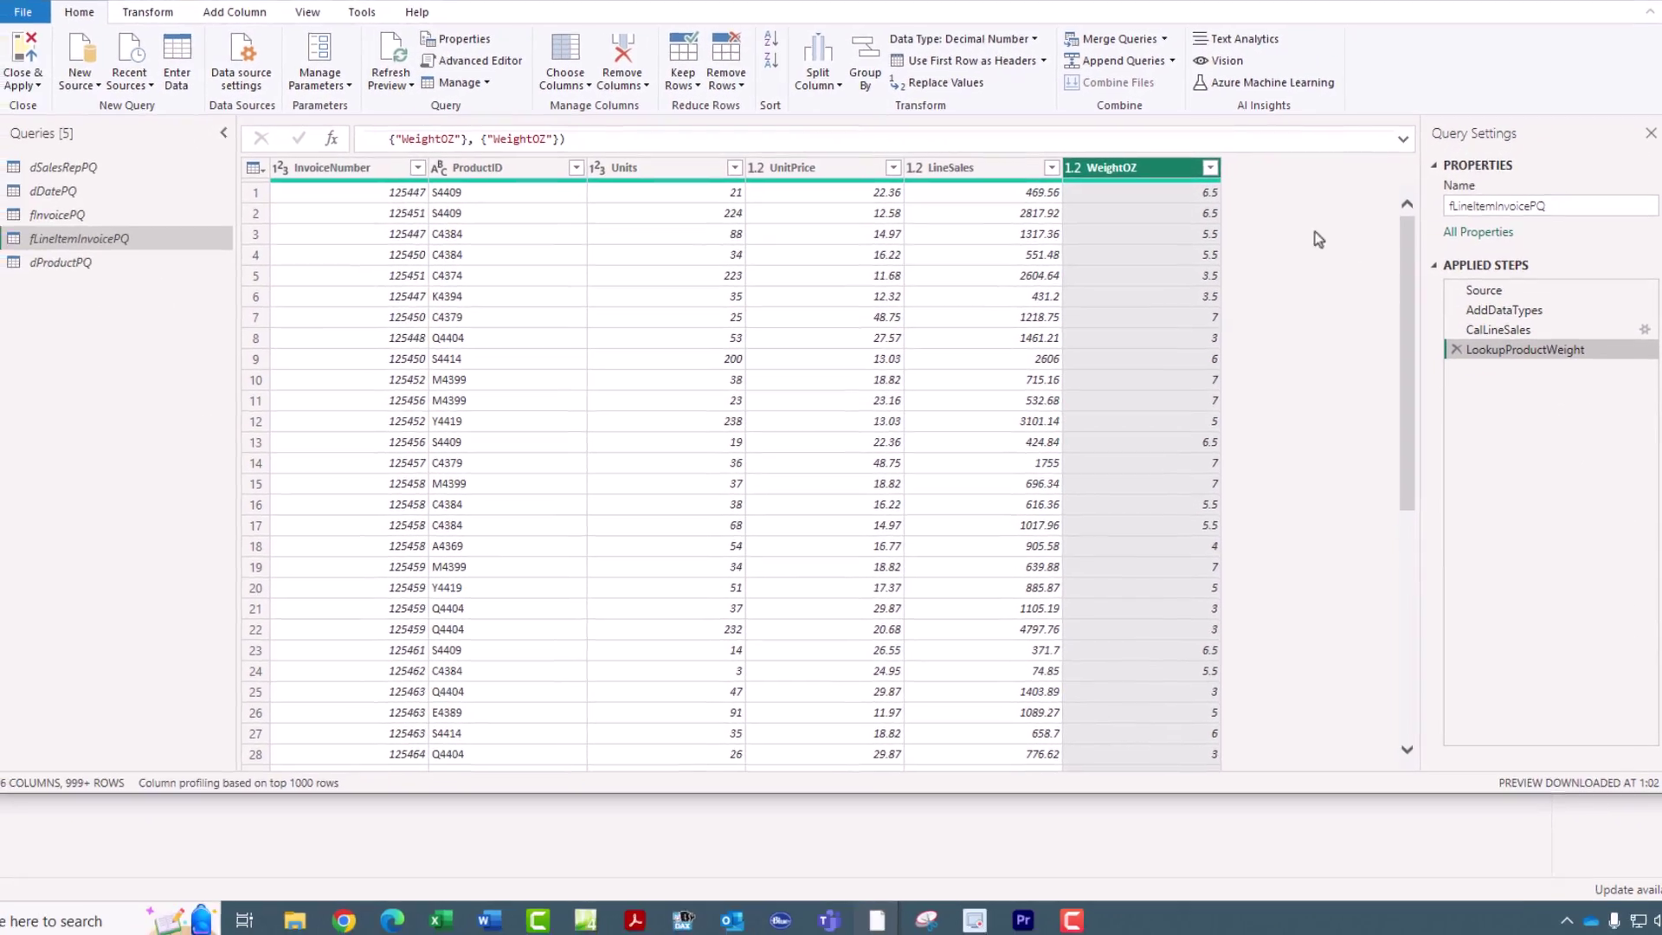
Add a column that multiplies WeightOZ by Units and name it LineShipWeight in the formula.
key(ctrl)
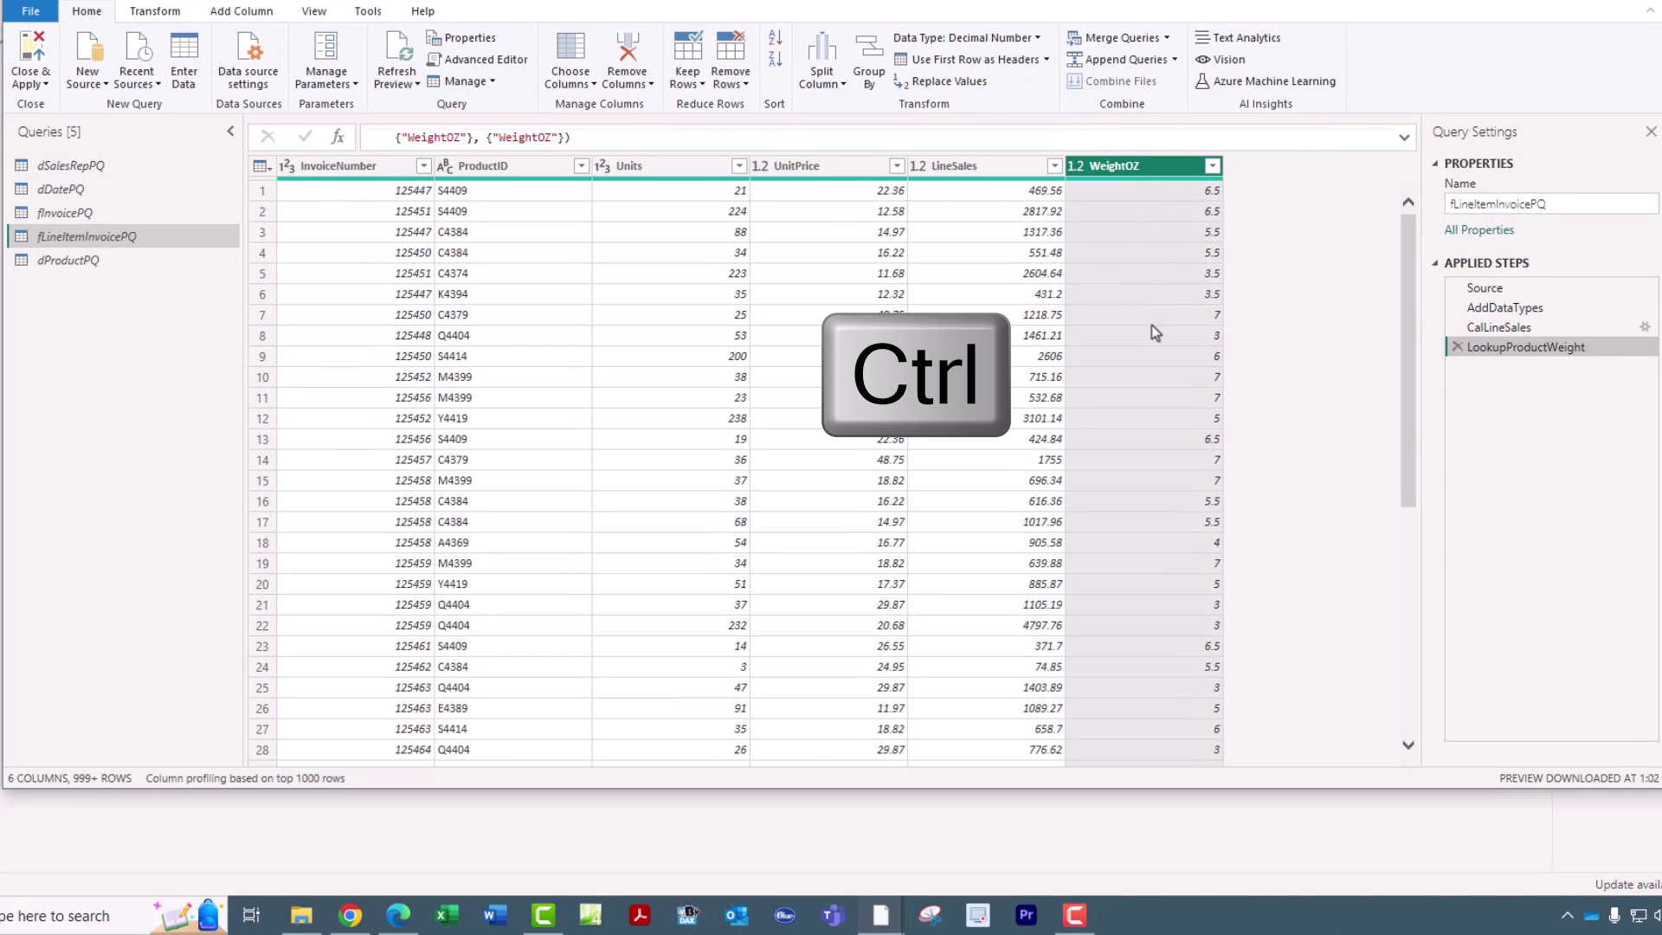
ctrl+click(625, 168)
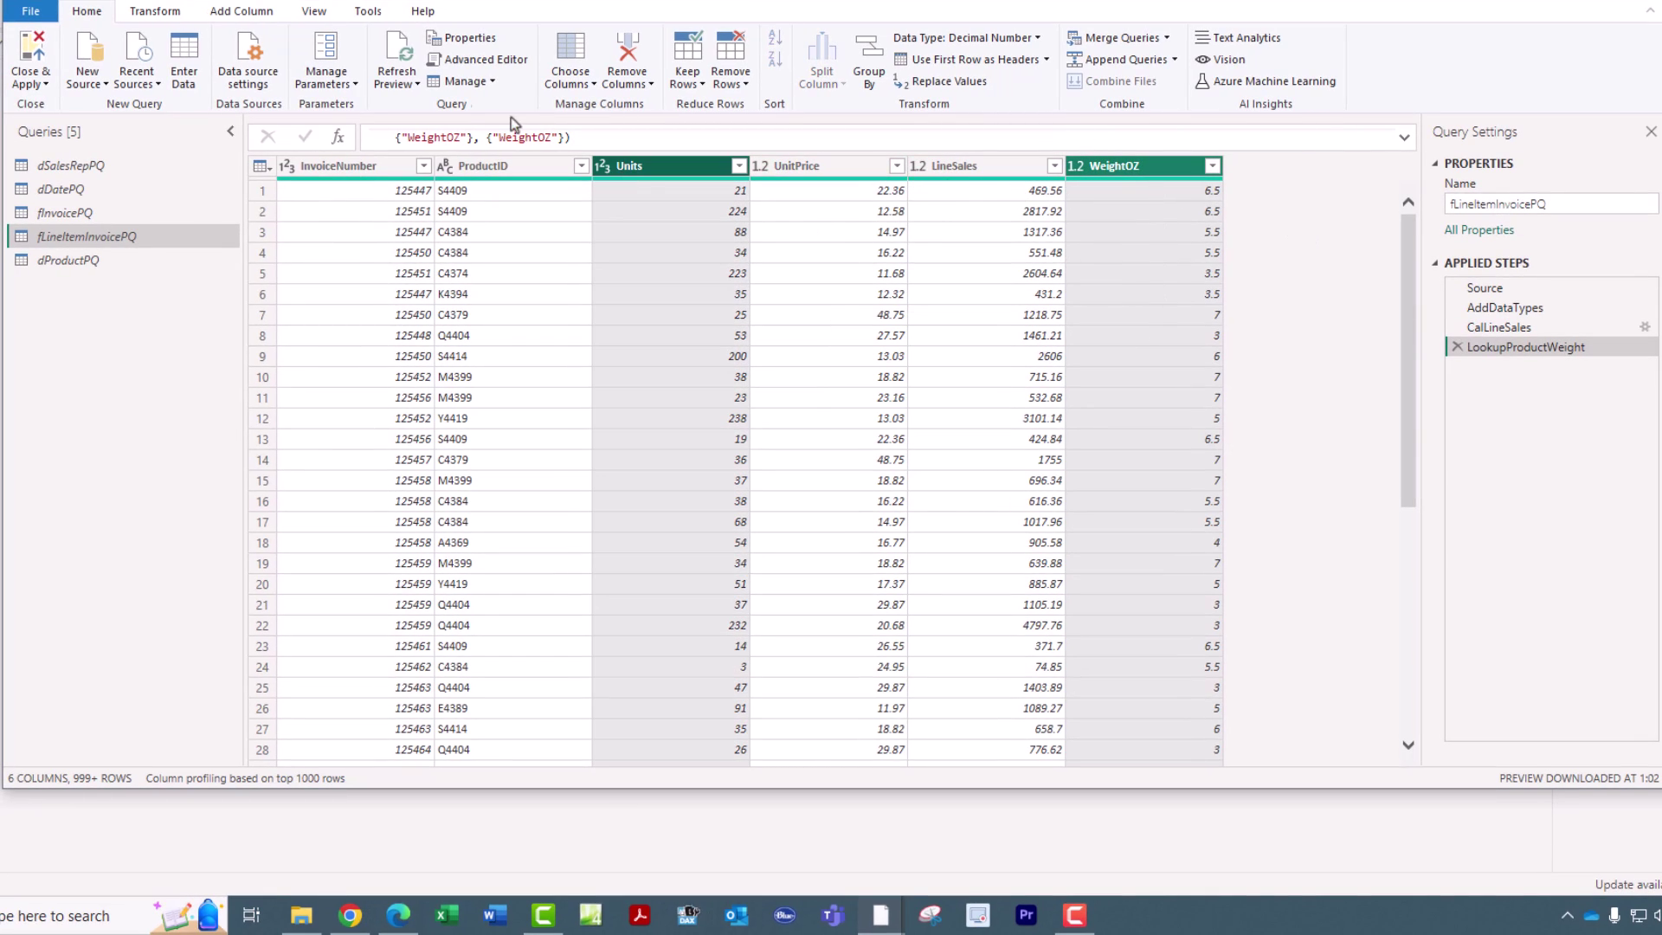
click(243, 12)
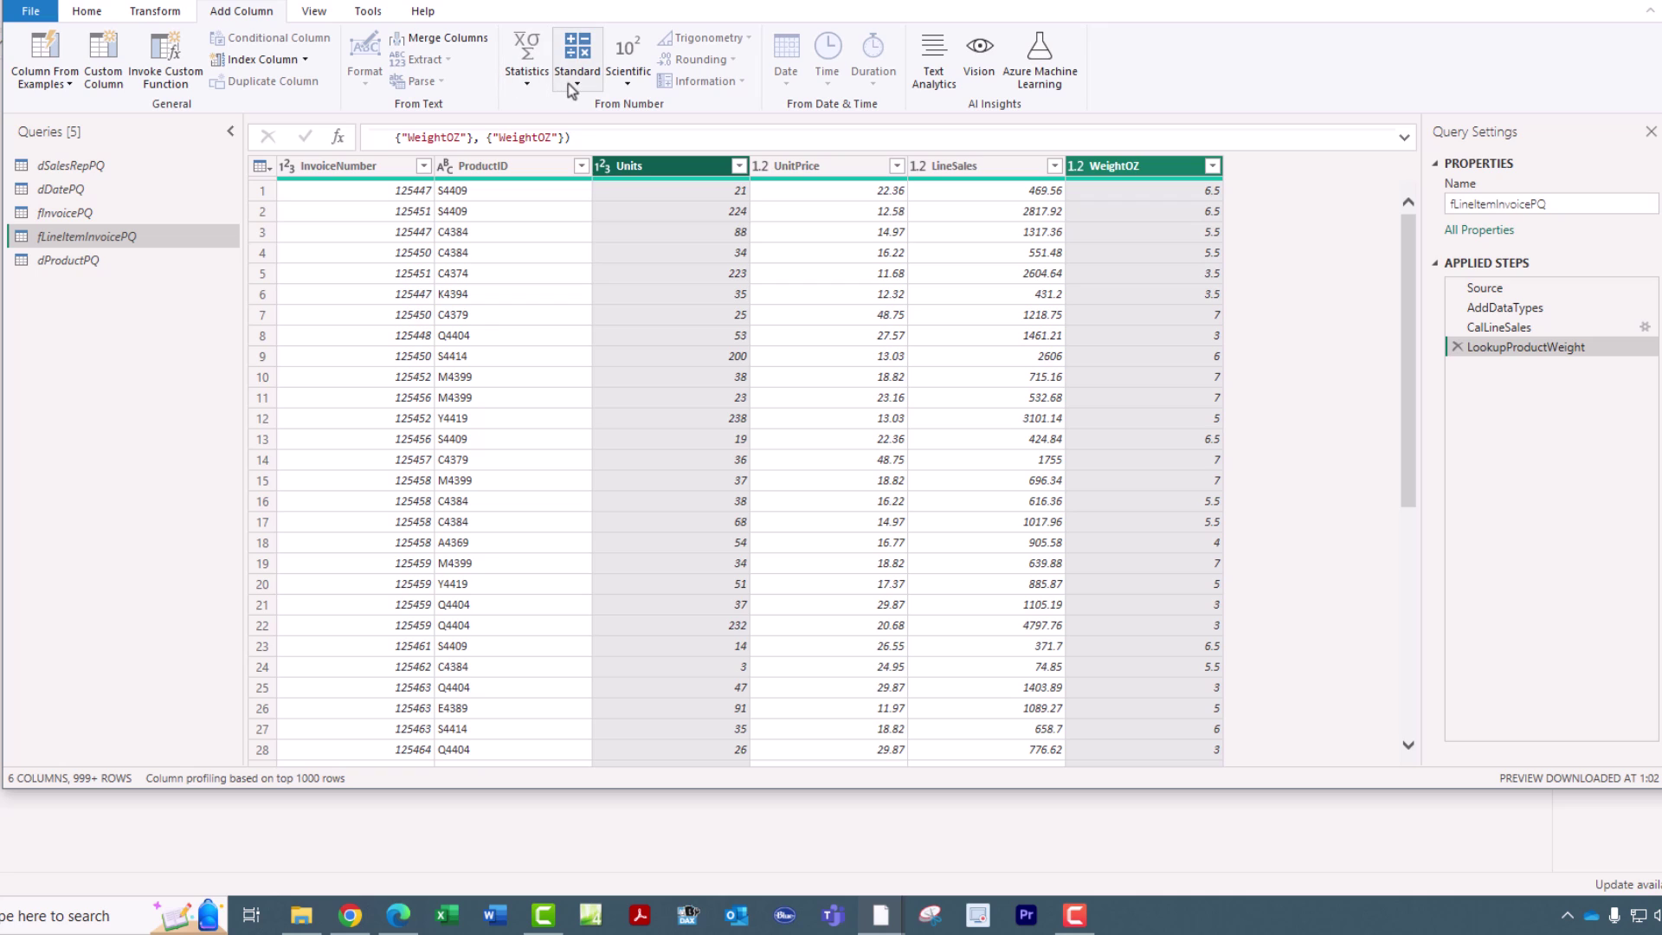
click(577, 57)
click(638, 135)
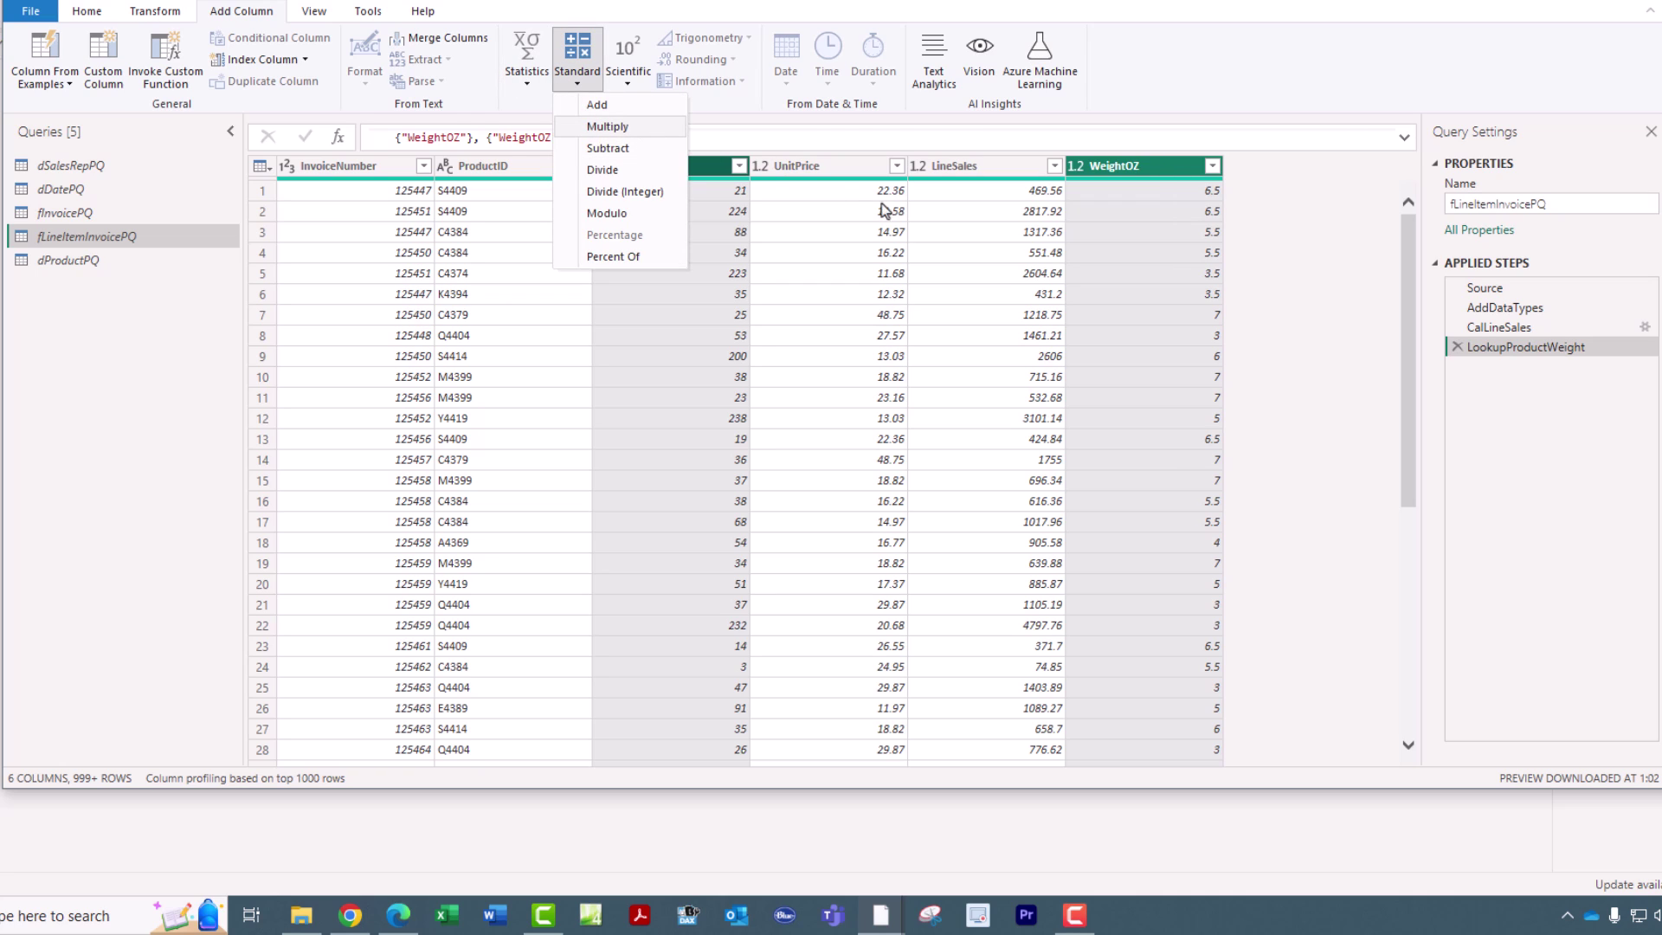
double_click(673, 137)
text(LineShipWeight", each [)
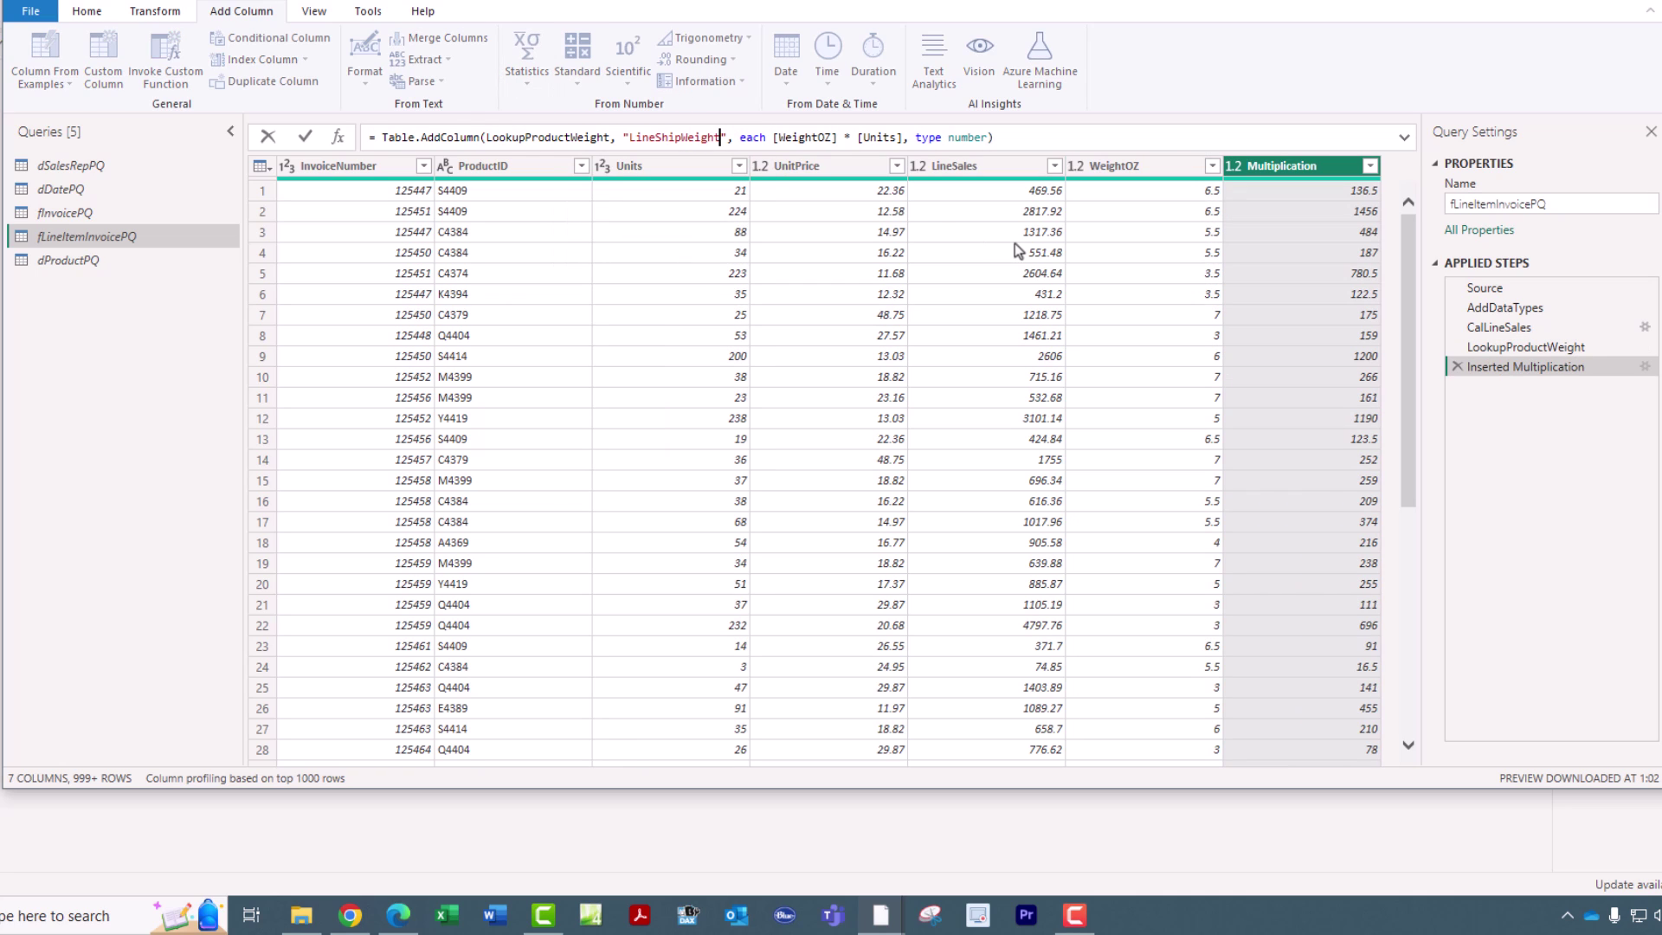
key(Return)
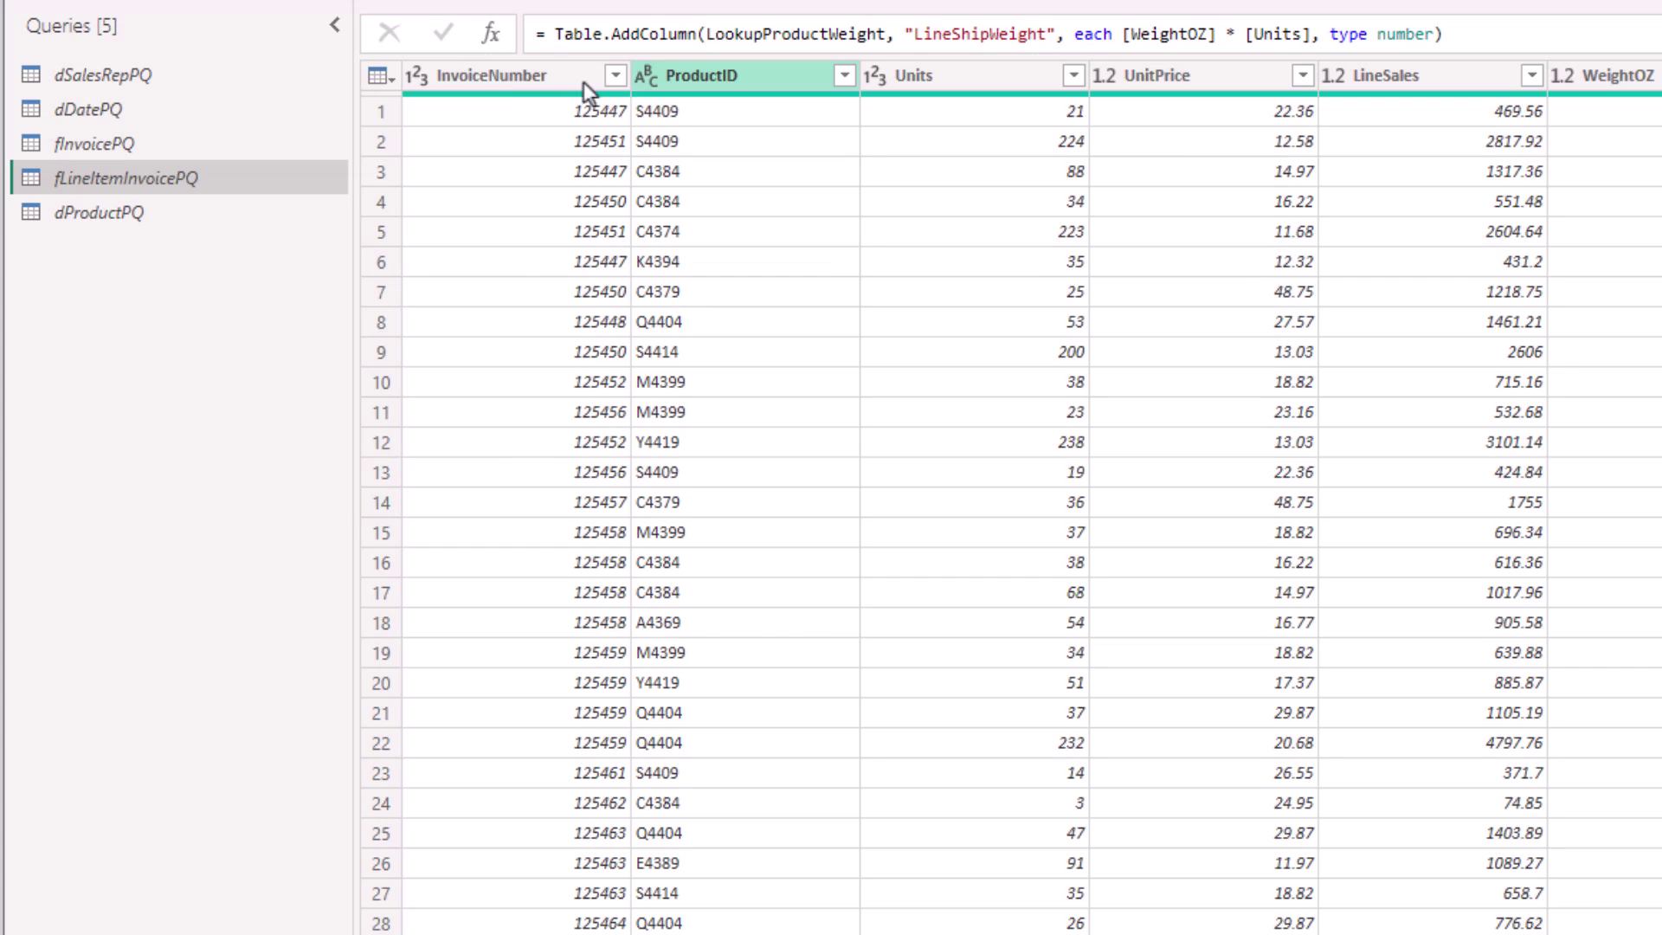
Start an advanced grouping by InvoiceNumber with an InvoiceSales column that sums LineSales.
click(517, 78)
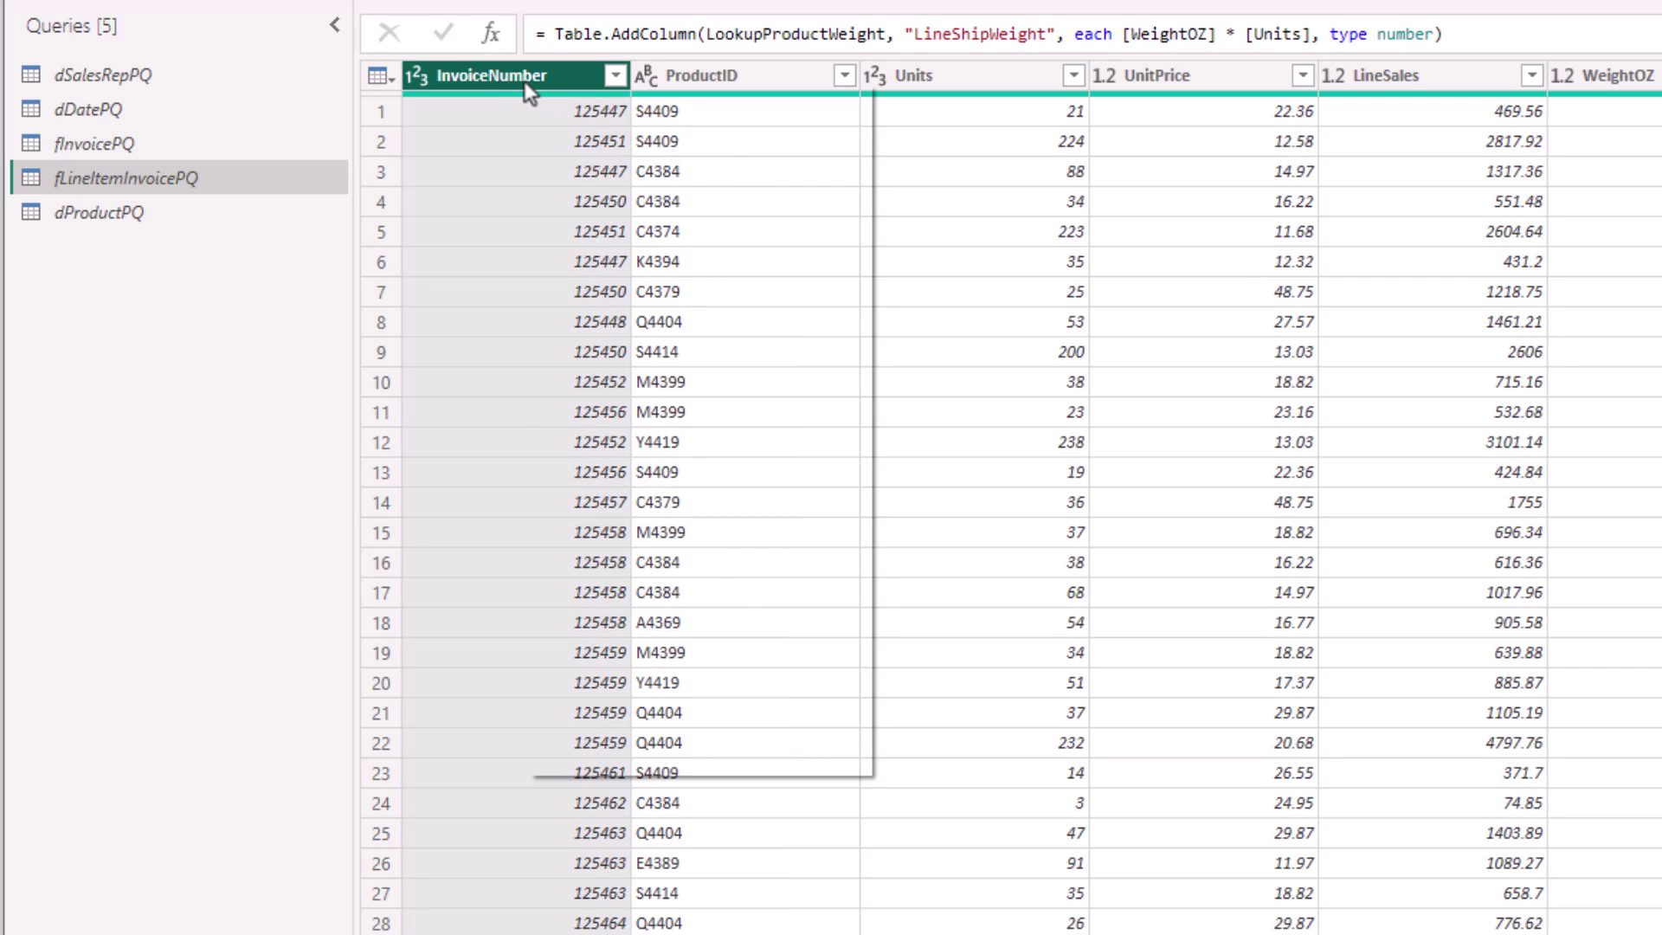
right_click(526, 85)
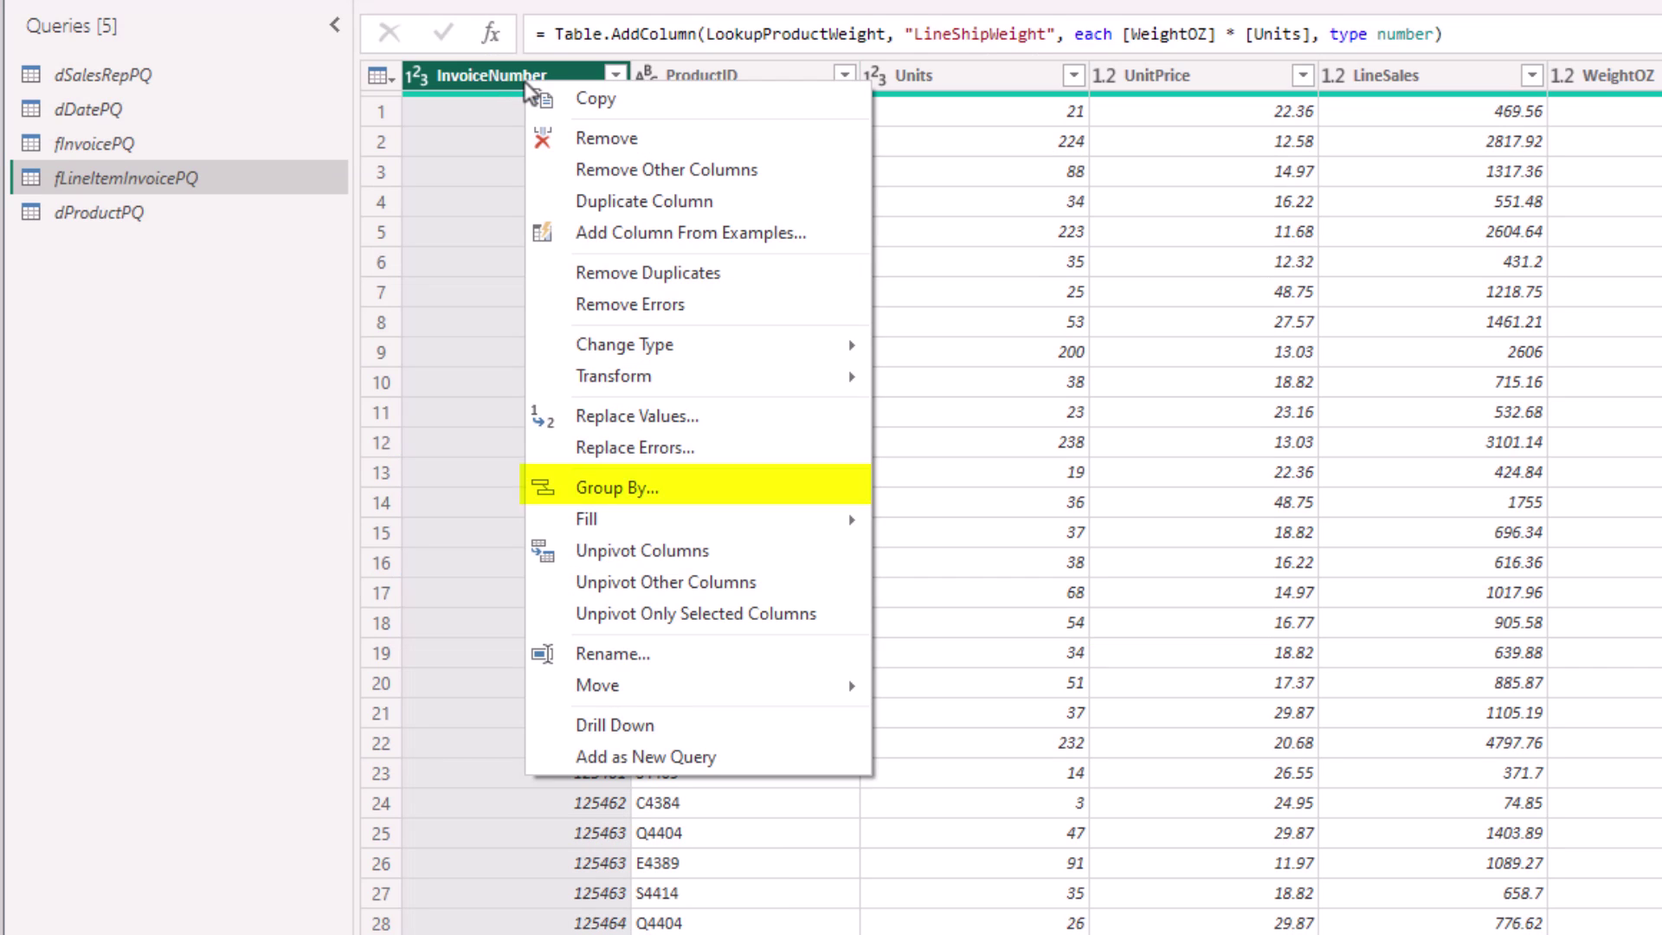
click(645, 490)
click(859, 308)
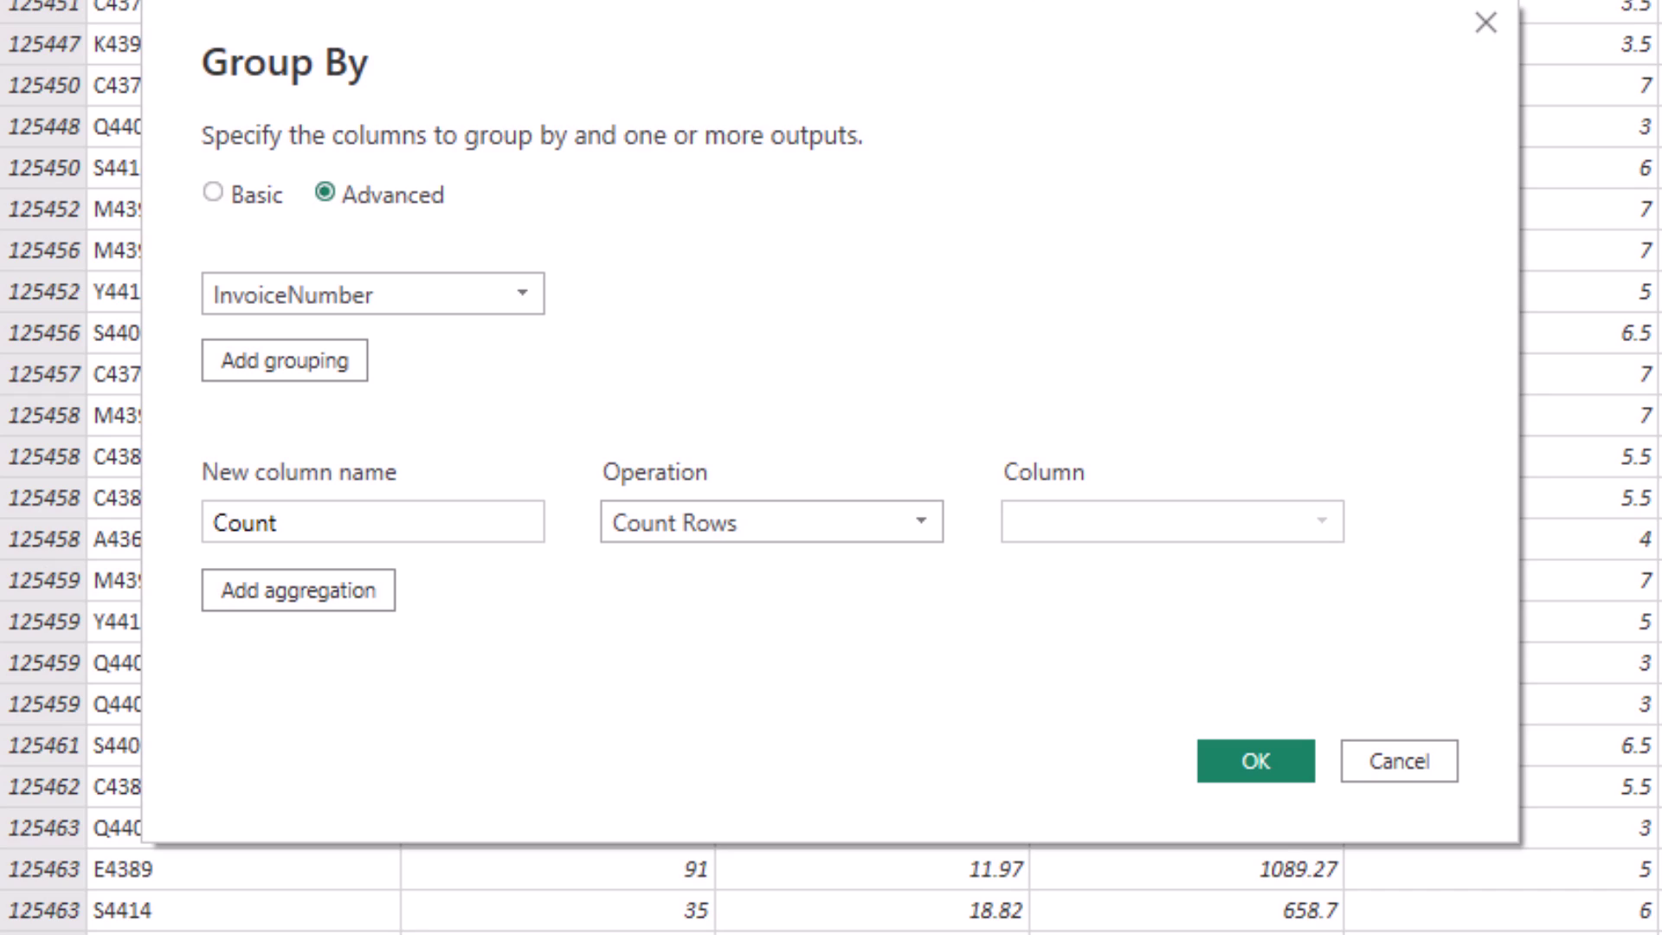
text(InvoiceSales)
click(664, 530)
click(641, 564)
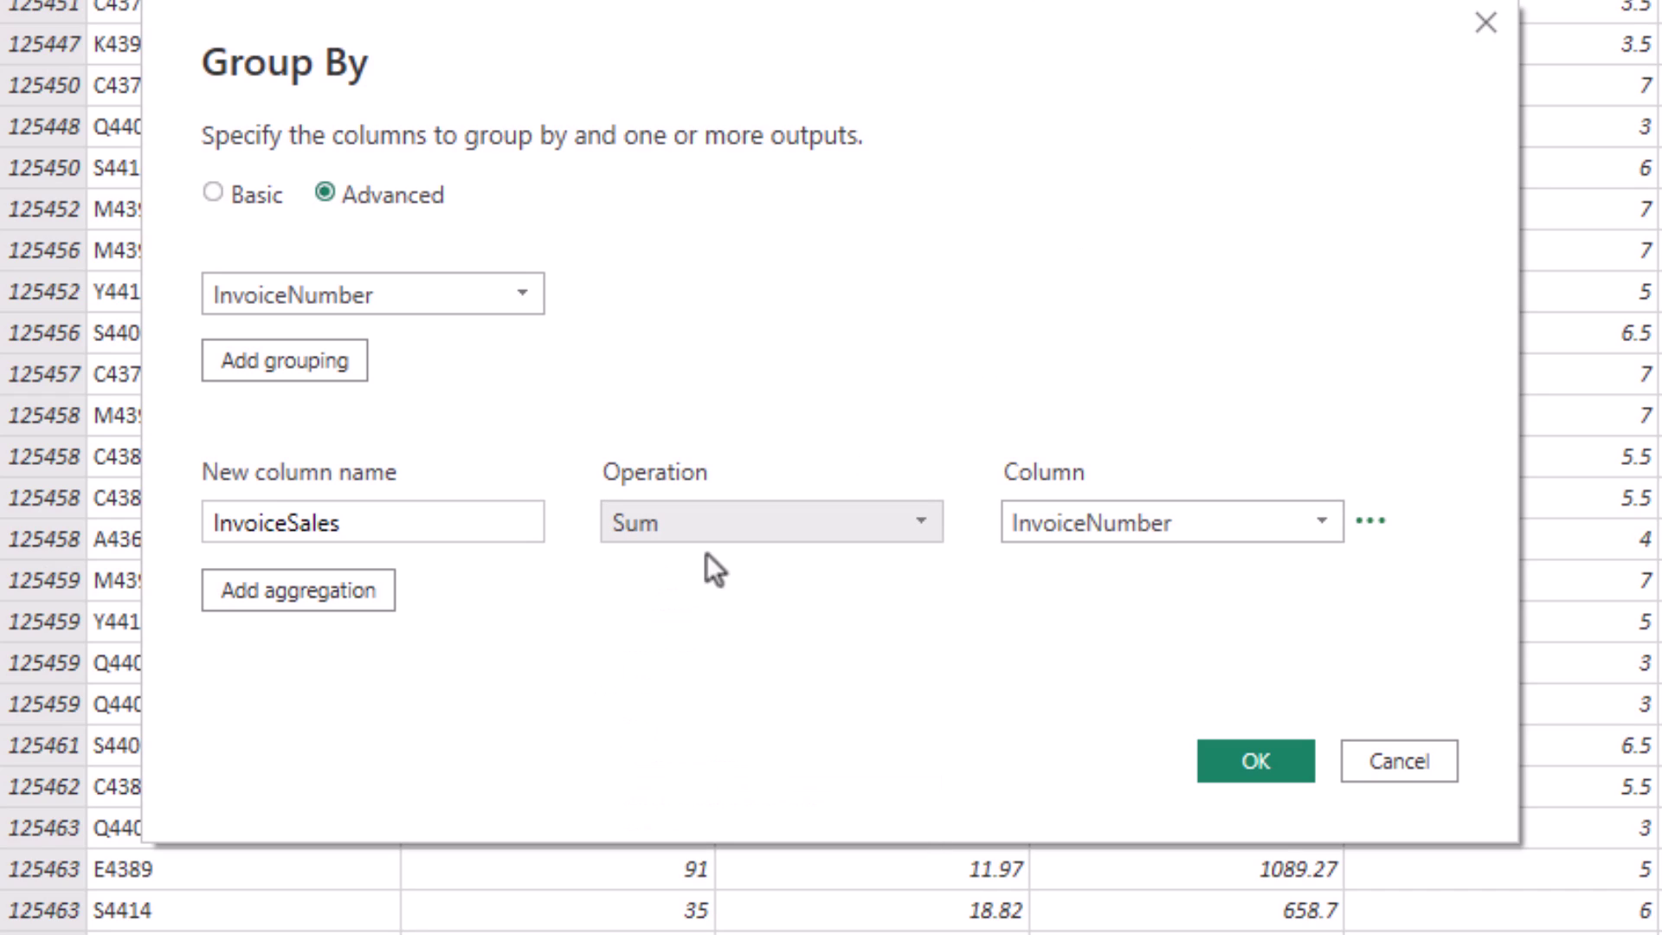
click(1165, 519)
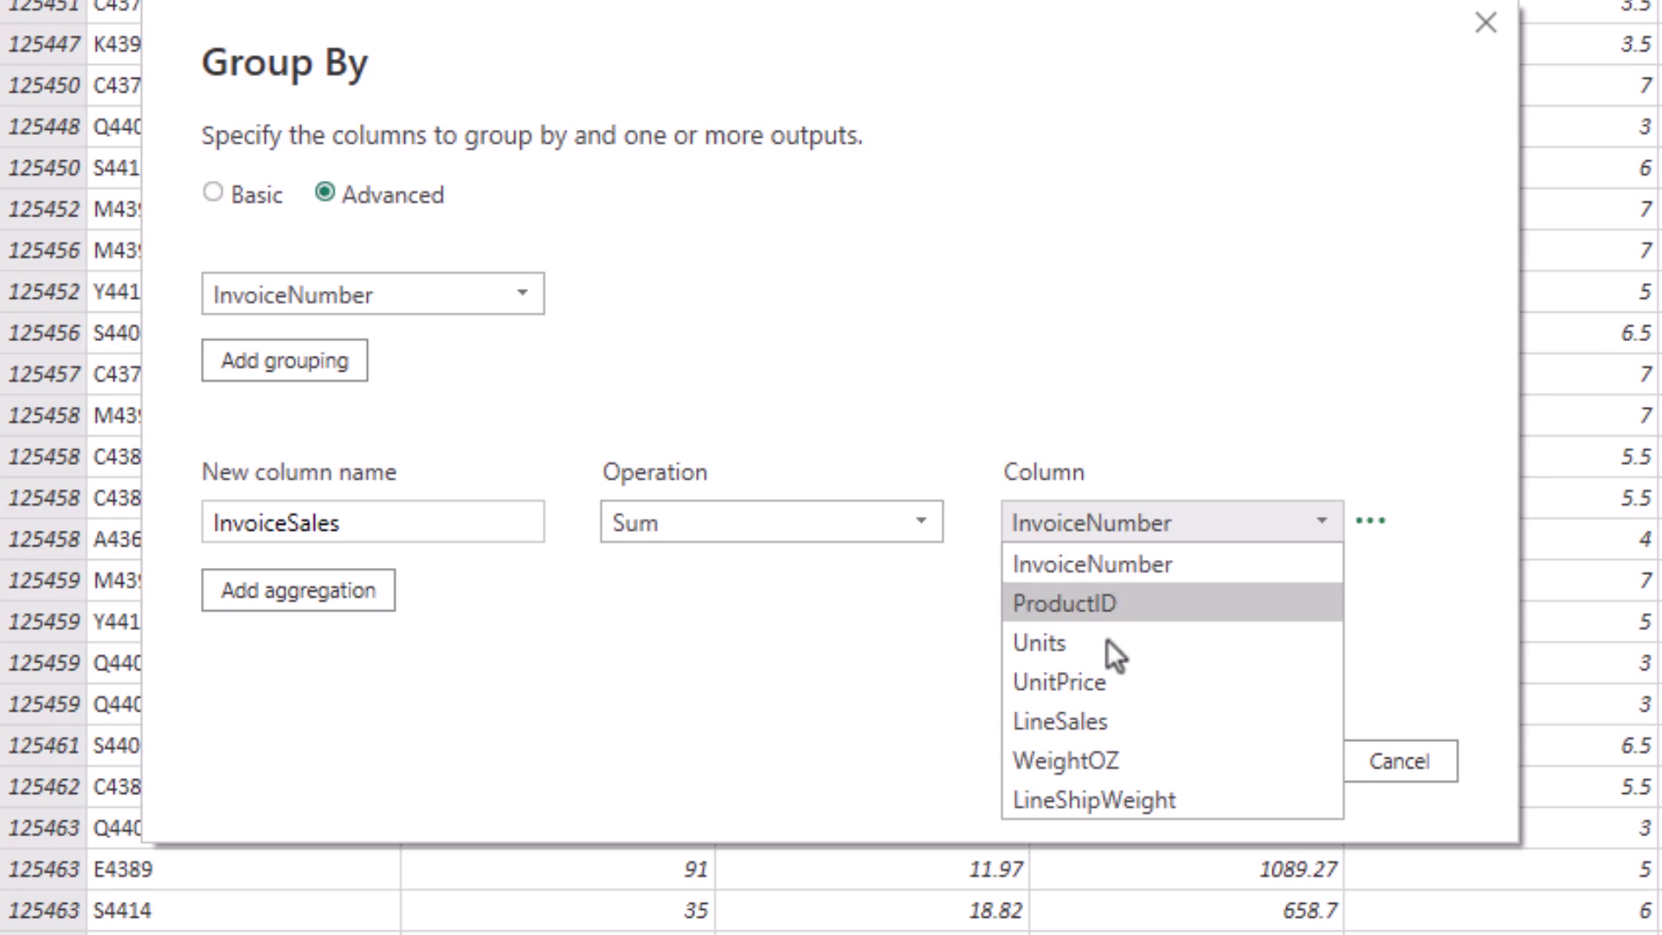
click(1113, 719)
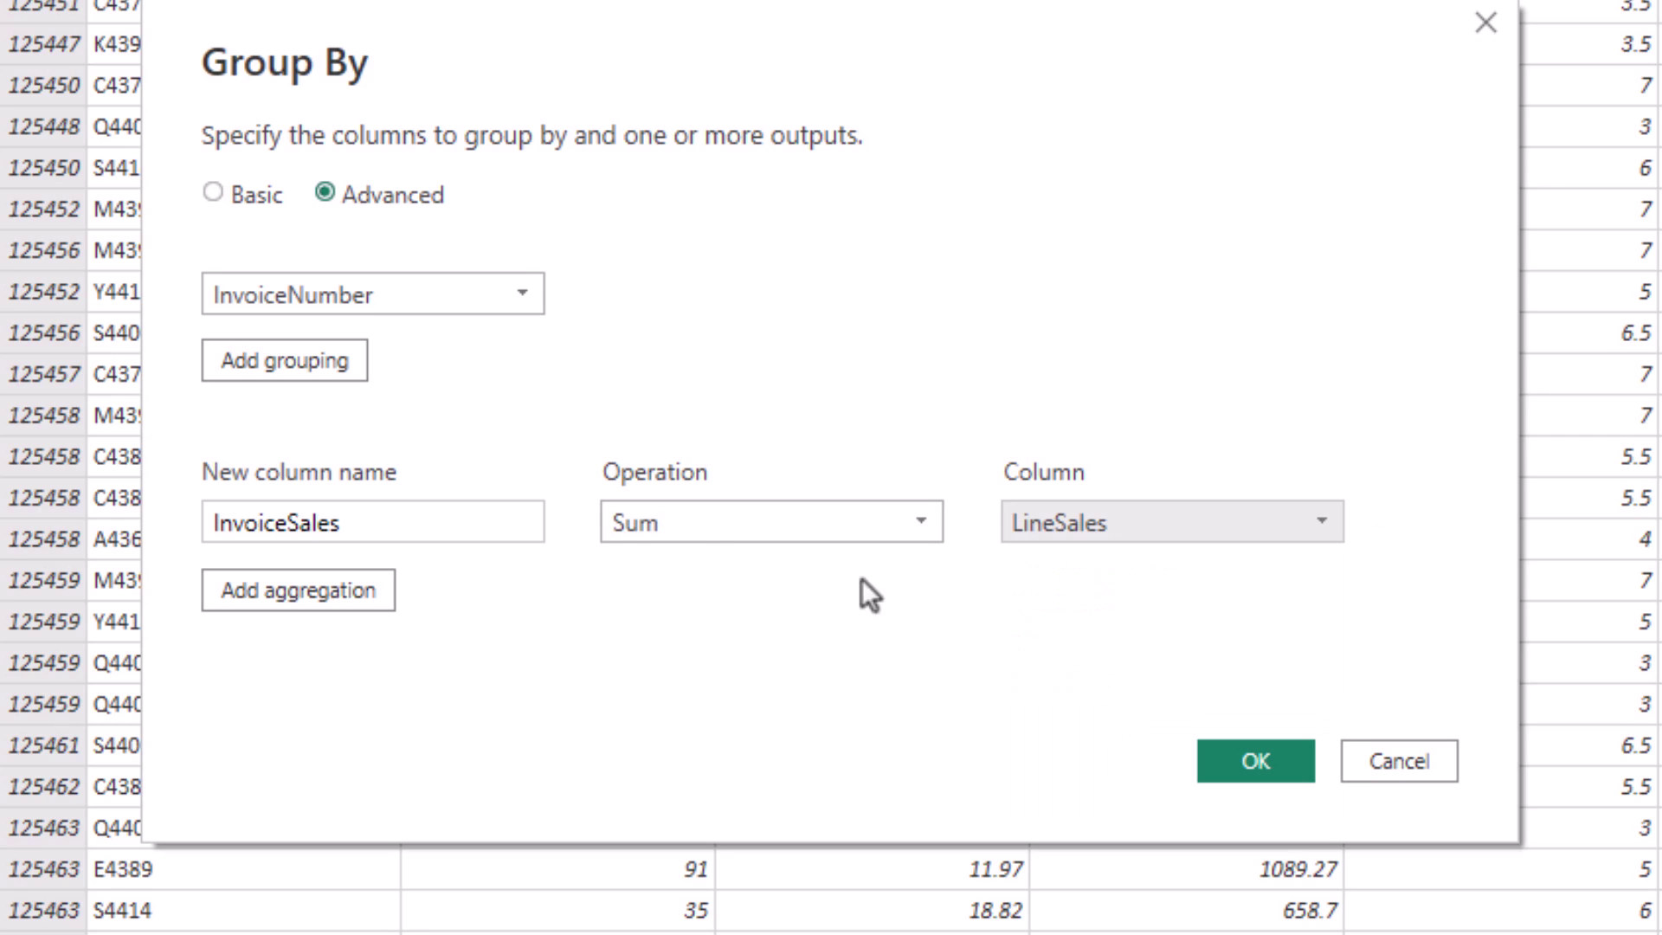
Add an InvoiceWeight aggregation to the grouping that sums LineShipWeight.
click(334, 586)
text(InvoiceWeight)
click(748, 589)
click(699, 622)
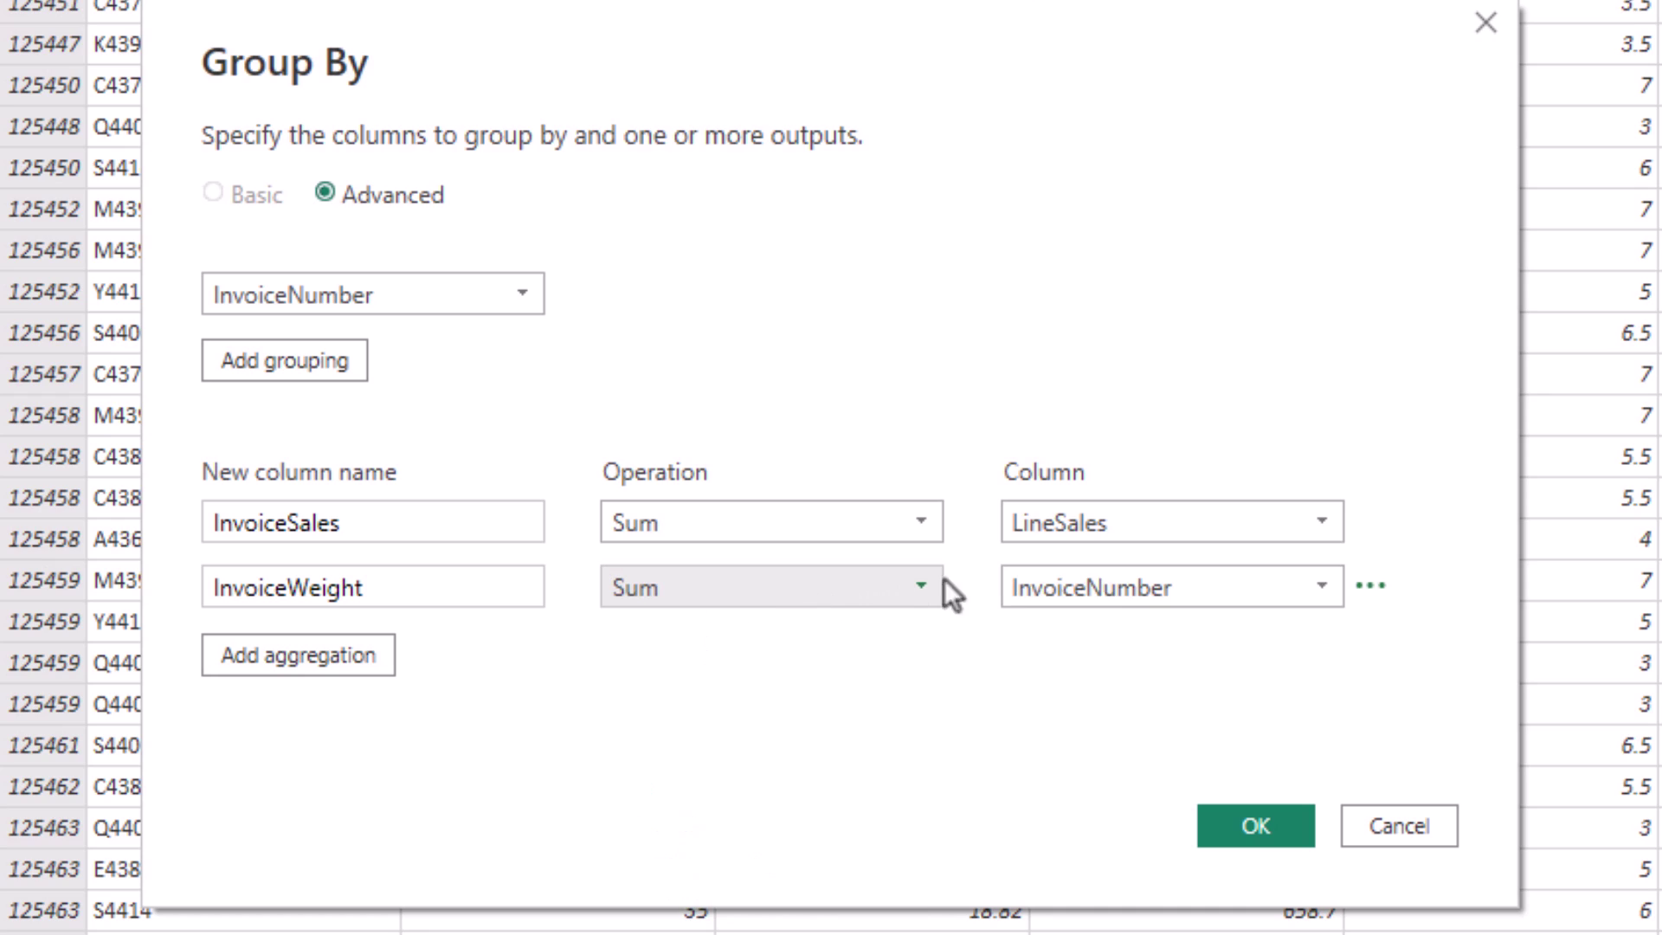
click(1035, 578)
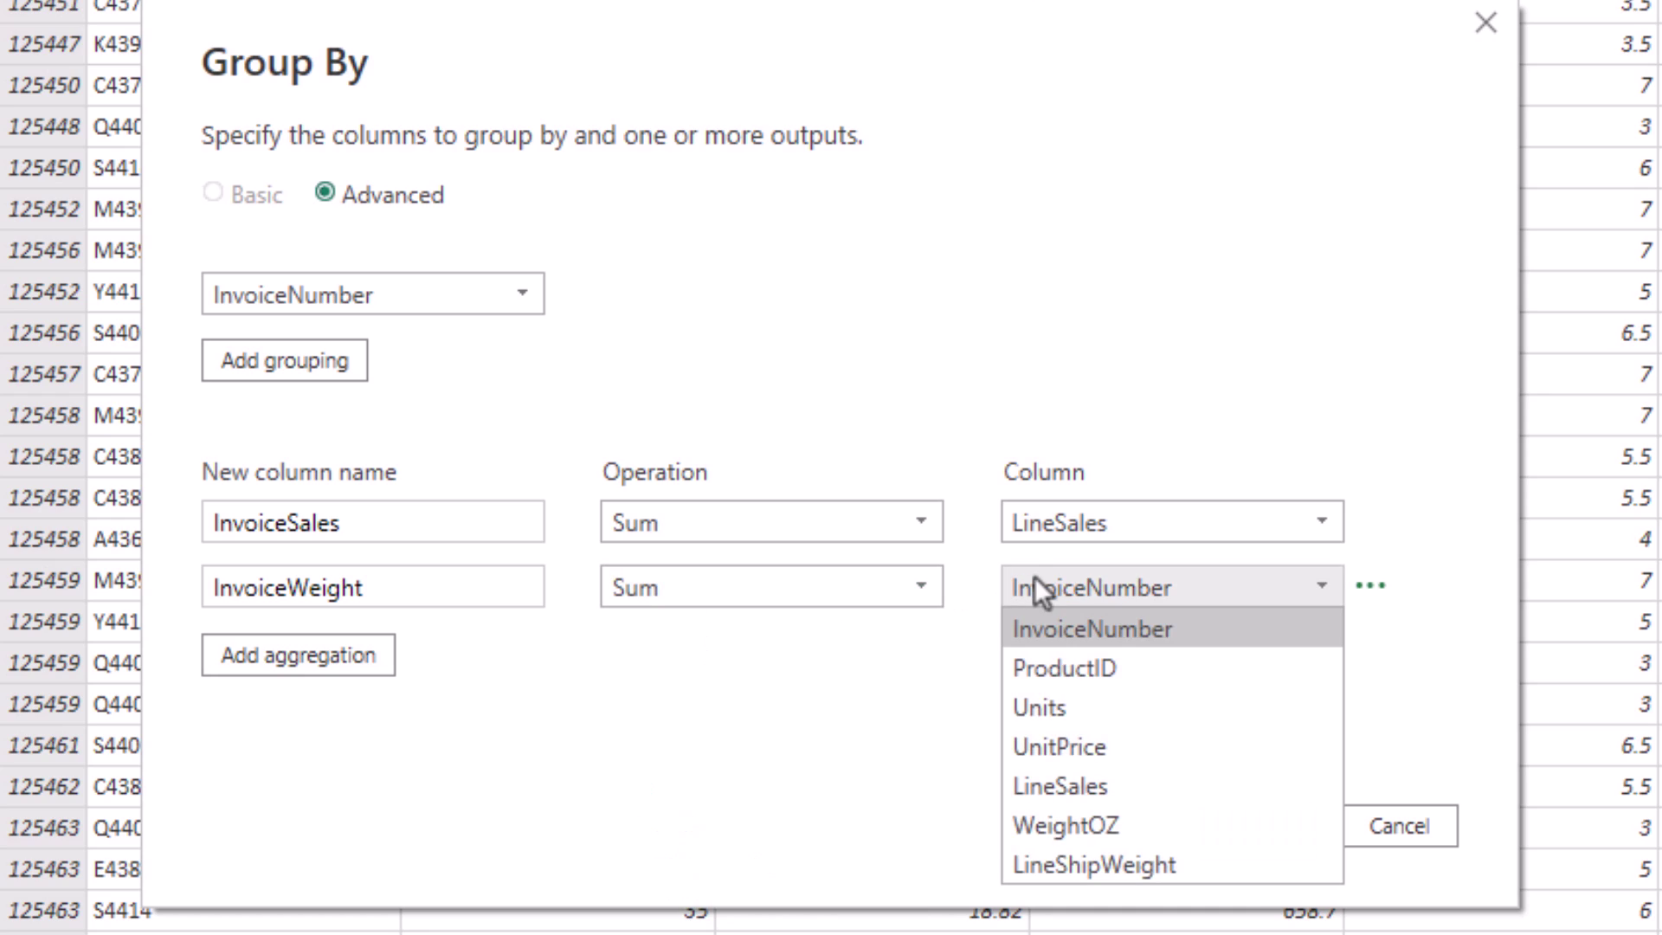
click(1130, 876)
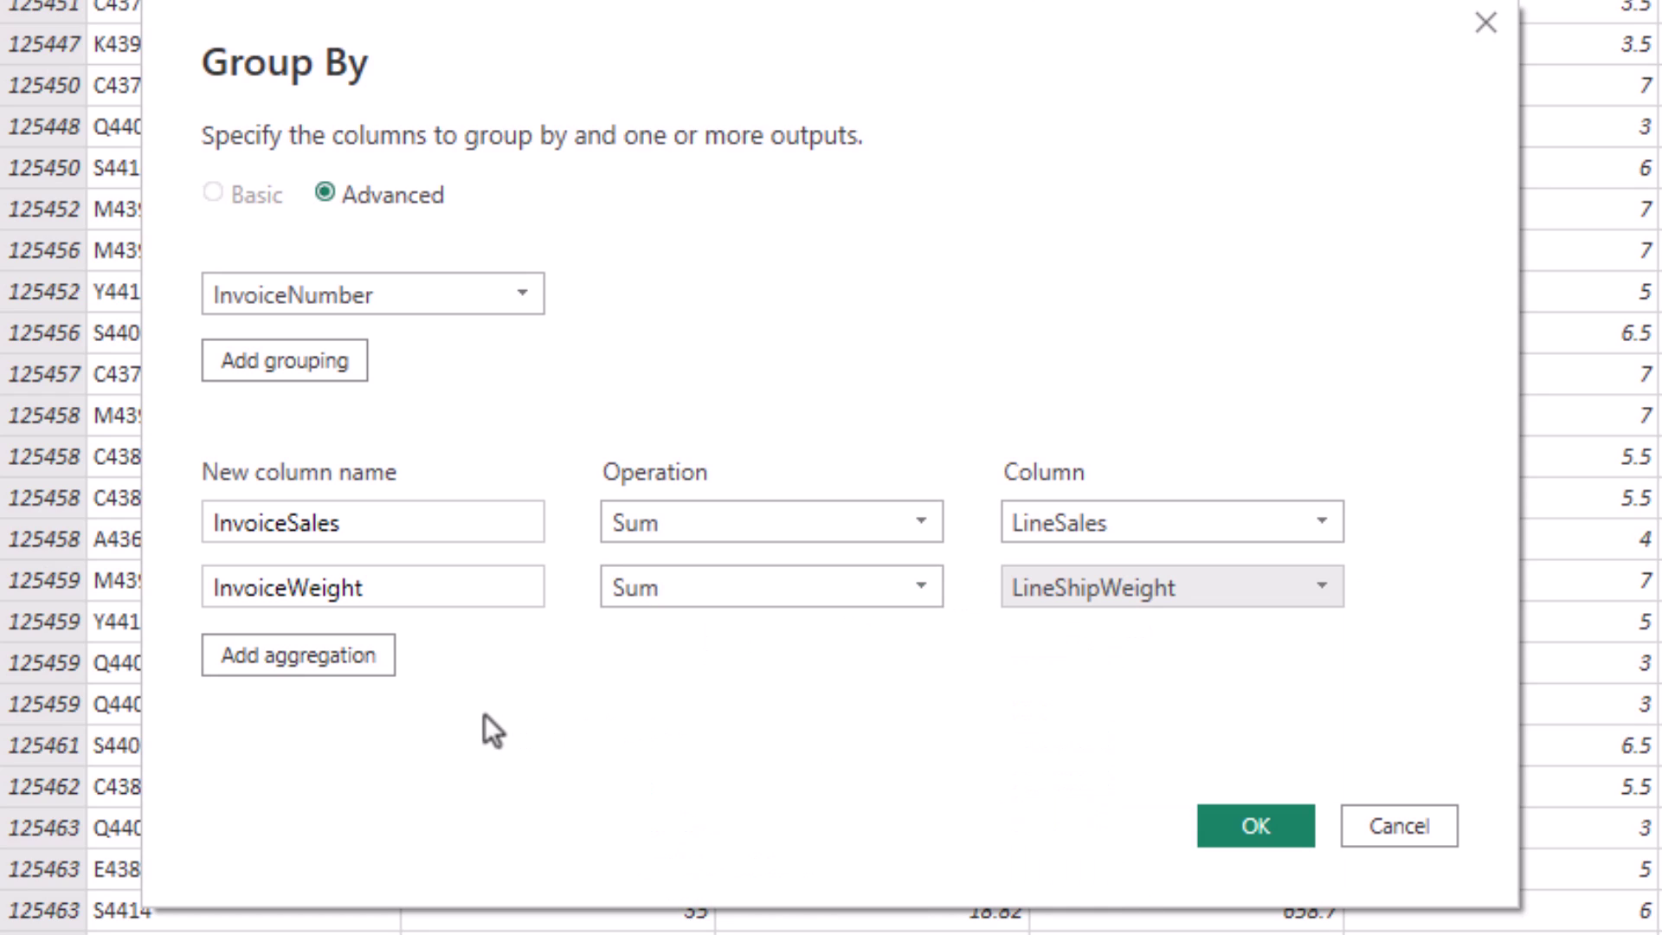
Add an All Rows aggregation named LineItemGrainRecord, apply the grouping and preview the first row's nested table.
click(342, 673)
text(LineItemGrainRecord)
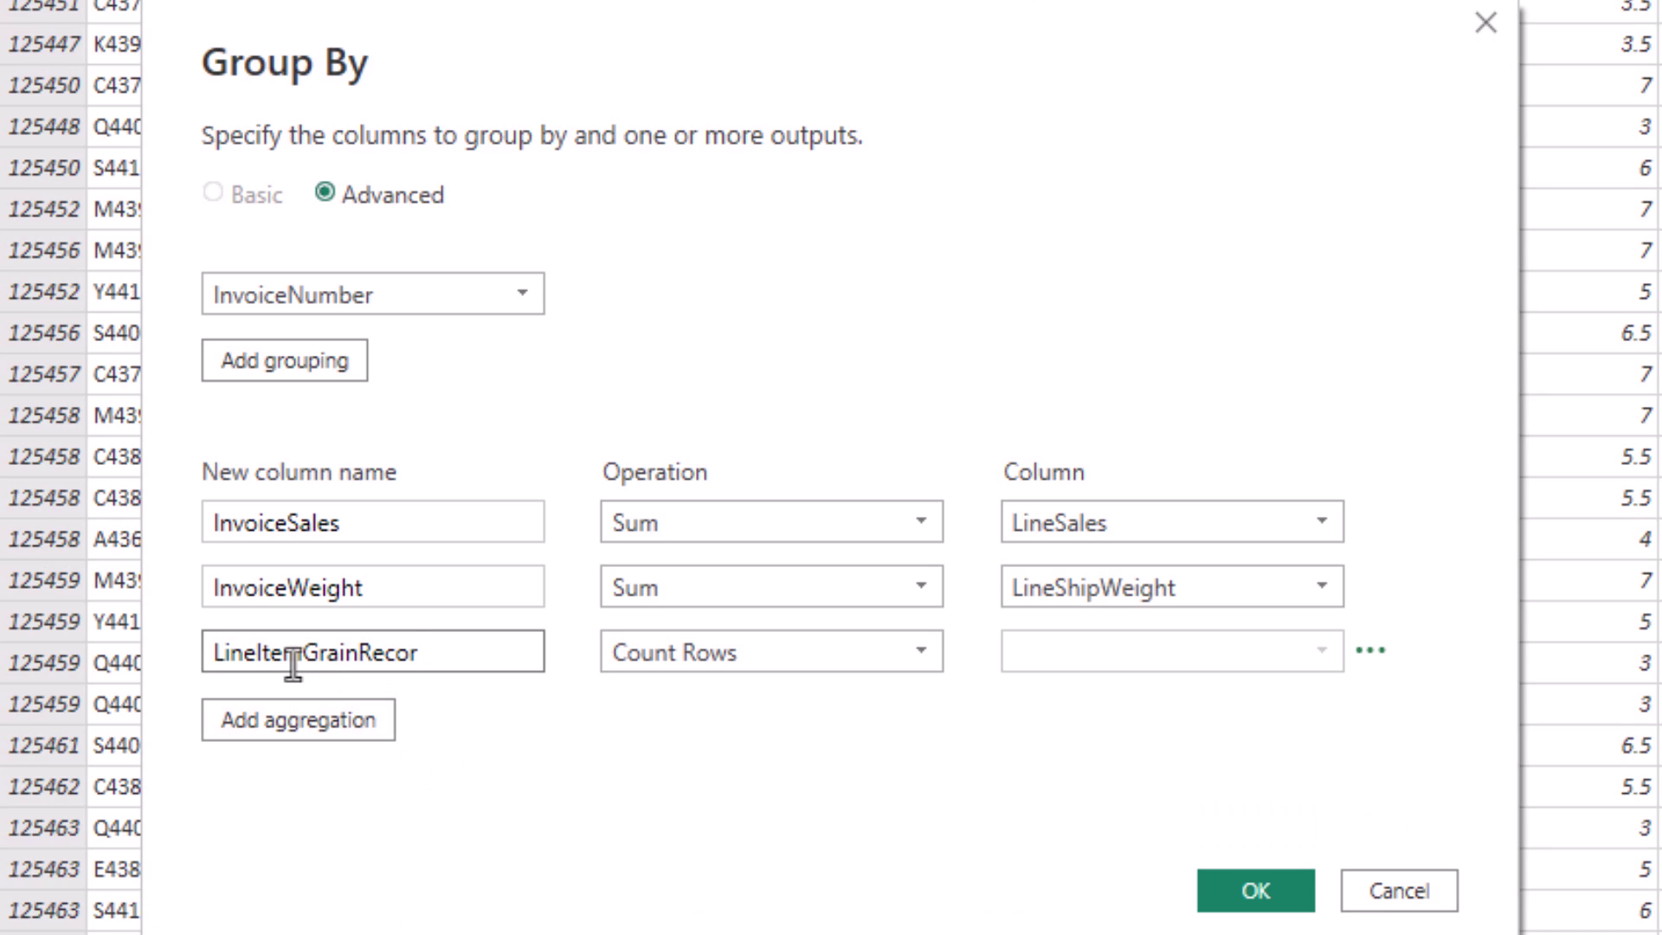
click(719, 659)
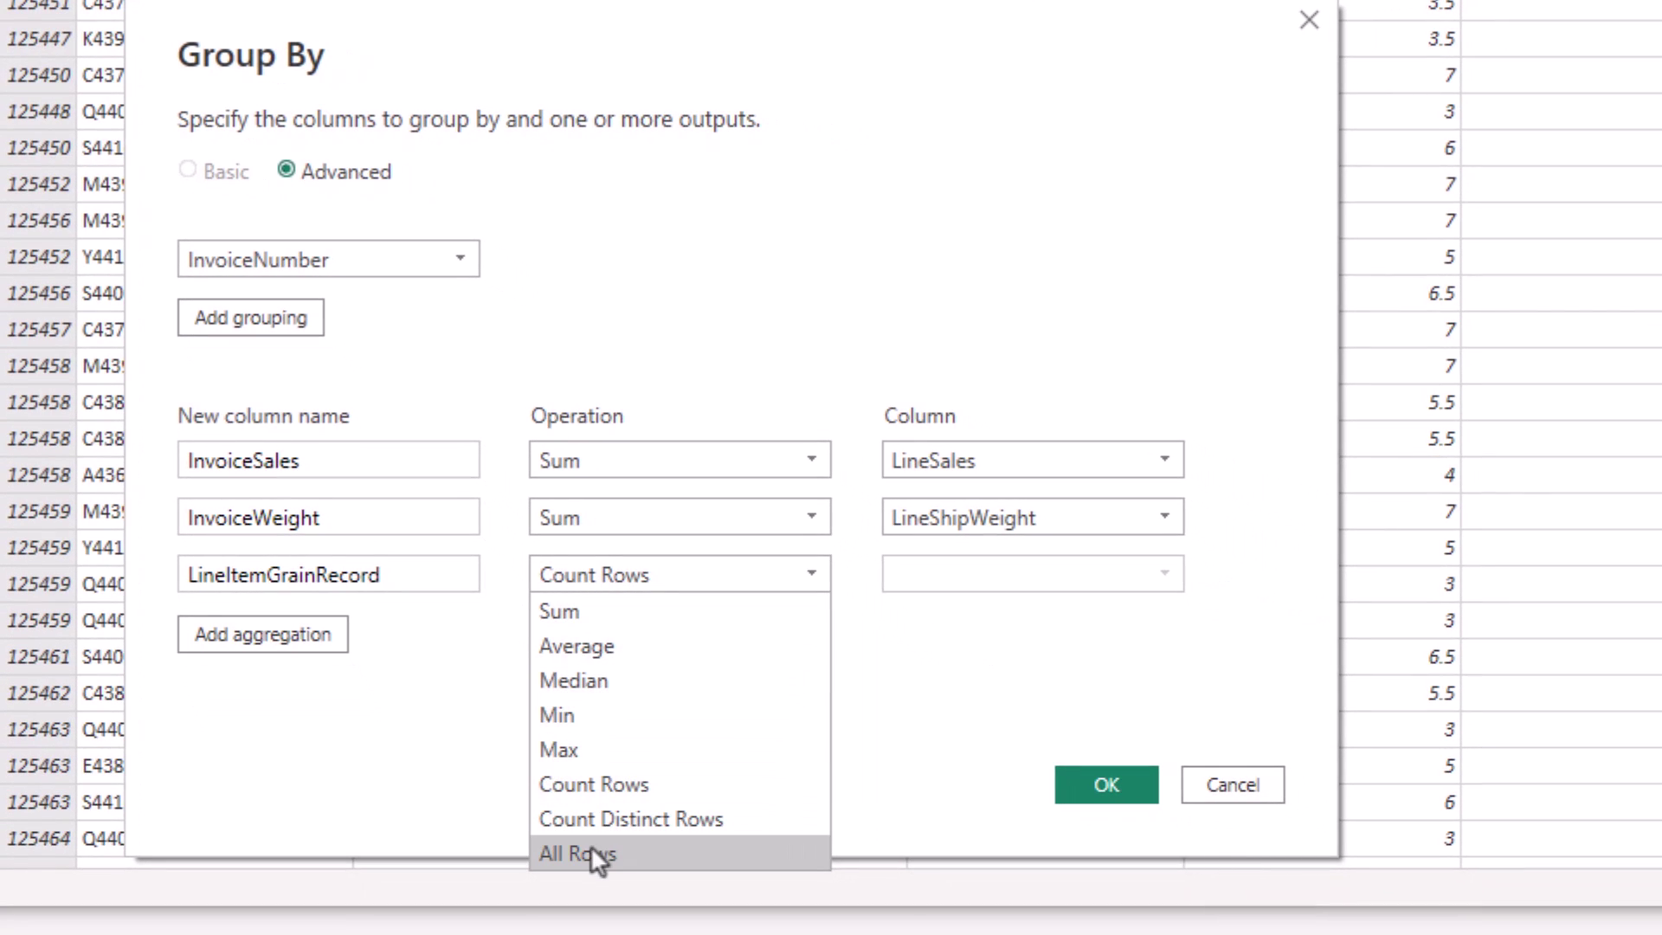
click(590, 854)
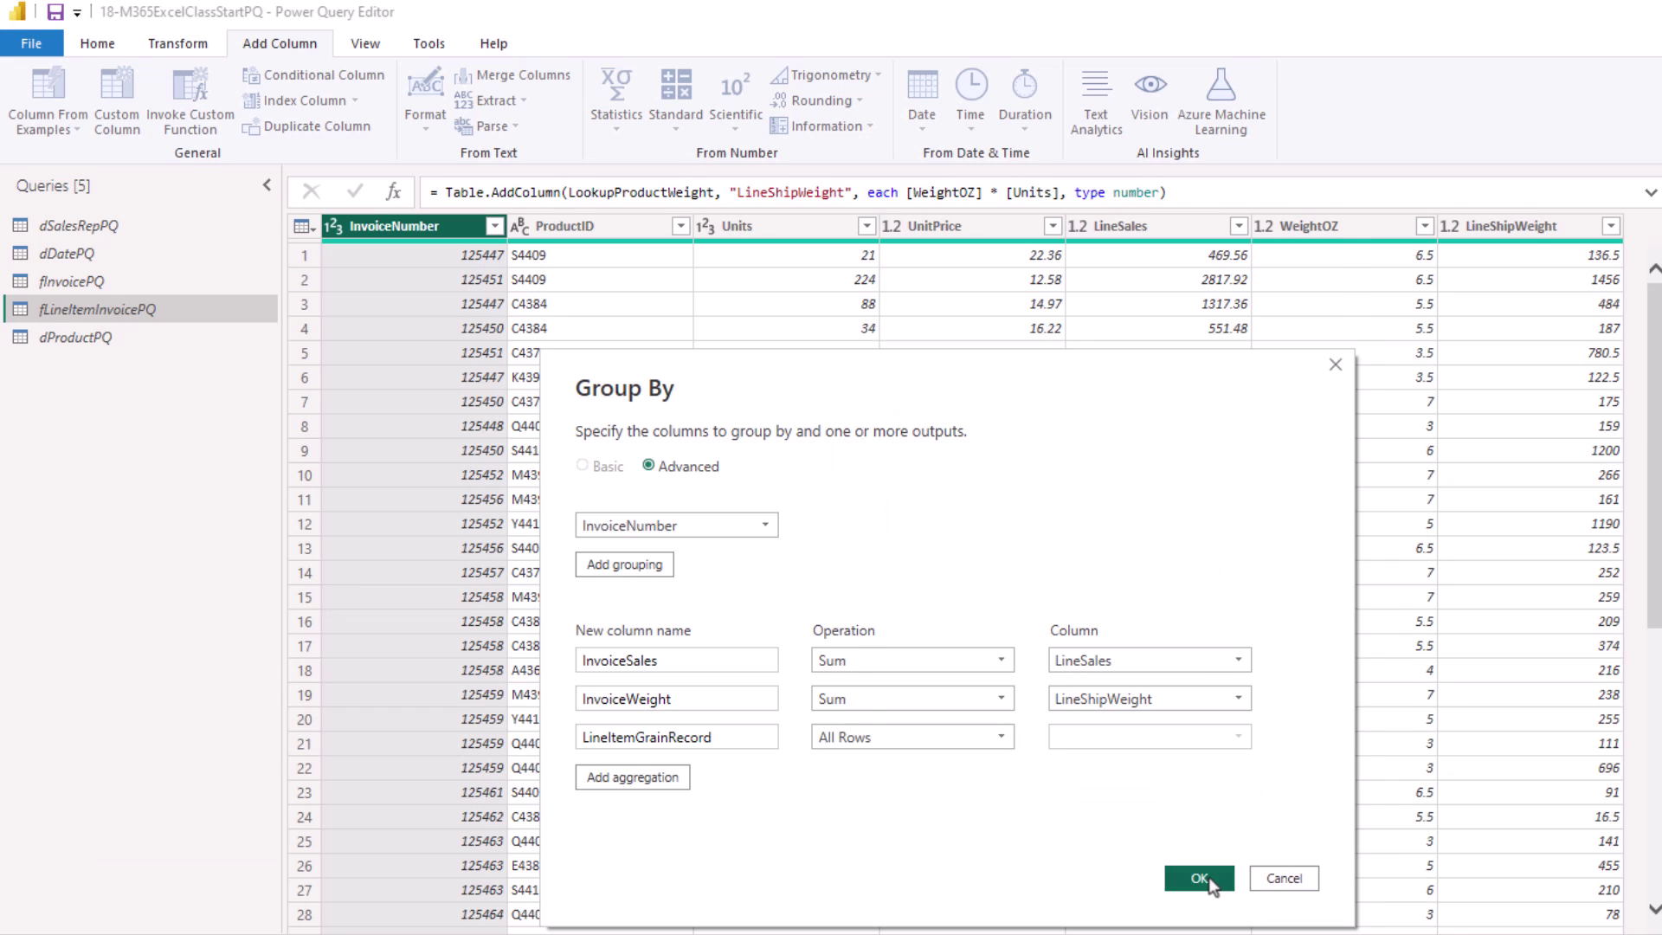
click(1200, 877)
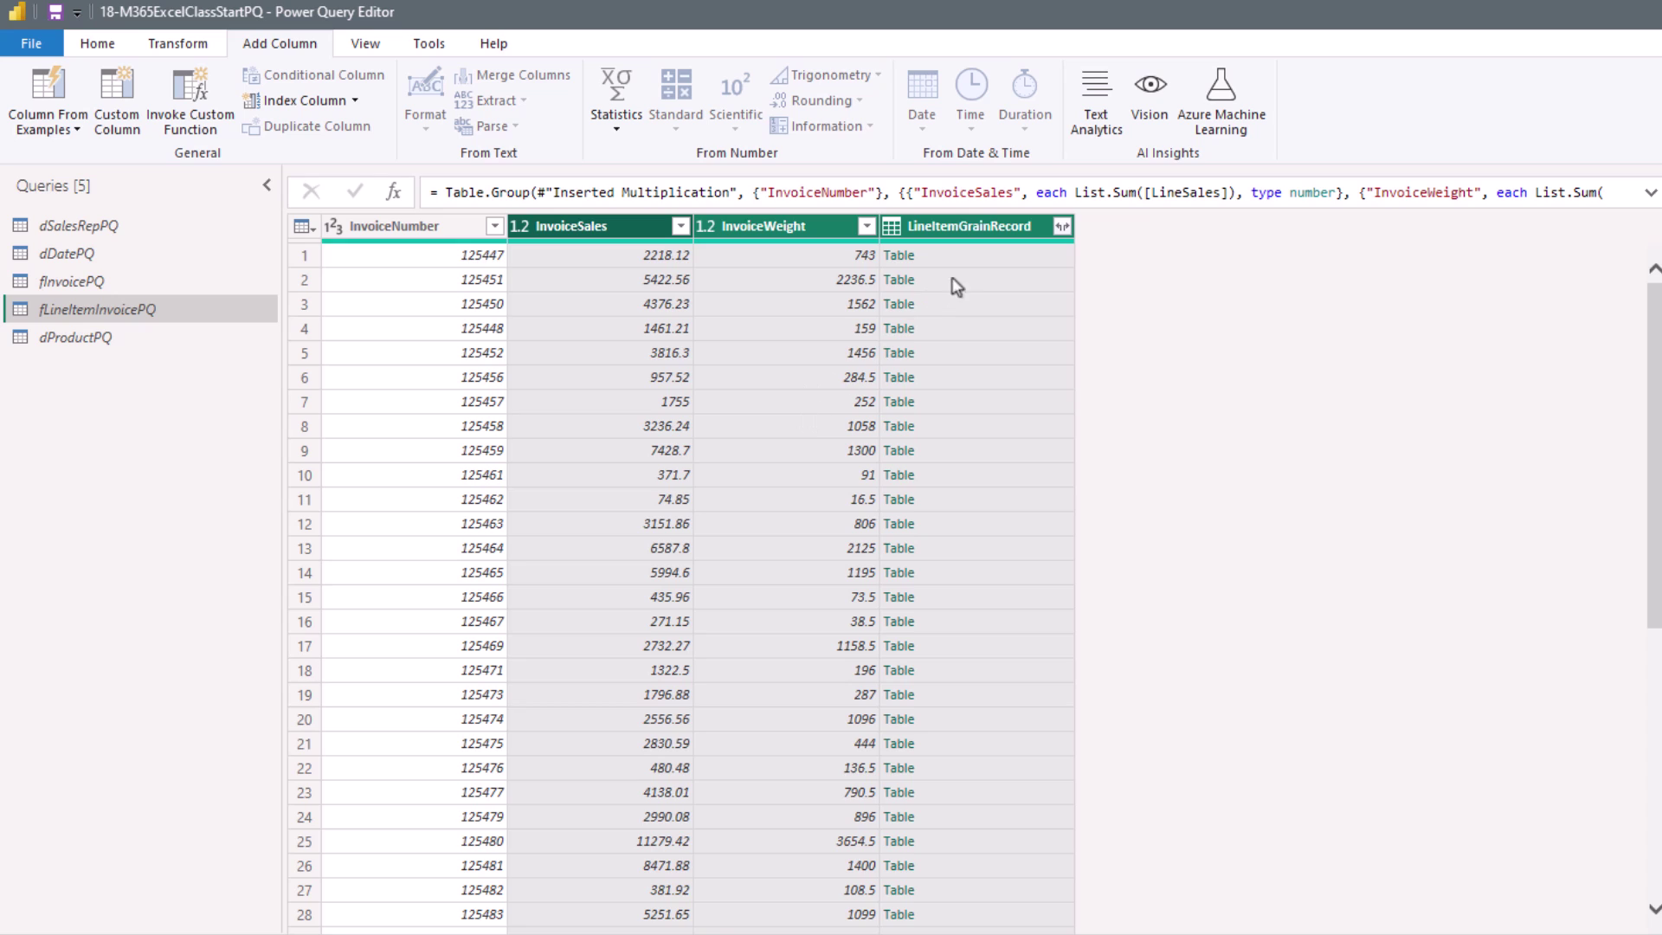
click(961, 256)
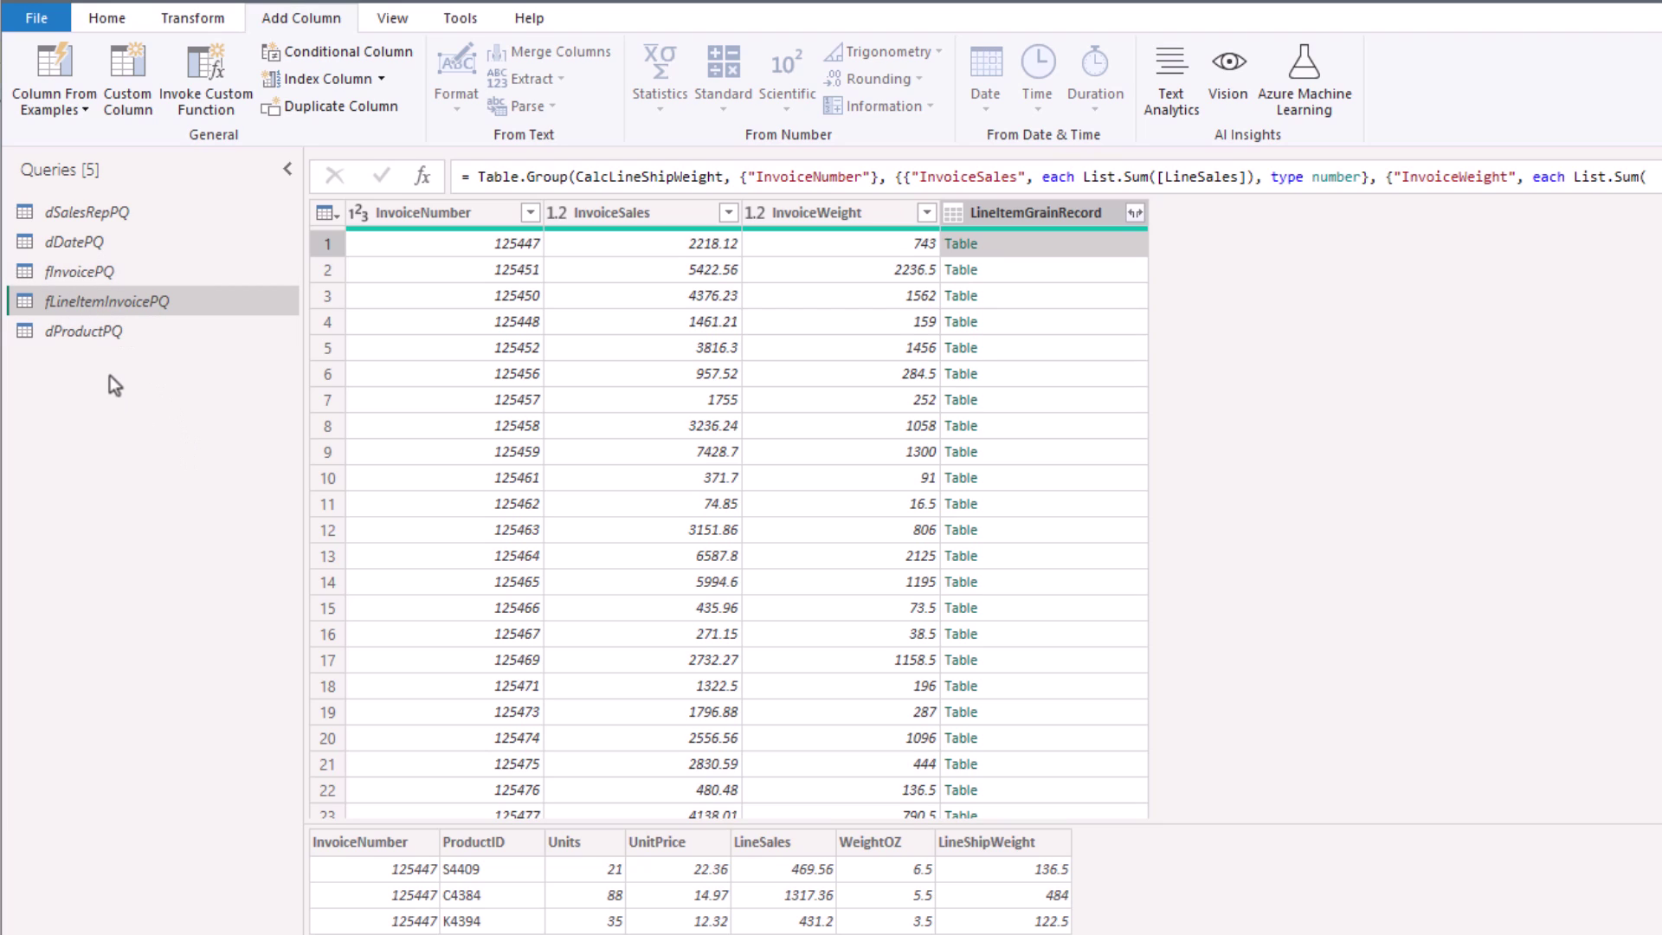
Merge the grouped query with fInvoicePQ on InvoiceNumber using a Left Outer join, and preview the first row's joined table.
click(108, 18)
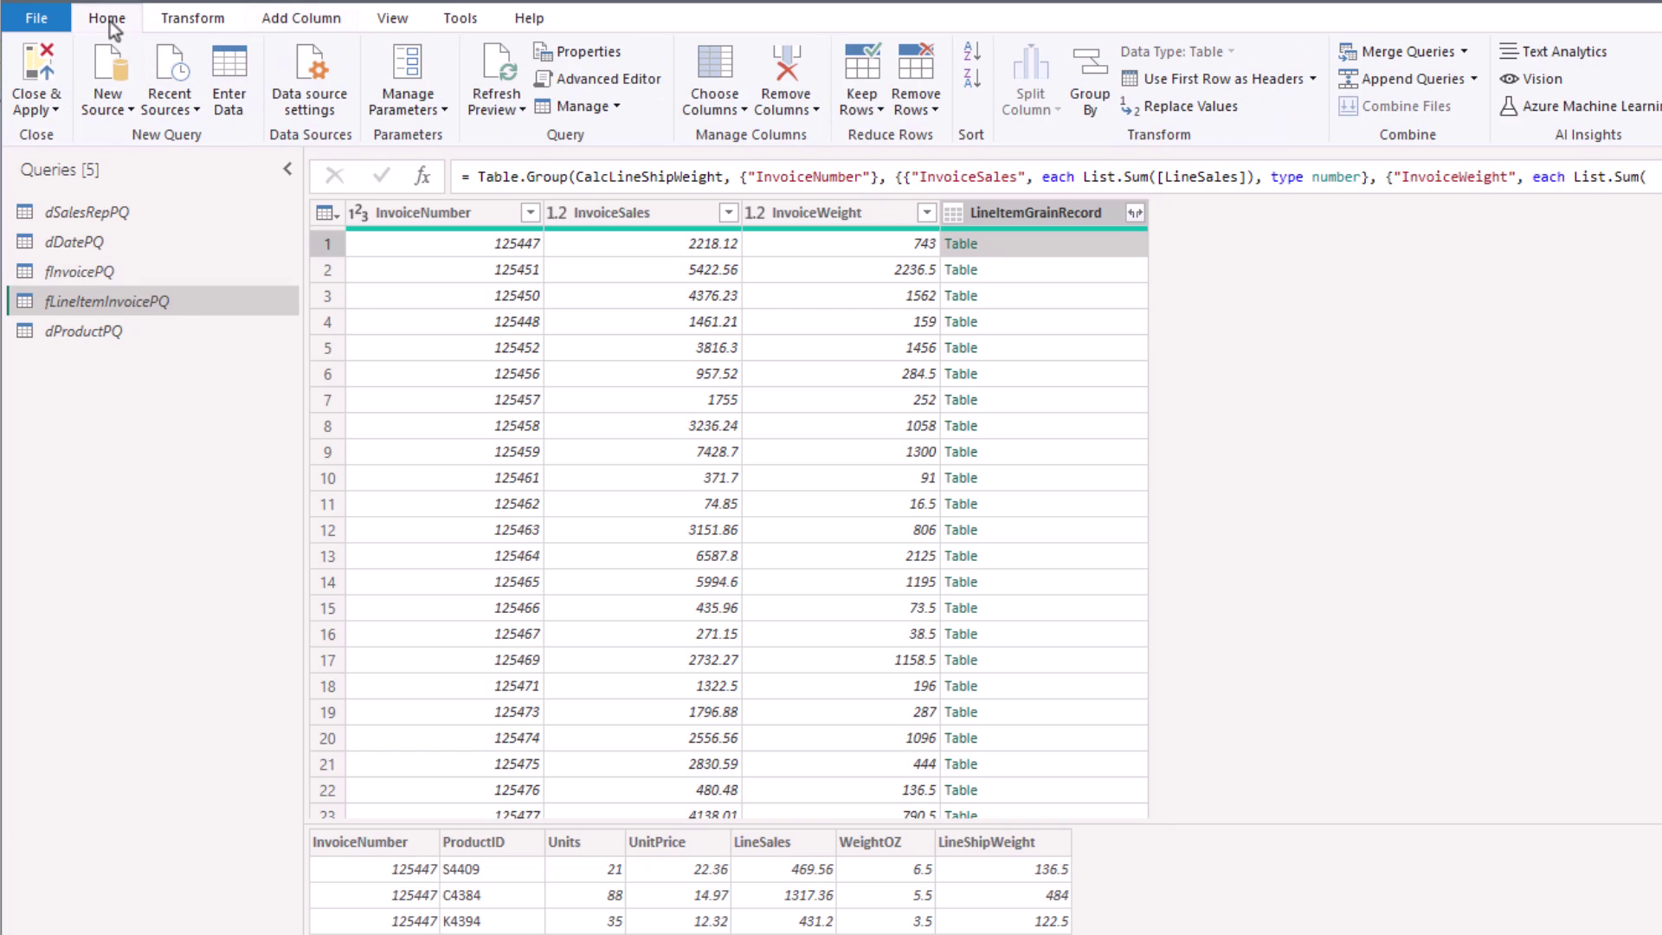
click(1467, 52)
click(1411, 79)
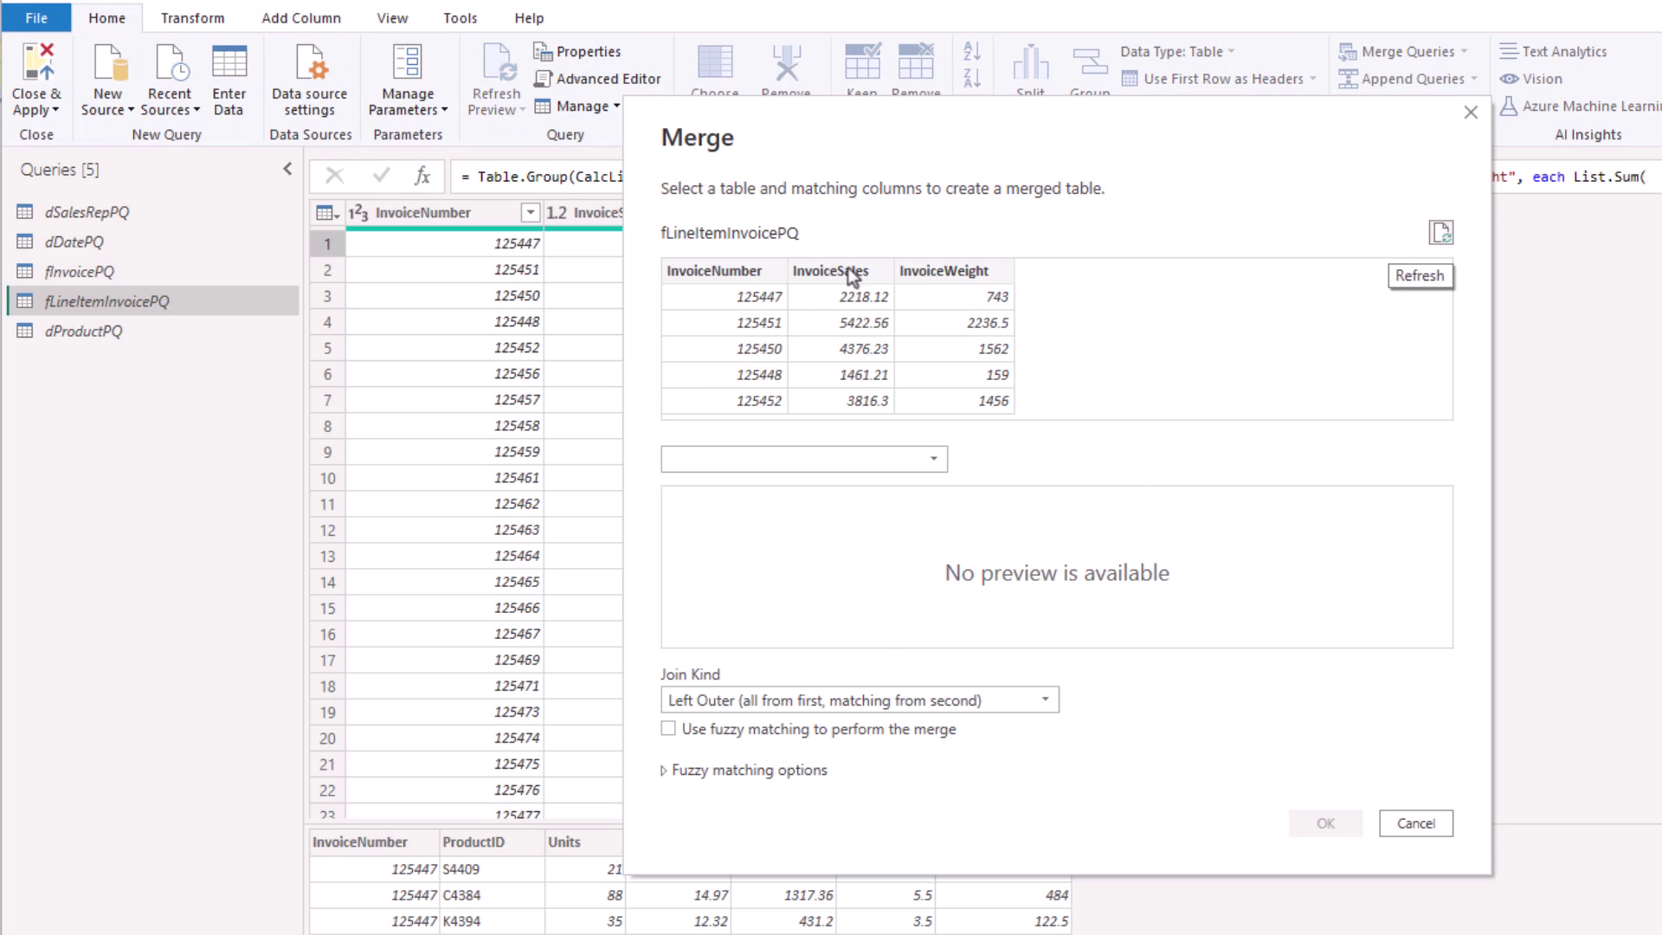
click(734, 279)
click(758, 461)
click(732, 562)
click(781, 511)
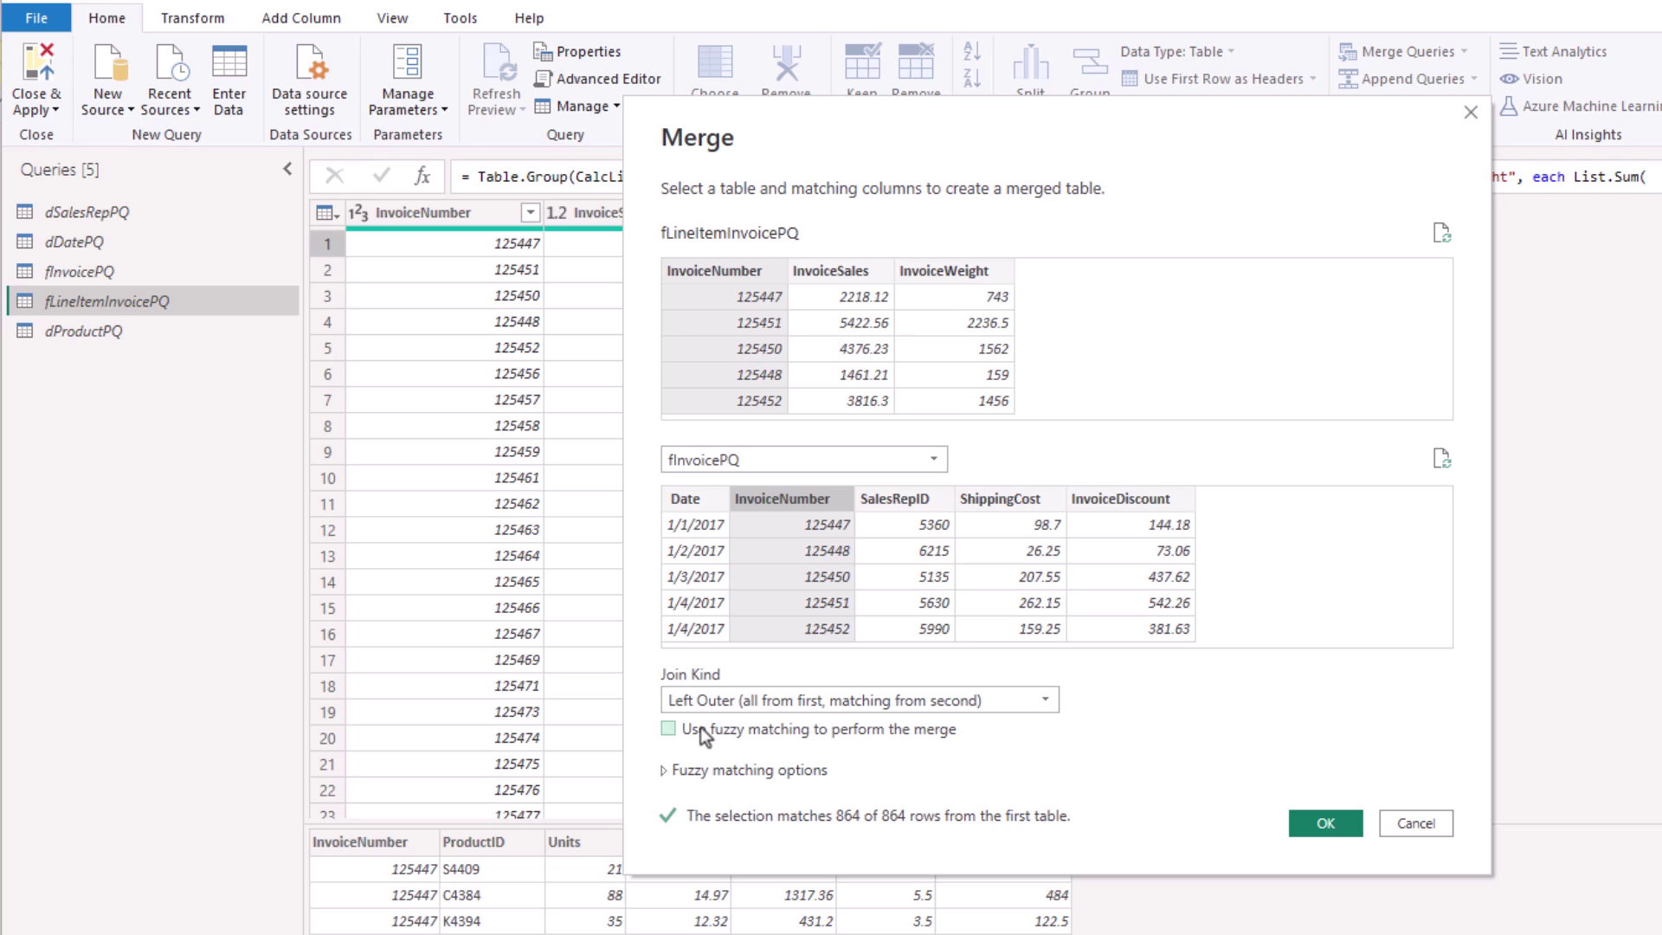
click(1310, 829)
click(1246, 253)
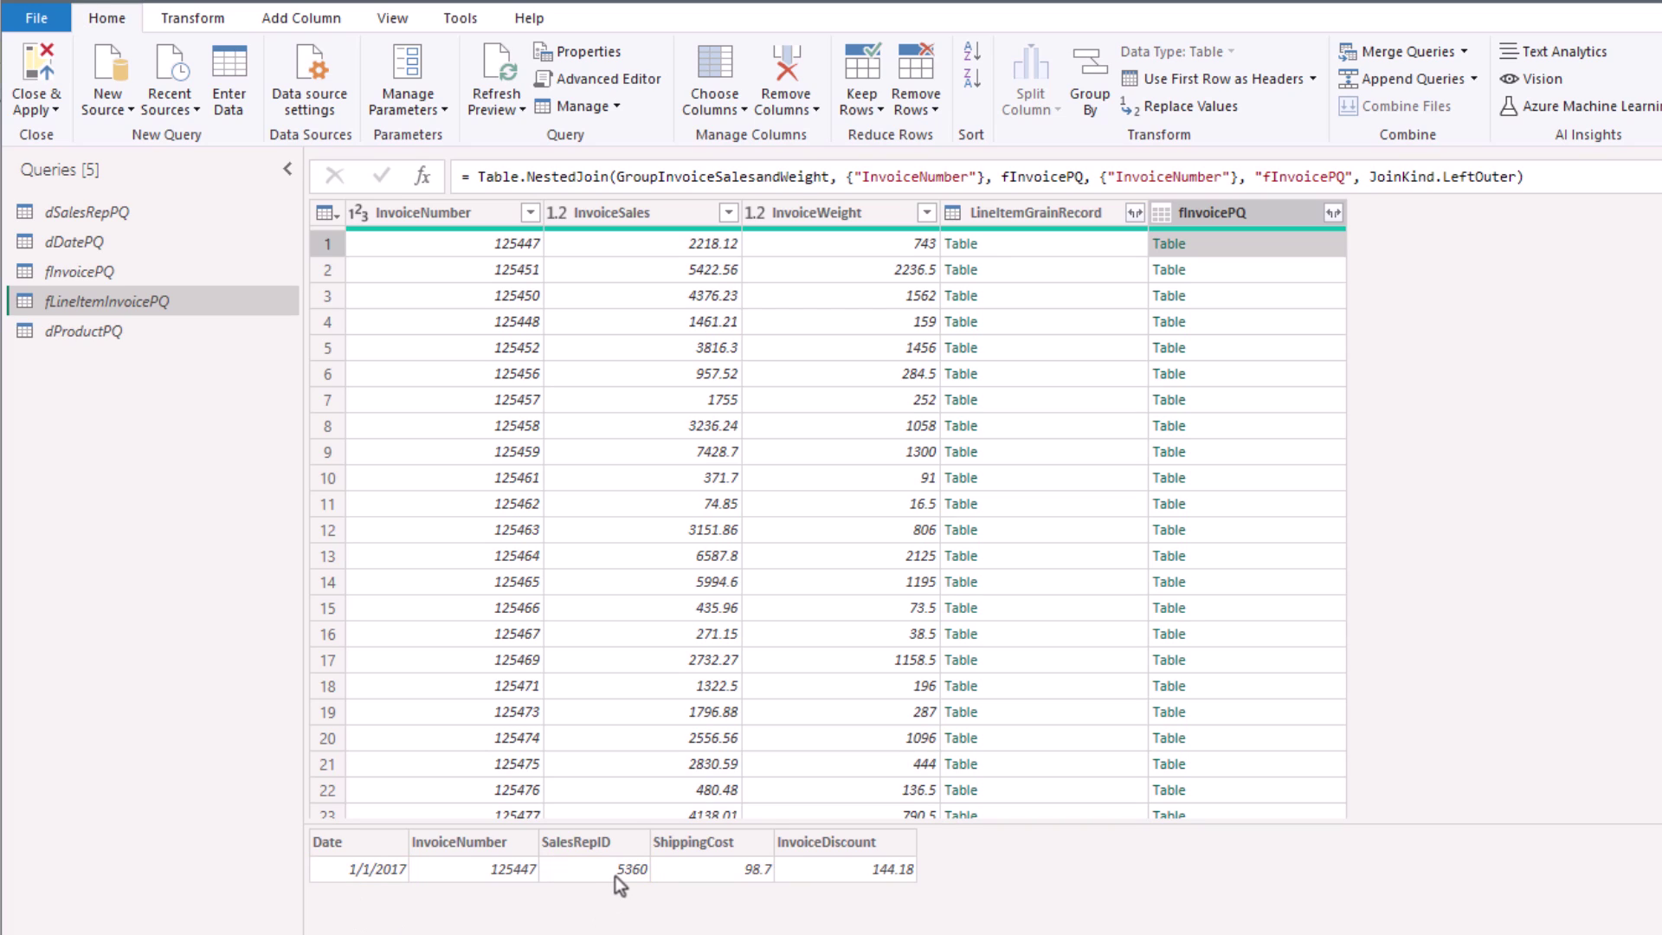
Expand Date, SalesRepID, ShippingCost and InvoiceDiscount from the merged fInvoicePQ column, leaving out InvoiceNumber.
click(1333, 213)
click(971, 363)
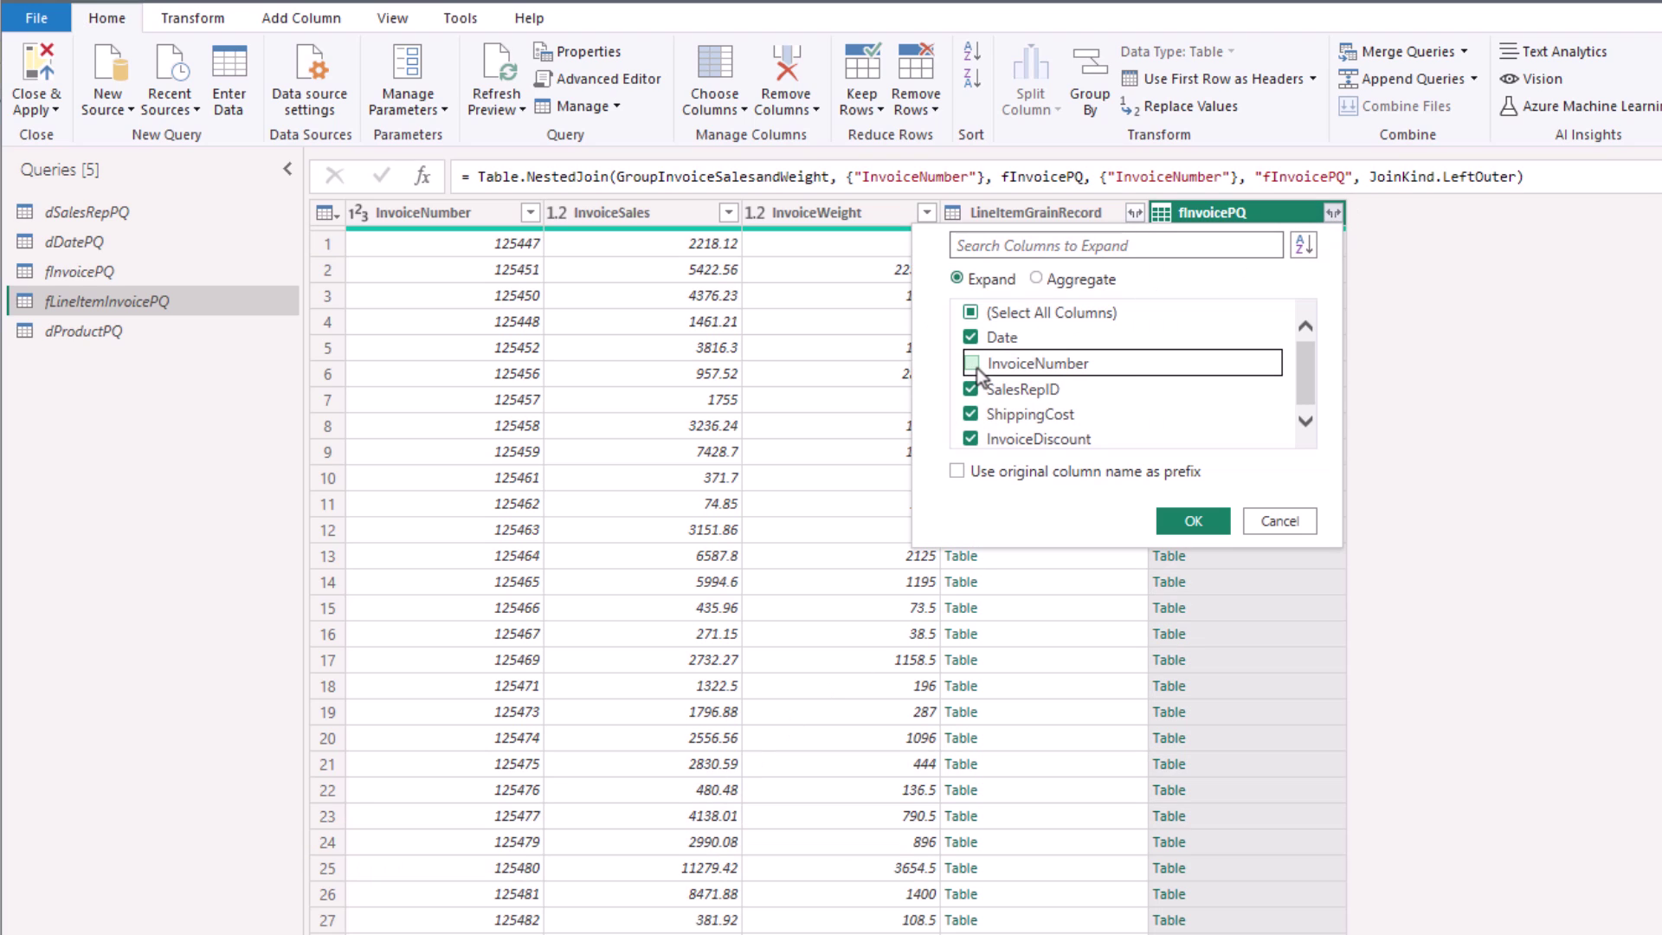
click(1206, 523)
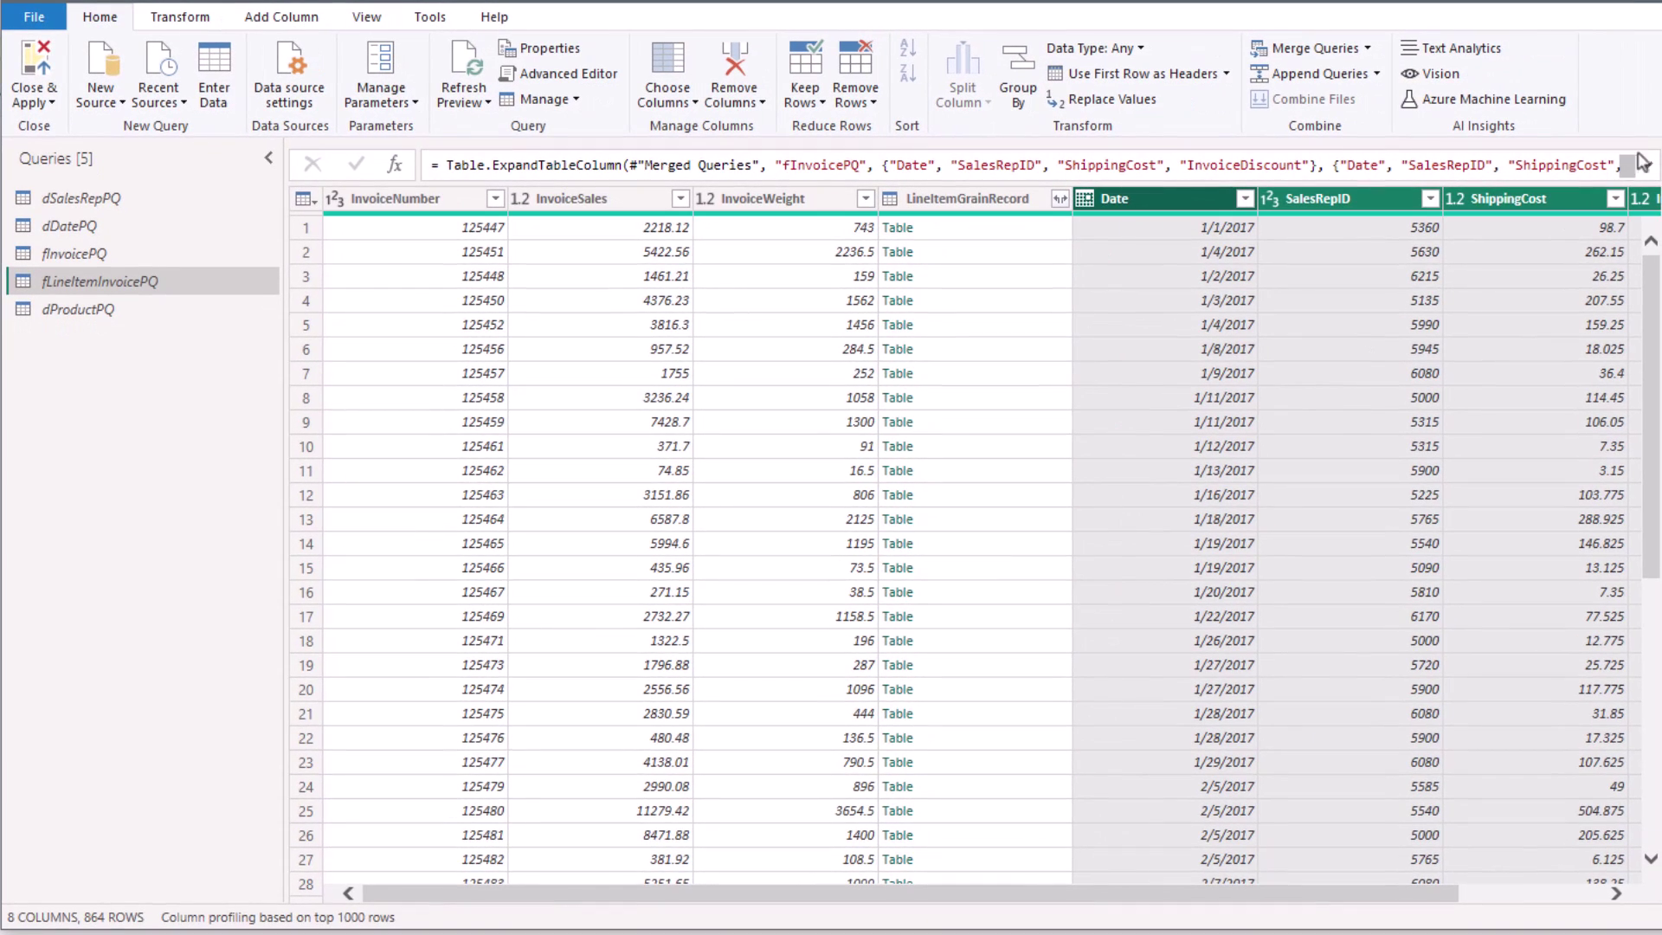
Copy the Table.ExpandTableColumn arguments that follow #"Merged Queries" from the formula, and delete the Expanded fInvoicePQ step.
click(1648, 166)
click(760, 177)
key(ctrl+shift+End)
key(ctrl+c)
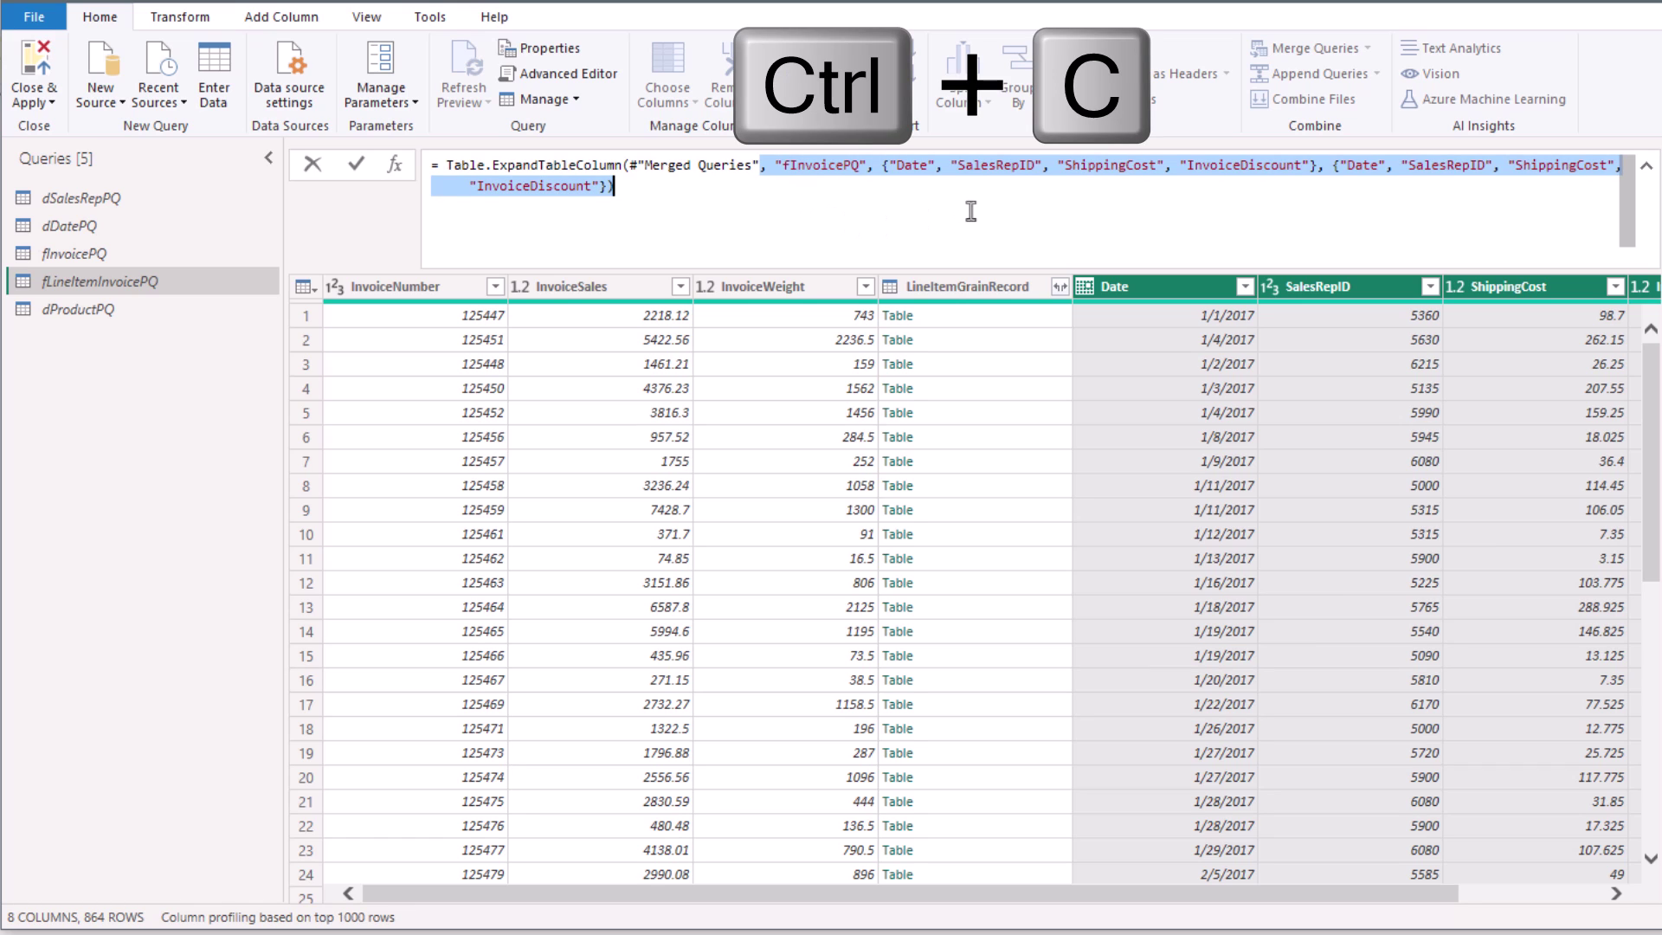
key(Escape)
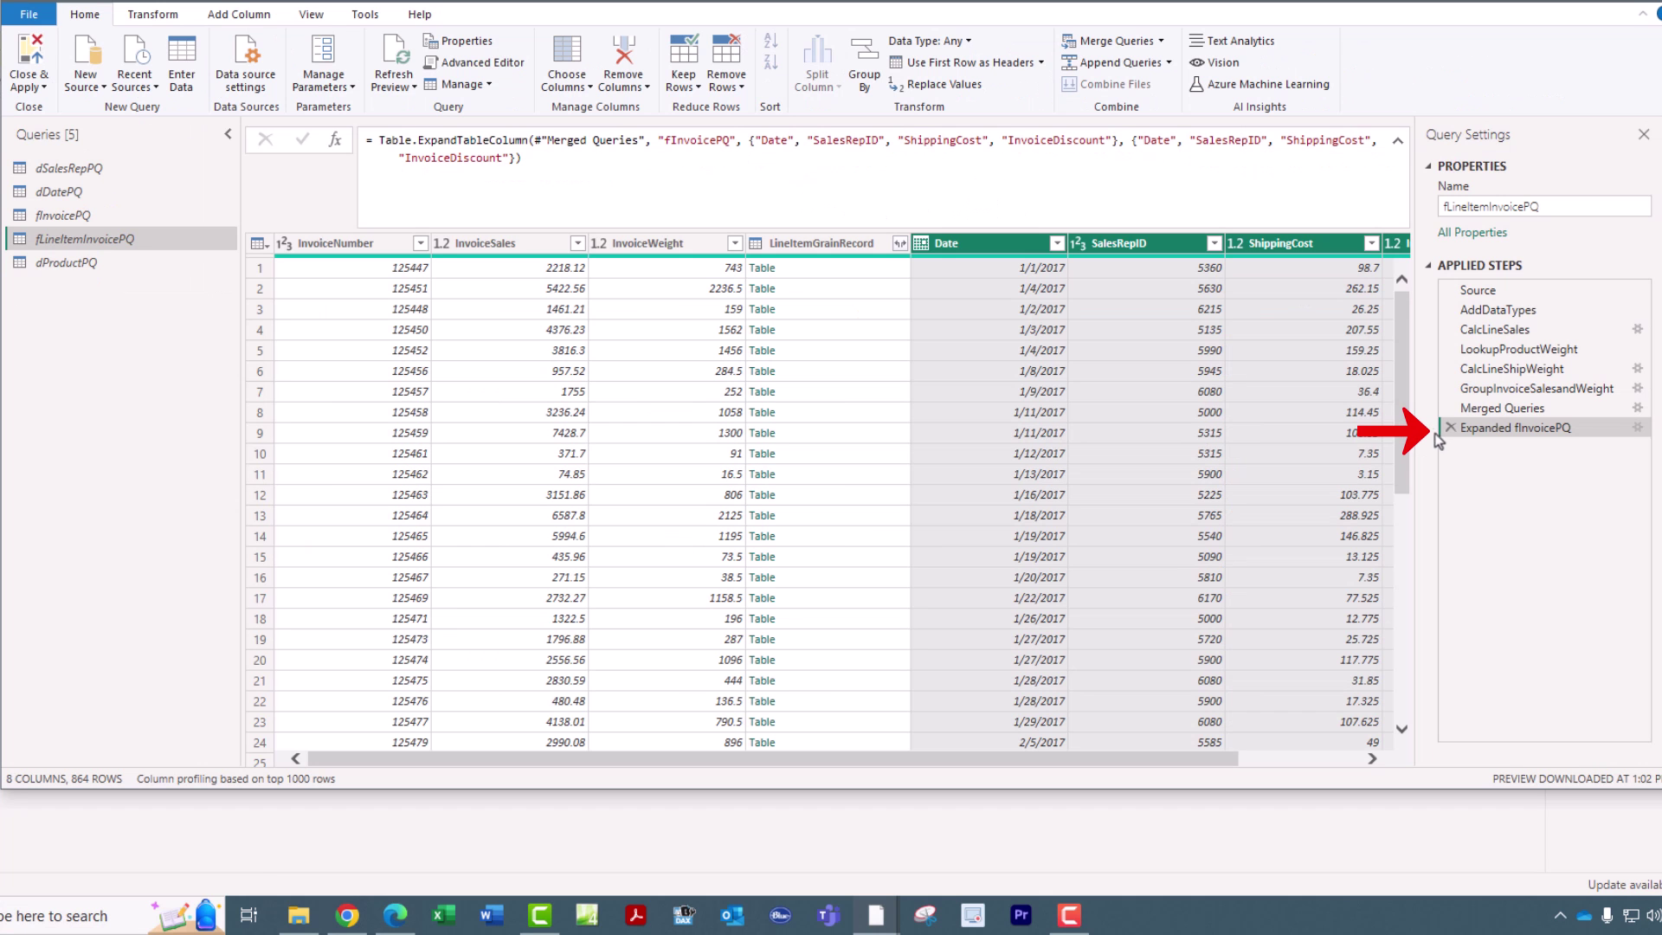
click(1450, 428)
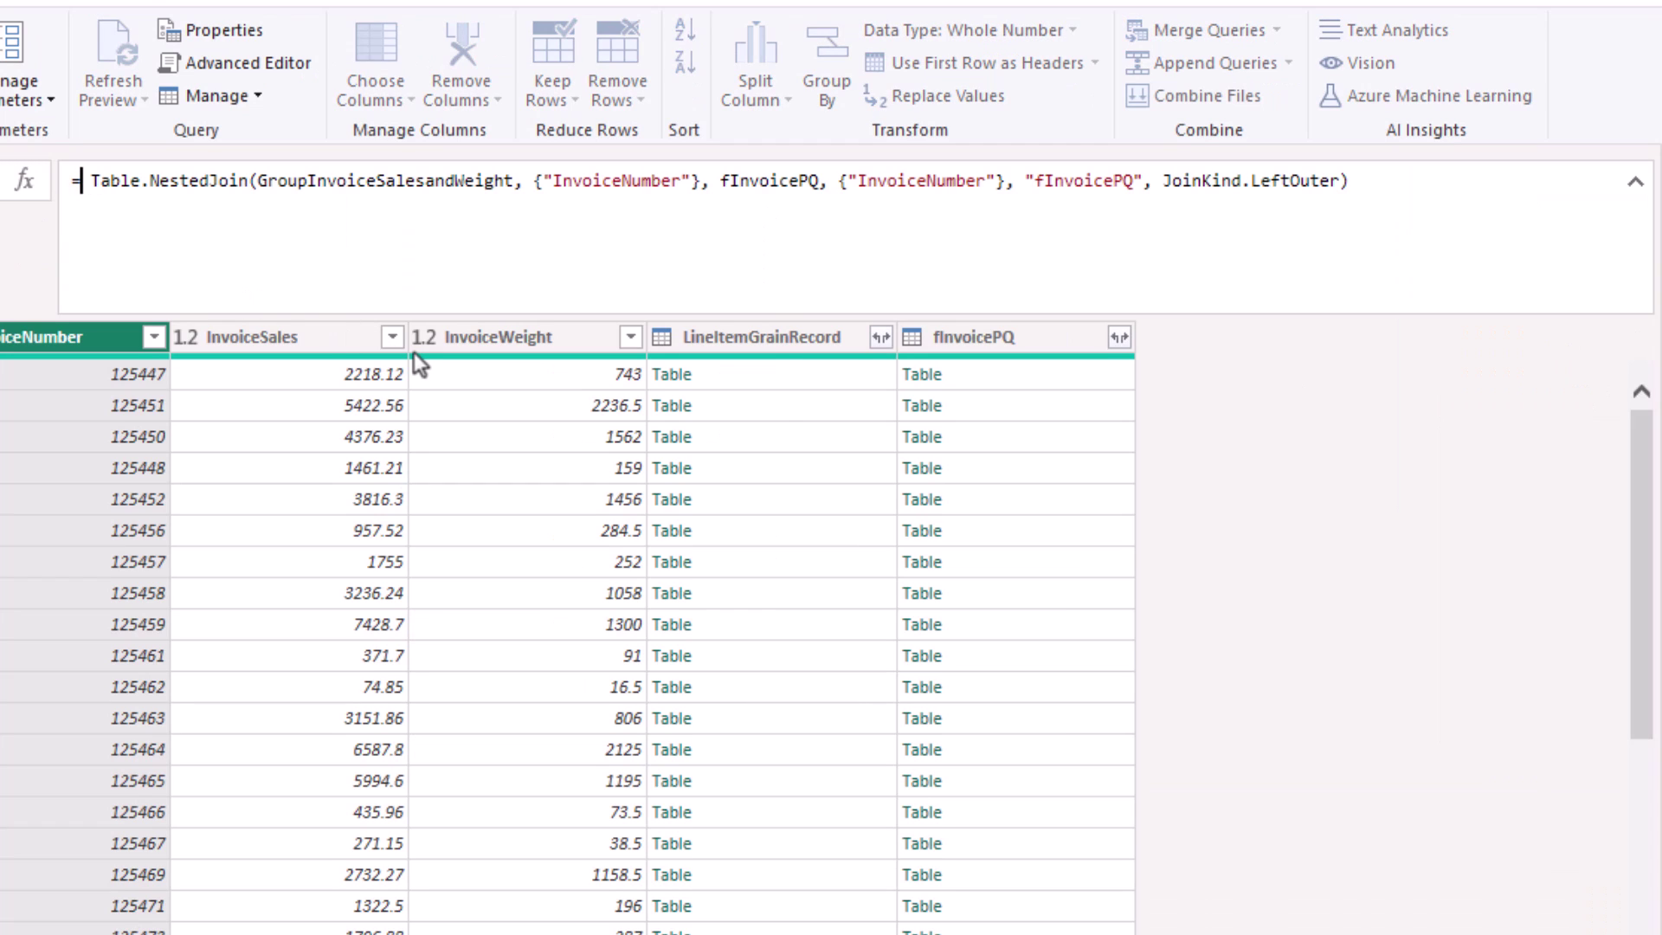
Wrap the Merged Queries step's Table.NestedJoin formula in Table.ExpandTableColumn, ending it with the copied fInvoicePQ column arguments.
text(Table.ExpandTableColumn)
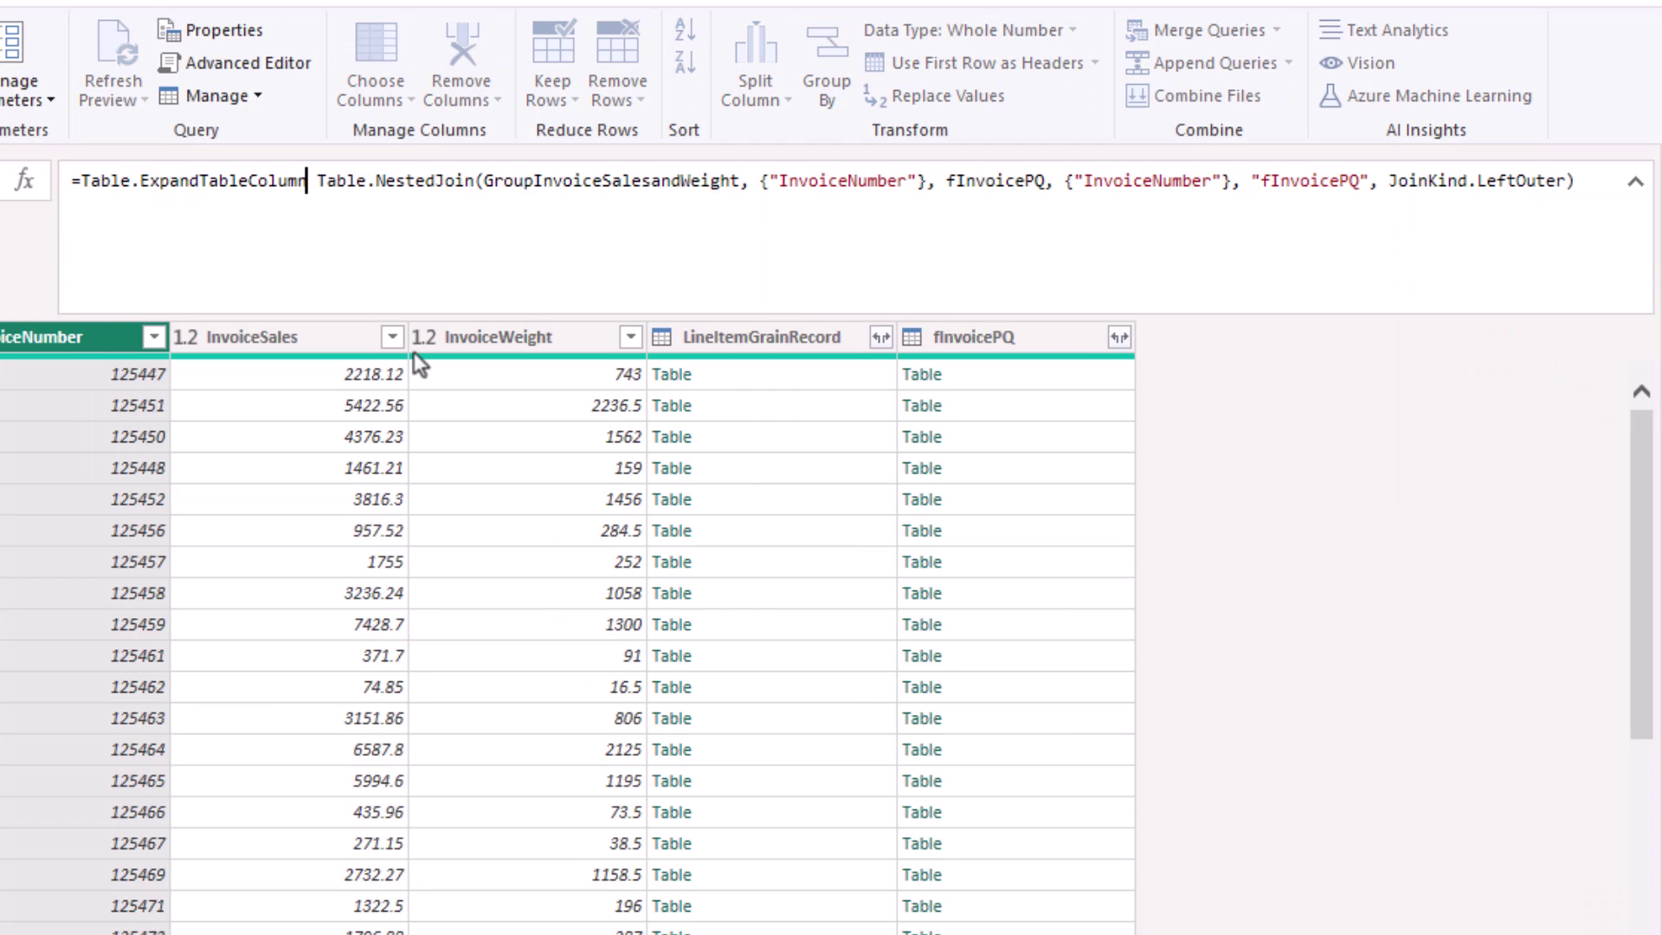
text(()
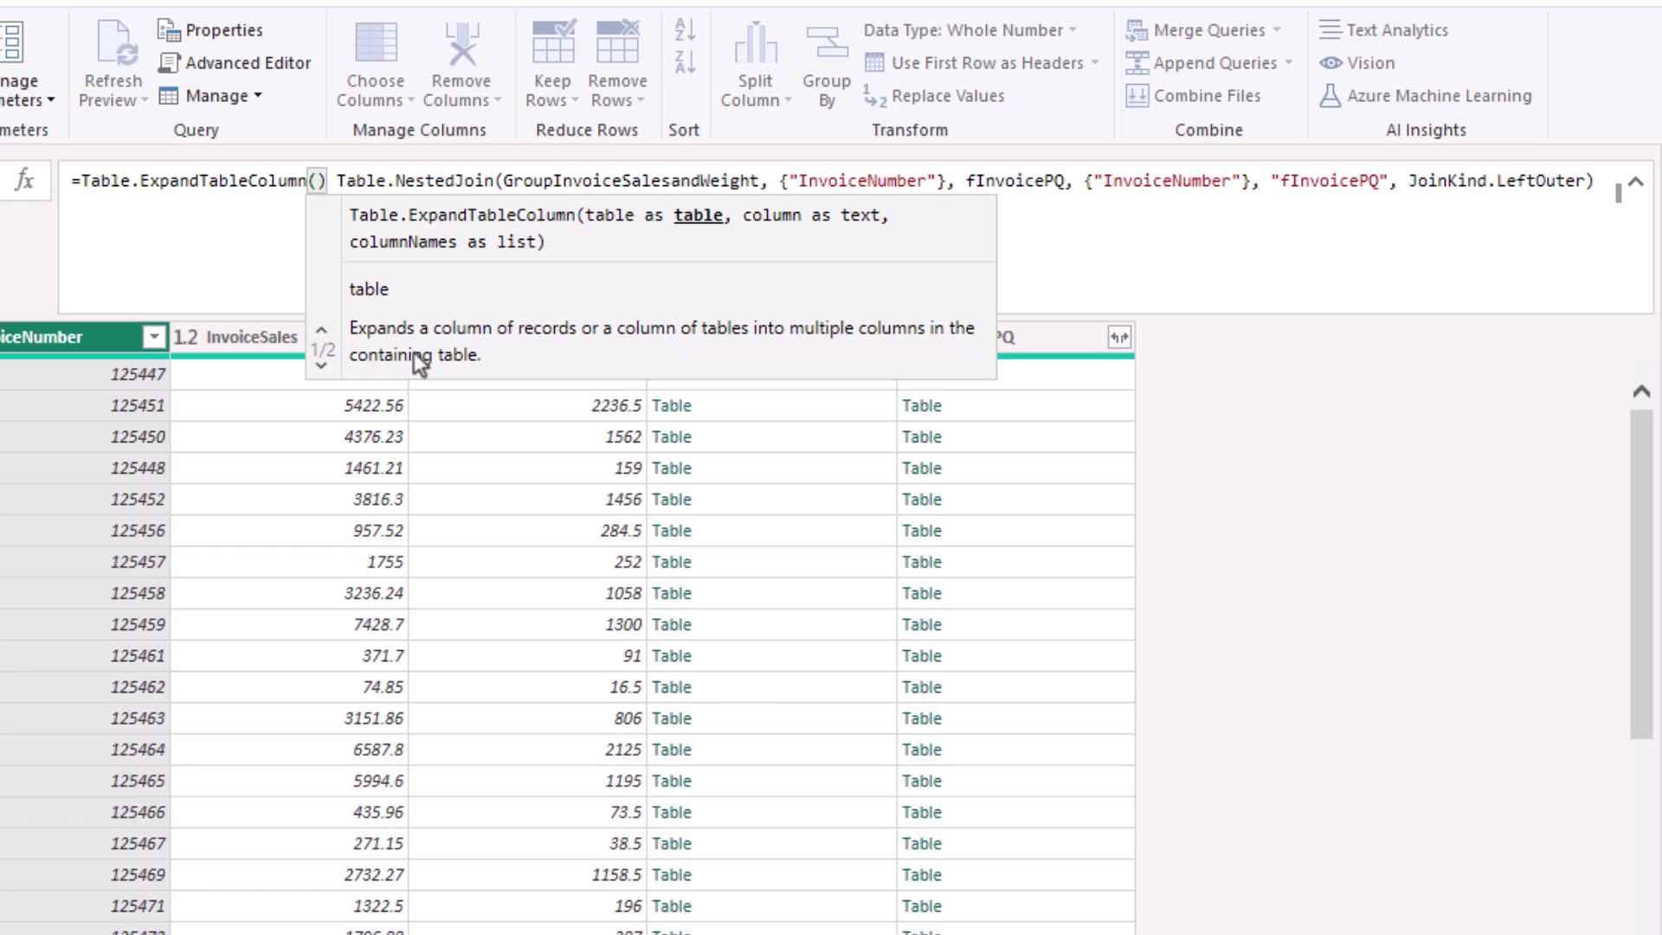
key(Delete)
key(Delete)
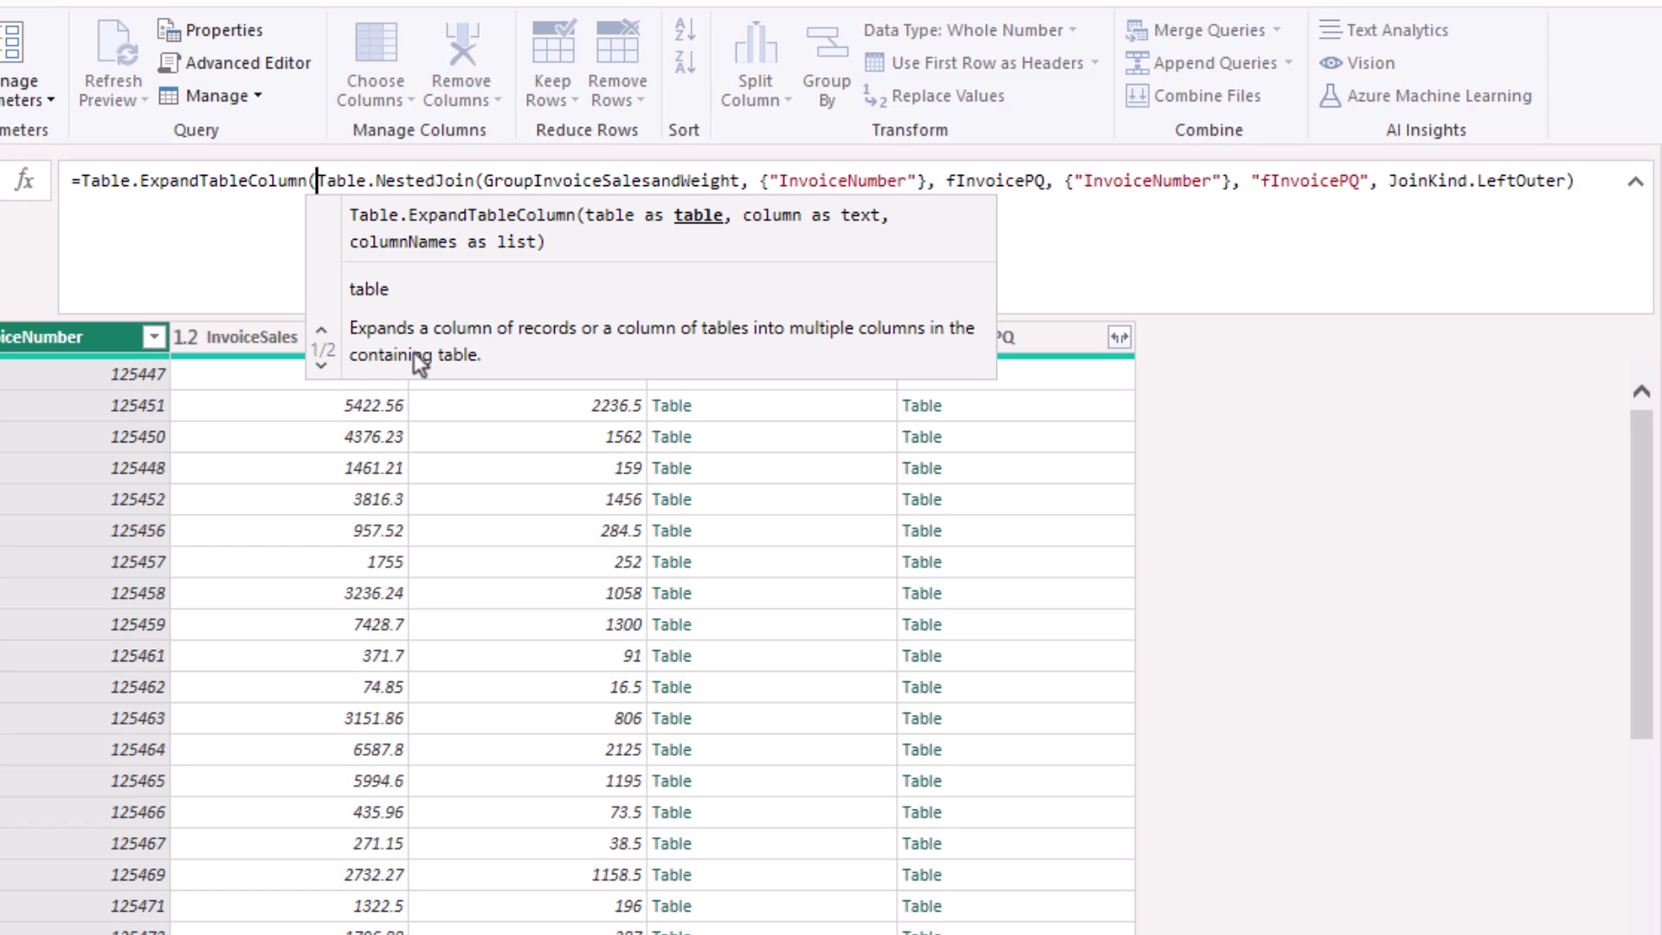
click(1614, 184)
key(ctrl+v)
key(Return)
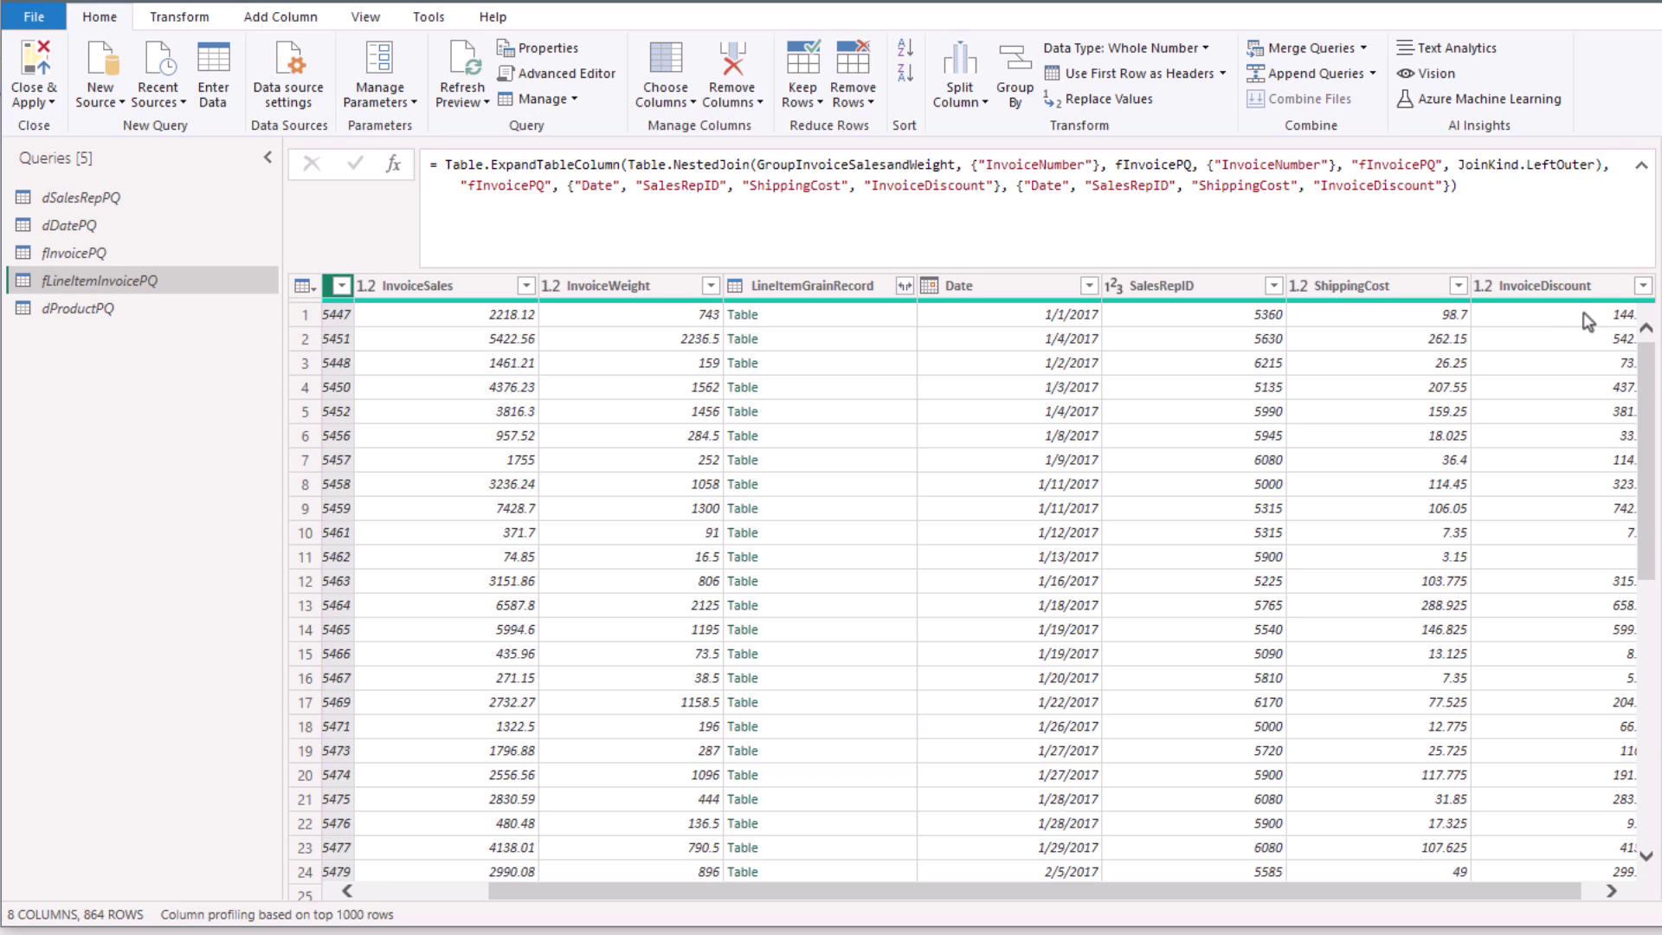
Add a column named InvoicePercentDiscount to fLineItemInvoicePQ that divides InvoiceDiscount by InvoiceSales.
click(1532, 287)
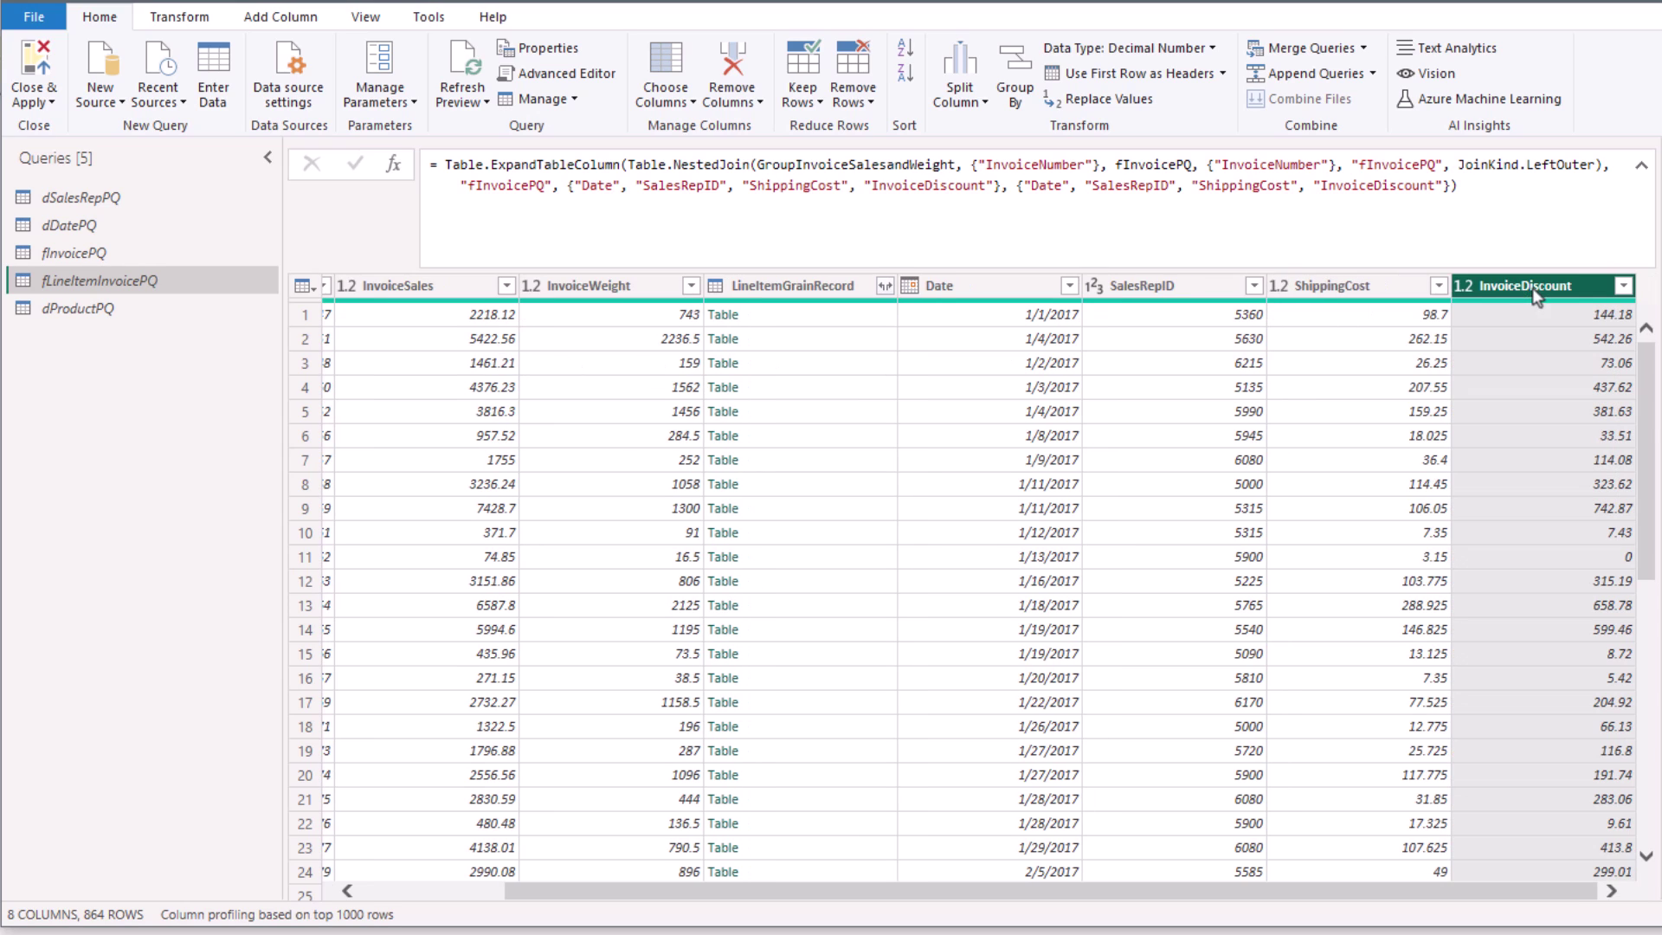
ctrl+click(416, 293)
click(280, 17)
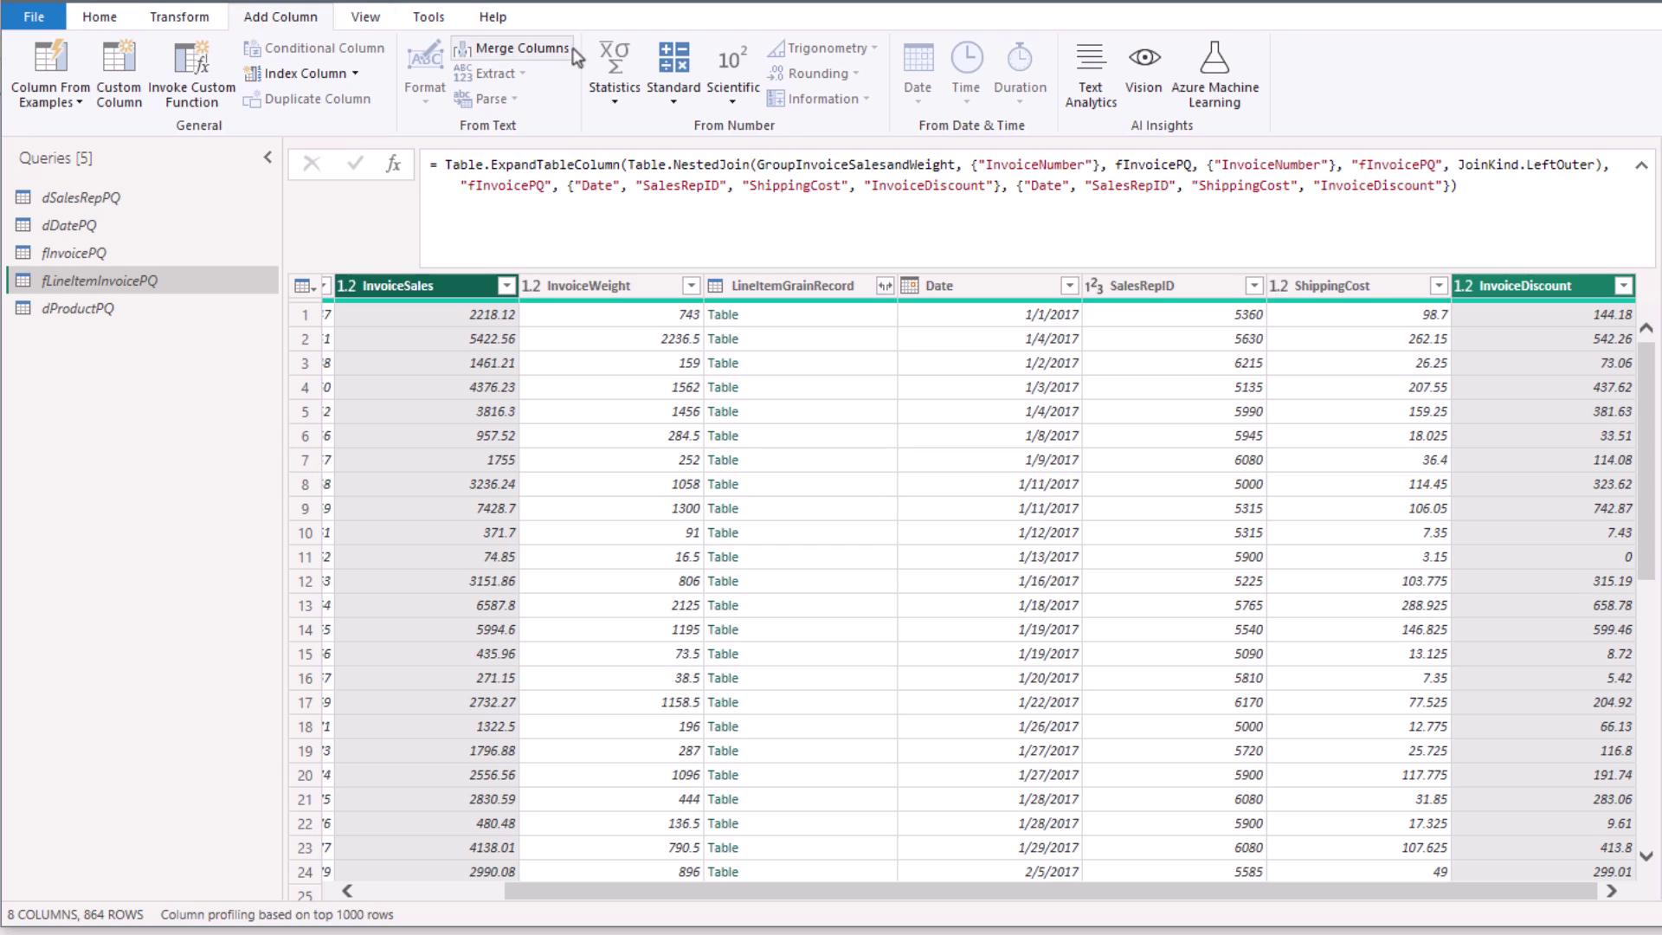
click(675, 94)
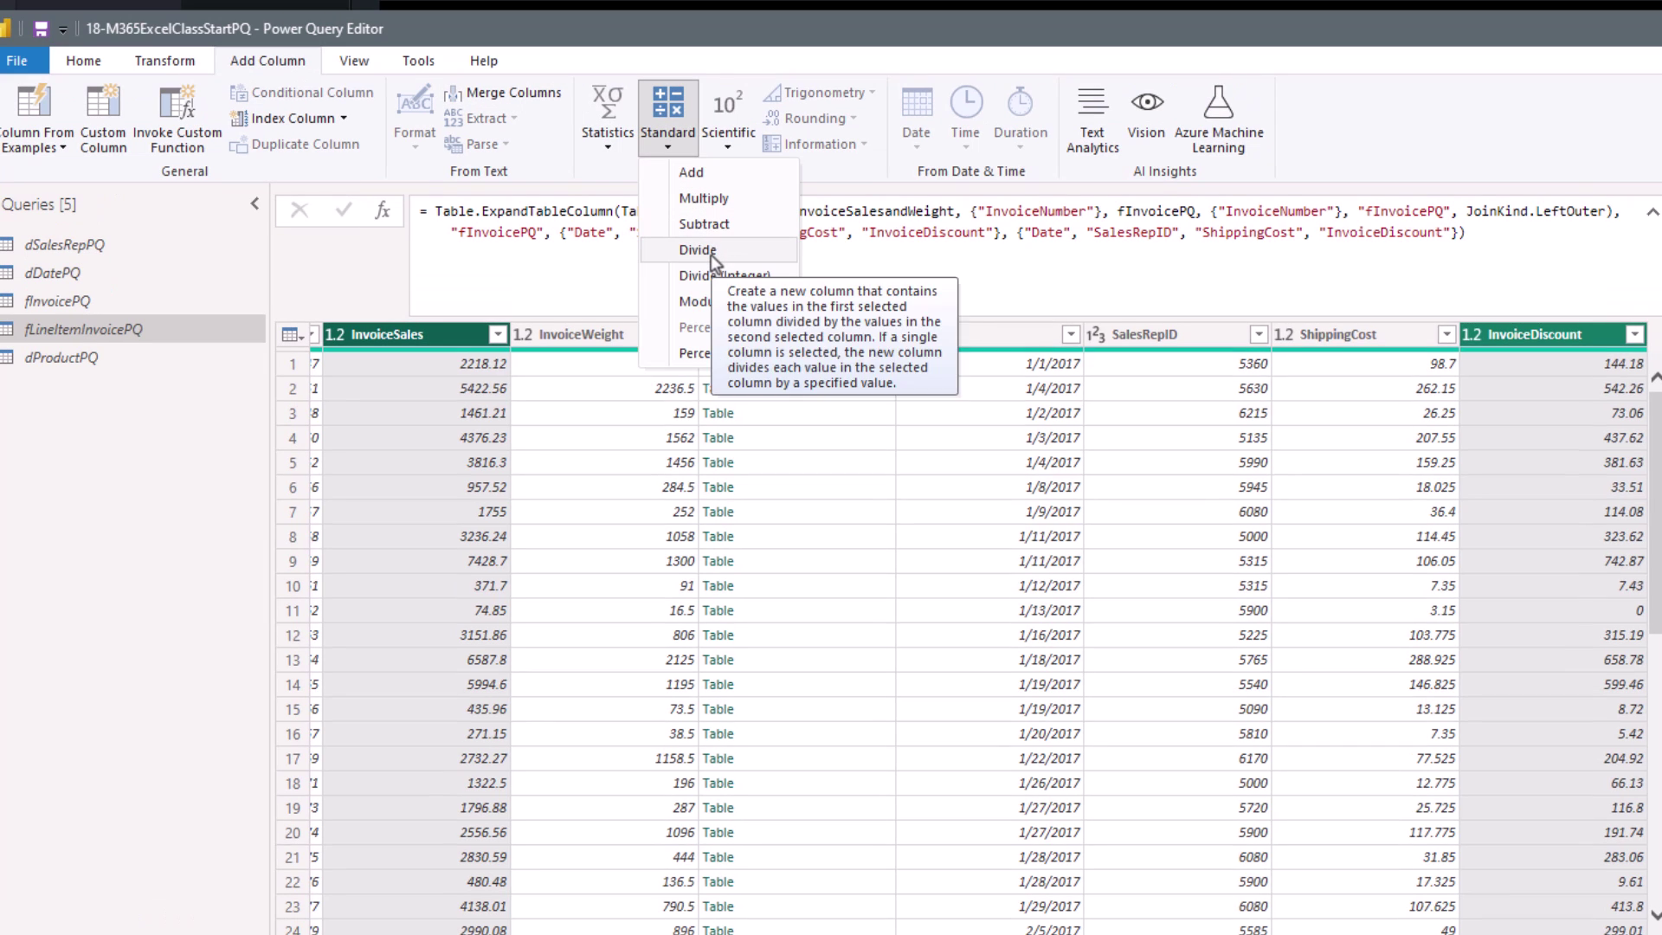
click(698, 250)
double_click(848, 211)
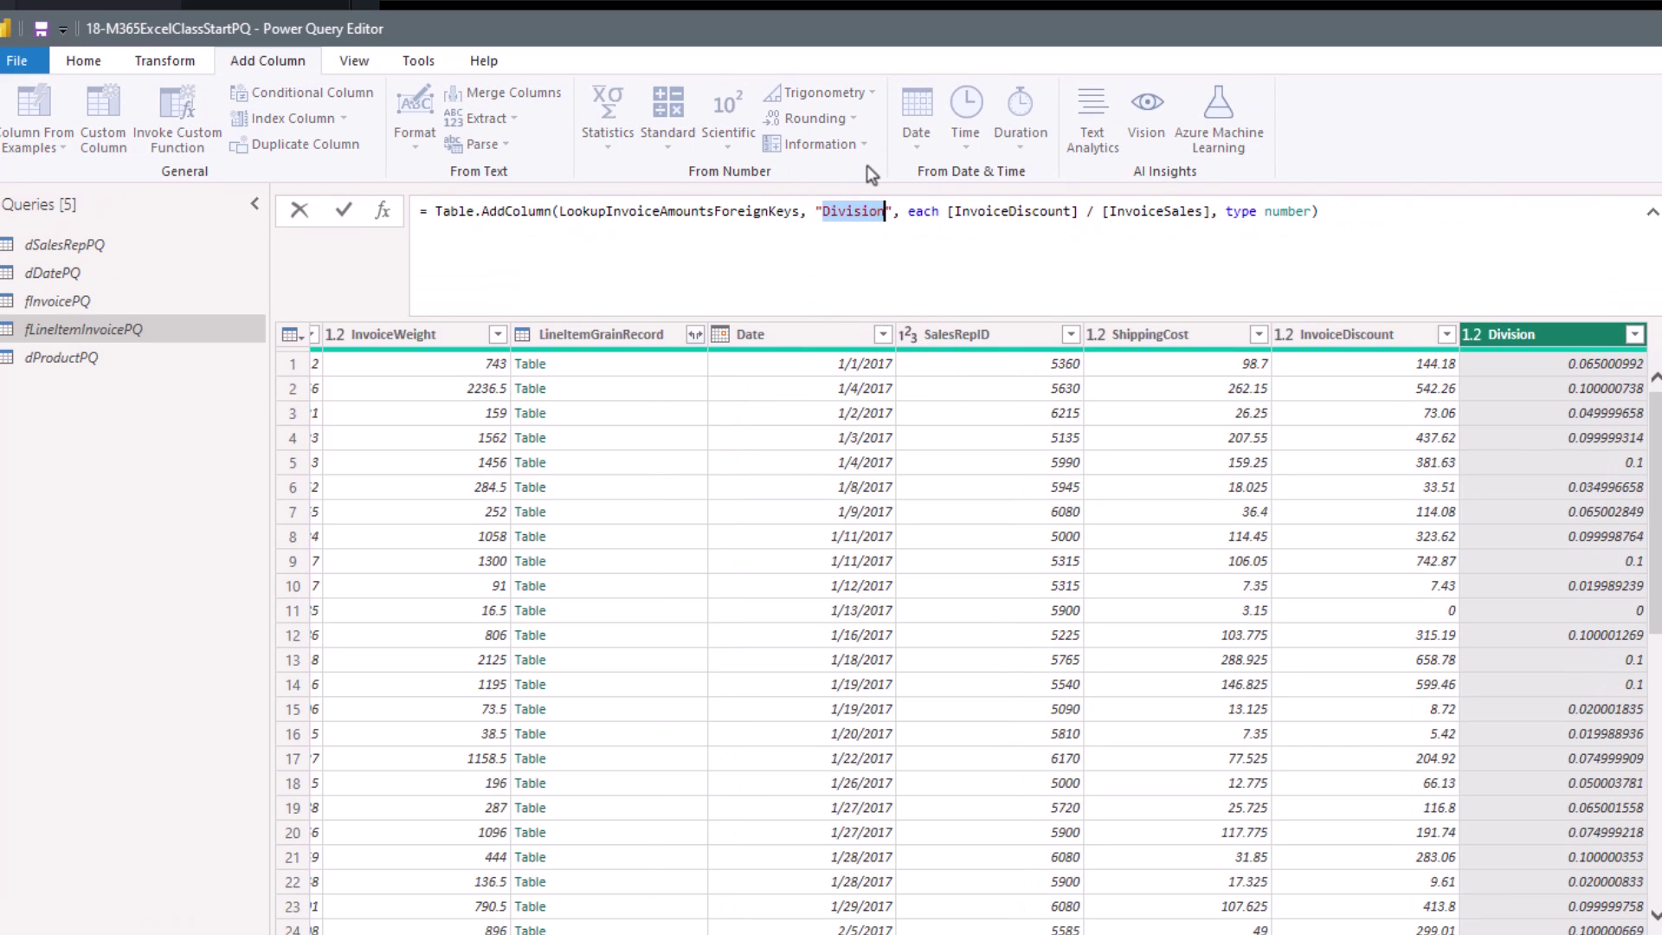
text(InvoicePercentDiscount)
key(Return)
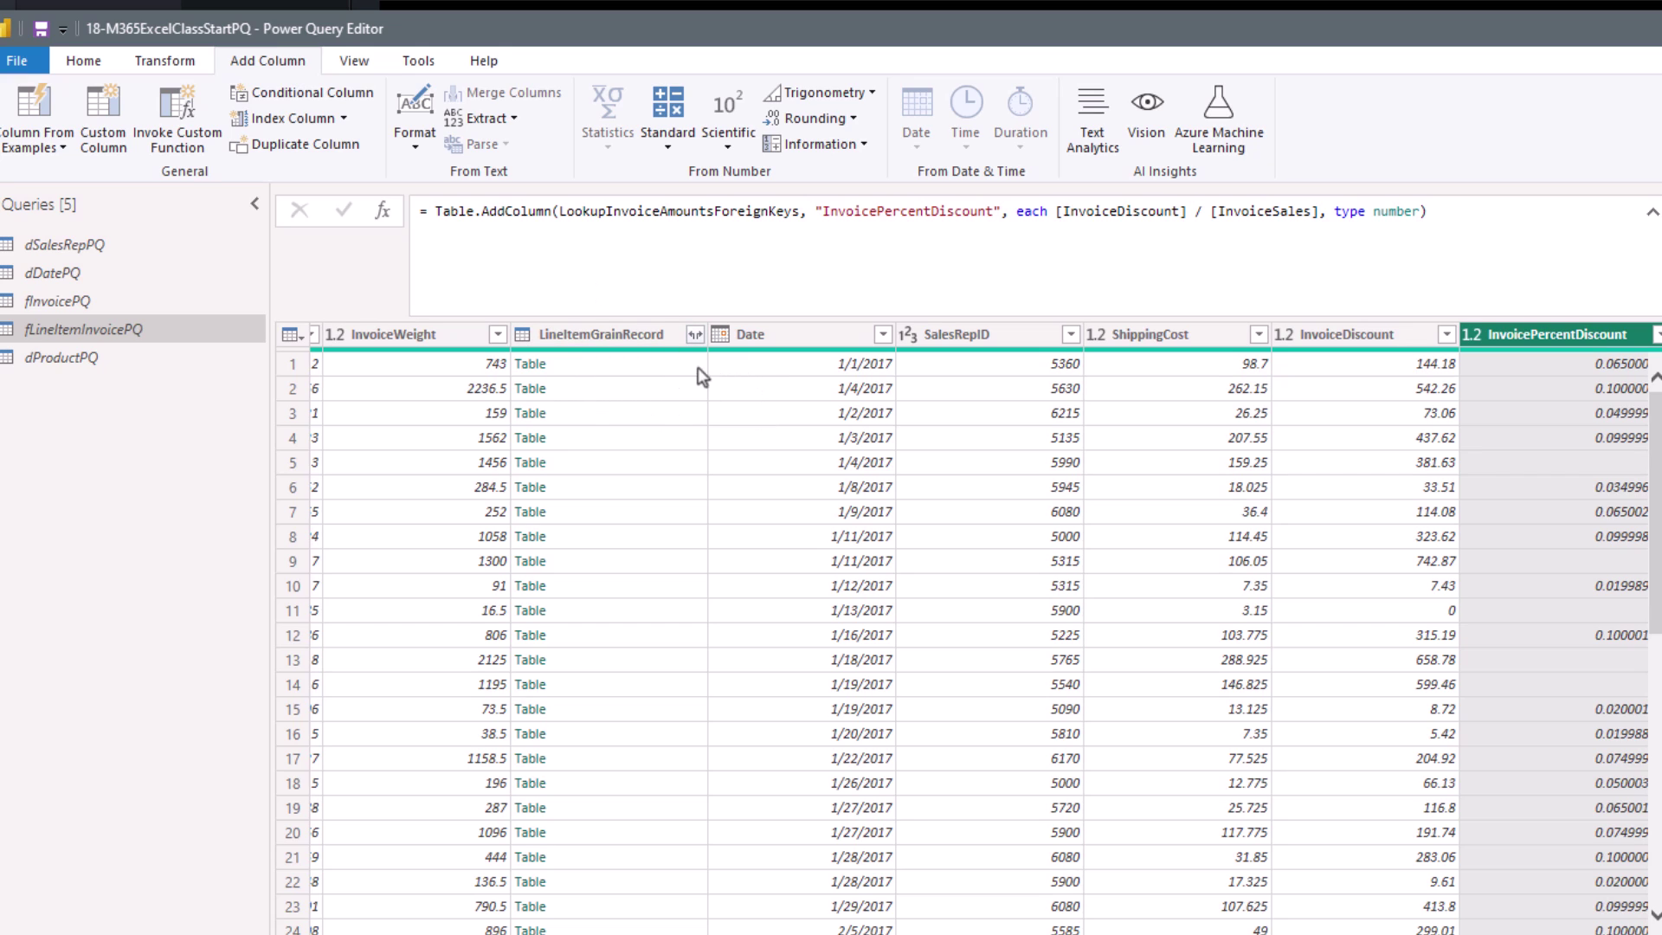
Expand the LineItemGrainRecord column to only ProductID, Units, LineSales and LineShipWeight, without the original column name as prefix.
click(695, 335)
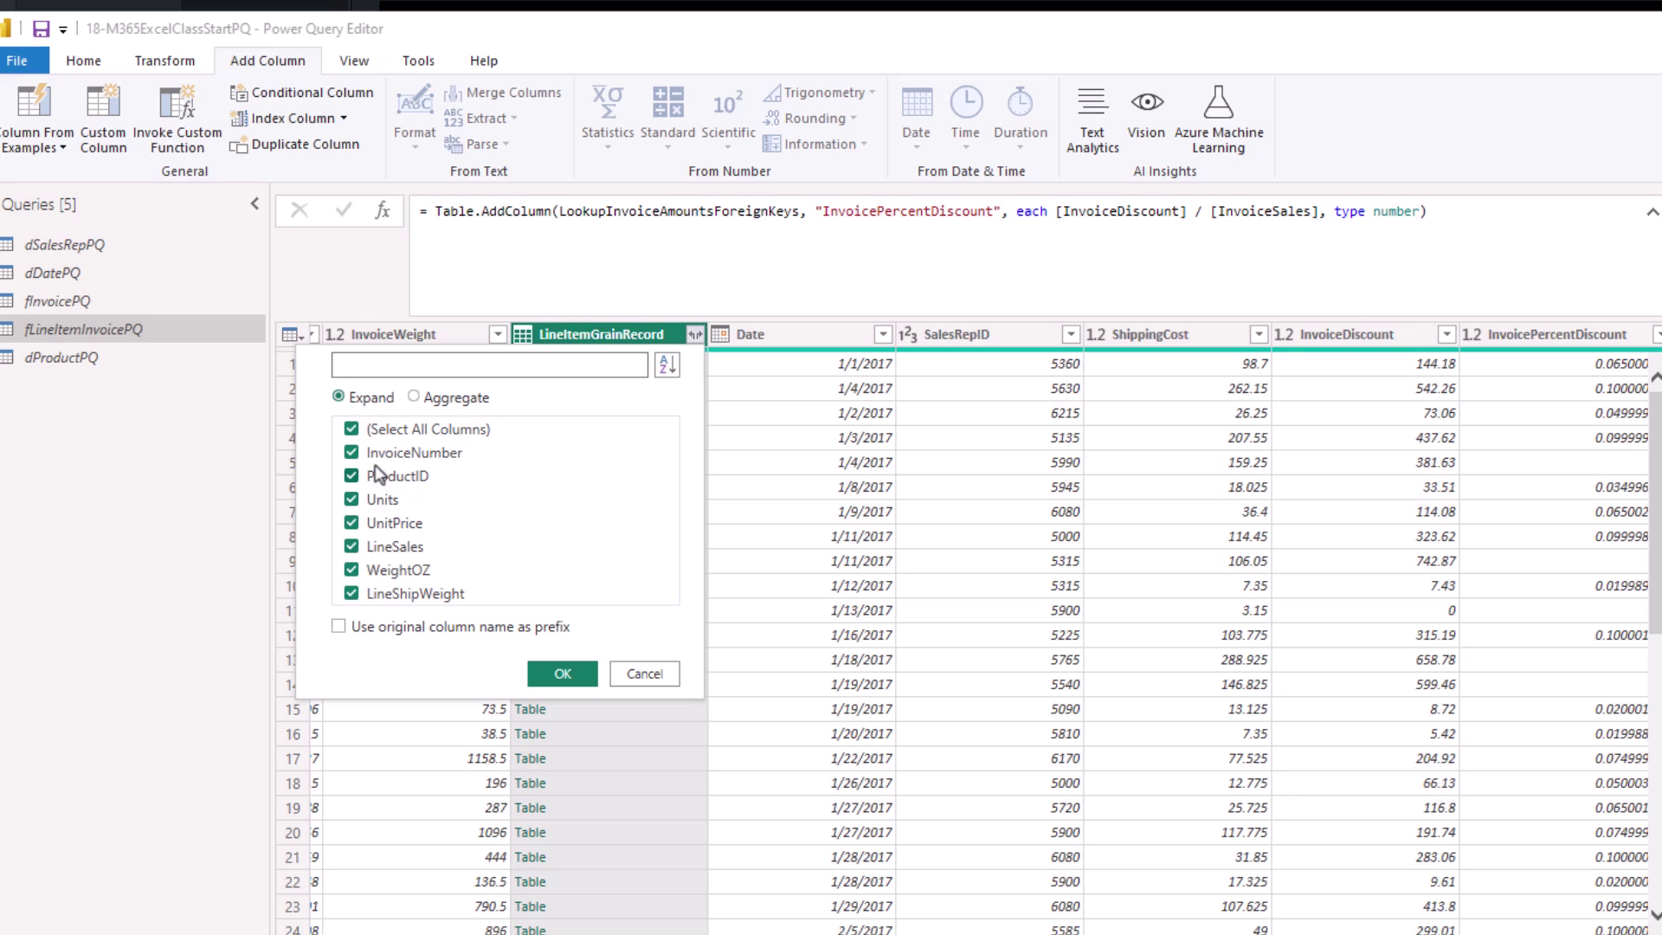
click(352, 430)
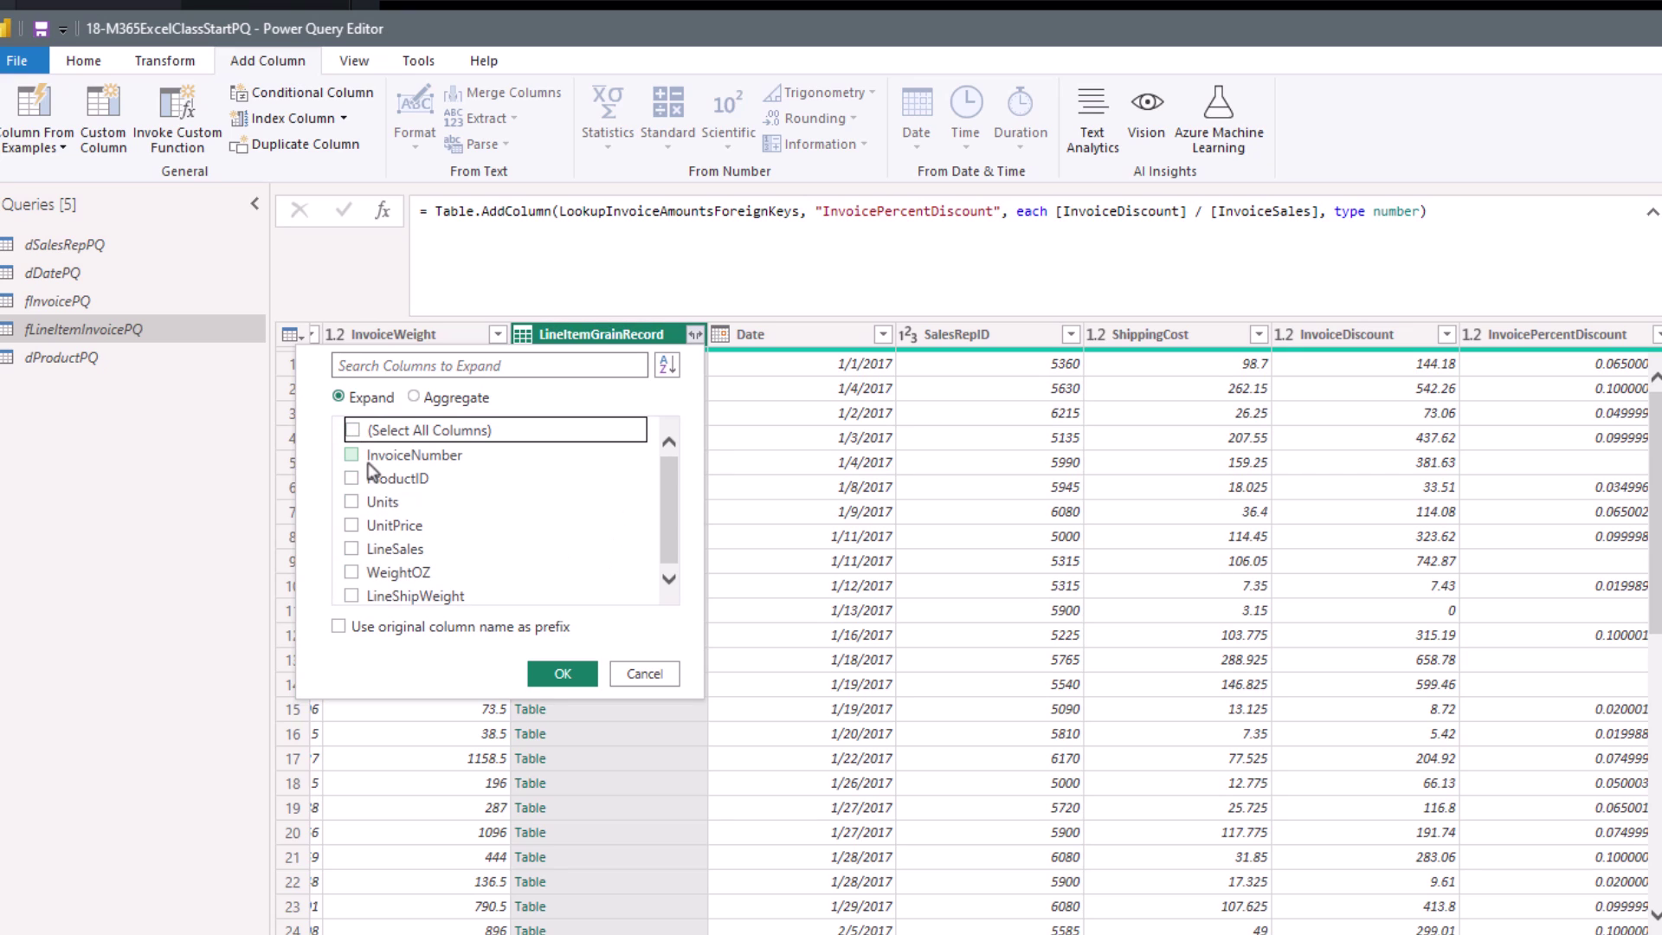
click(354, 481)
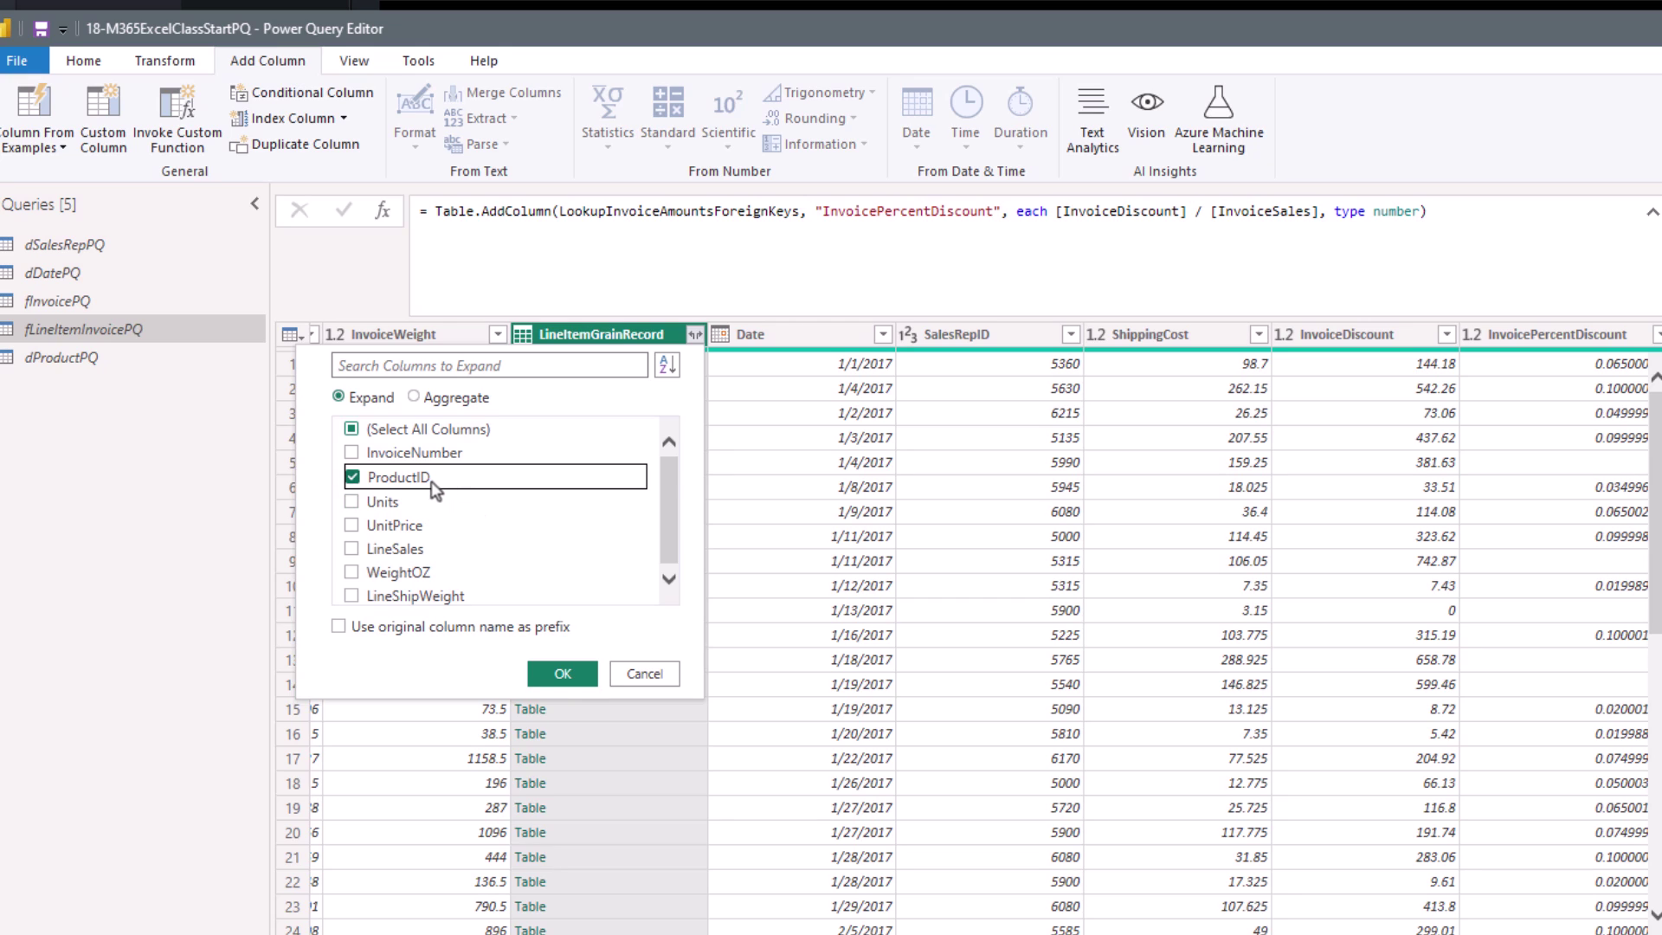
click(360, 515)
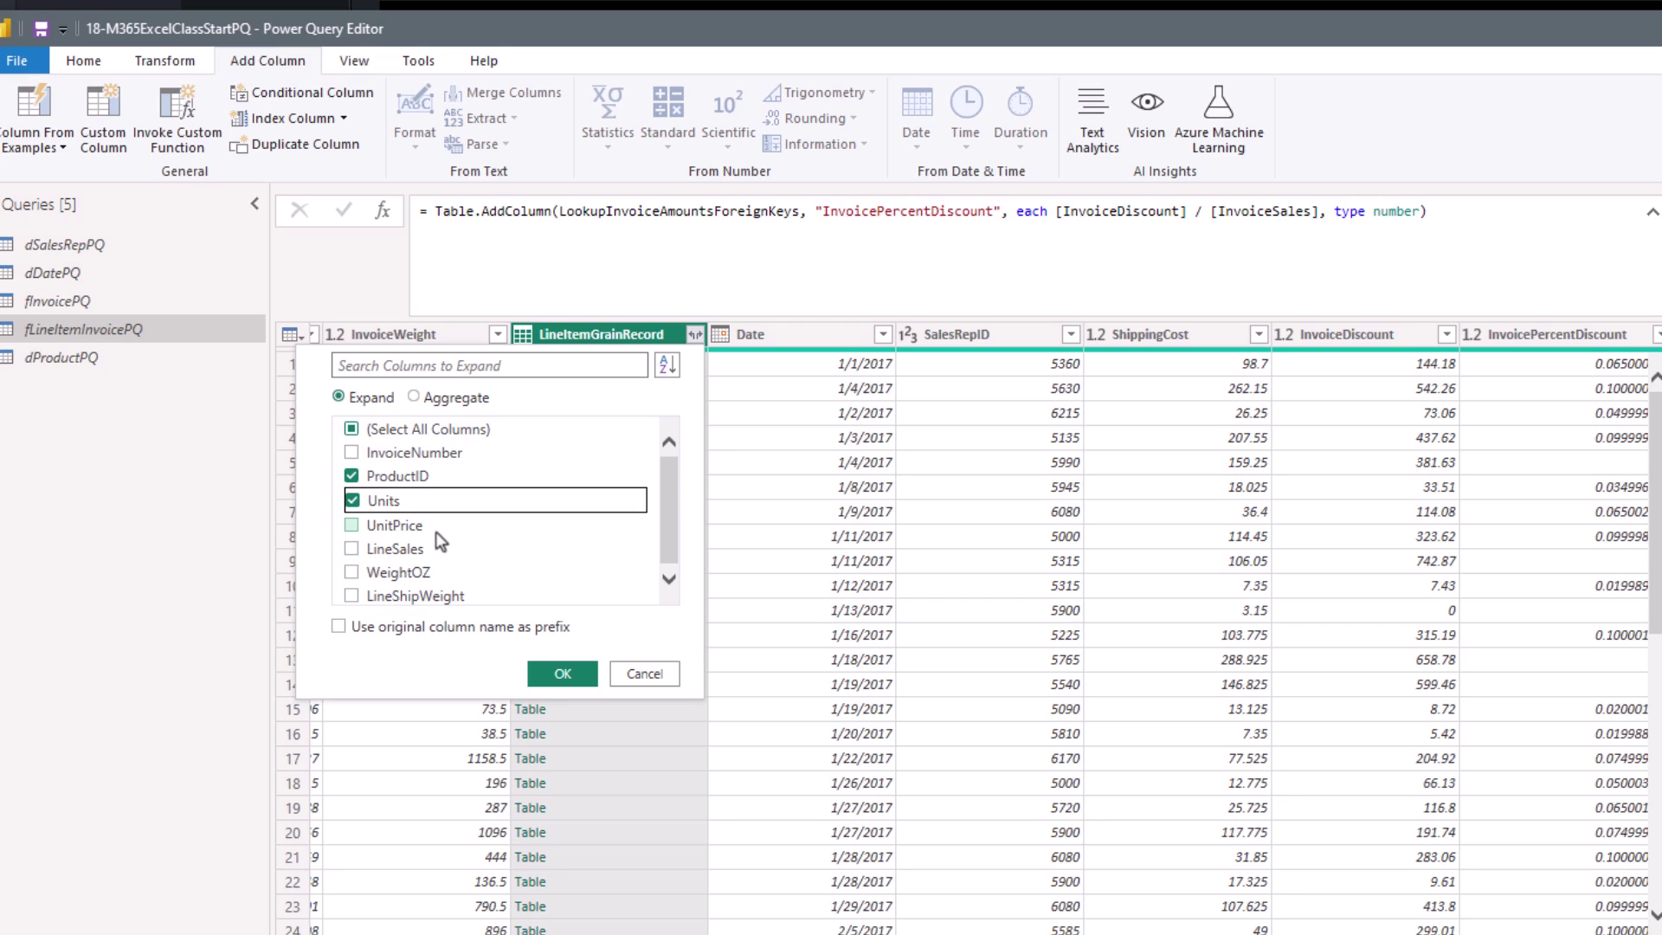
click(352, 549)
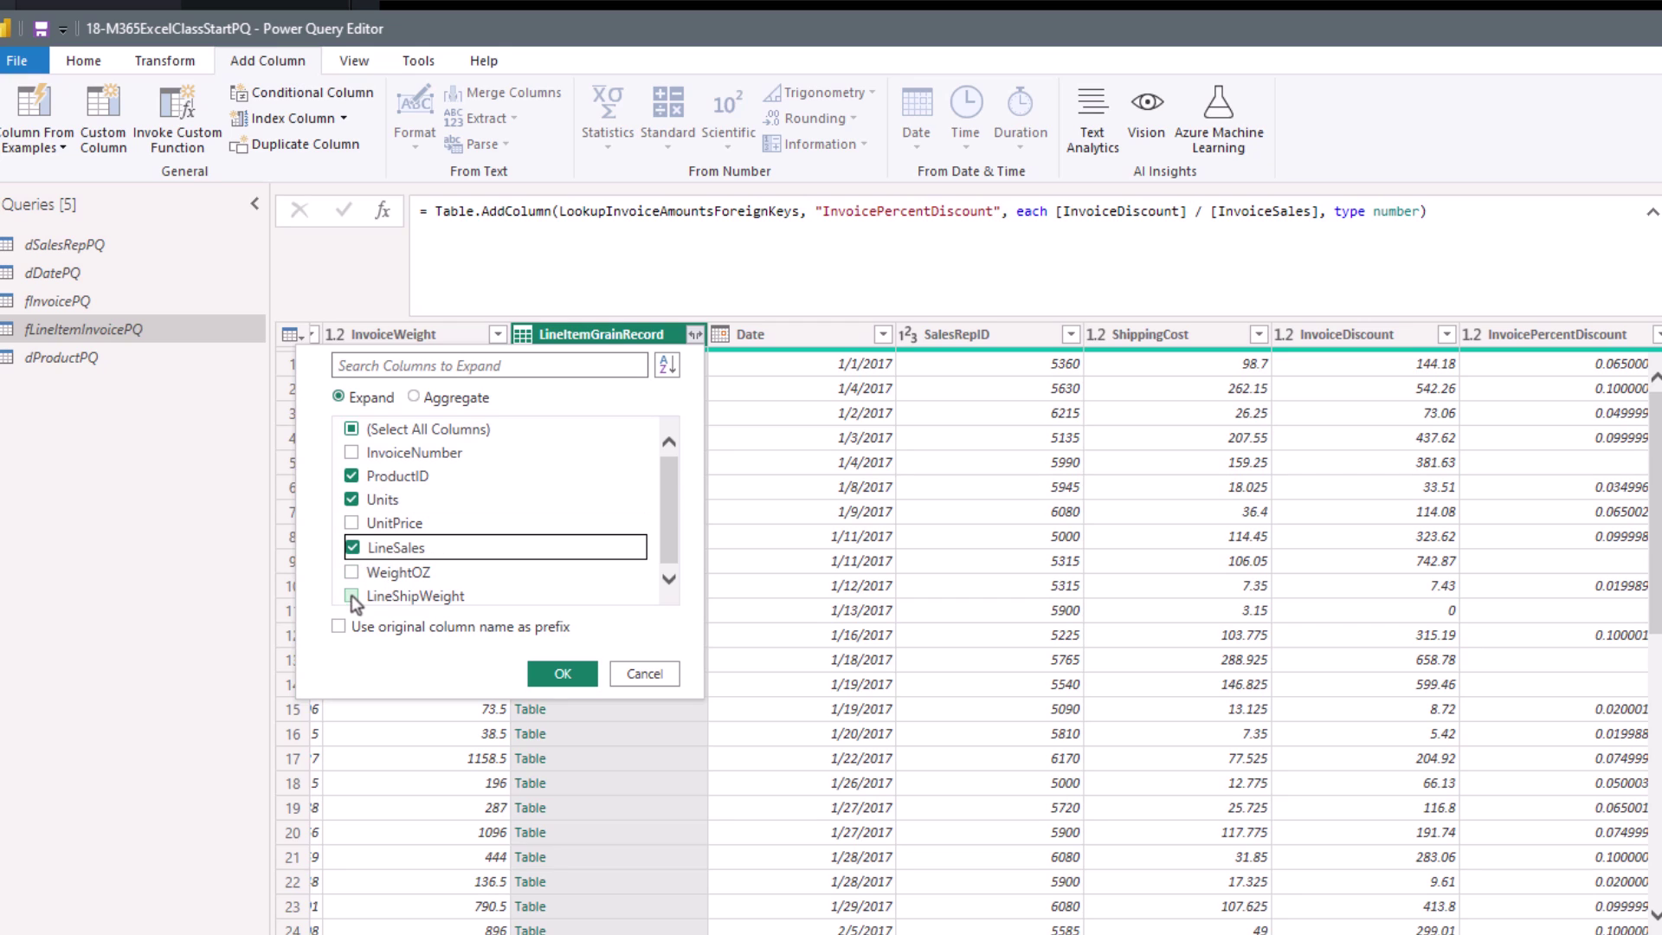
click(351, 595)
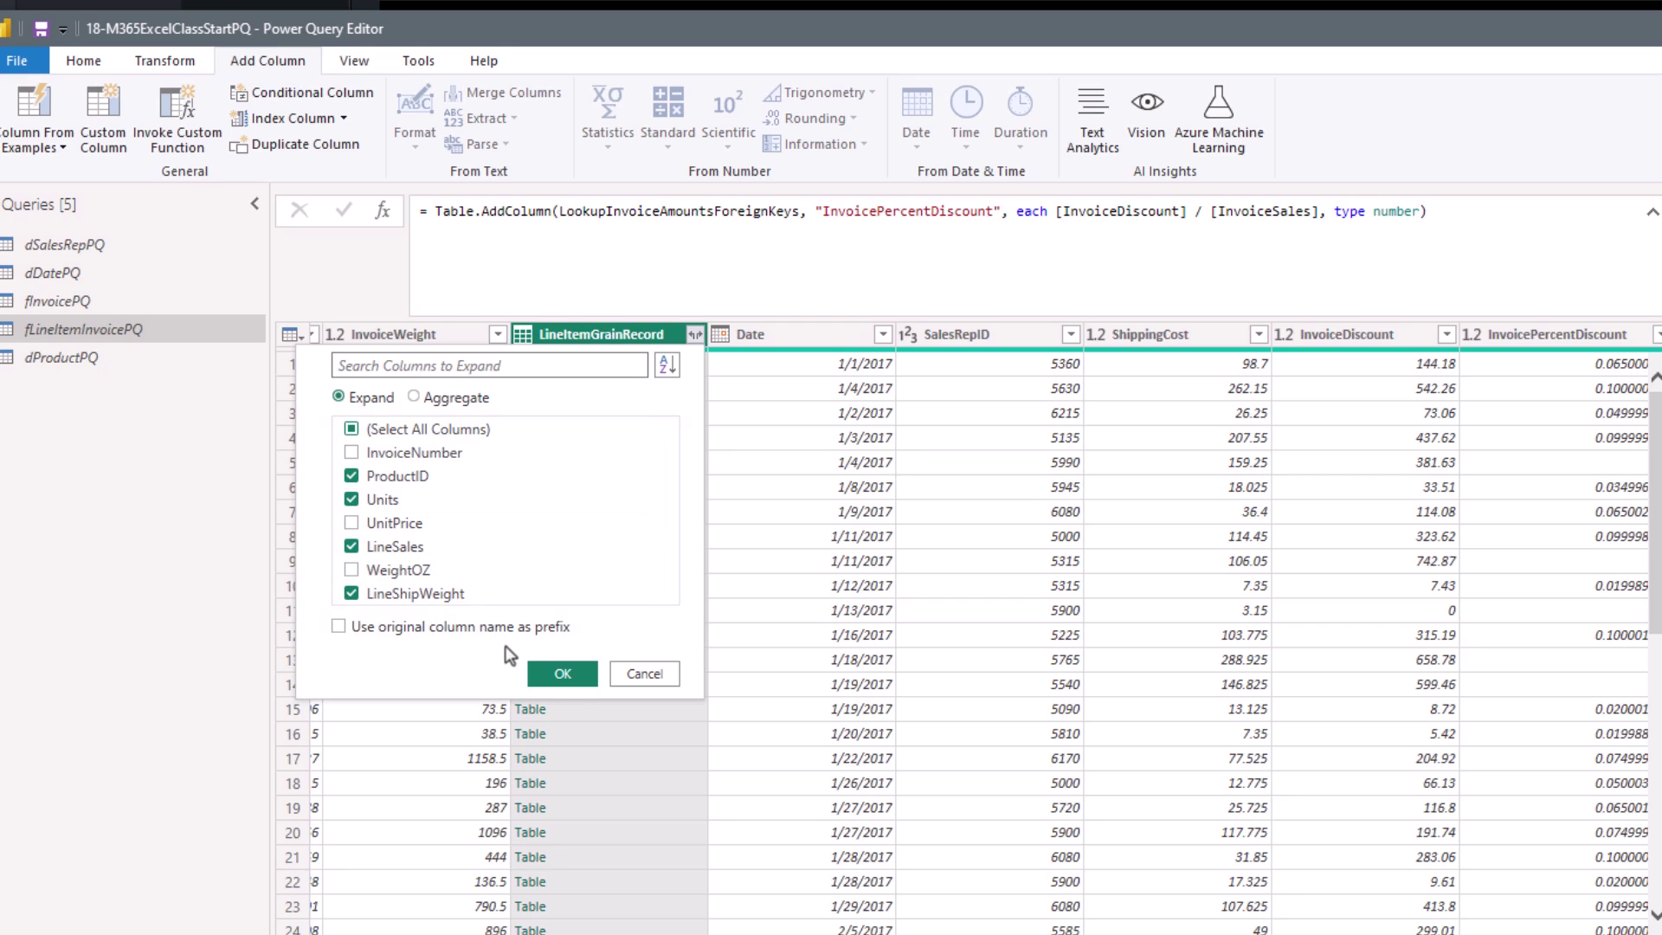
click(562, 675)
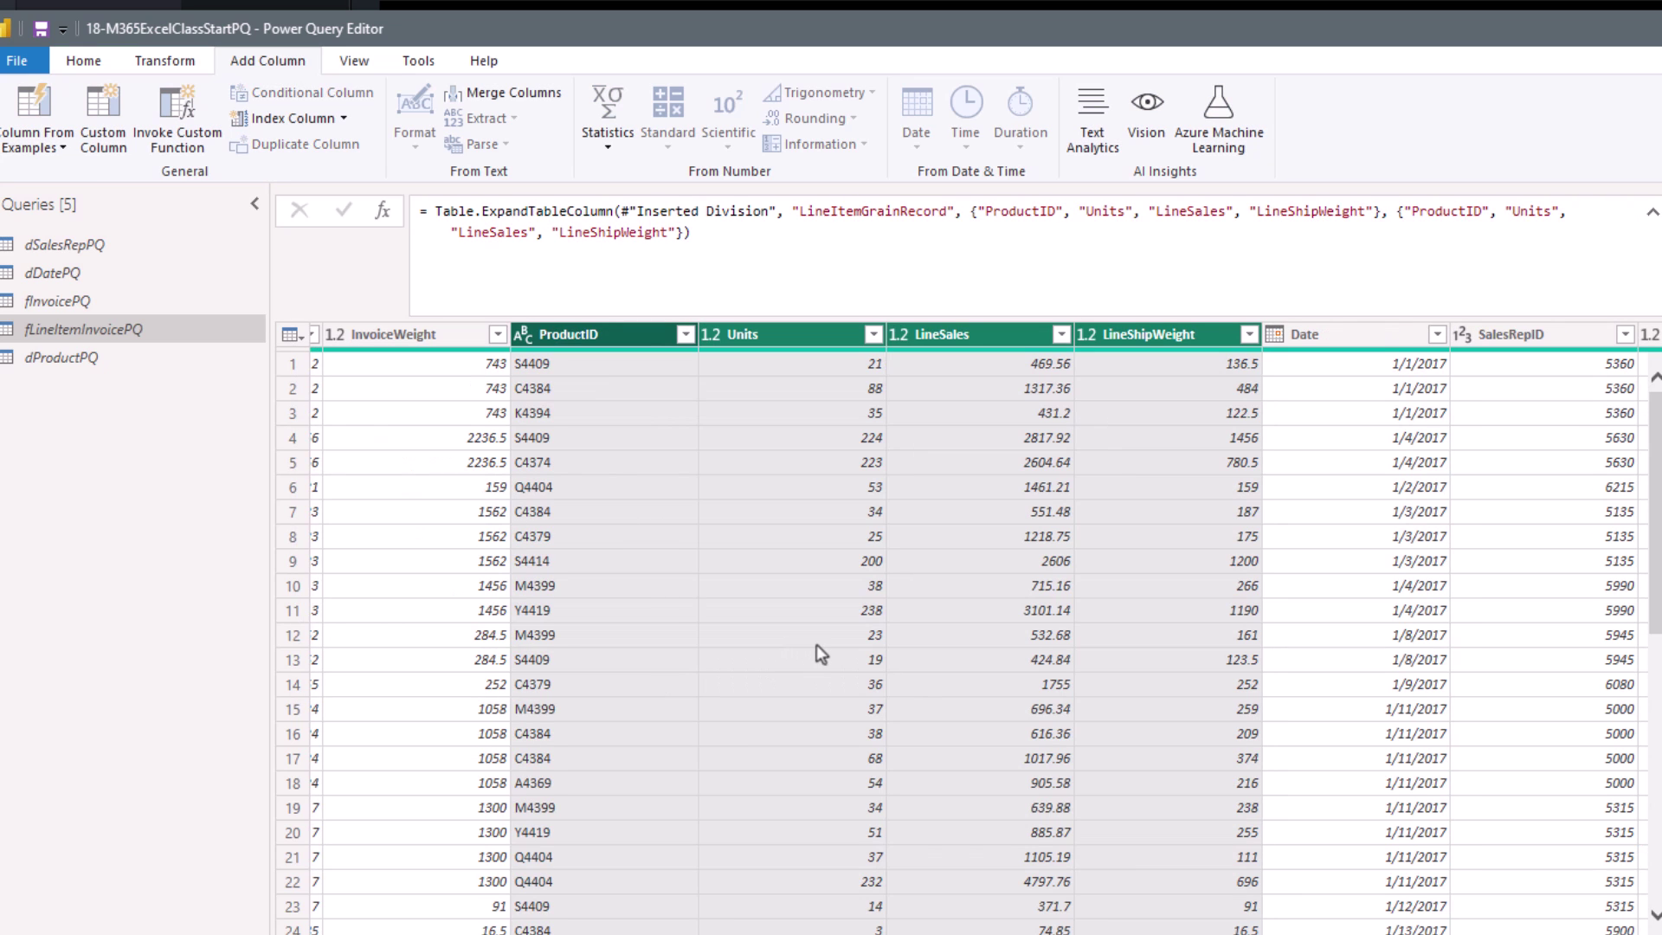
Add a column that multiplies InvoicePercentDiscount by LineSales.
scroll(634, 416, right, 6)
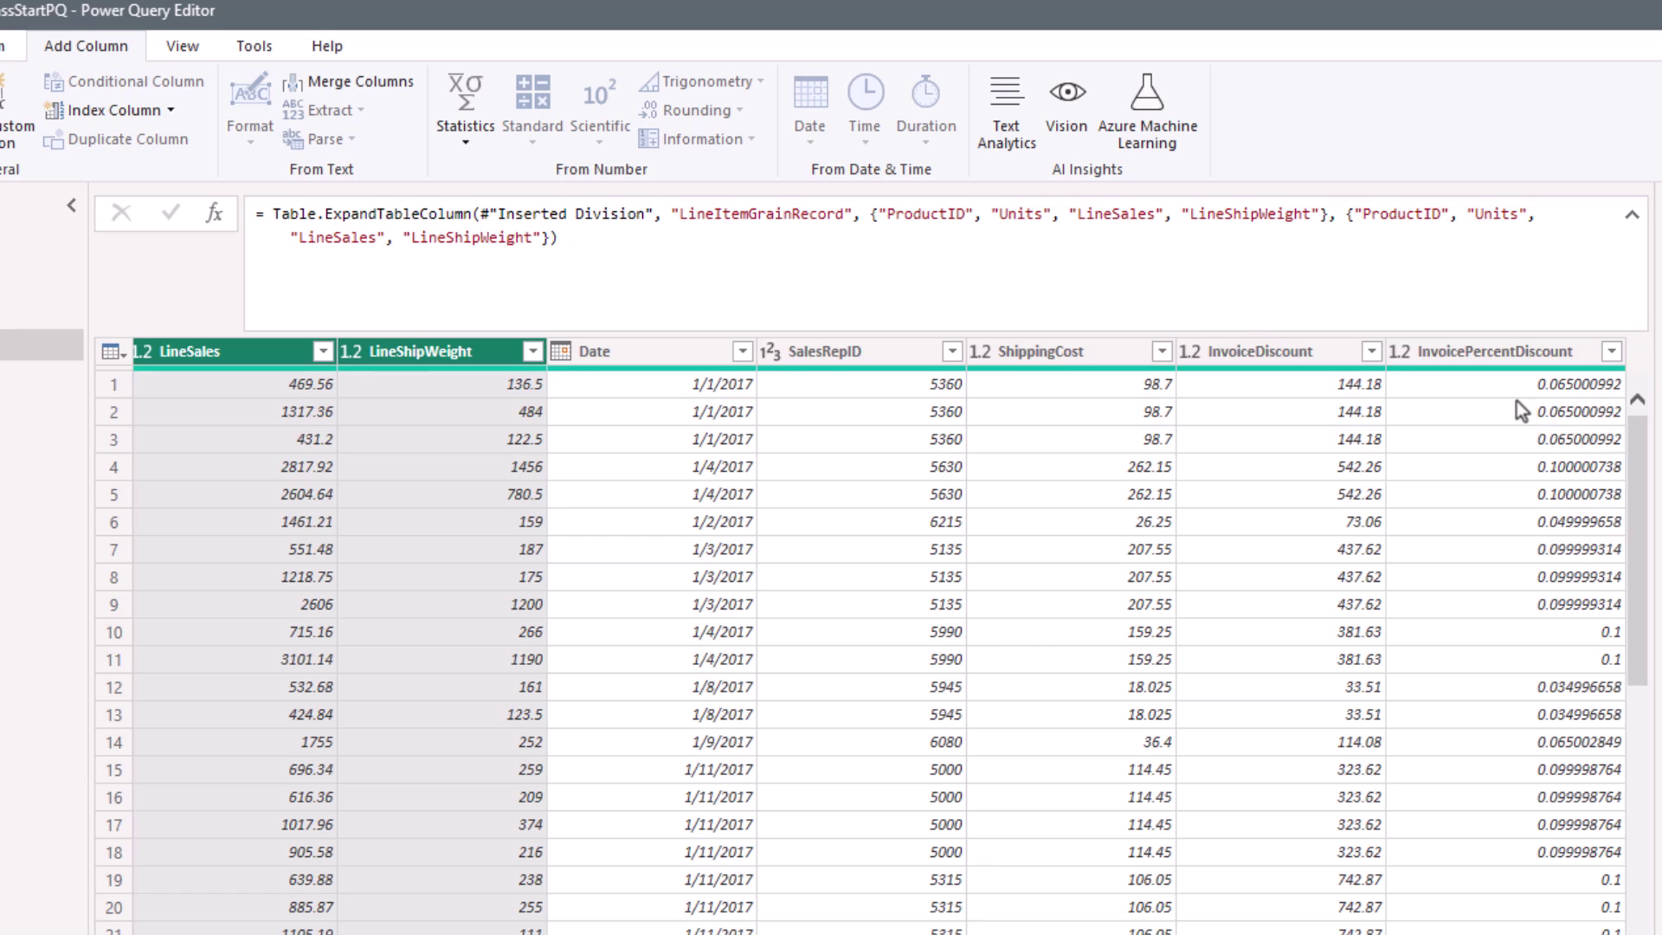
click(1518, 351)
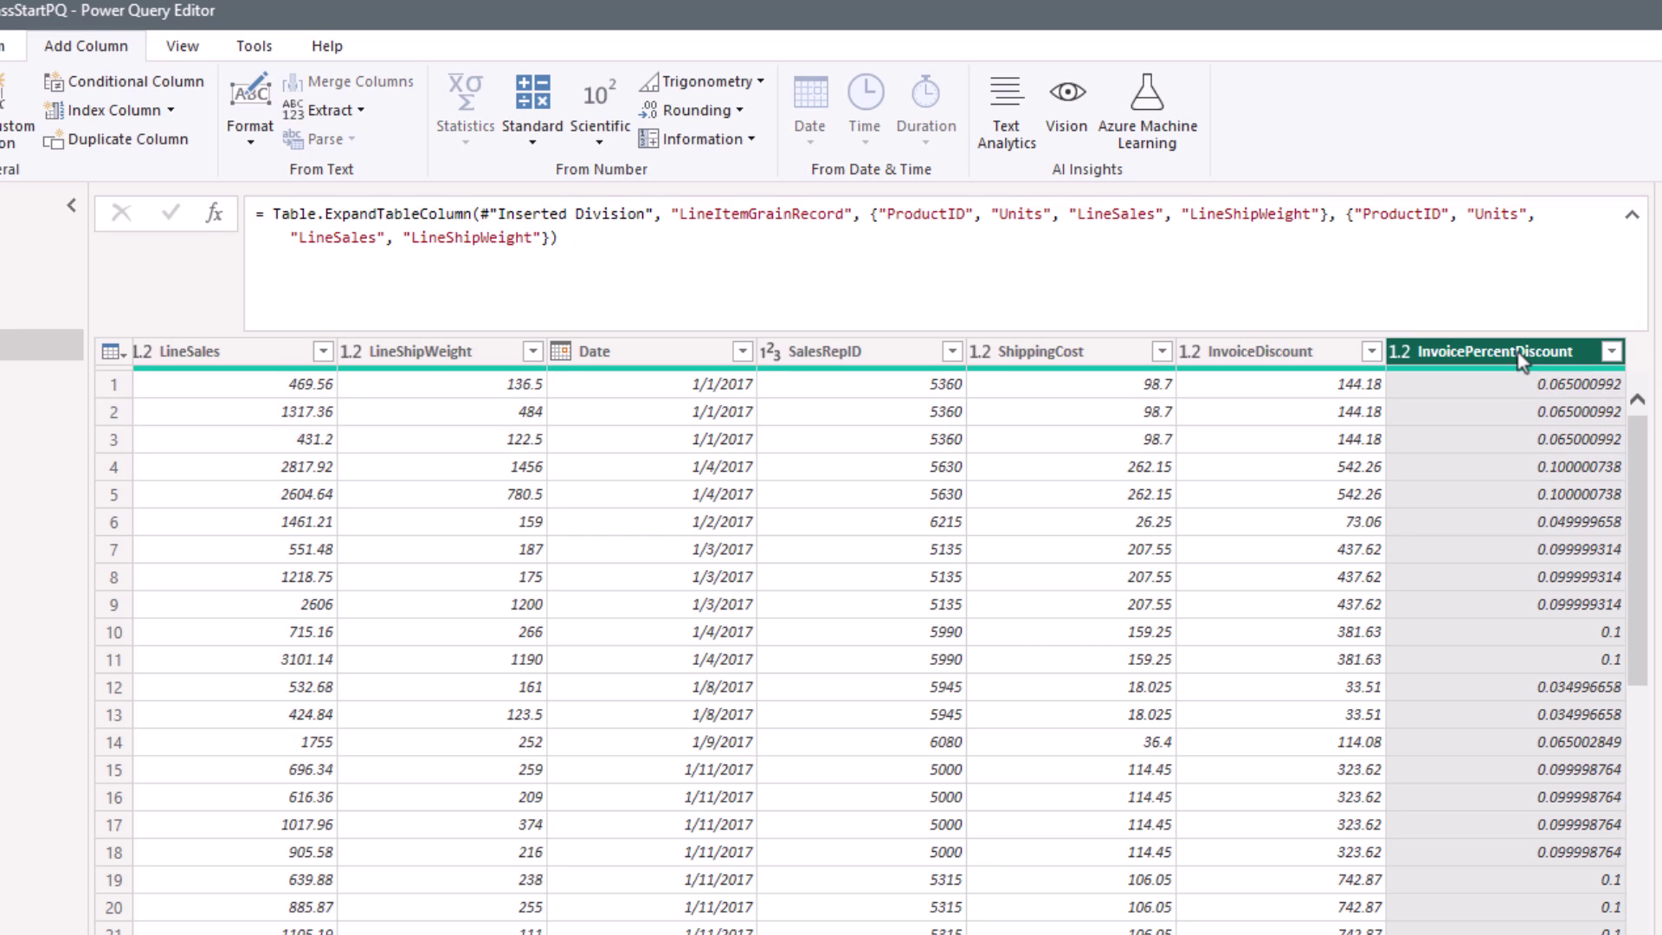
ctrl+click(209, 364)
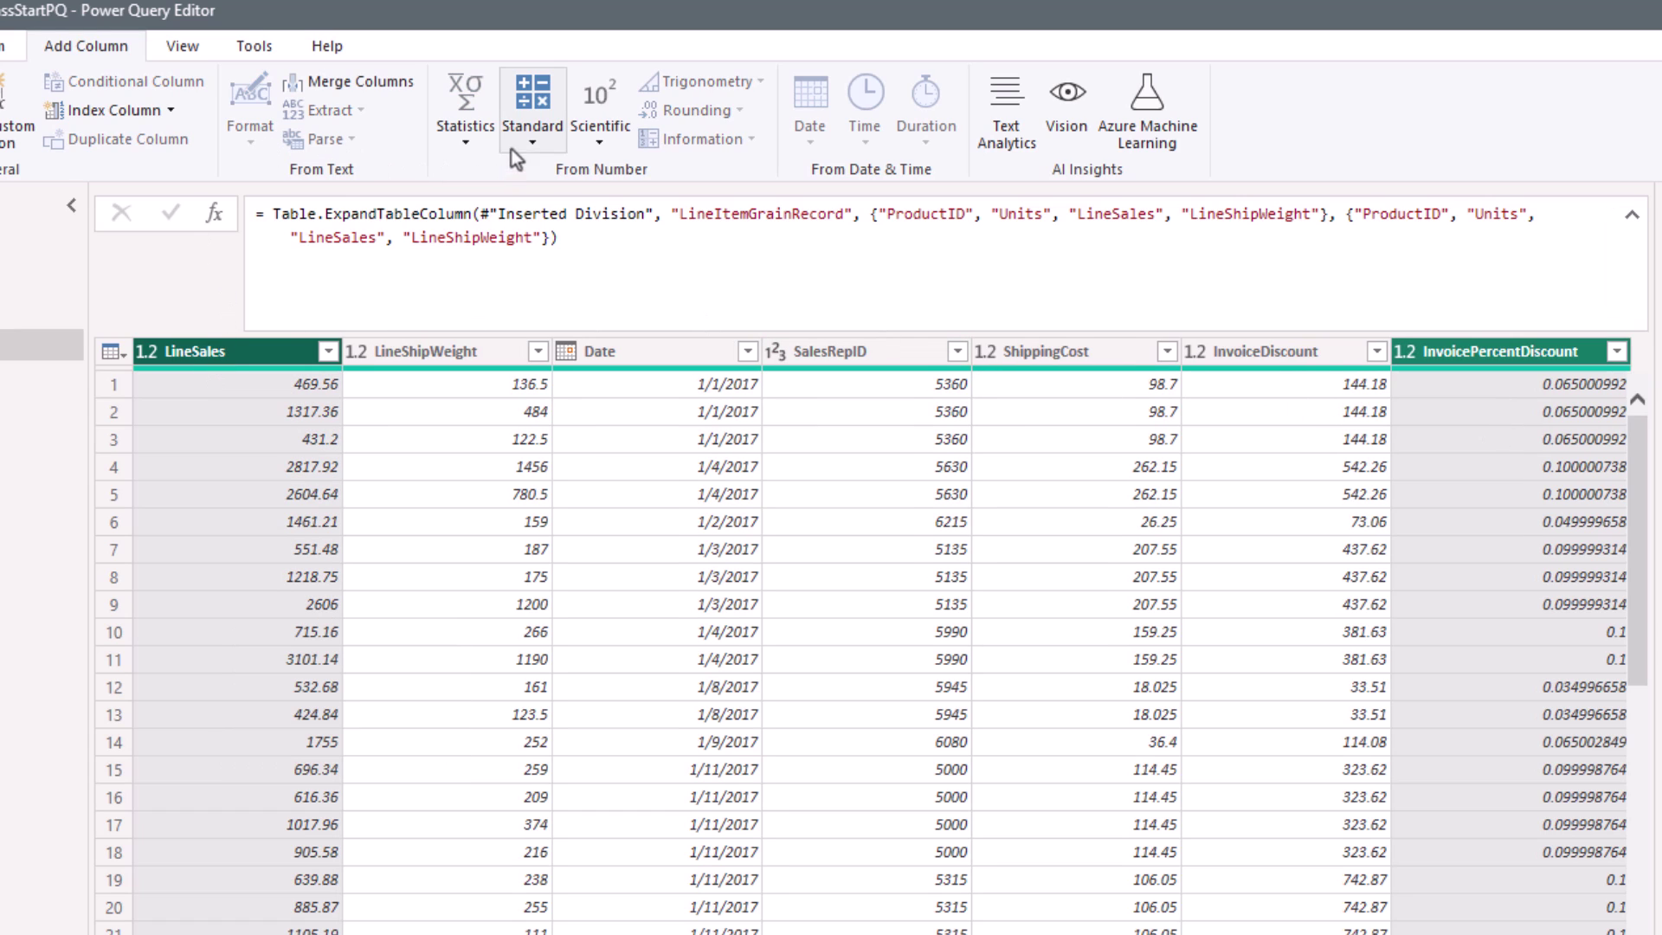
click(537, 143)
click(545, 205)
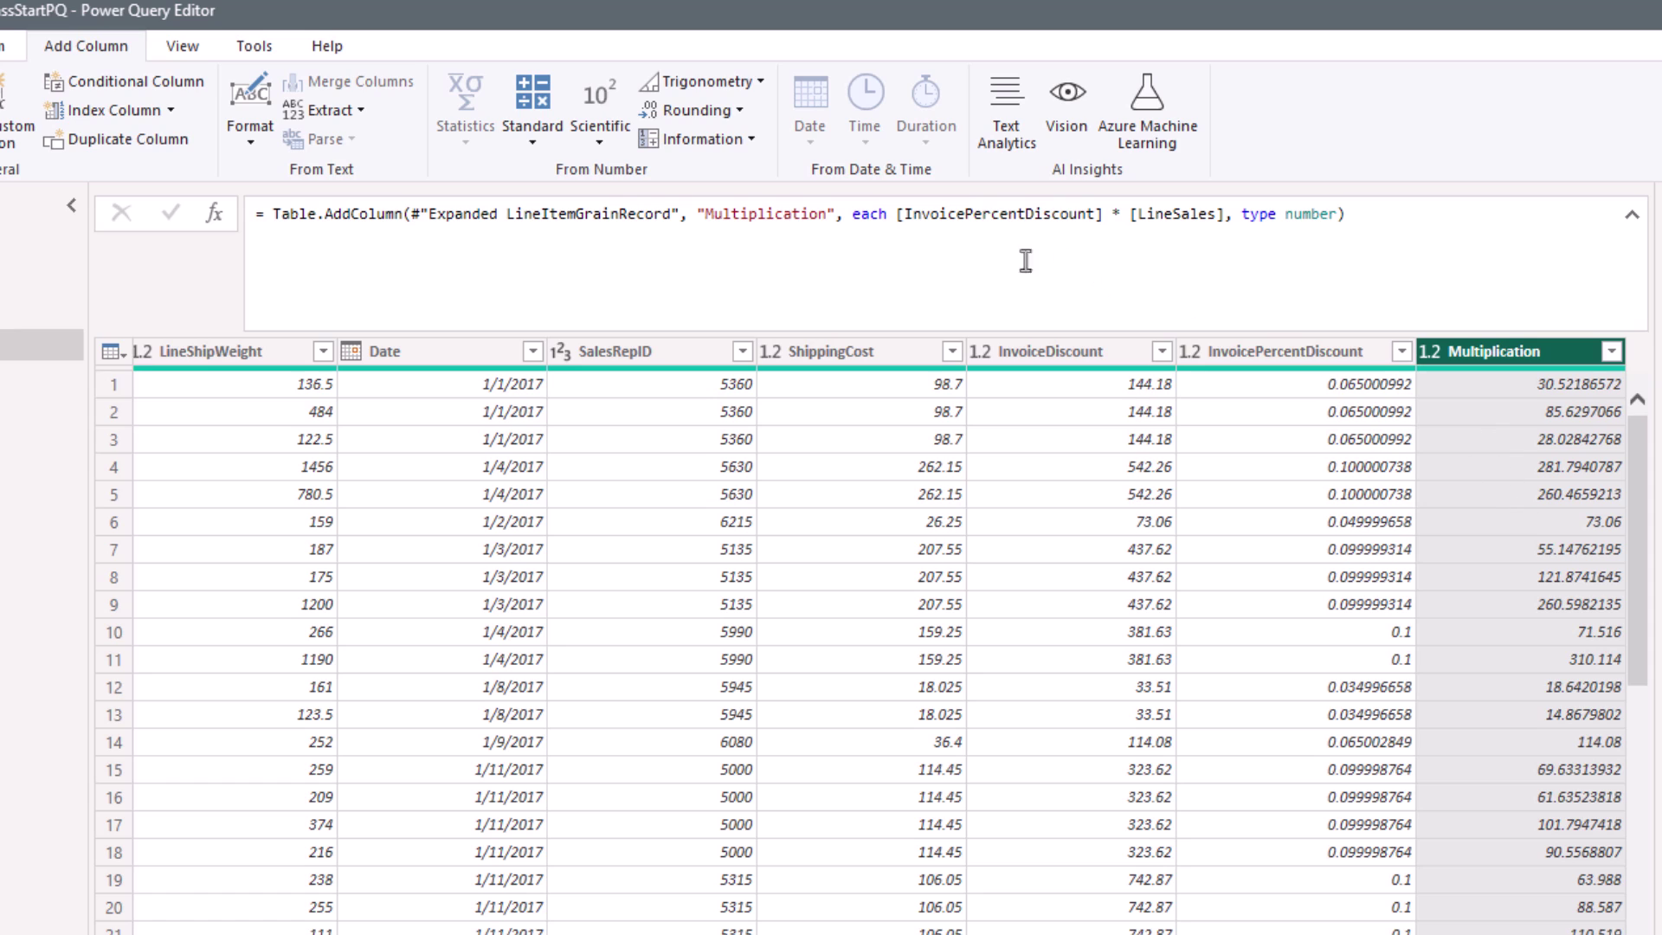
Wrap the multiplication in Number.Round with 2 decimals and name the new column LineDiscount in its formula.
click(894, 215)
text(Number.Round()
click(1335, 214)
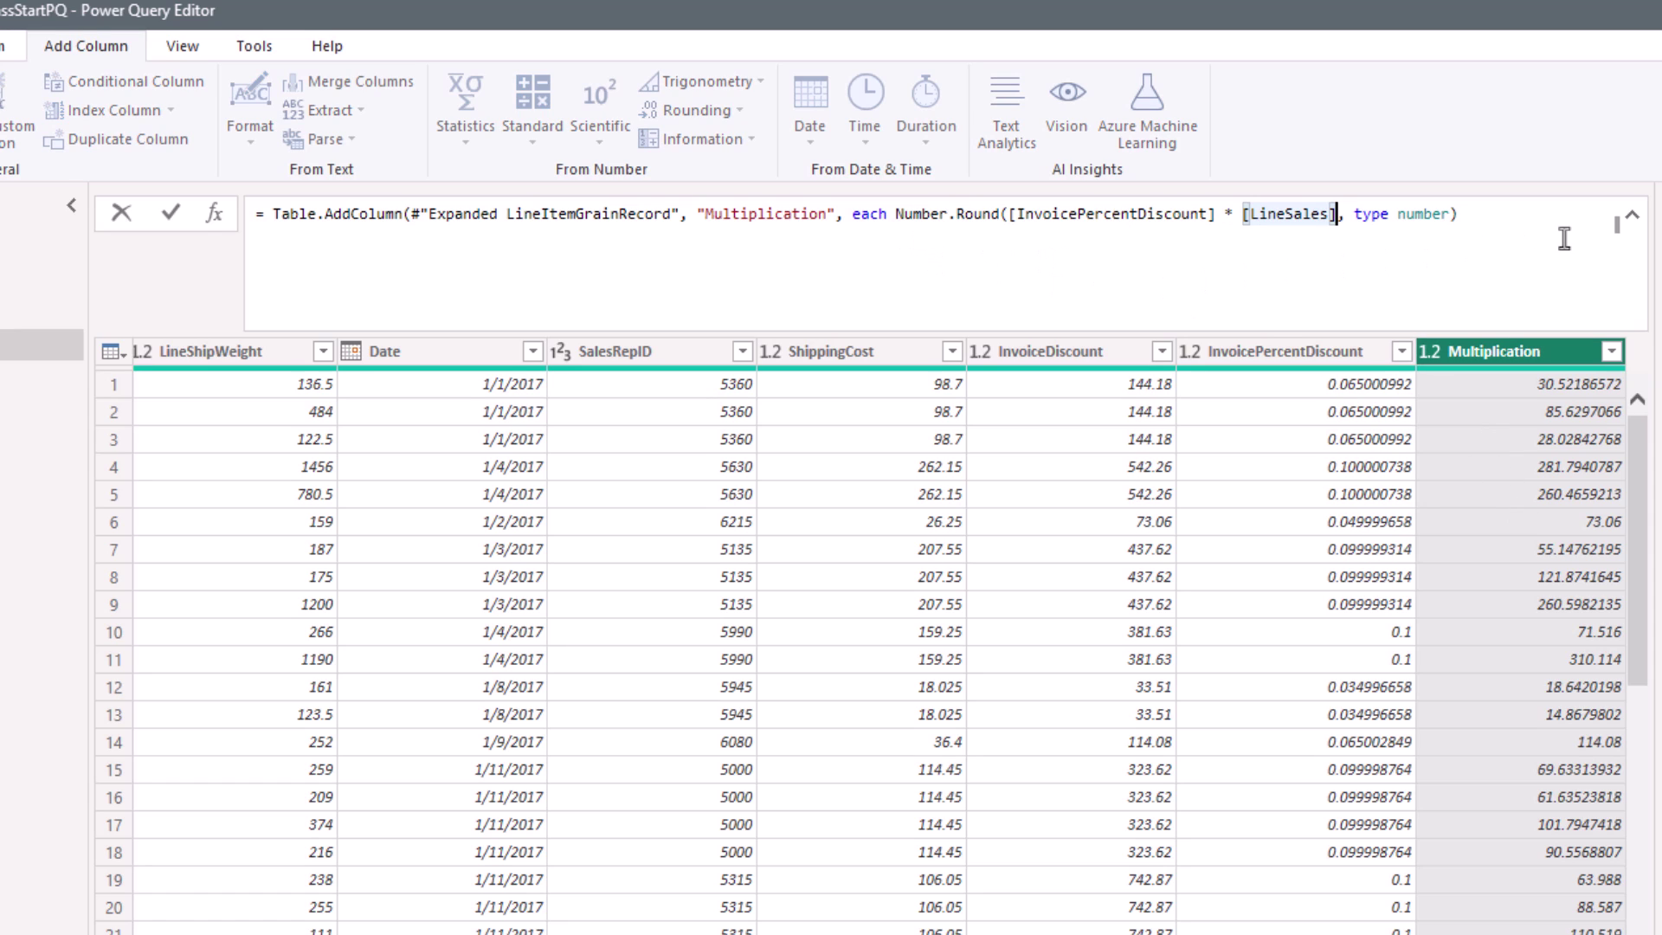
text(,2),)
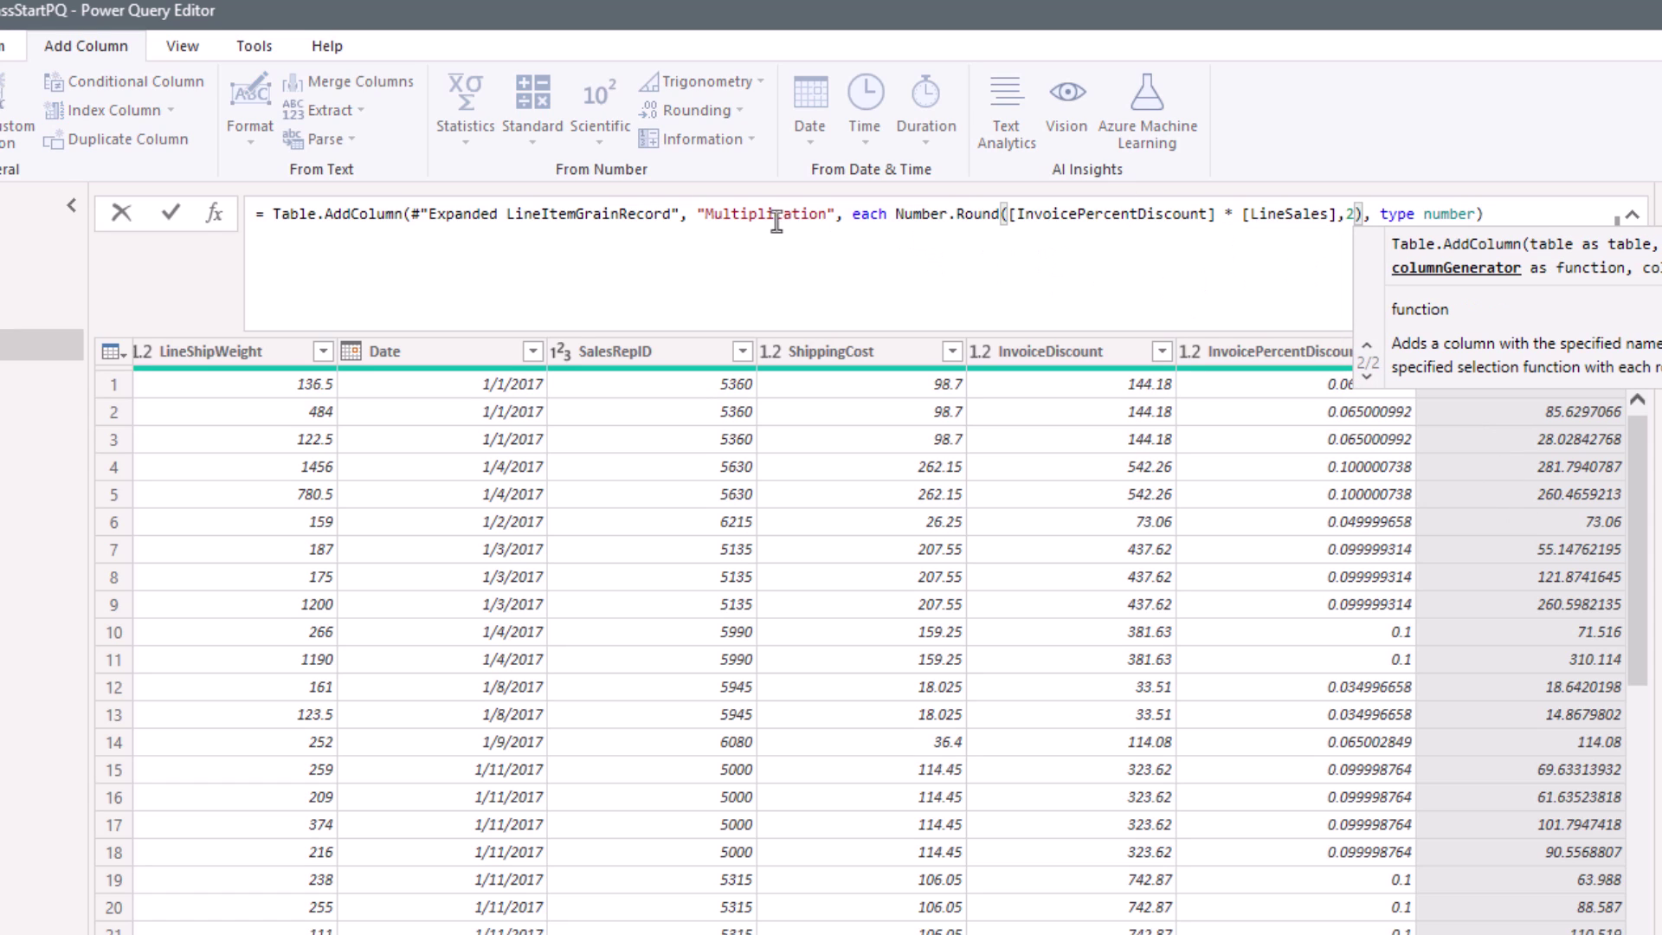
double_click(756, 214)
text(LineDiscount)
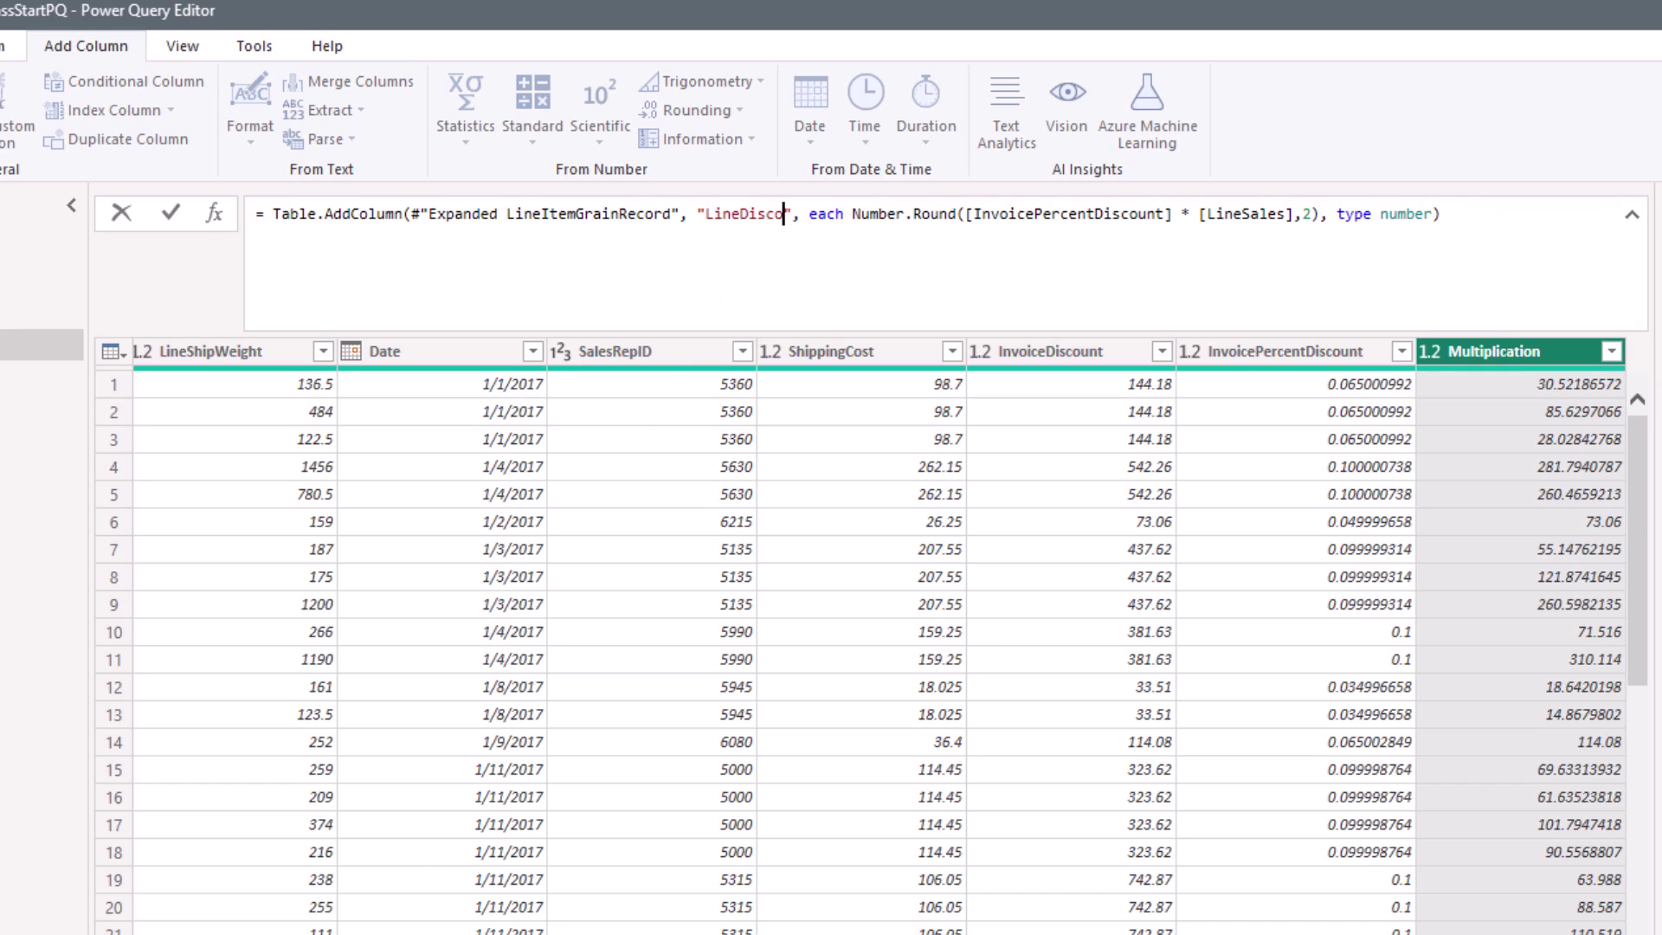
key(Return)
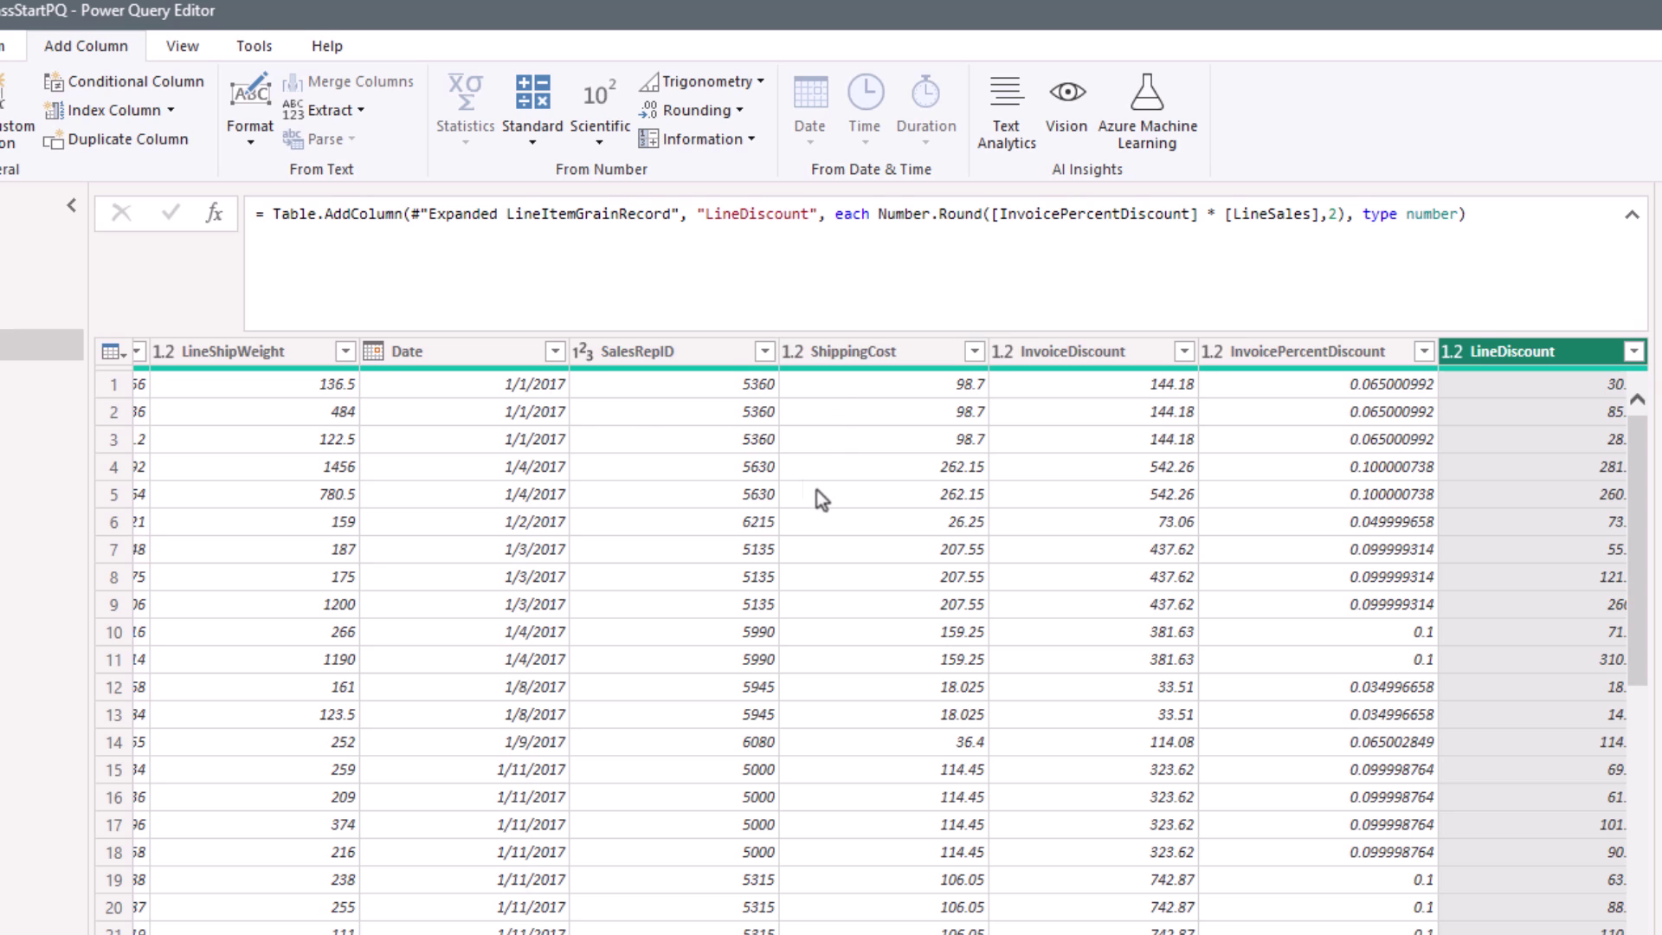
Add a column that divides LineShipWeight by InvoiceWeight, and extend its formula to multiply by [ShippingCost].
click(233, 350)
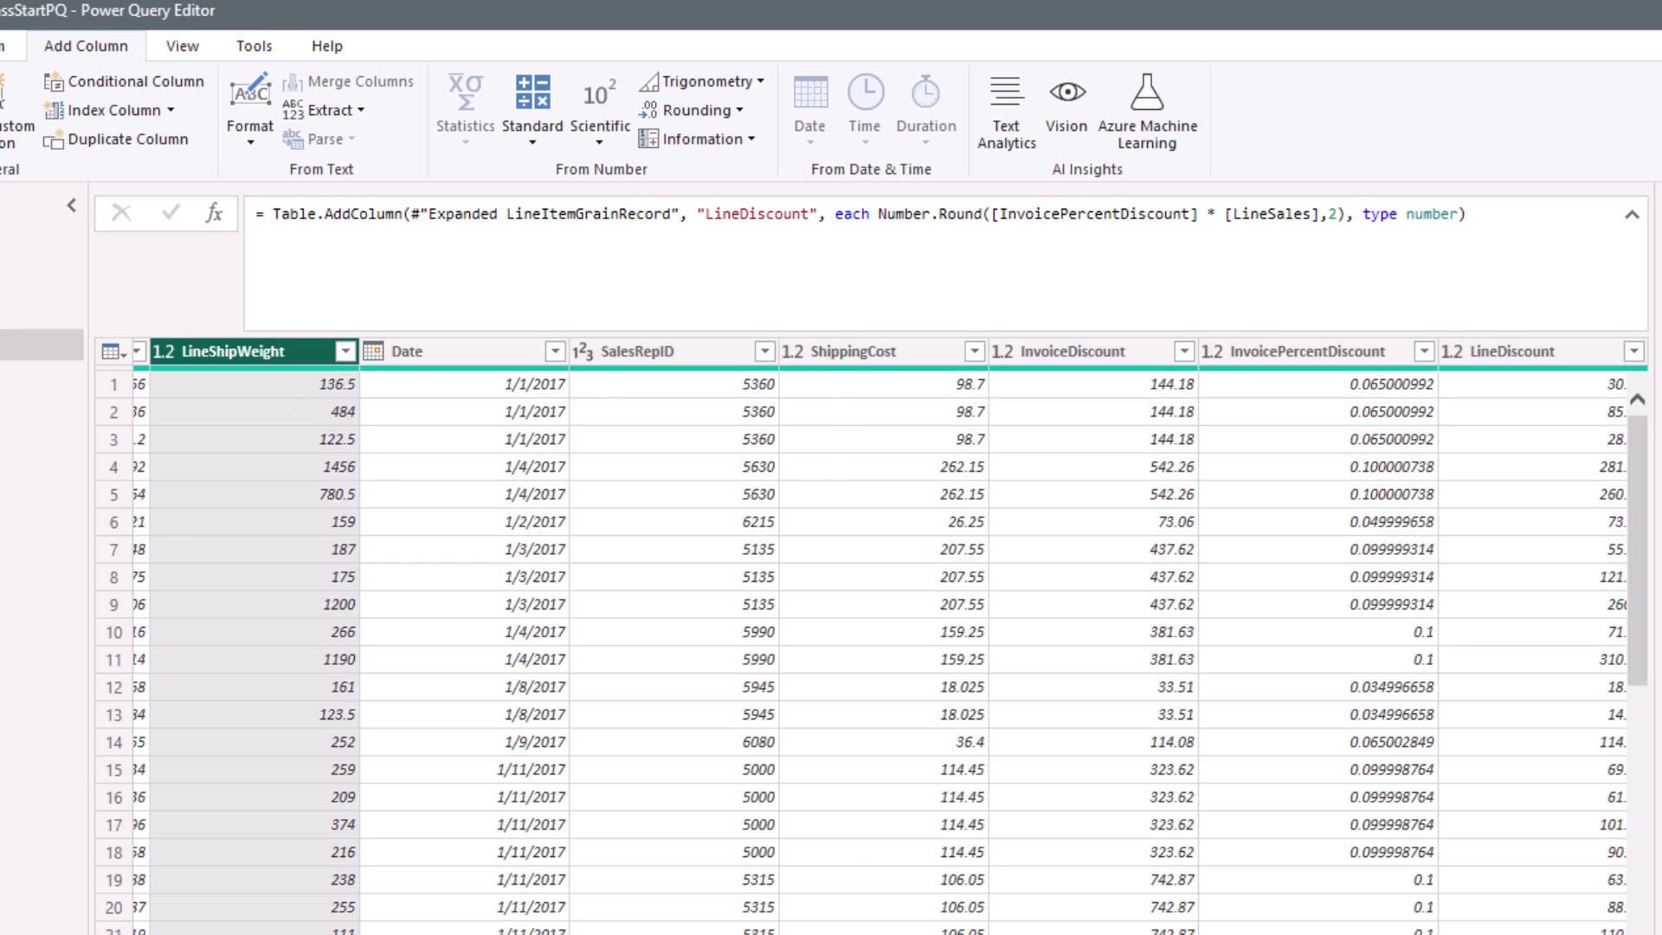
scroll(866, 636, left, 10)
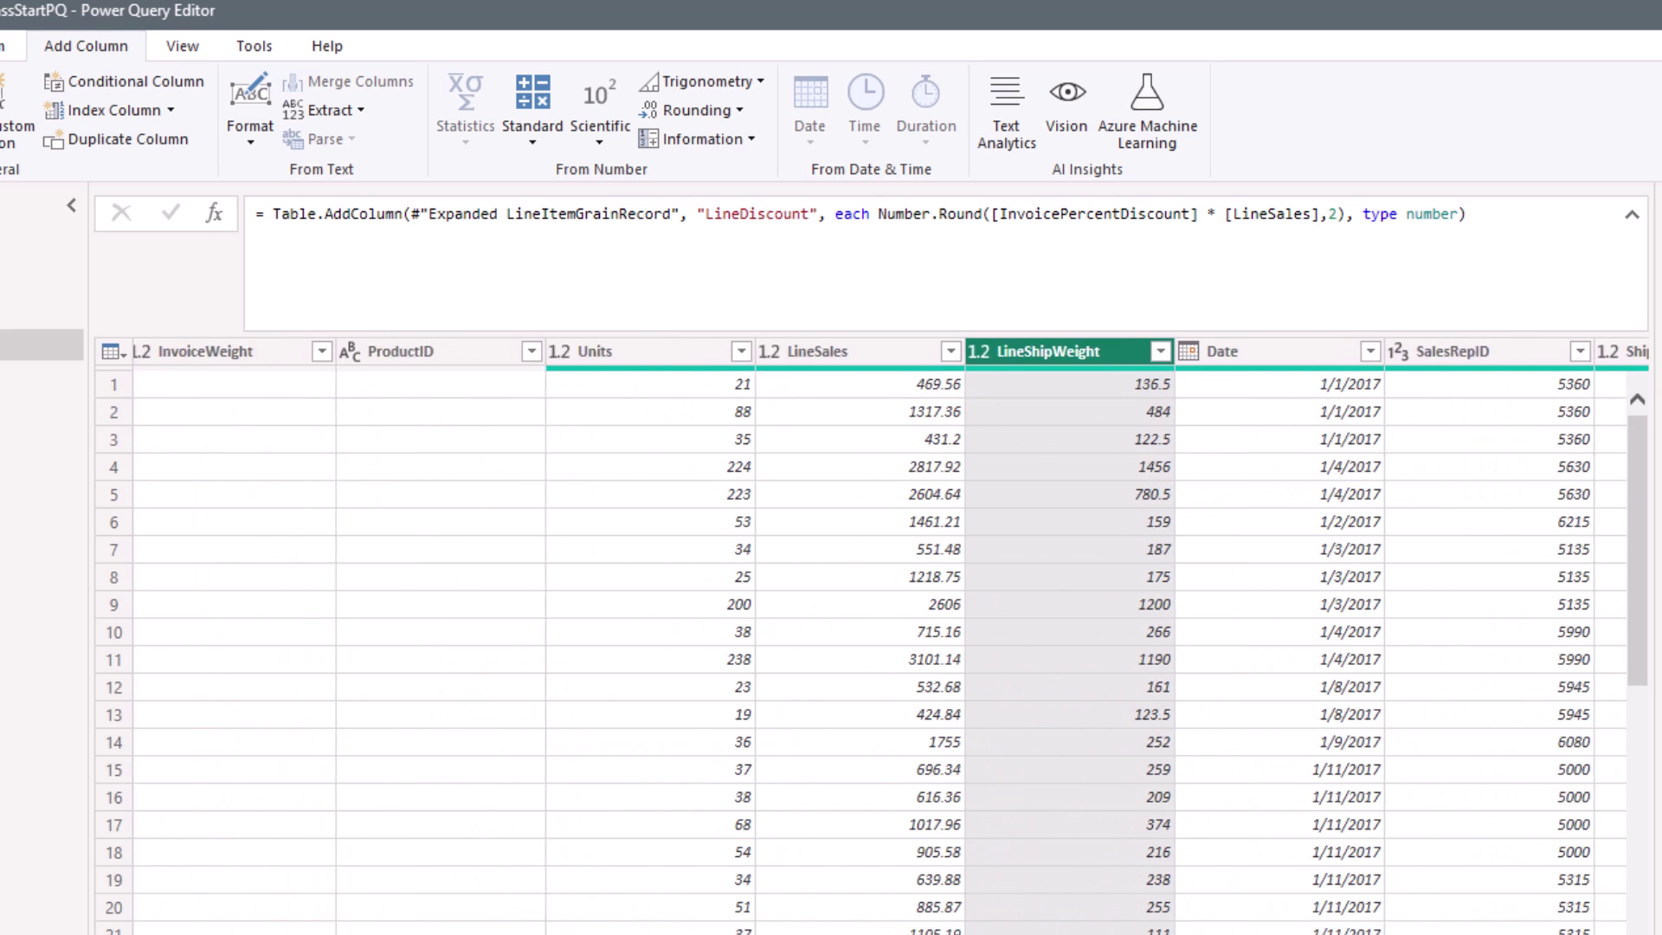
scroll(449, 639, left, 4)
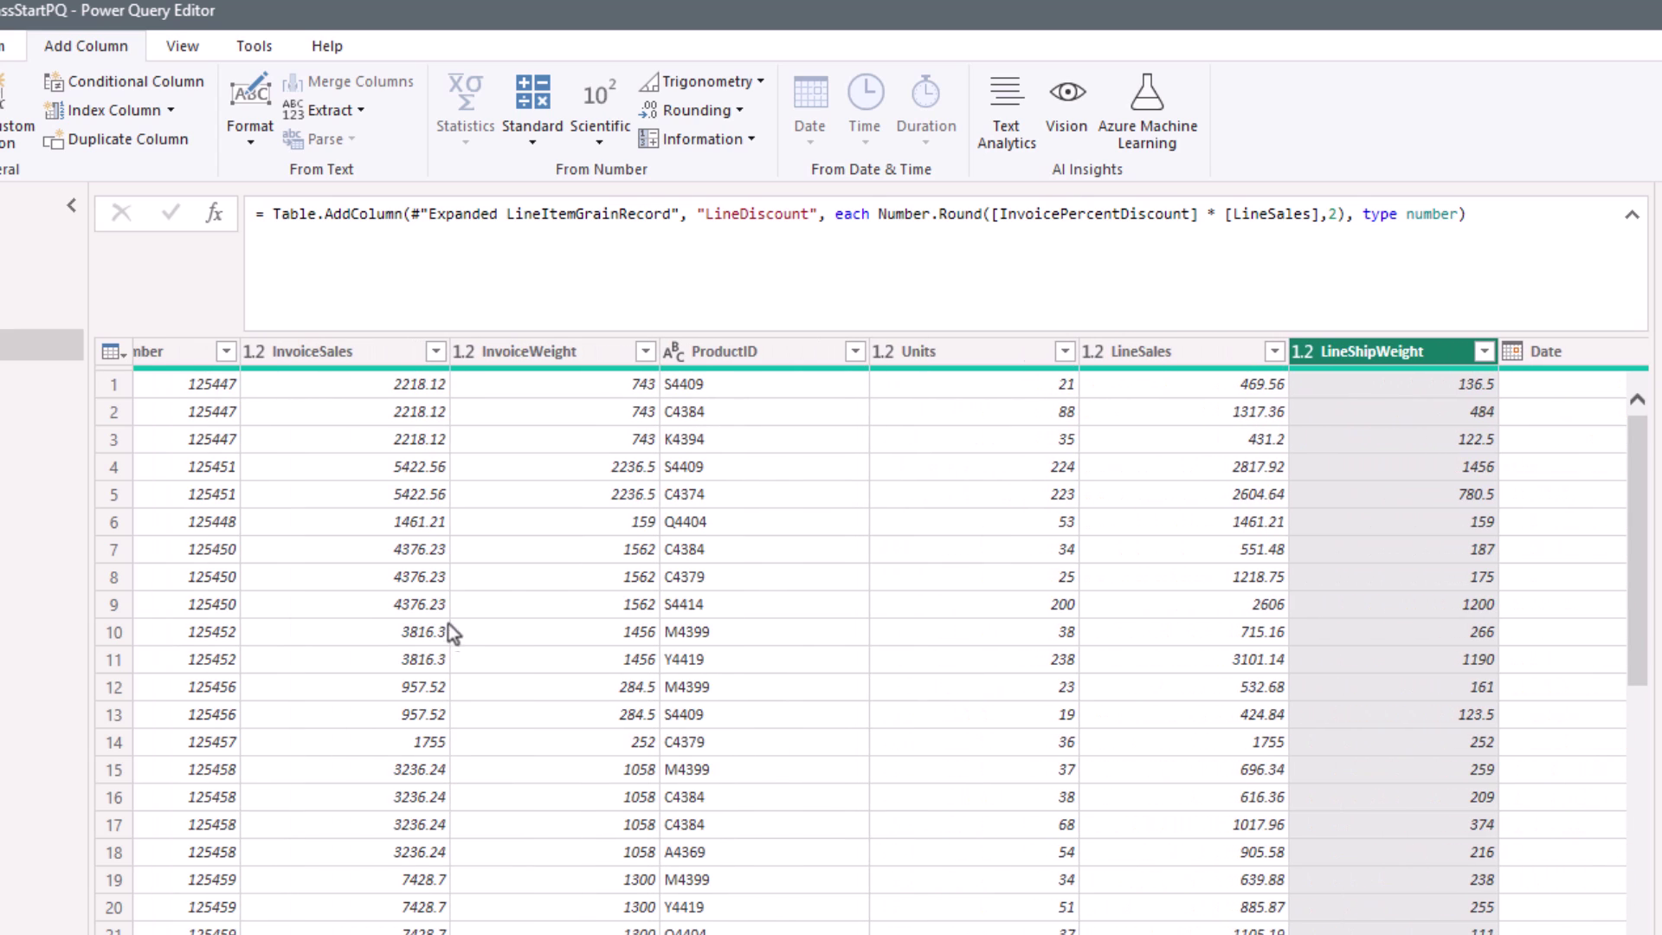
ctrl+click(522, 358)
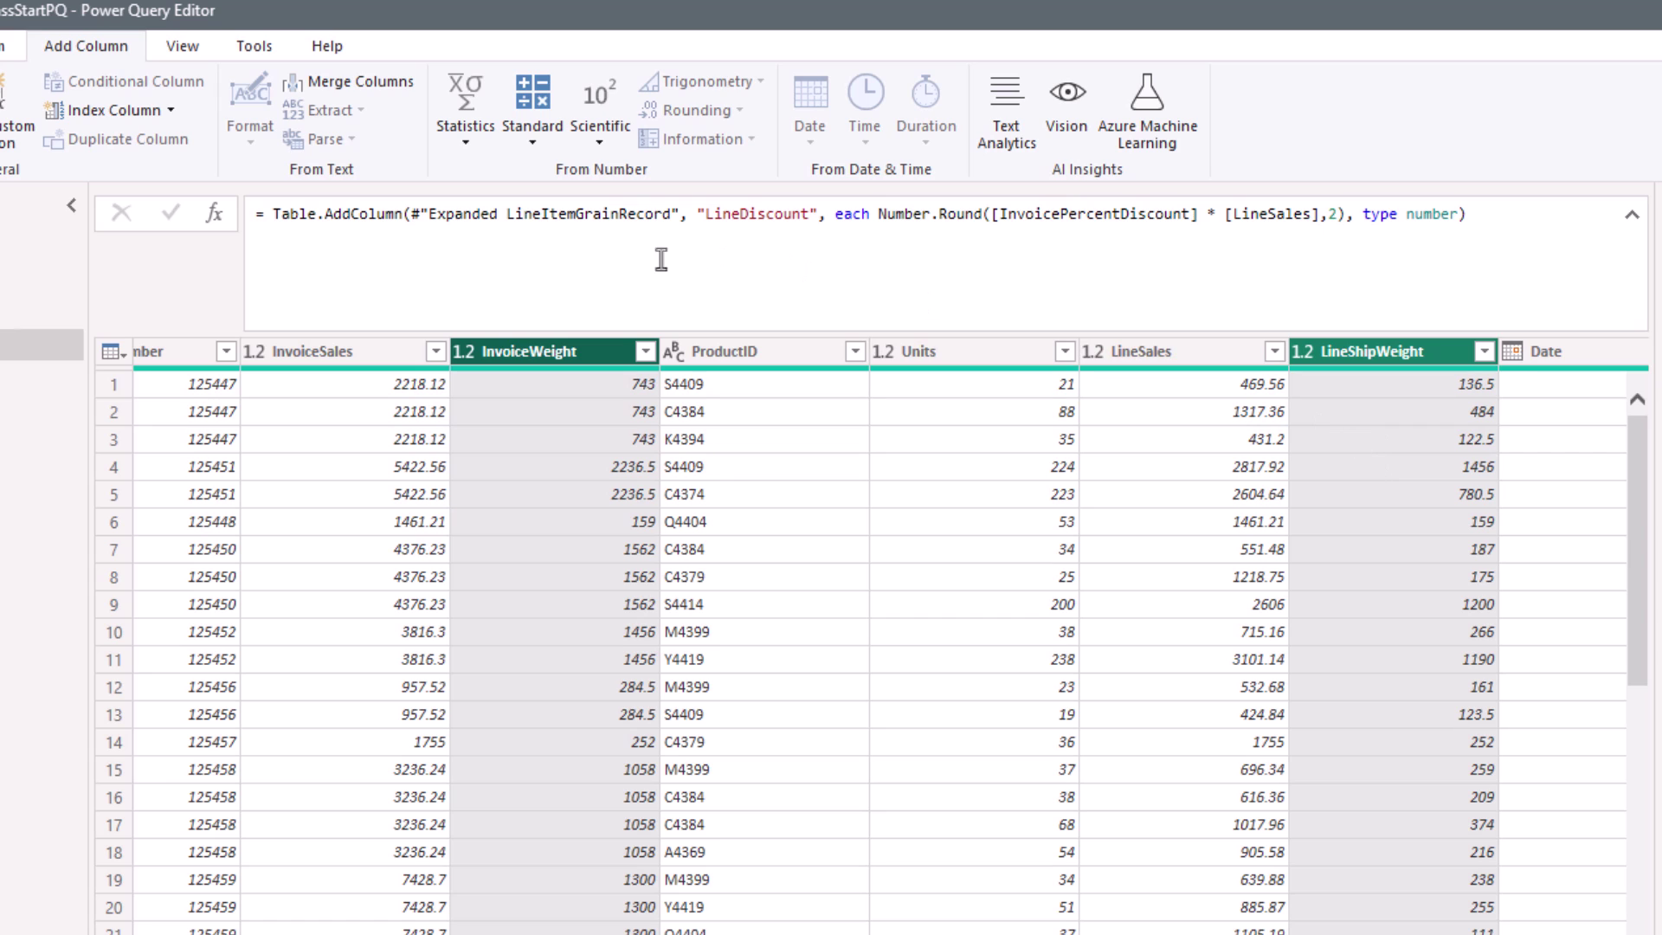
click(541, 137)
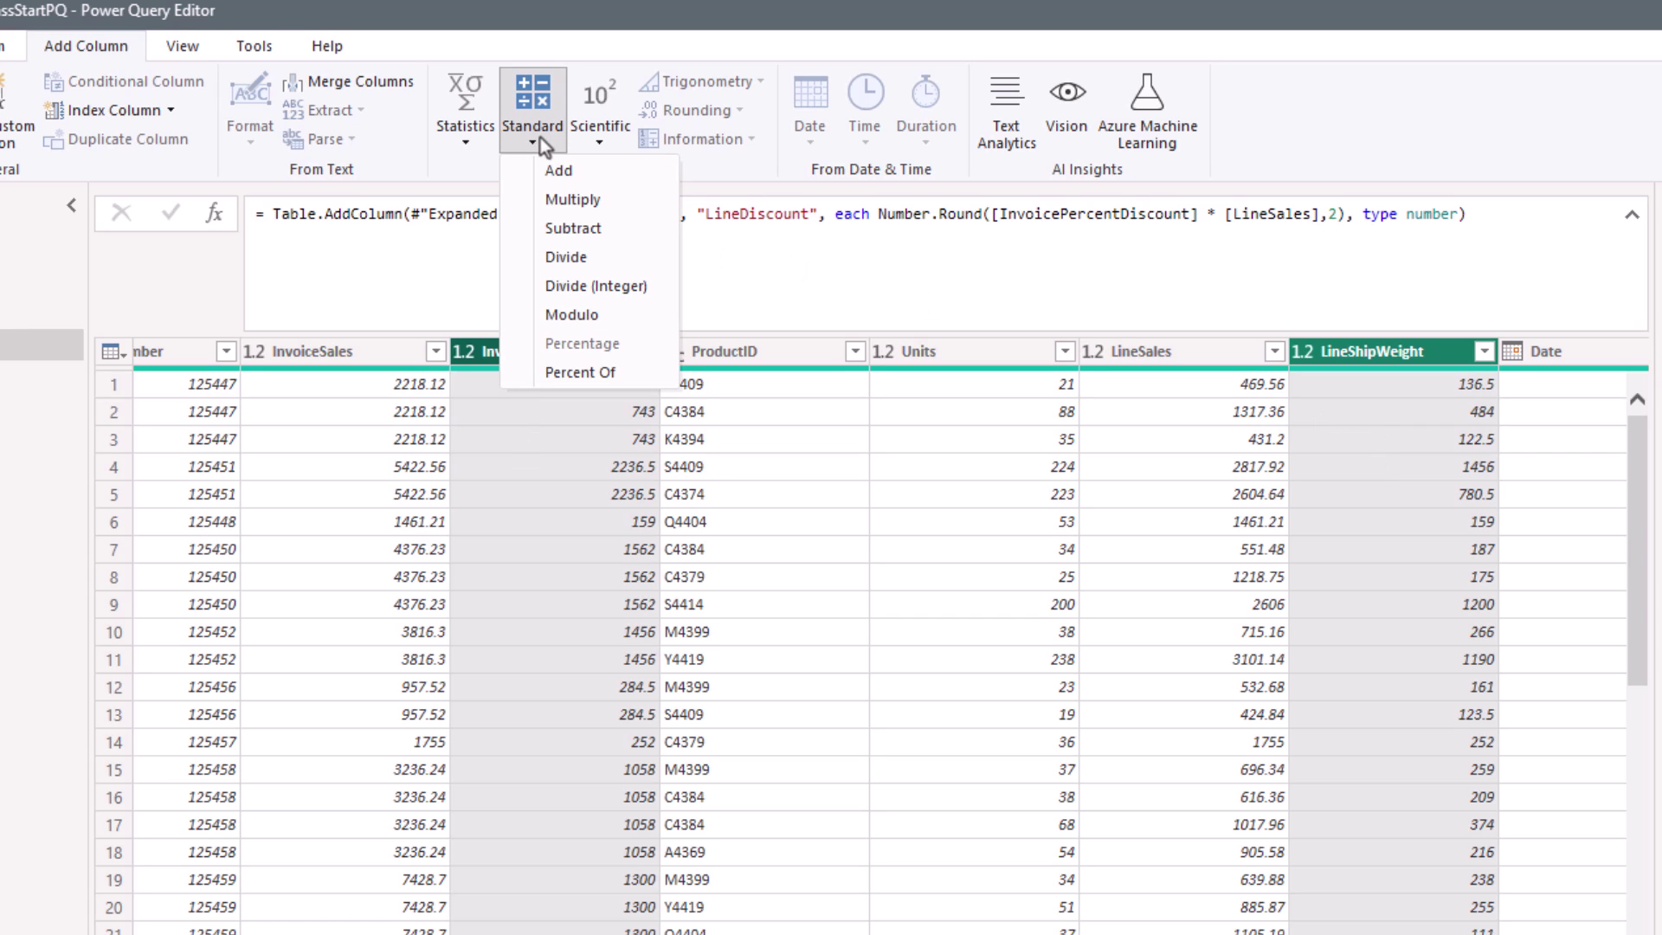
click(567, 257)
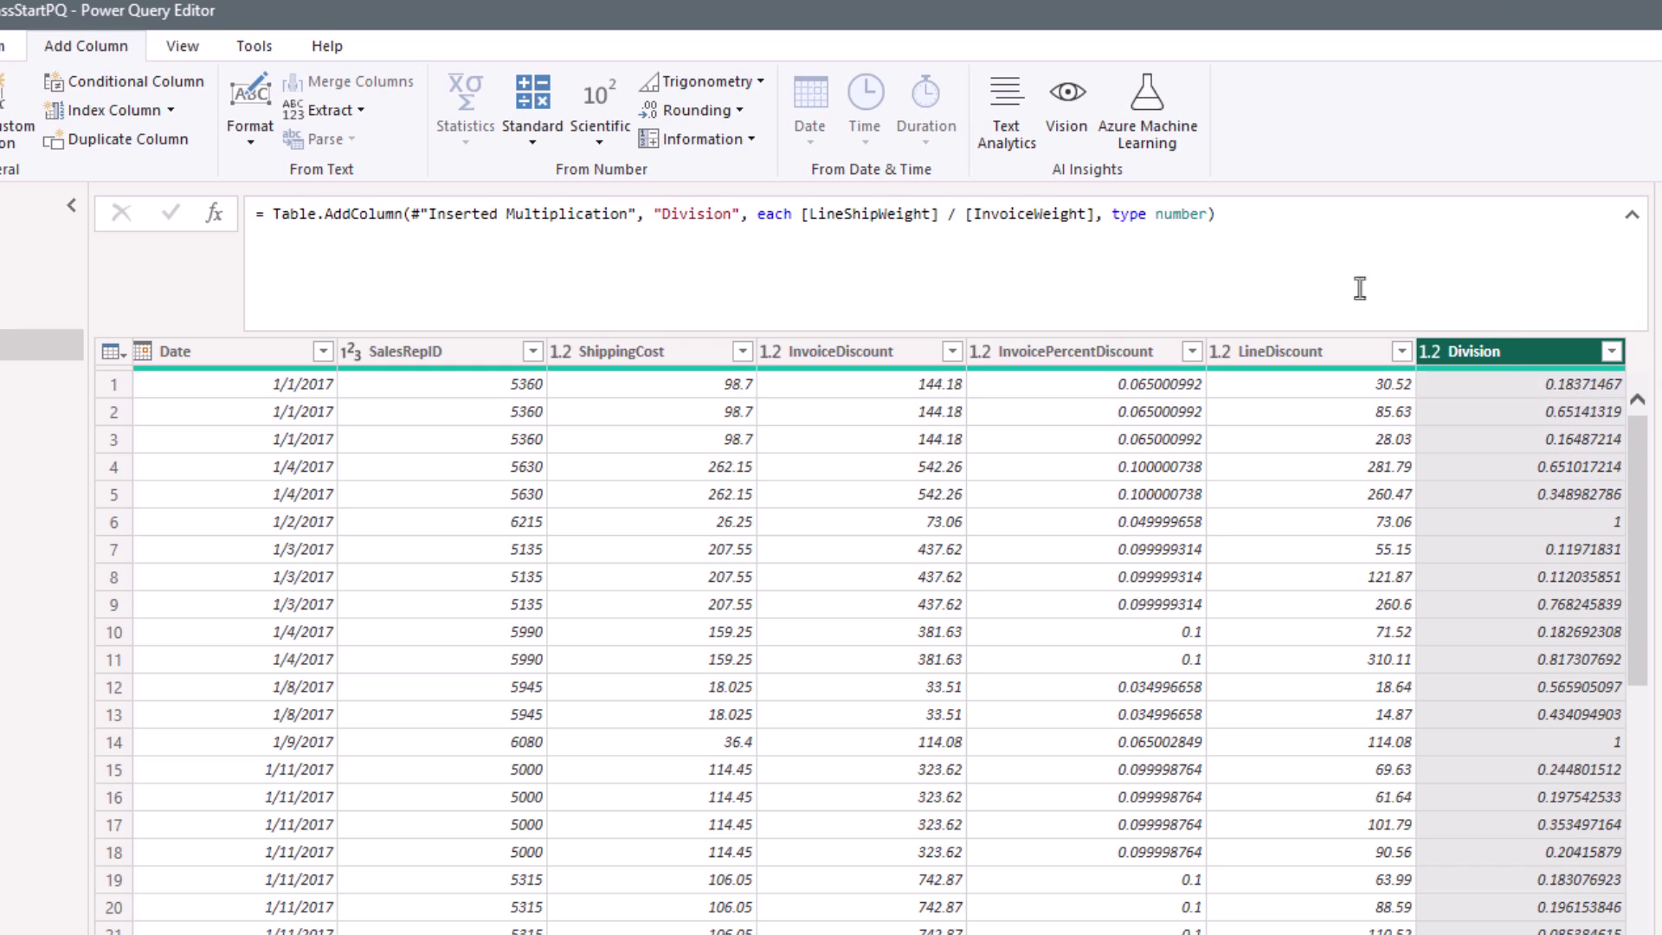
click(1103, 216)
text(* [ShippingCost)
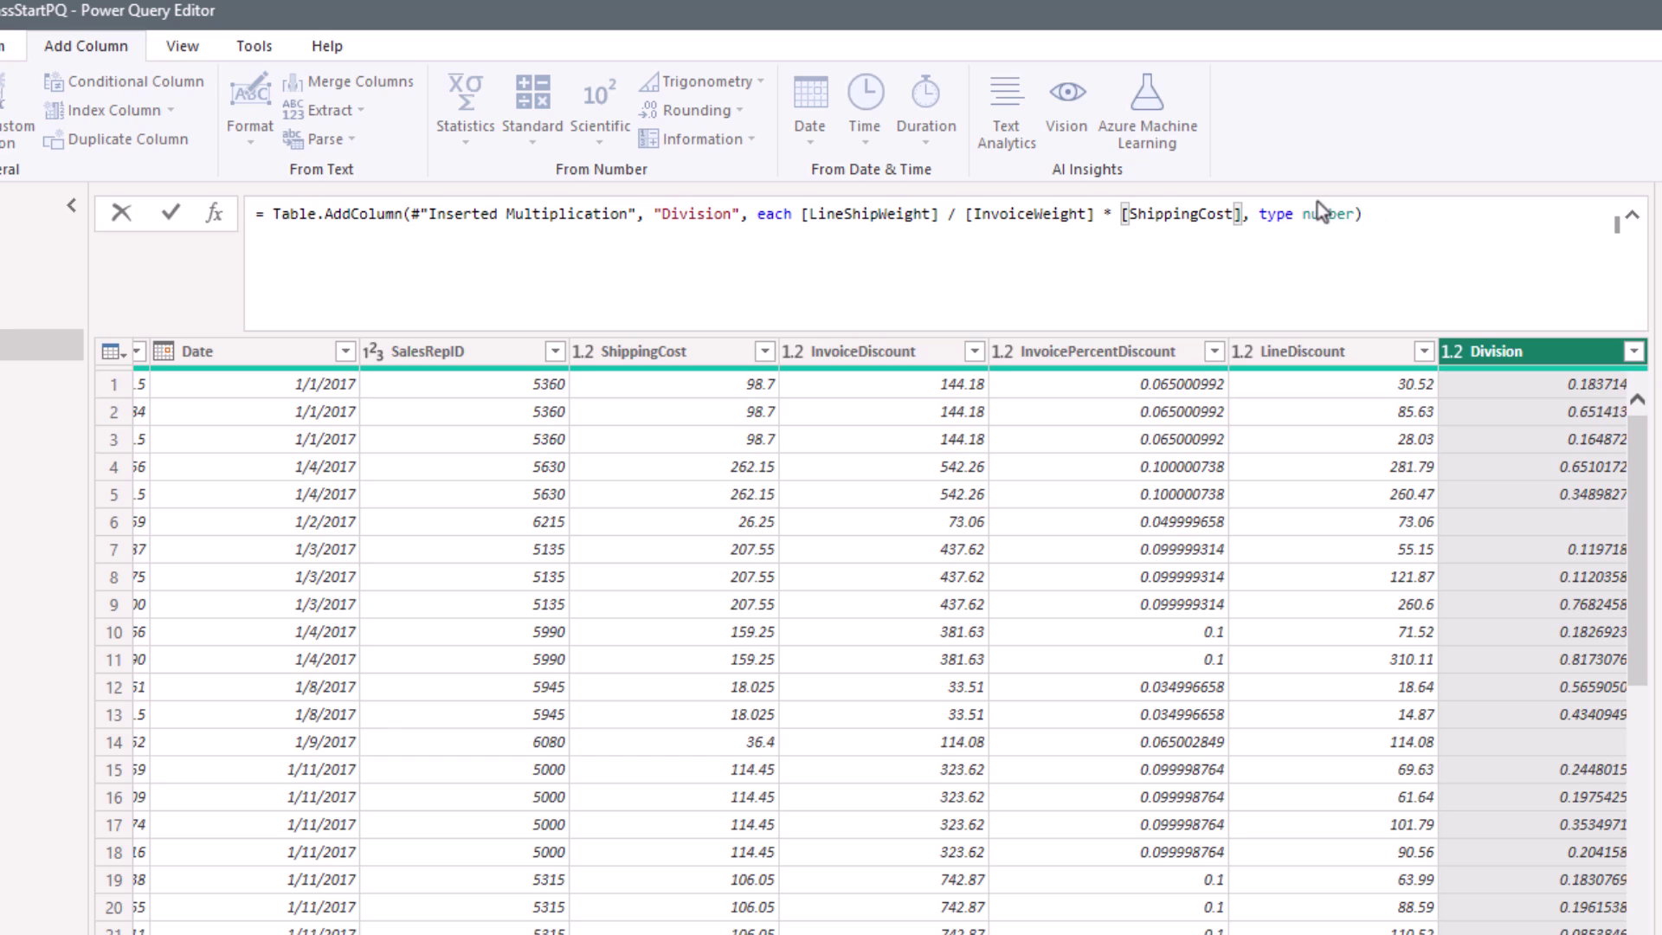
key(Return)
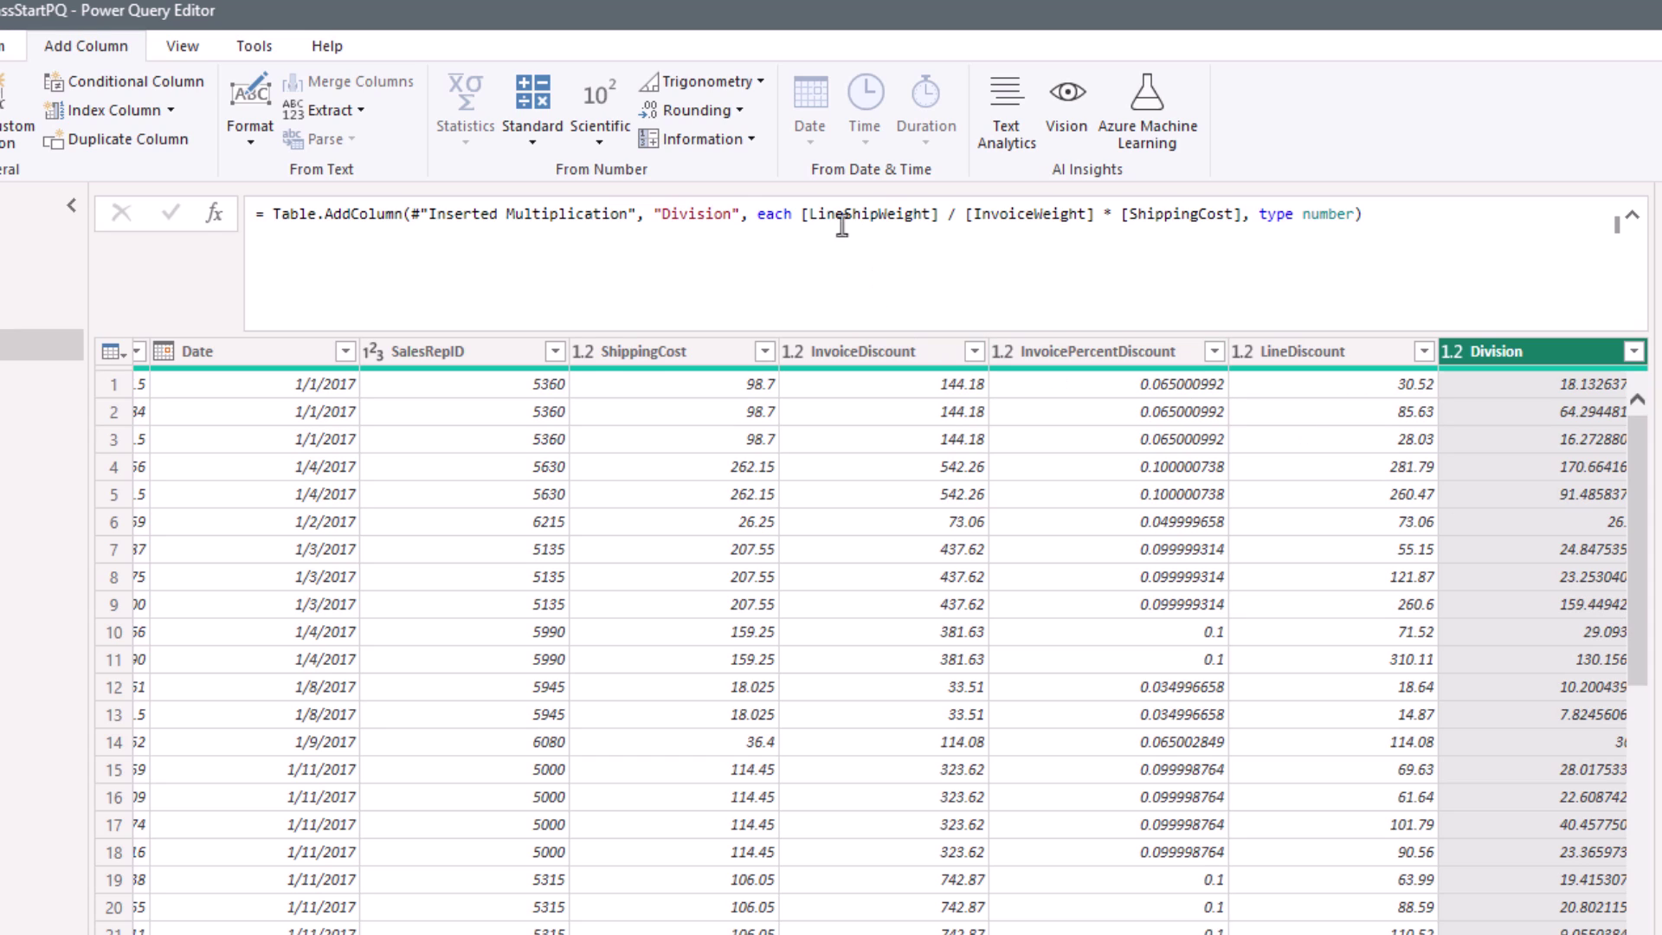
Round the shipping allocation to 2 decimals with Number.Round and name its column LineShippingCost in the formula.
click(806, 218)
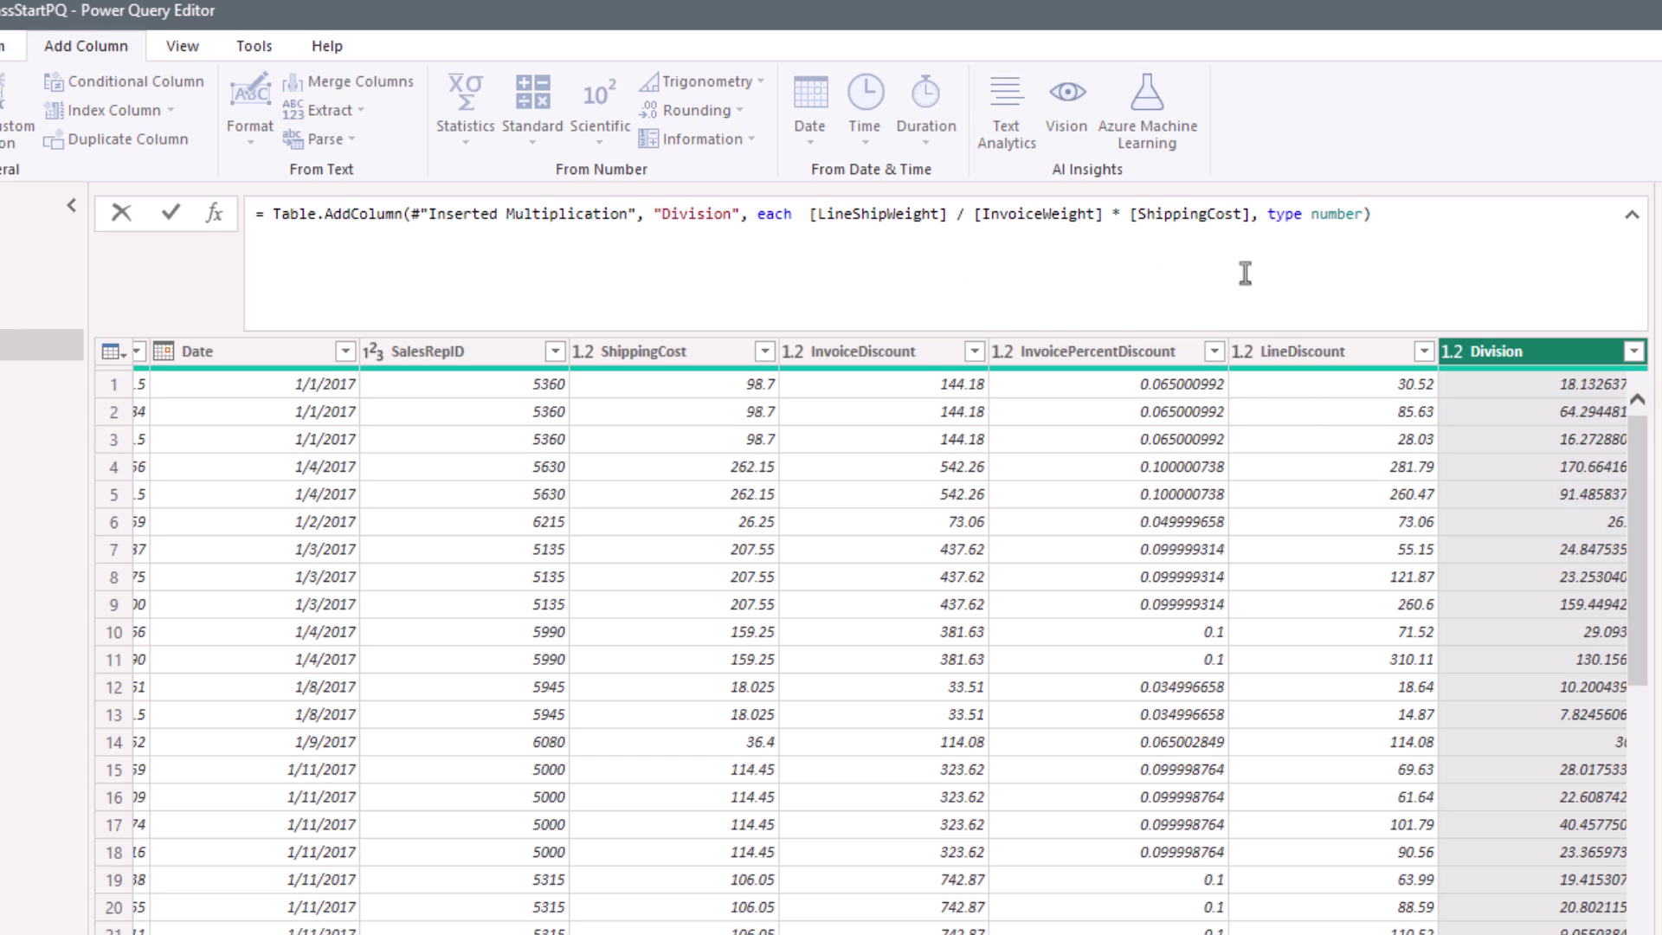
text(Number.Round()
text(,2))
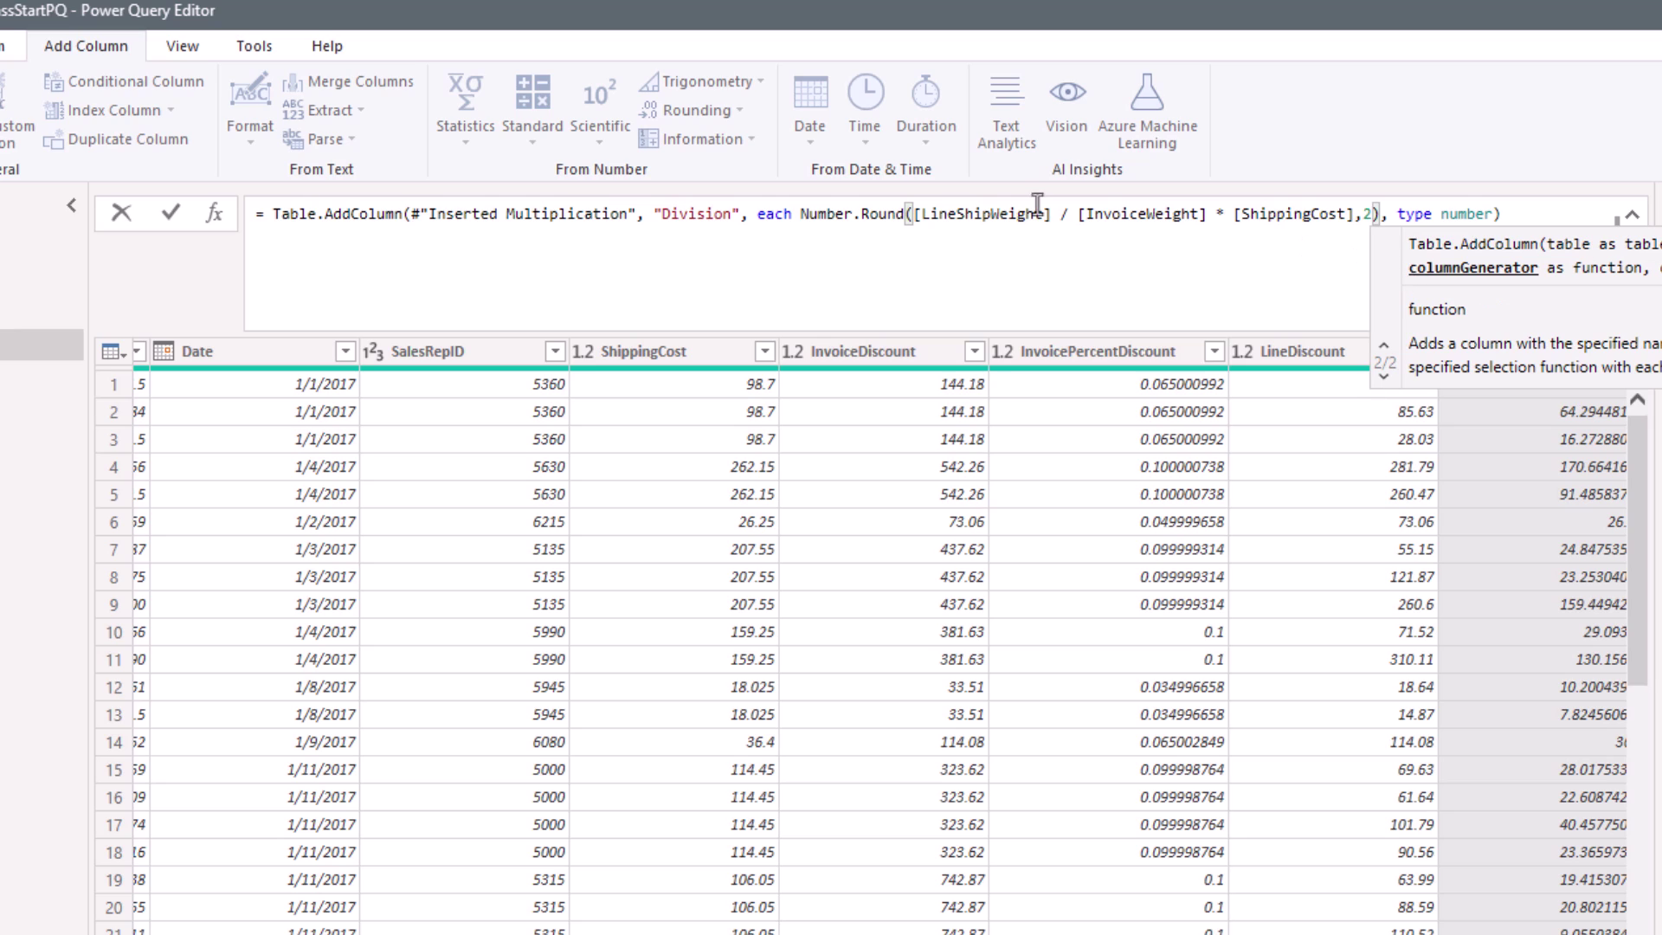
double_click(668, 216)
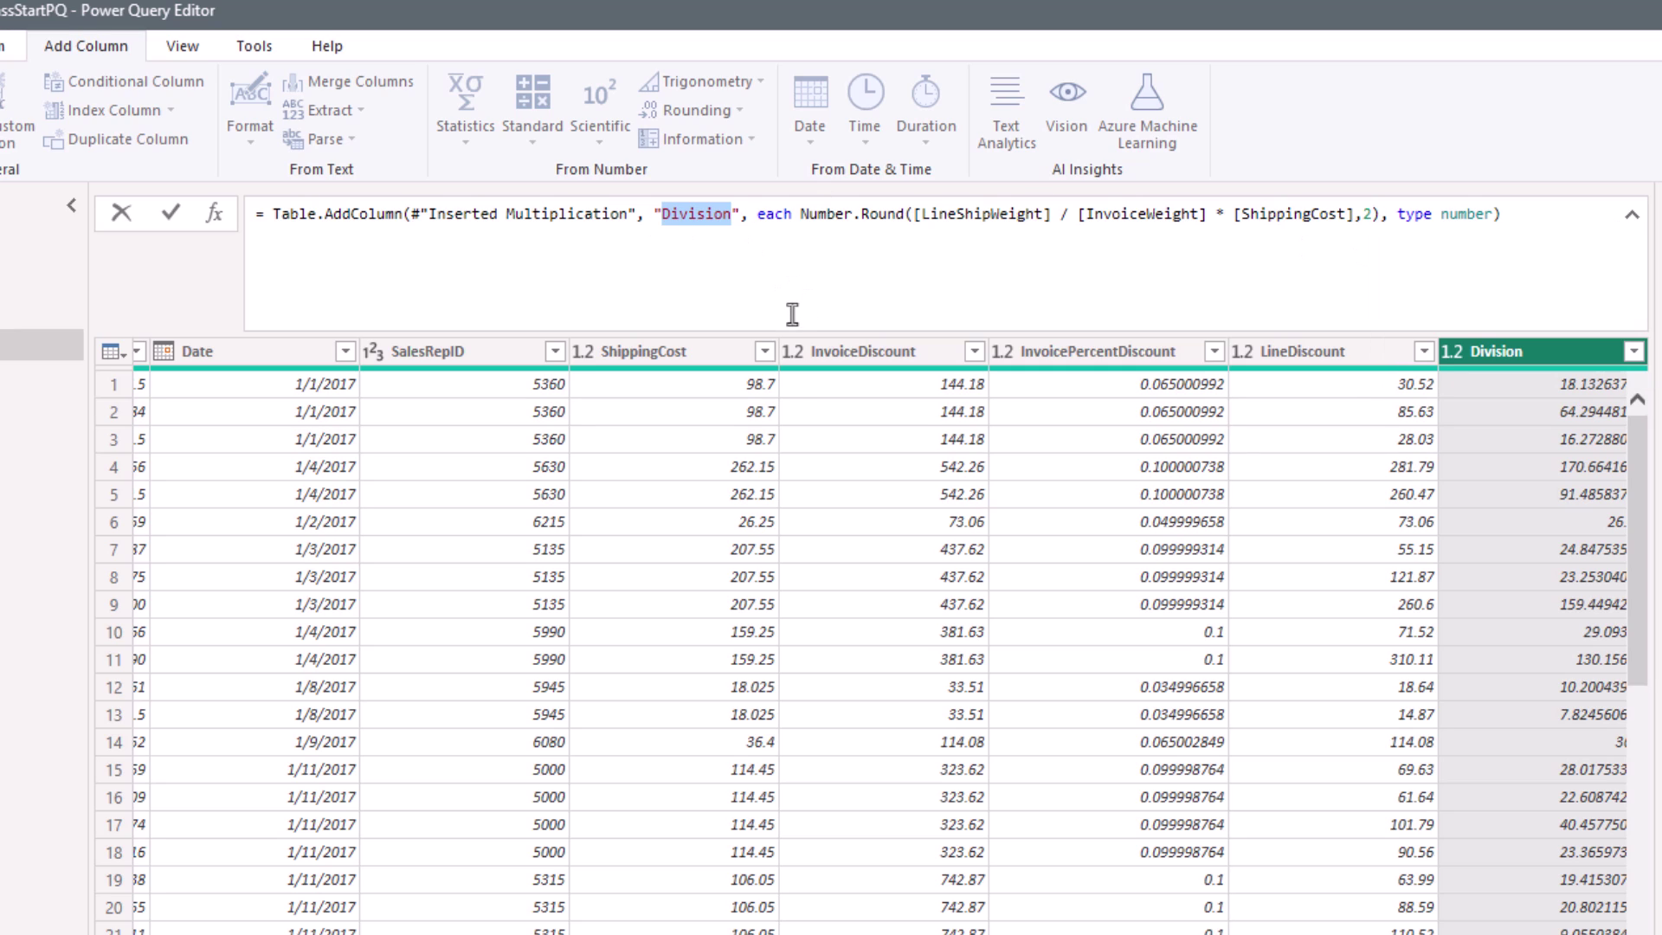
text(LineShippingCost)
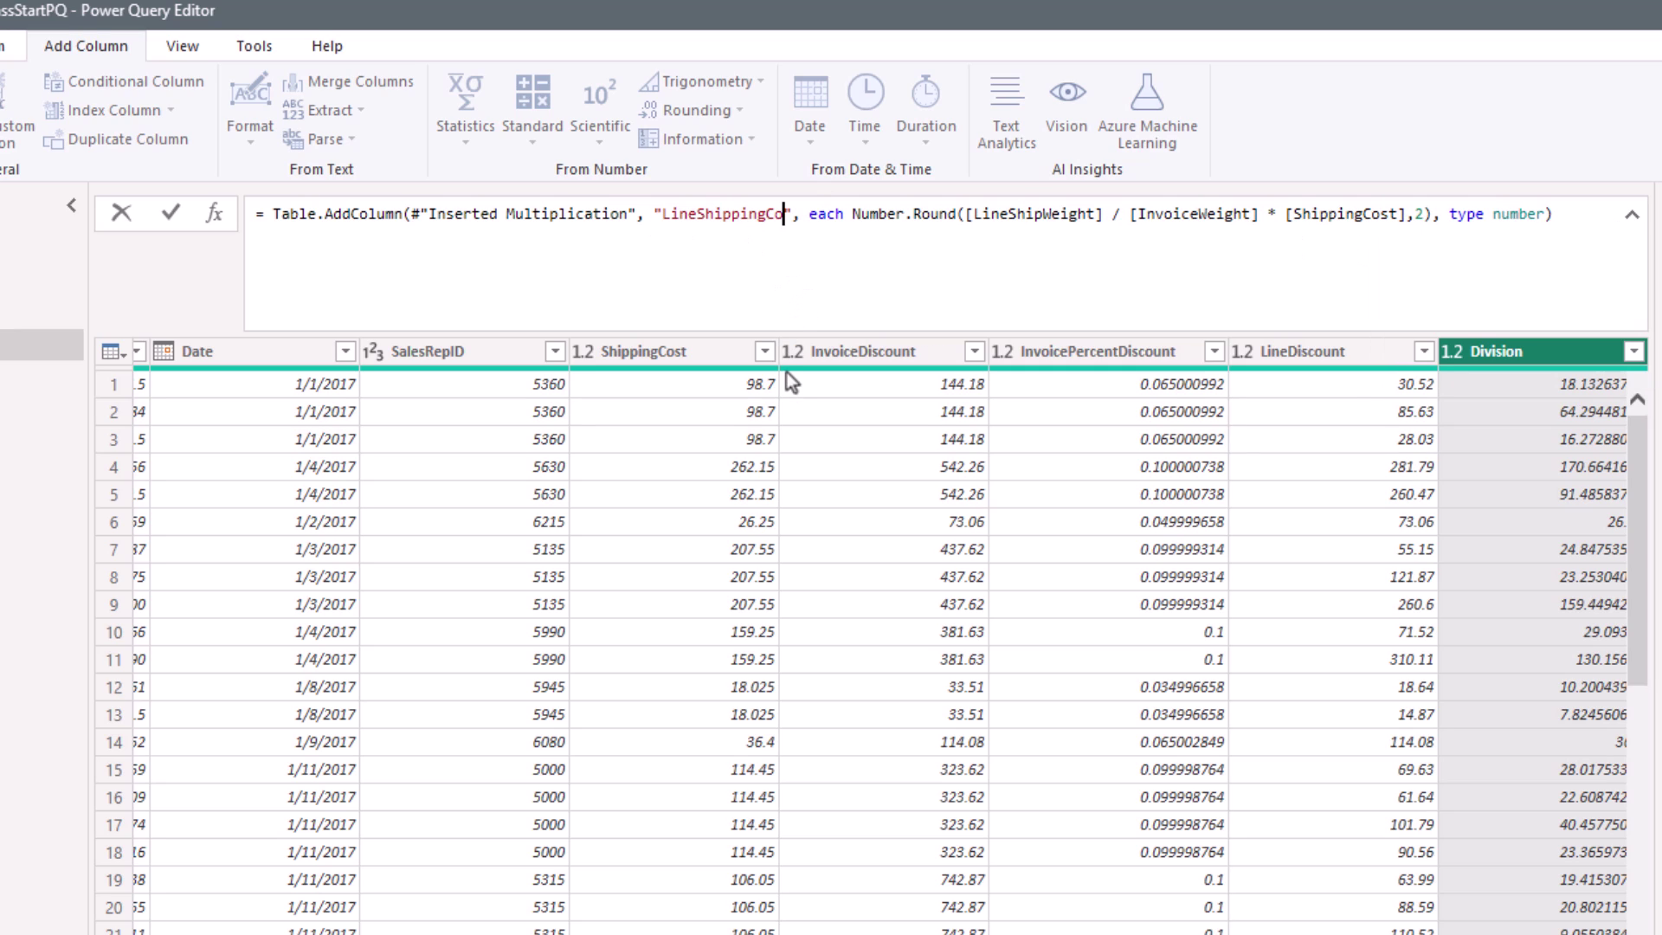
key(Return)
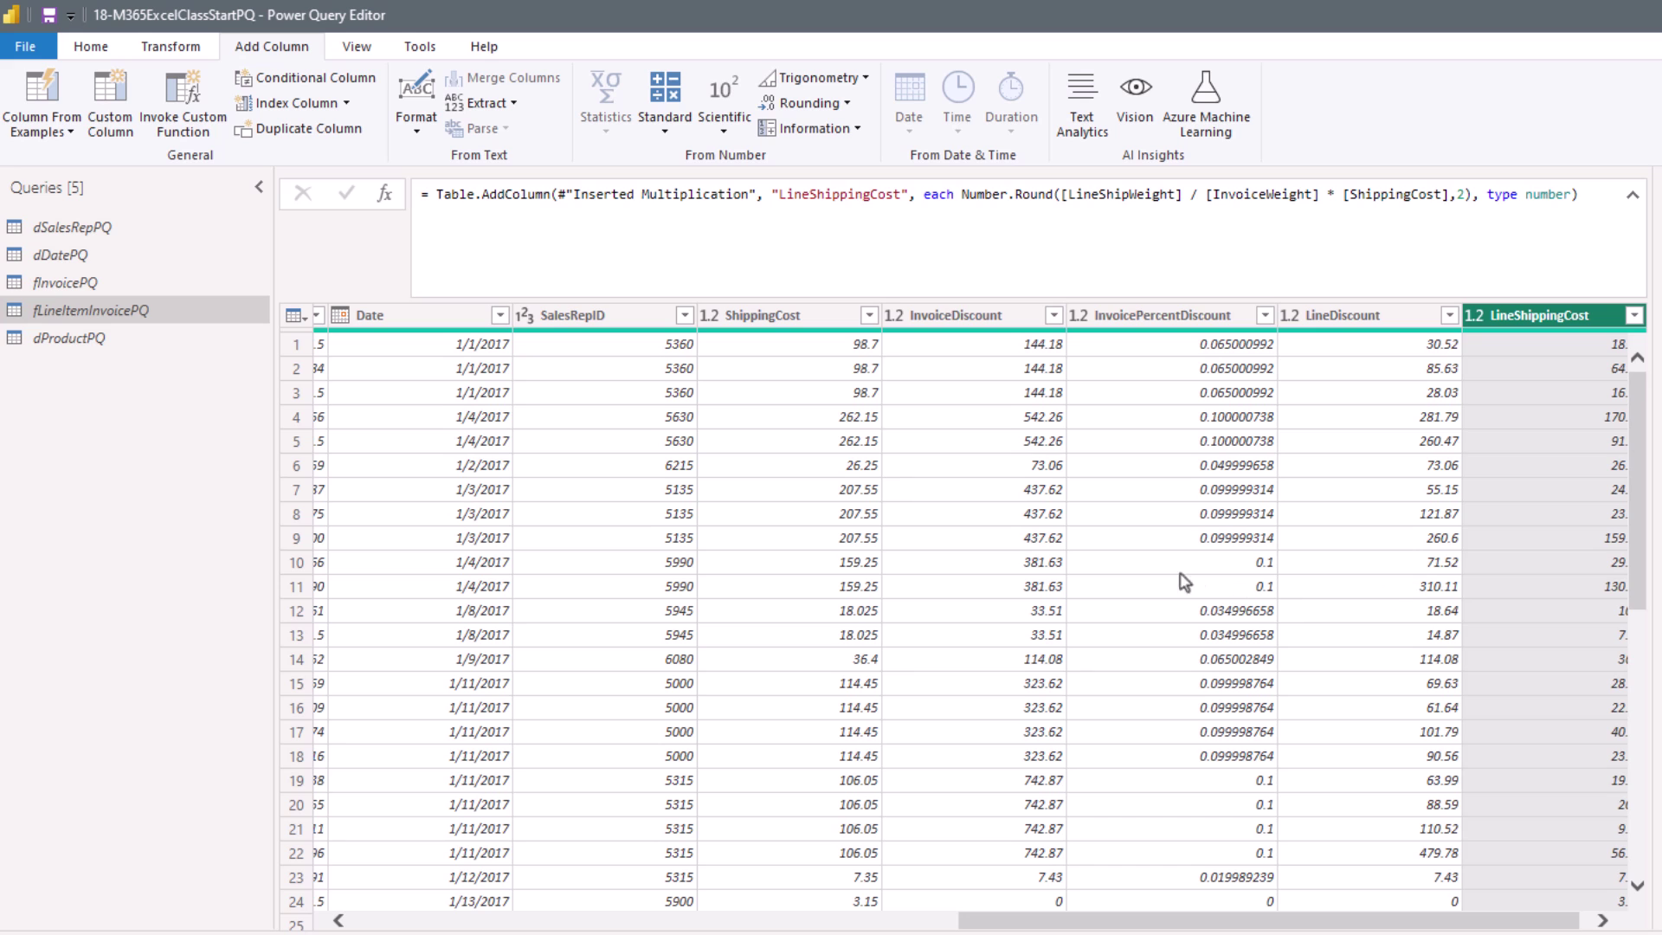
Keep only InvoiceNumber, Date, SalesRepID, ProductID, Units, LineSales, LineDiscount and LineShippingCost in fLineItemInvoicePQ, in that order, removing all other columns.
drag(1004, 926, 381, 904)
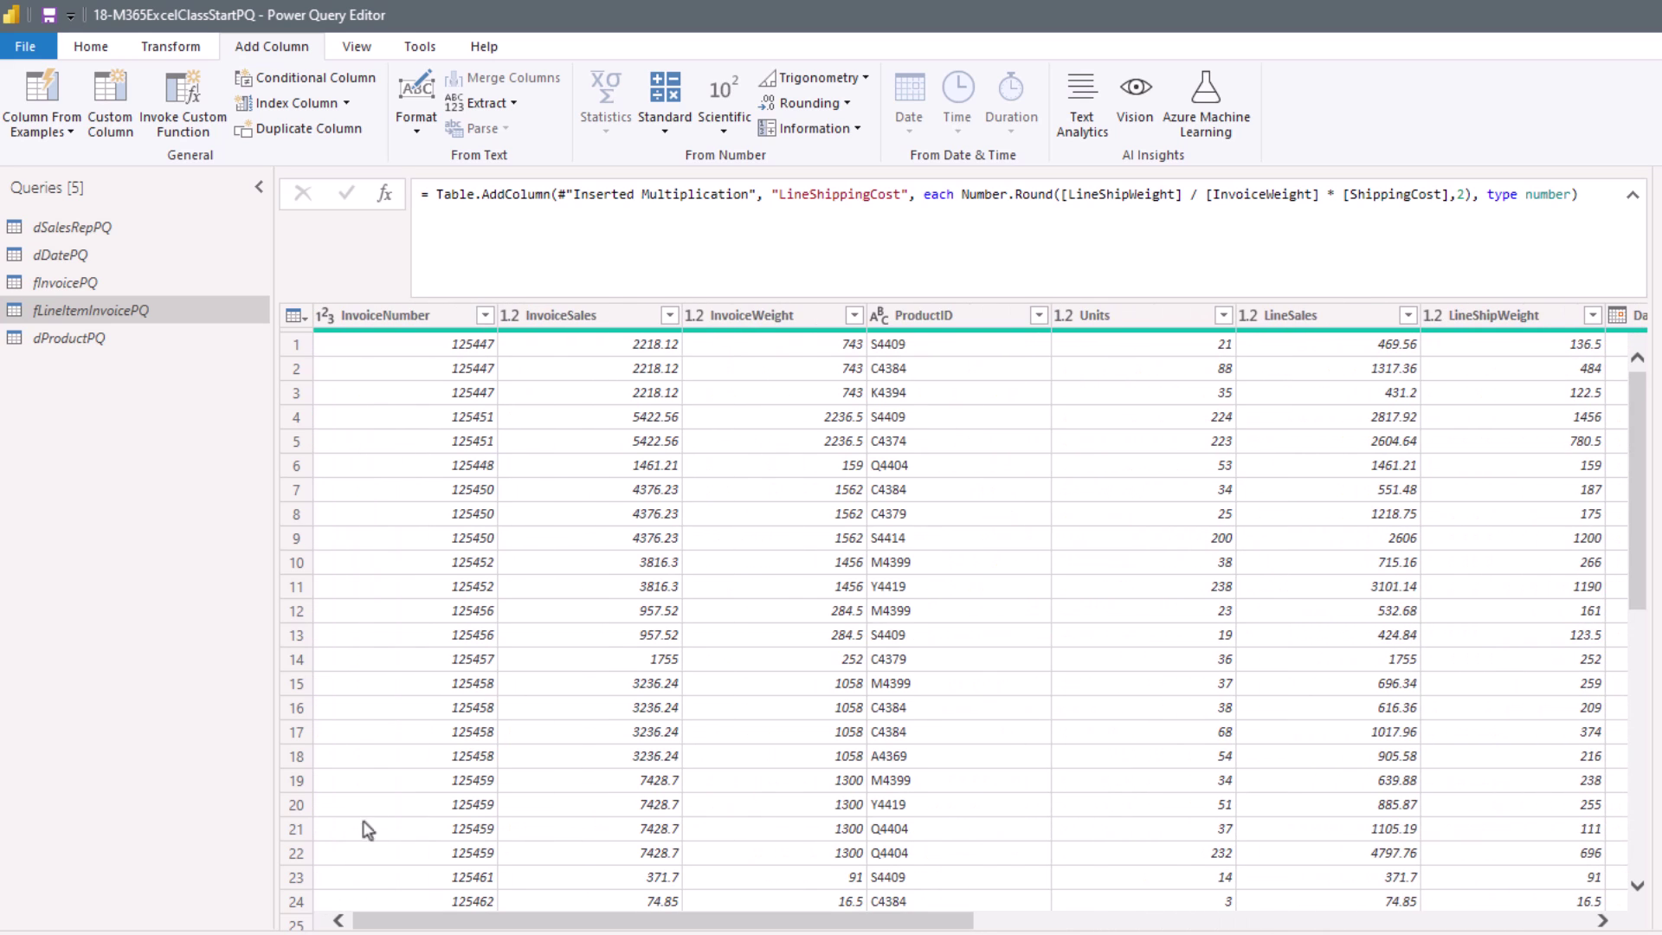
click(404, 315)
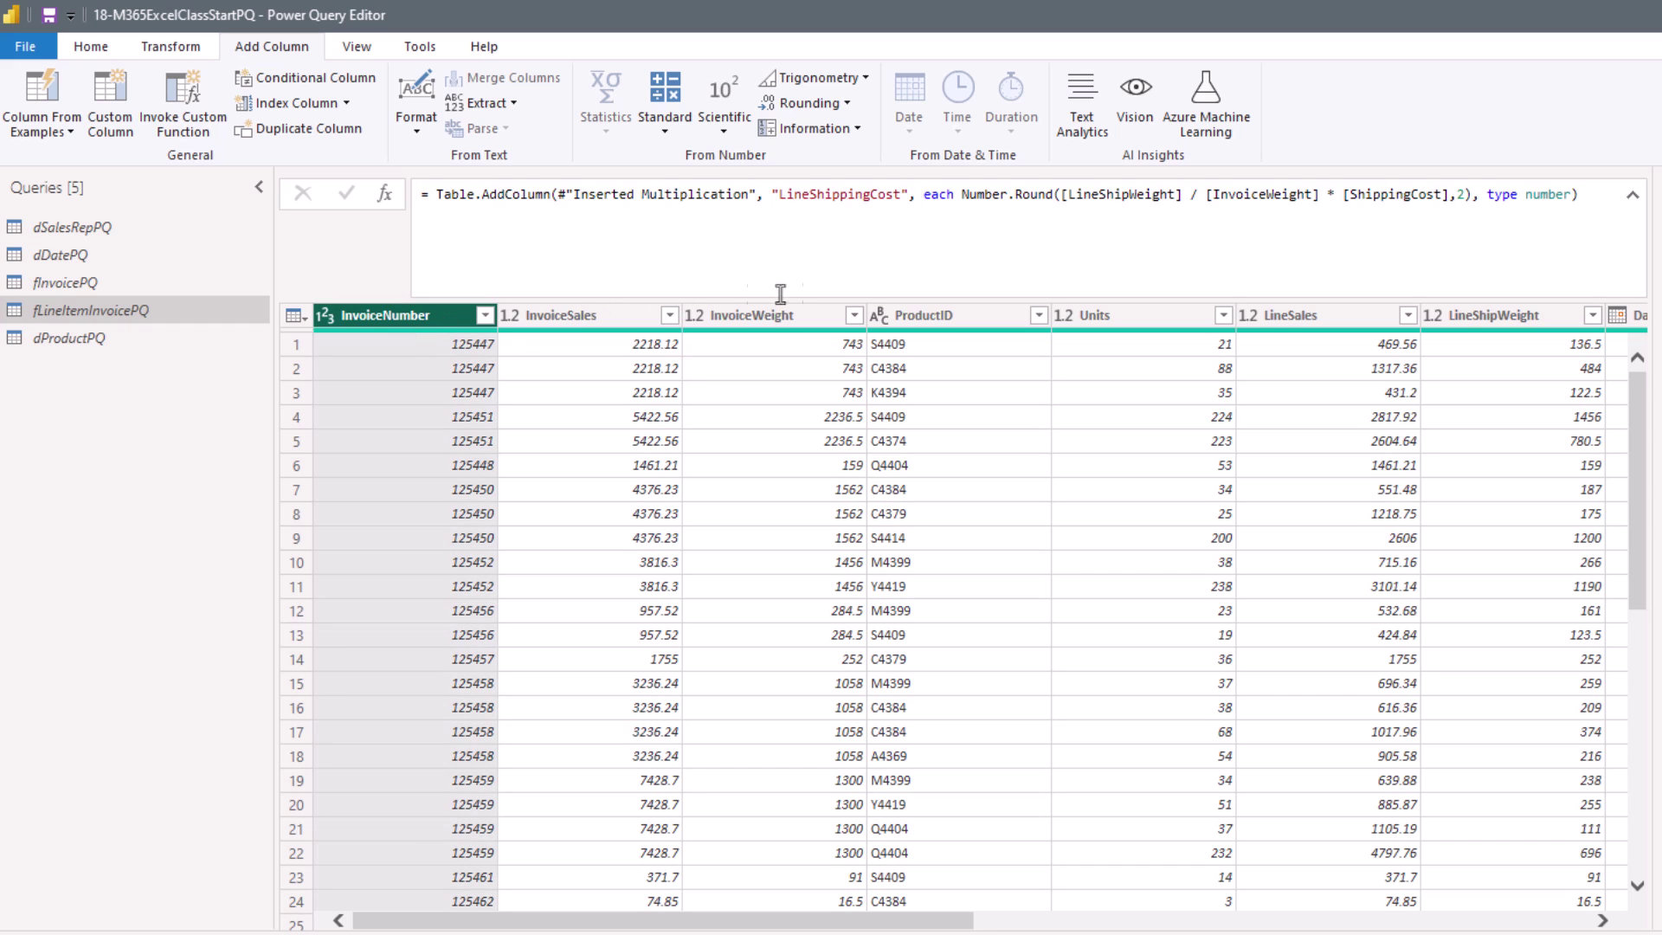
scroll(768, 322, right, 5)
click(725, 323)
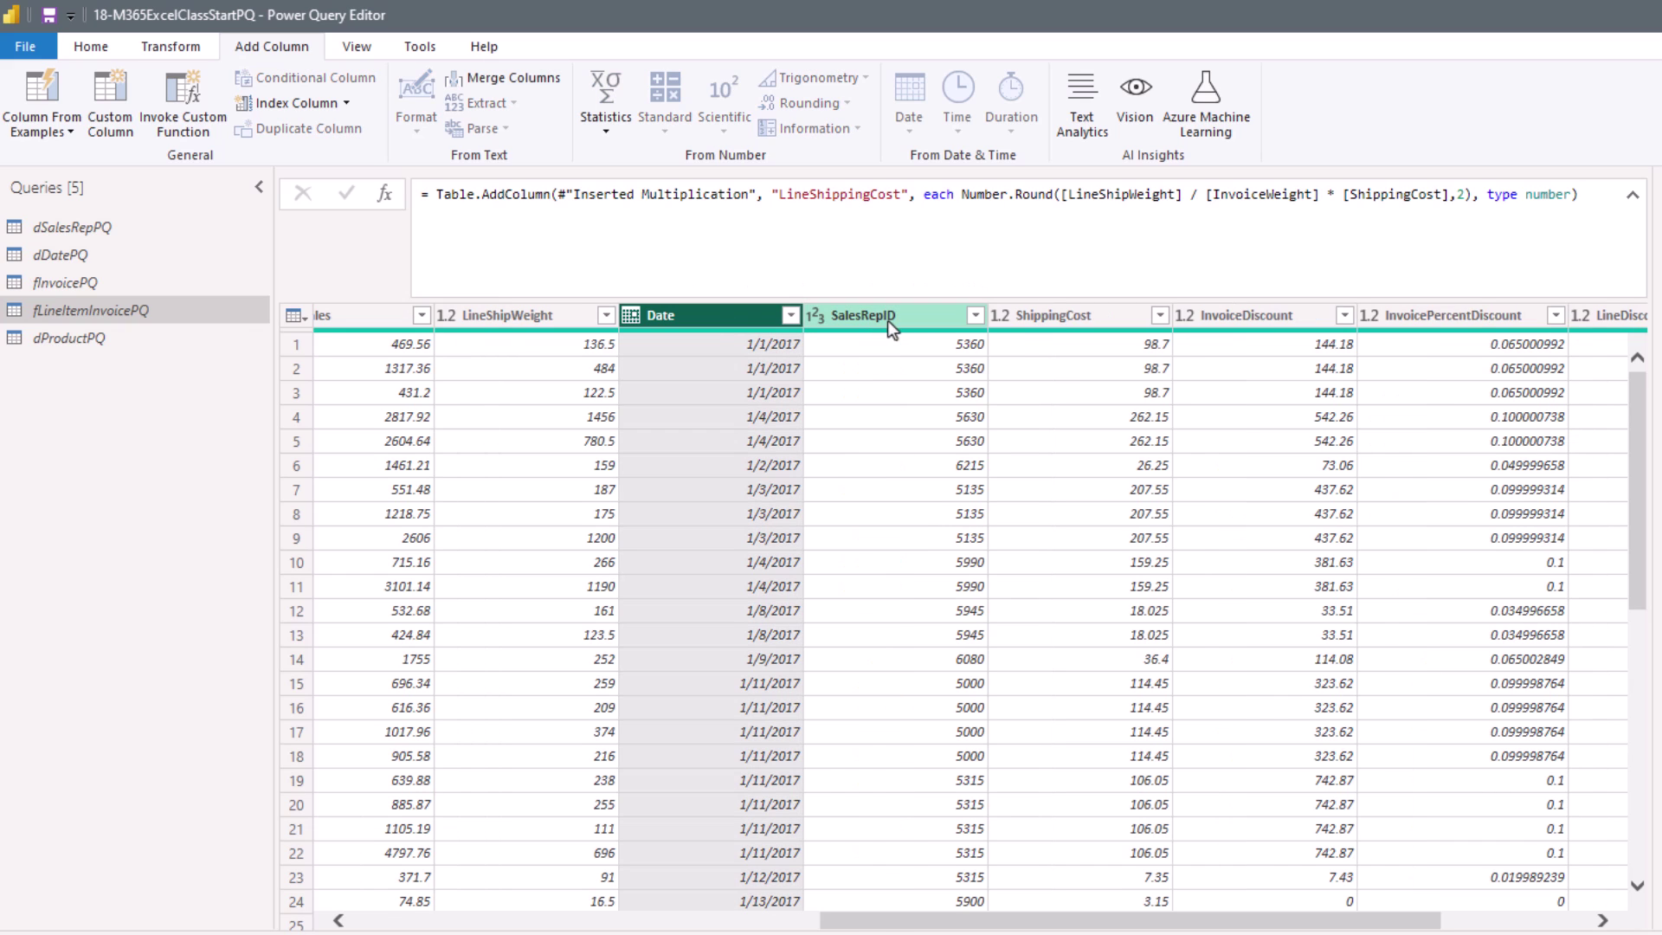
ctrl+click(886, 320)
scroll(887, 688, left, 3)
scroll(678, 541, left, 2)
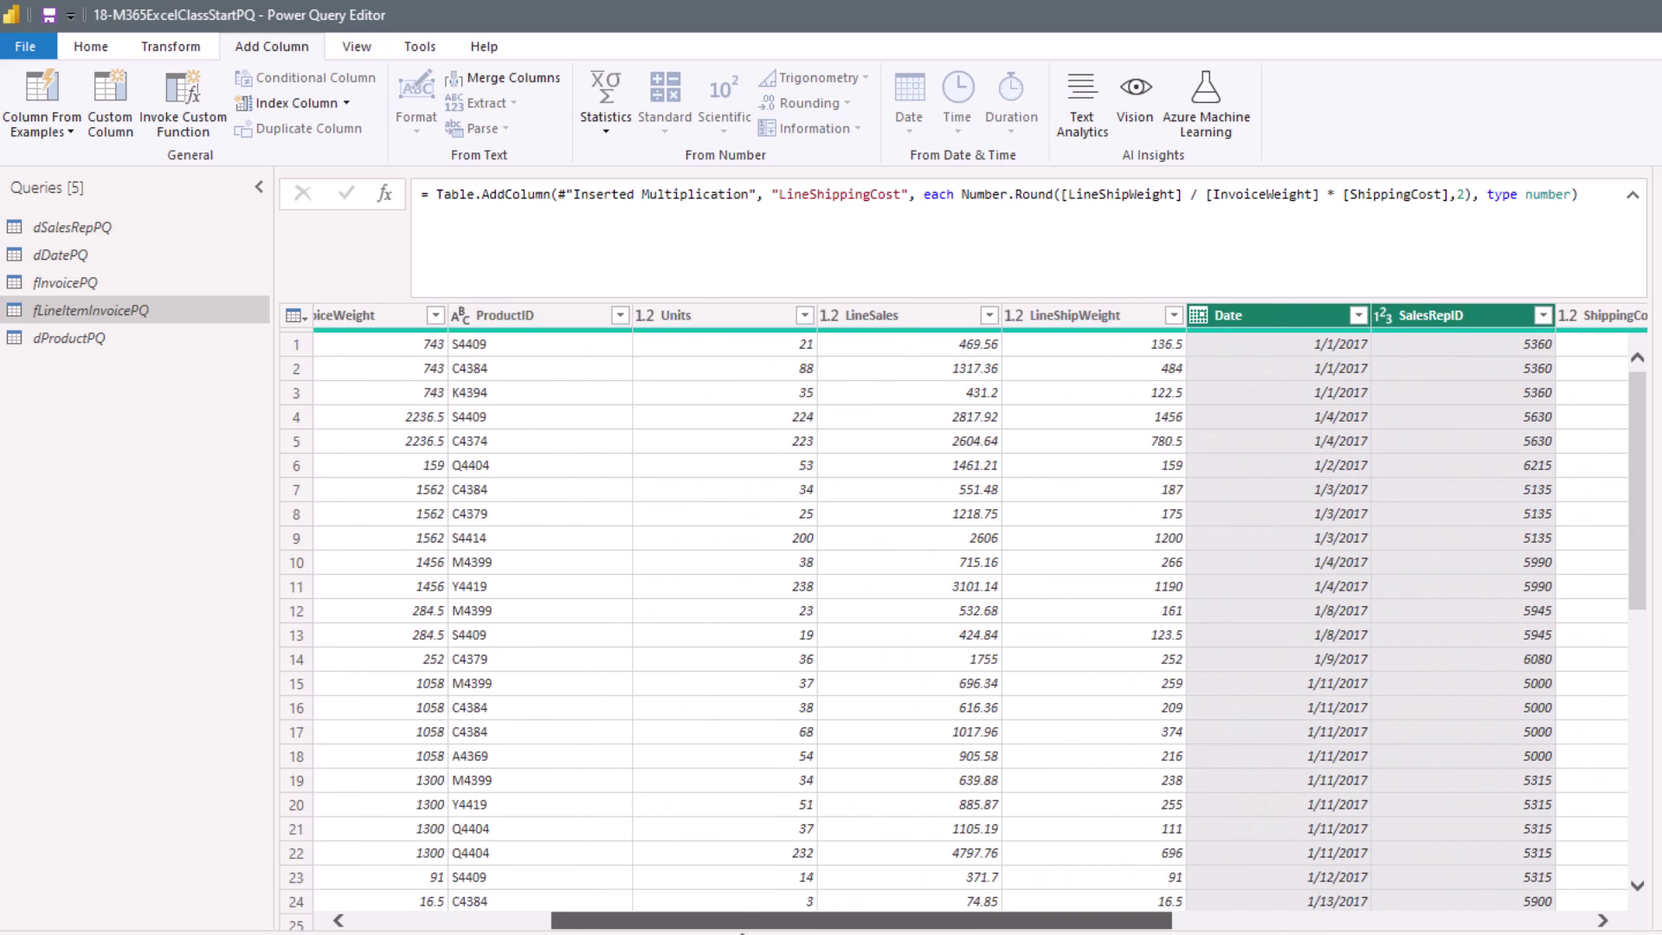
ctrl+click(564, 321)
mouse_move(760, 921)
mouse_down()
mouse_move(802, 927)
mouse_move(733, 929)
mouse_up()
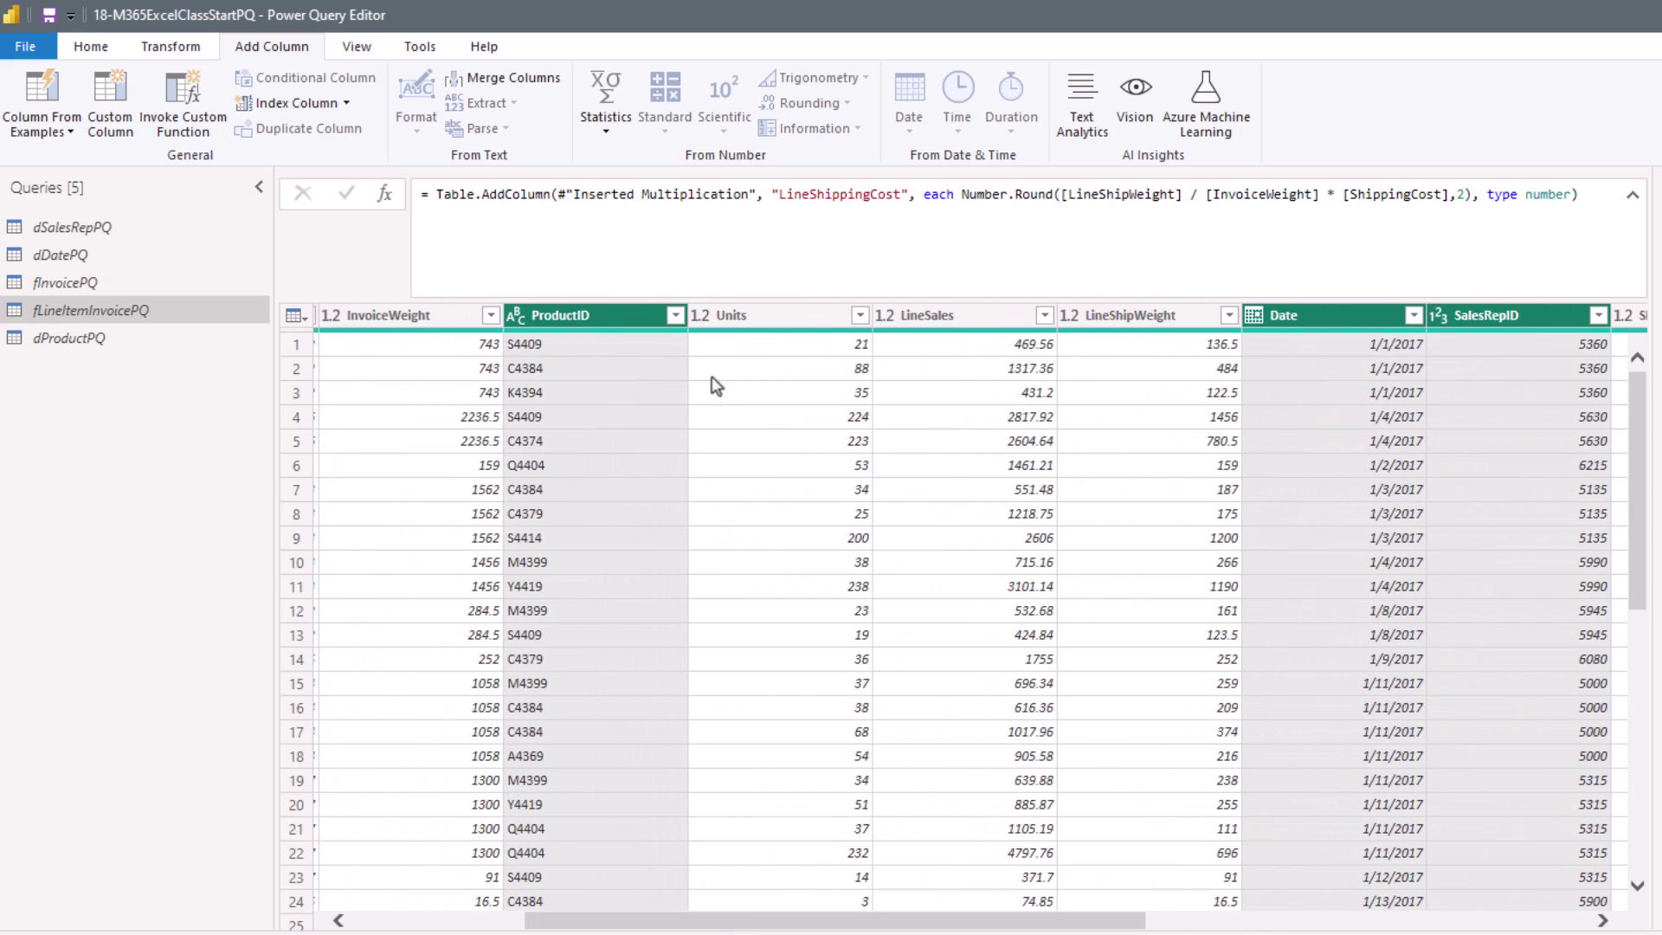
ctrl+click(765, 320)
ctrl+click(952, 319)
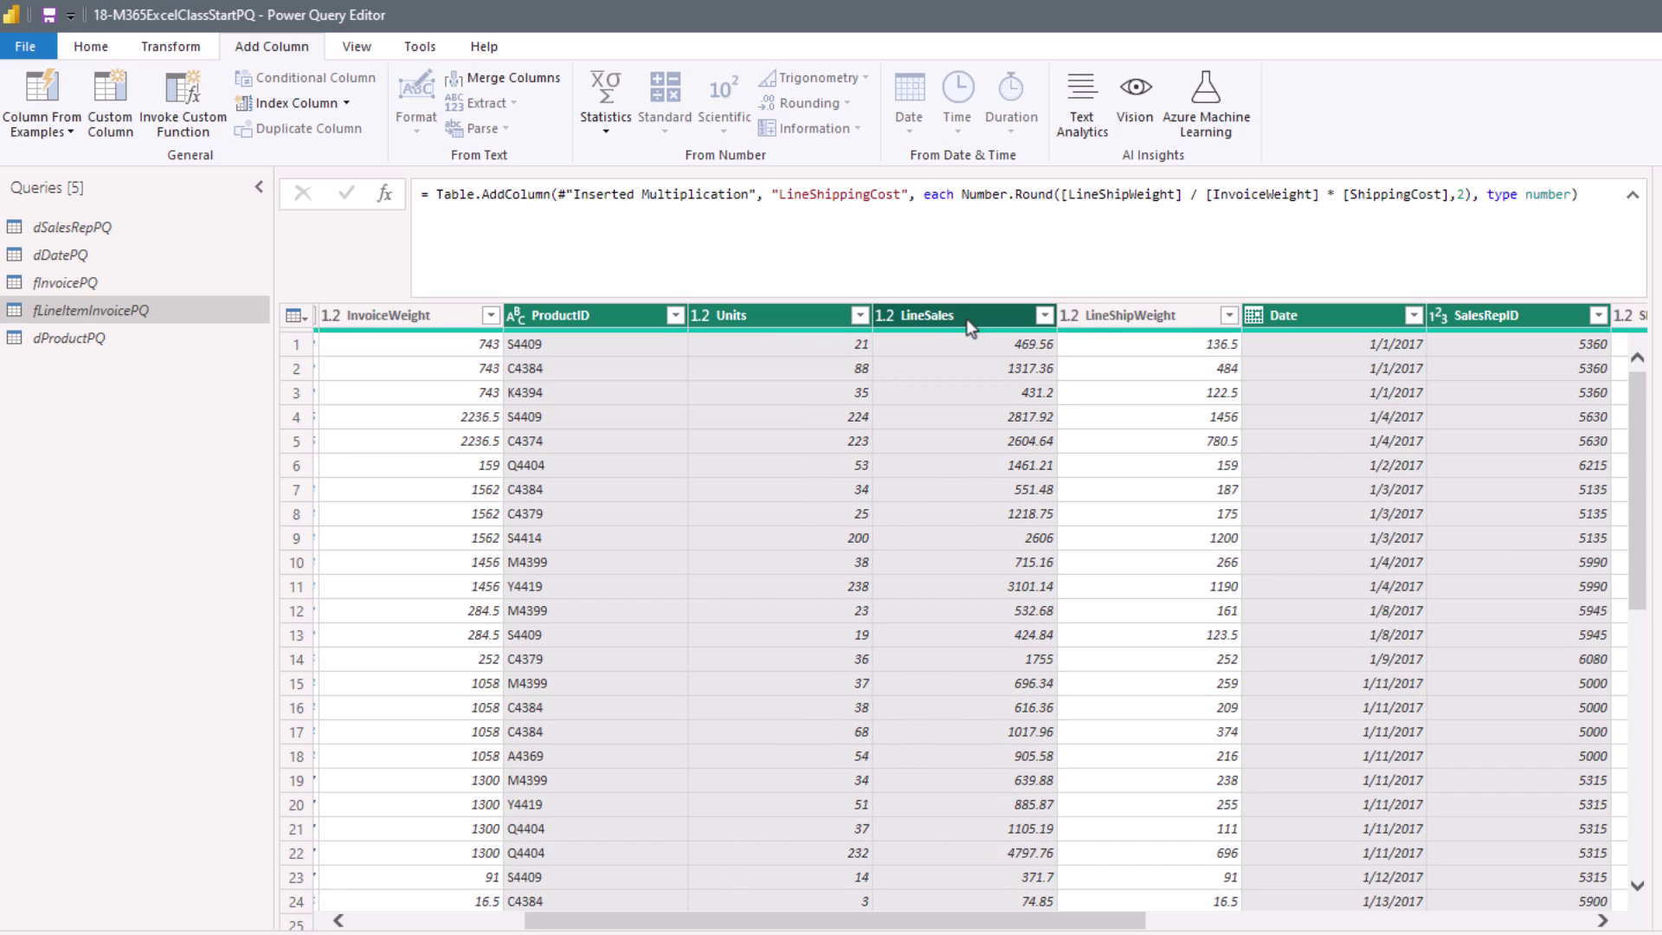
drag(1114, 924, 1593, 924)
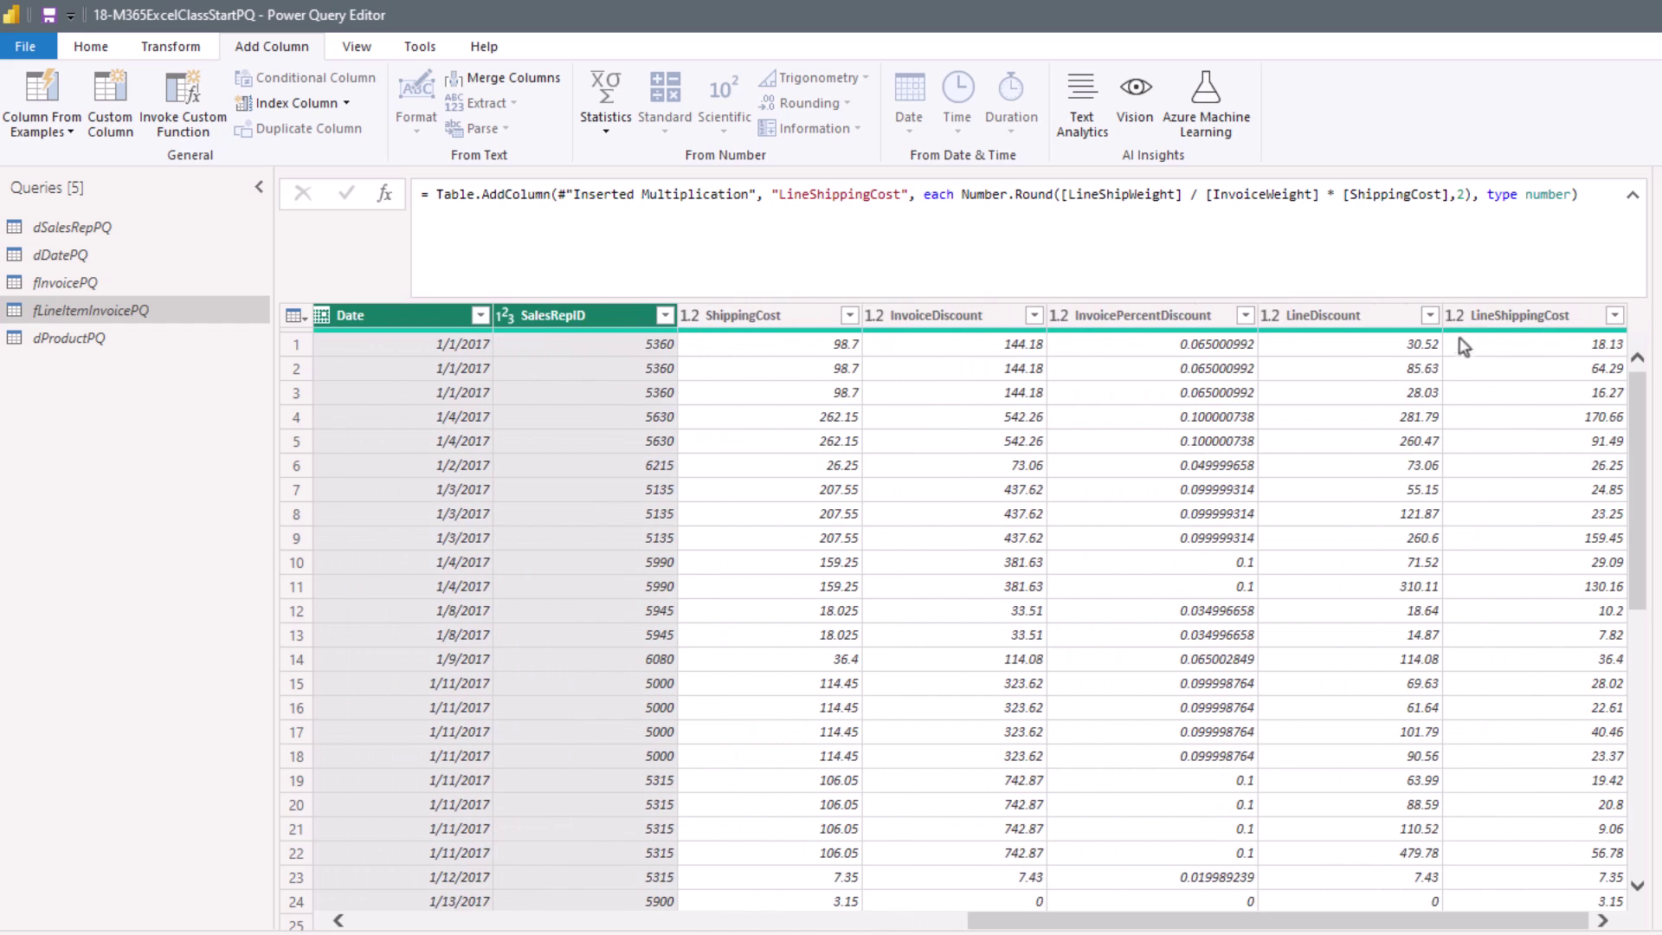
ctrl+click(1400, 322)
ctrl+click(1523, 322)
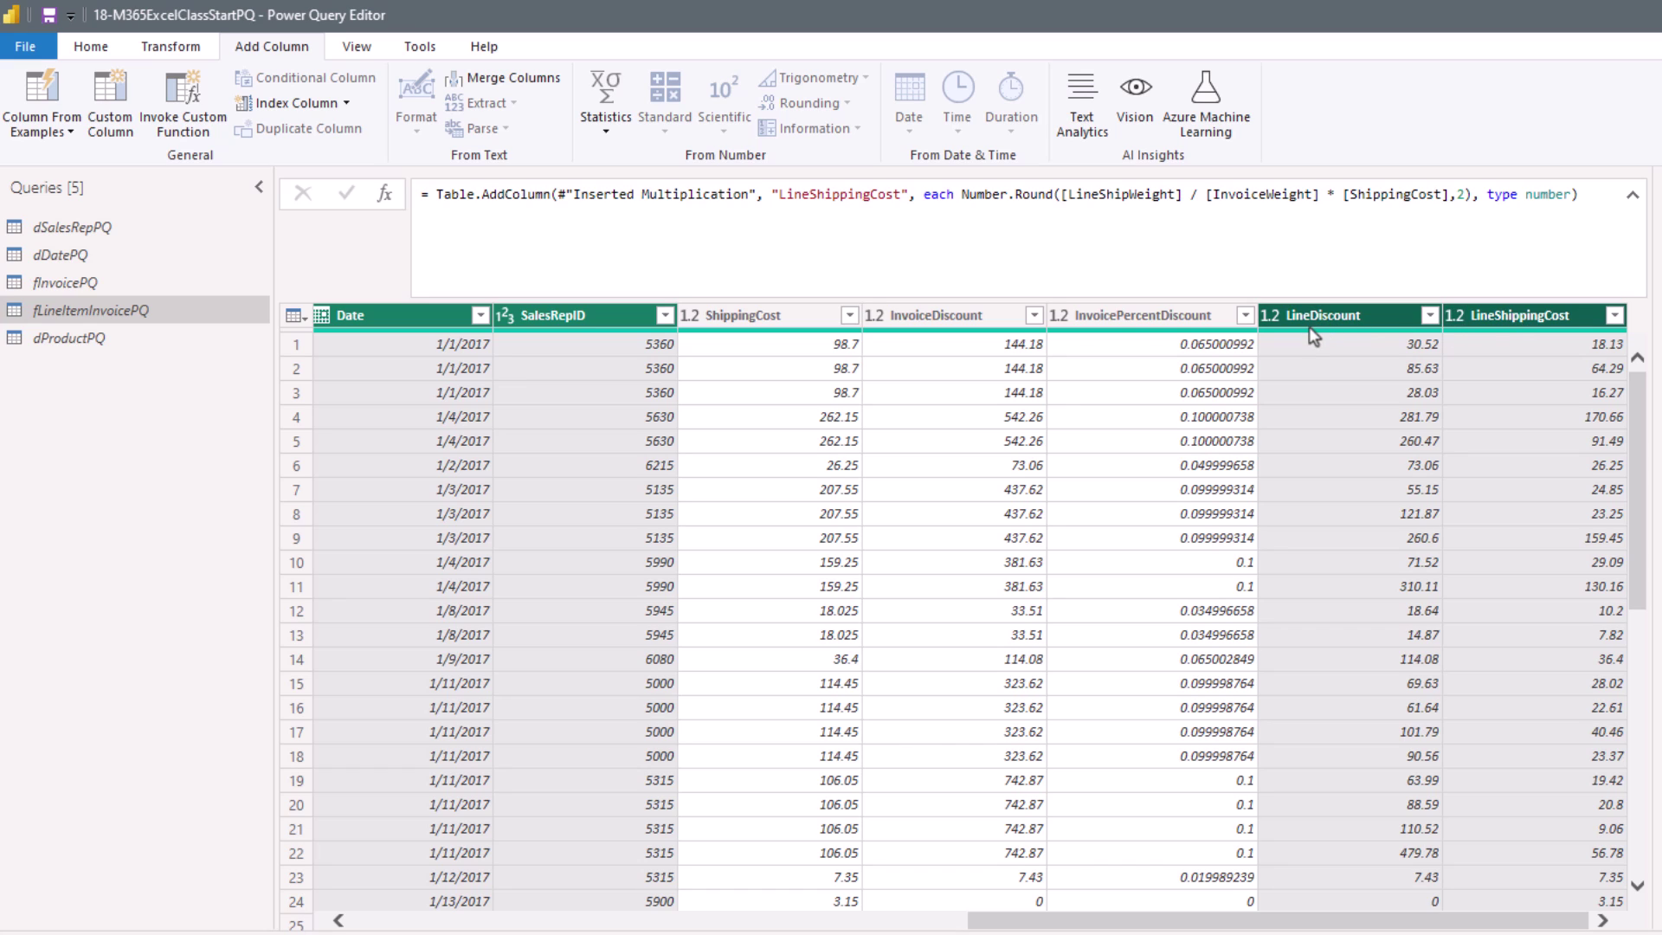
right_click(612, 317)
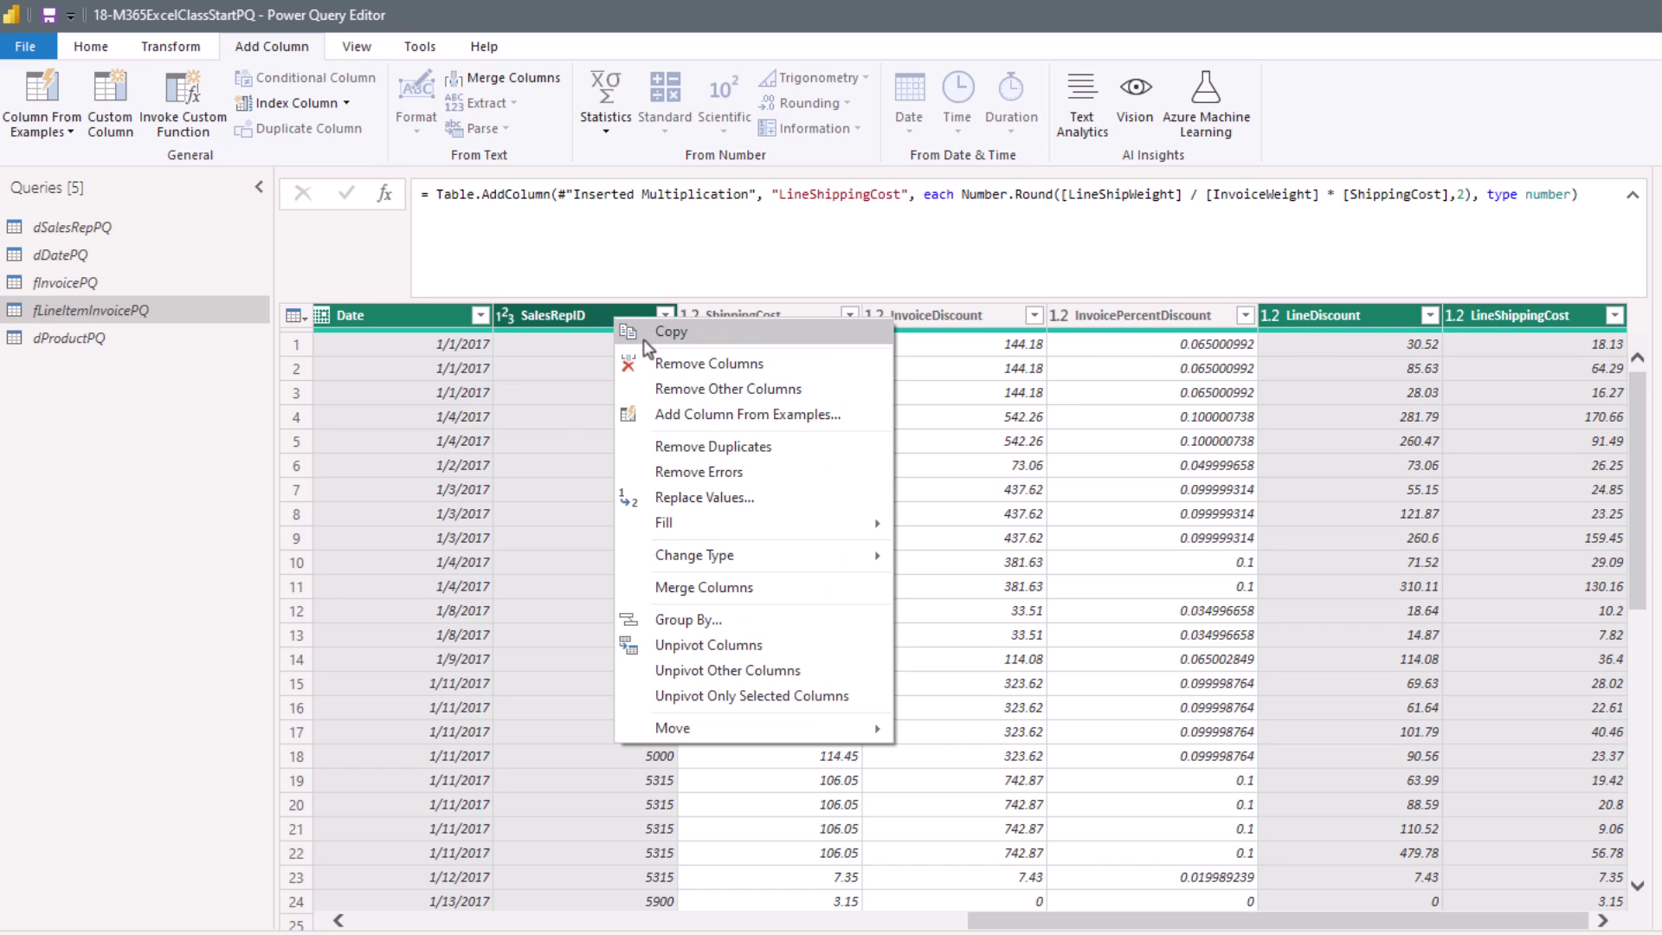
click(708, 391)
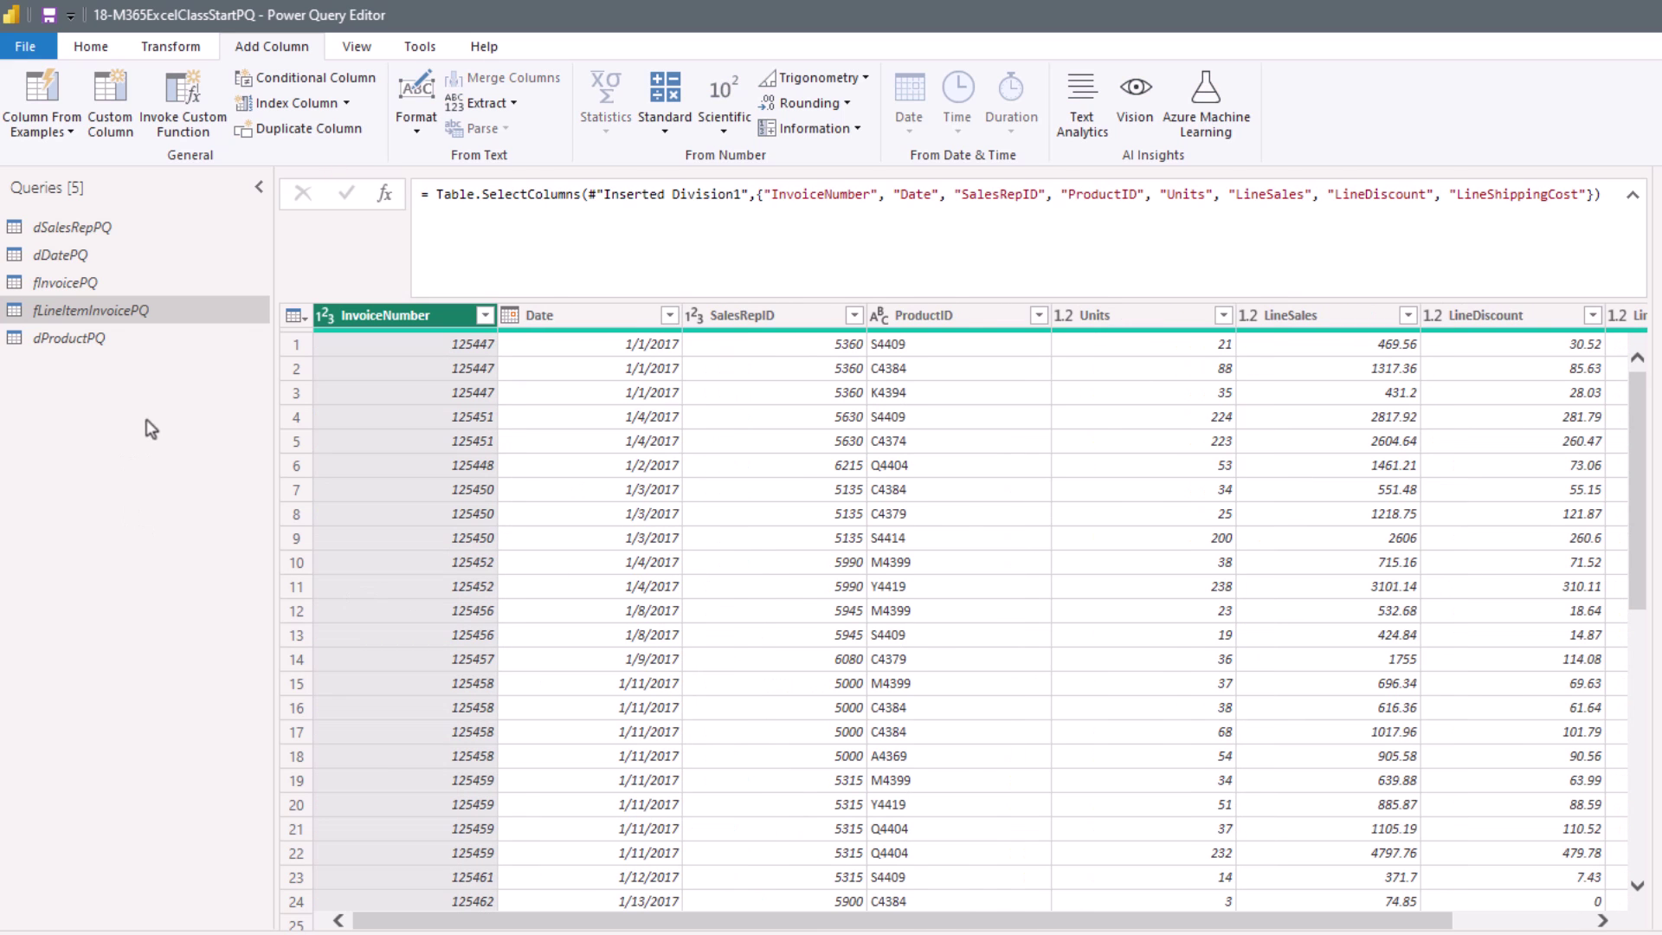
Enable load for the fLineItemInvoicePQ and dProductPQ queries.
right_click(123, 311)
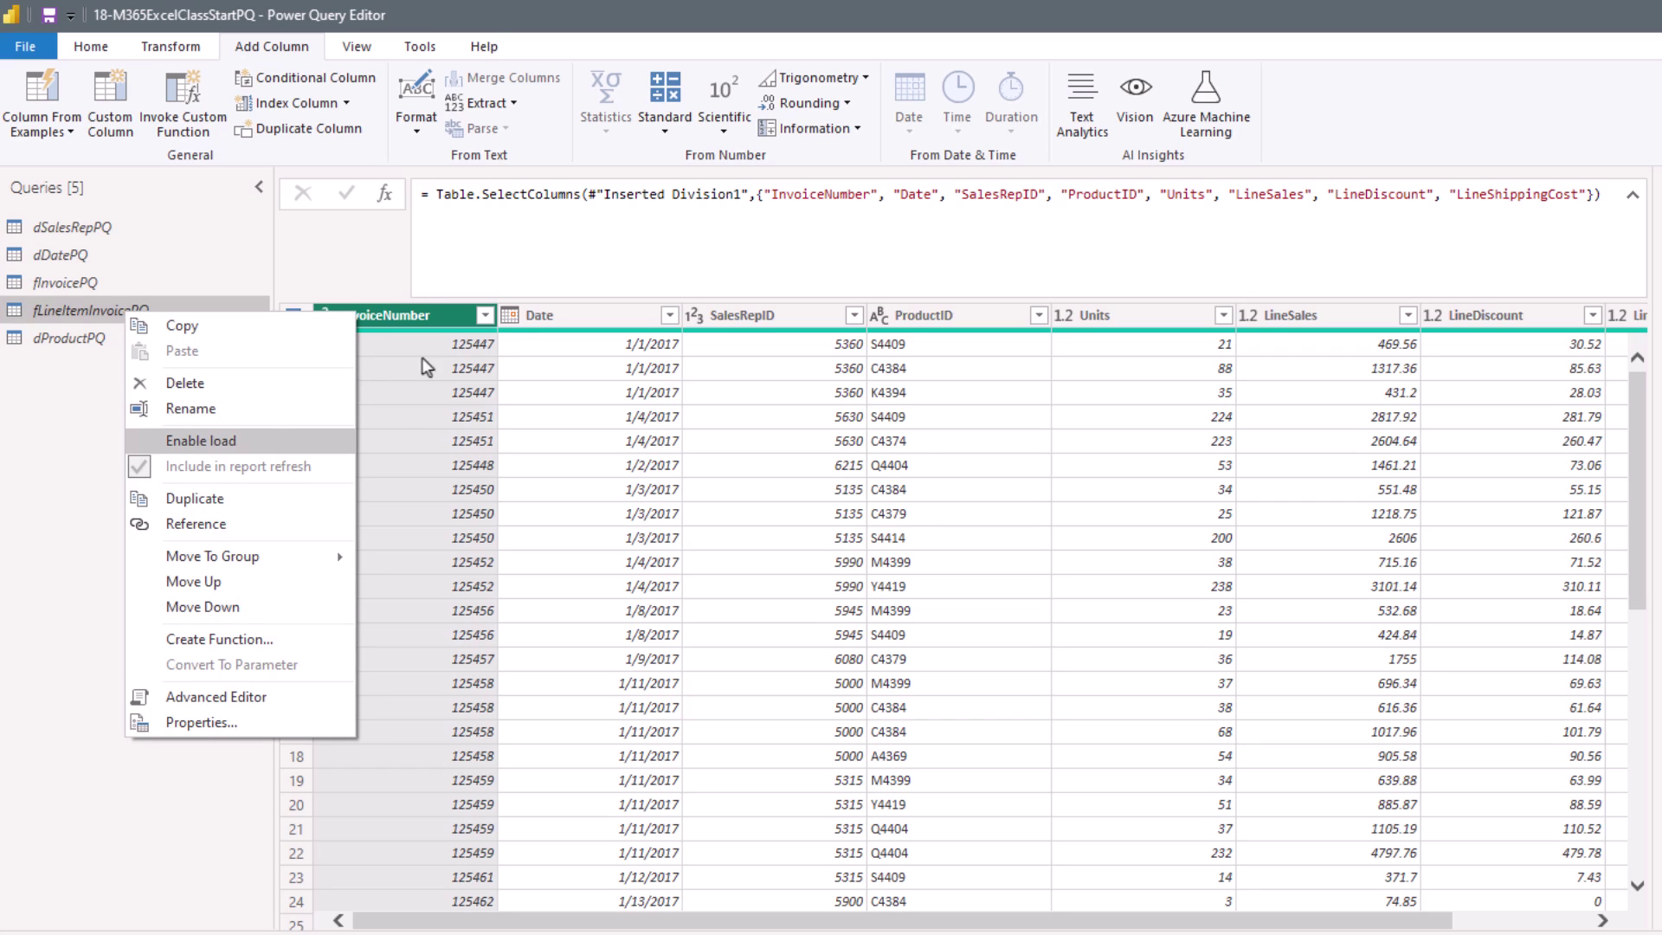
click(216, 444)
click(773, 485)
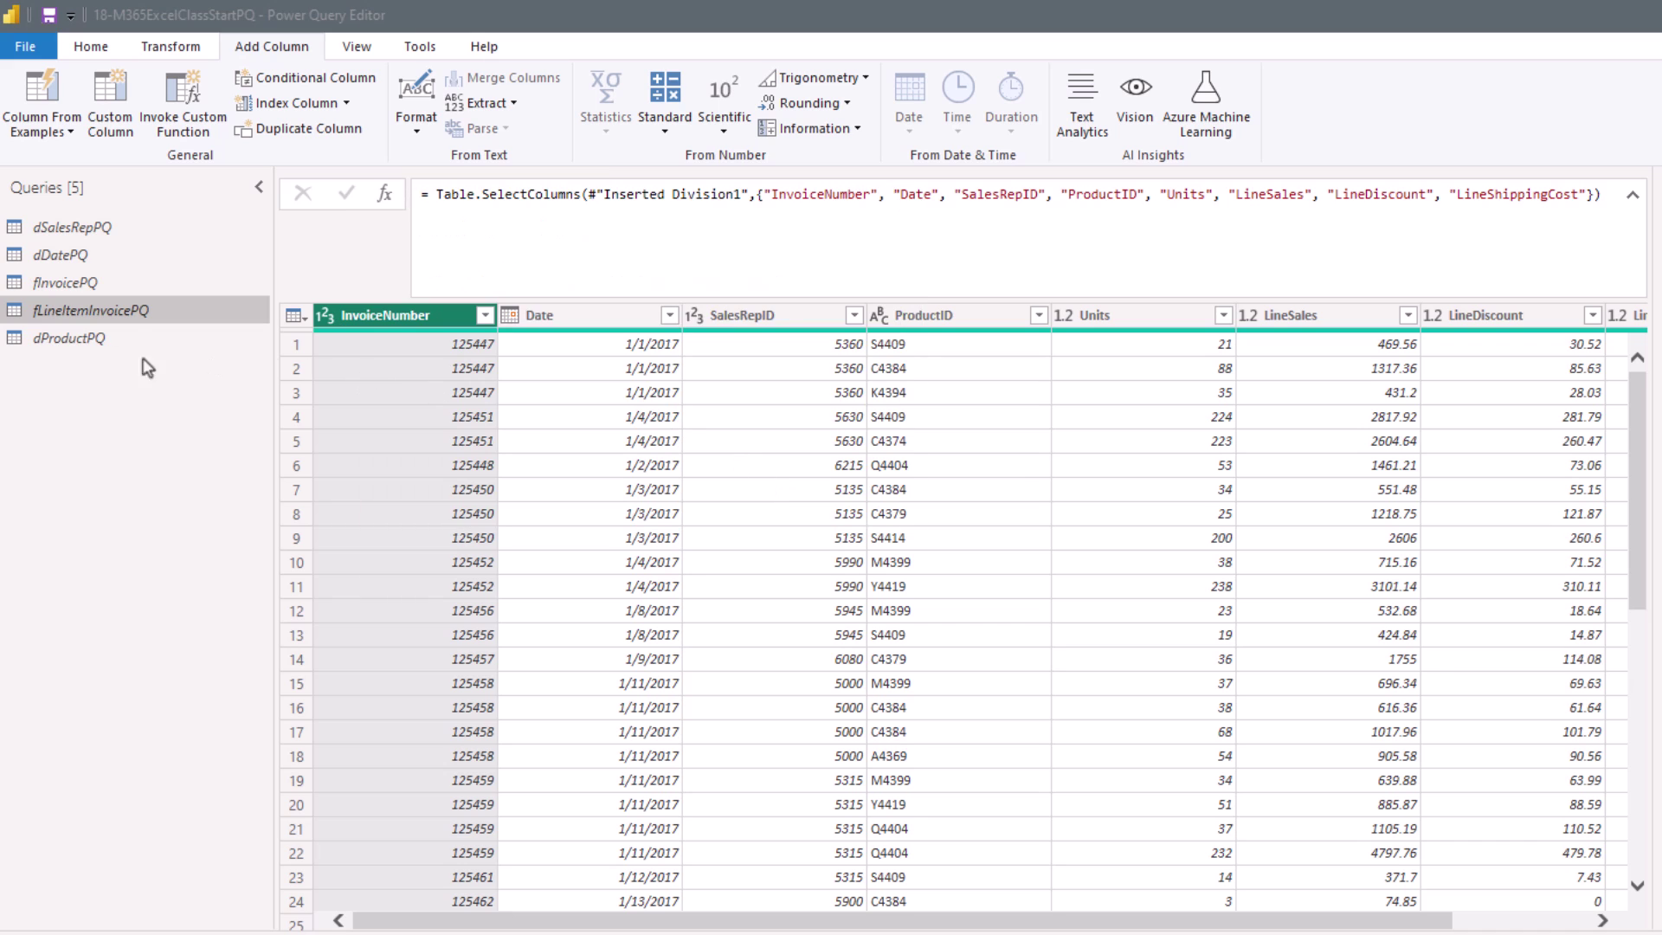
right_click(81, 340)
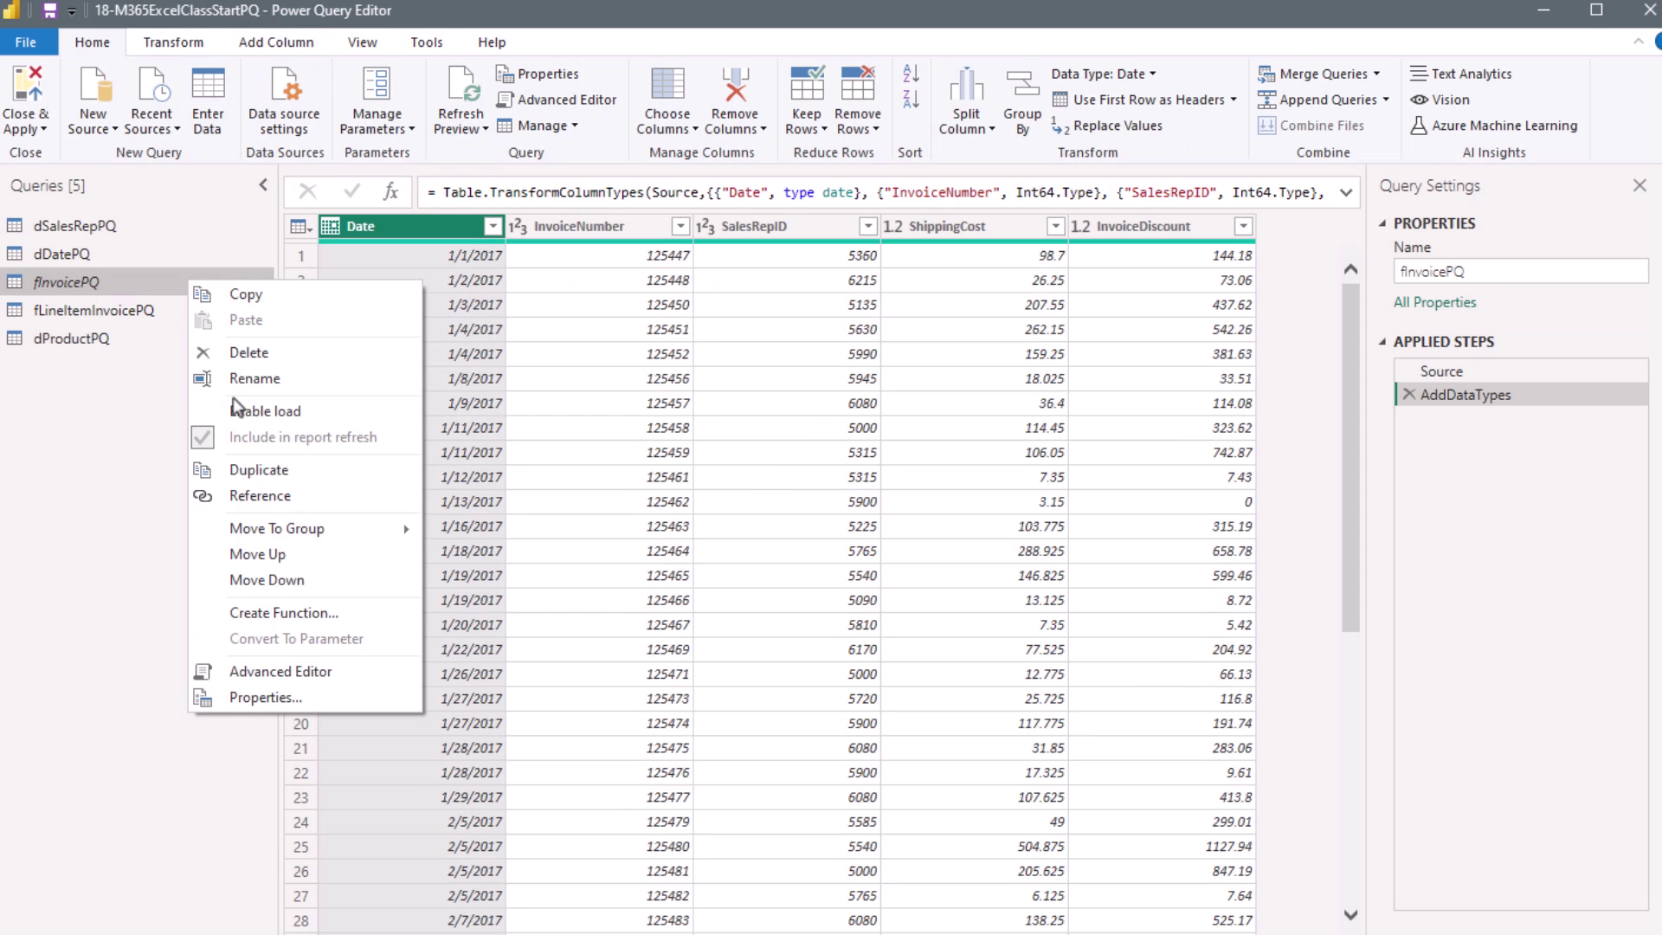
Leave load disabled for fInvoicePQ, display the fLineItemInvoicePQ query, and close the query editor with all changes applied.
click(54, 291)
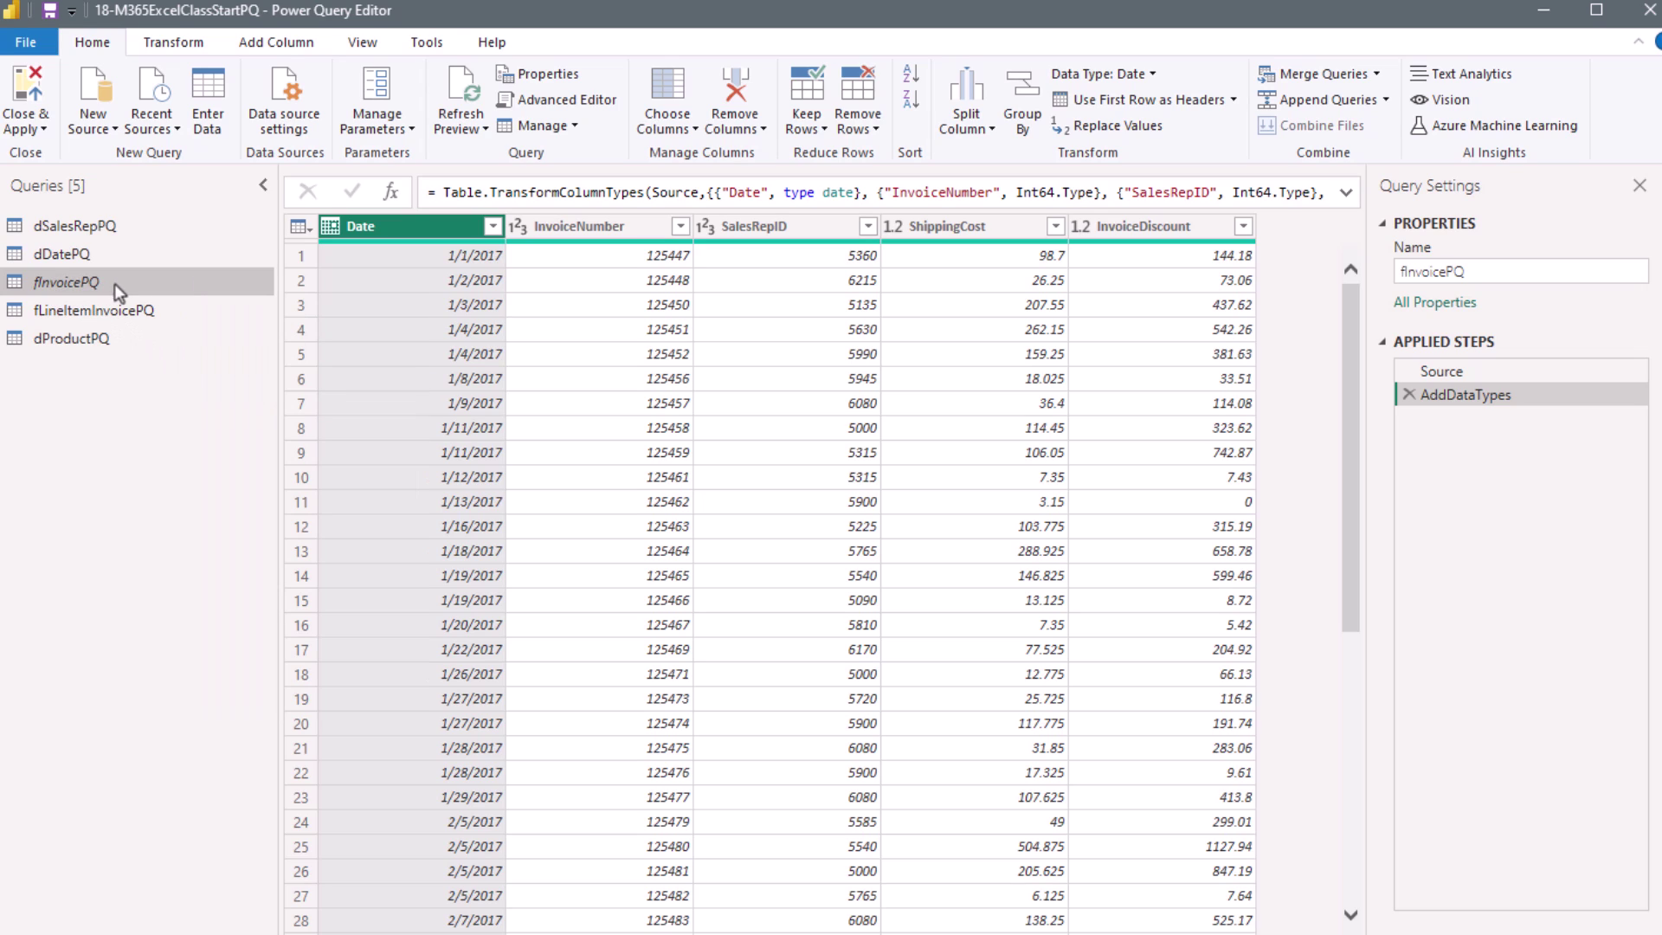
click(118, 312)
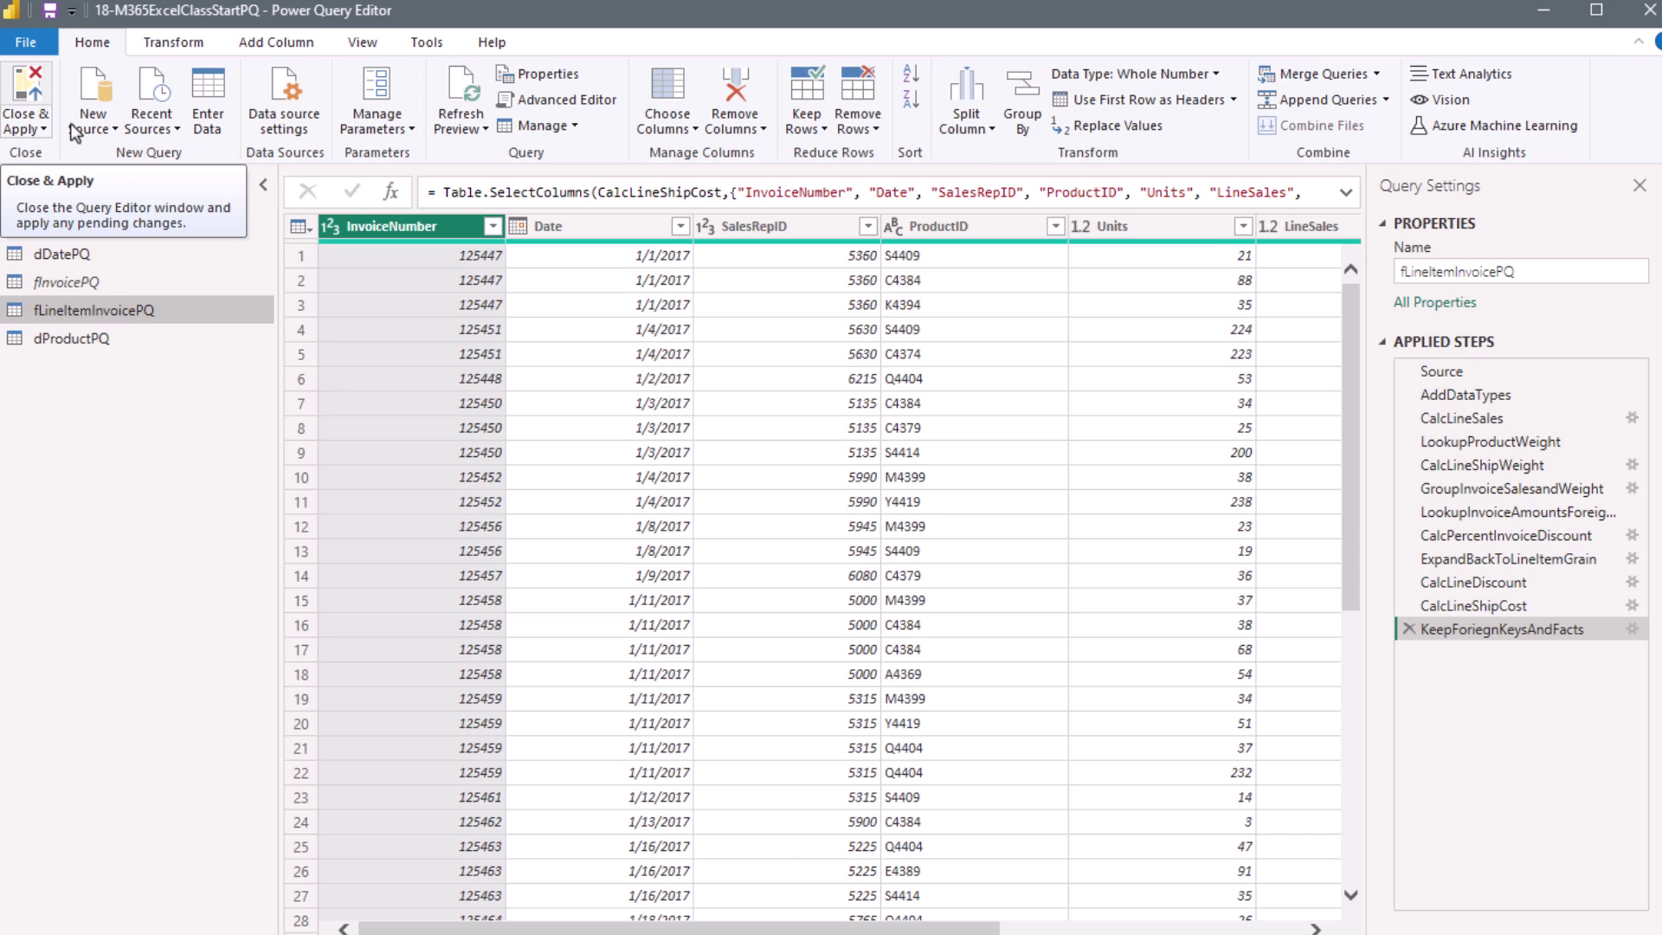
click(30, 91)
Arrange the table cards in the model diagram and relate Date in dDatePQ to Date in fLineItemInvoicePQ.
drag(835, 787, 1013, 648)
drag(208, 632, 558, 474)
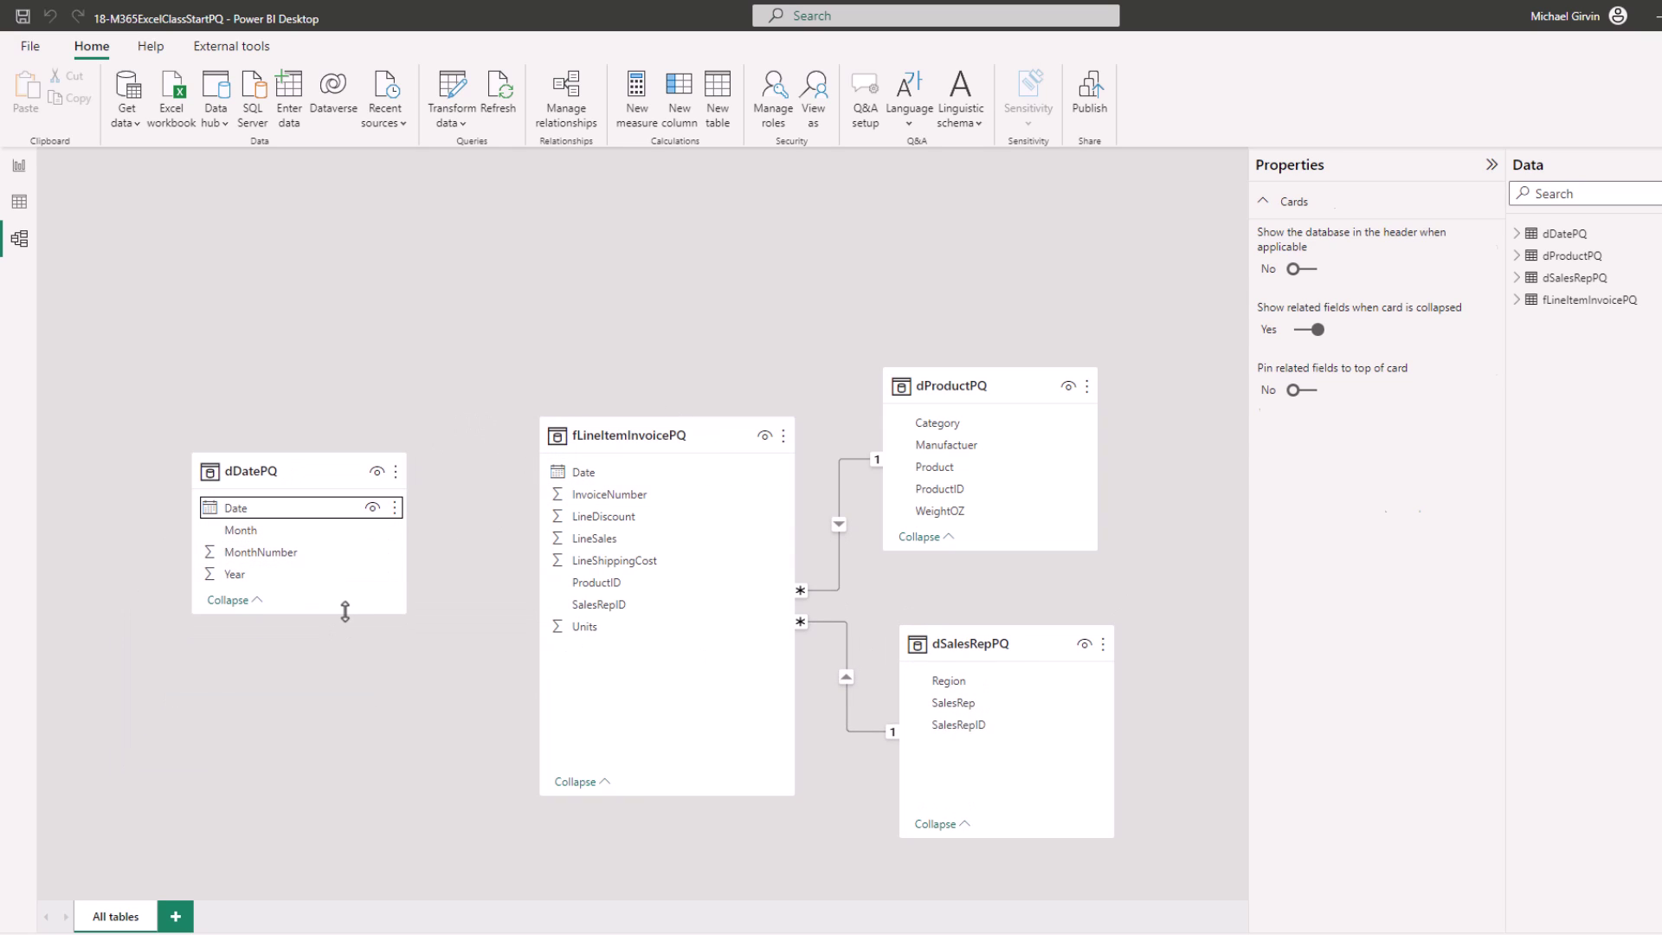
Hide all fields of fLineItemInvoicePQ, from Date through Units, in report view.
click(603, 473)
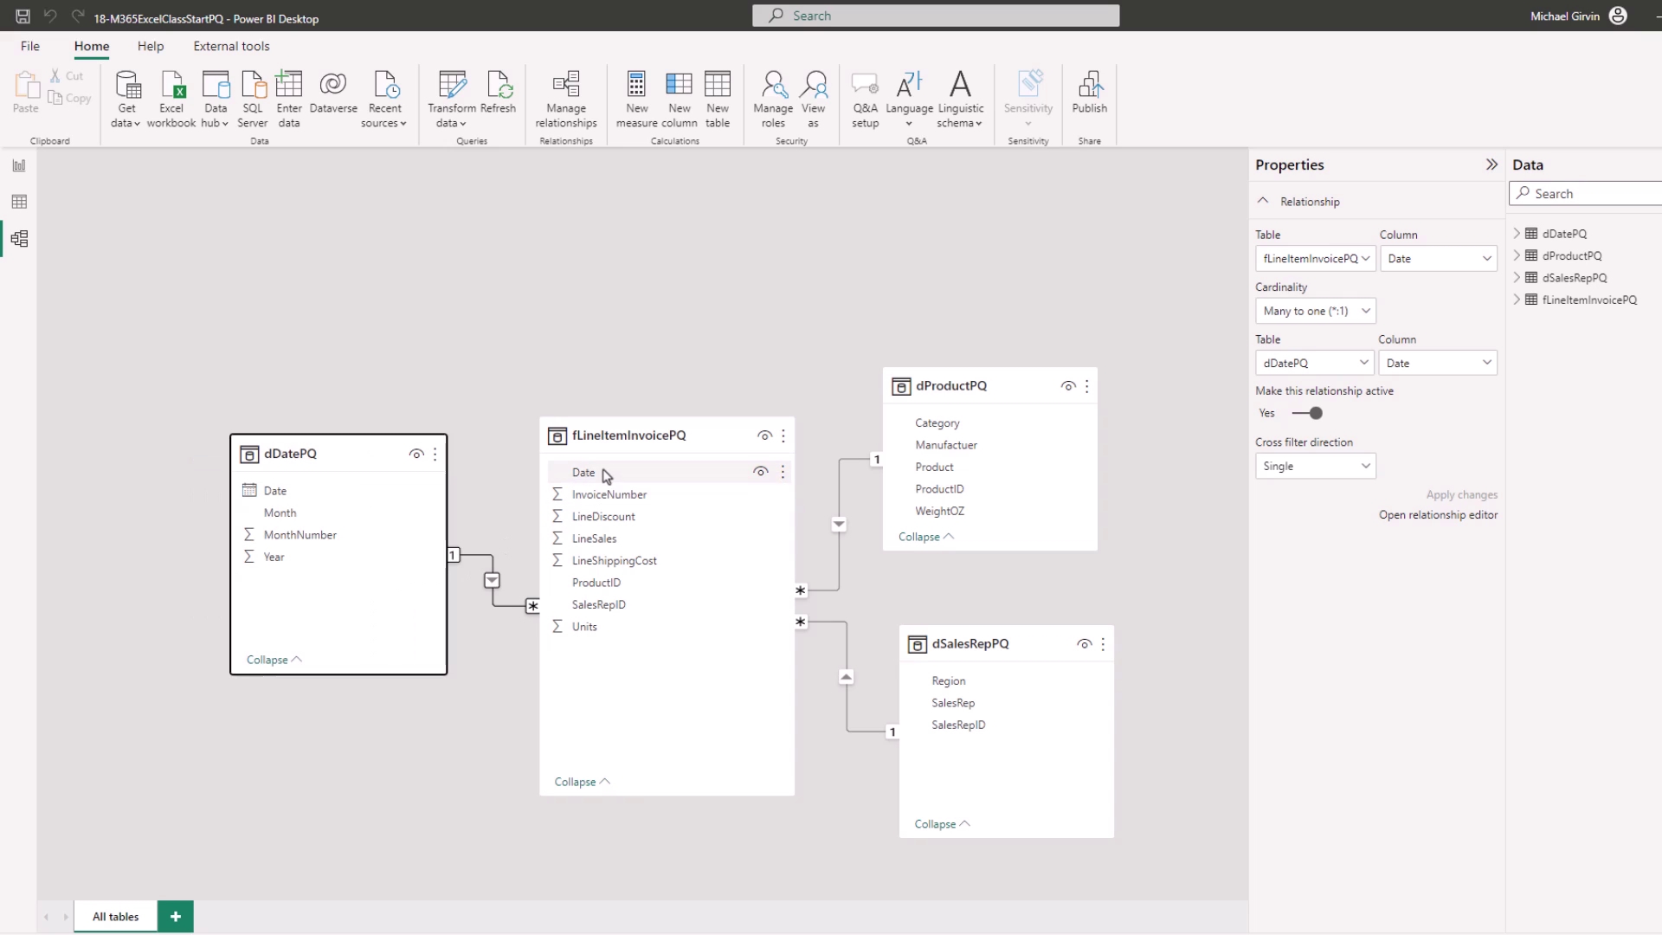
shift+click(588, 626)
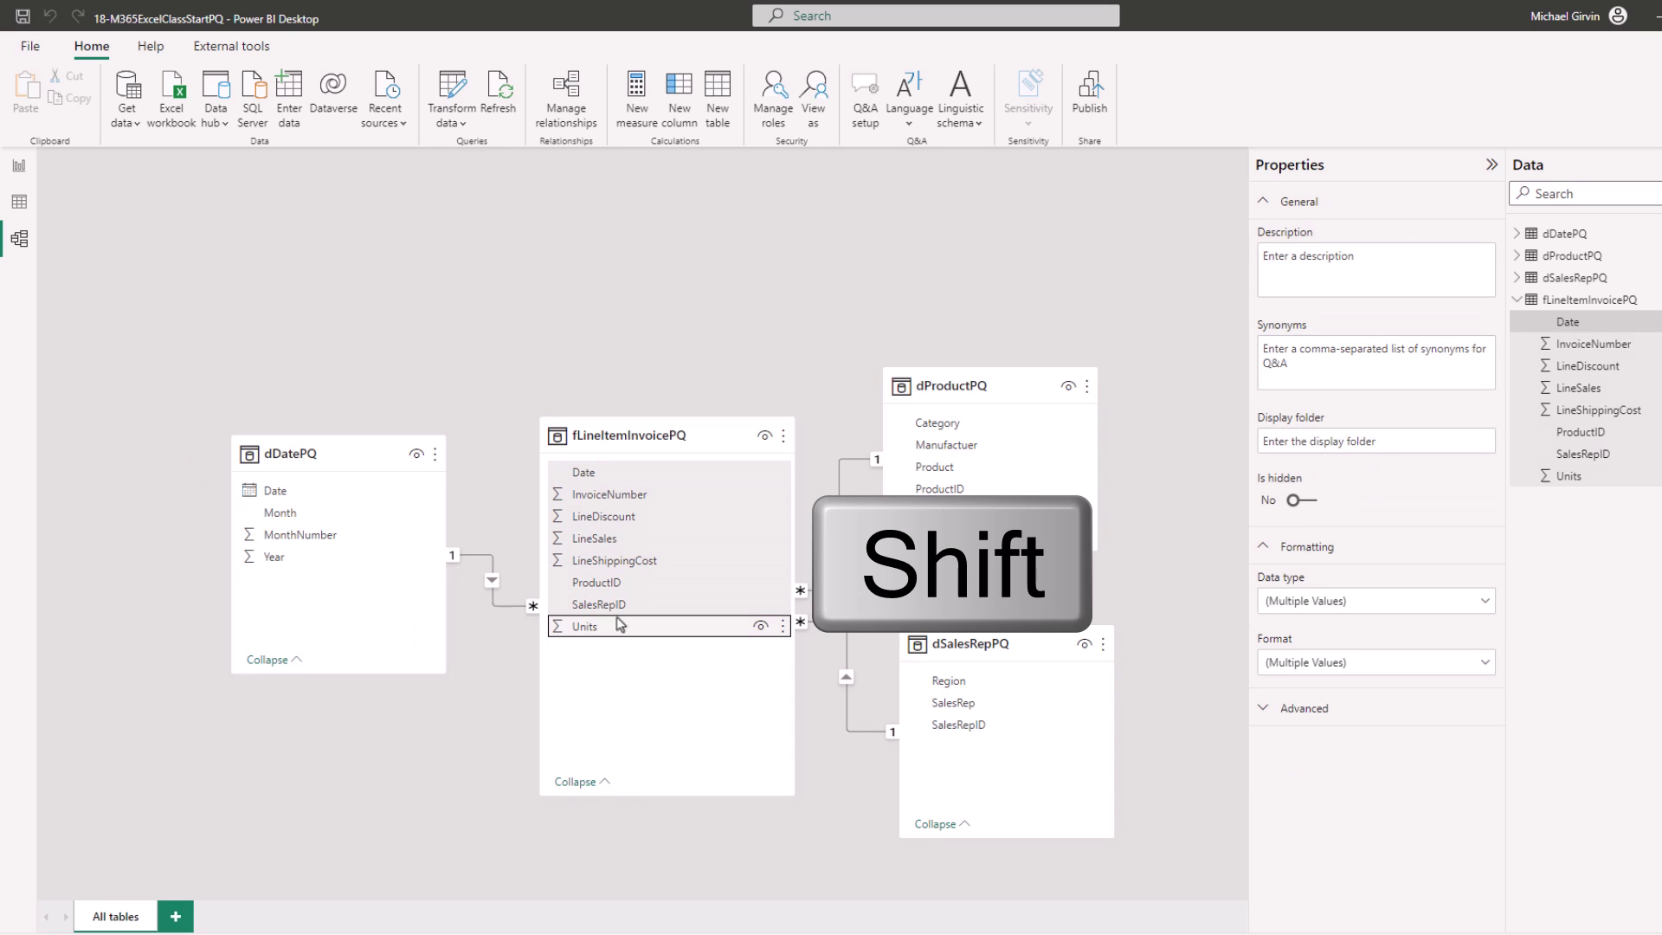
right_click(649, 580)
click(703, 663)
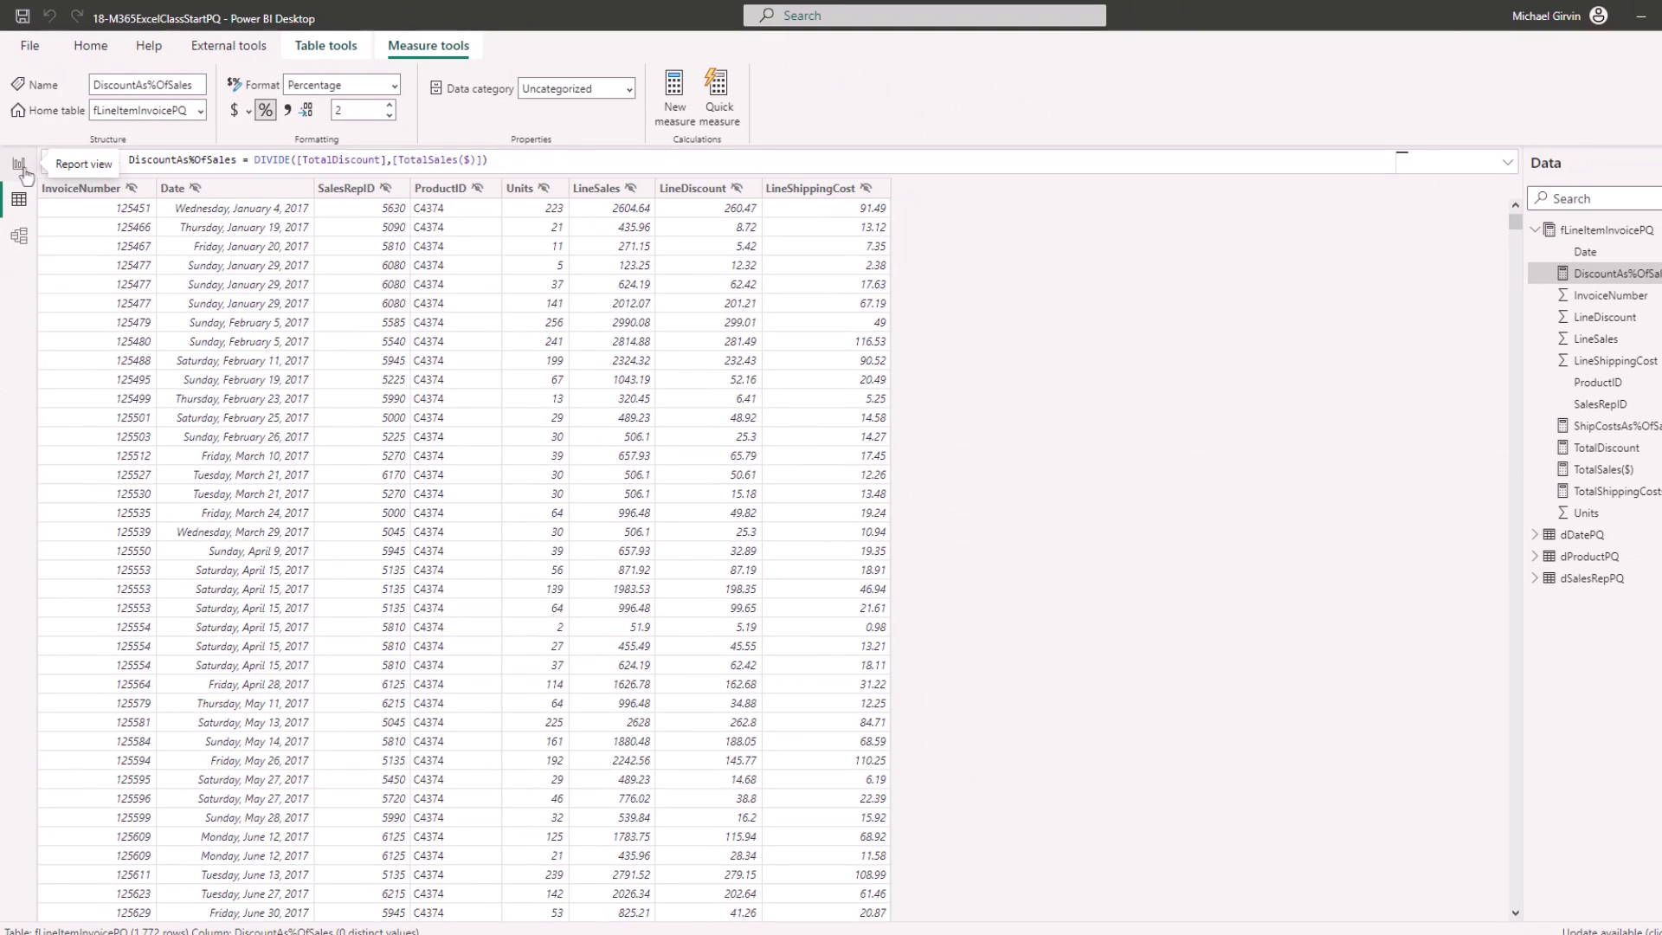
Examine the report's product sales chart and its tooltip, and open the fLineItemInvoicePQ query to review its applied steps.
click(19, 164)
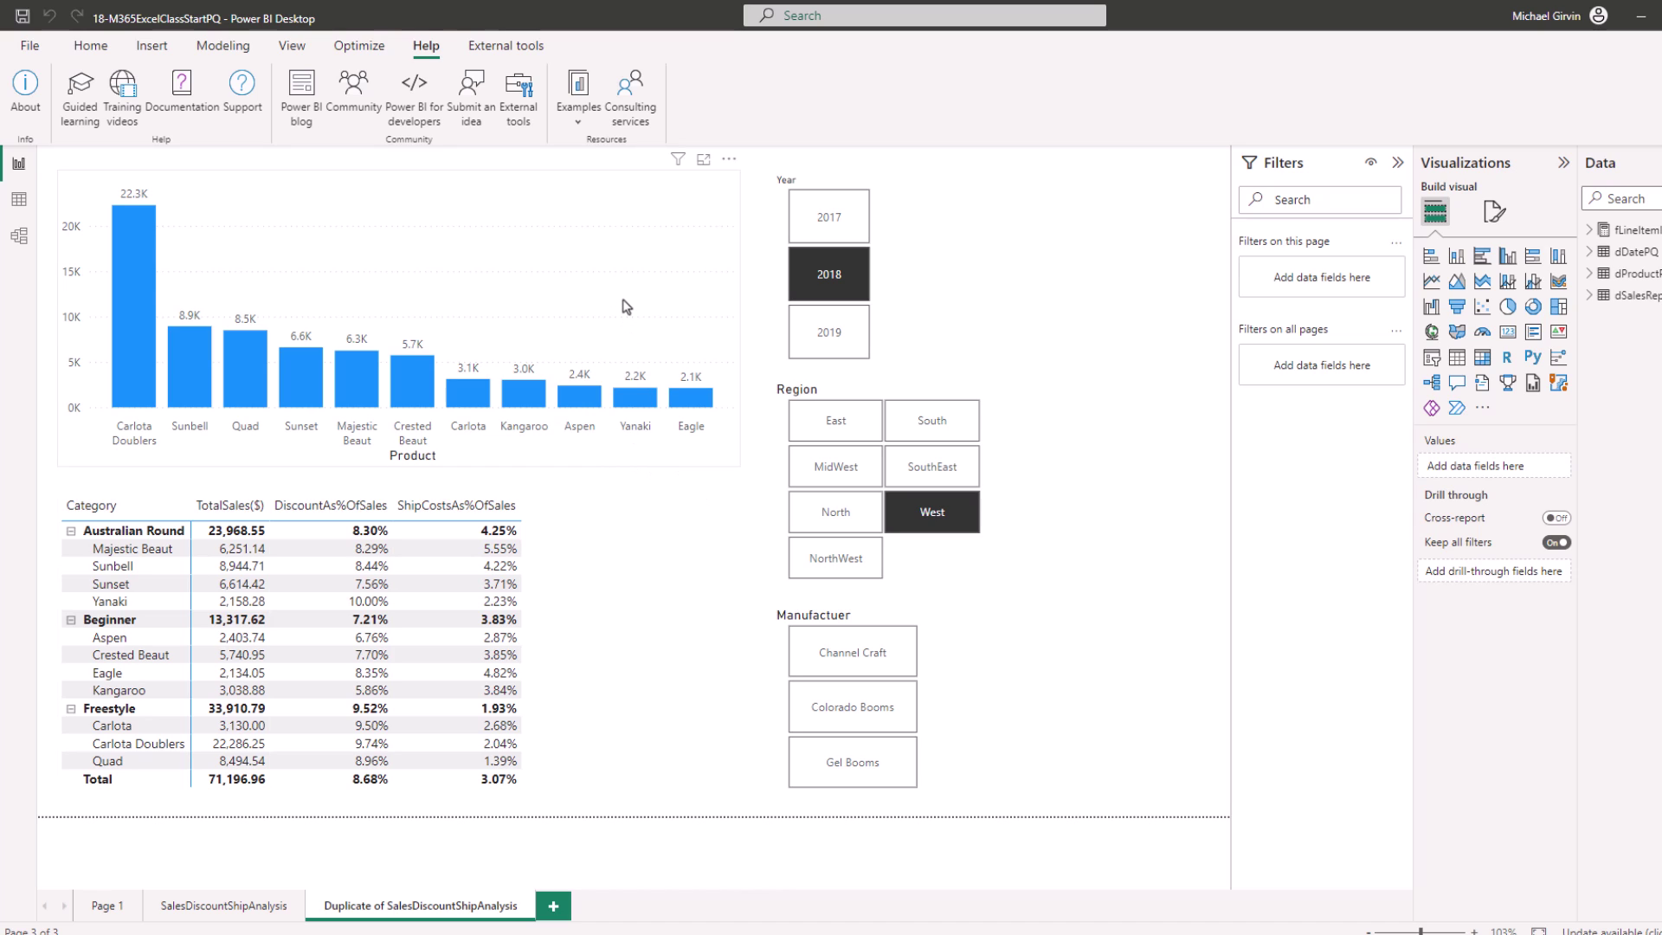
mouse_move(417, 383)
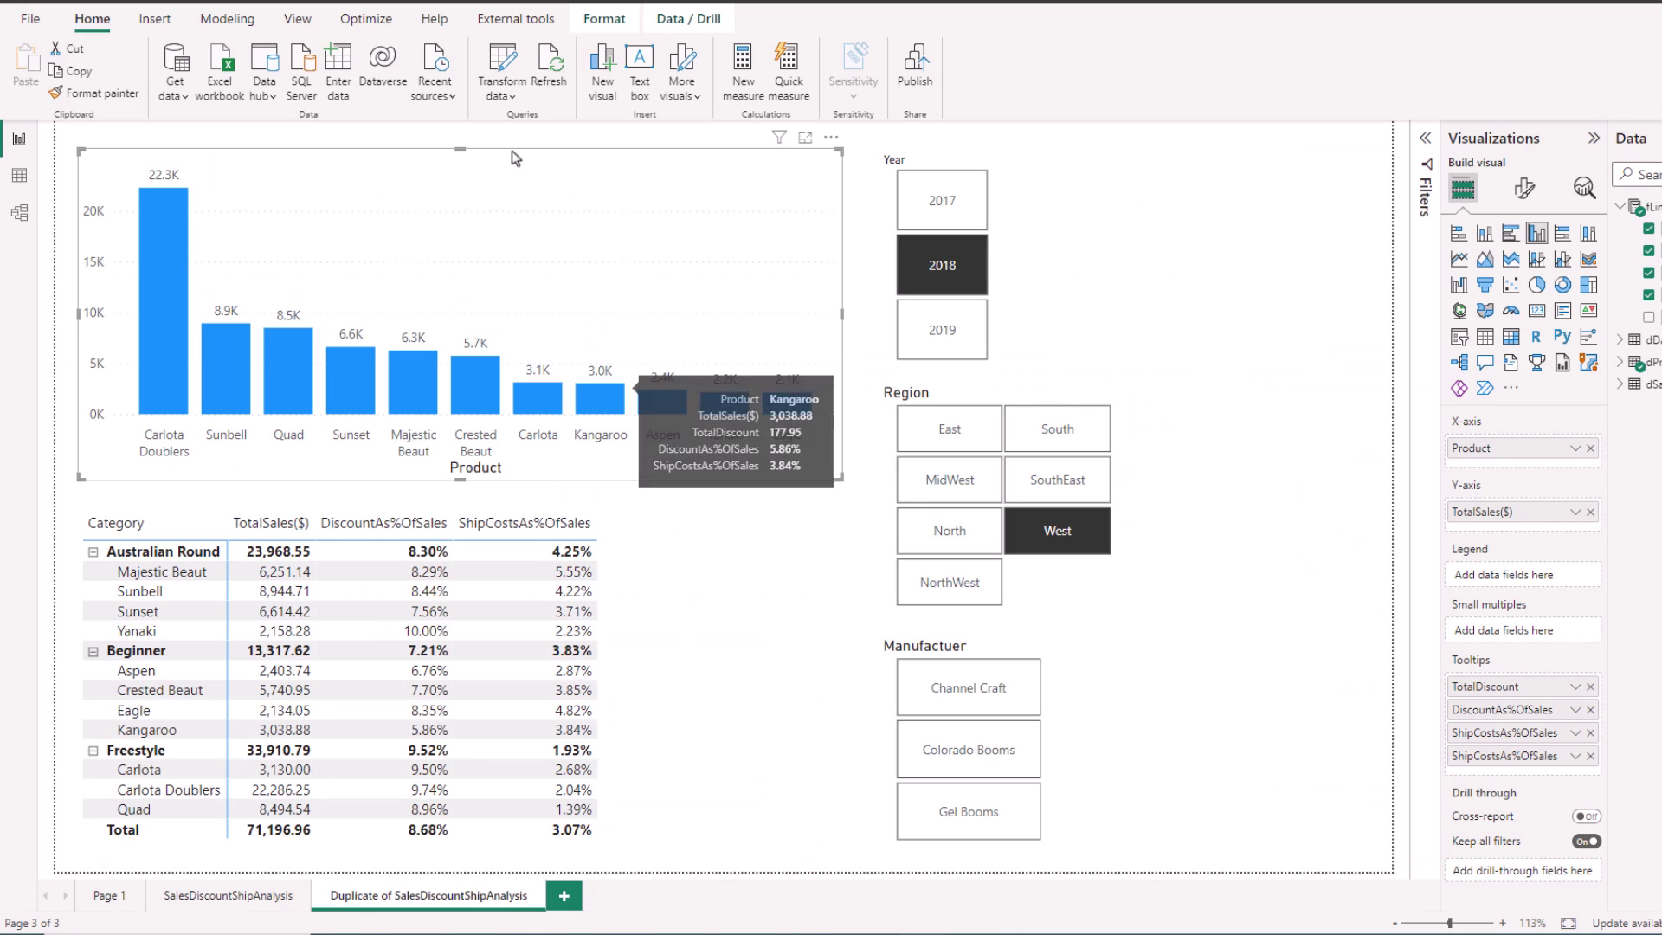
click(508, 67)
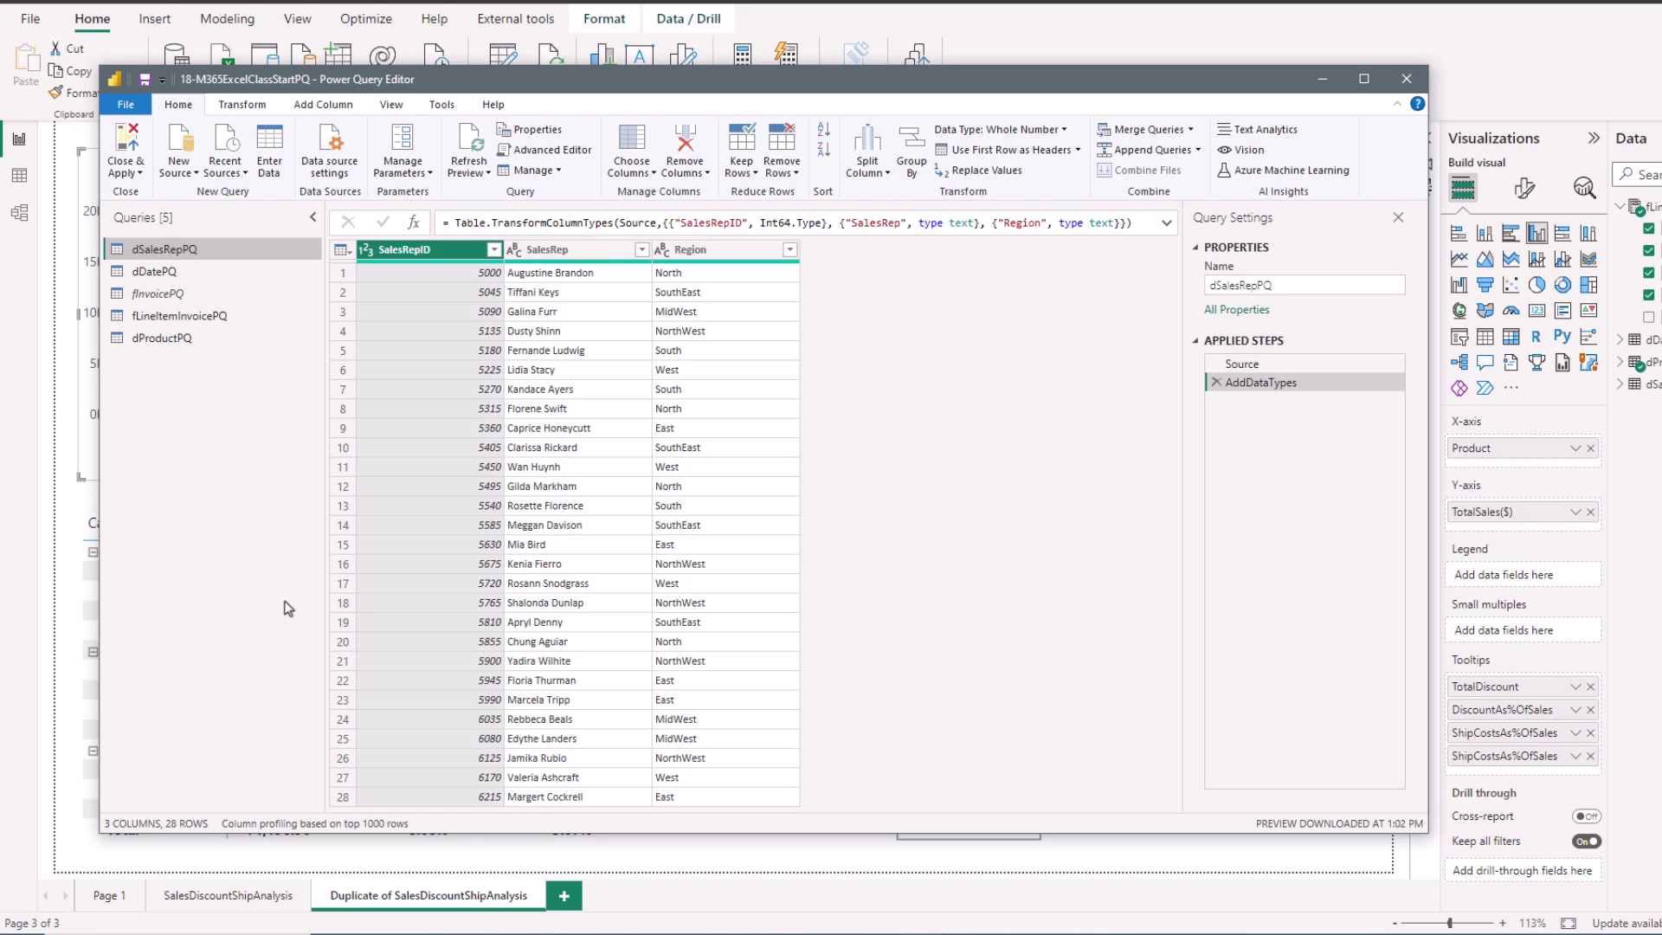
click(223, 321)
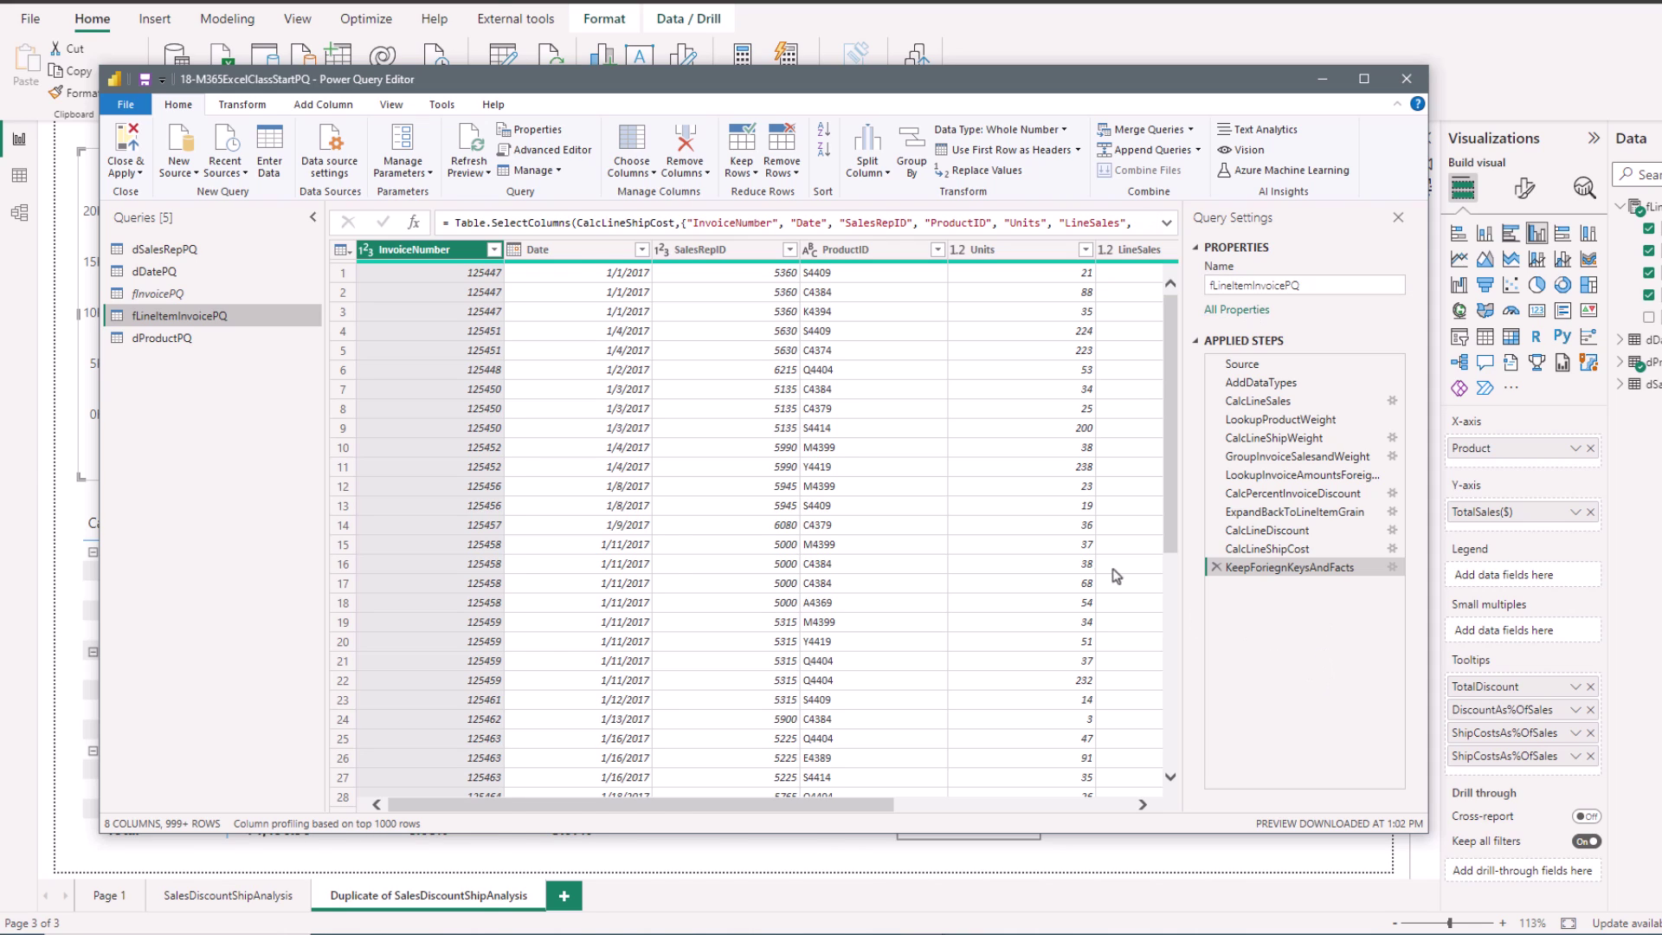
Switch to Power Pivot to review the fLineItemInvoice measures, and switch to the Excel worksheet solution for comparison.
key(alt+Tab)
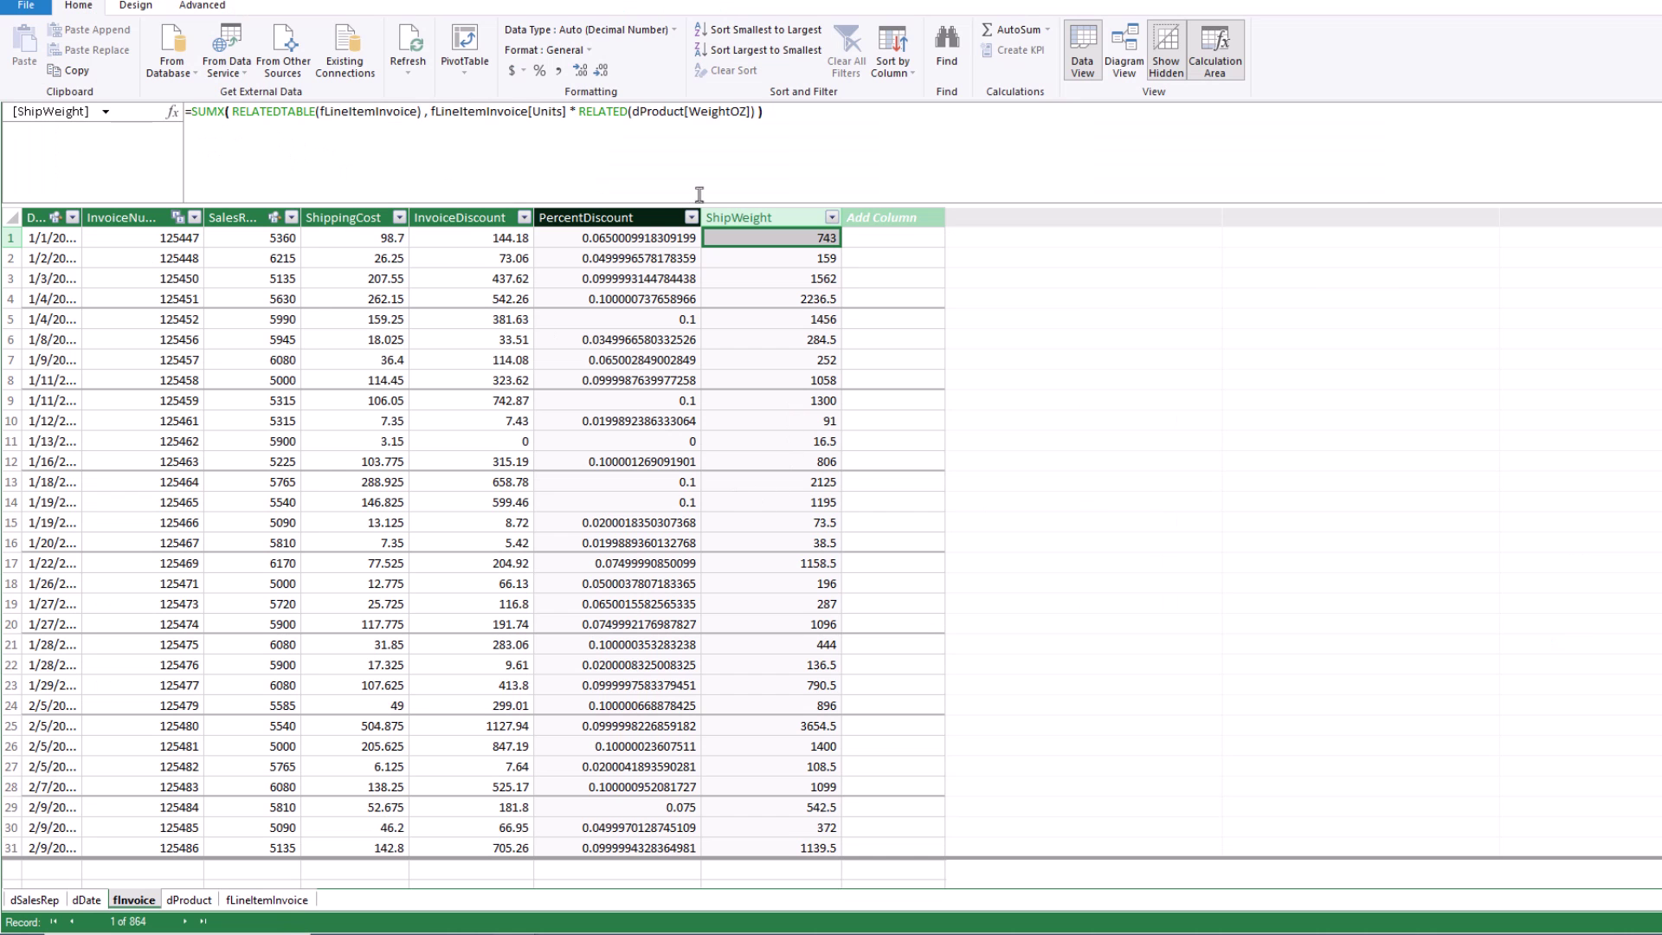
click(266, 899)
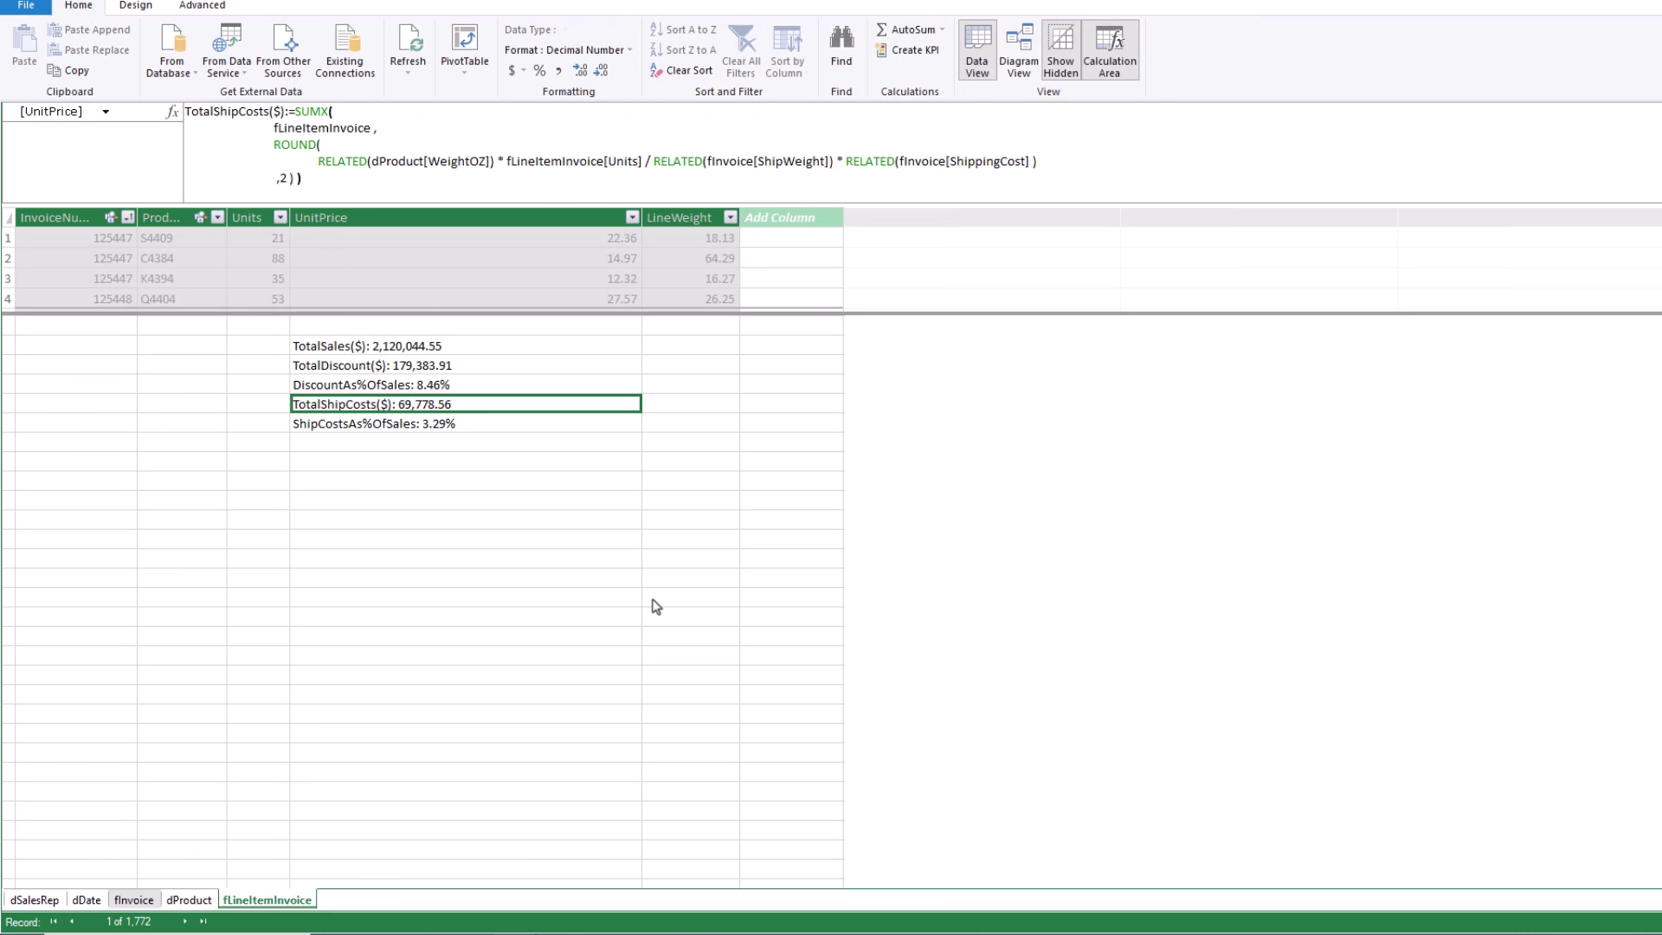
key(alt+Tab)
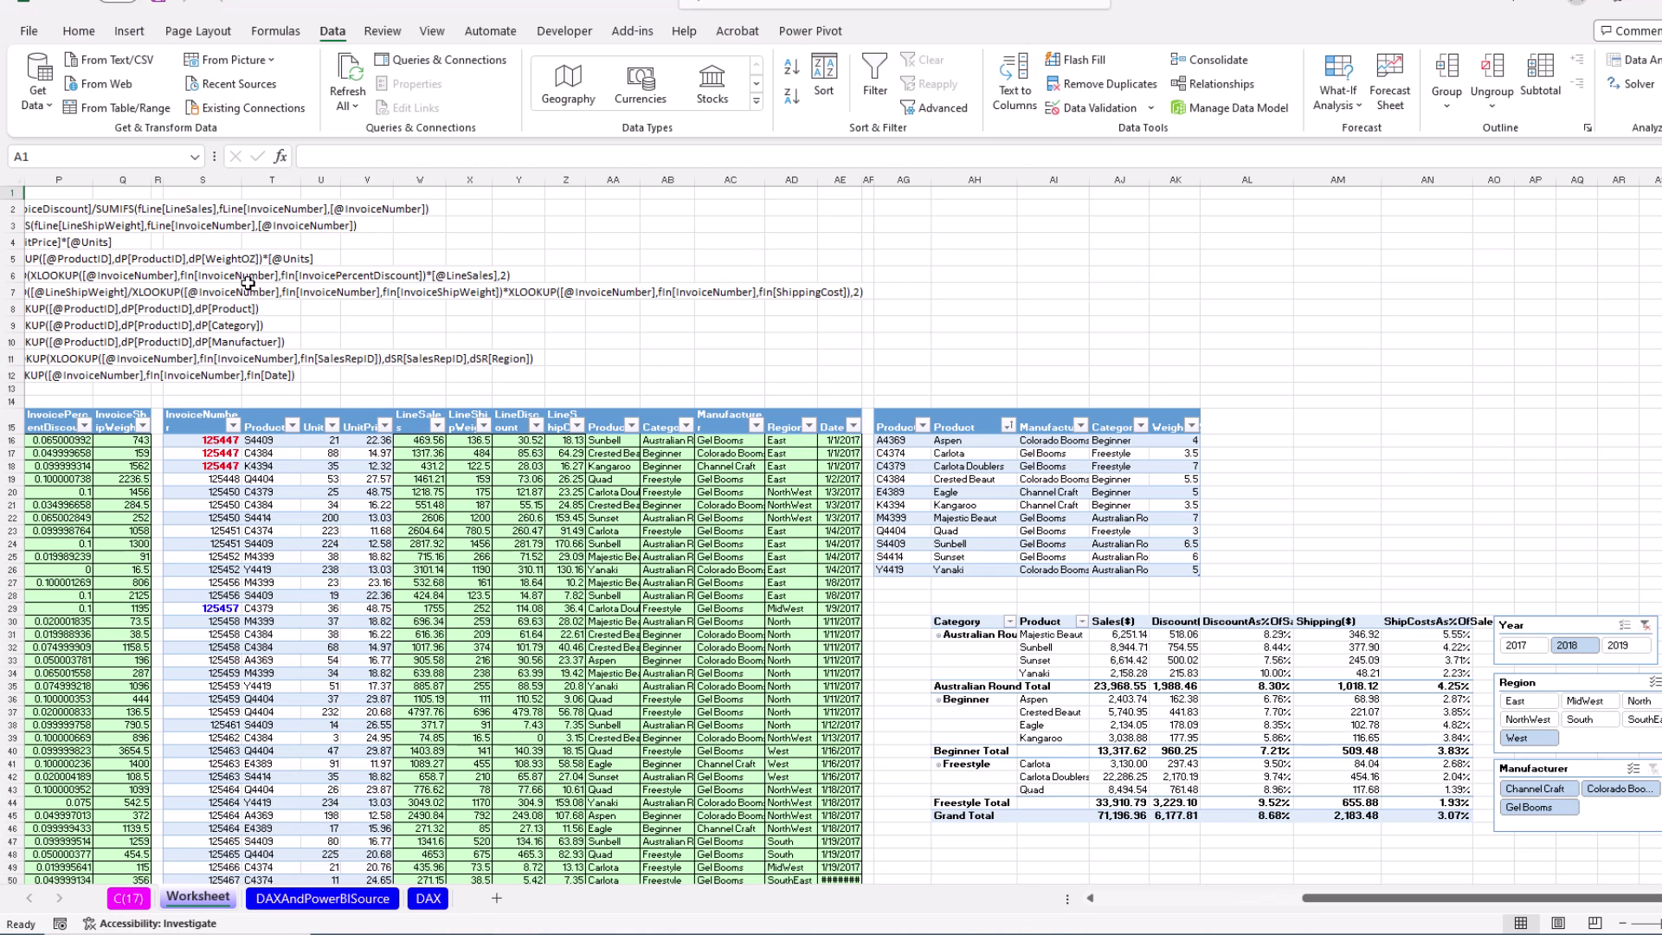